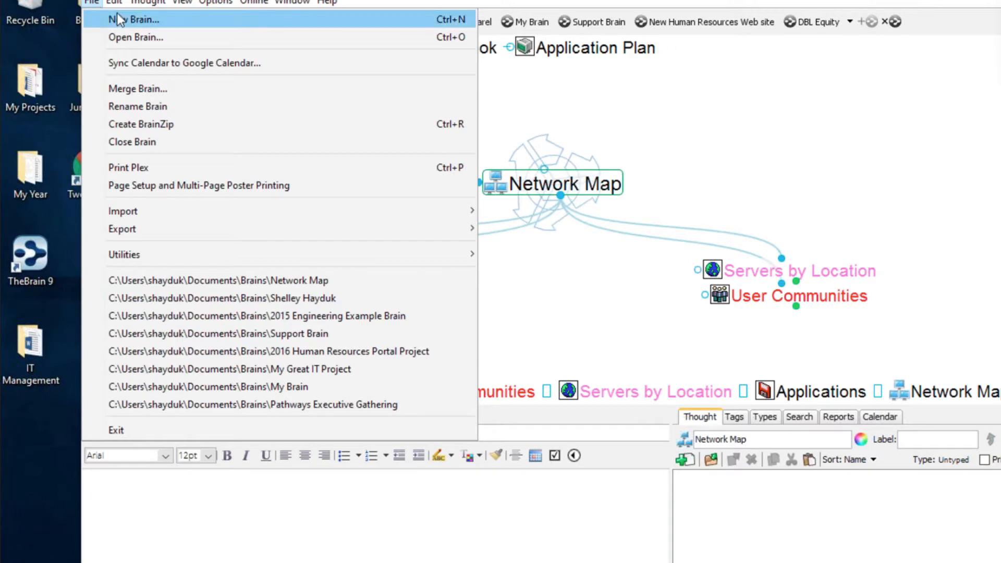
- Open the New Brain setup and the template import dialog, then cancel both without creating anything
{"action": "left_click", "coordinate": [118, 20]}
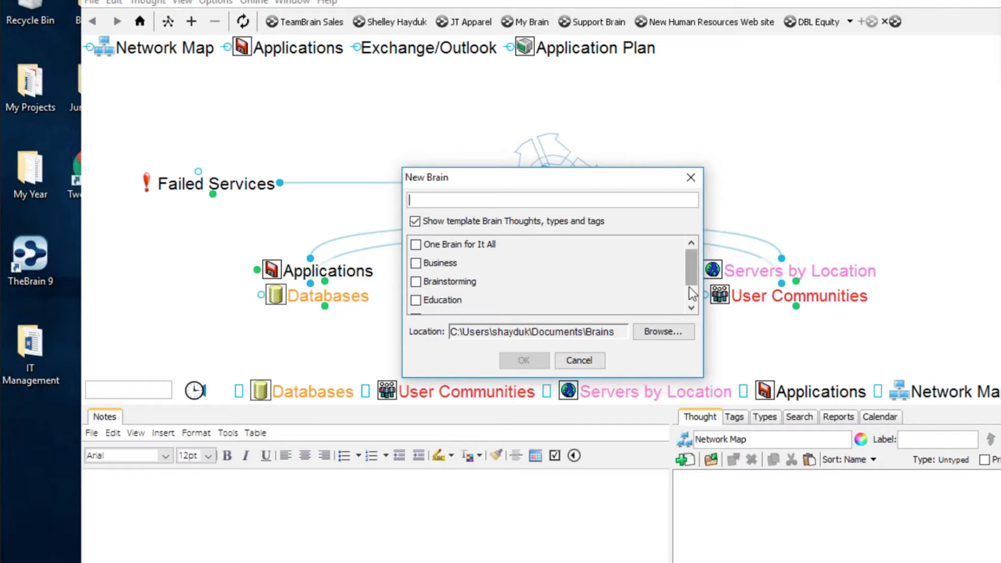
{"action": "left_click_drag", "start_coordinate": [691, 284], "coordinate": [689, 301]}
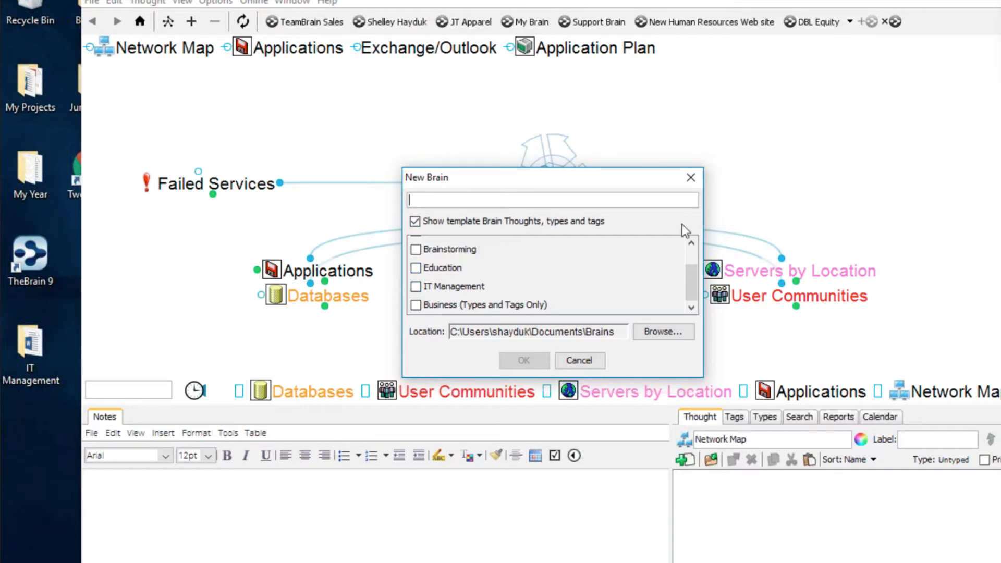
{"action": "left_click", "coordinate": [696, 173]}
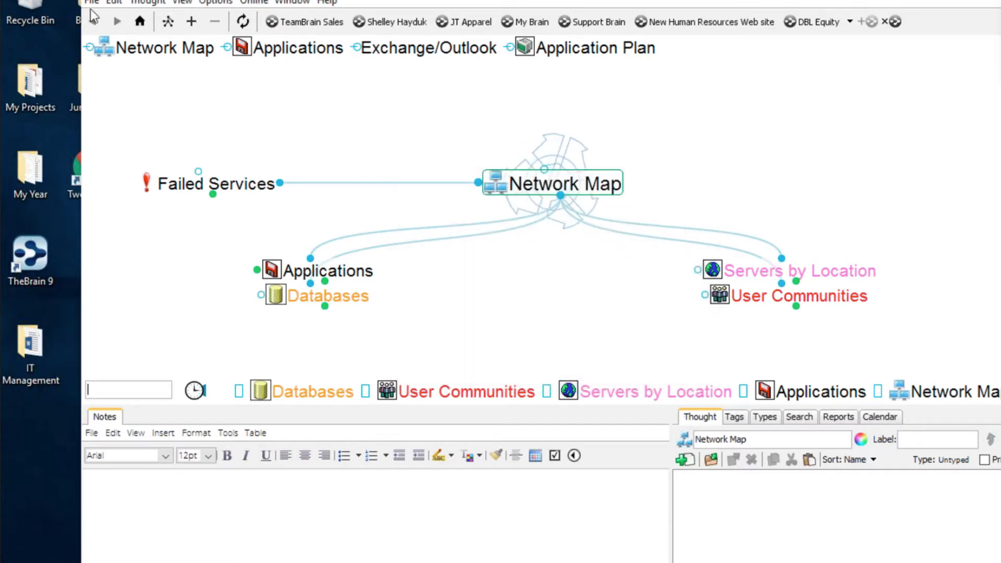
{"action": "left_click", "coordinate": [92, 2]}
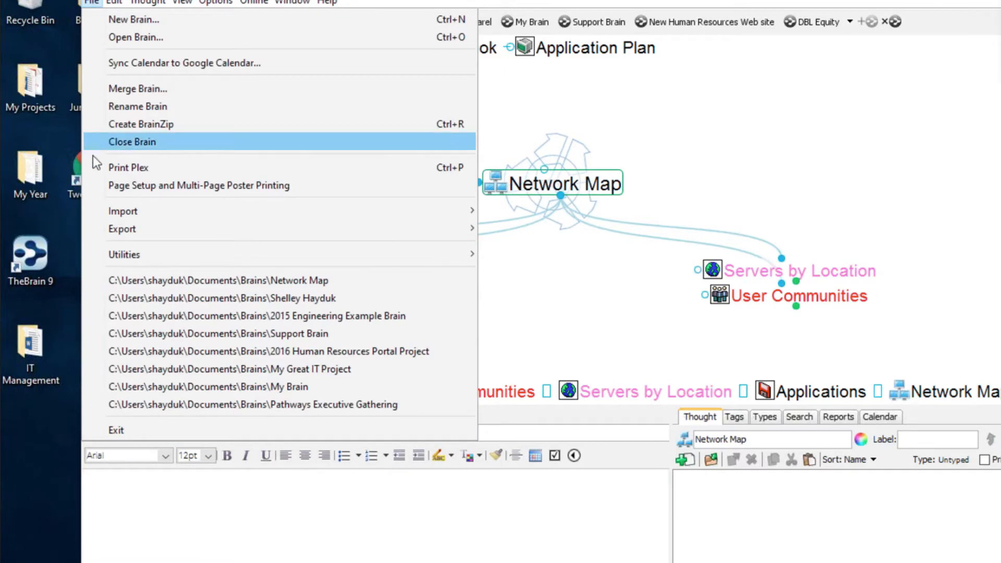
{"action": "mouse_move", "coordinate": [110, 212]}
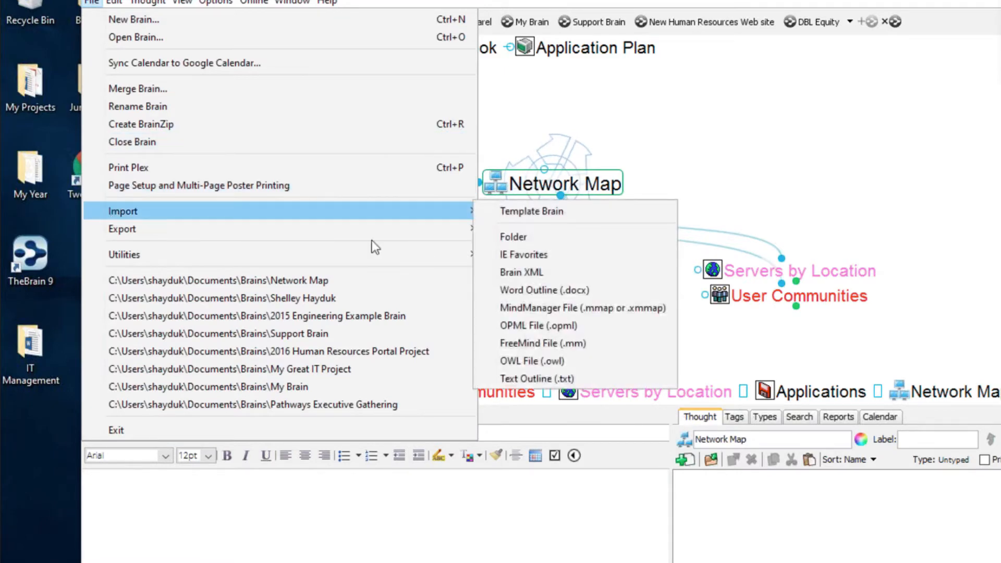
{"action": "left_click", "coordinate": [515, 210]}
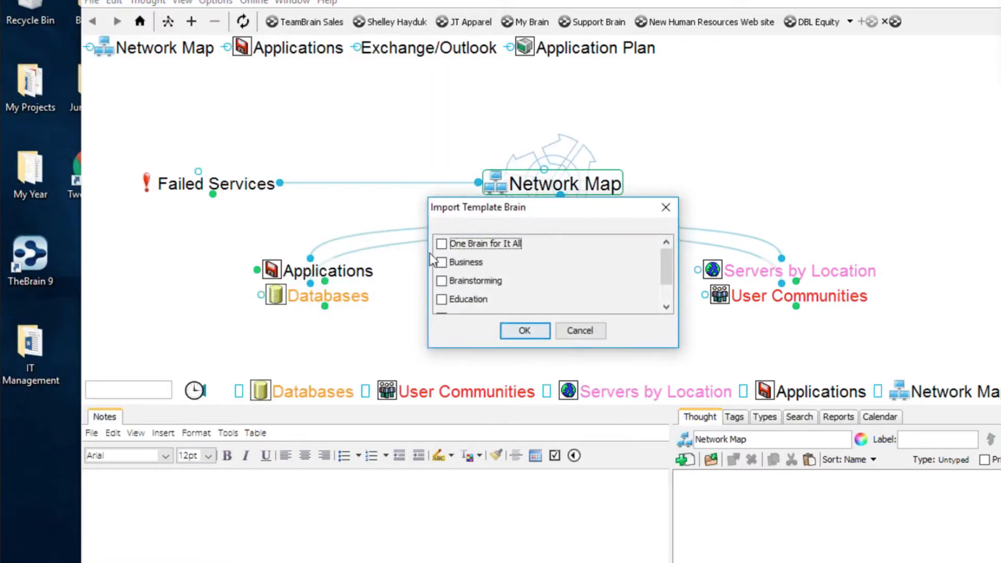
{"action": "left_click", "coordinate": [672, 210]}
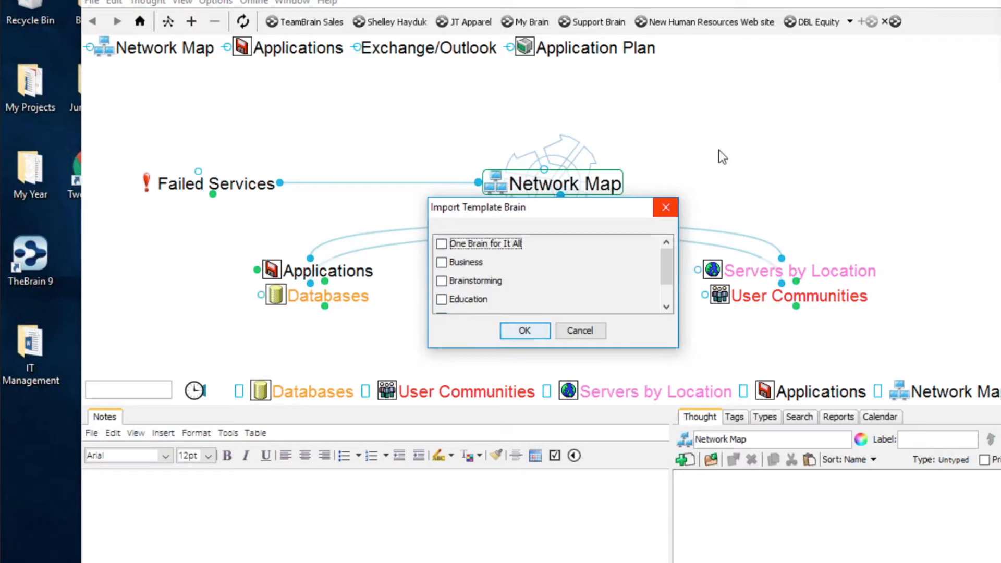
- Start a new brain named '2017 IT World' and tick the IT Management template
{"action": "left_click", "coordinate": [90, 3]}
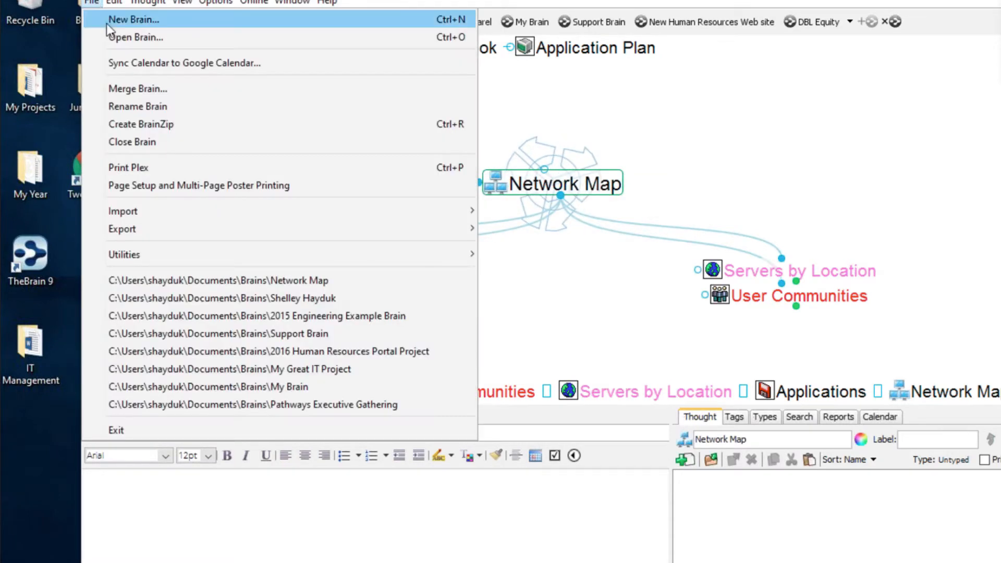
{"action": "left_click", "coordinate": [108, 20]}
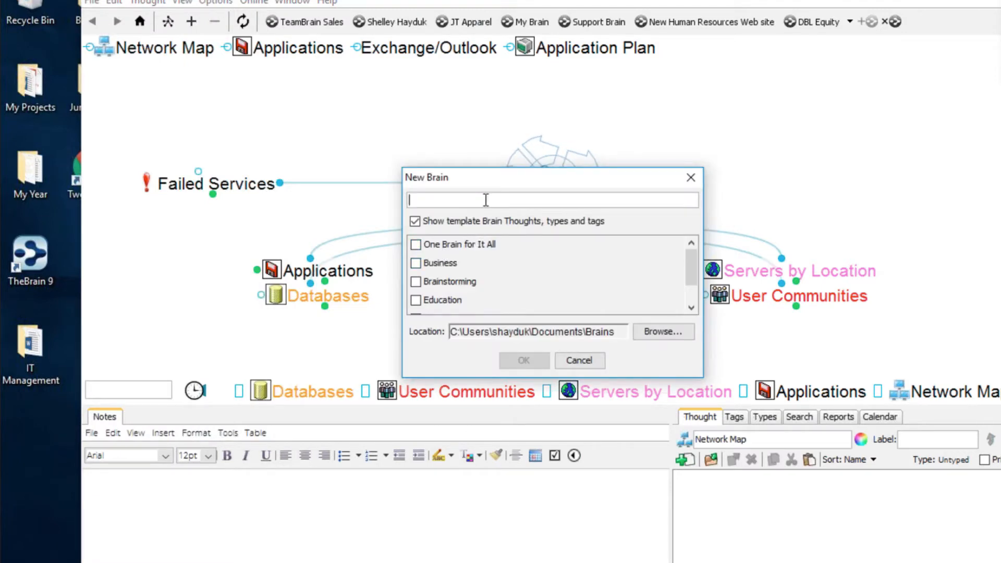
{"action": "type", "text": "2017 I"}
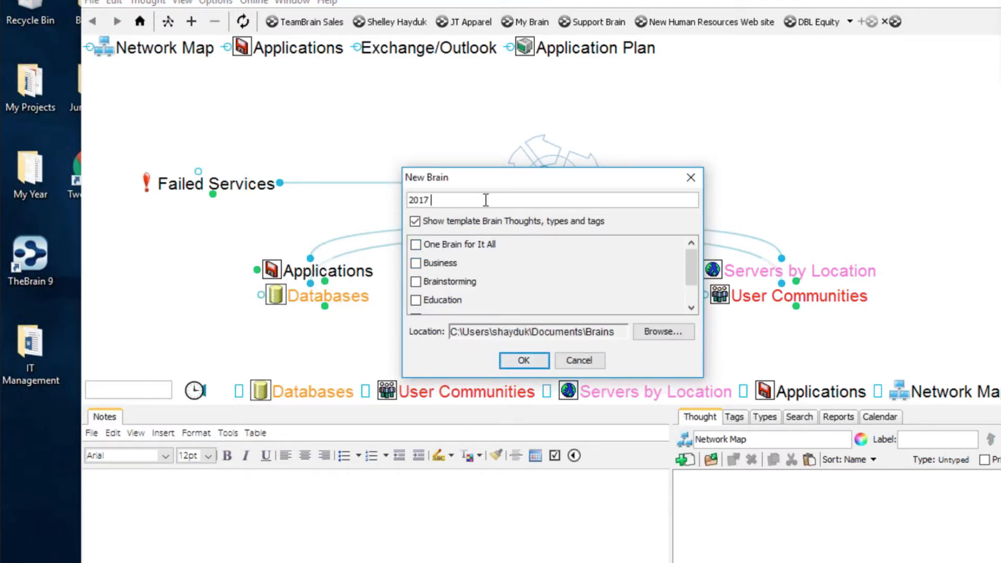
{"action": "type", "text": "T Worl"}
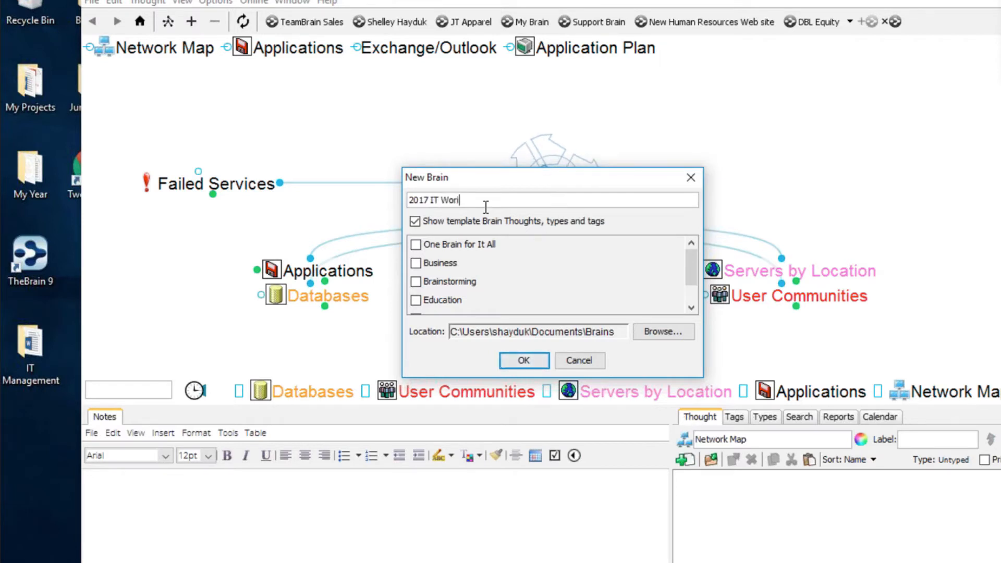
{"action": "type", "text": "d"}
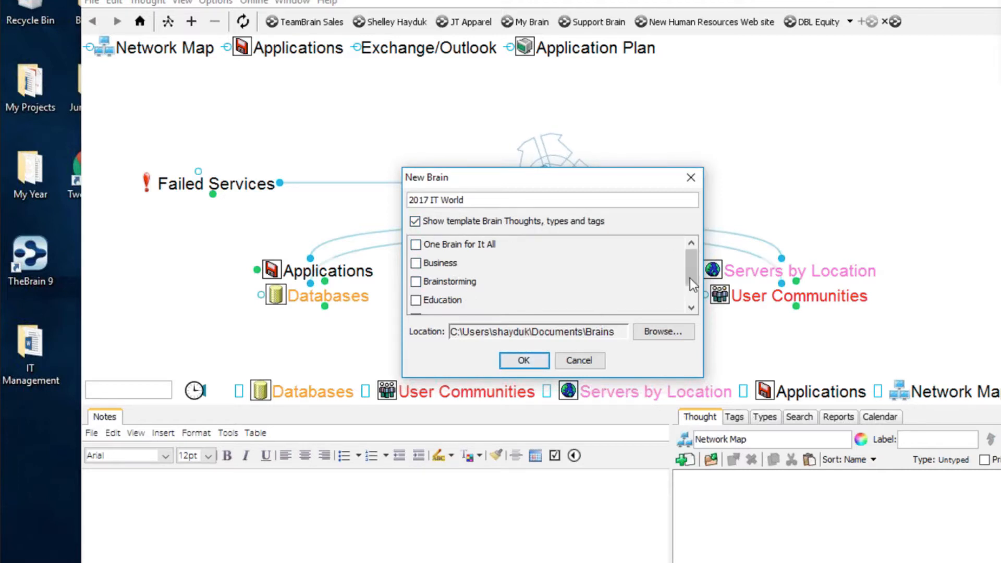
{"action": "left_click_drag", "start_coordinate": [689, 277], "coordinate": [689, 293]}
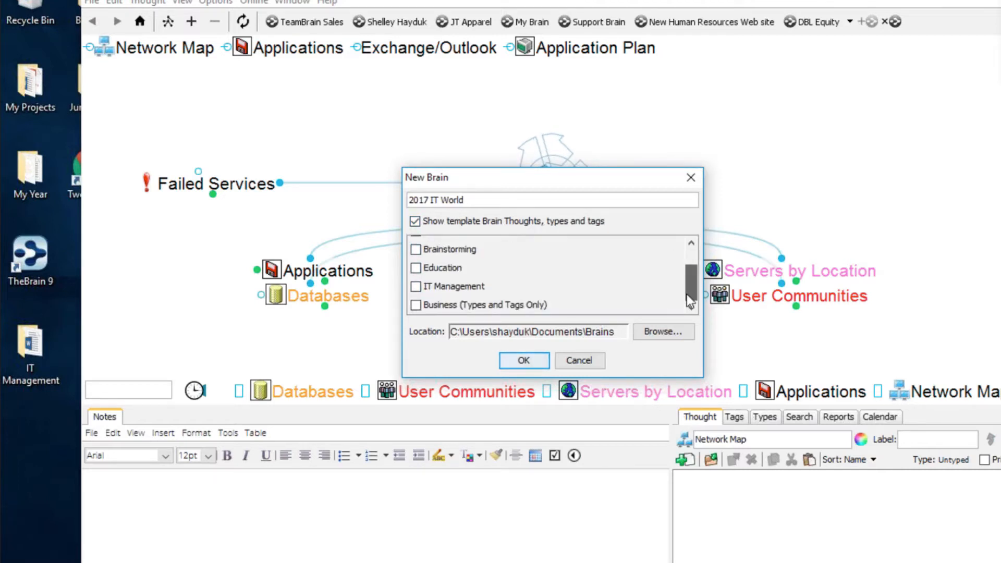
{"action": "left_click", "coordinate": [416, 286]}
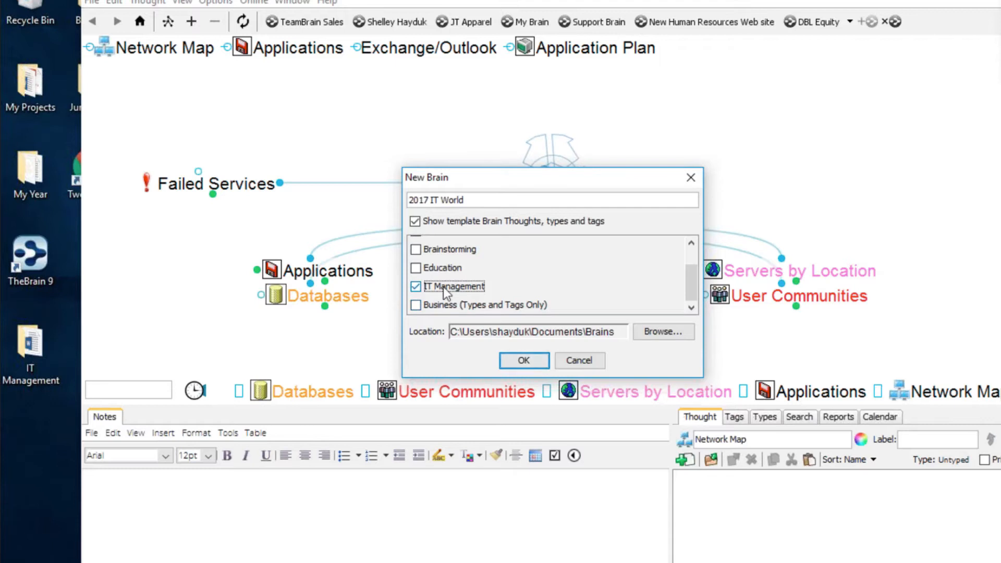
- Confirm the 2017 IT World brain, then narrow TheBrain's window from its left edge
{"action": "left_click", "coordinate": [532, 357]}
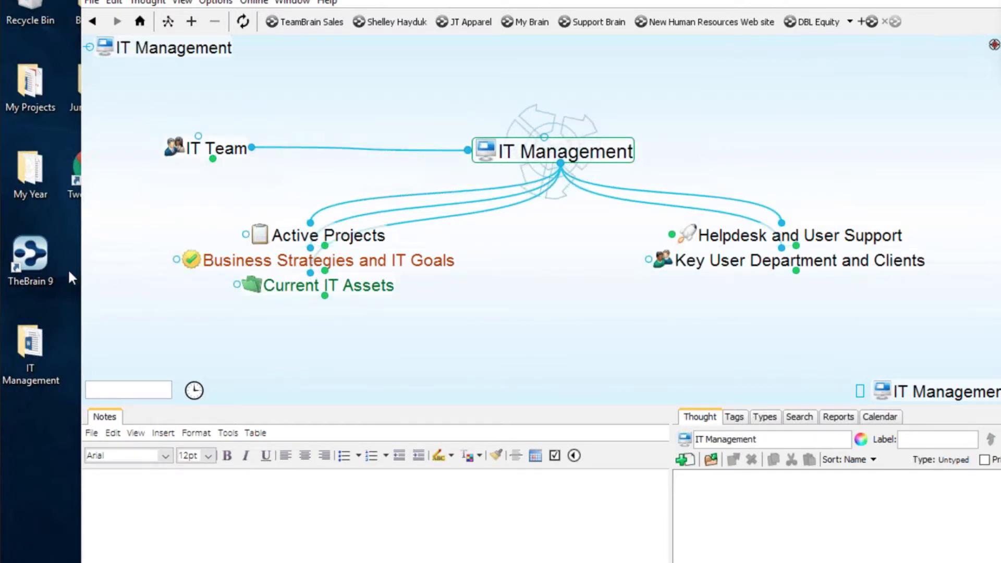
{"action": "left_click_drag", "start_coordinate": [78, 266], "coordinate": [176, 263]}
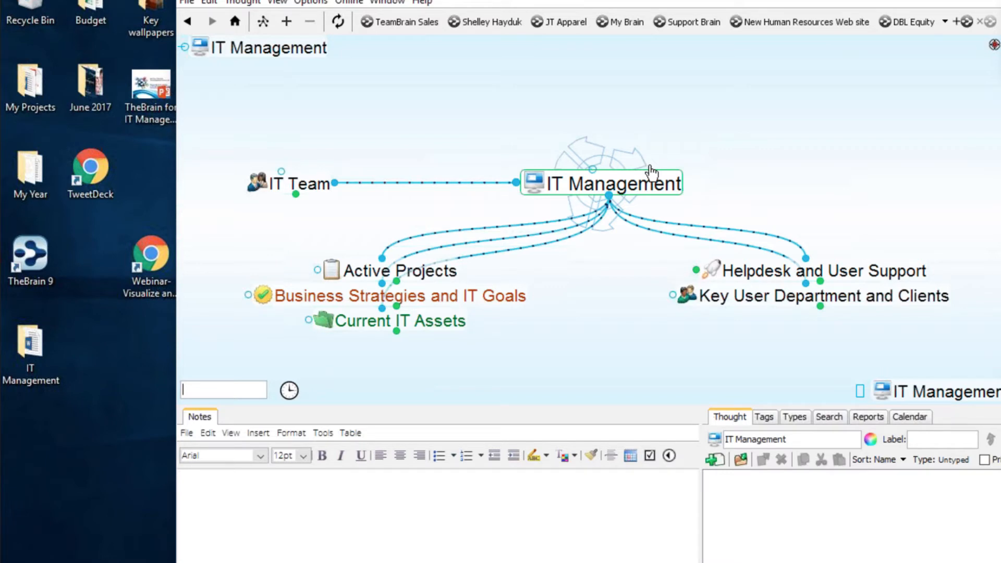
- Browse Active Projects, IT Implementation A and Key User Department and Clients, ending on Helpdesk and User Support
{"action": "left_click", "coordinate": [400, 271]}
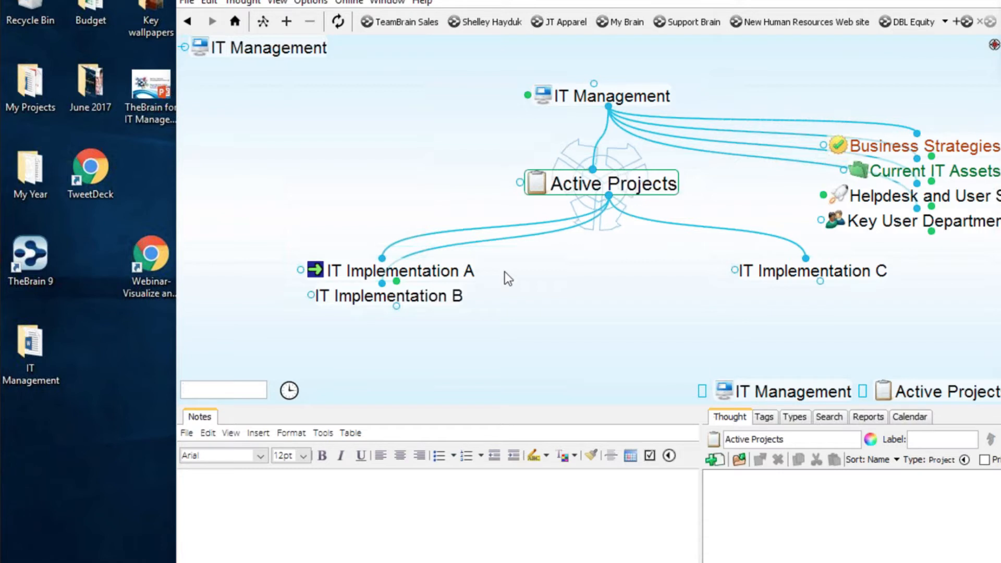
{"action": "left_click", "coordinate": [450, 272]}
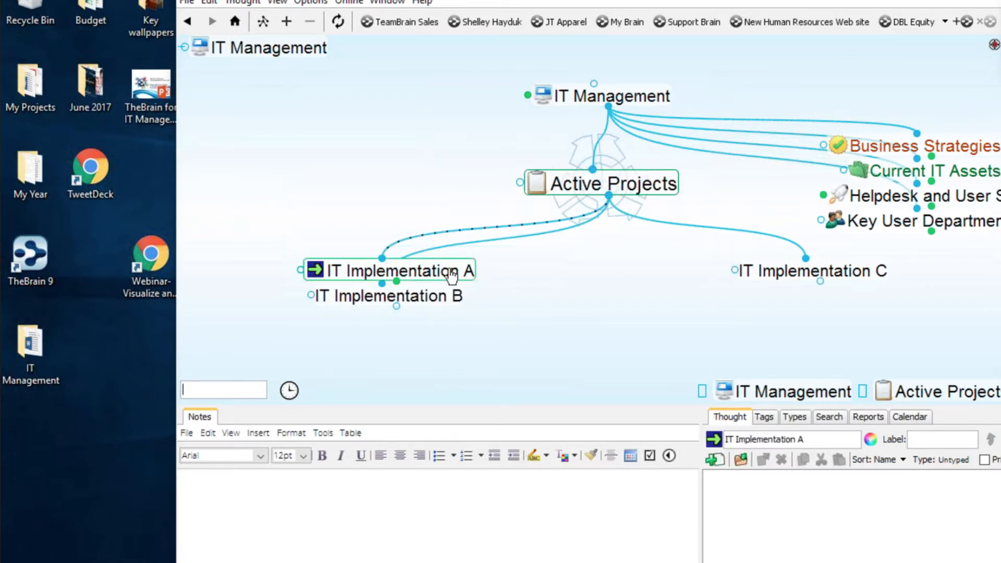
{"action": "left_click", "coordinate": [444, 308]}
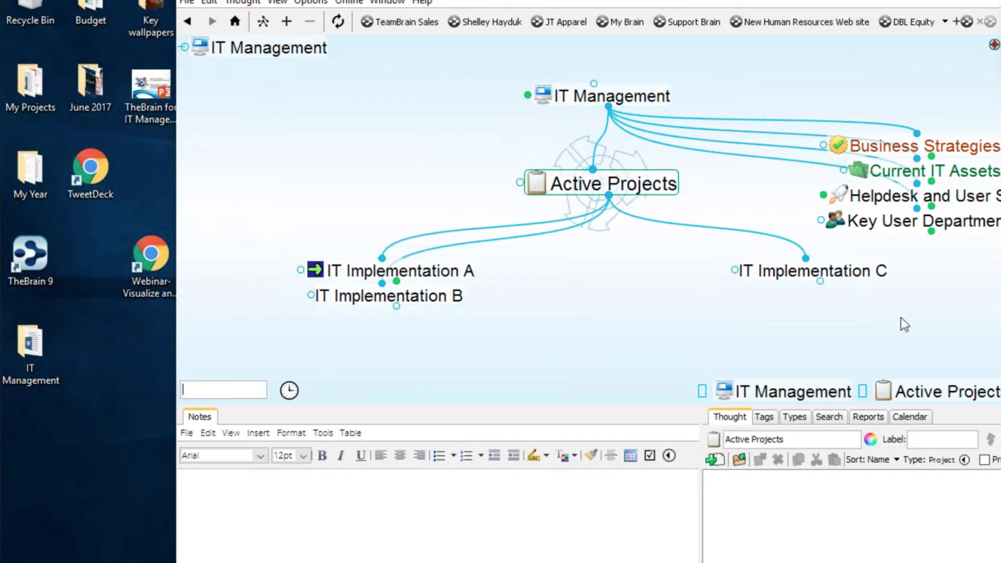
{"action": "left_click", "coordinate": [896, 221]}
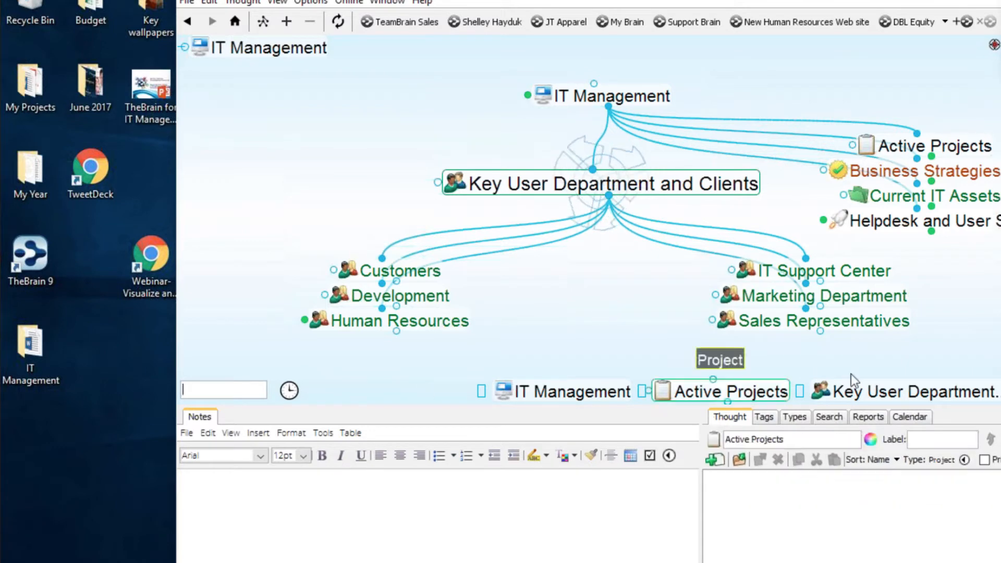
{"action": "left_click", "coordinate": [956, 240]}
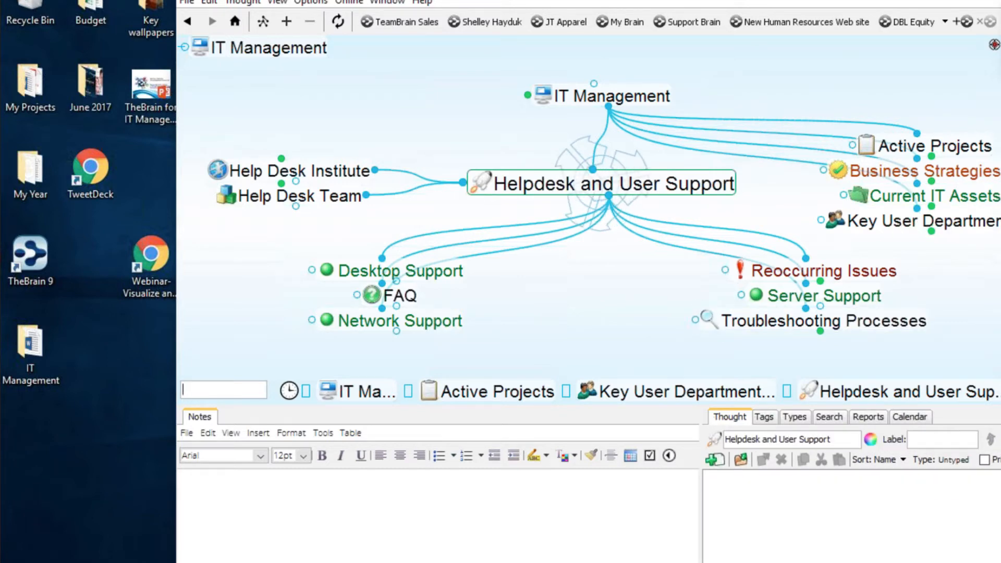
- Collapse the notes and details panels, widen the window, and set Window to Auto-hide Left and Float
{"action": "left_click_drag", "start_coordinate": [443, 406], "coordinate": [443, 562]}
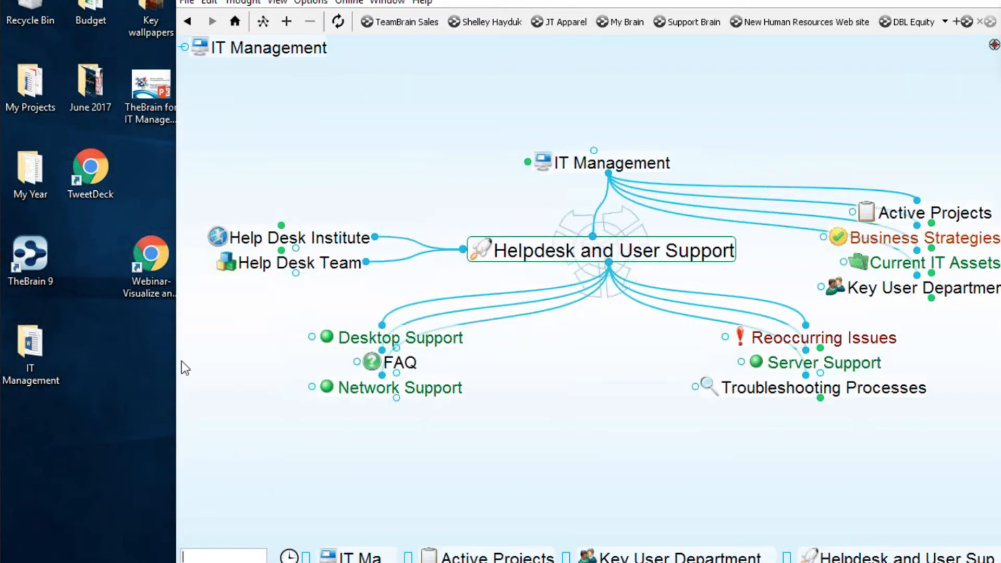
{"action": "left_click_drag", "start_coordinate": [138, 365], "coordinate": [5, 365]}
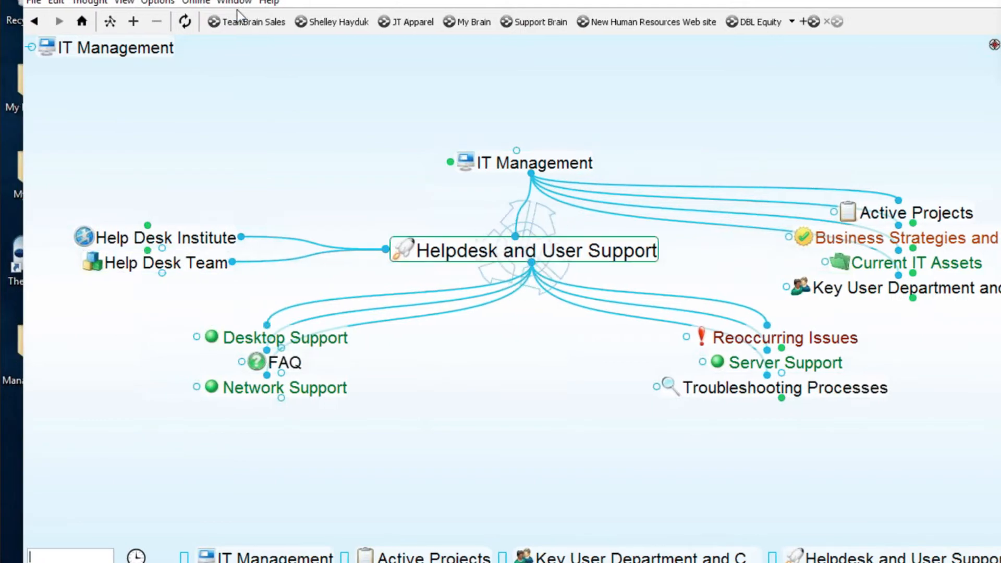
{"action": "left_click", "coordinate": [236, 3]}
{"action": "left_click", "coordinate": [245, 62]}
{"action": "left_click", "coordinate": [217, 3]}
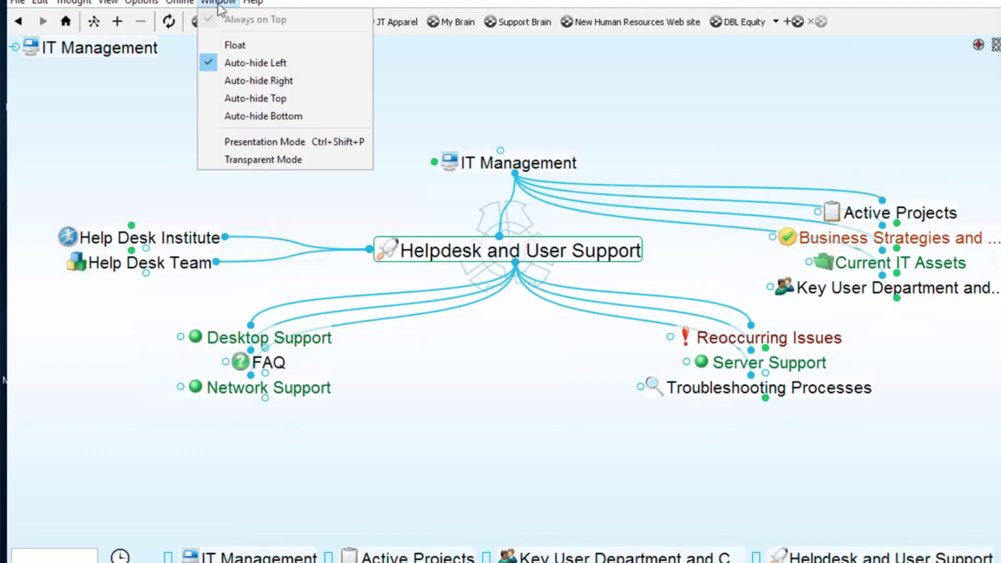
{"action": "left_click", "coordinate": [230, 45]}
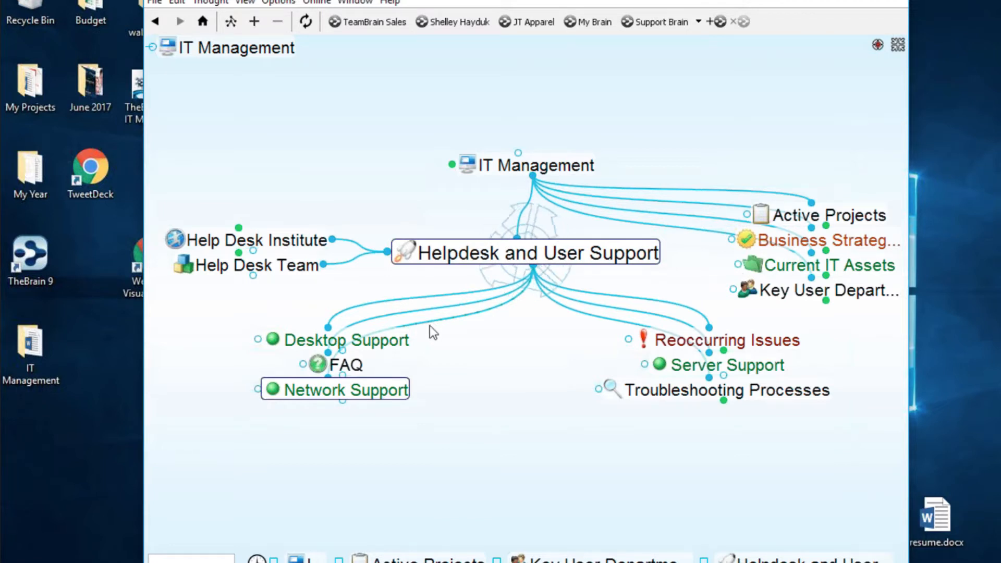
- Visit Desktop Support, Network Support, Reoccurring Issues and Known Issues, then go back up to Helpdesk and User Support
{"action": "left_click", "coordinate": [388, 355]}
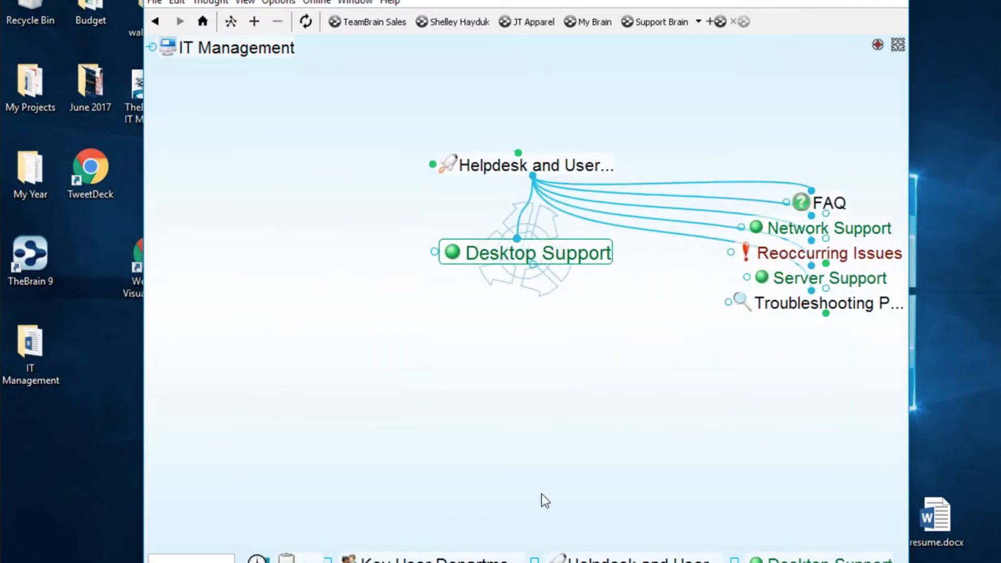
{"action": "left_click", "coordinate": [882, 229]}
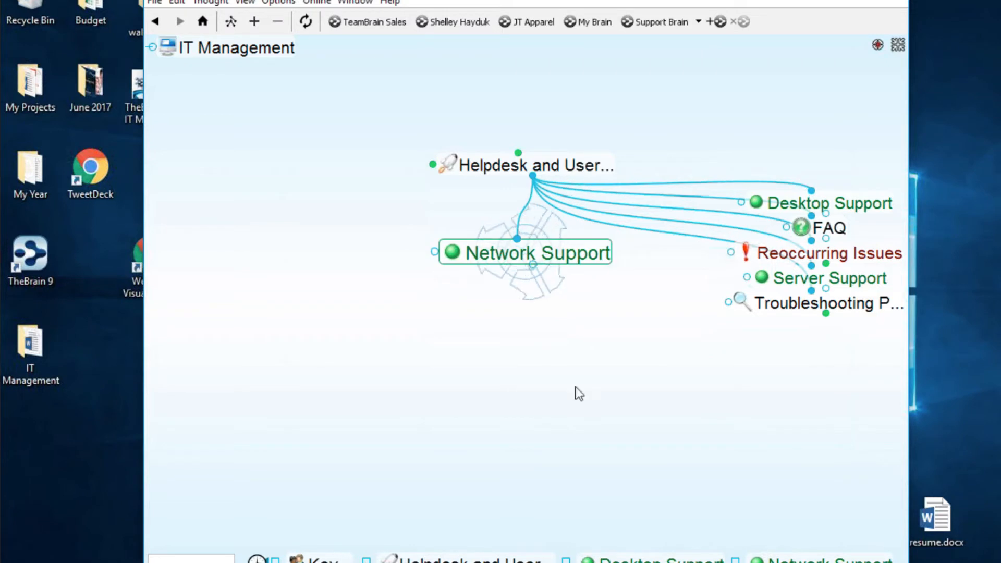
{"action": "left_click", "coordinate": [867, 252]}
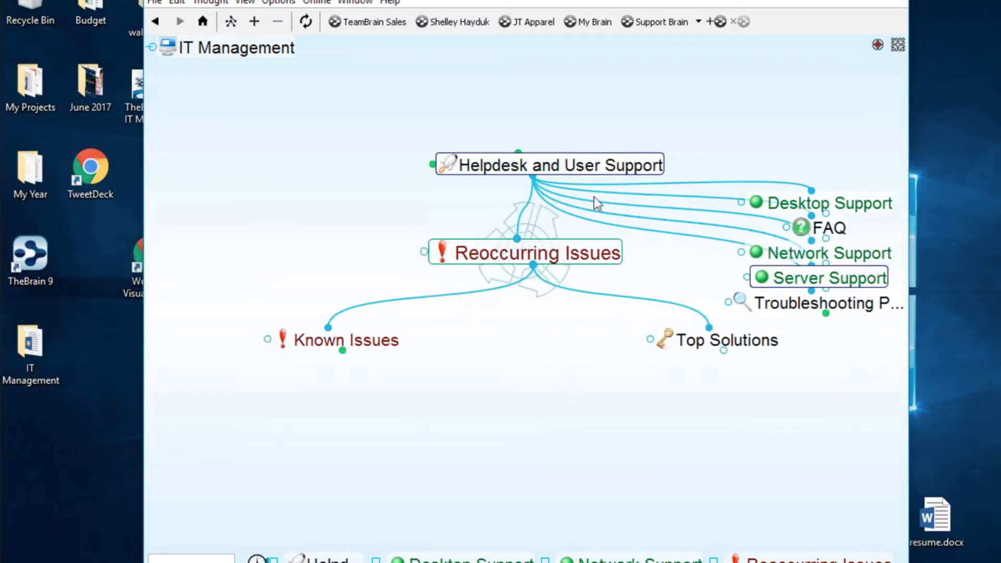
{"action": "left_click", "coordinate": [336, 344]}
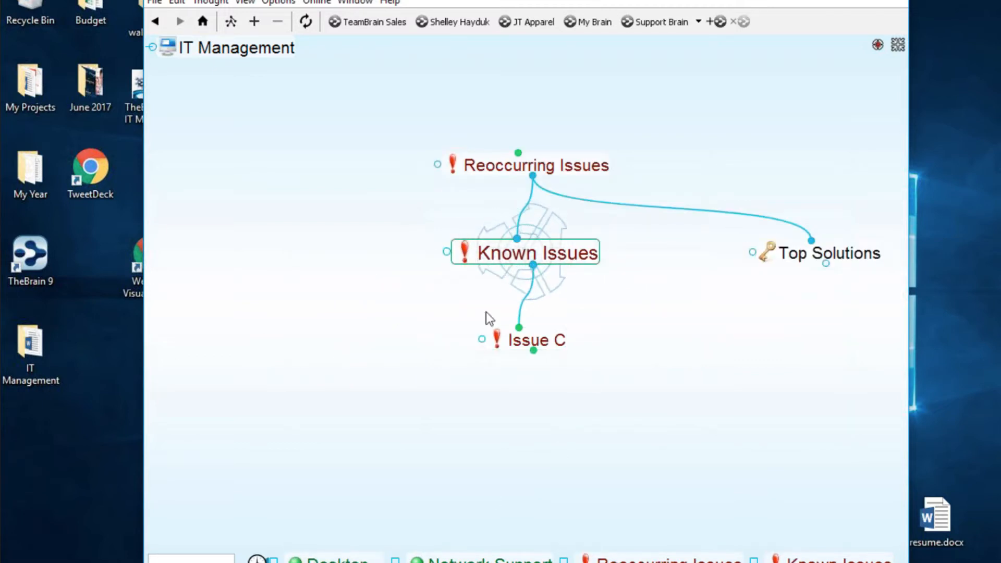
{"action": "left_click", "coordinate": [577, 172]}
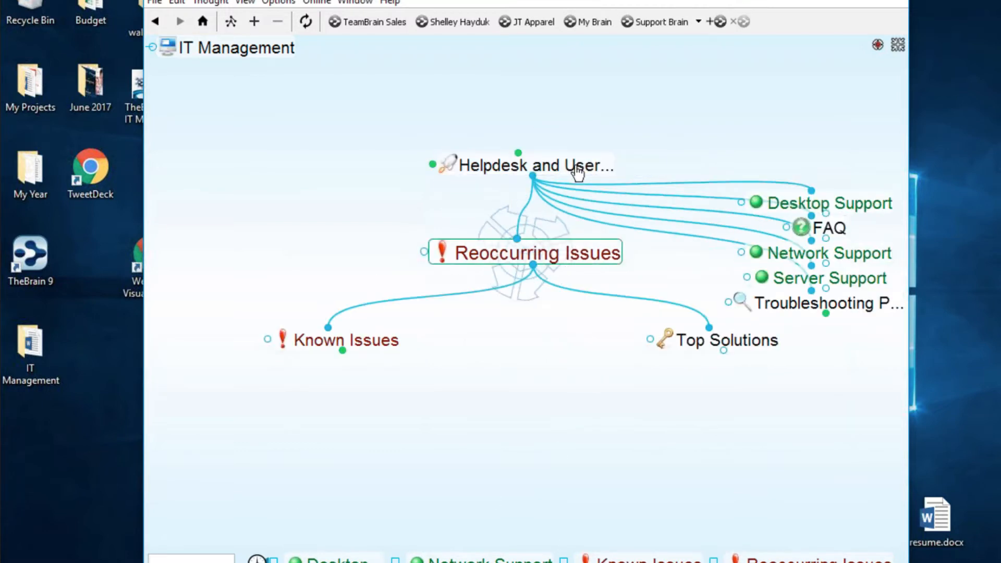
{"action": "left_click", "coordinate": [572, 164]}
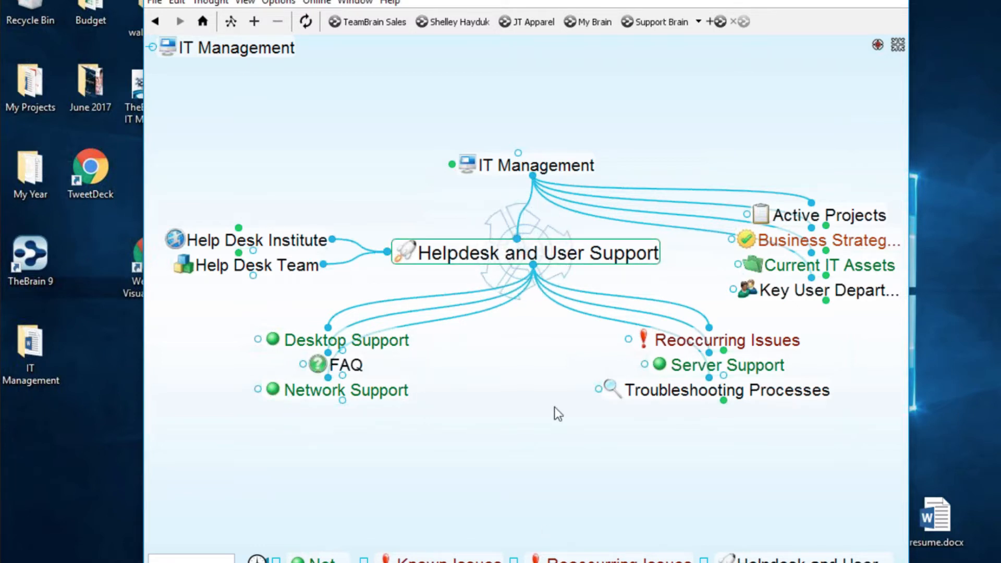
- Browse Current IT Assets, Network Map, Servers by Location, Databases and Applications
{"action": "left_click", "coordinate": [829, 265]}
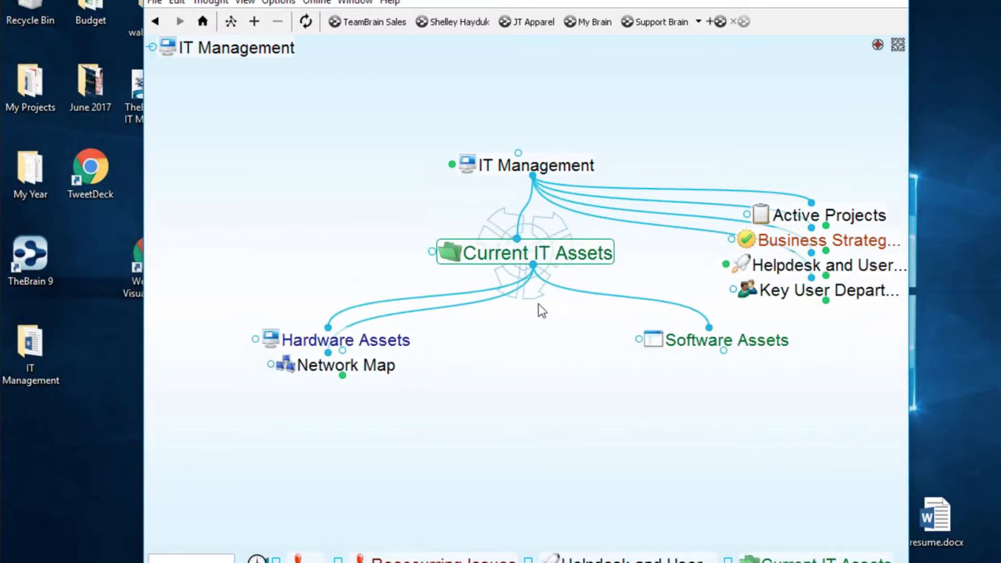
{"action": "left_click", "coordinate": [385, 376]}
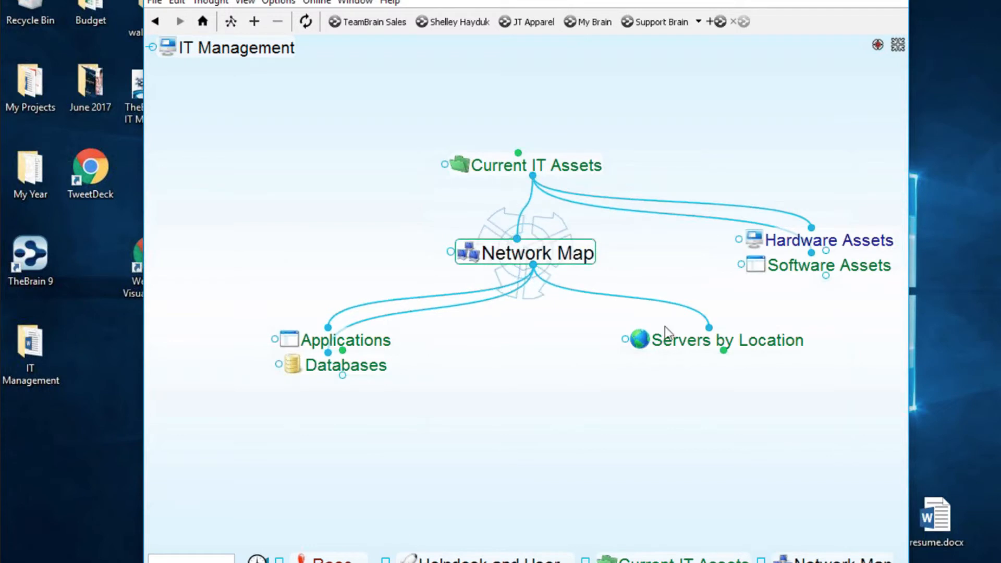
{"action": "left_click", "coordinate": [720, 355]}
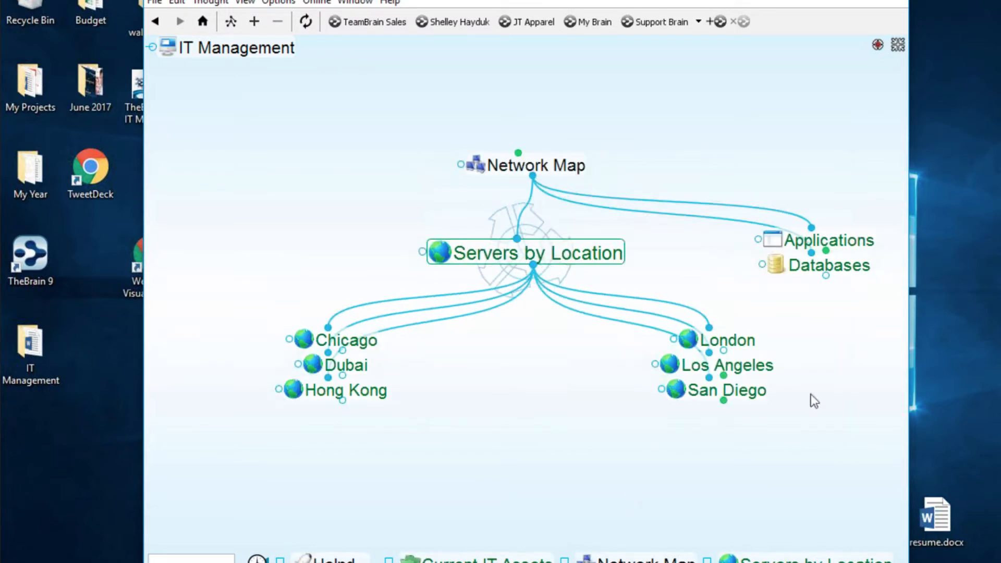
{"action": "left_click", "coordinate": [842, 265]}
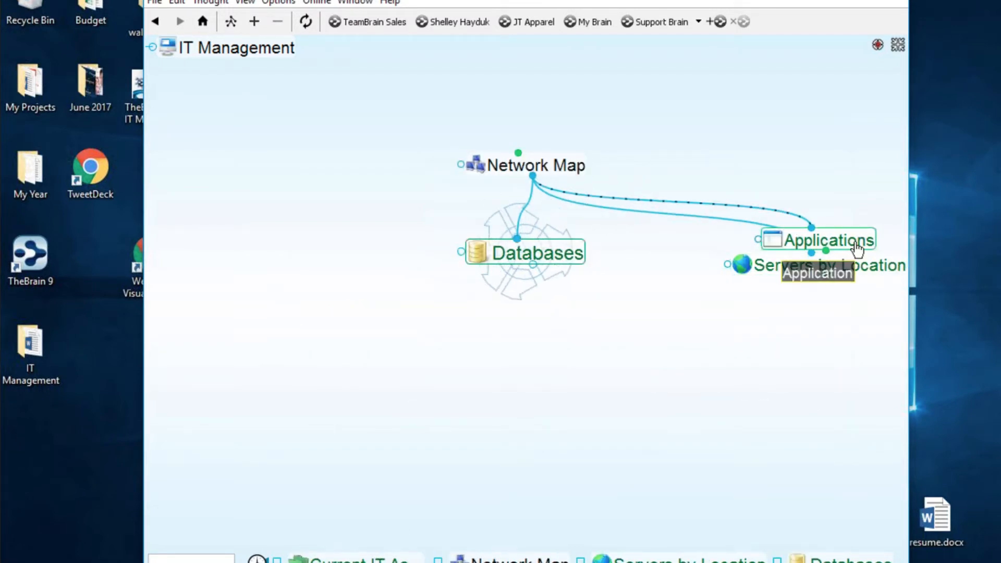
{"action": "left_click", "coordinate": [828, 240]}
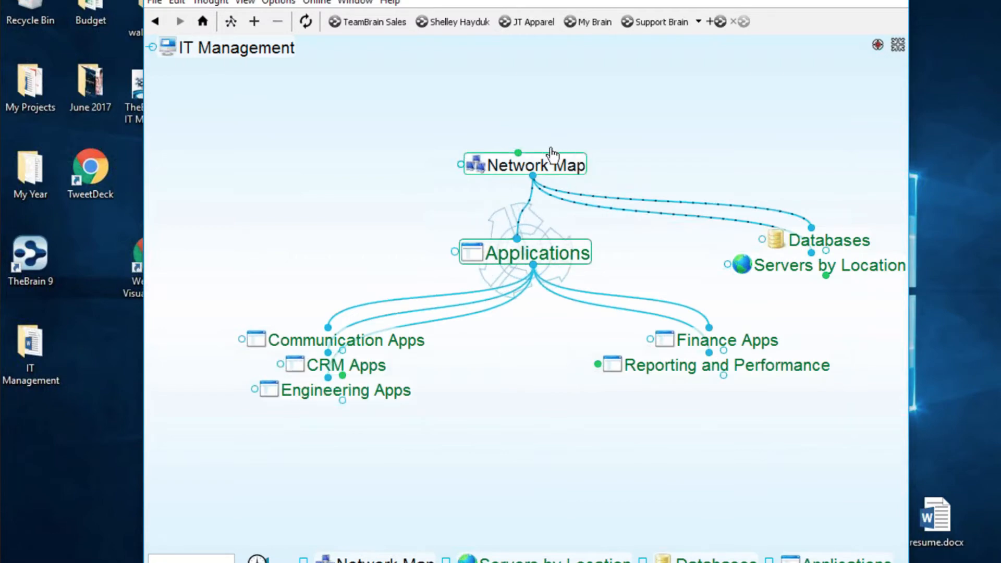
- Go back up to IT Management and open Business Strategies and IT Goals
{"action": "left_click", "coordinate": [563, 166]}
{"action": "left_click", "coordinate": [563, 165]}
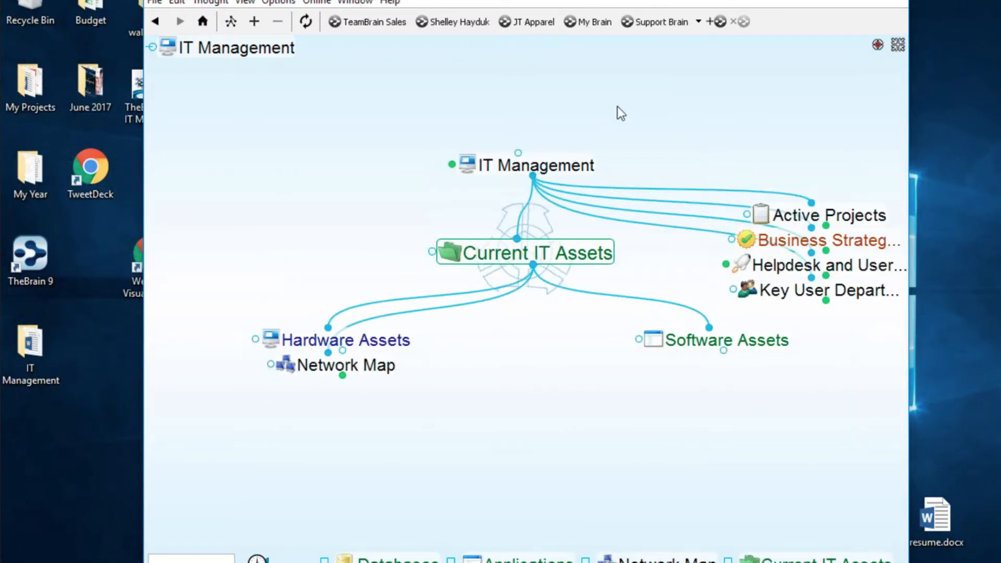
{"action": "left_click", "coordinate": [574, 166]}
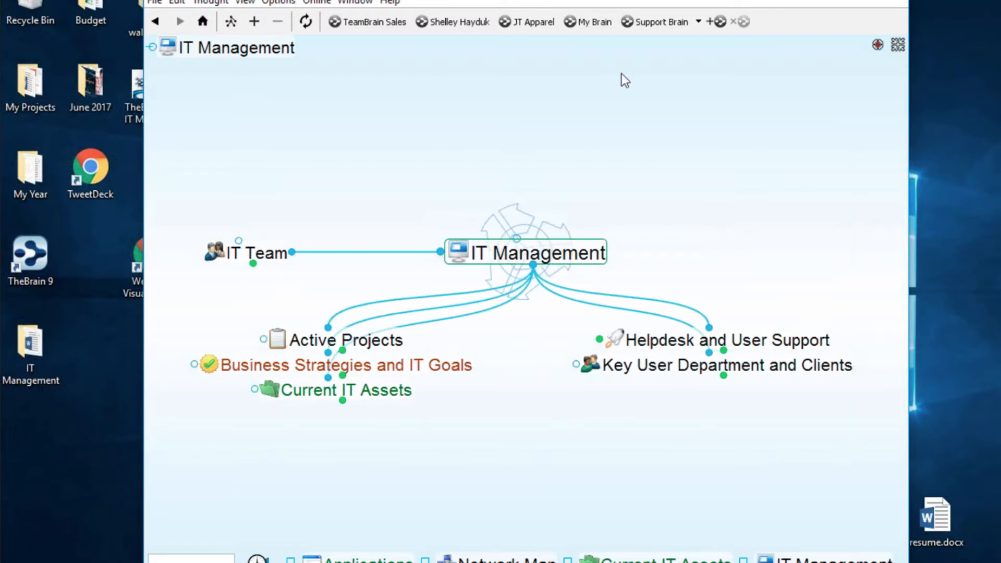
{"action": "left_click", "coordinate": [459, 364]}
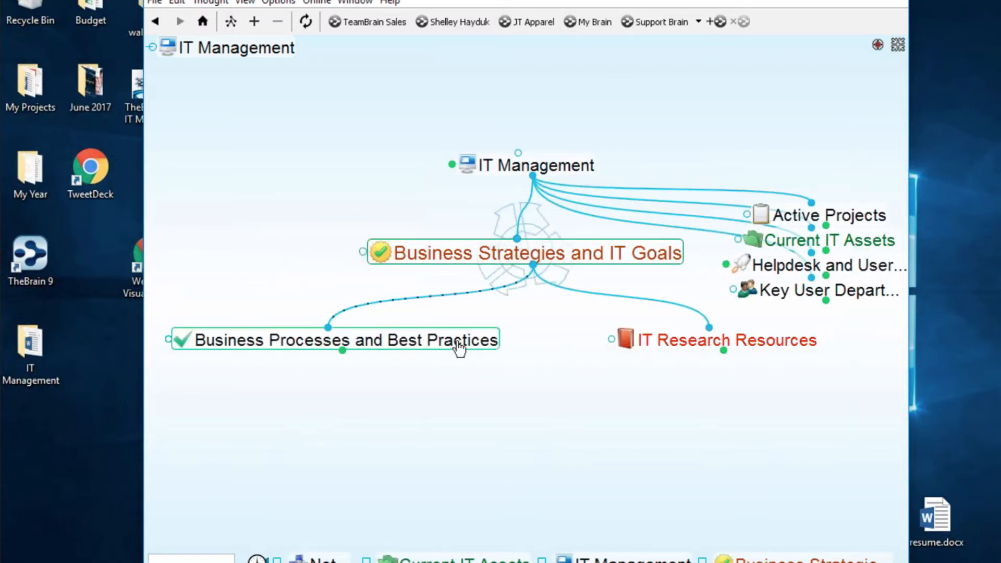
- Open the Help Desk Institute website from Business Processes and Best Practices, then minimize the browser
{"action": "left_click", "coordinate": [458, 344]}
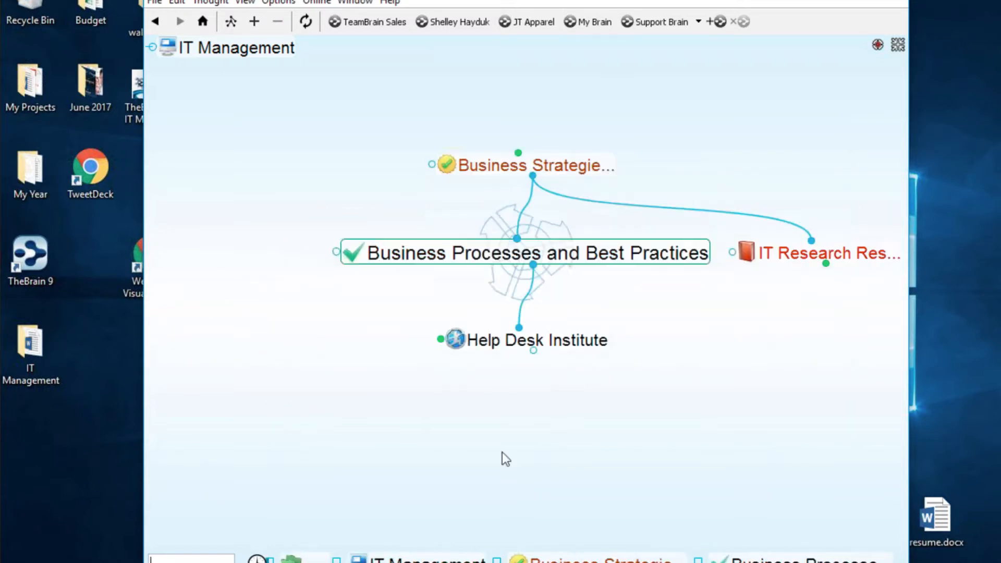
{"action": "left_click", "coordinate": [455, 343]}
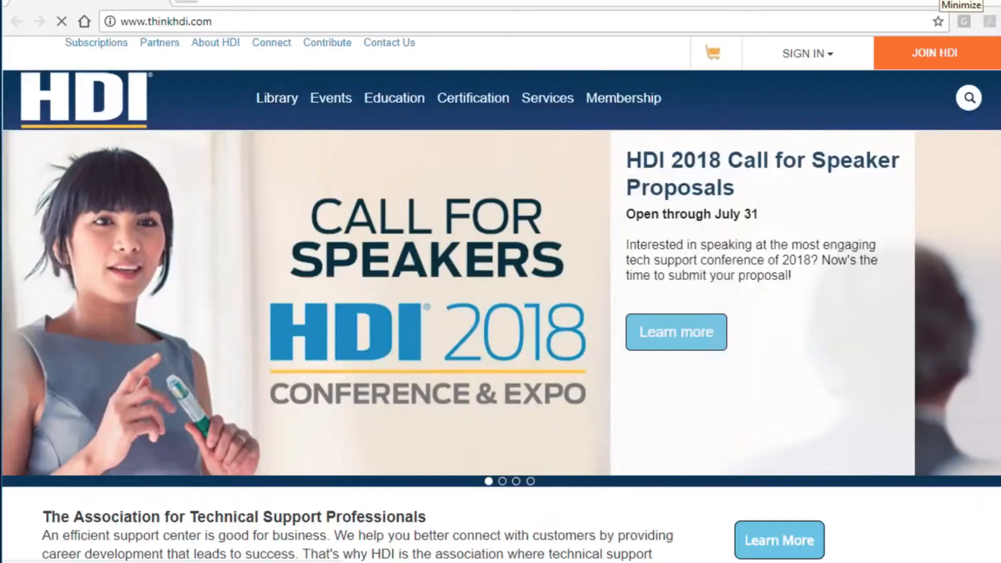
{"action": "left_click", "coordinate": [961, 2]}
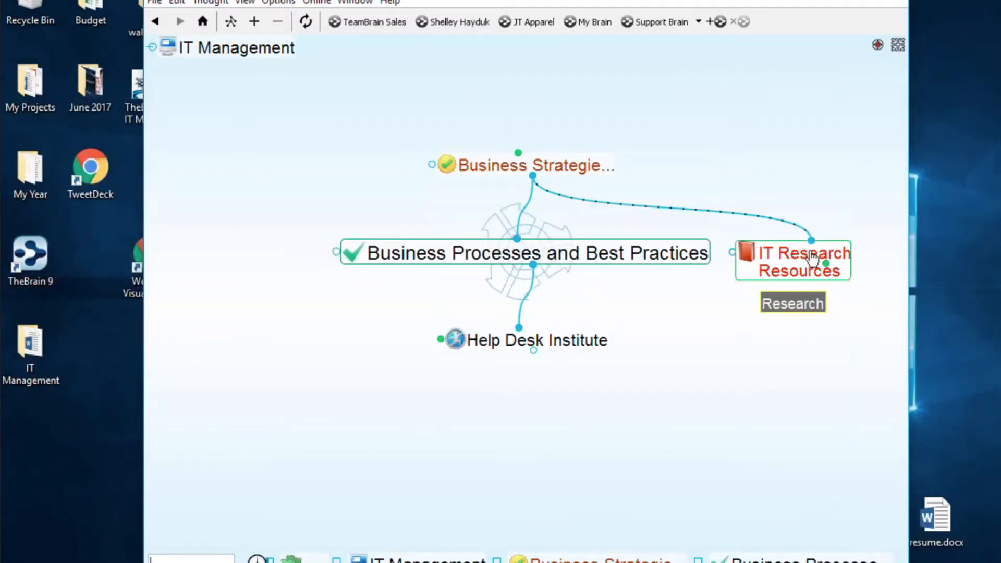
- Open the InfoWorld website from IT Research Resources and narrow the browser window
{"action": "left_click", "coordinate": [793, 257]}
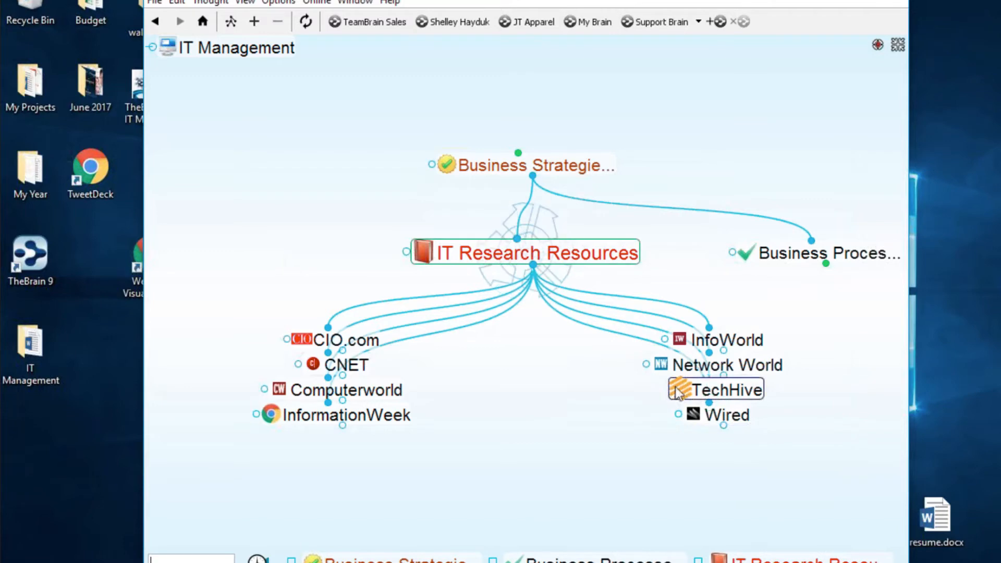
{"action": "left_click", "coordinate": [685, 339]}
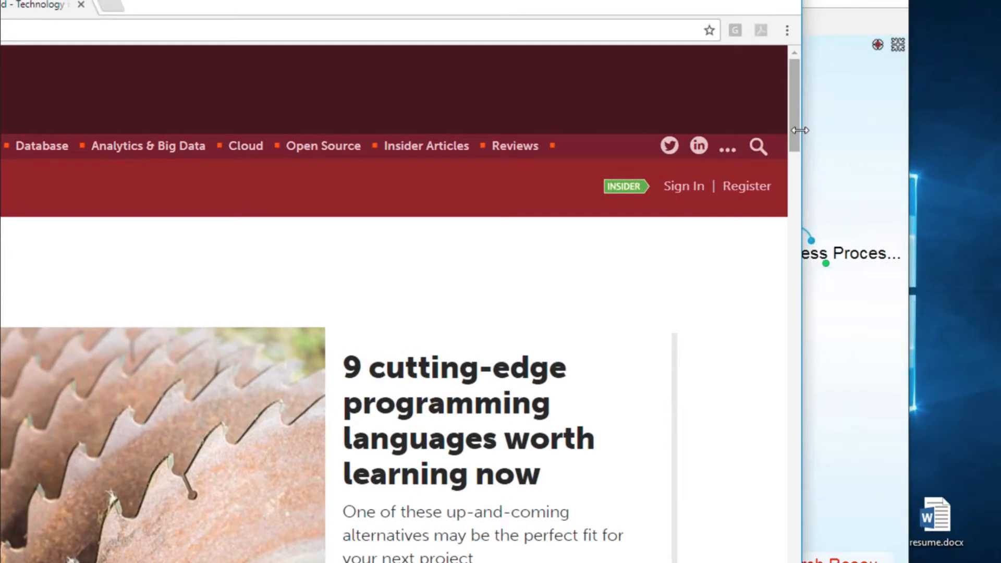
{"action": "left_click_drag", "start_coordinate": [800, 130], "coordinate": [492, 136]}
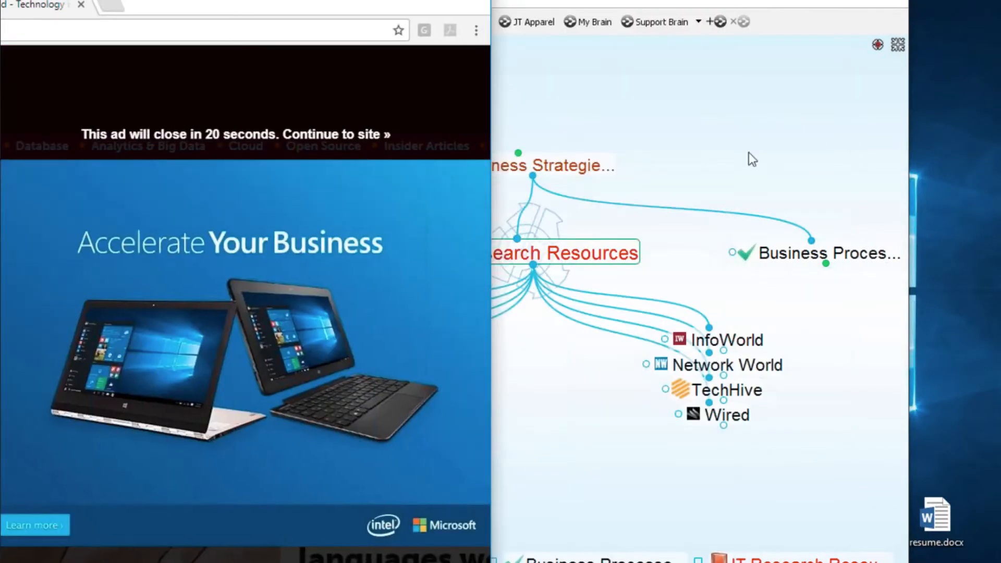
{"action": "left_click", "coordinate": [749, 153]}
- Return to IT Management and show the notes and thought details panels
{"action": "left_click", "coordinate": [582, 172]}
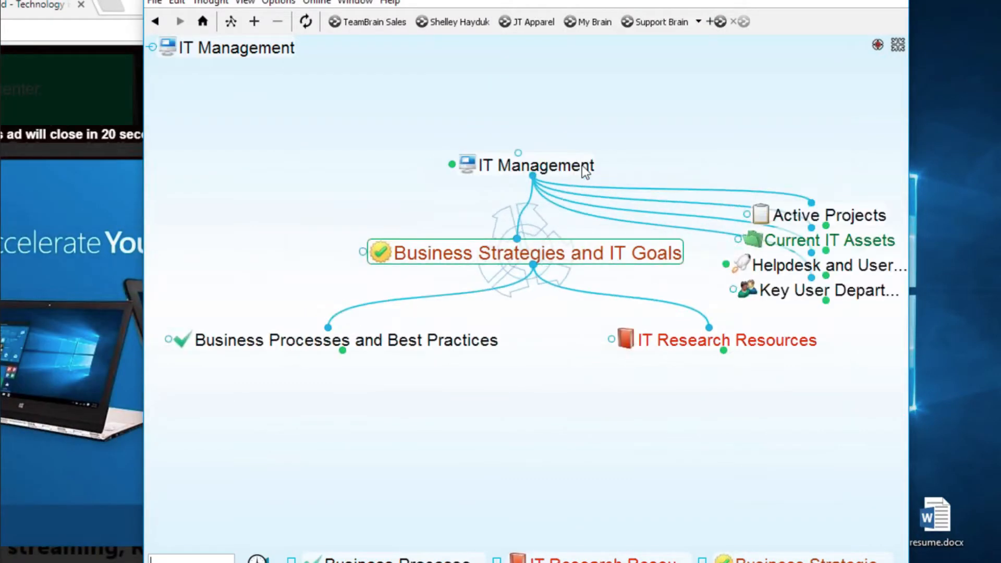
{"action": "left_click", "coordinate": [574, 180]}
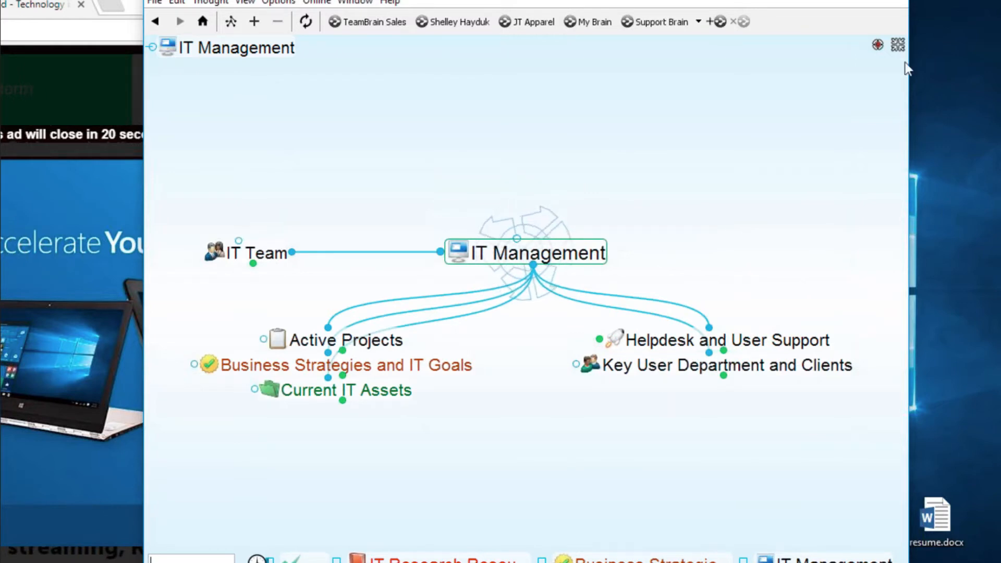
{"action": "left_click", "coordinate": [898, 45]}
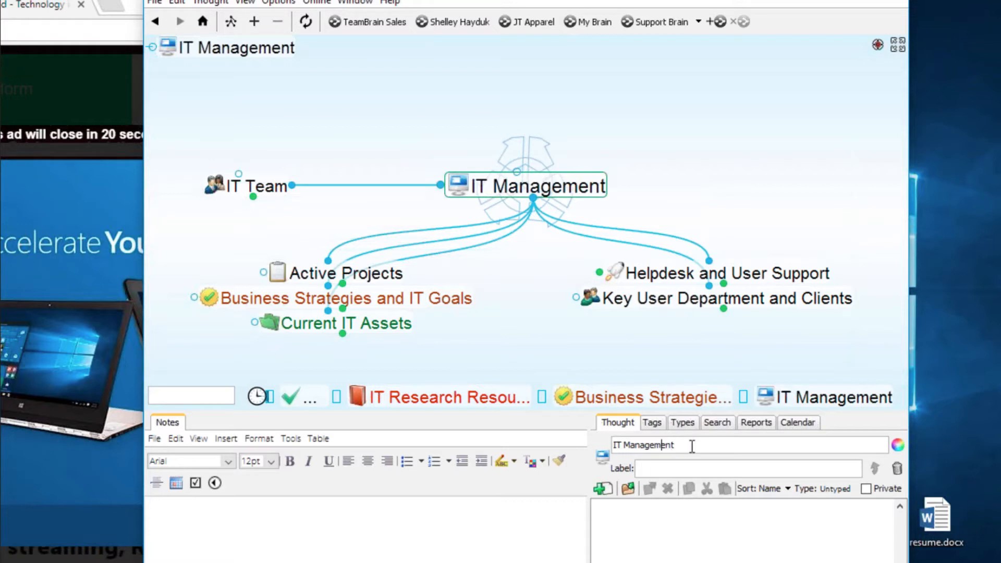
- Prefix the root thought's name with the owner's name and change 'Management' to 'World'
{"action": "key", "text": "Home"}
{"action": "type", "text": "She"}
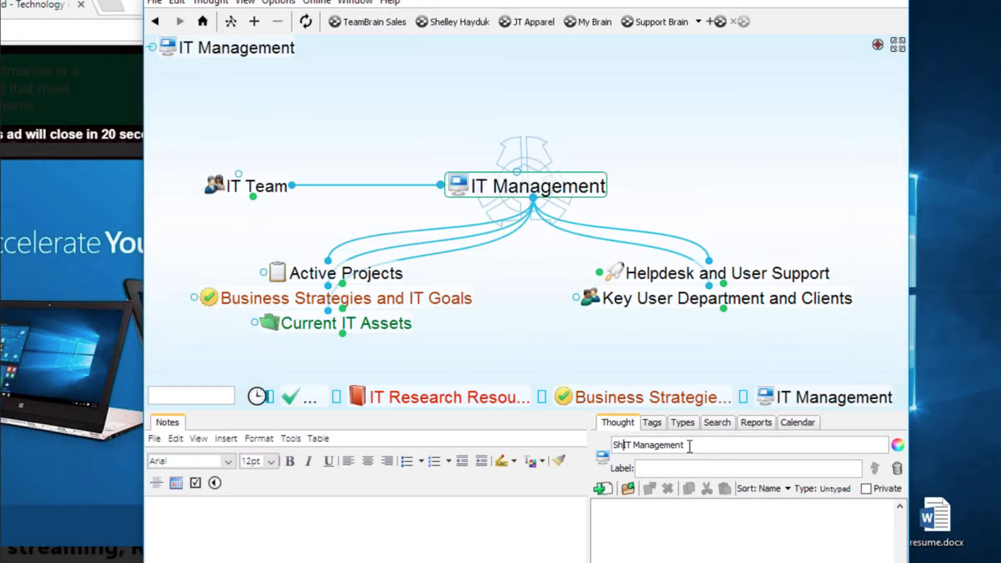
{"action": "type", "text": "lley"}
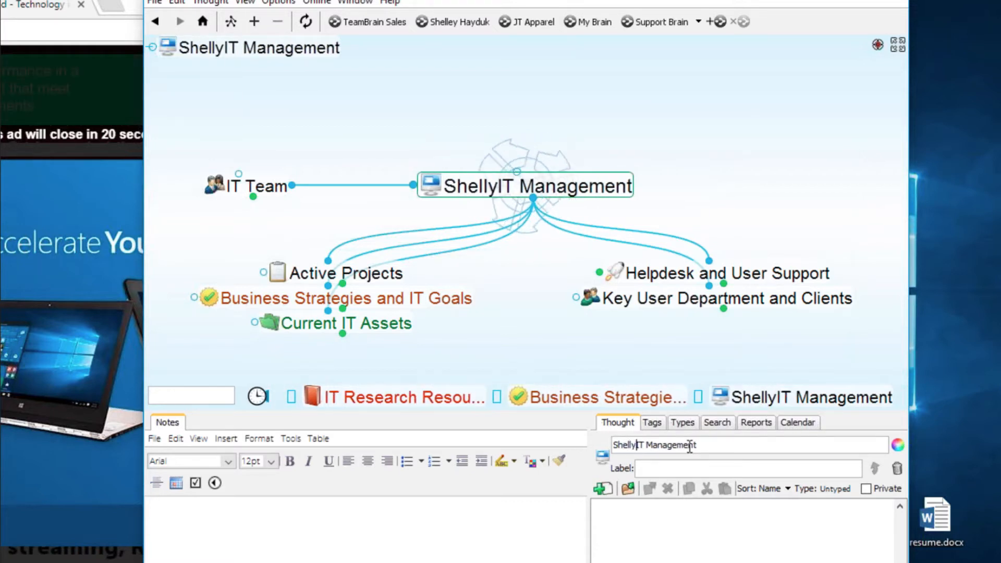
{"action": "type", "text": "'s"}
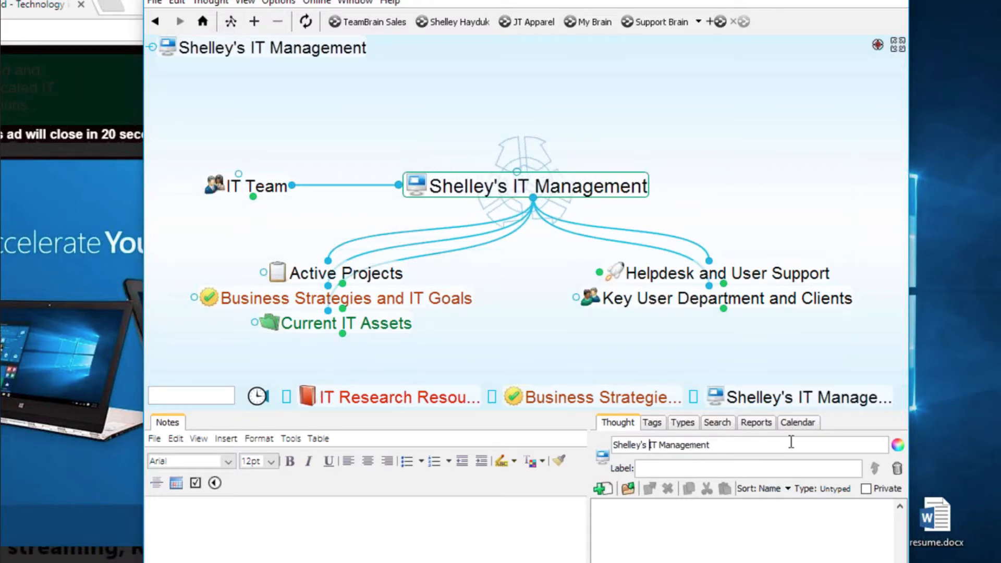
{"action": "key", "text": "BackSpace"}
{"action": "key", "text": "BackSpace"}
{"action": "key", "text": "BackSpace"}
{"action": "key", "text": "BackSpace"}
{"action": "key", "text": "BackSpace"}
{"action": "key", "text": "BackSpace"}
{"action": "key", "text": "BackSpace"}
{"action": "key", "text": "BackSpace"}
{"action": "key", "text": "BackSpace"}
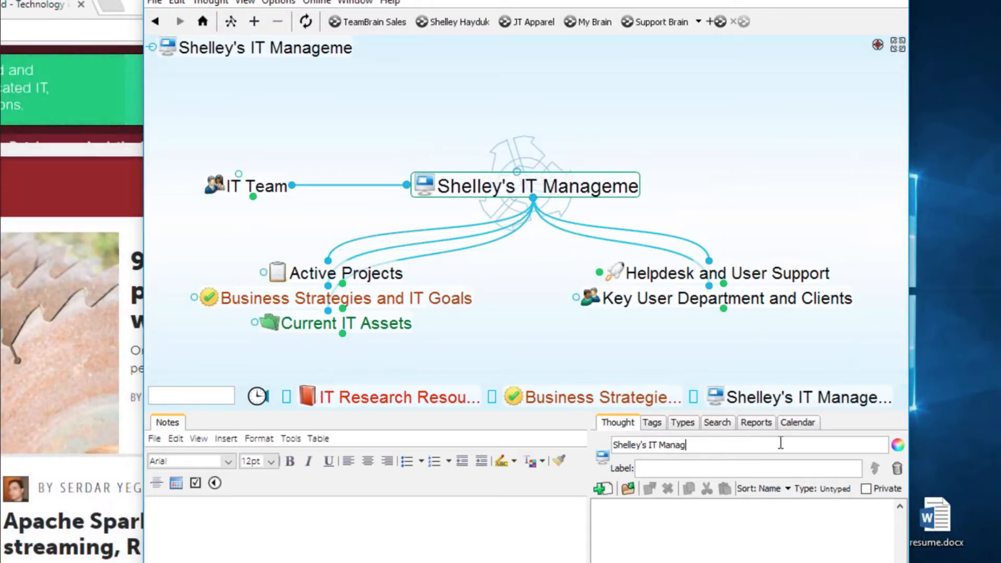
{"action": "key", "text": "BackSpace"}
{"action": "type", "text": "World"}
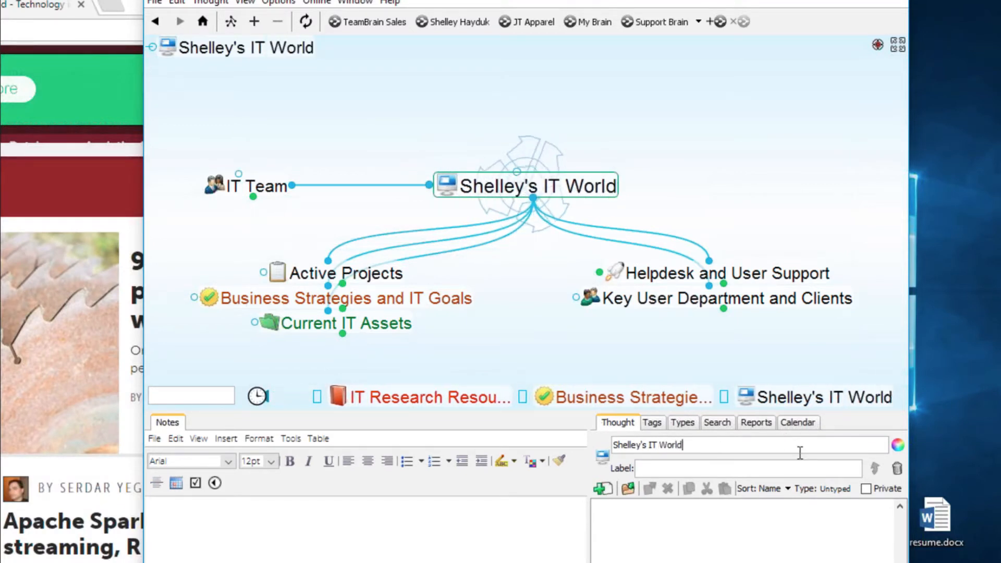
{"action": "left_click", "coordinate": [602, 456]}
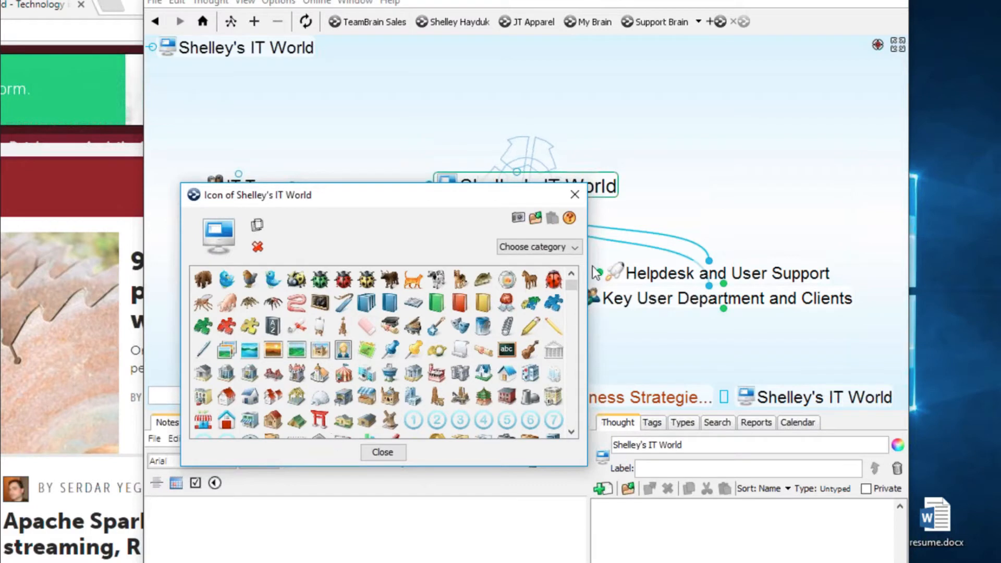
- Assign the rainbow monitor icon from the Technology category to the root thought
{"action": "left_click", "coordinate": [569, 248]}
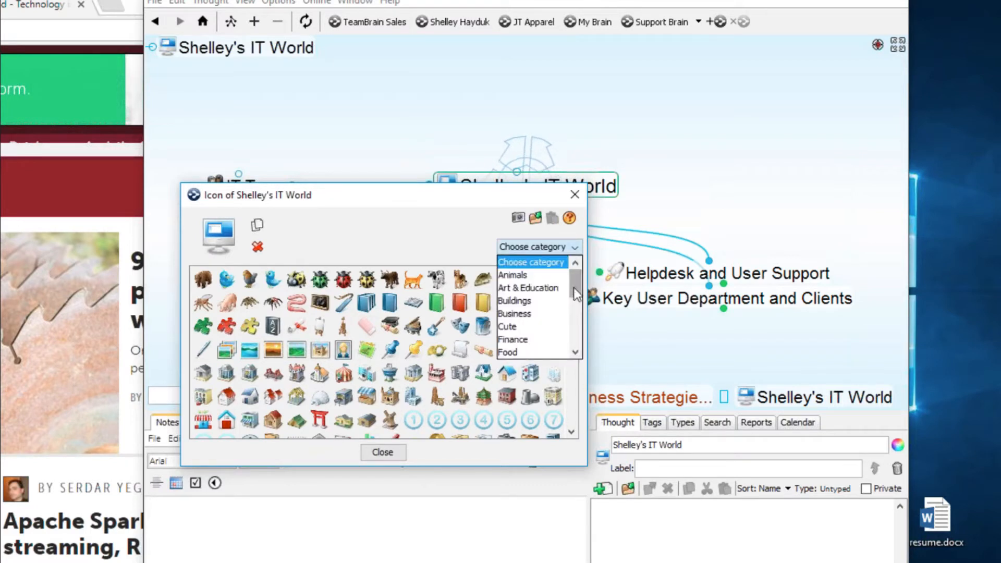
{"action": "left_click_drag", "start_coordinate": [574, 288], "coordinate": [573, 334]}
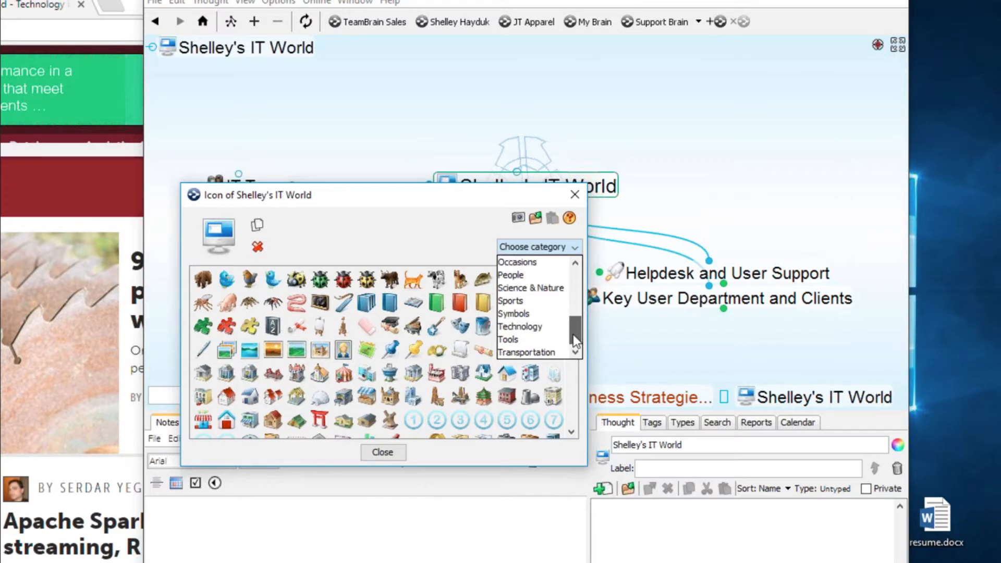
{"action": "left_click", "coordinate": [540, 326]}
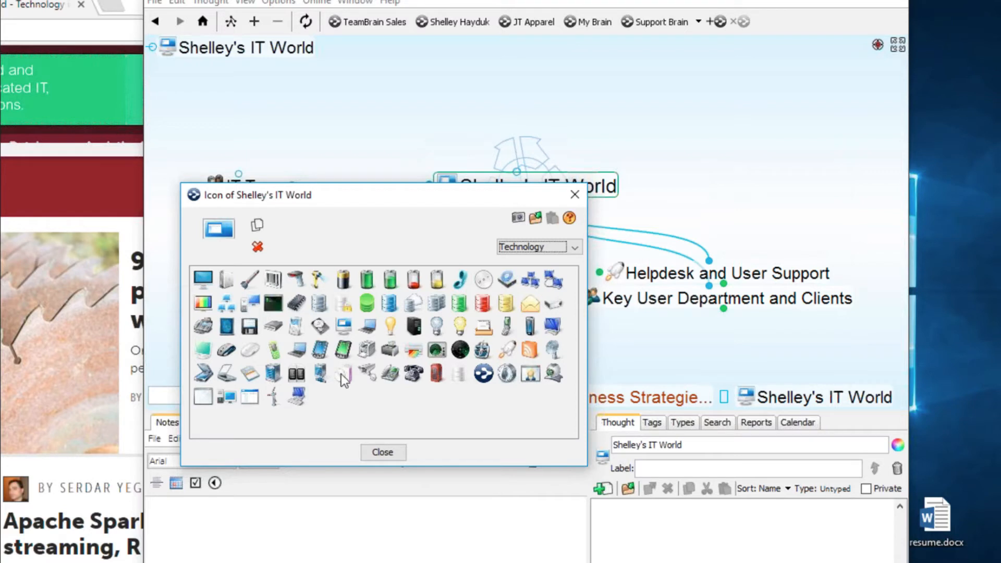
{"action": "left_click", "coordinate": [204, 305]}
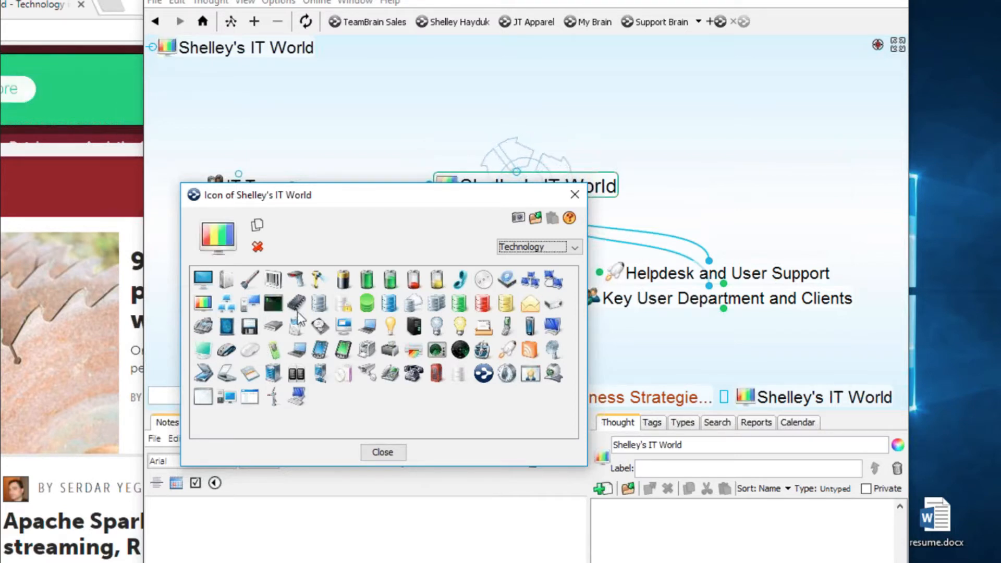
{"action": "left_click", "coordinate": [570, 196]}
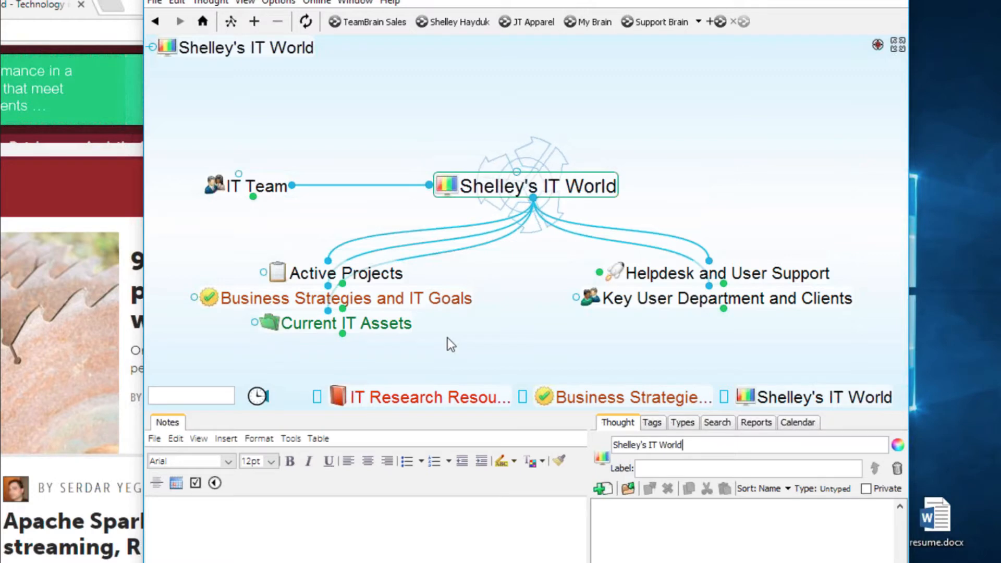
- Under Active Projects, forget IT Implementation C and B, then centre on IT Implementation A
{"action": "left_click", "coordinate": [397, 280]}
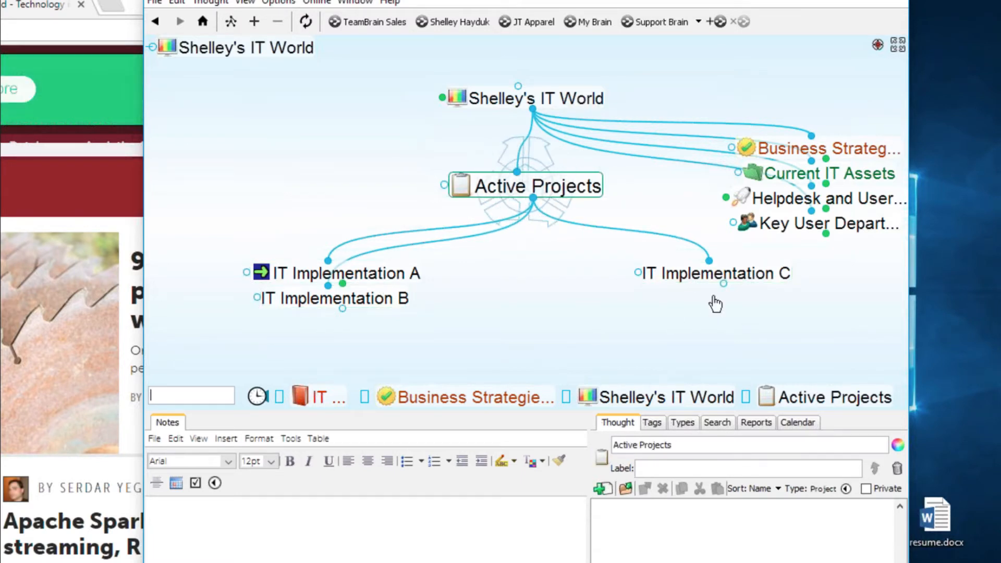
{"action": "right_click", "coordinate": [719, 274]}
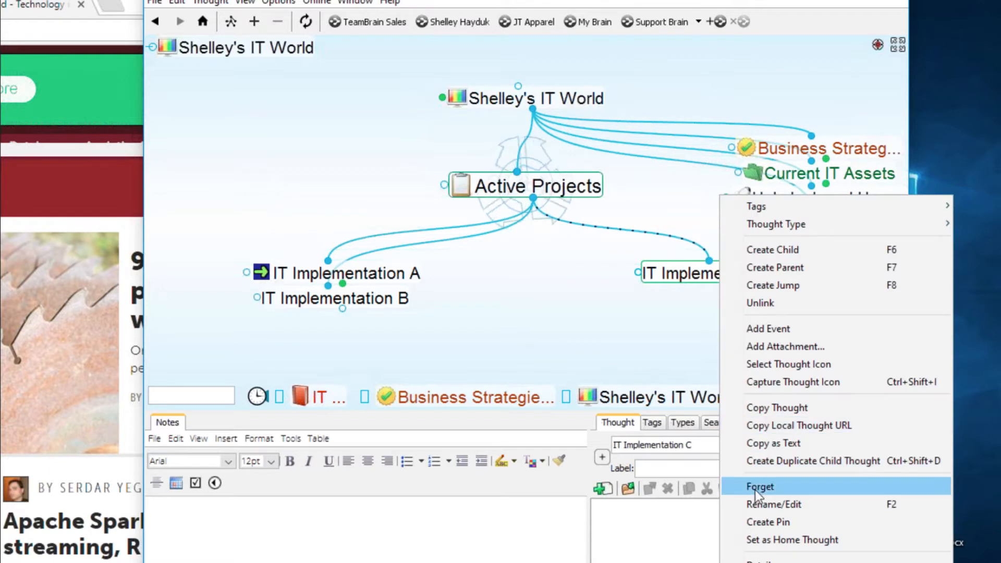
{"action": "left_click", "coordinate": [759, 486]}
{"action": "right_click", "coordinate": [725, 279]}
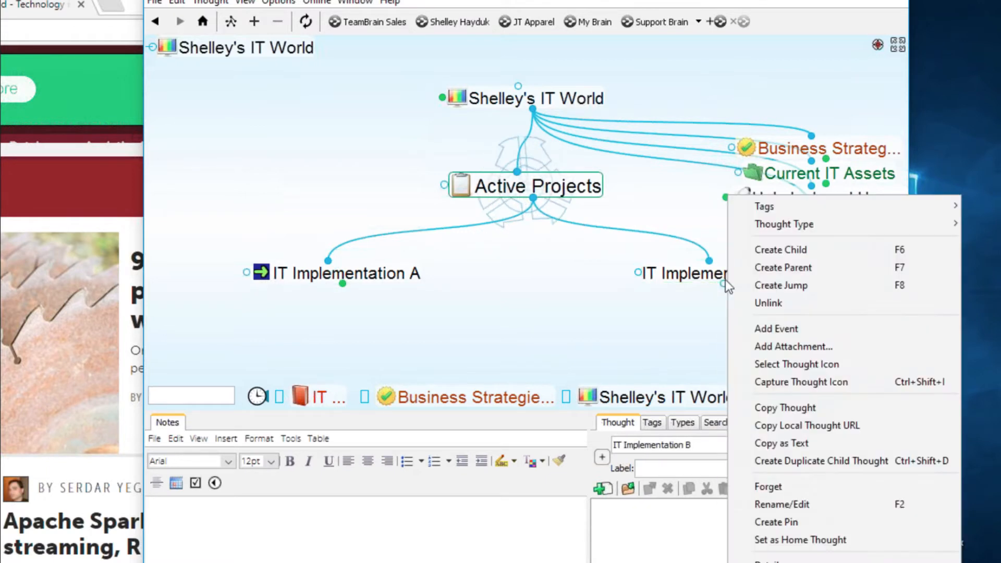
{"action": "left_click", "coordinate": [763, 492]}
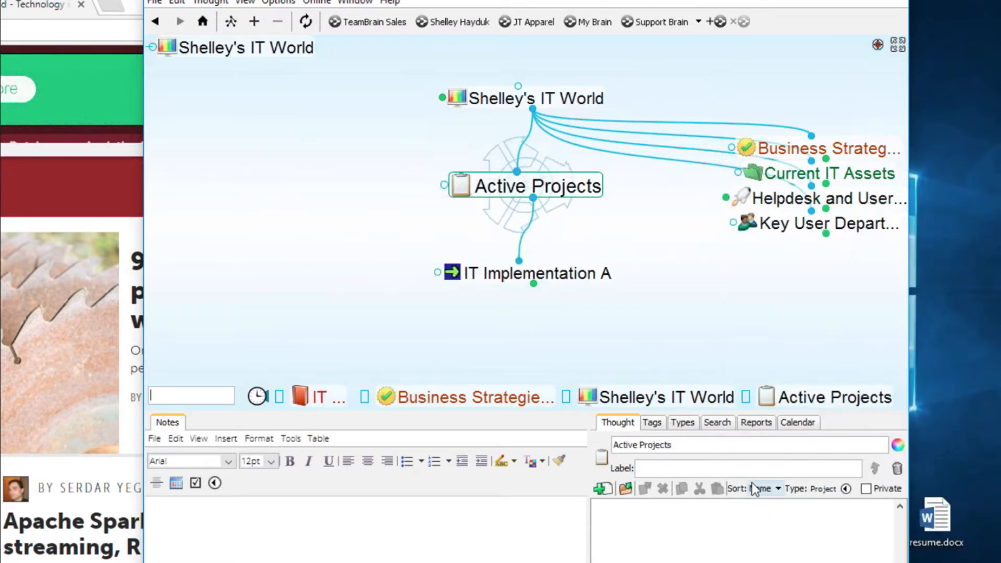
{"action": "left_click", "coordinate": [581, 281]}
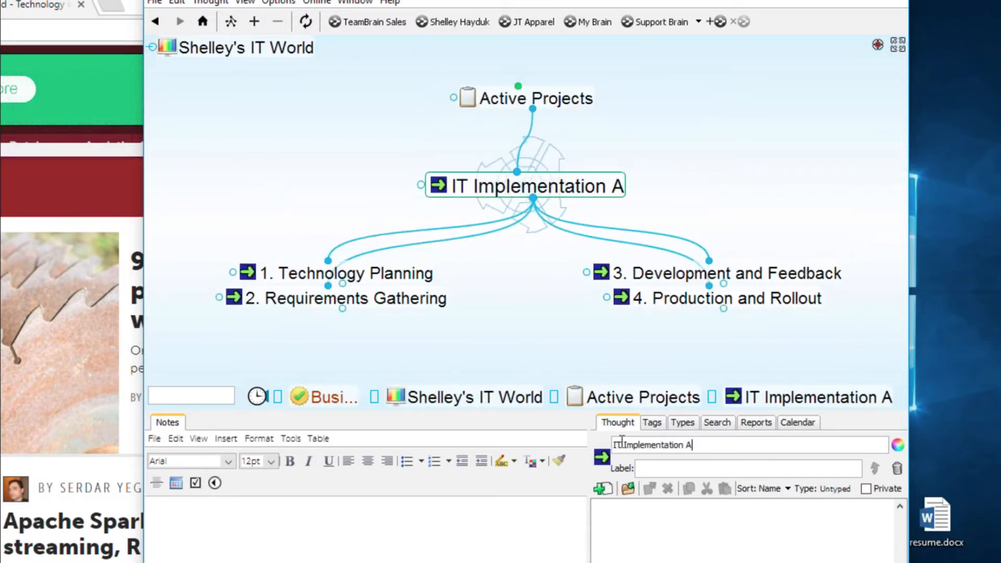
- Change the thought name 'IT Implementation A' to 'VOIP Implementation Project'
{"action": "key", "text": "BackSpace"}
{"action": "key", "text": "BackSpace"}
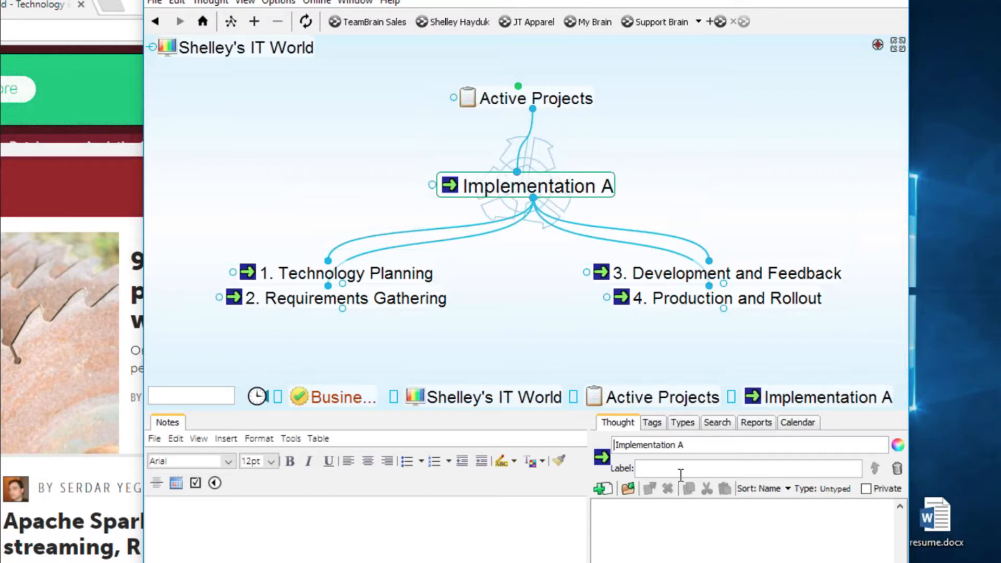
{"action": "type", "text": "VOIP"}
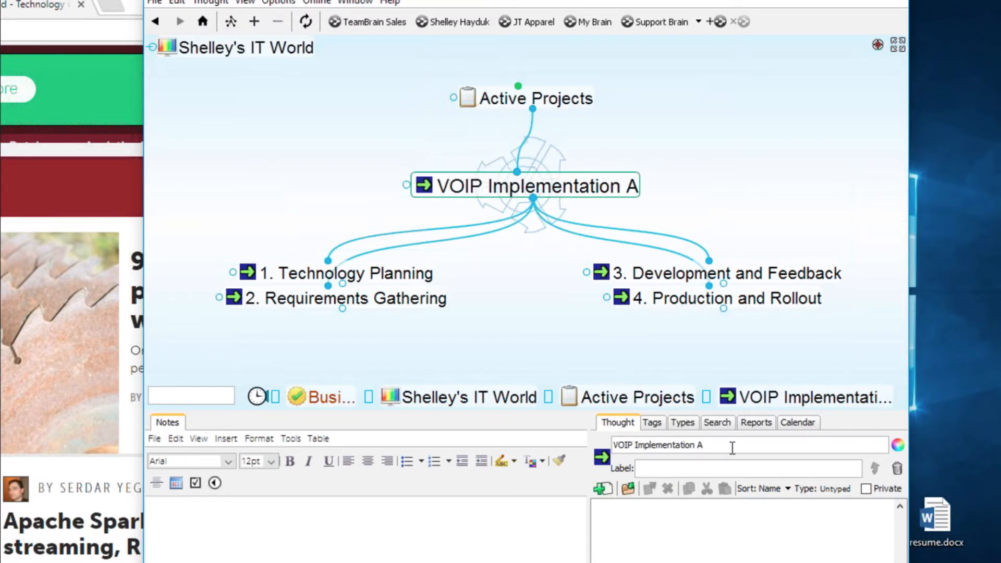
{"action": "key", "text": "BackSpace"}
{"action": "key", "text": "BackSpace"}
{"action": "type", "text": "P"}
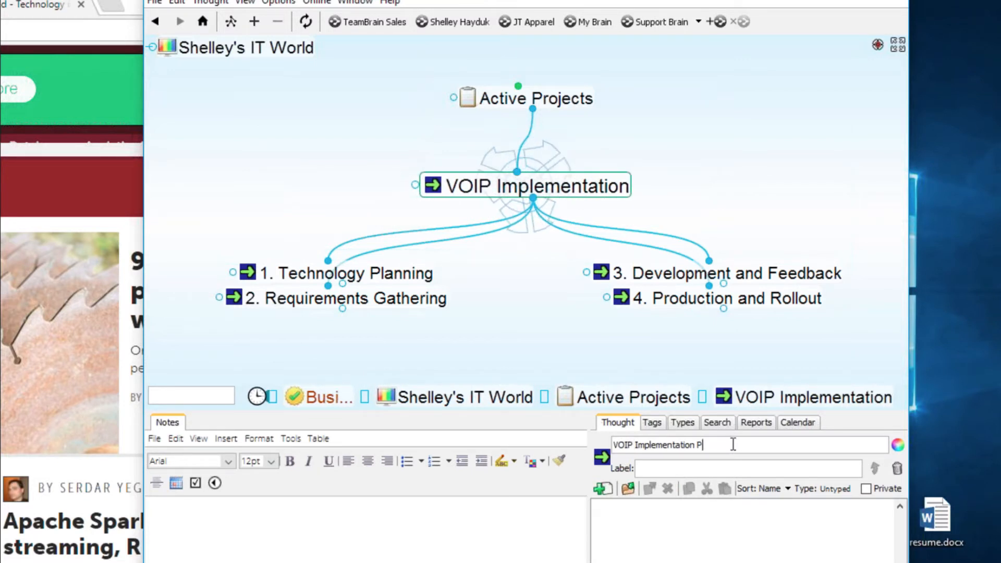
{"action": "type", "text": "Ro"}
{"action": "key", "text": "BackSpace"}
{"action": "key", "text": "BackSpace"}
{"action": "type", "text": "r"}
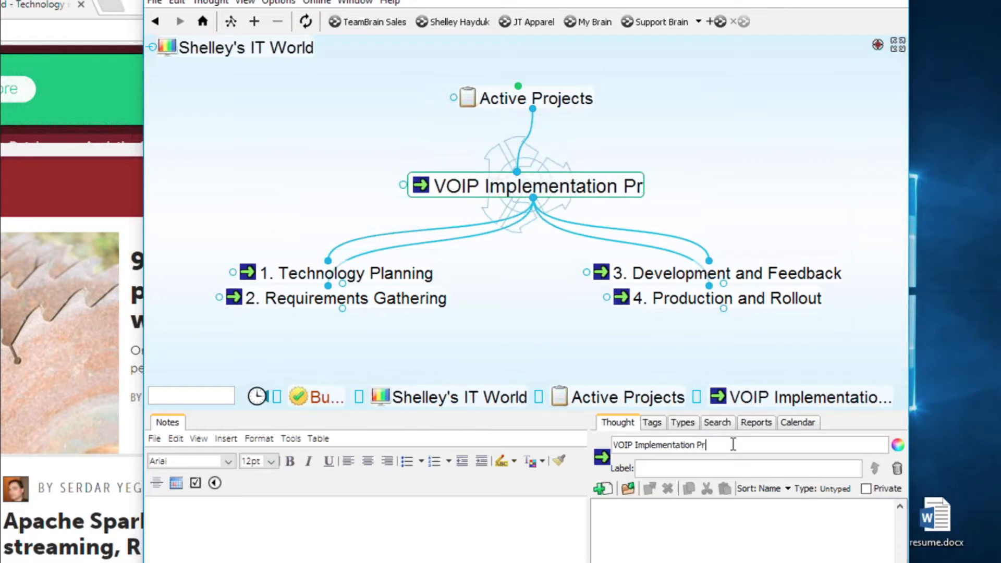
{"action": "type", "text": "oject"}
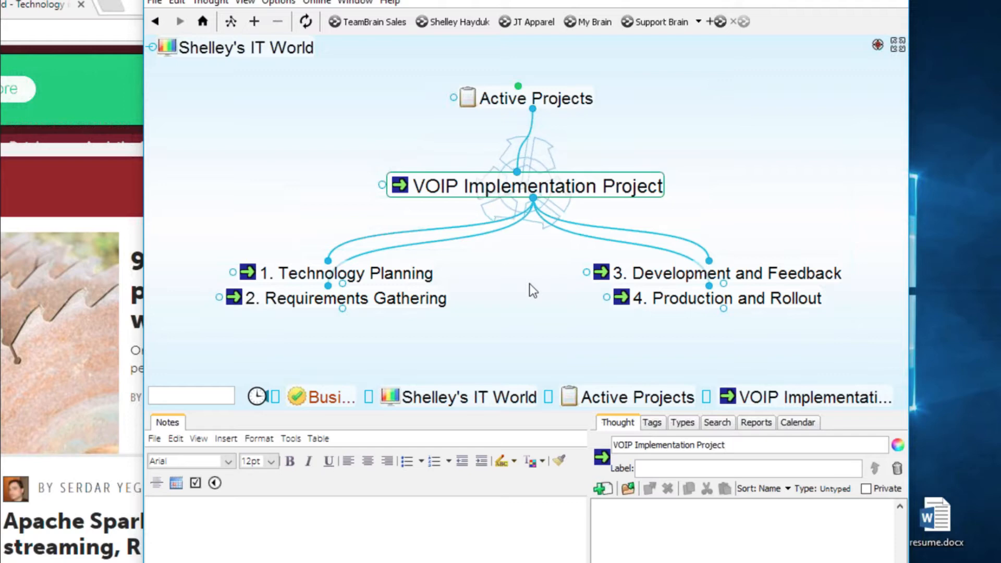
- Visit stages 1–4 in turn, return to VOIP Implementation Project, then recentre on 1. Technology Planning
{"action": "left_click", "coordinate": [423, 276]}
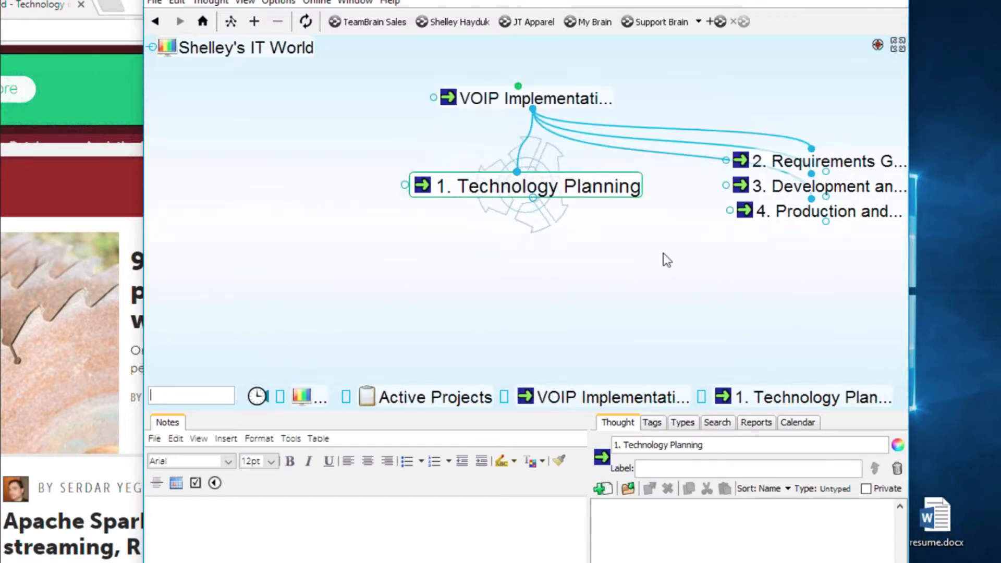
{"action": "left_click", "coordinate": [814, 161]}
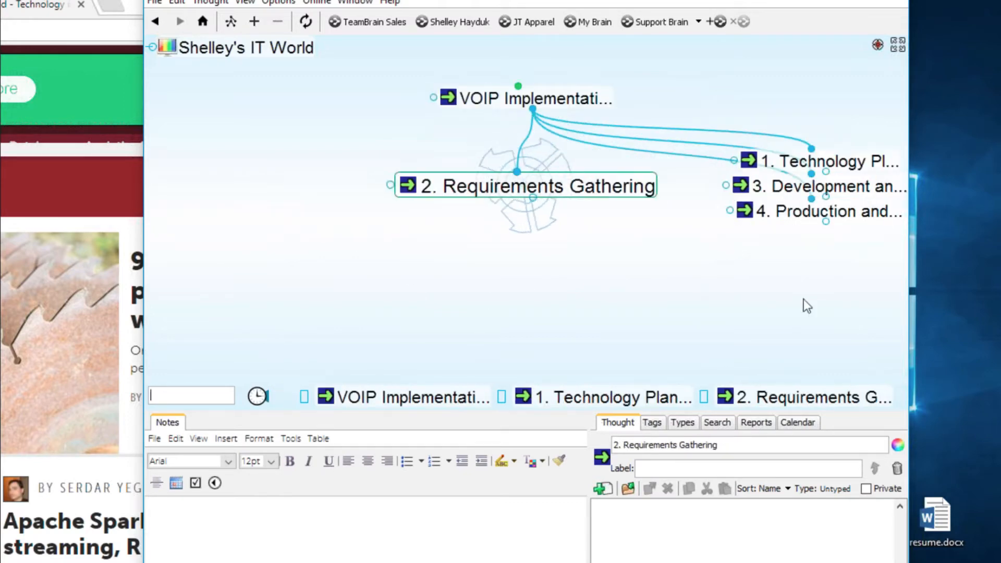
{"action": "left_click", "coordinate": [834, 187]}
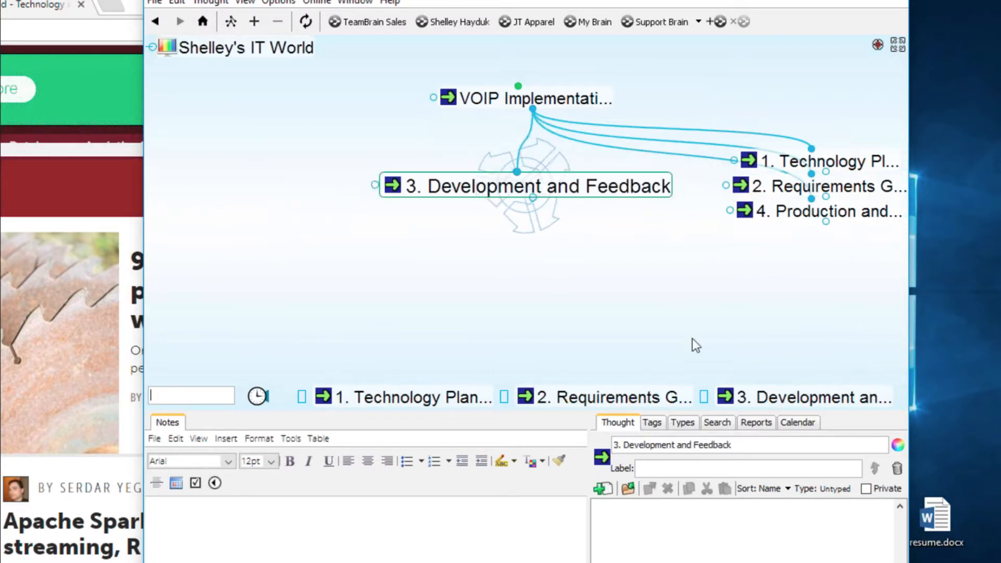
{"action": "left_click", "coordinate": [823, 212]}
{"action": "left_click", "coordinate": [600, 99]}
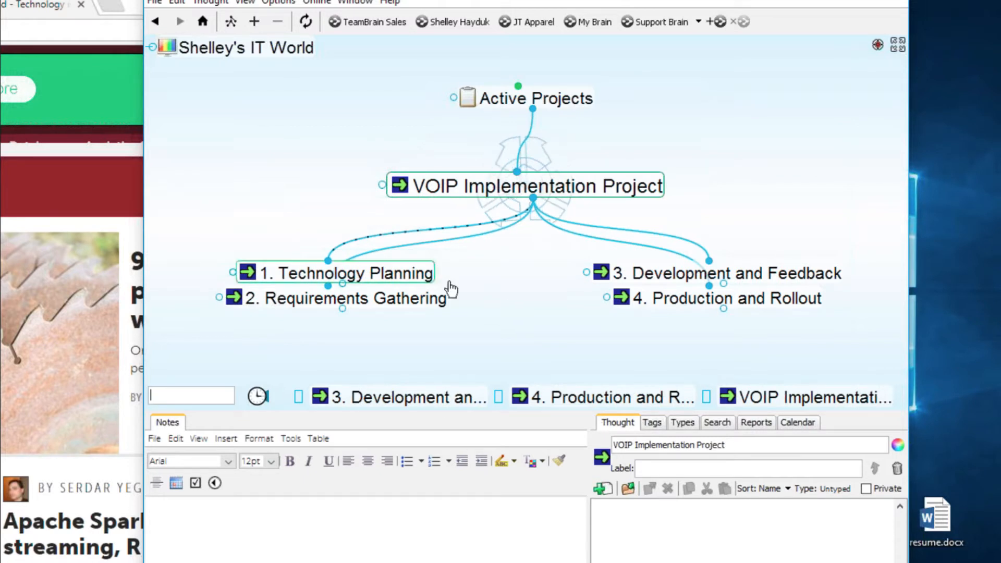
{"action": "left_click", "coordinate": [421, 273]}
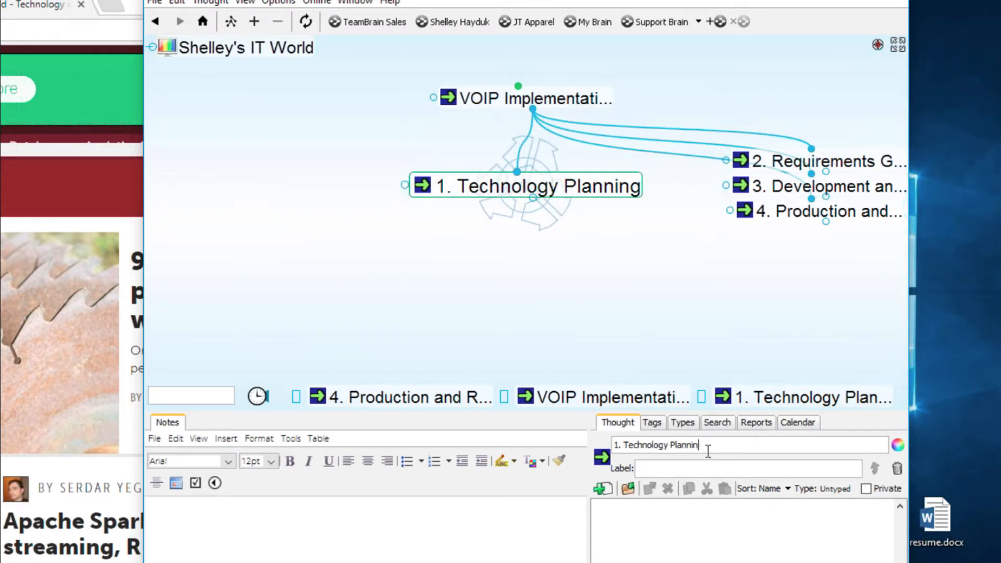
- Rename the thought '1. VOIP Research' and add a centred child 'Benefits of VOIP'
{"action": "key", "text": "BackSpace"}
{"action": "key", "text": "BackSpace"}
{"action": "key", "text": "BackSpace"}
{"action": "key", "text": "BackSpace"}
{"action": "key", "text": "BackSpace"}
{"action": "key", "text": "BackSpace"}
{"action": "key", "text": "BackSpace"}
{"action": "key", "text": "BackSpace"}
{"action": "key", "text": "BackSpace"}
{"action": "key", "text": "BackSpace"}
{"action": "key", "text": "BackSpace"}
{"action": "key", "text": "BackSpace"}
{"action": "key", "text": "BackSpace"}
{"action": "key", "text": "BackSpace"}
{"action": "key", "text": "BackSpace"}
{"action": "key", "text": "BackSpace"}
{"action": "key", "text": "BackSpace"}
{"action": "key", "text": "BackSpace"}
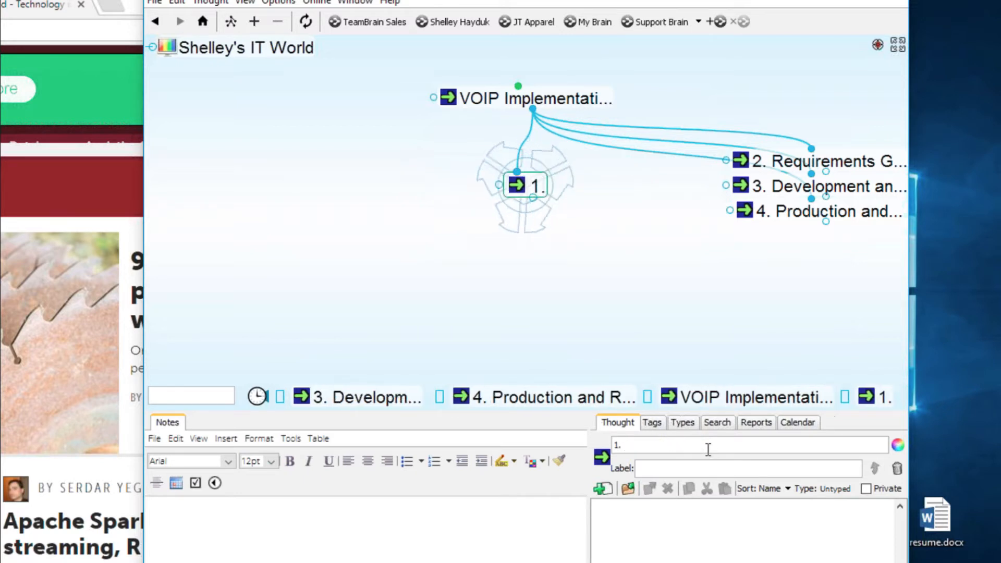
{"action": "type", "text": "VOIP R"}
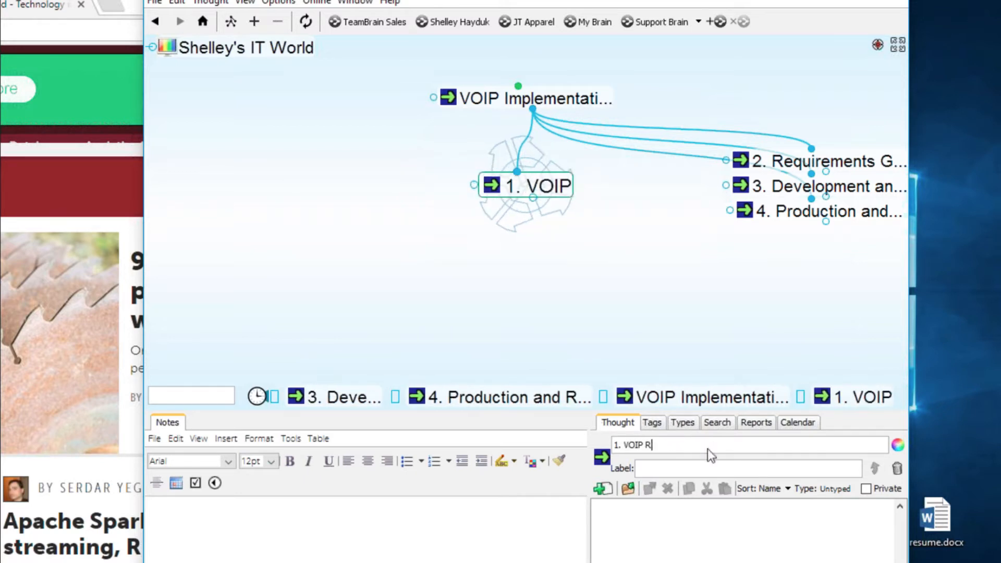
{"action": "type", "text": "esearc"}
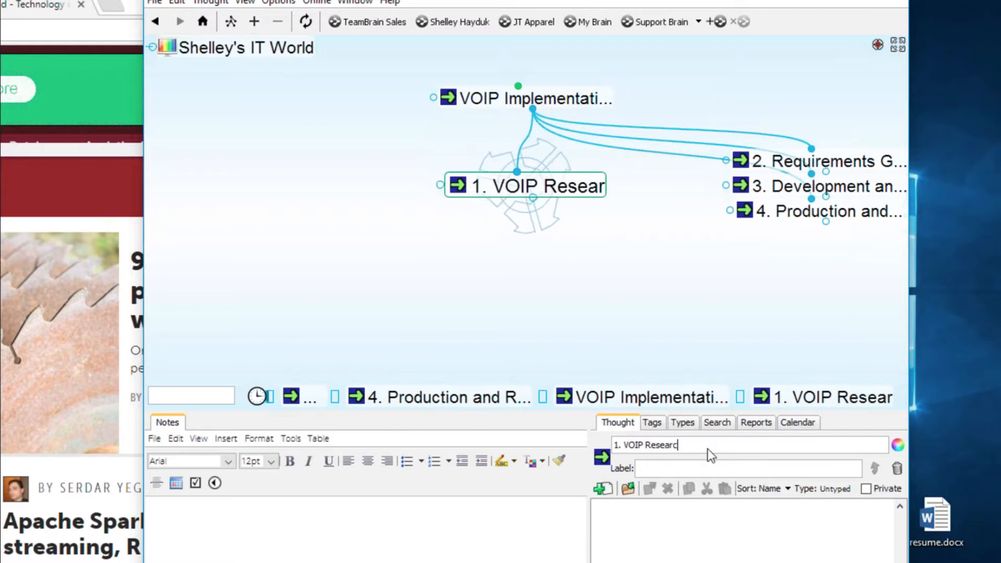
{"action": "type", "text": "h"}
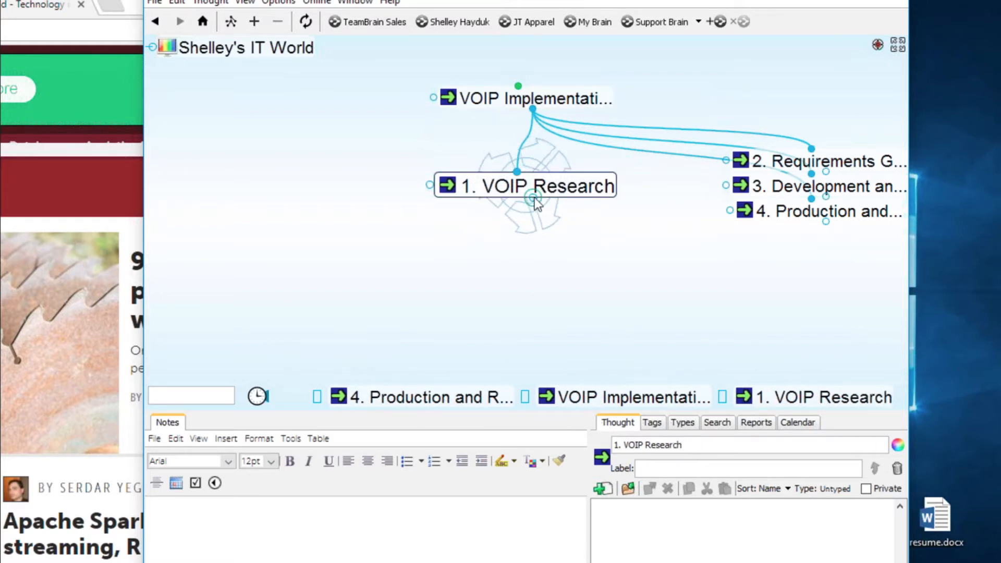
{"action": "left_click_drag", "start_coordinate": [533, 199], "coordinate": [469, 270]}
{"action": "type", "text": "B"}
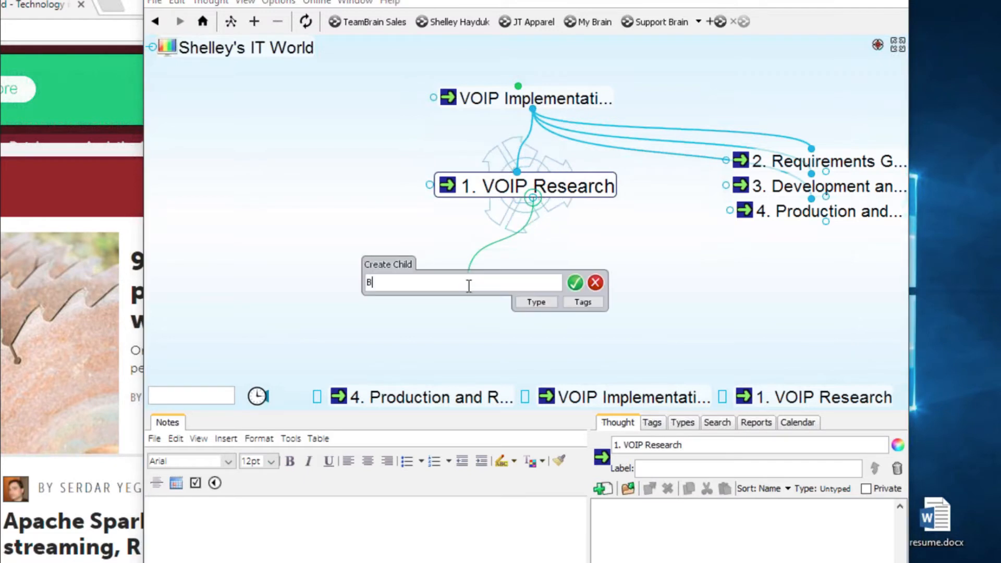
{"action": "type", "text": "enefit"}
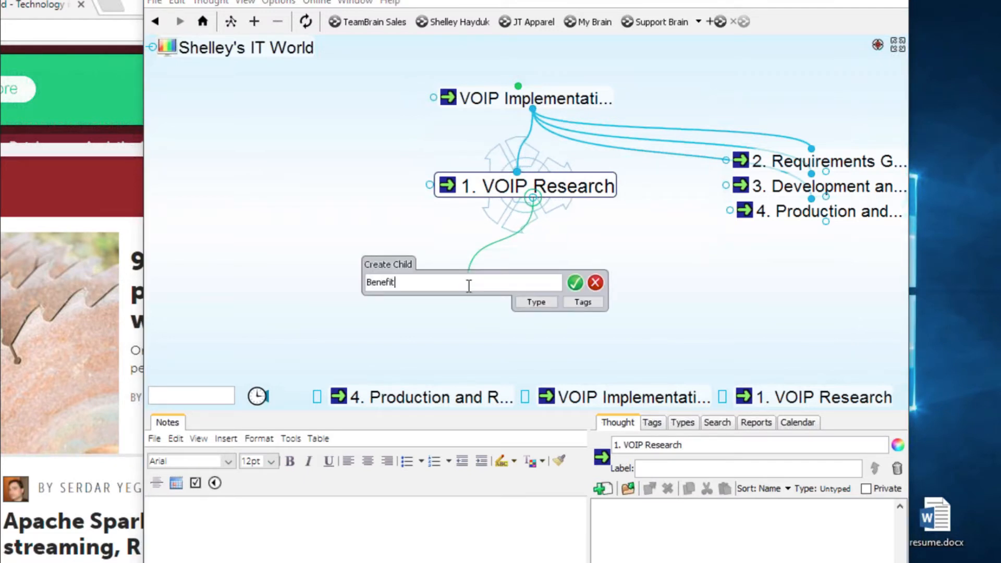
{"action": "type", "text": "s of "}
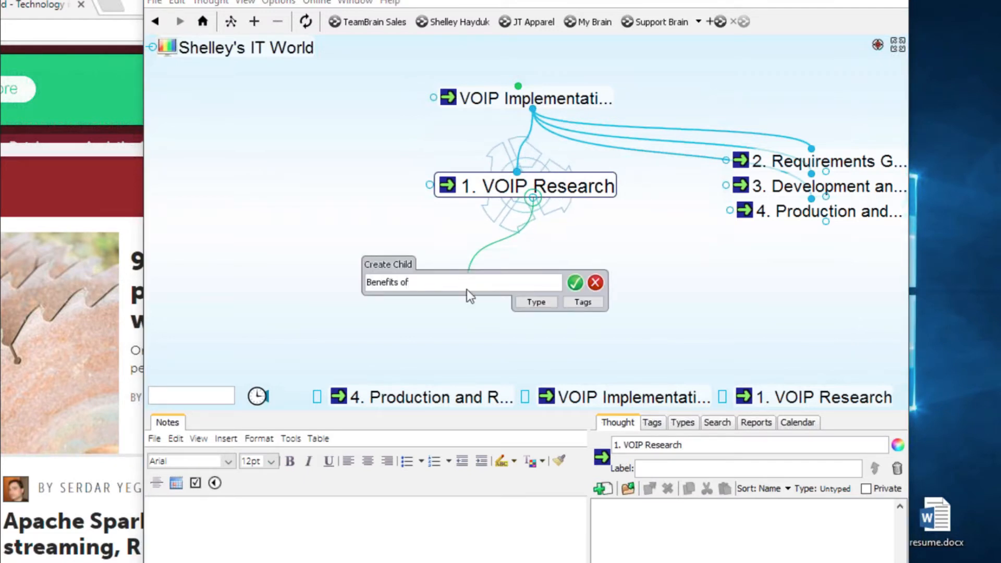
{"action": "type", "text": "VOIP"}
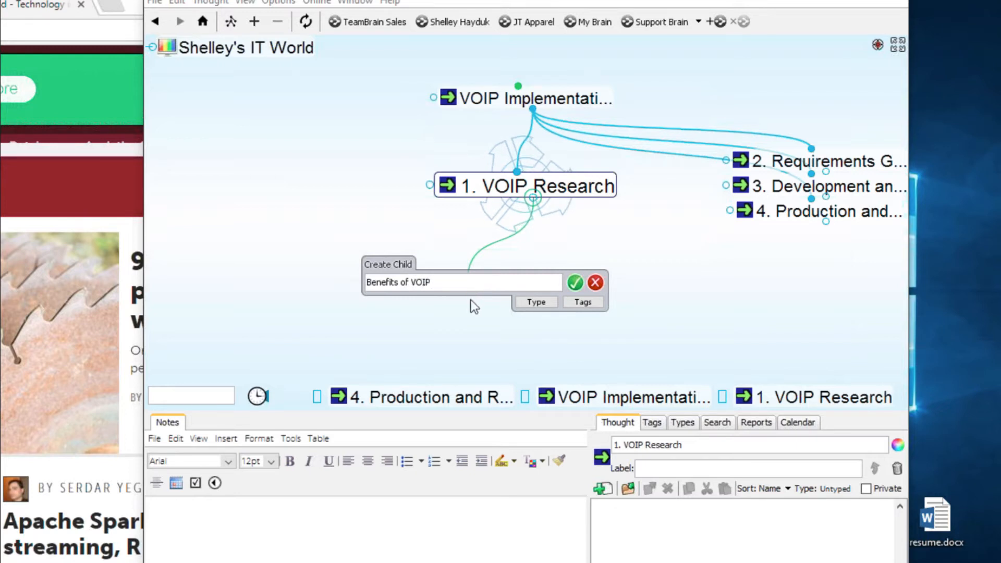
{"action": "key", "text": "Return"}
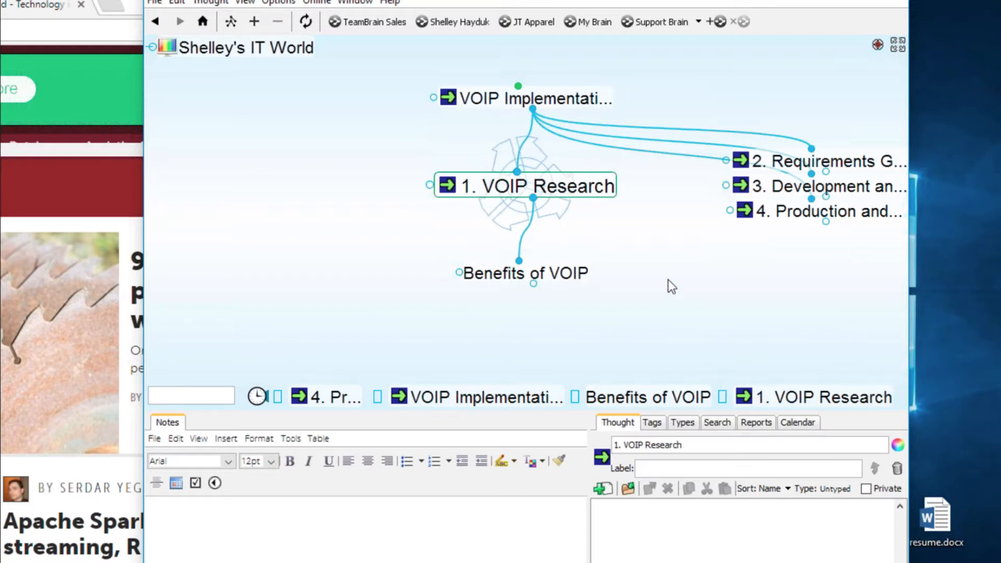
{"action": "left_click", "coordinate": [588, 265]}
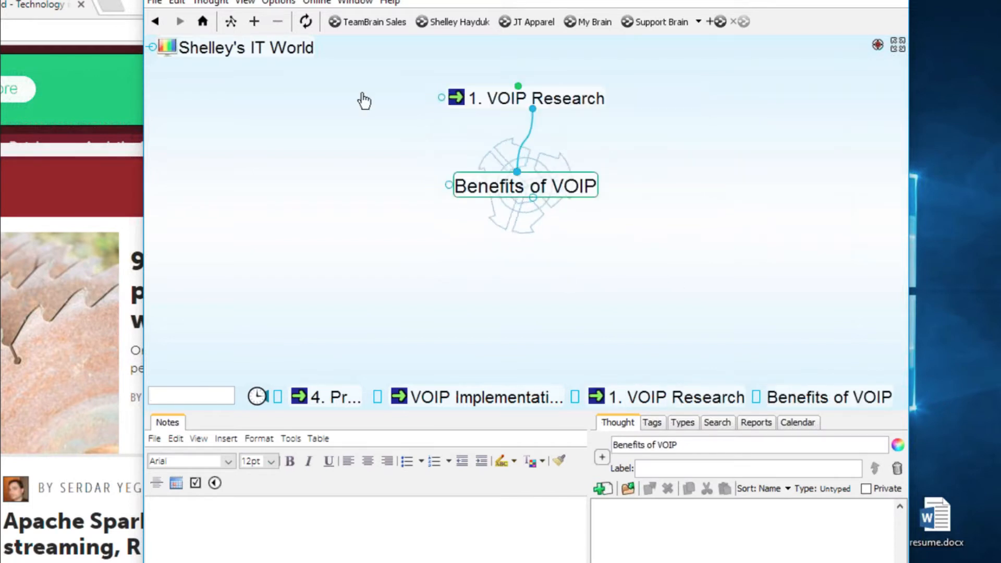
- Run a Google web search on Benefits of VOIP, with the browser placed beside the map
{"action": "left_click", "coordinate": [278, 4]}
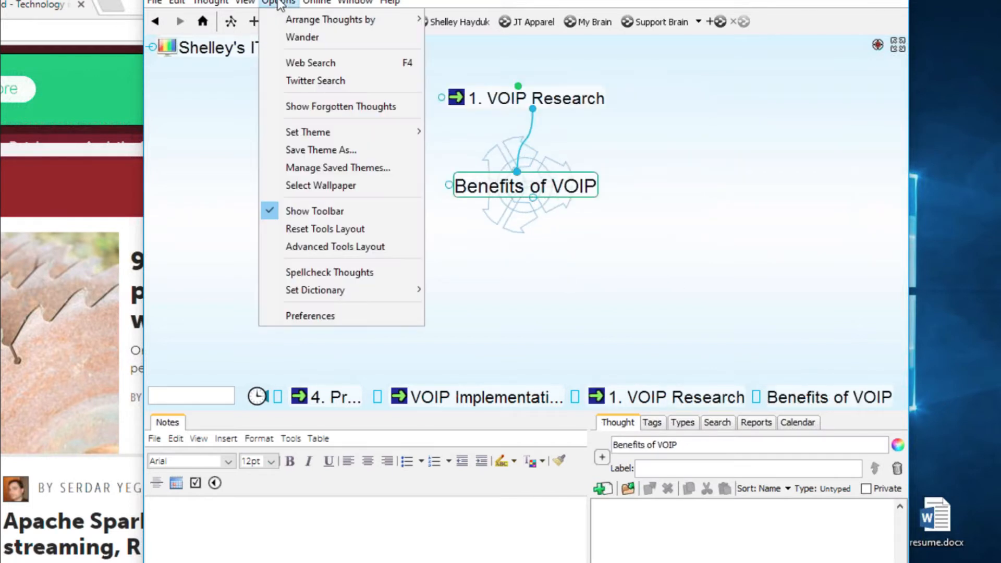
{"action": "left_click", "coordinate": [298, 63]}
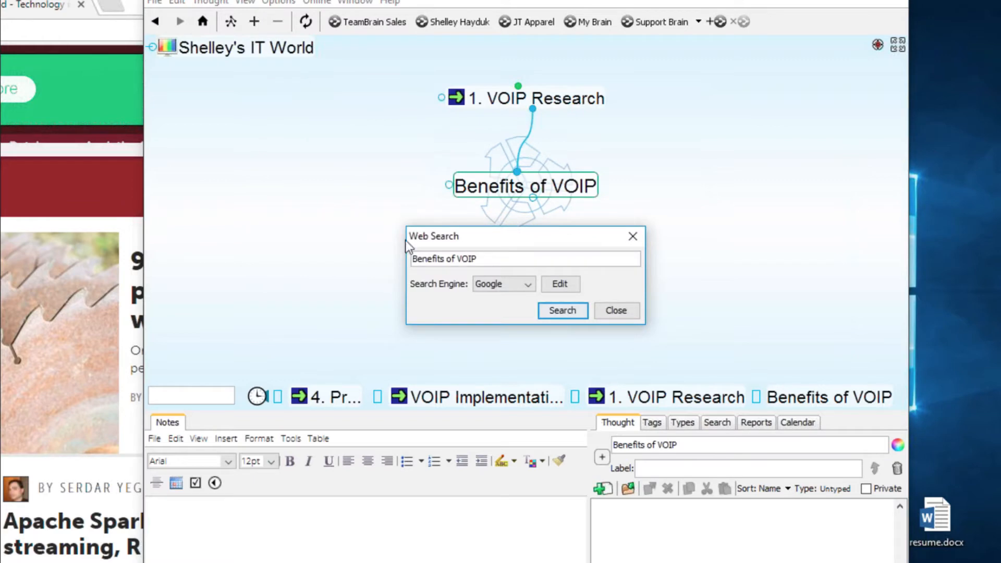
{"action": "left_click", "coordinate": [562, 314]}
{"action": "left_click_drag", "start_coordinate": [683, 0], "coordinate": [903, 0]}
{"action": "left_click", "coordinate": [324, 190]}
{"action": "left_click_drag", "start_coordinate": [434, 4], "coordinate": [492, 1]}
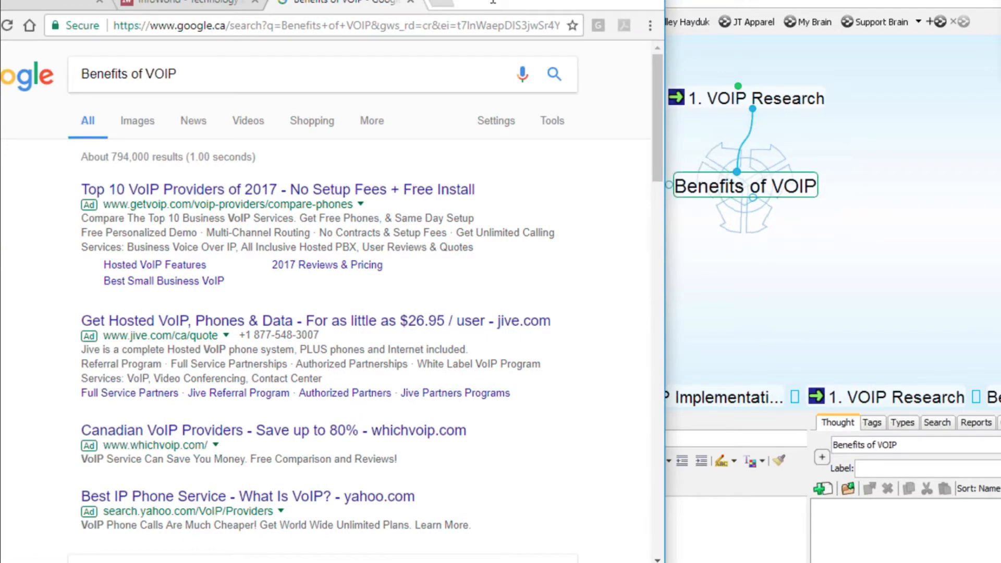
- Open the getvoip.com result, then recentre the map on 1. VOIP Research
{"action": "left_click", "coordinate": [279, 212]}
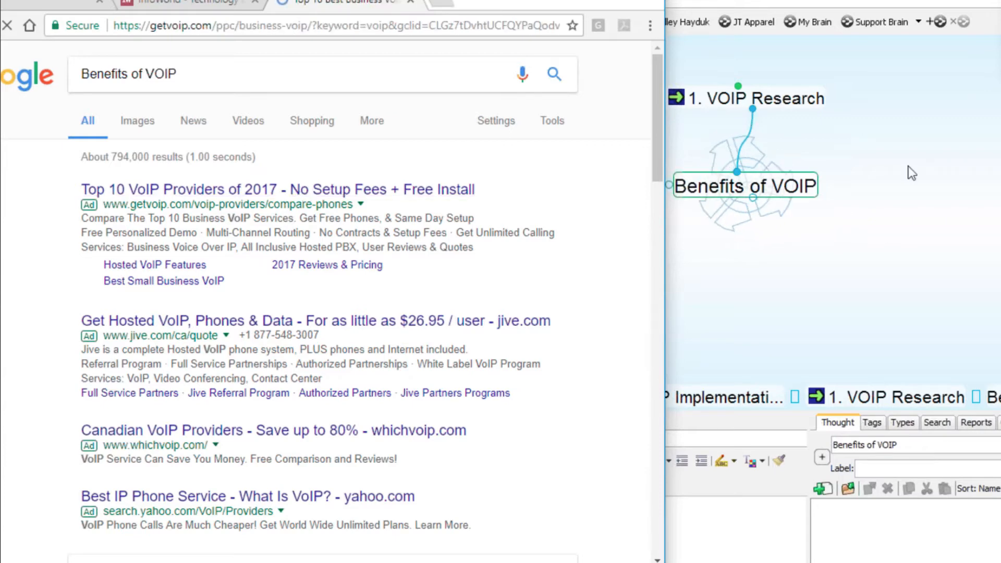
{"action": "left_click", "coordinate": [811, 108]}
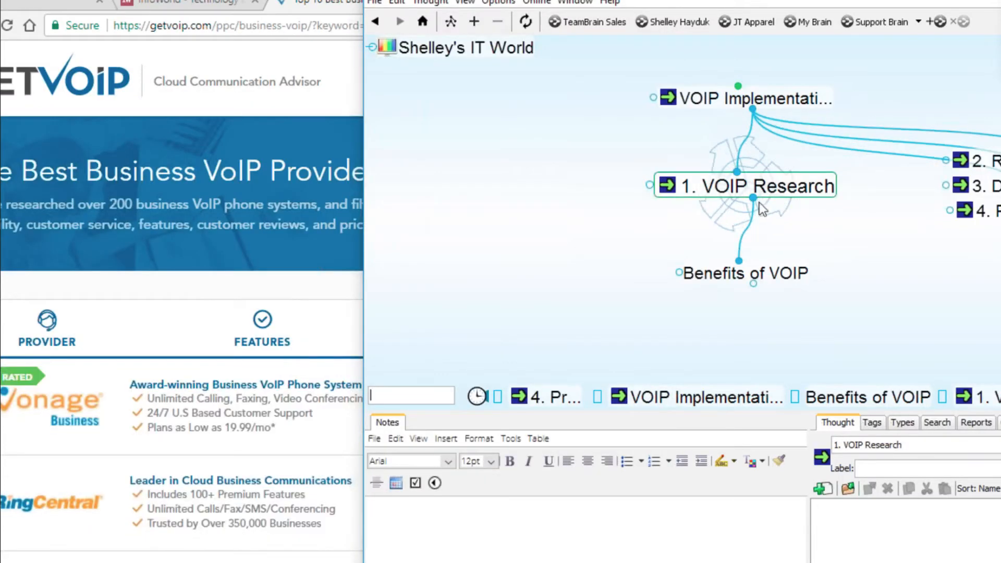
{"action": "left_click_drag", "start_coordinate": [753, 199], "coordinate": [891, 298]}
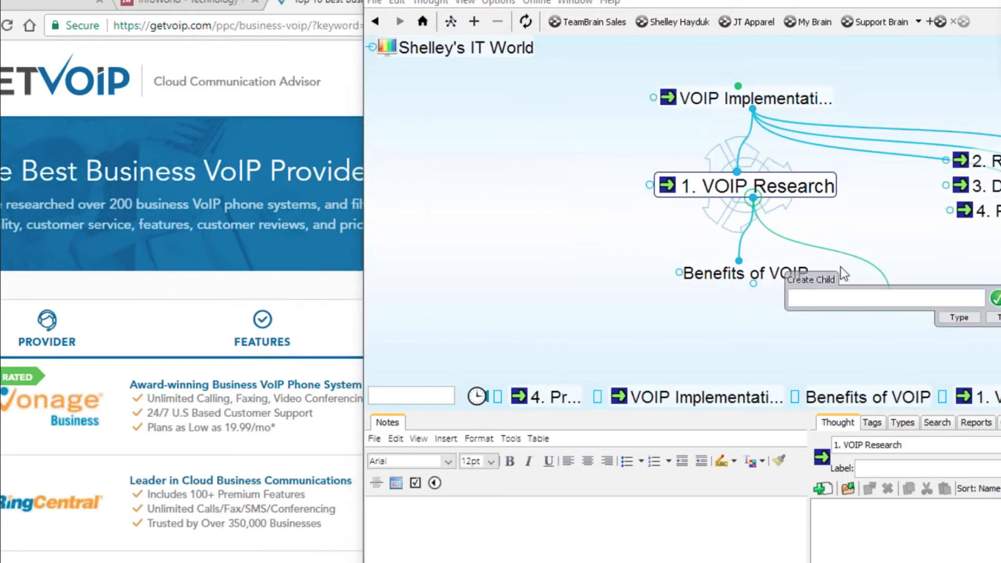
- Create a child thought 'VOIP Venders' under 1. VOIP Research and make it central
{"action": "type", "text": "vo"}
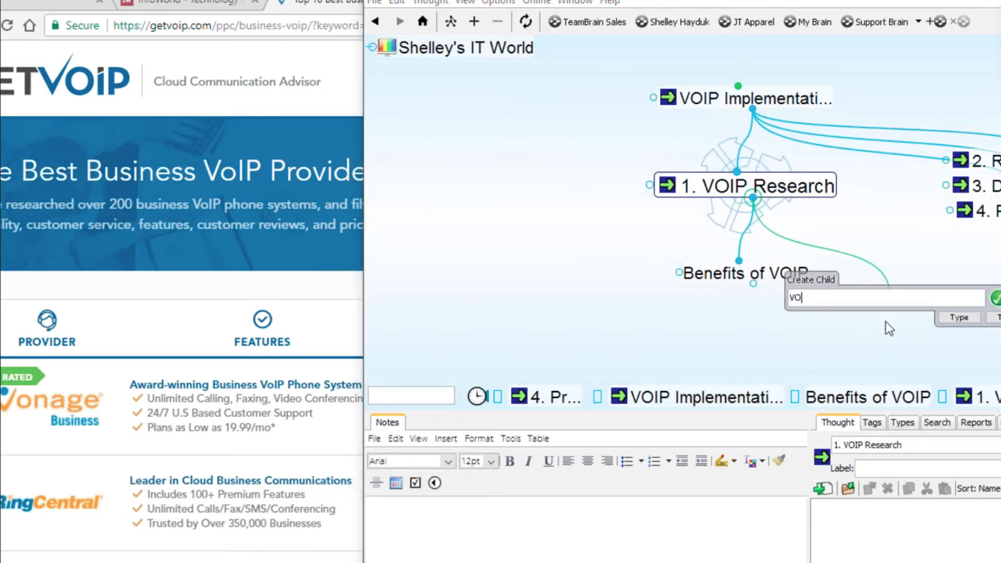
{"action": "type", "text": "O"}
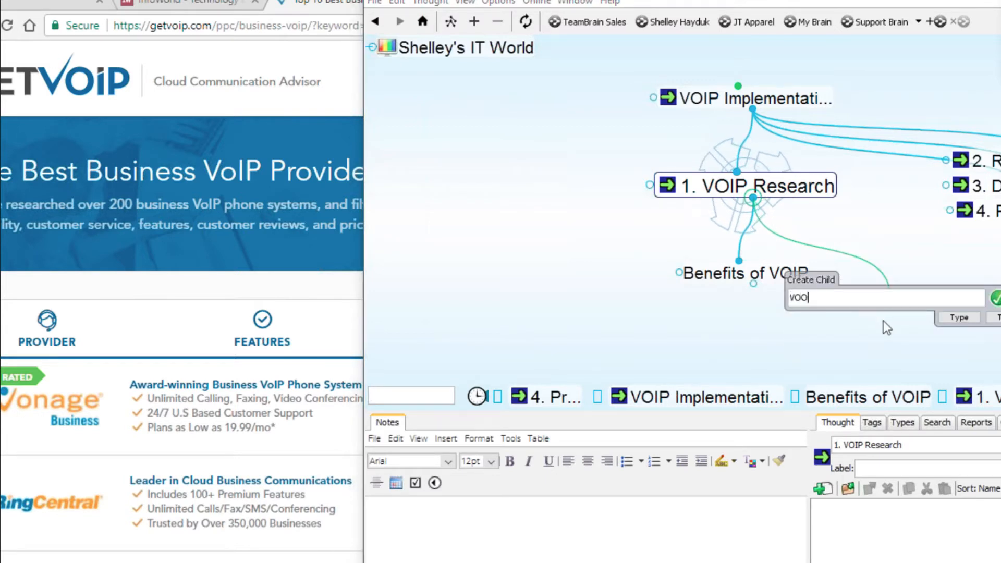
{"action": "key", "text": "BackSpace"}
{"action": "type", "text": "IP Venders"}
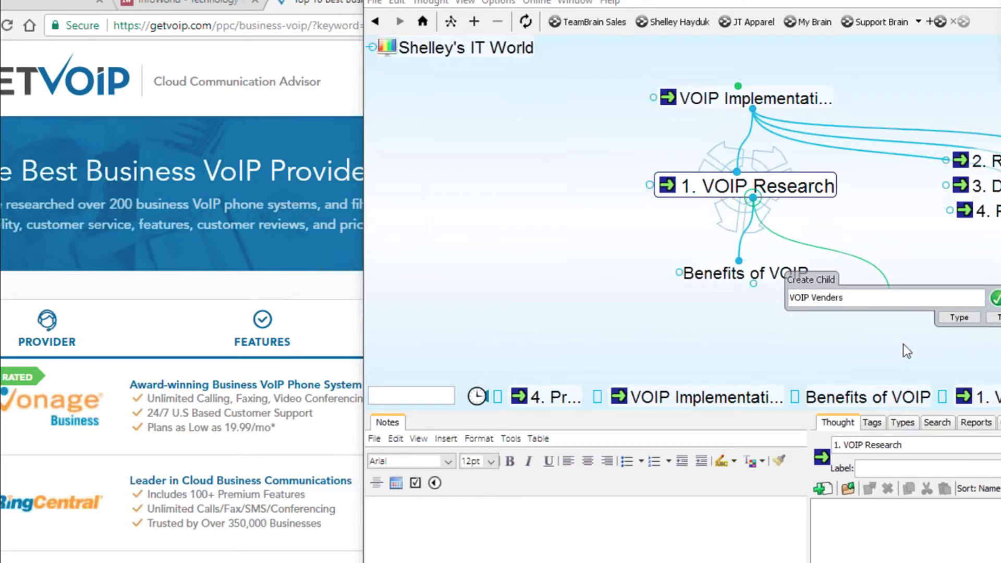
{"action": "key", "text": "Return"}
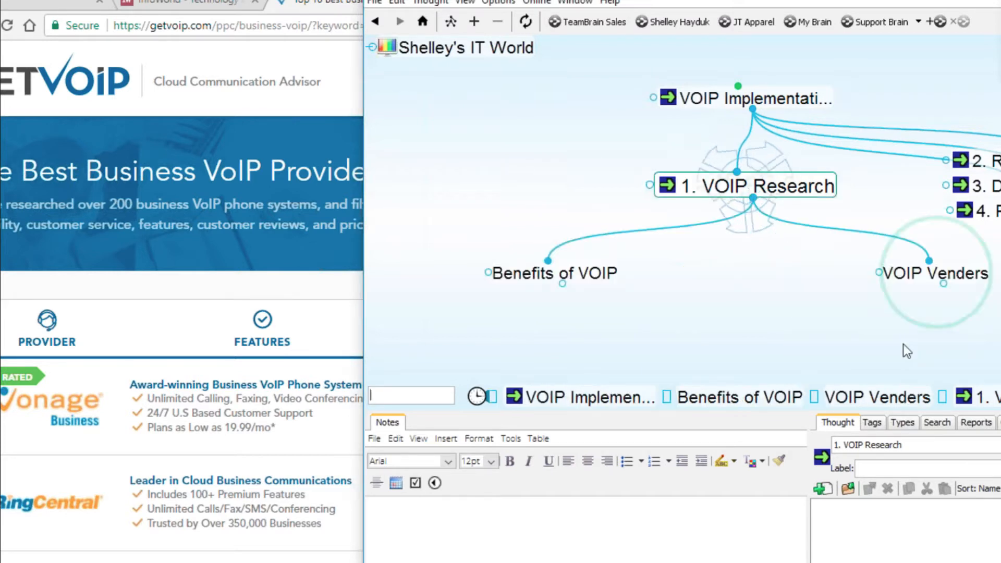
{"action": "left_click", "coordinate": [934, 274]}
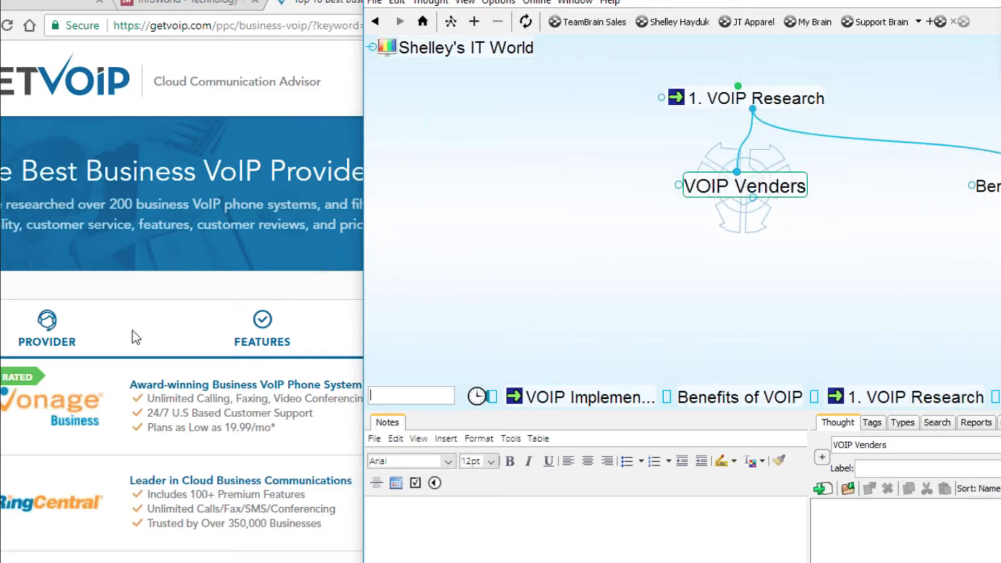
- Close the QuoteMatch pop-up and link the getvoip.com providers page to VOIP Venders
{"action": "left_click", "coordinate": [164, 304]}
{"action": "scroll", "coordinate": [218, 298], "scroll_direction": "down", "scroll_amount": 3}
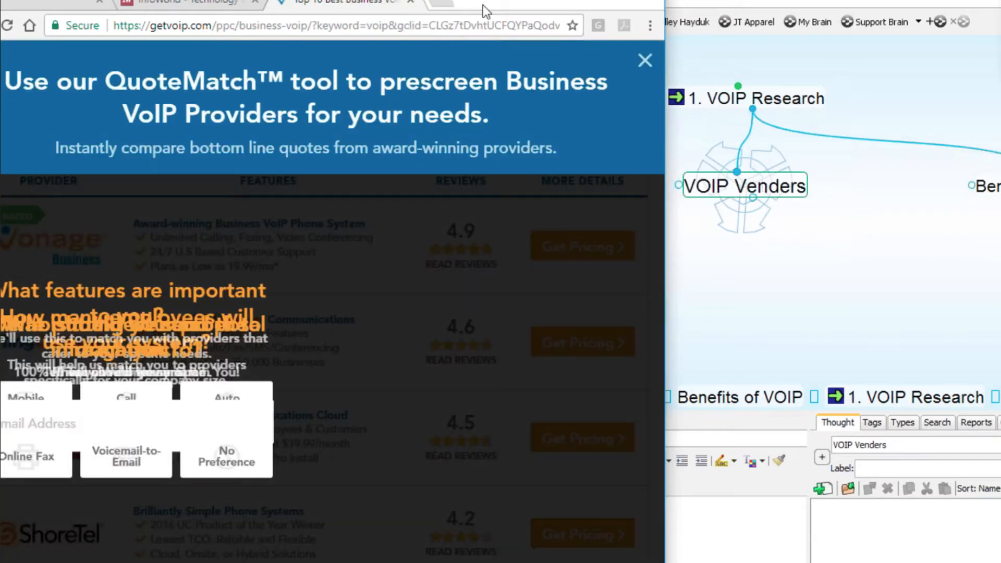
{"action": "left_click", "coordinate": [649, 65]}
{"action": "left_click_drag", "start_coordinate": [503, 0], "coordinate": [594, 1]}
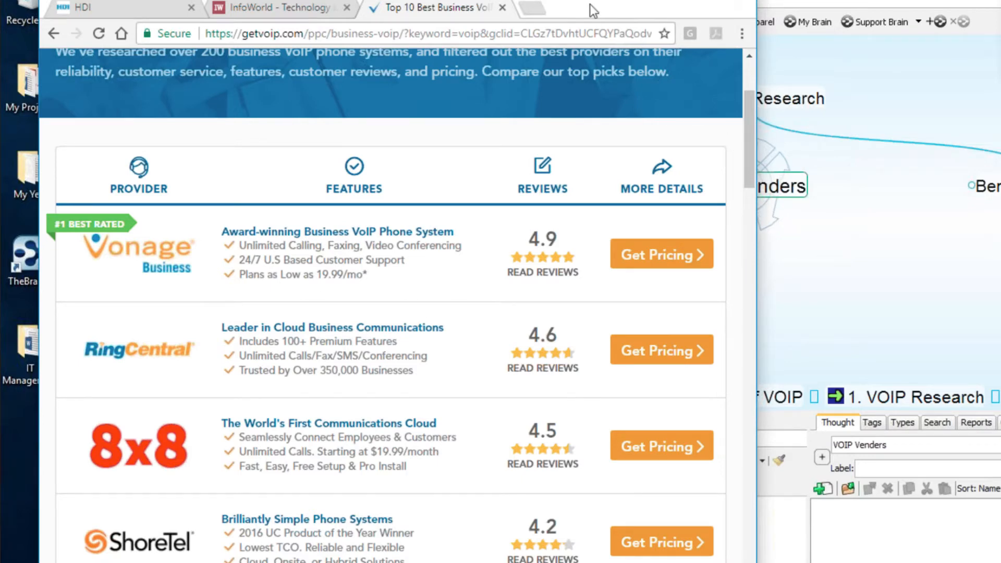
{"action": "left_click_drag", "start_coordinate": [589, 5], "coordinate": [721, 315]}
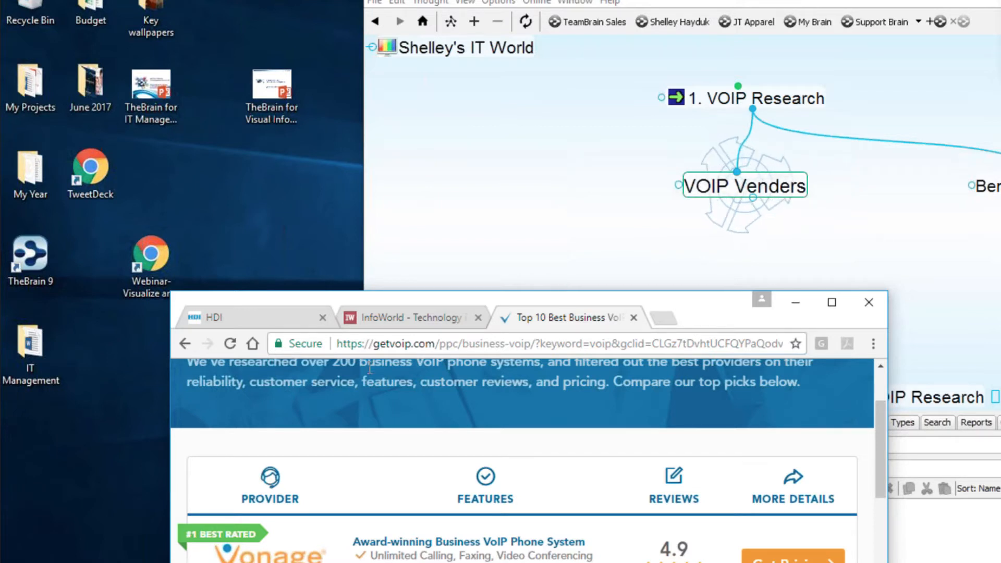
{"action": "left_click_drag", "start_coordinate": [284, 344], "coordinate": [713, 199]}
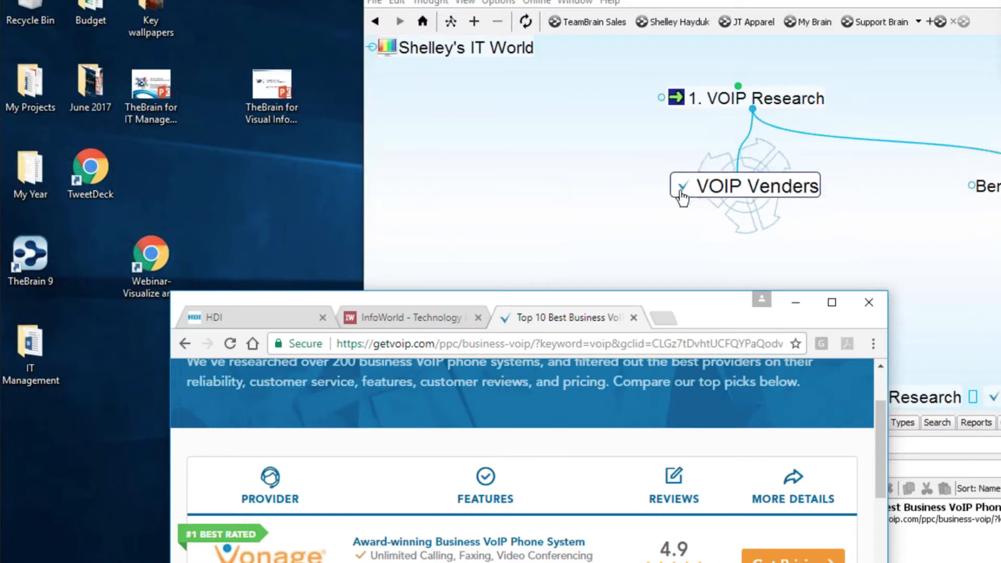
{"action": "left_click_drag", "start_coordinate": [636, 313], "coordinate": [635, 275]}
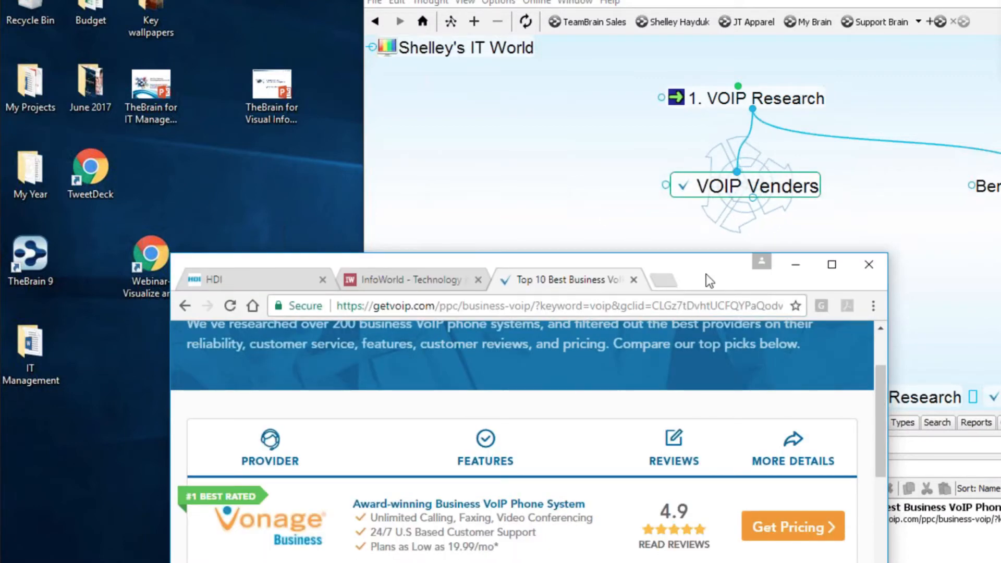
{"action": "left_click_drag", "start_coordinate": [720, 279], "coordinate": [560, 0]}
{"action": "left_click", "coordinate": [896, 287]}
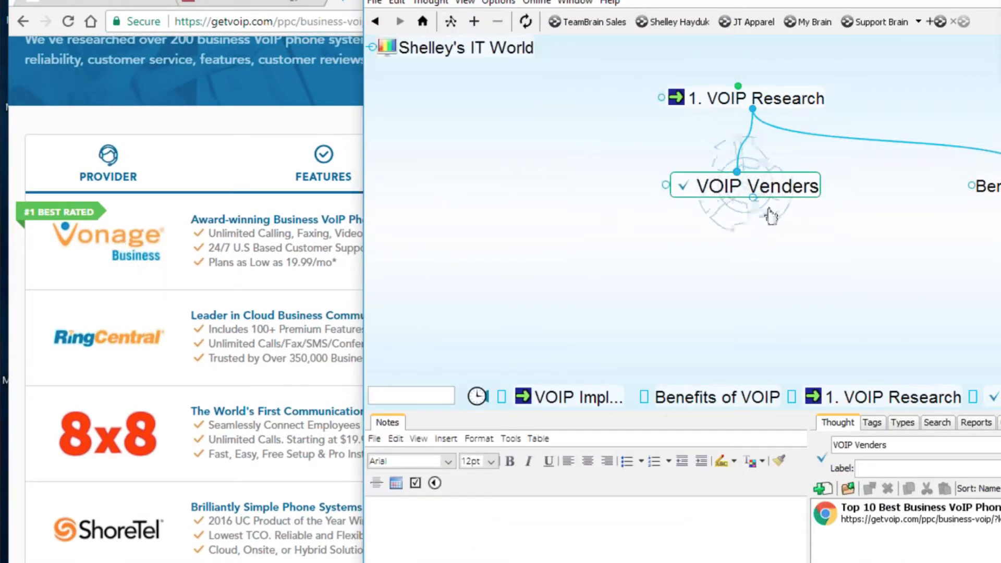
{"action": "left_click_drag", "start_coordinate": [751, 208], "coordinate": [731, 282]}
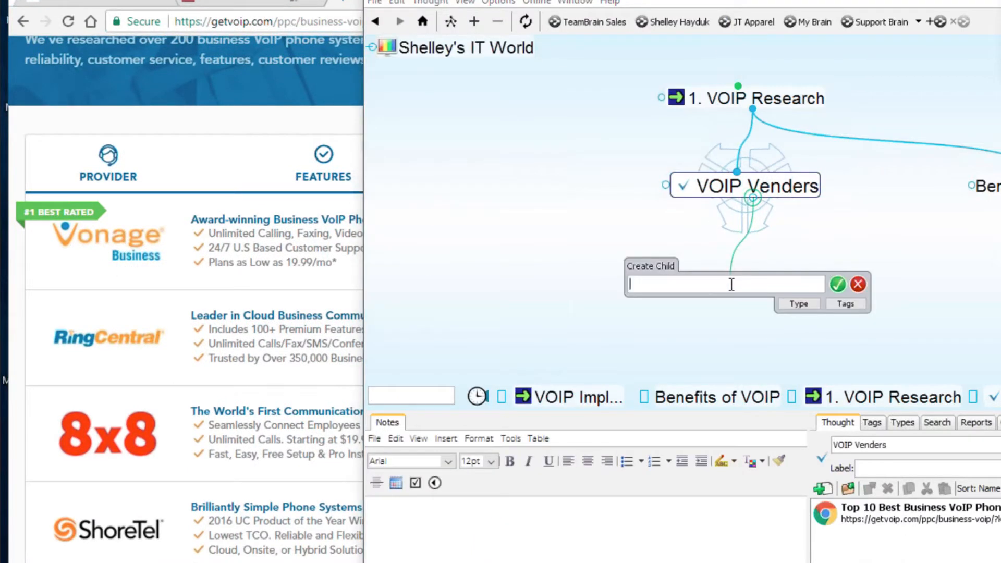
- Add Vonage, RingCentral, 8x8 and ShoreTel as VOIP Venders children in one semicolon-separated entry
{"action": "type", "text": "Vonag"}
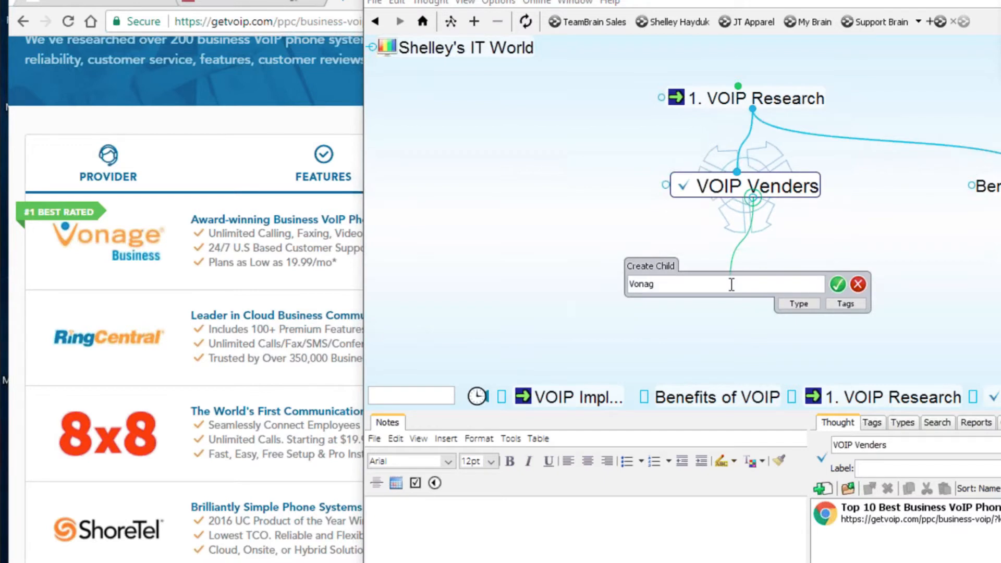
{"action": "type", "text": "e"}
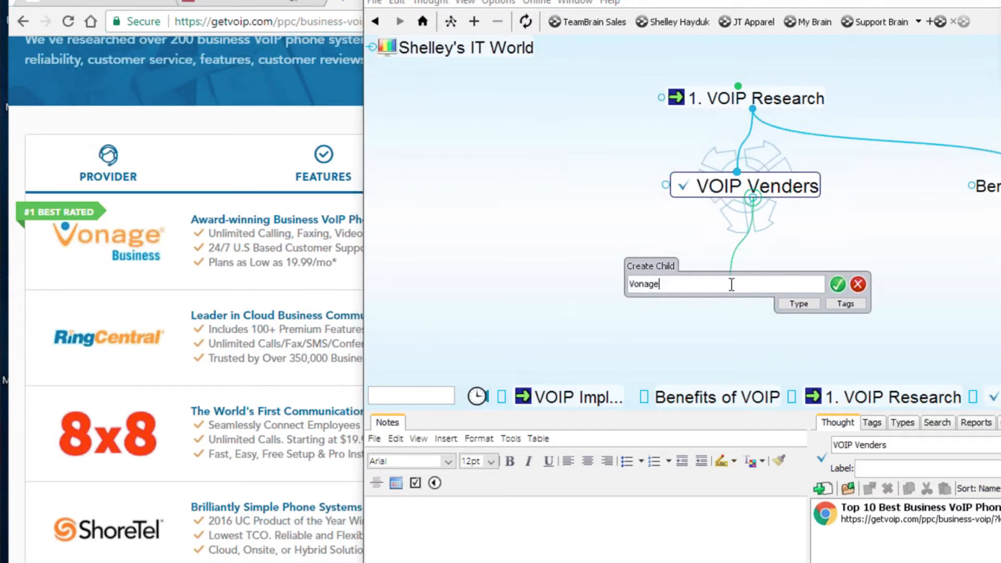
{"action": "type", "text": ";"}
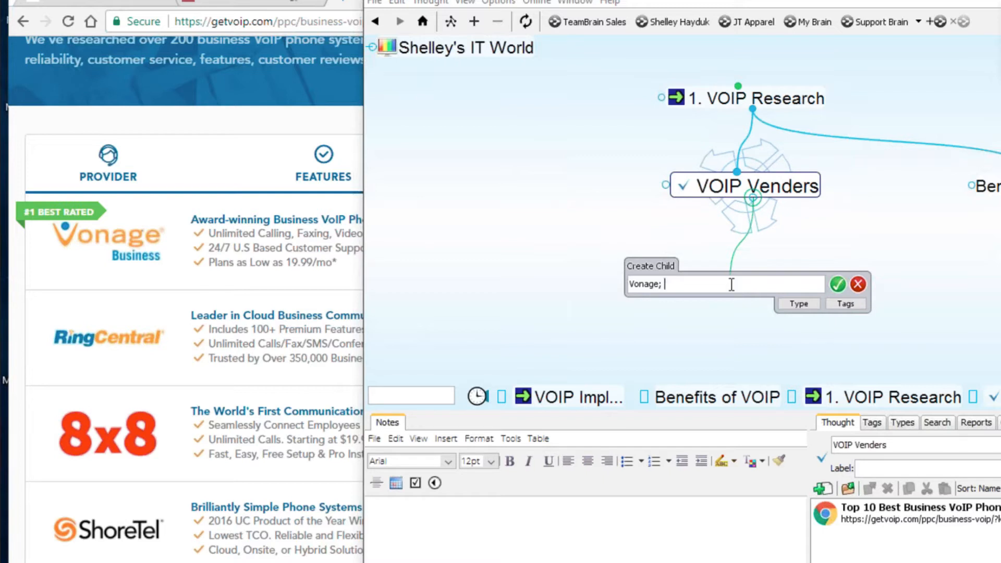
{"action": "type", "text": " Ro"}
{"action": "type", "text": "in"}
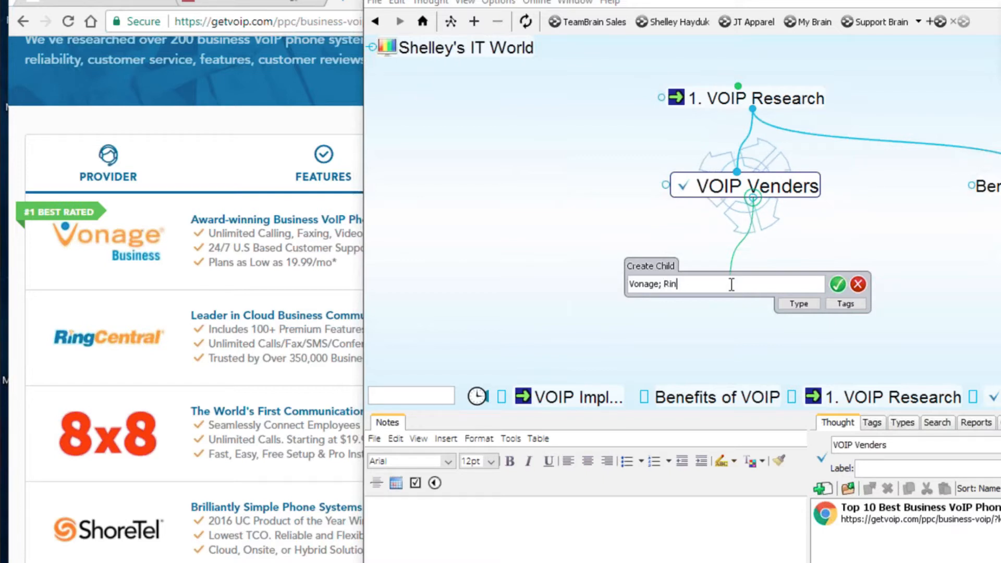
{"action": "type", "text": "gCentr"}
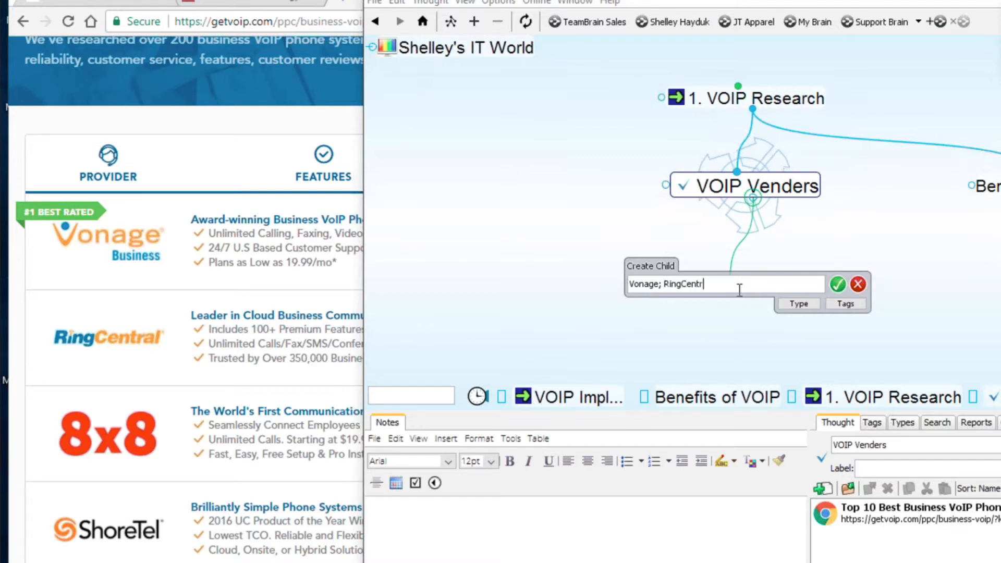
{"action": "key", "text": "BackSpace"}
{"action": "key", "text": "BackSpace"}
{"action": "type", "text": "tral;"}
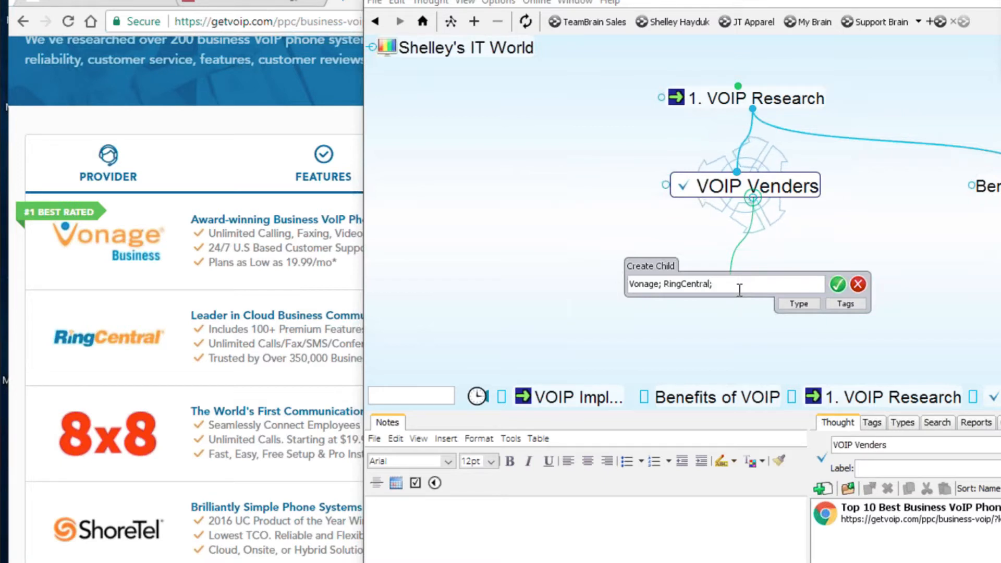
{"action": "type", "text": "*"}
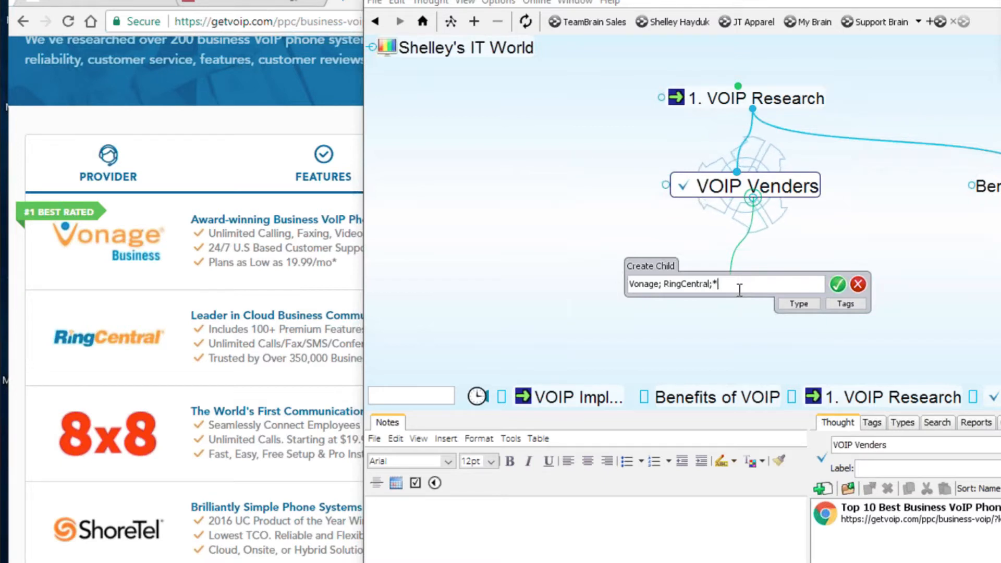
{"action": "key", "text": "BackSpace"}
{"action": "type", "text": "8x8"}
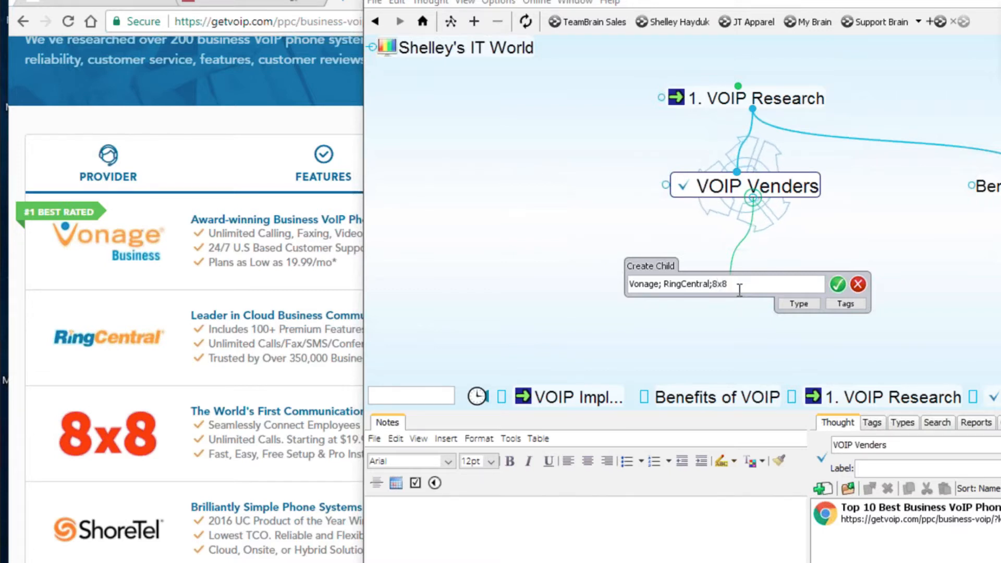
{"action": "type", "text": ";"}
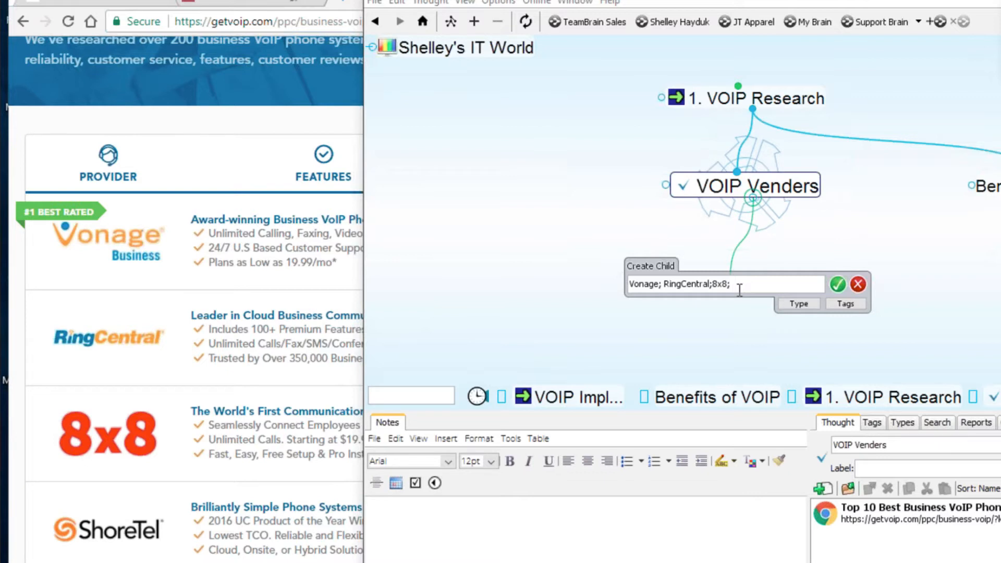
{"action": "type", "text": "Sher"}
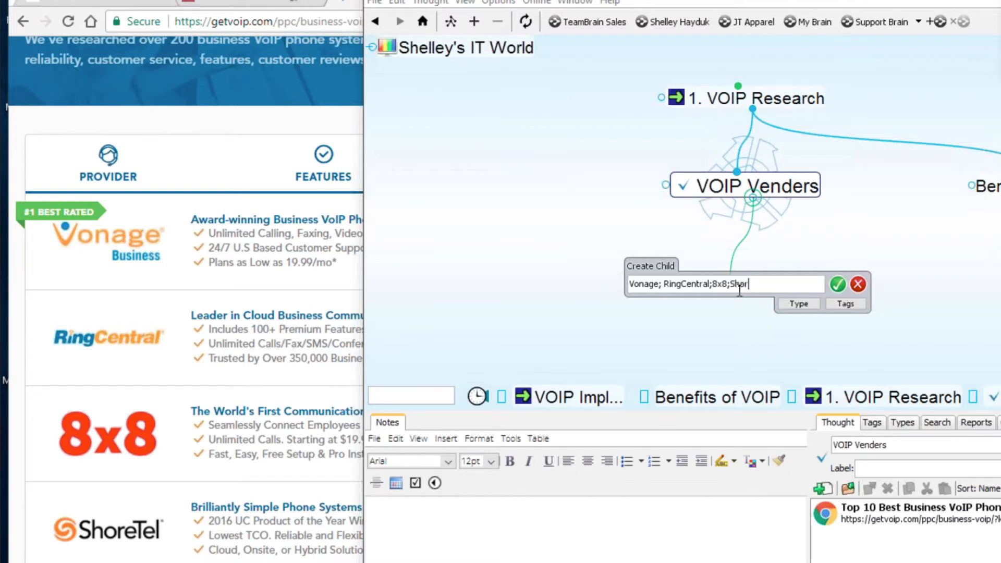
{"action": "type", "text": "eTe"}
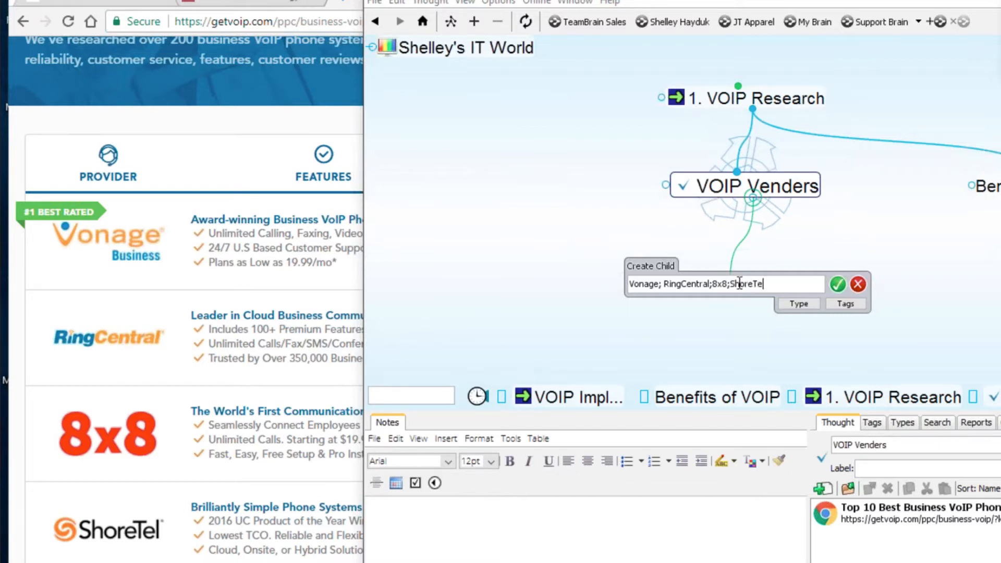
{"action": "type", "text": "l"}
{"action": "key", "text": "Return"}
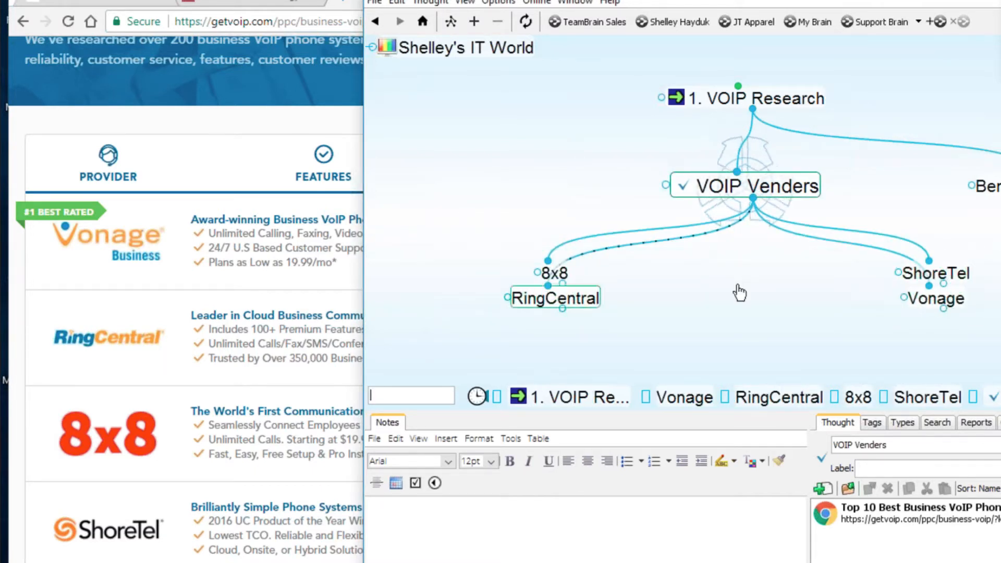
{"action": "left_click", "coordinate": [167, 424]}
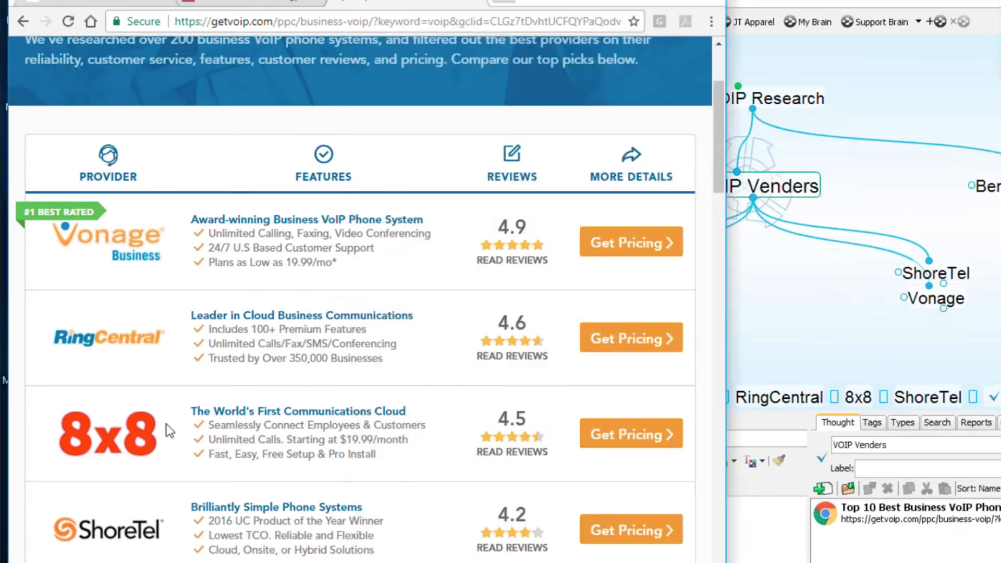
- Open the 8x8.com site and attach it to the 8x8 thought as a Hosted VoIP link
{"action": "left_click", "coordinate": [623, 443]}
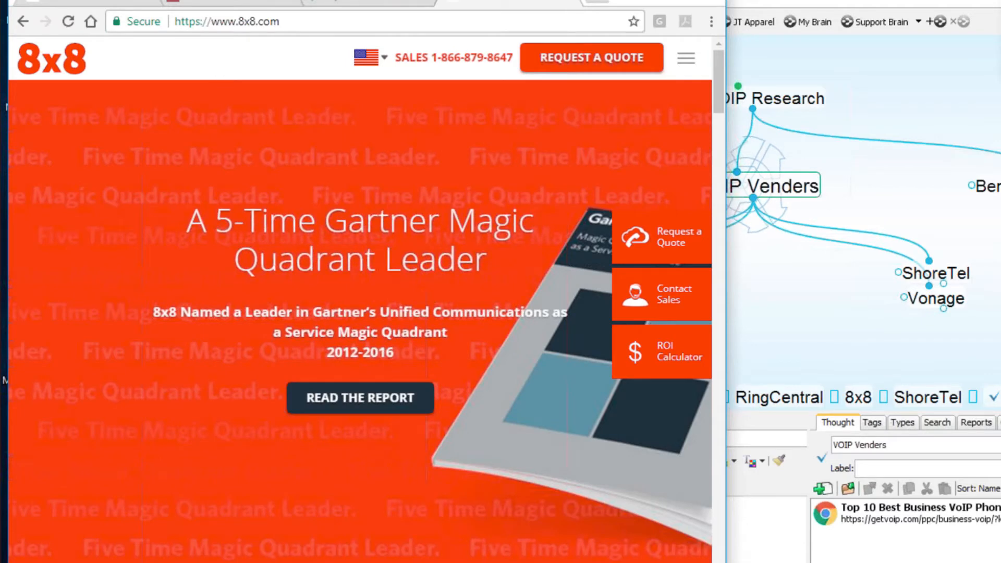
{"action": "left_click_drag", "start_coordinate": [485, 0], "coordinate": [495, 361]}
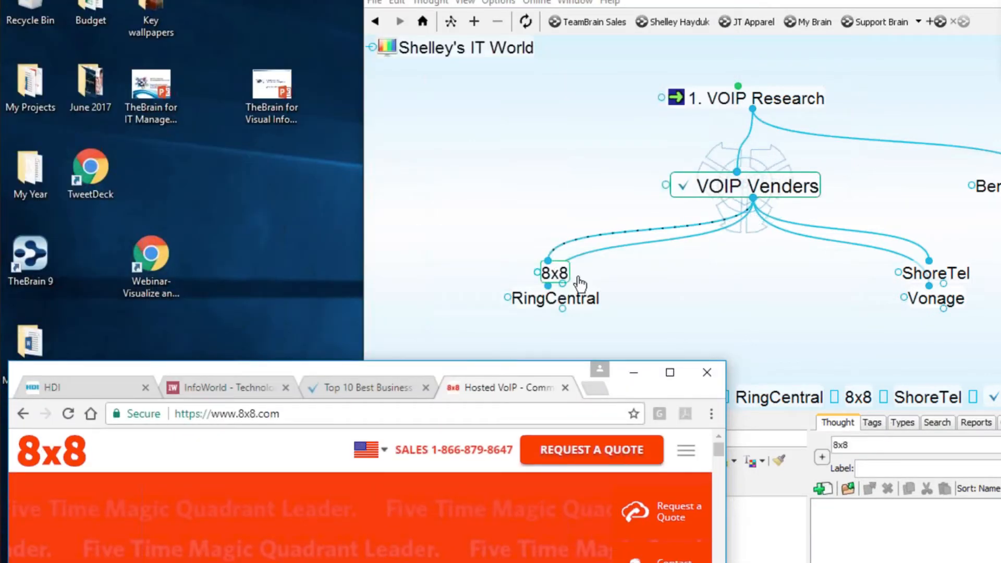
{"action": "left_click", "coordinate": [554, 274]}
{"action": "left_click_drag", "start_coordinate": [301, 372], "coordinate": [264, 140]}
{"action": "left_click_drag", "start_coordinate": [375, 401], "coordinate": [375, 562]}
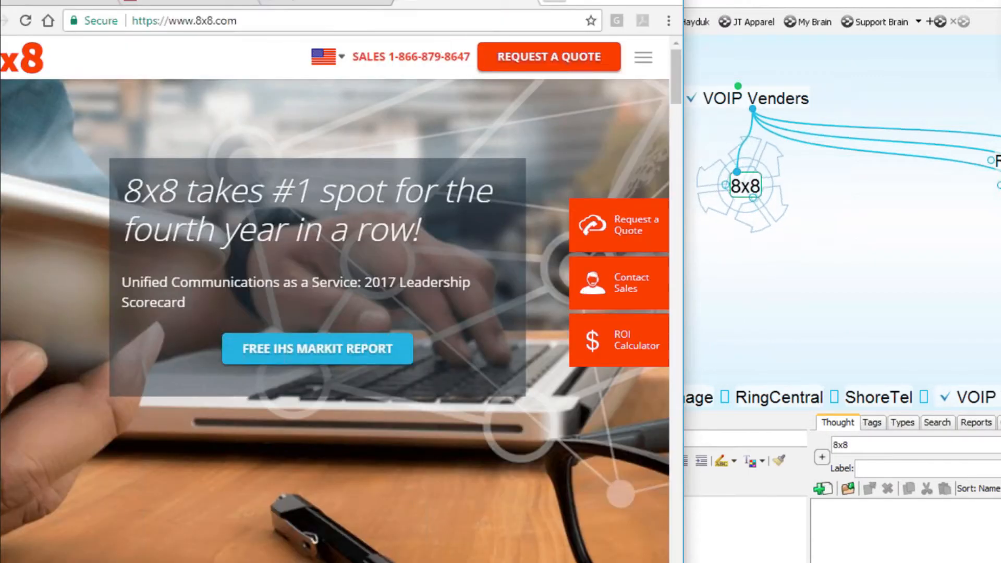
{"action": "left_click_drag", "start_coordinate": [502, 6], "coordinate": [638, 328]}
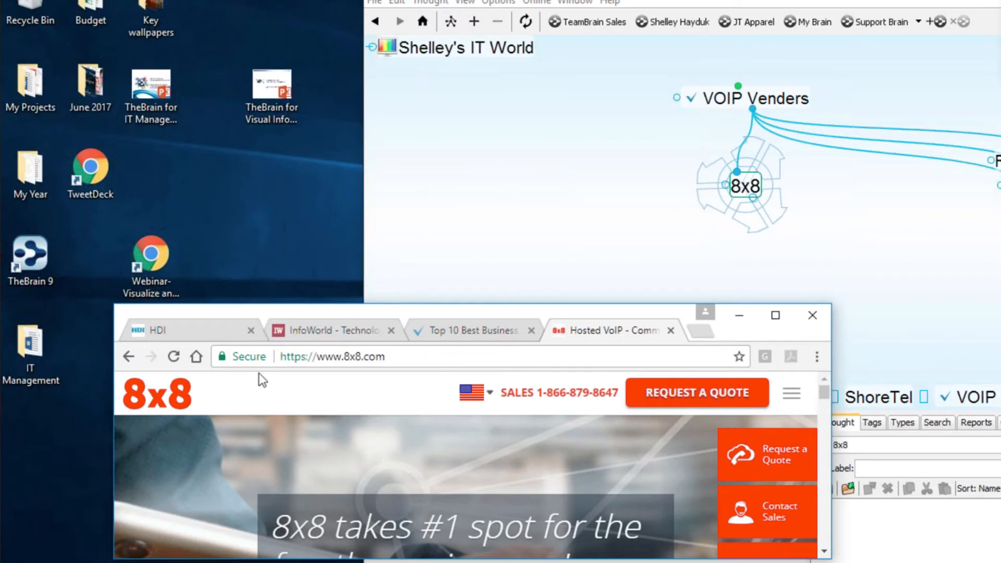
{"action": "left_click_drag", "start_coordinate": [223, 357], "coordinate": [751, 188]}
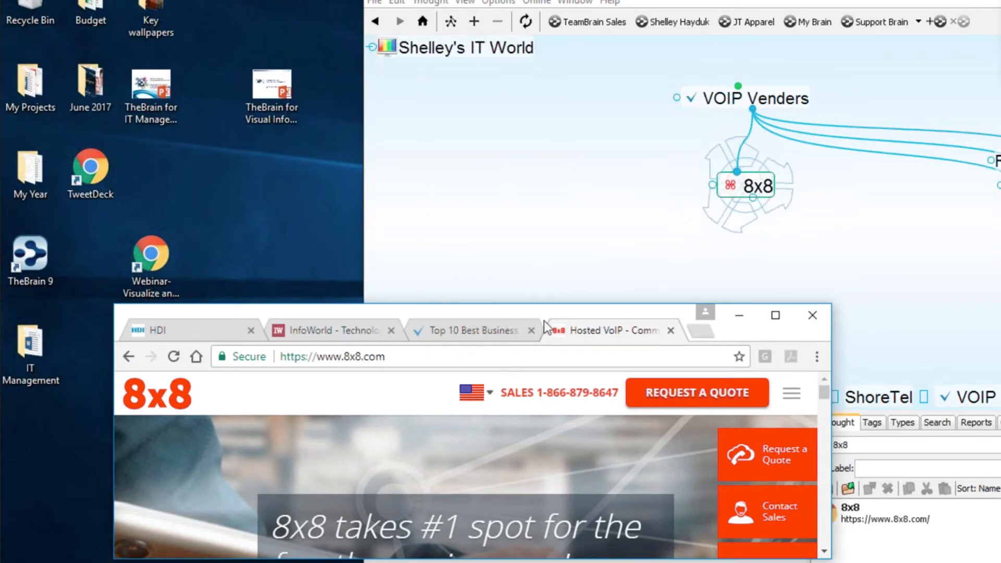
{"action": "left_click_drag", "start_coordinate": [488, 304], "coordinate": [464, 33]}
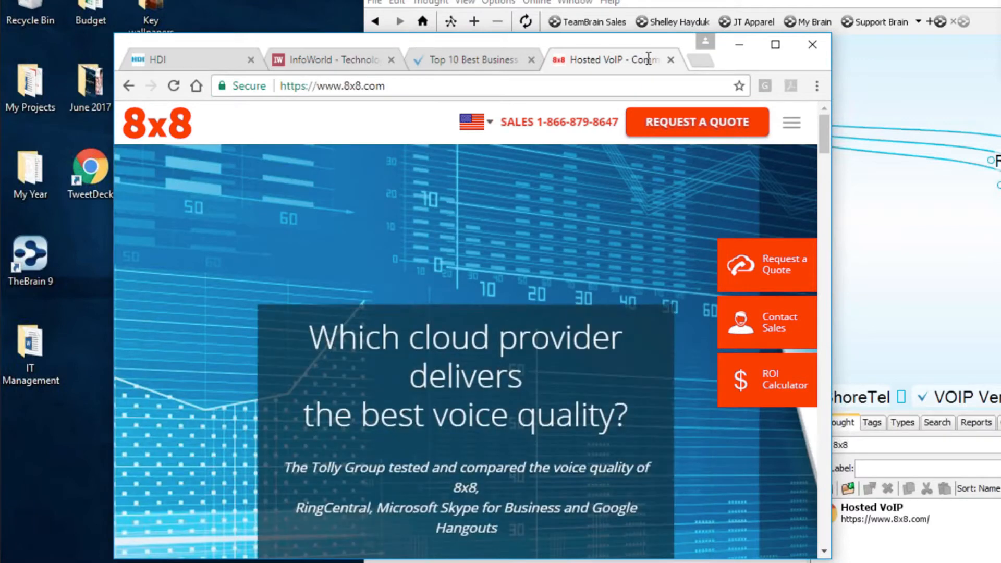
{"action": "left_click", "coordinate": [902, 242]}
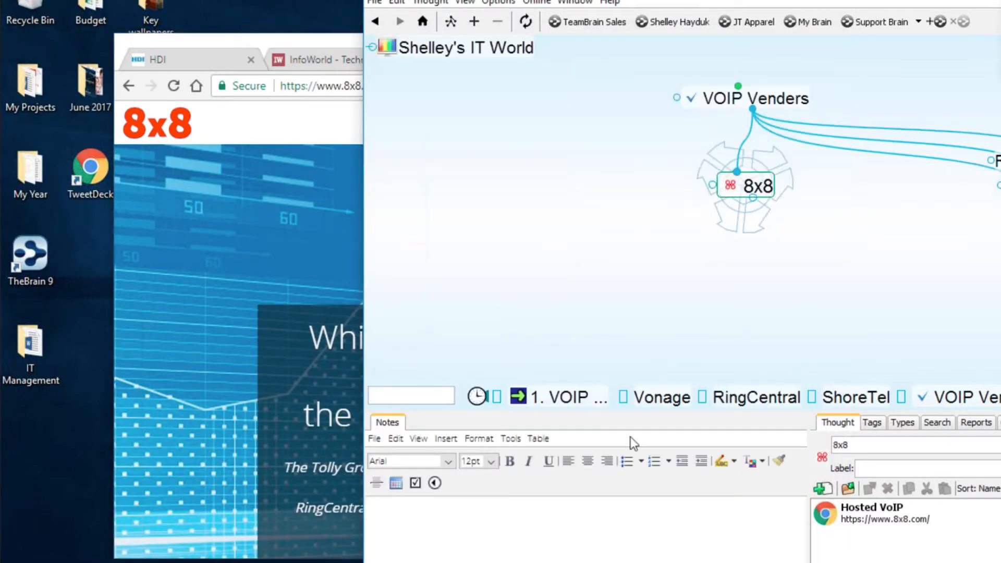
- Write 'My Sales Rep NUmber' and 'details pricing packages...' in 8x8's notes, then recentre on VOIP Venders
{"action": "left_click_drag", "start_coordinate": [683, 329], "coordinate": [686, 303]}
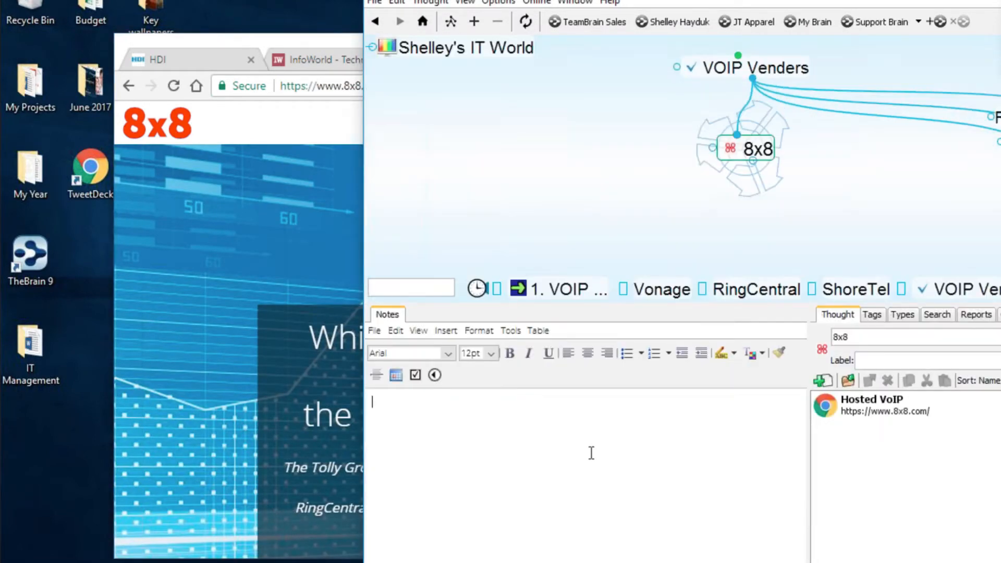
{"action": "type", "text": "My "}
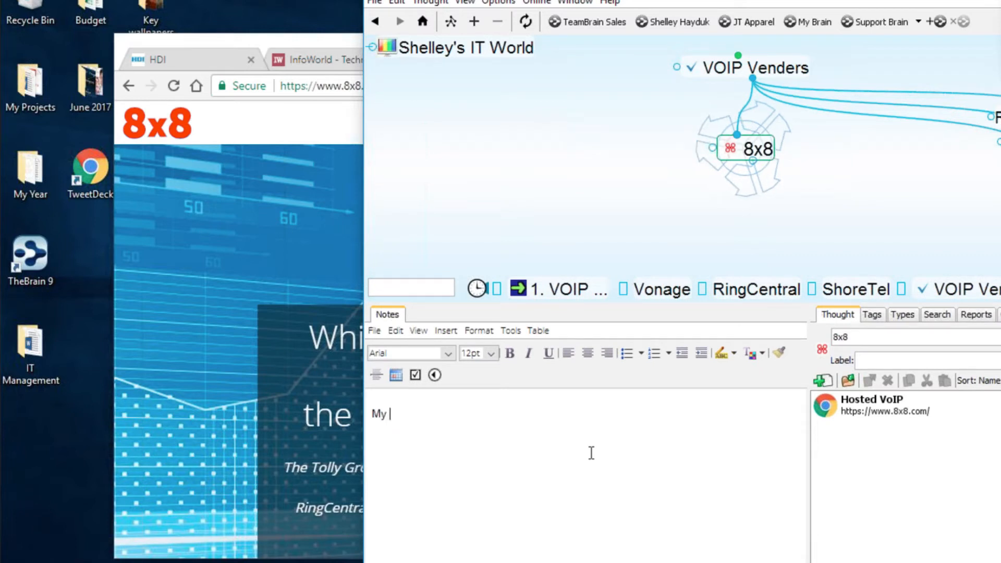
{"action": "type", "text": "Sales R"}
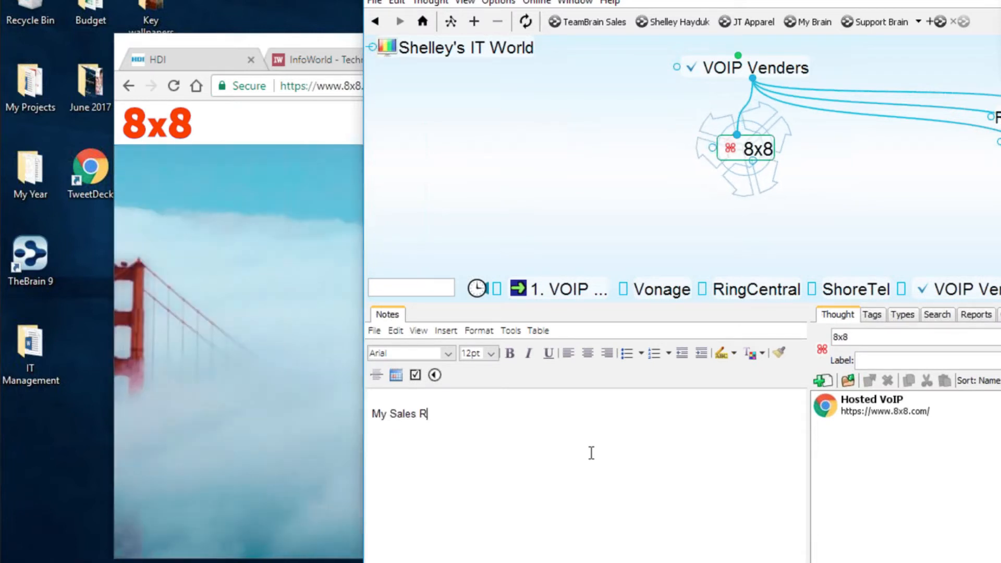
{"action": "type", "text": "ep NUmb"}
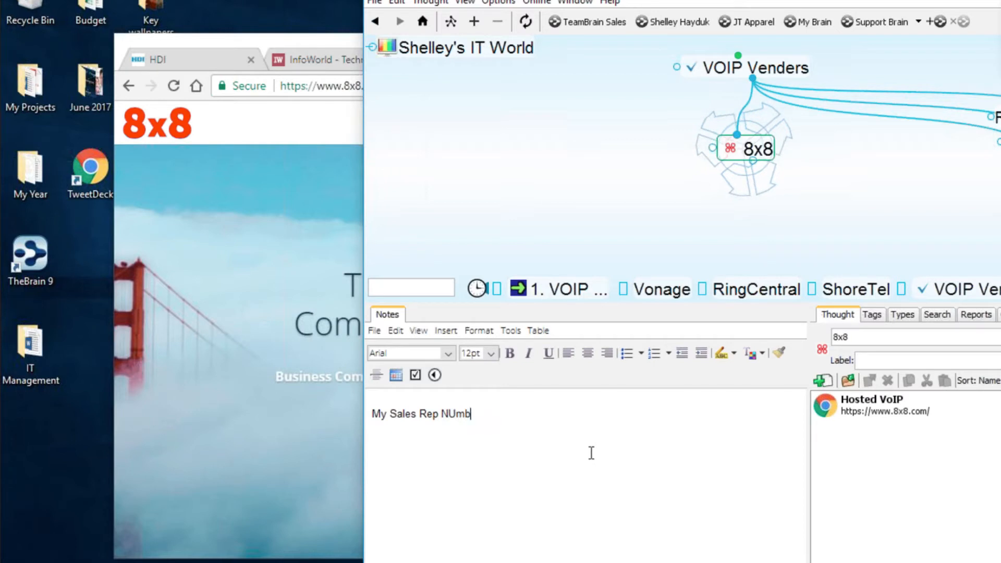
{"action": "type", "text": "erd"}
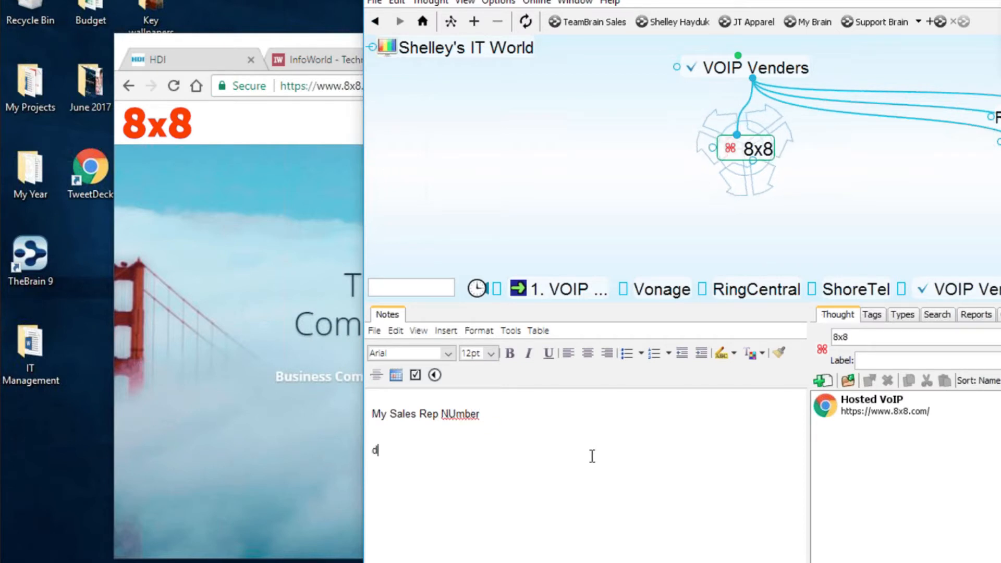
{"action": "type", "text": "etails pricin "}
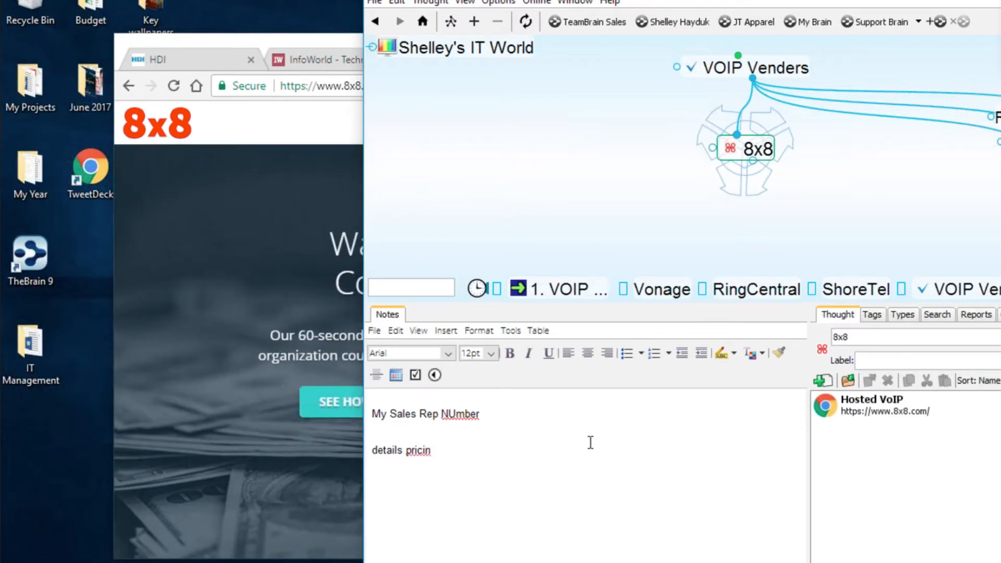
{"action": "type", "text": "g packa"}
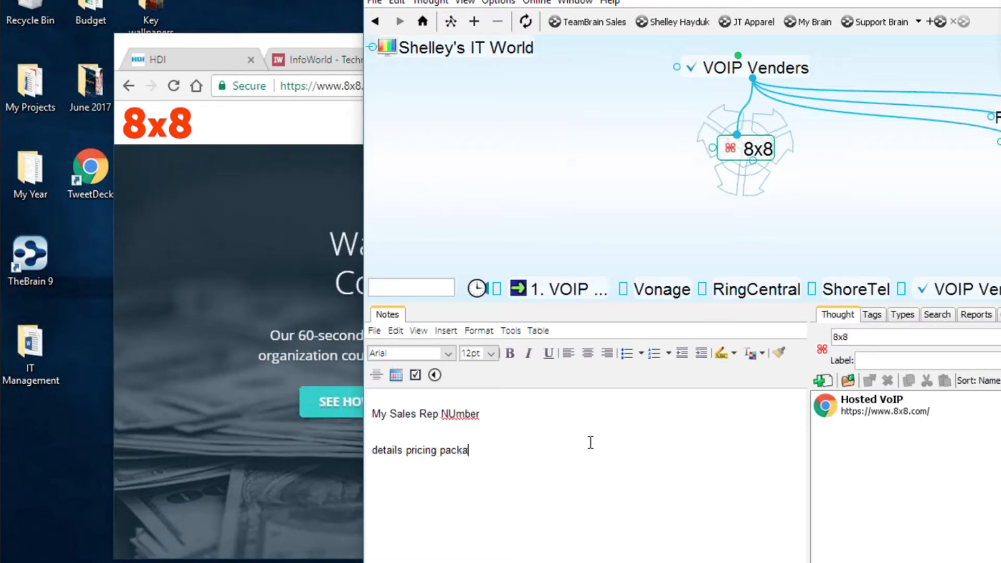
{"action": "type", "text": "ge"}
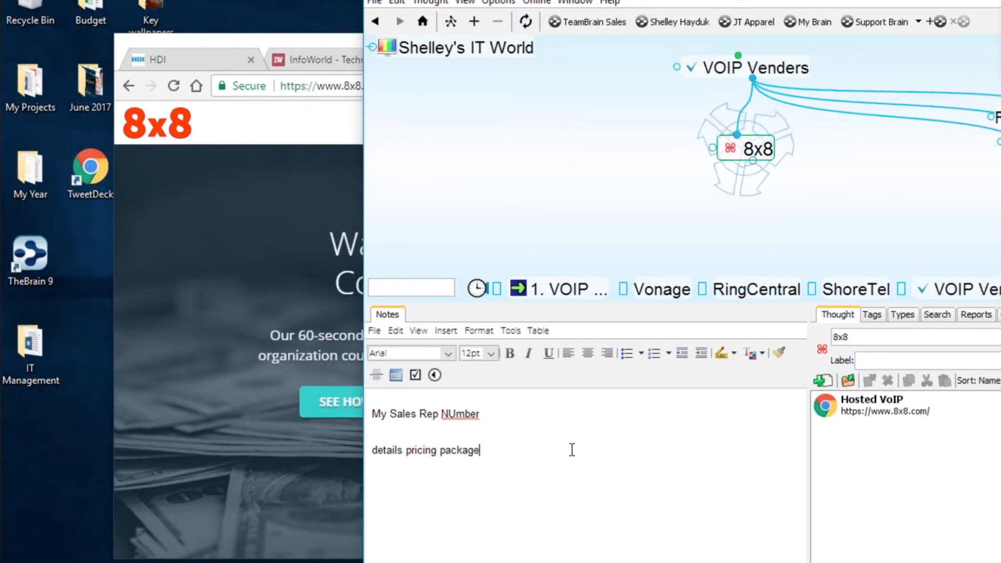
{"action": "type", "text": "s....."}
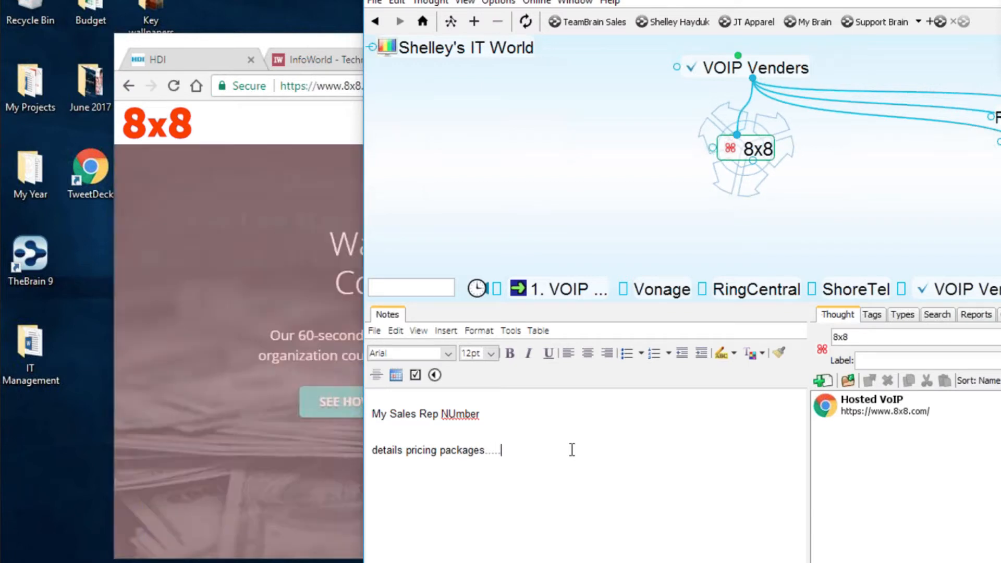
{"action": "left_click", "coordinate": [780, 72]}
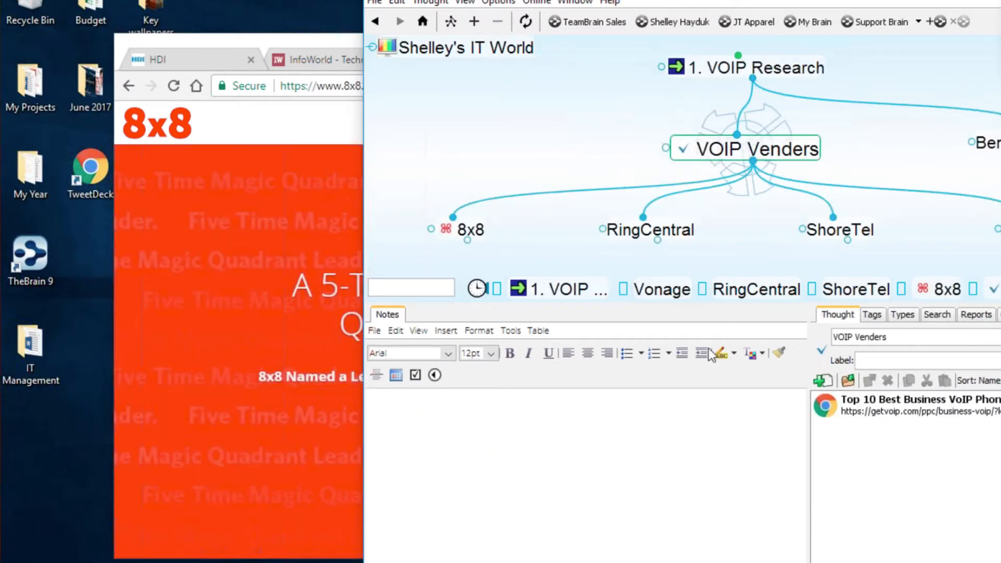
- Shrink the Notes panel and move TheBrain over Chrome so VOIP Venders and its thoughts show
{"action": "left_click_drag", "start_coordinate": [735, 303], "coordinate": [722, 402]}
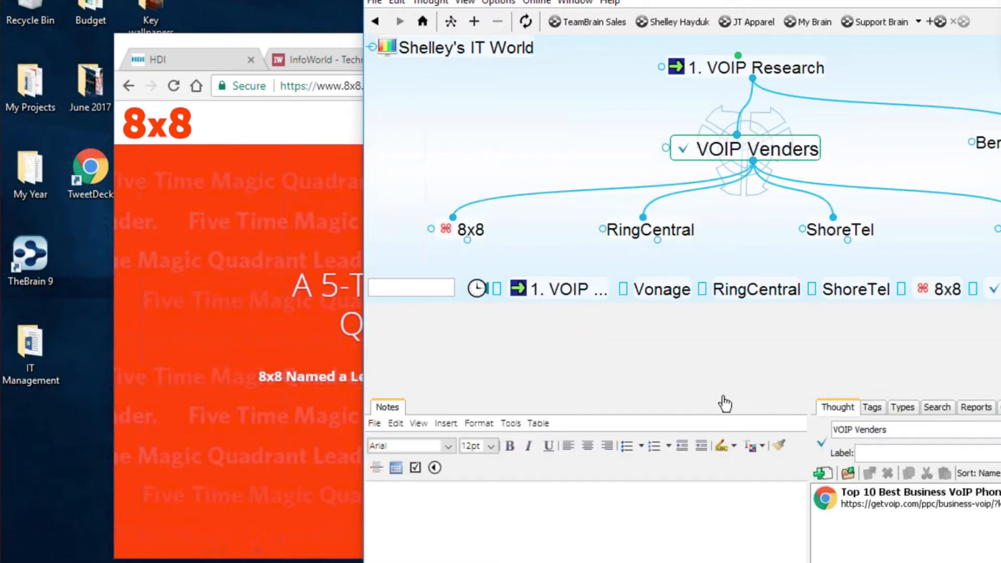
{"action": "left_click_drag", "start_coordinate": [789, 2], "coordinate": [536, 11]}
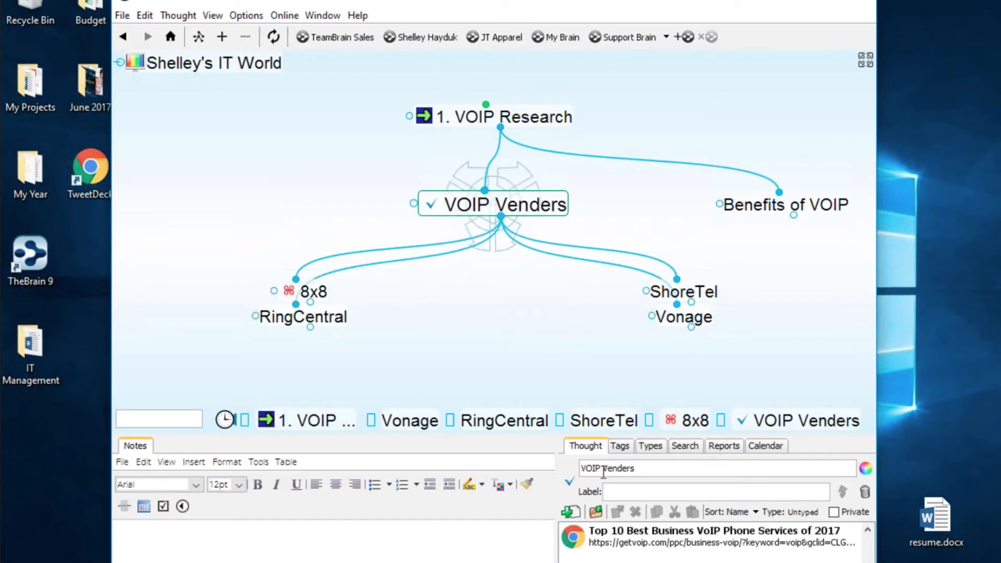
{"action": "left_click_drag", "start_coordinate": [522, 454], "coordinate": [522, 389]}
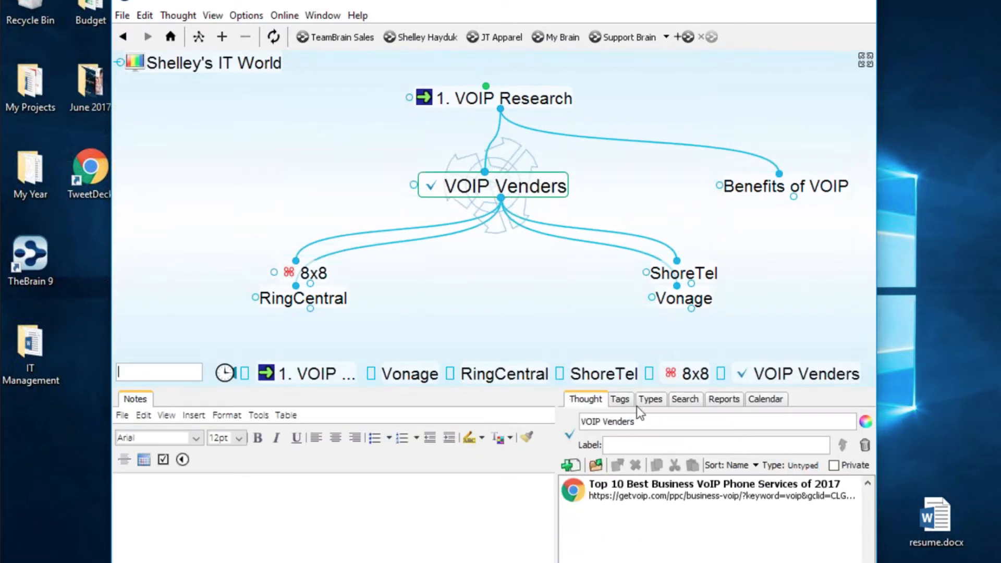
- Browse the thought Types list, briefly enlarging the panel to see Competitor, Partner and Vendor
{"action": "left_click", "coordinate": [646, 399]}
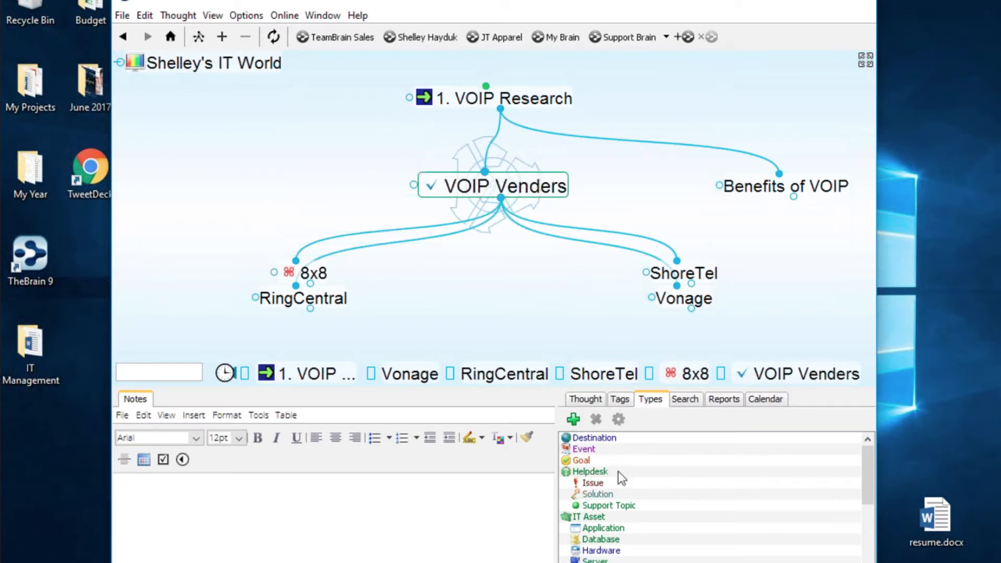
{"action": "scroll", "coordinate": [624, 492], "scroll_direction": "down", "scroll_amount": 2}
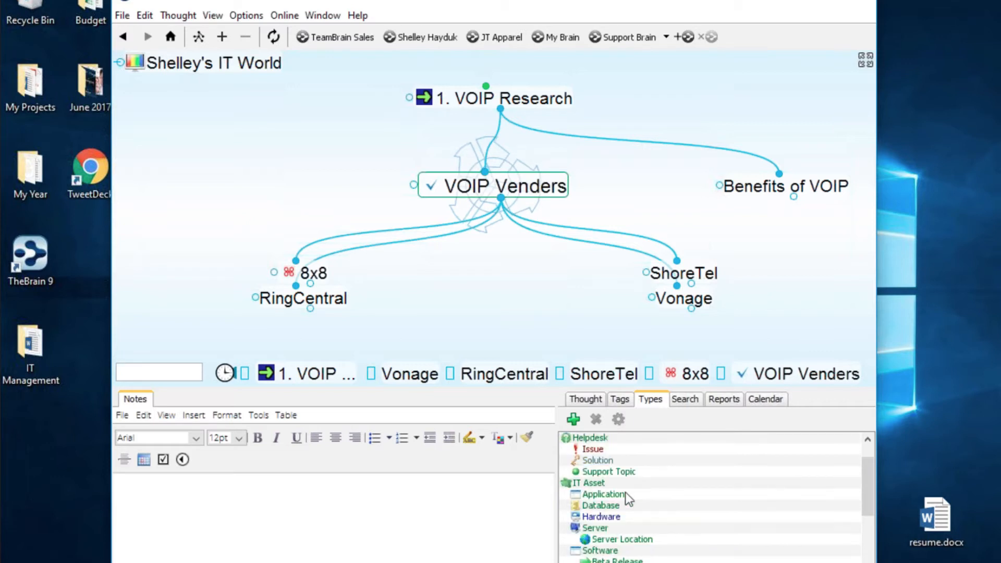
{"action": "scroll", "coordinate": [672, 505], "scroll_direction": "down", "scroll_amount": 1}
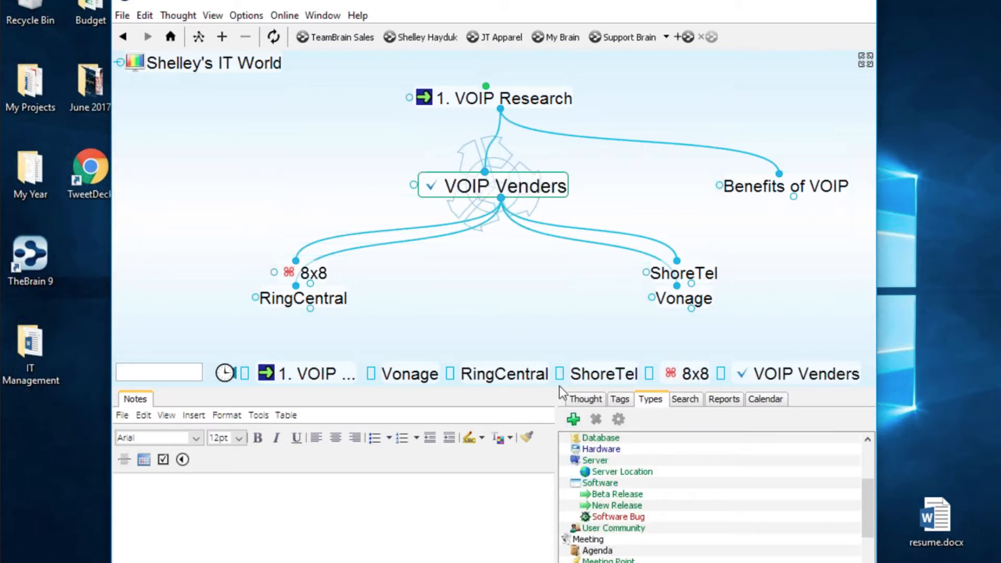
{"action": "left_click_drag", "start_coordinate": [557, 388], "coordinate": [556, 277]}
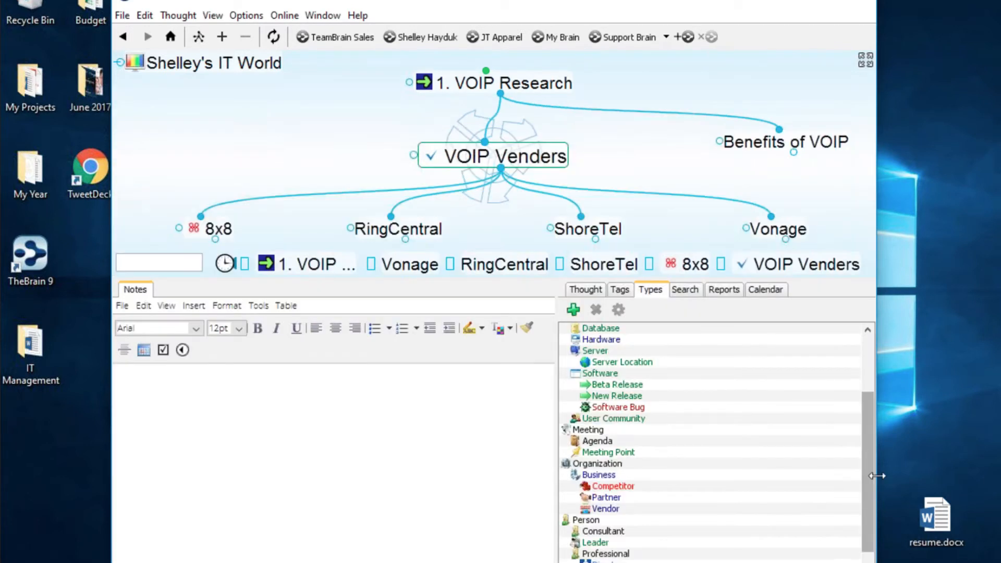
{"action": "left_click_drag", "start_coordinate": [871, 405], "coordinate": [847, 492]}
{"action": "left_click_drag", "start_coordinate": [840, 537], "coordinate": [839, 537]}
{"action": "left_click_drag", "start_coordinate": [529, 283], "coordinate": [503, 450]}
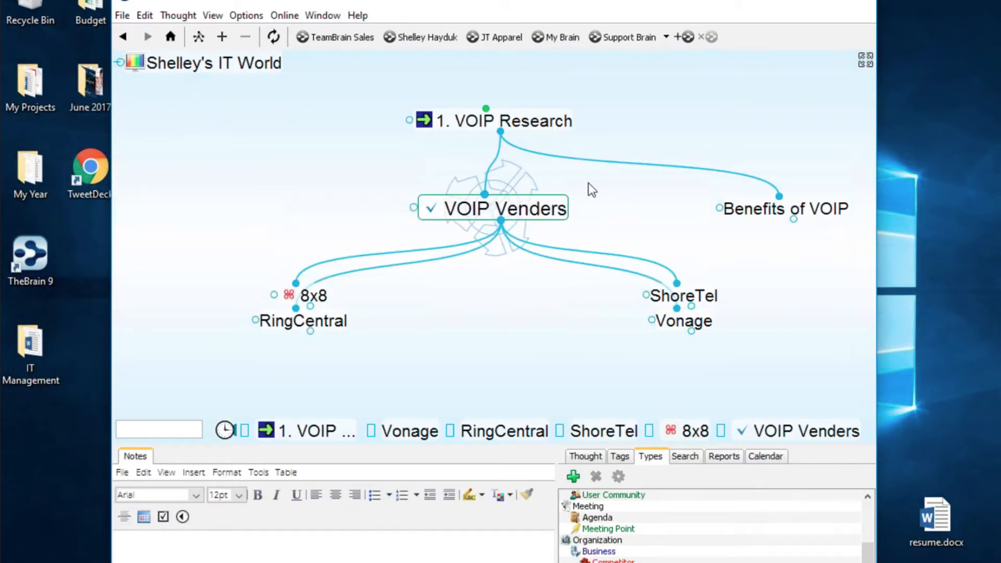
- Activate 1. VOIP Research and set its thought type to Pending Project
{"action": "left_click", "coordinate": [583, 142]}
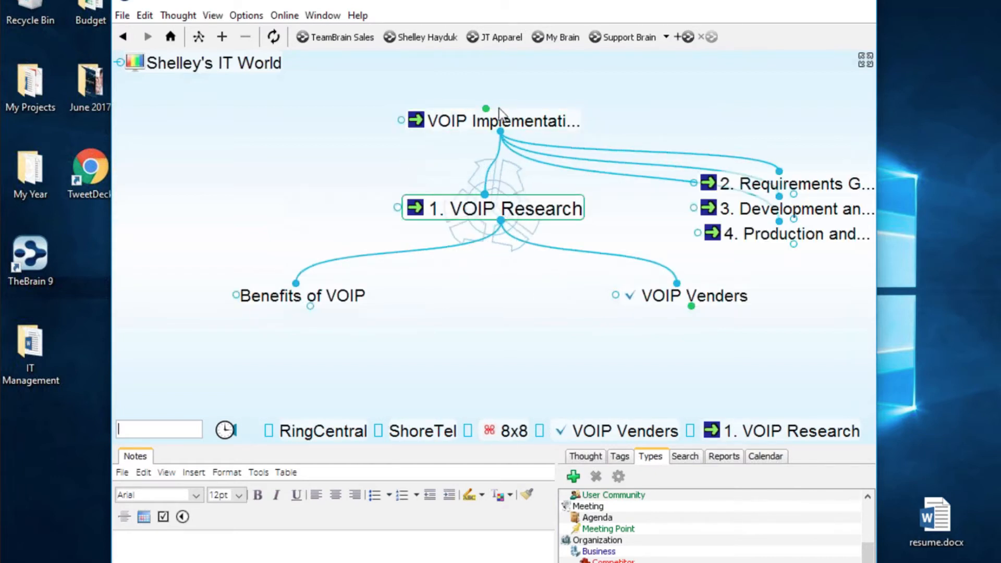
{"action": "right_click", "coordinate": [524, 208]}
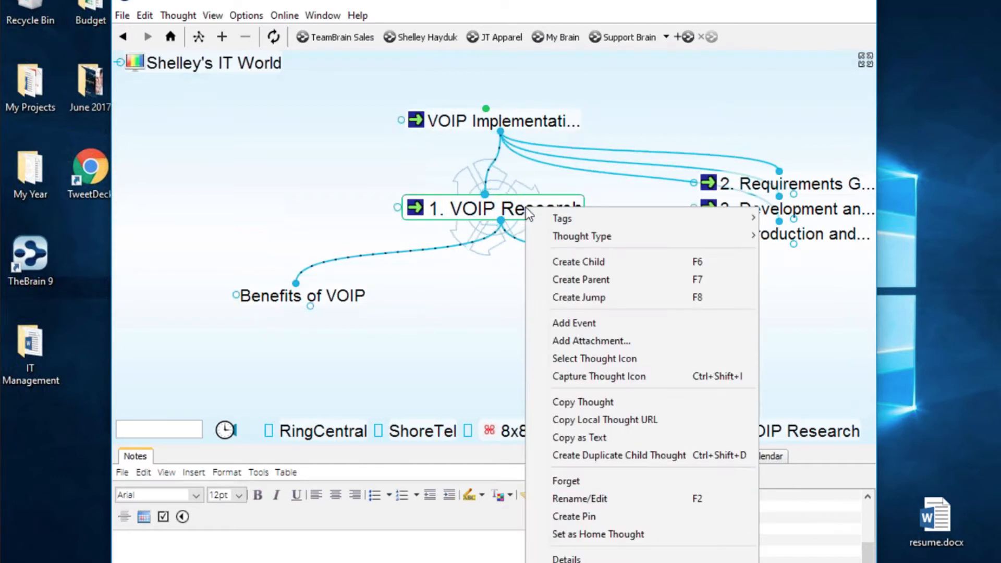
{"action": "mouse_move", "coordinate": [694, 235]}
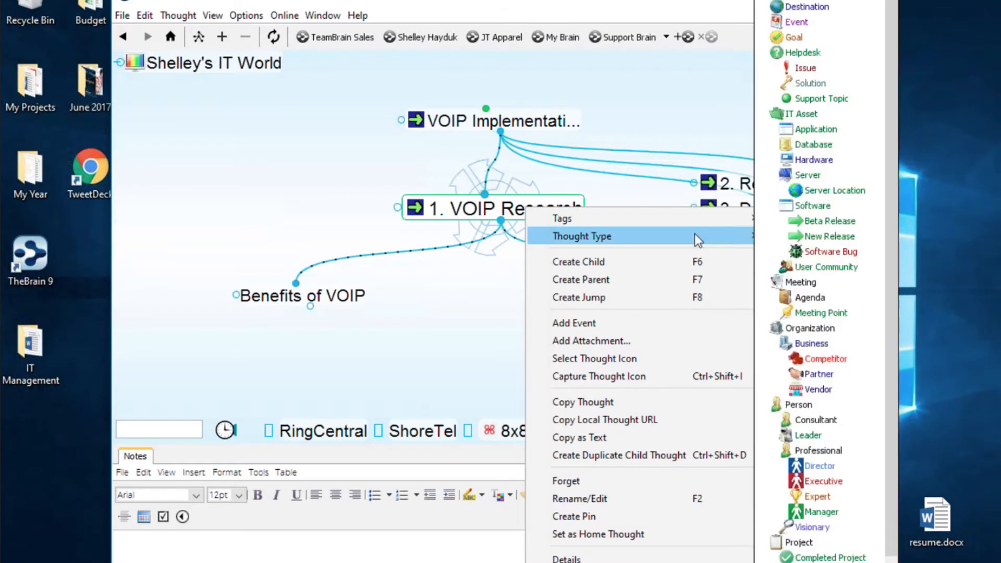
{"action": "scroll", "coordinate": [893, 173], "scroll_direction": "down", "scroll_amount": 1}
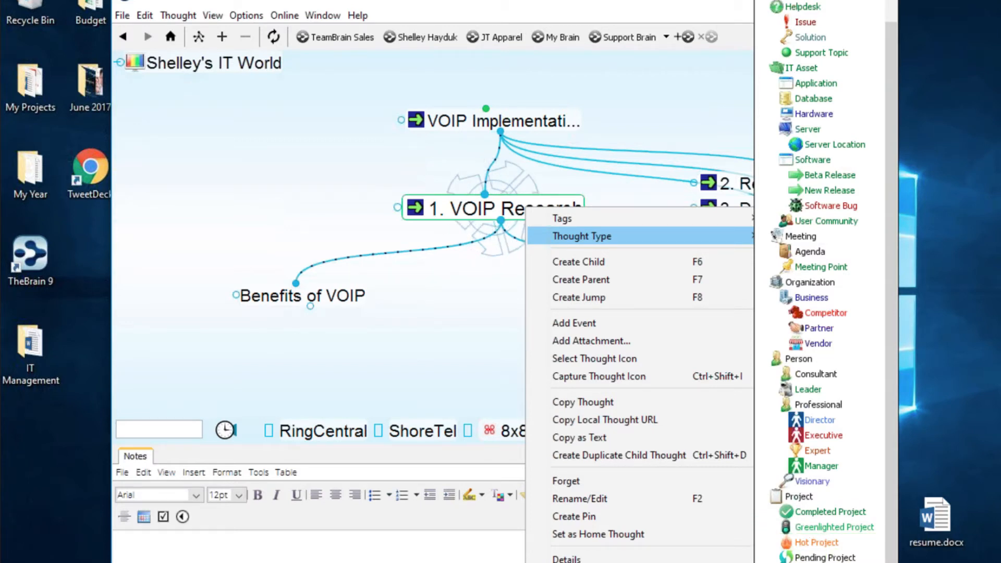
{"action": "left_click", "coordinate": [836, 558]}
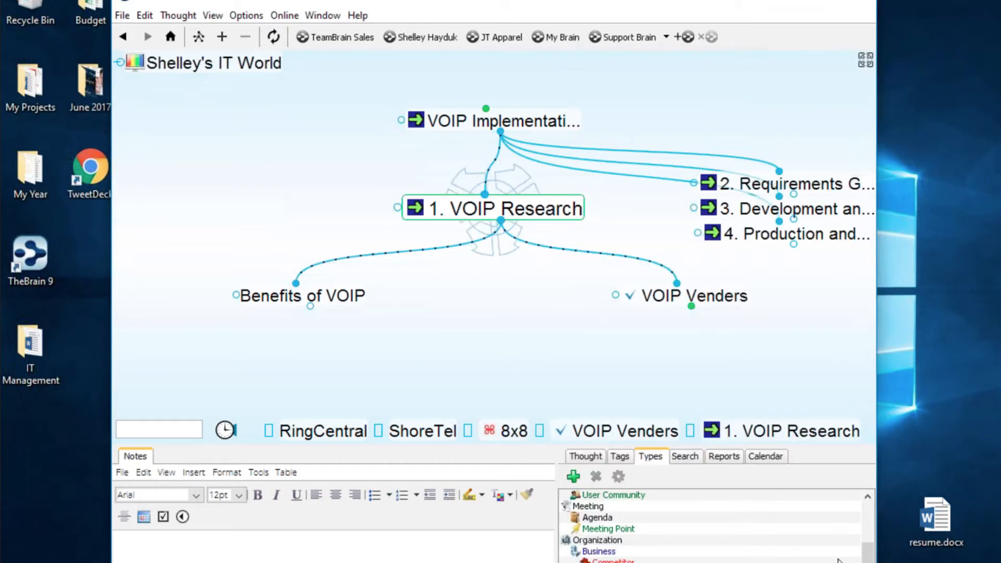
{"action": "mouse_move", "coordinate": [541, 219]}
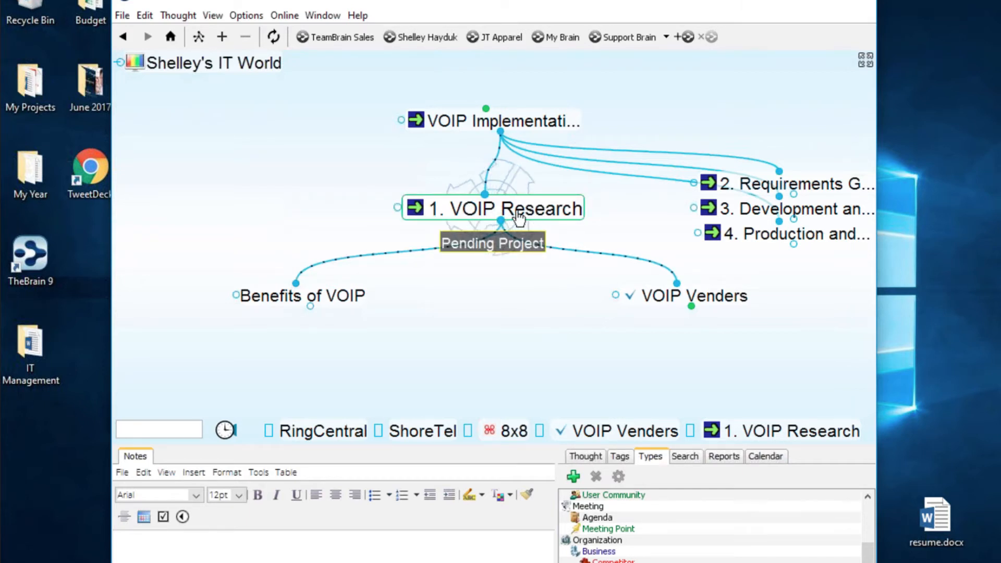
- Set VOIP Venders' thought type to Hot Project, then re-centre on 1. VOIP Research
{"action": "left_click", "coordinate": [707, 297]}
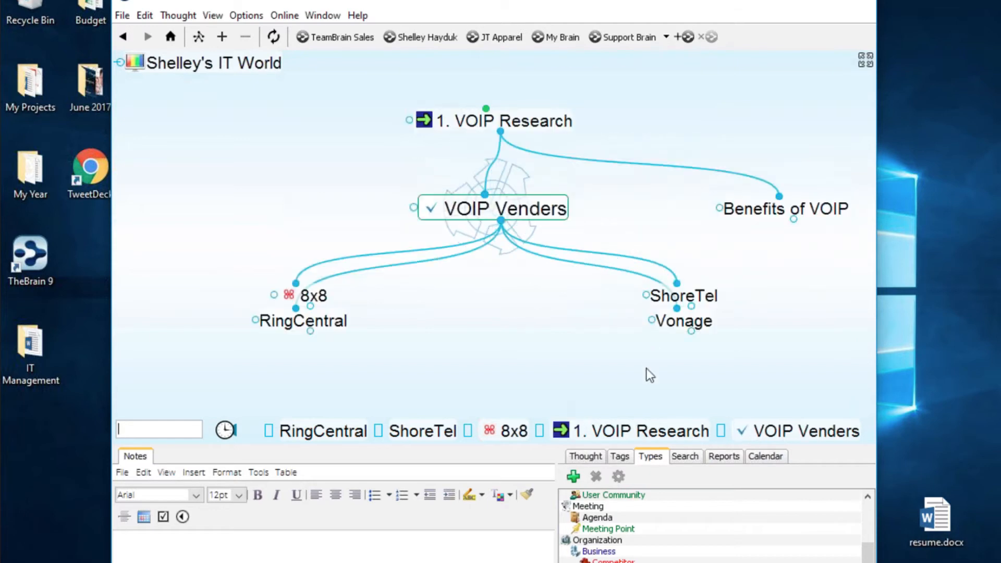
{"action": "right_click", "coordinate": [557, 206]}
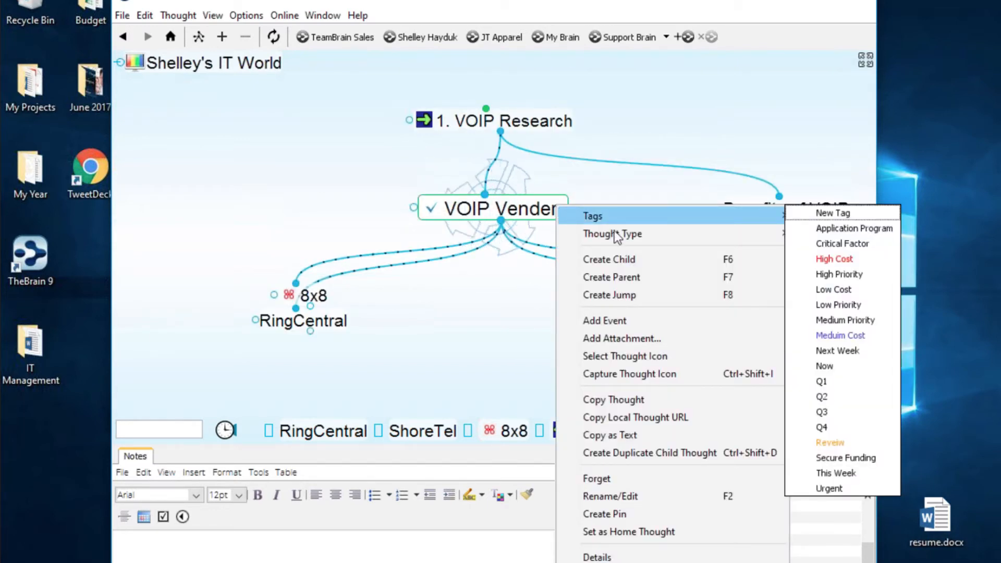
{"action": "mouse_move", "coordinate": [785, 234]}
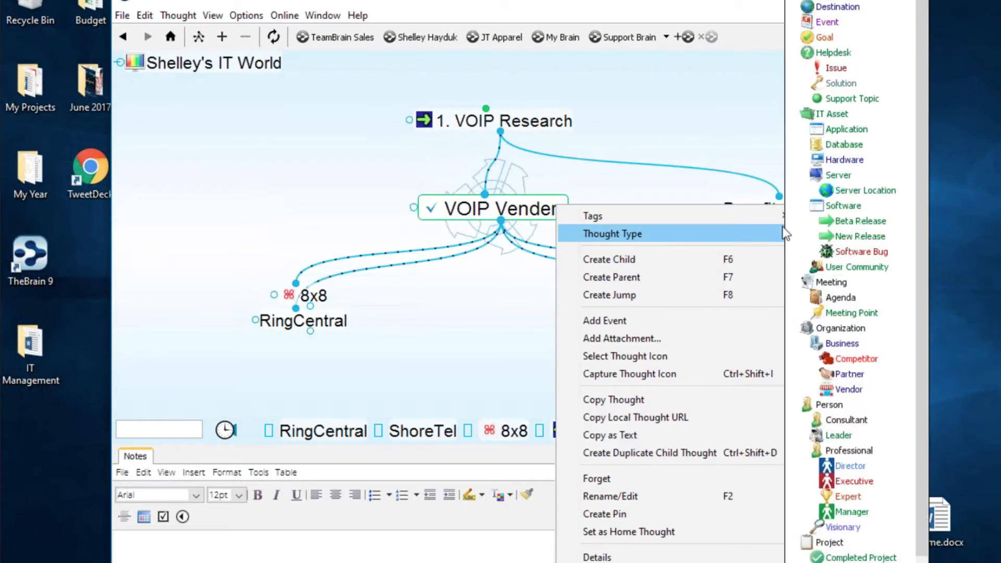
{"action": "scroll", "coordinate": [924, 289], "scroll_direction": "down", "scroll_amount": 1}
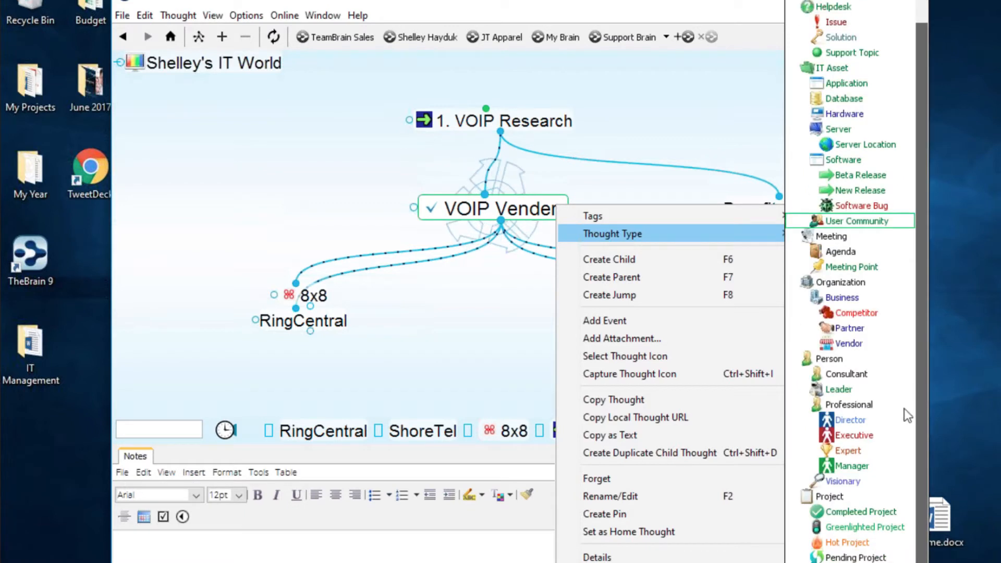
{"action": "left_click", "coordinate": [845, 543]}
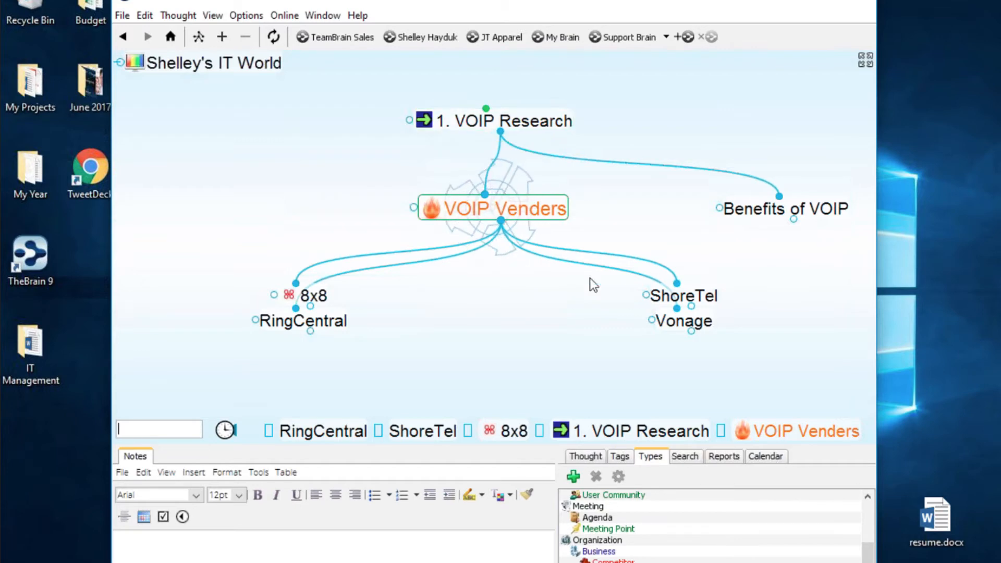
{"action": "left_click", "coordinate": [558, 124]}
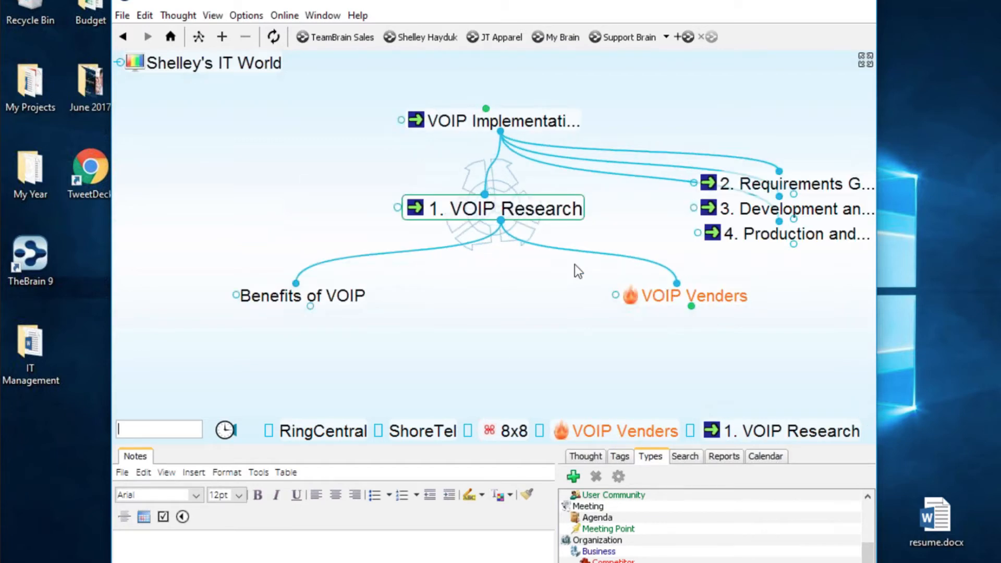
{"action": "mouse_move", "coordinate": [423, 562]}
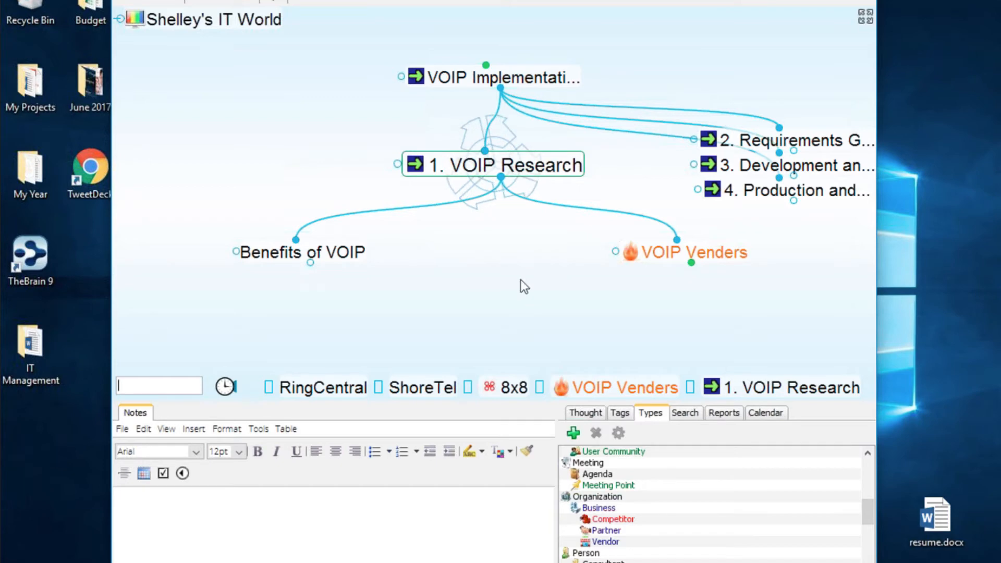
- Switch to Chrome and revisit the earlier 8x8 and InfoWorld pages
{"action": "key", "text": "alt+Tab"}
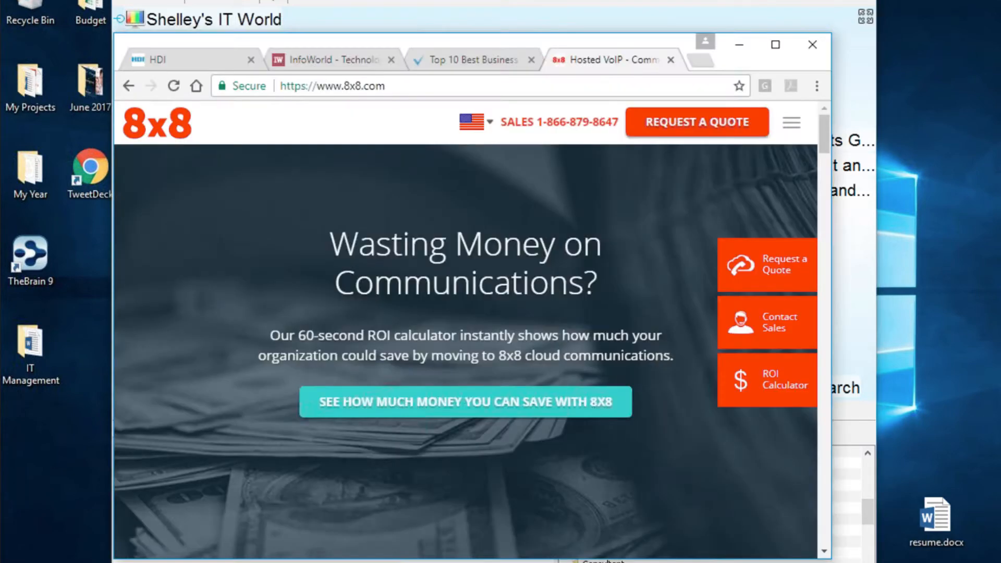
{"action": "left_click", "coordinate": [128, 85]}
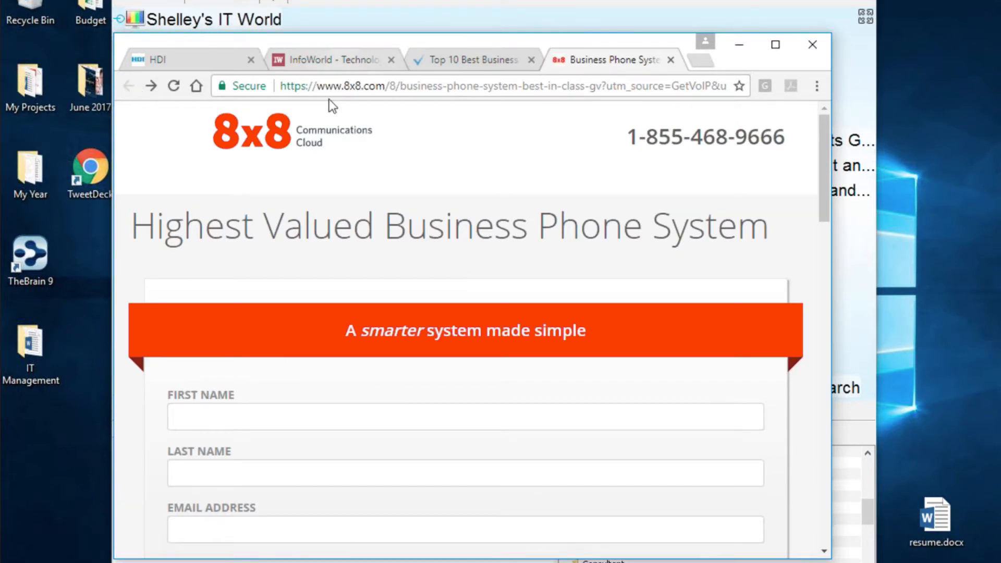
{"action": "left_click", "coordinate": [314, 68]}
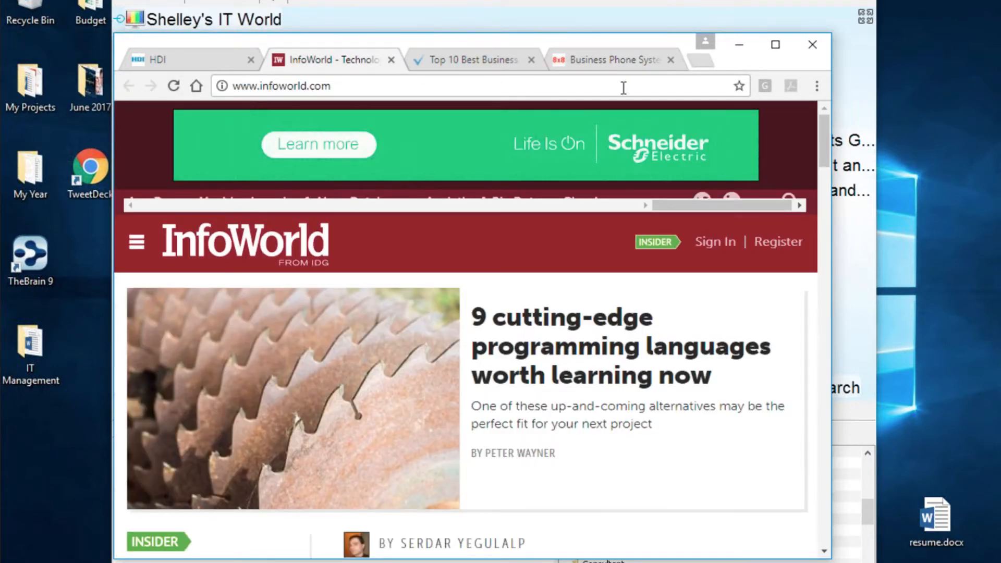
{"action": "scroll", "coordinate": [613, 92], "scroll_direction": "down", "scroll_amount": 5}
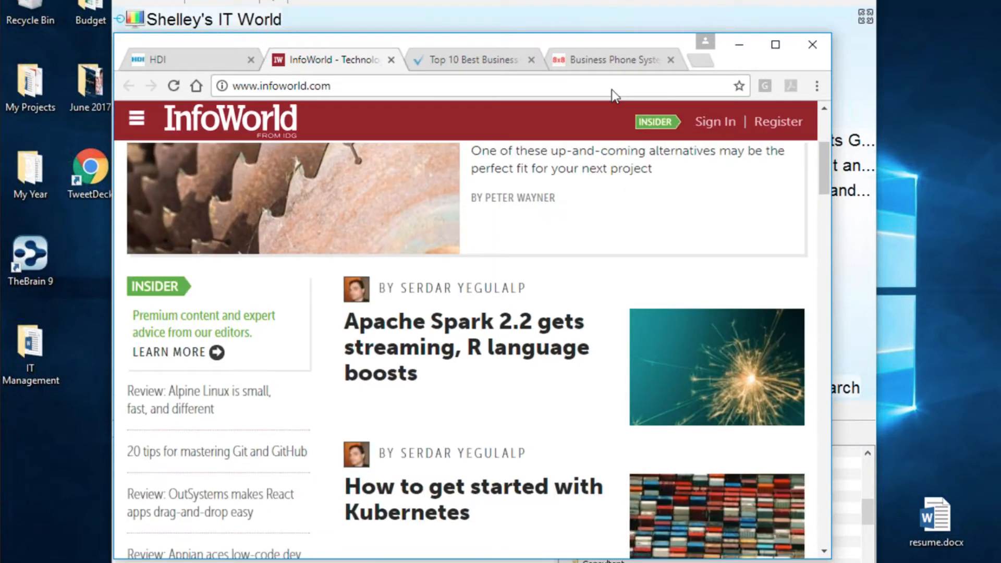
{"action": "scroll", "coordinate": [563, 223], "scroll_direction": "up", "scroll_amount": 3}
- Search Google for 'voip risk', open the Top 5 VoIP Systems result, and lower the window
{"action": "key", "text": "ctrl+t"}
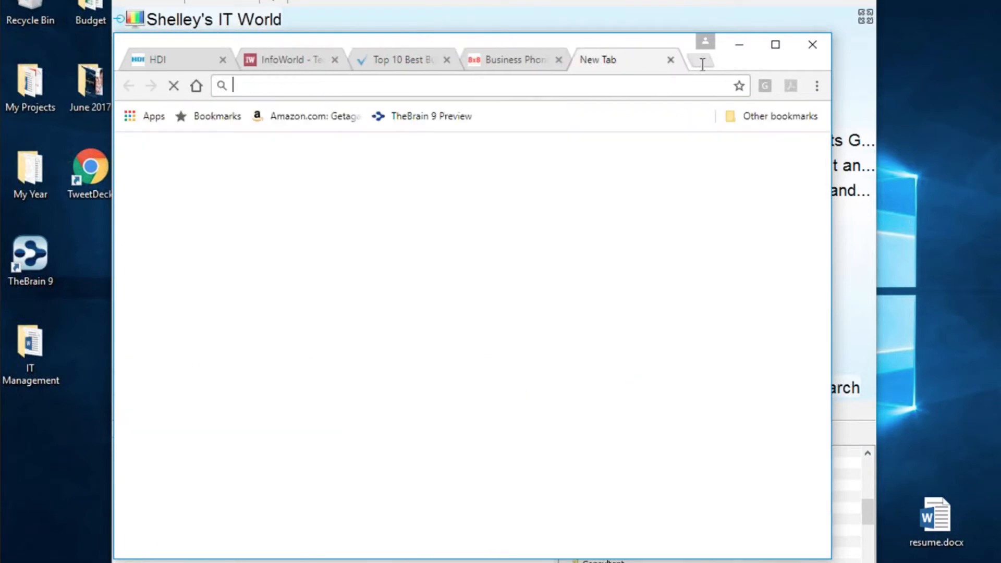
{"action": "left_click", "coordinate": [422, 358]}
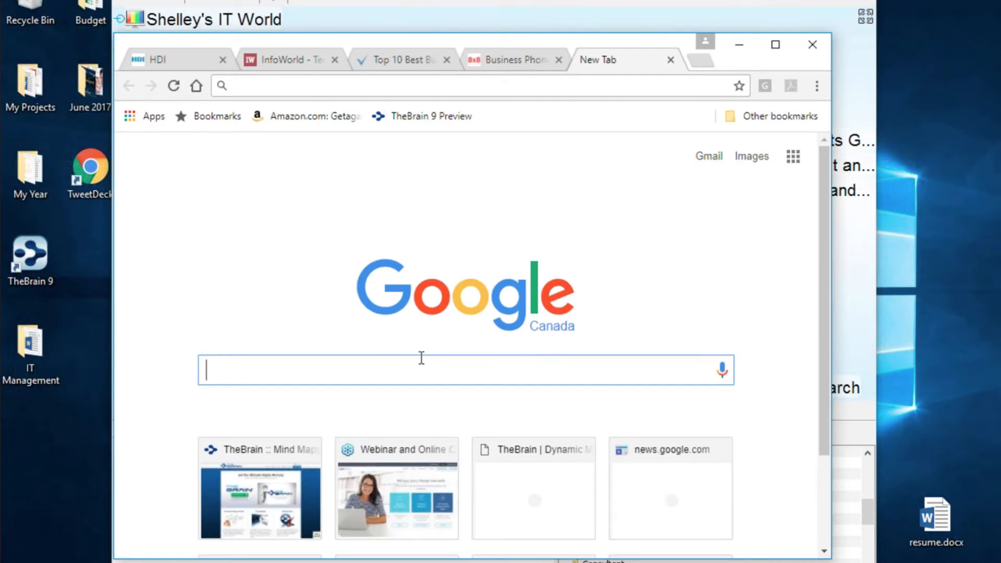
{"action": "type", "text": "voip"}
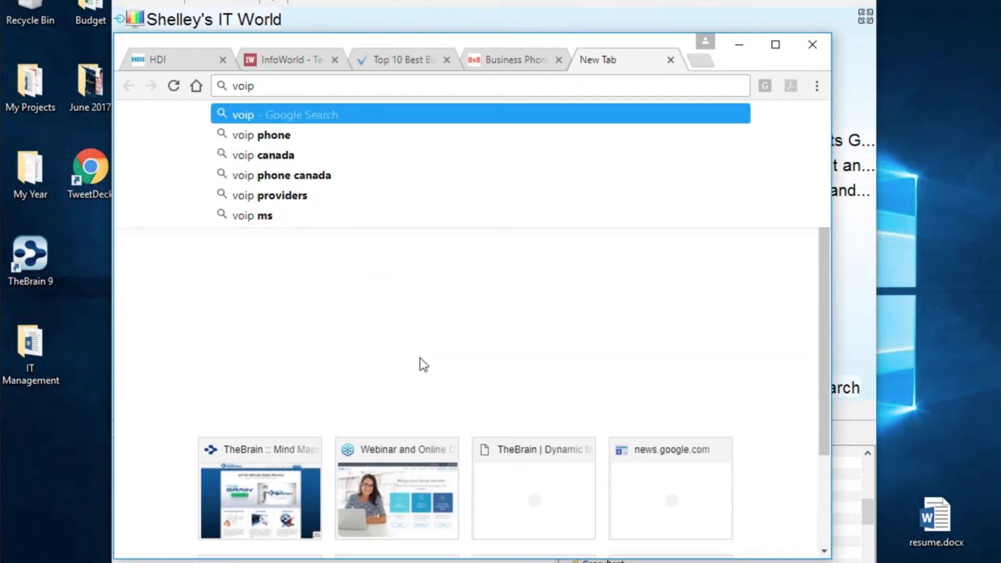
{"action": "type", "text": " risk"}
{"action": "key", "text": "Return"}
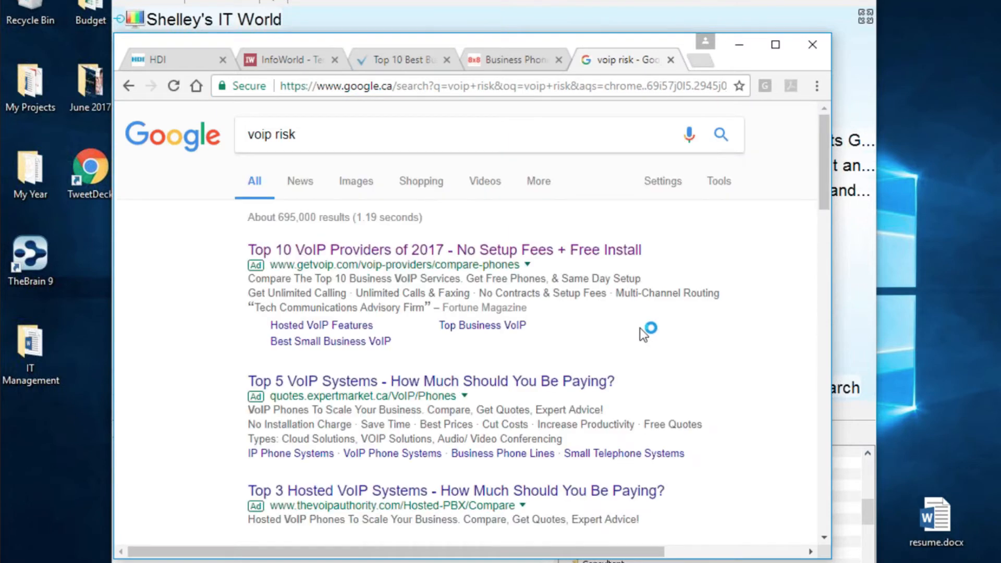
{"action": "scroll", "coordinate": [640, 328], "scroll_direction": "down", "scroll_amount": 3}
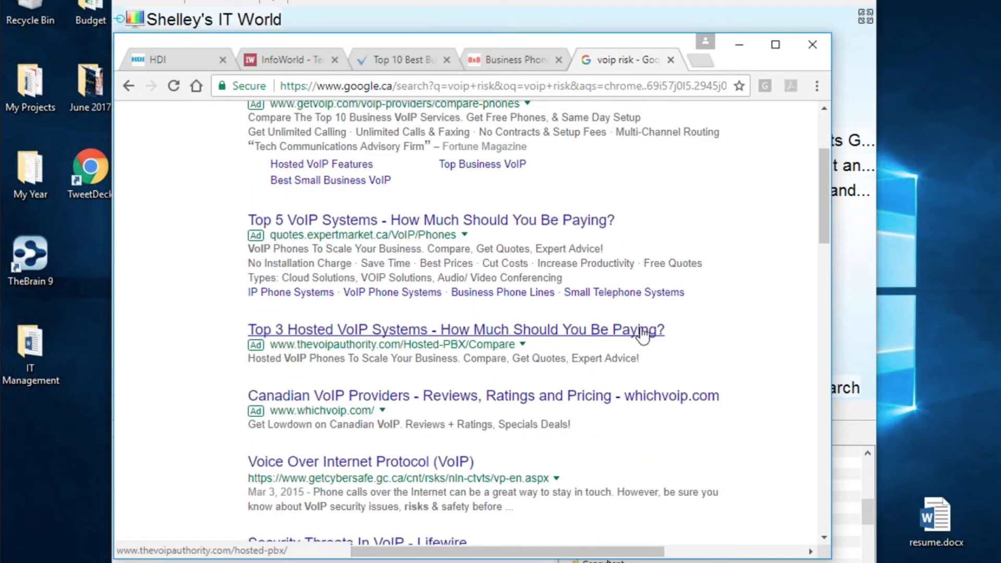
{"action": "left_click", "coordinate": [490, 220]}
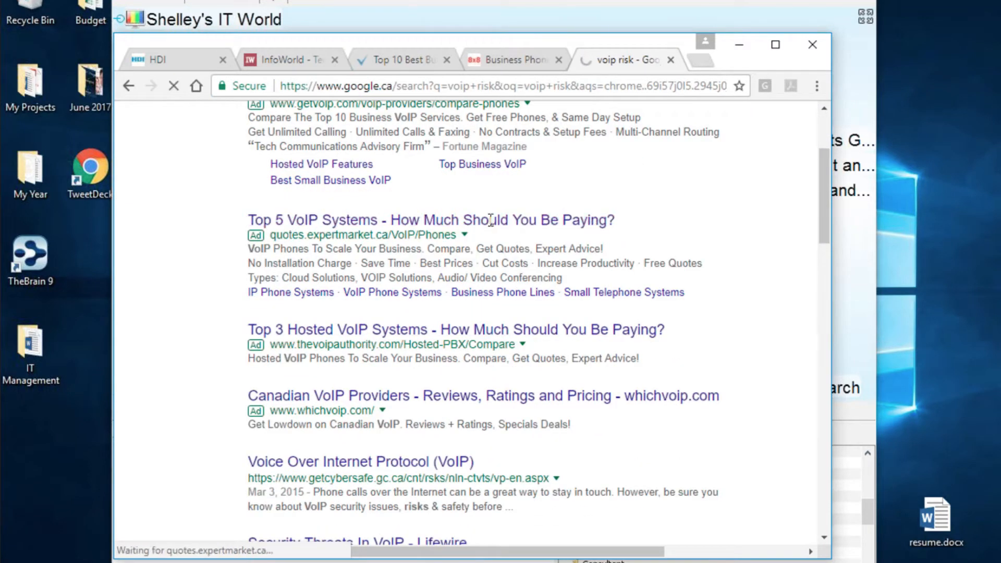
{"action": "left_click_drag", "start_coordinate": [546, 38], "coordinate": [706, 242]}
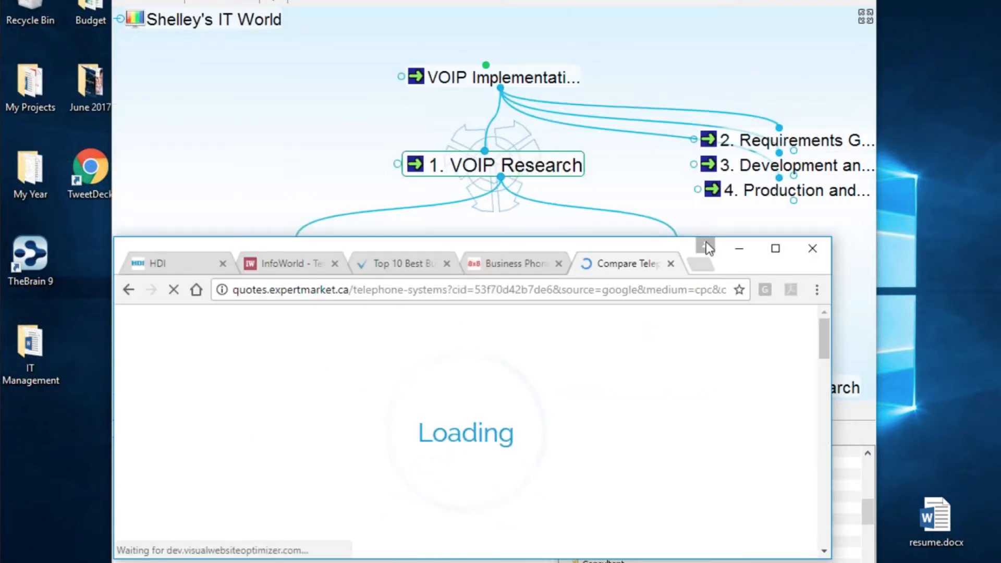
- Activate VOIP Venders and drag the expertmarket page's site icon onto the plex as a linked thought
{"action": "left_click_drag", "start_coordinate": [536, 246], "coordinate": [886, 351]}
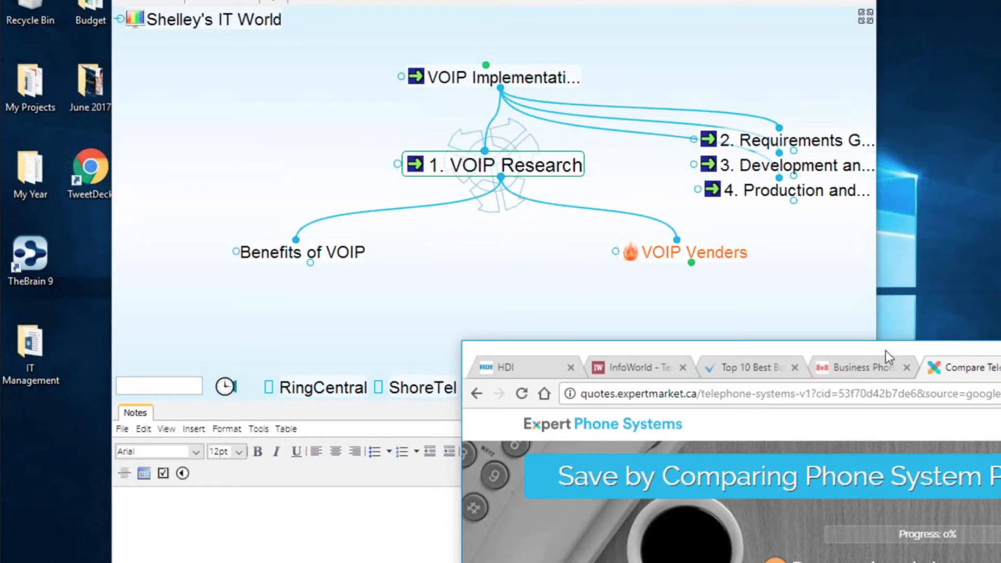
{"action": "left_click", "coordinate": [693, 253]}
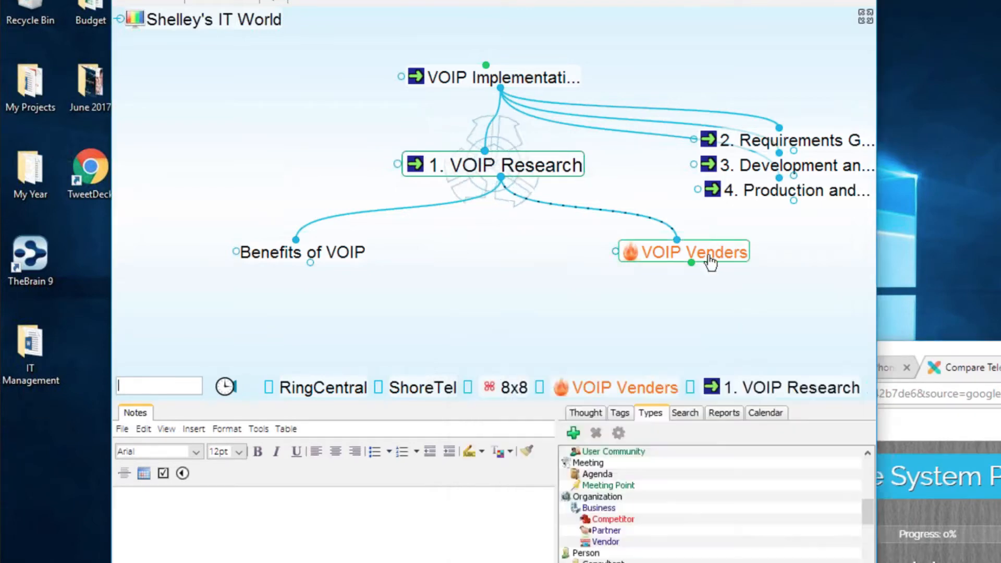
{"action": "left_click", "coordinate": [953, 429]}
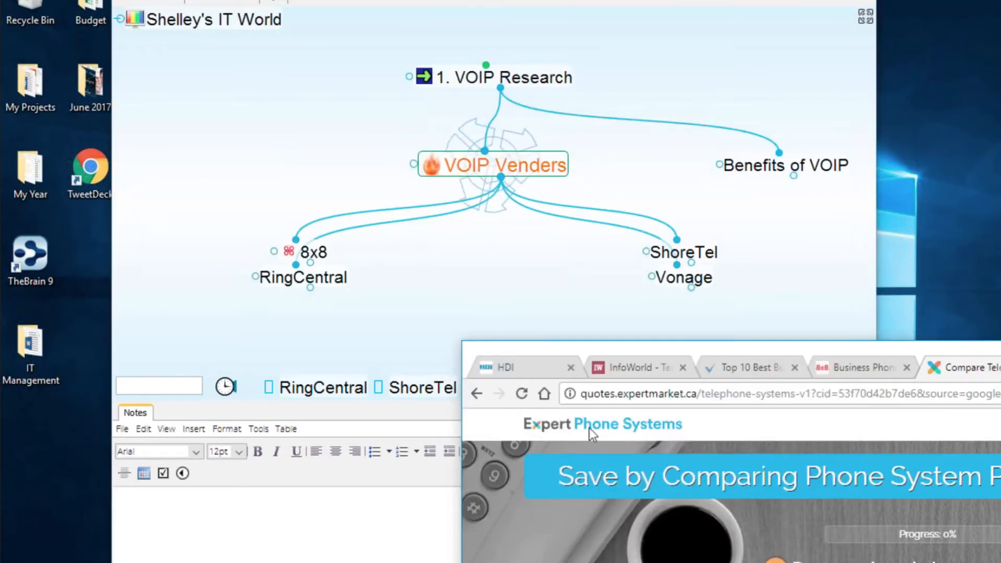
{"action": "left_click_drag", "start_coordinate": [574, 394], "coordinate": [519, 267]}
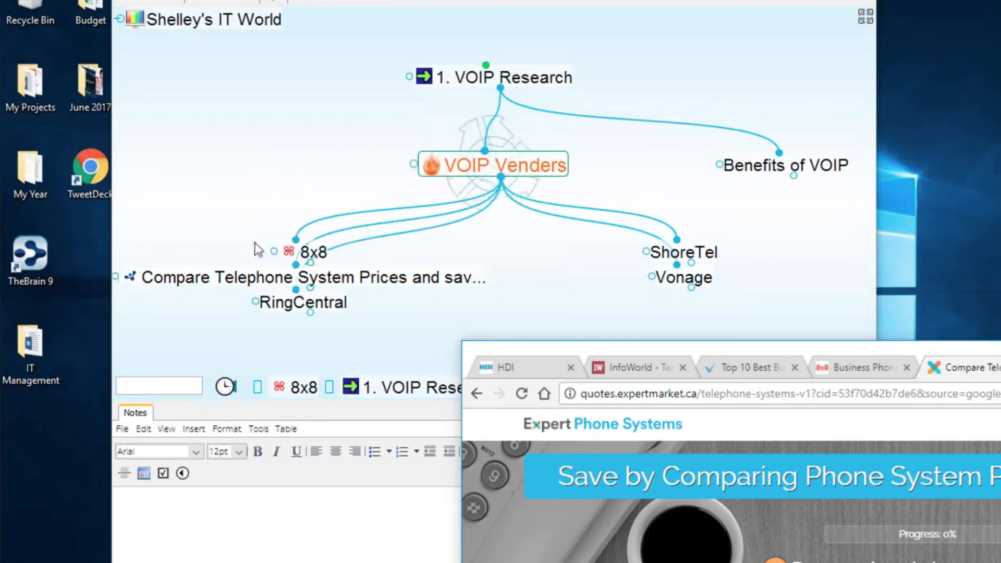
{"action": "left_click", "coordinate": [578, 273]}
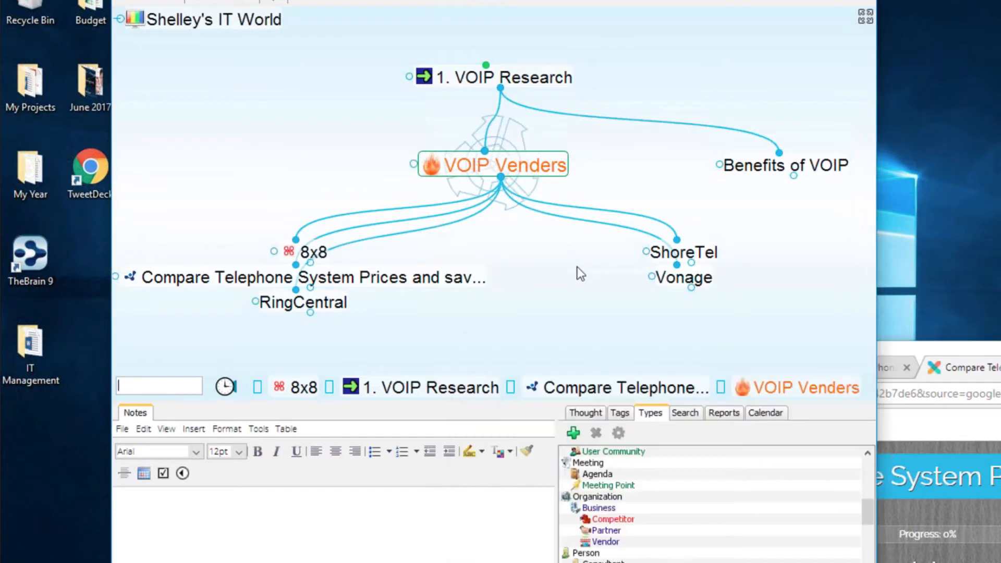
{"action": "scroll", "coordinate": [677, 503], "scroll_direction": "down", "scroll_amount": 5}
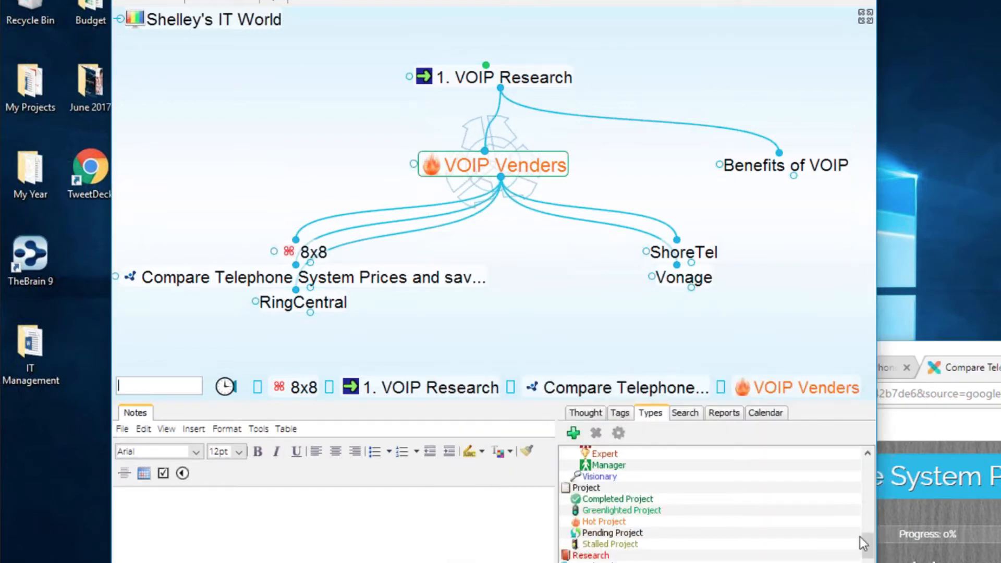
{"action": "left_click_drag", "start_coordinate": [864, 545], "coordinate": [864, 466]}
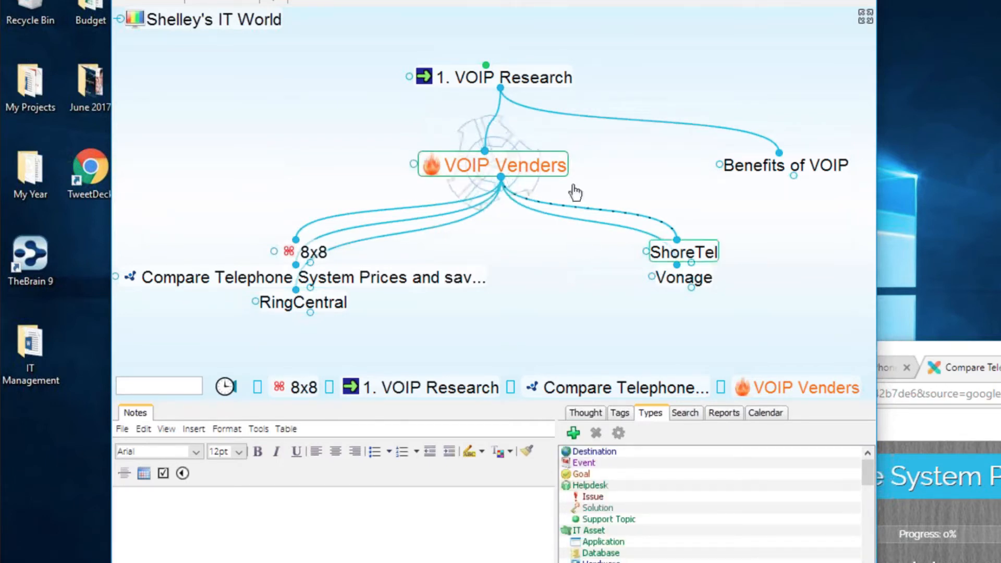
- Create a new thought type named 'Tech Provider' from ShoreTel's Thought Type menu
{"action": "left_click", "coordinate": [693, 255]}
{"action": "right_click", "coordinate": [505, 164]}
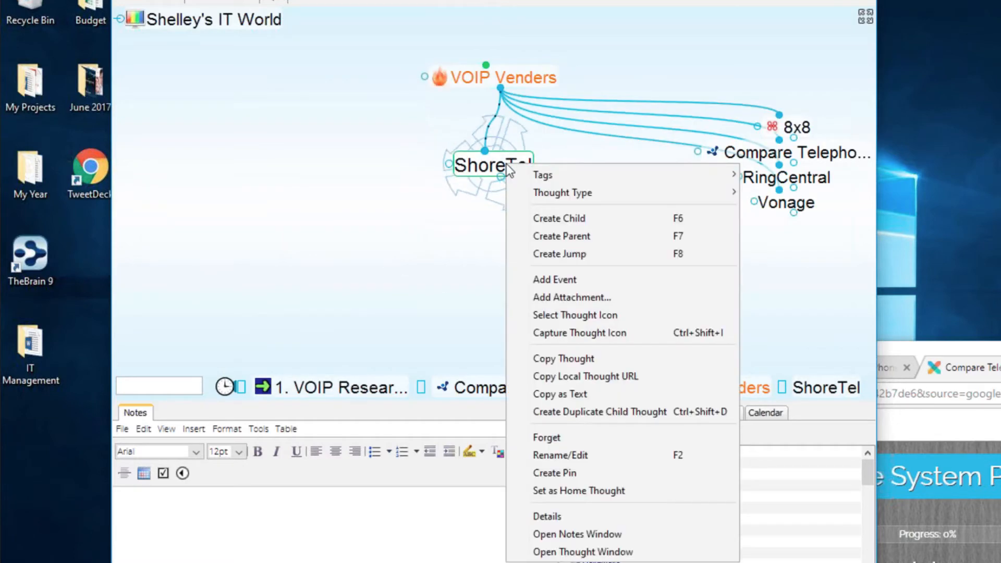
{"action": "mouse_move", "coordinate": [571, 192]}
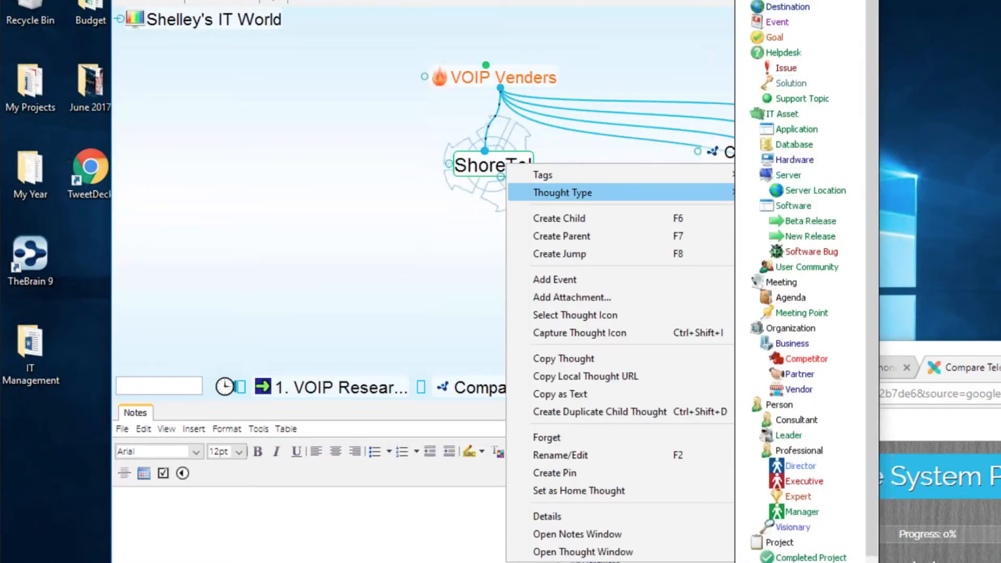
{"action": "left_click", "coordinate": [782, 1]}
{"action": "type", "text": "Vender"}
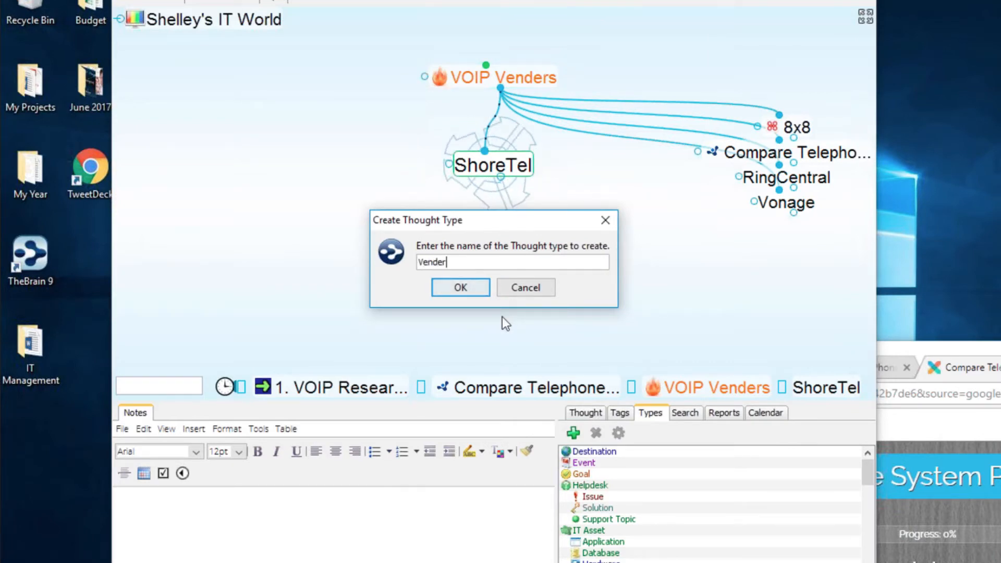
{"action": "key", "text": "BackSpace"}
{"action": "key", "text": "BackSpace"}
{"action": "key", "text": "BackSpace"}
{"action": "key", "text": "BackSpace"}
{"action": "key", "text": "BackSpace"}
{"action": "key", "text": "BackSpace"}
{"action": "type", "text": "V"}
{"action": "key", "text": "BackSpace"}
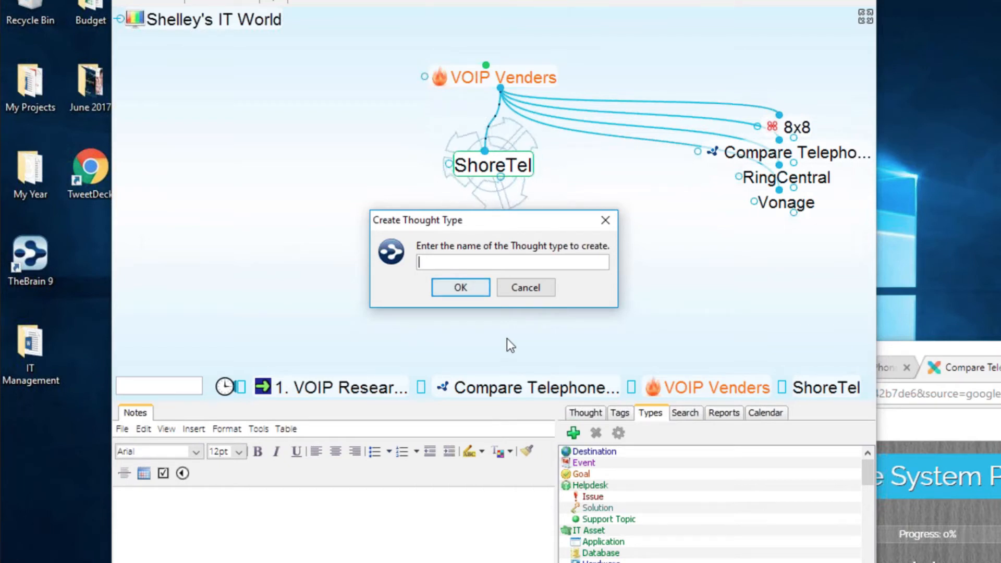
{"action": "type", "text": "Tec"}
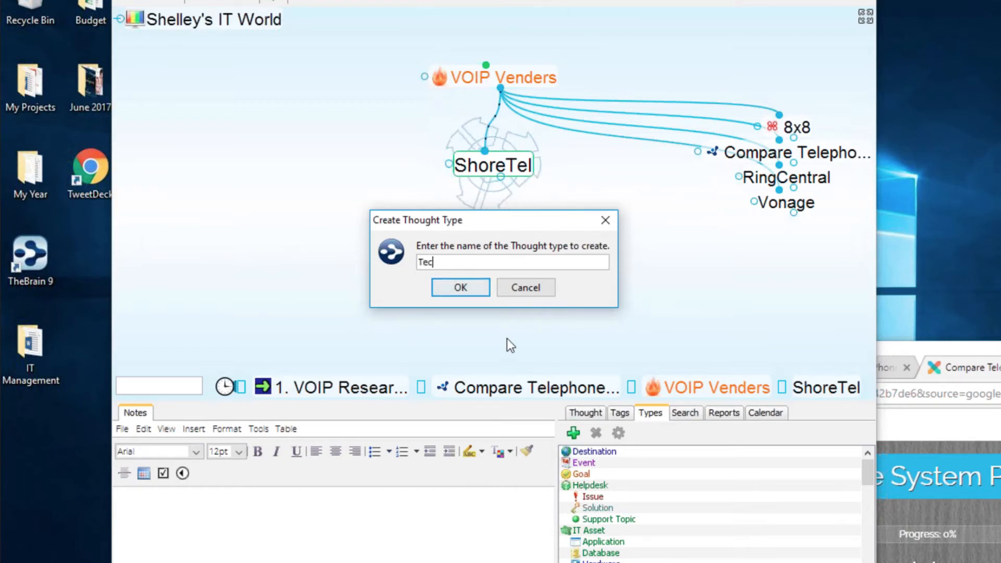
{"action": "type", "text": "h Provider"}
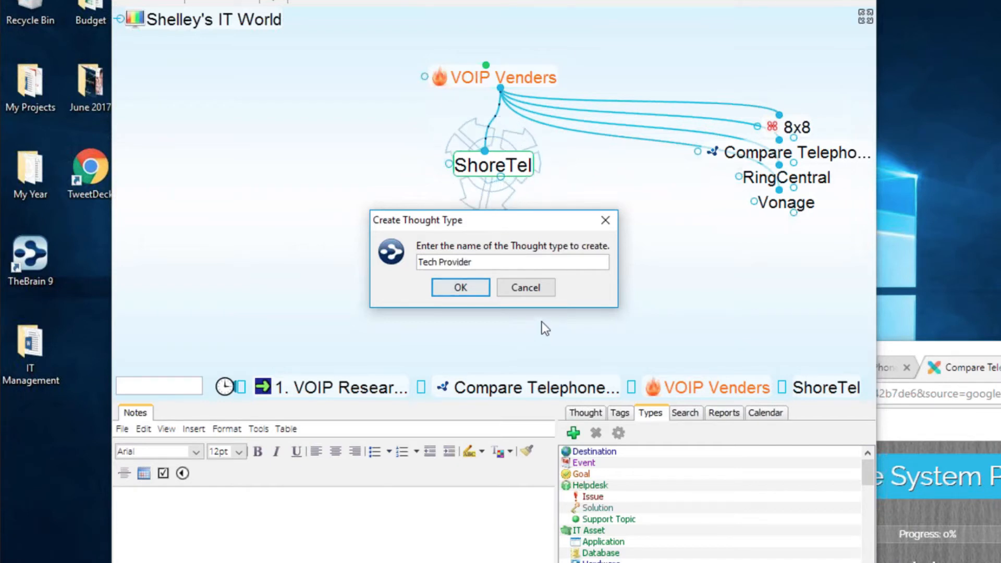
{"action": "left_click", "coordinate": [461, 287]}
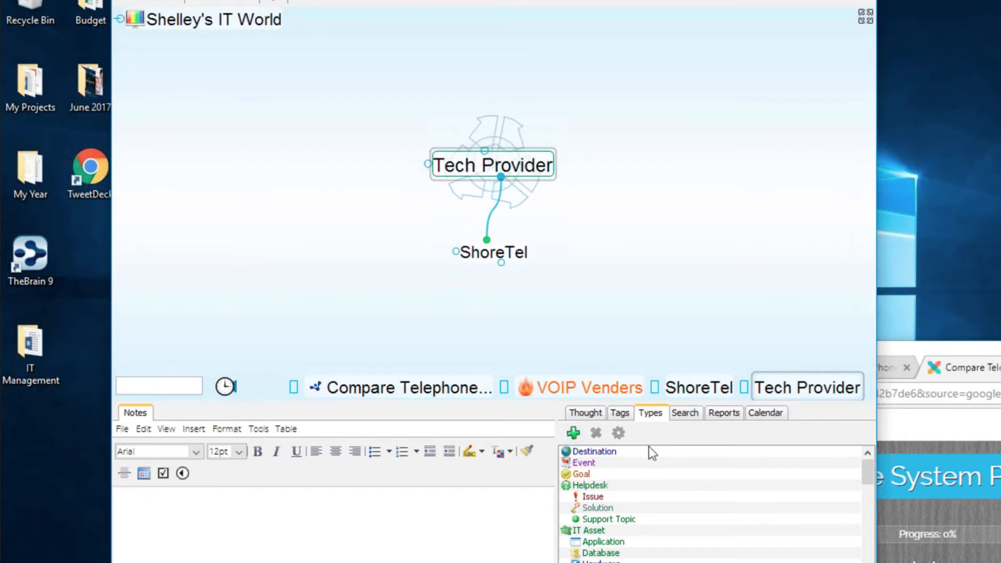
{"action": "left_click", "coordinate": [573, 415]}
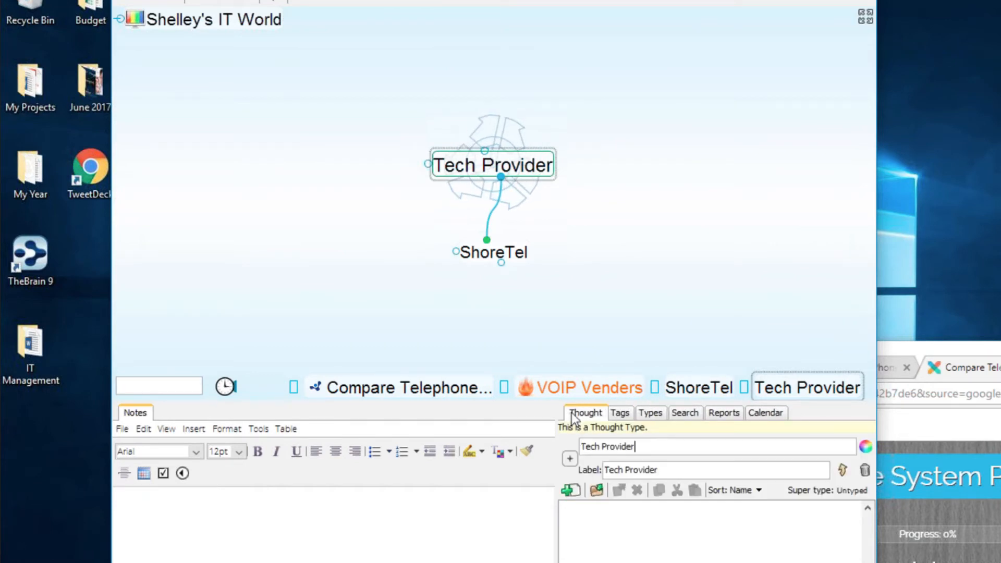
- Give the Tech Provider type the green ball icon from the Symbols category
{"action": "left_click", "coordinate": [571, 458]}
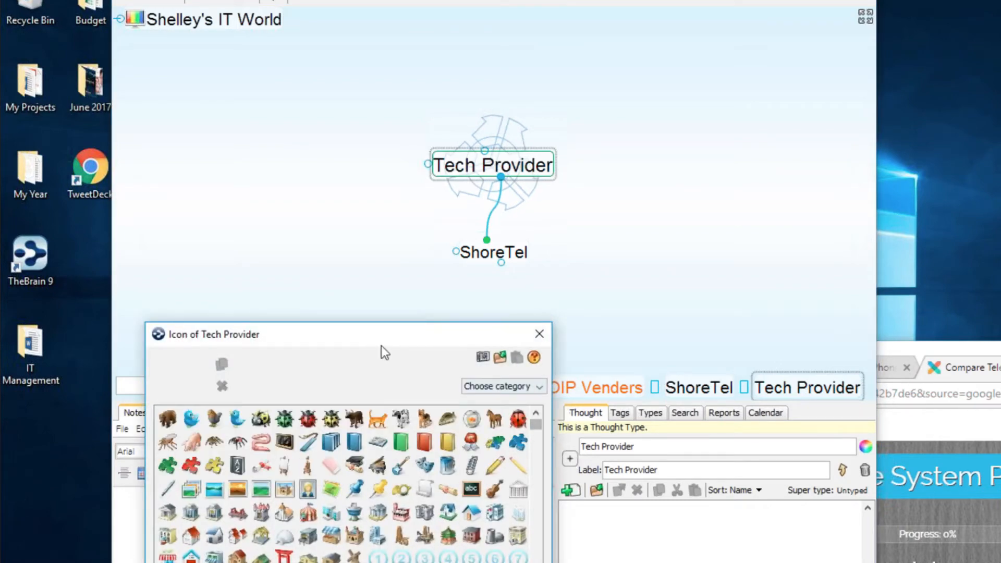
{"action": "left_click", "coordinate": [540, 211]}
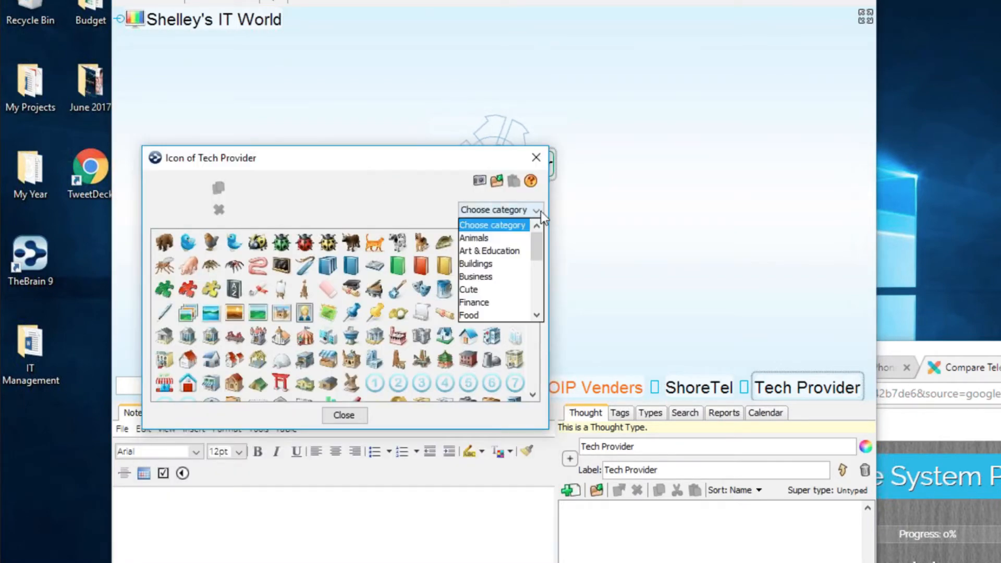
{"action": "left_click_drag", "start_coordinate": [539, 246], "coordinate": [537, 284]}
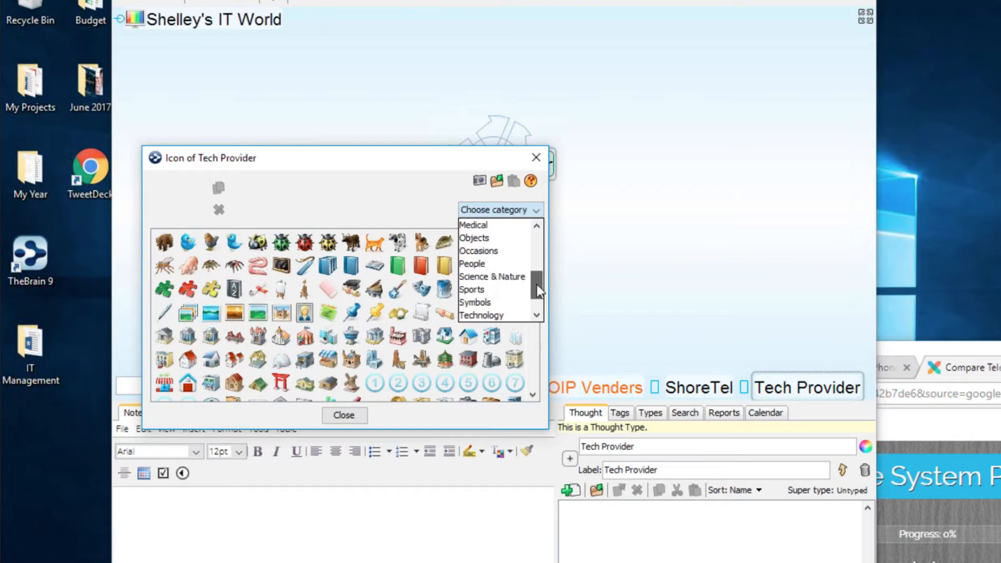
{"action": "left_click", "coordinate": [498, 305]}
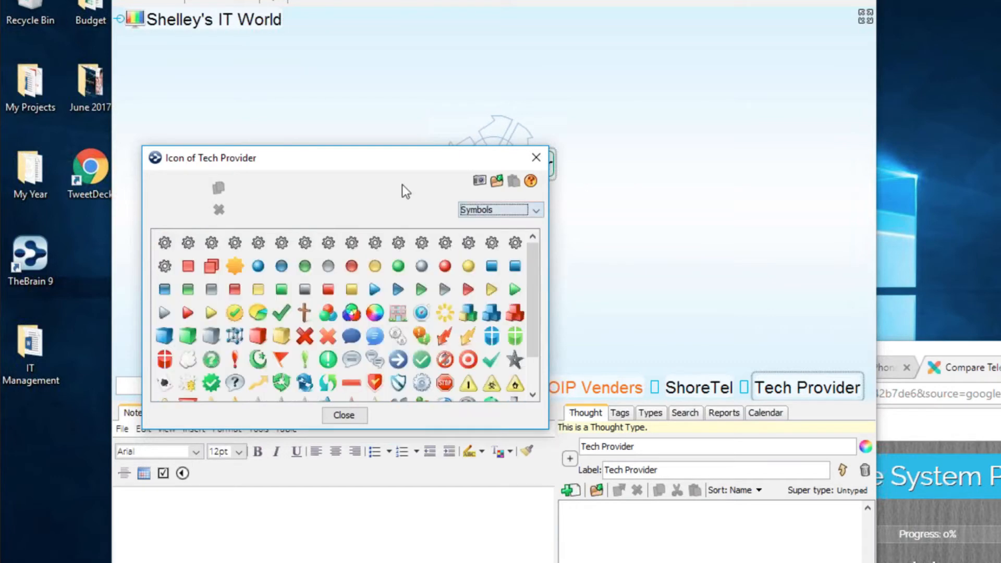
{"action": "left_click_drag", "start_coordinate": [374, 152], "coordinate": [232, 90]}
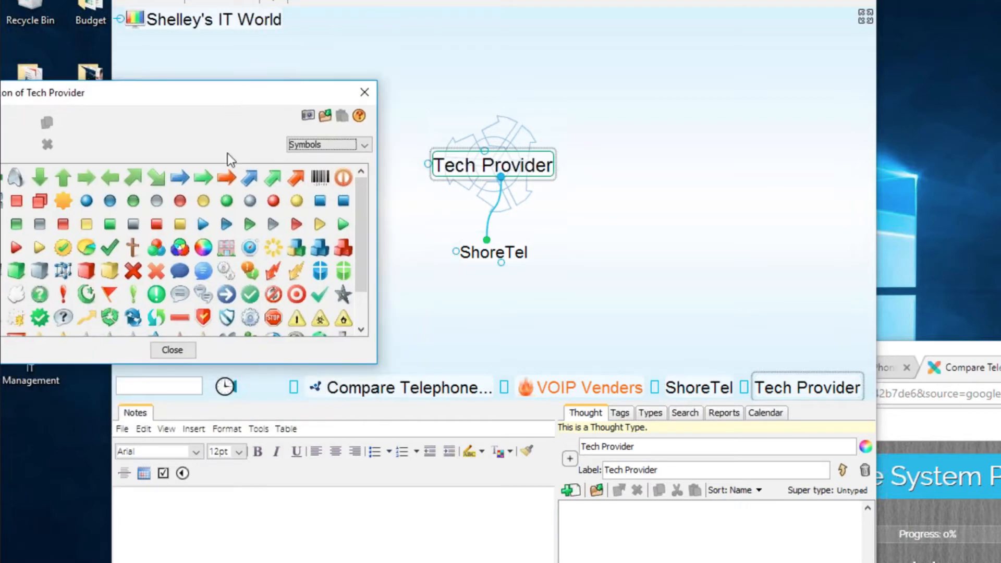
{"action": "left_click", "coordinate": [227, 201]}
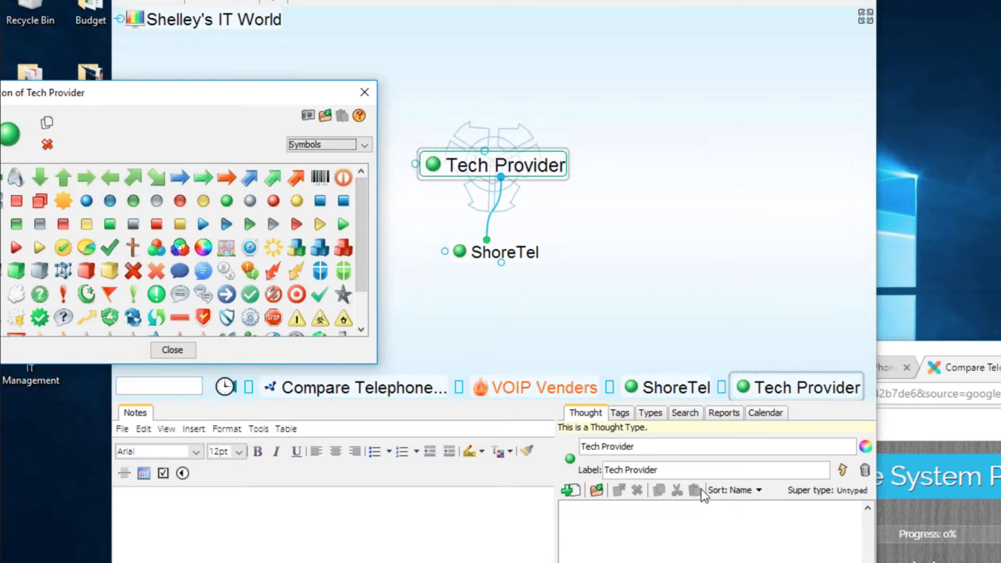
{"action": "left_click", "coordinate": [364, 92]}
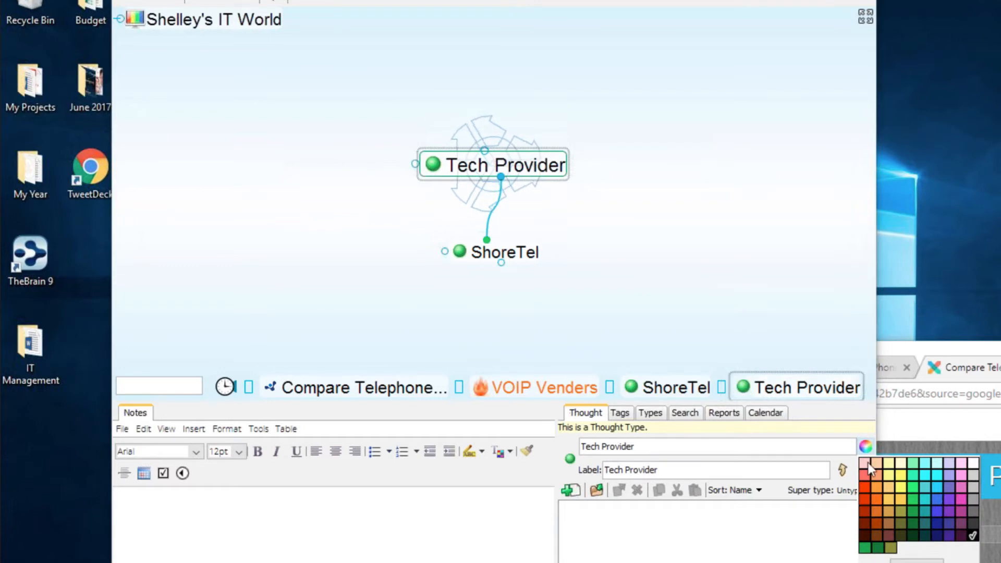
- Set the Tech Provider label colour to green
{"action": "left_click", "coordinate": [866, 548]}
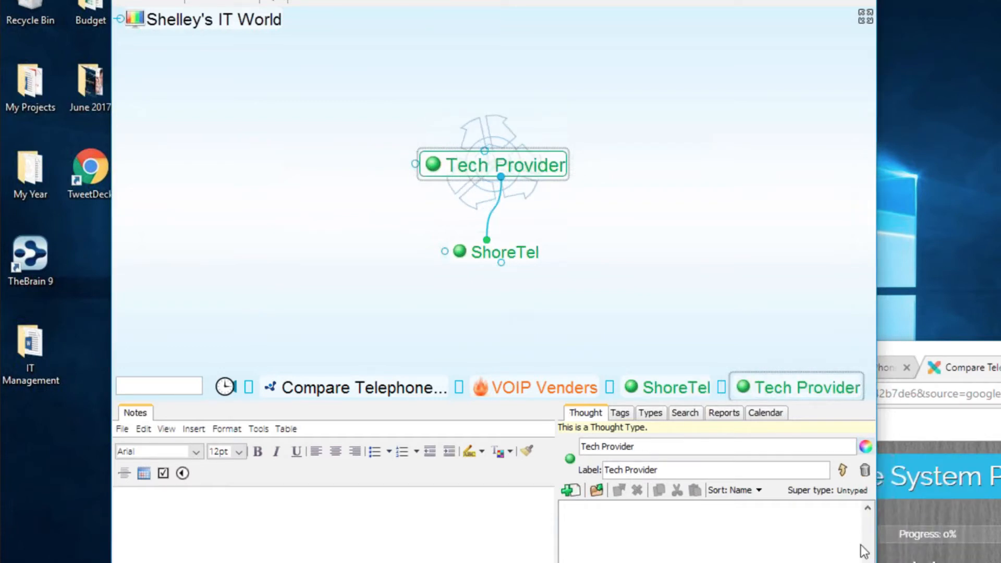
{"action": "left_click", "coordinate": [866, 447]}
{"action": "left_click", "coordinate": [881, 548]}
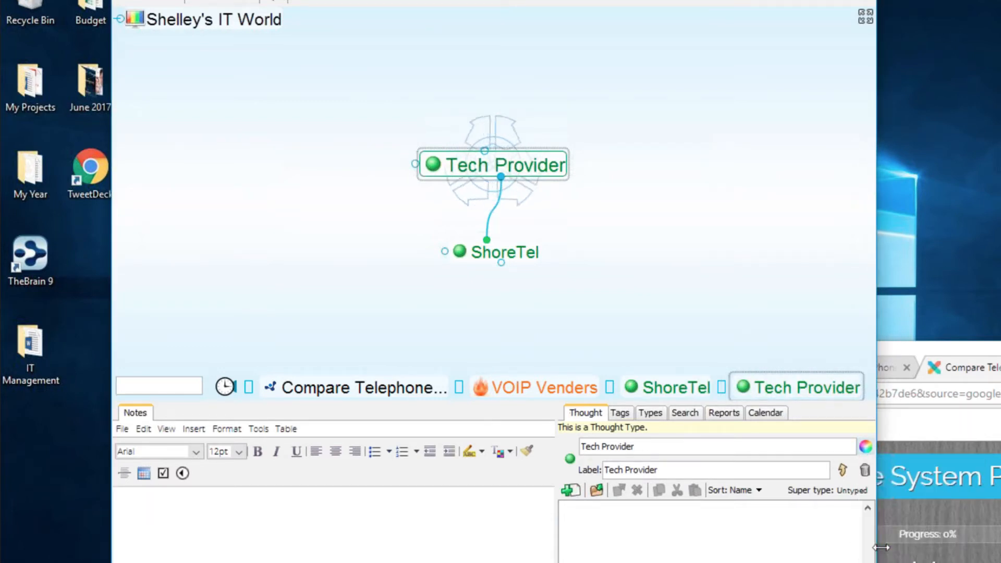
- Centre on VOIP Venders and select 8x8, RingCentral and Vonage together
{"action": "left_click", "coordinate": [530, 255]}
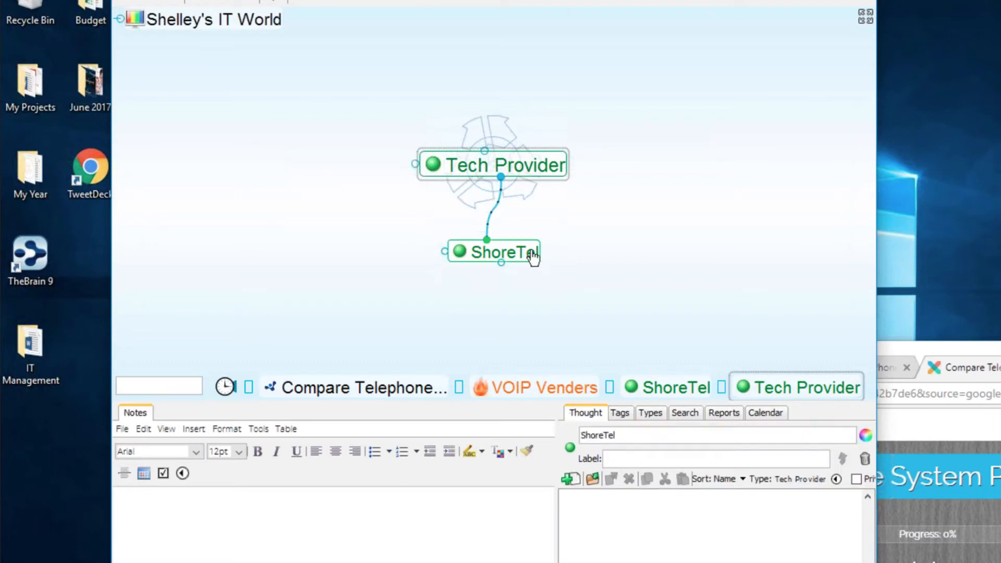
{"action": "left_click", "coordinate": [542, 77]}
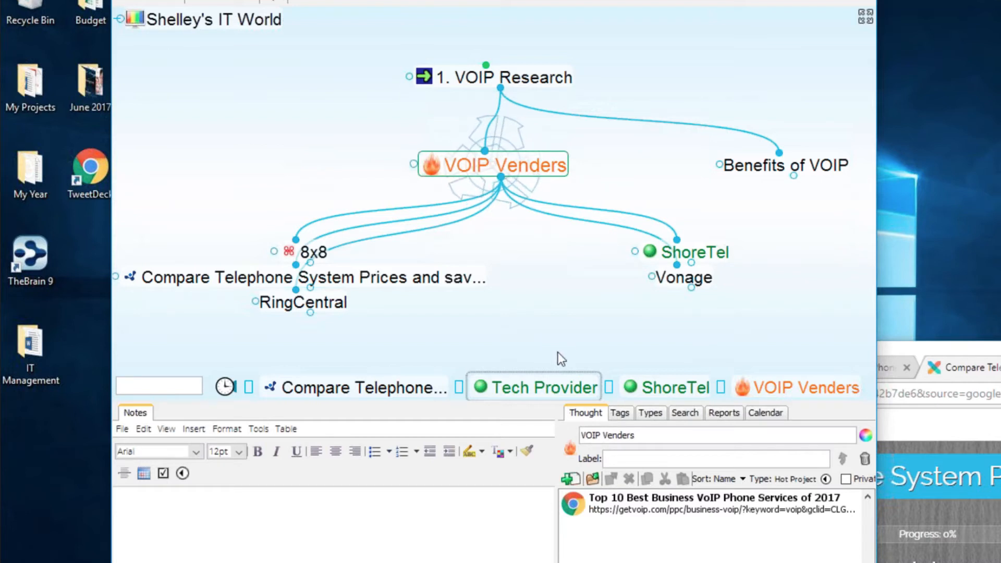
{"action": "left_click", "coordinate": [329, 240]}
{"action": "left_click", "coordinate": [312, 251], "text": "ctrl"}
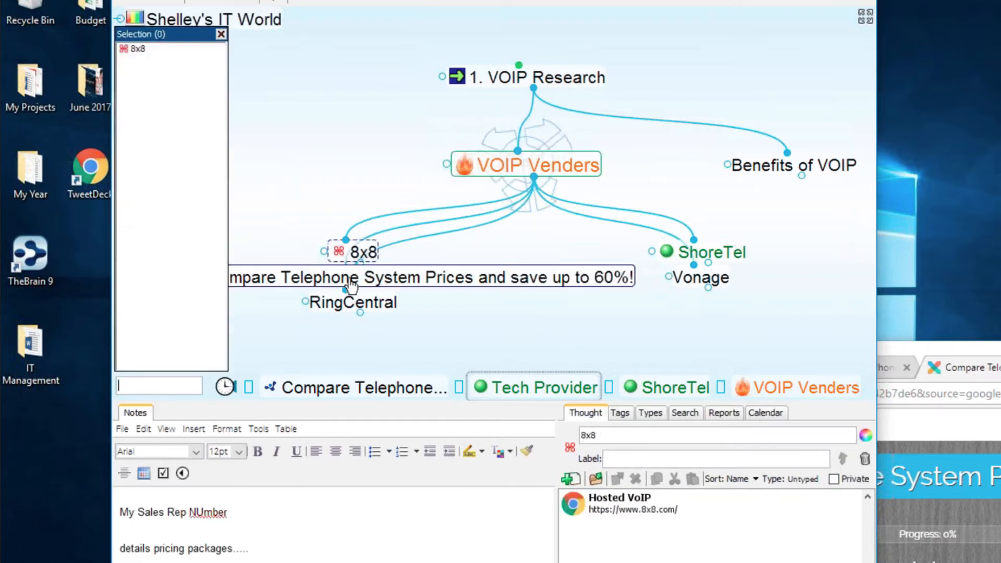
{"action": "left_click", "coordinate": [410, 308], "text": "ctrl"}
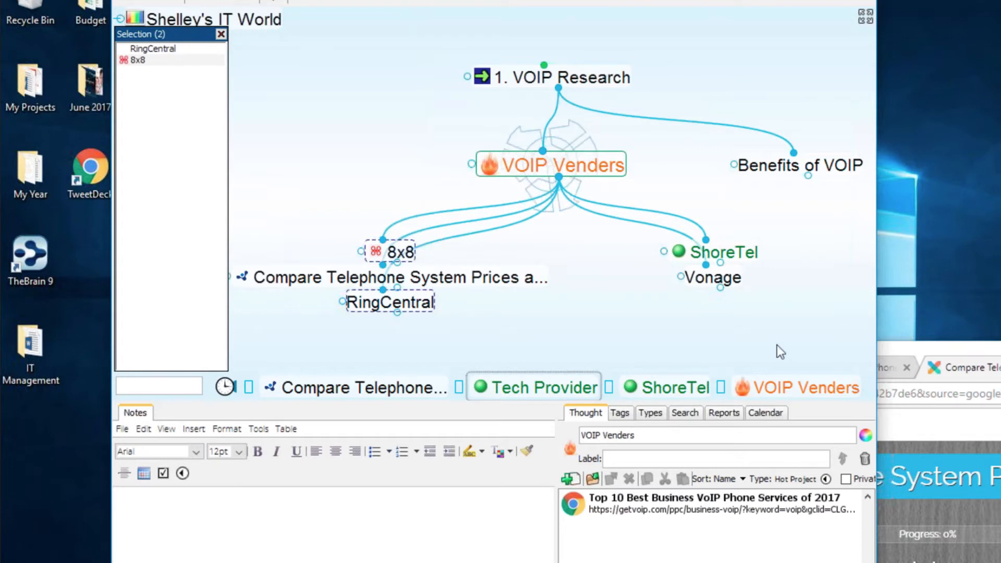
{"action": "left_click", "coordinate": [731, 291], "text": "ctrl"}
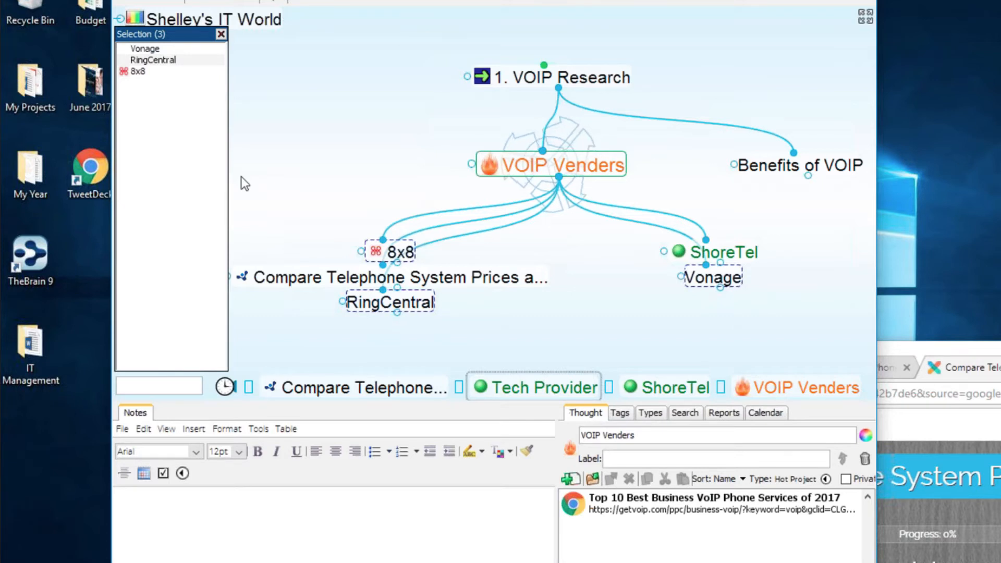
- Set the selected thoughts' type to Tech Provider and clear the selection list
{"action": "right_click", "coordinate": [197, 94]}
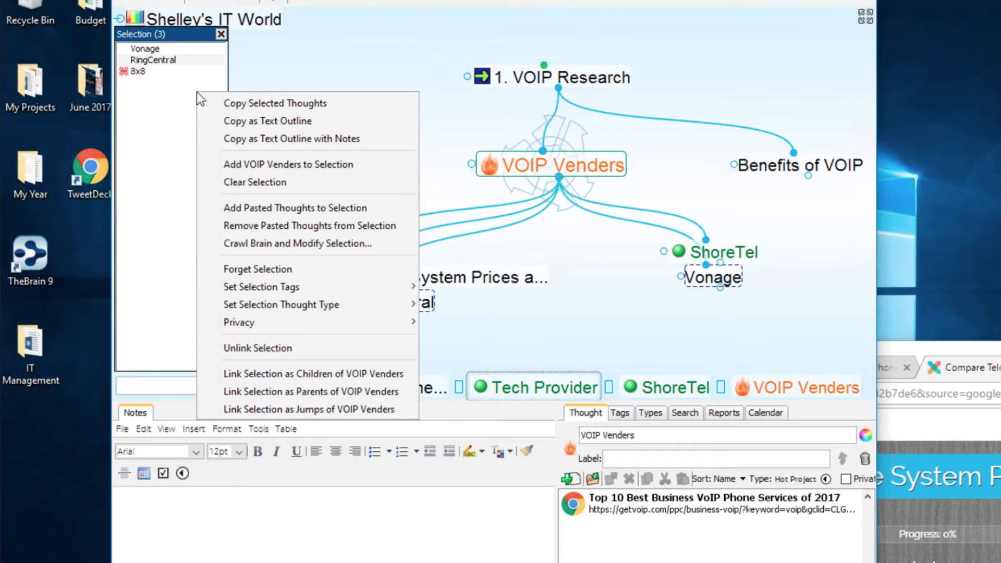
{"action": "mouse_move", "coordinate": [269, 302]}
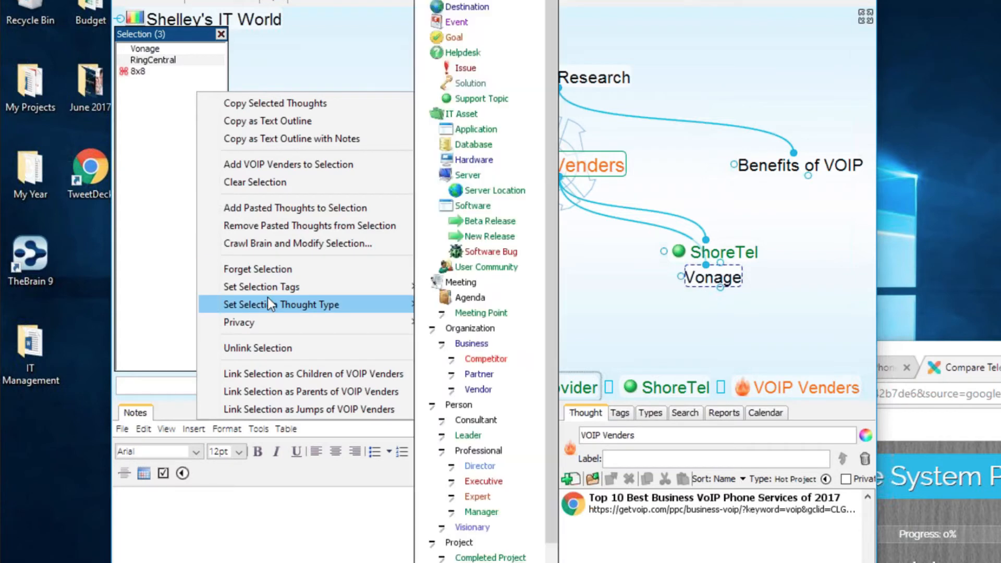
{"action": "mouse_move", "coordinate": [379, 321]}
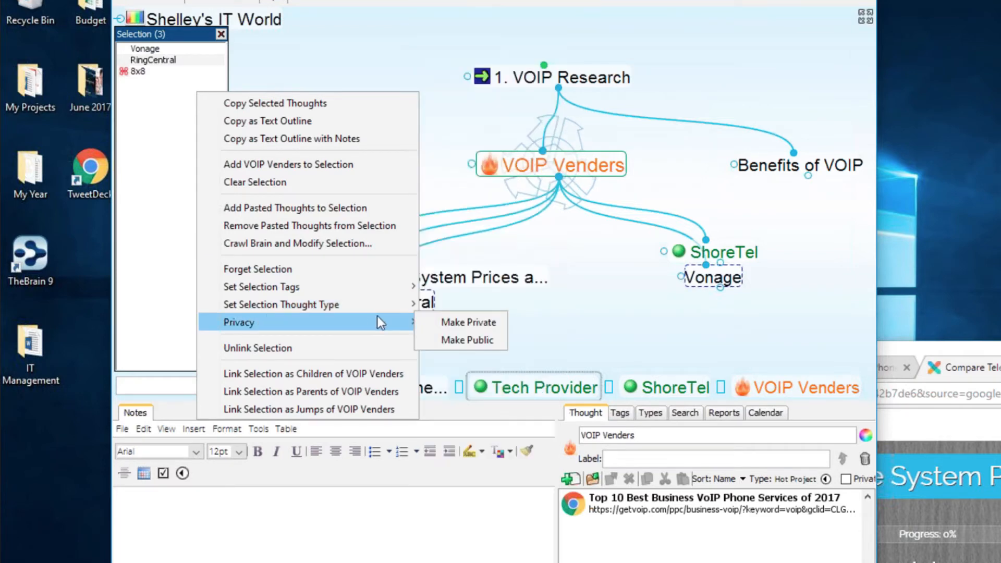
{"action": "mouse_move", "coordinate": [407, 304]}
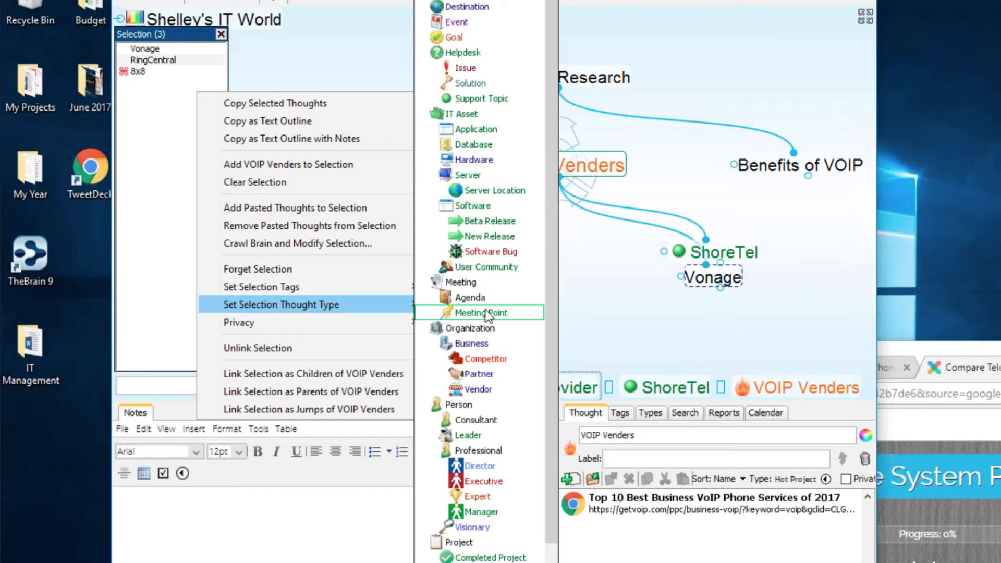
{"action": "scroll", "coordinate": [488, 316], "scroll_direction": "down", "scroll_amount": 2}
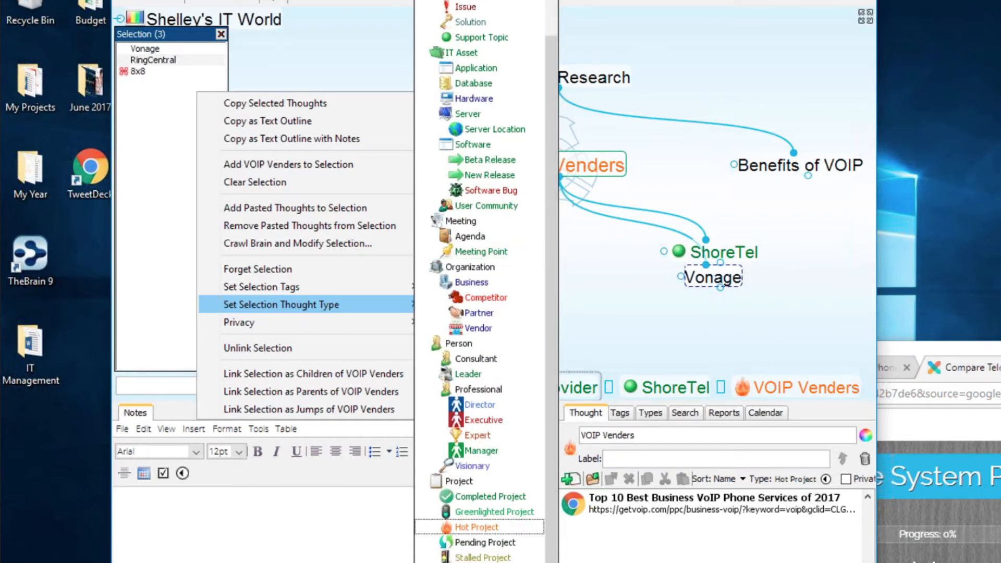
{"action": "left_click", "coordinate": [479, 562]}
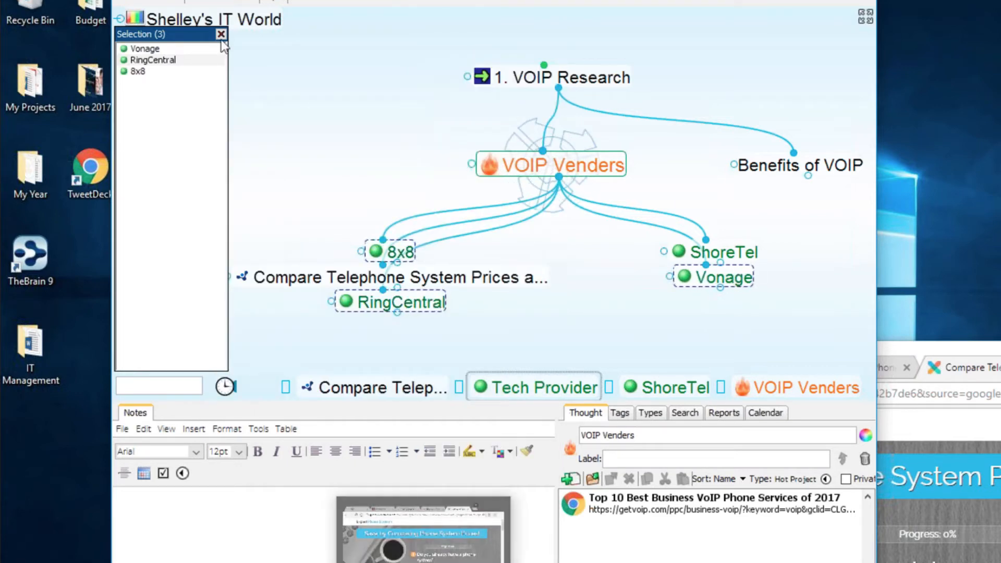
{"action": "left_click", "coordinate": [238, 39]}
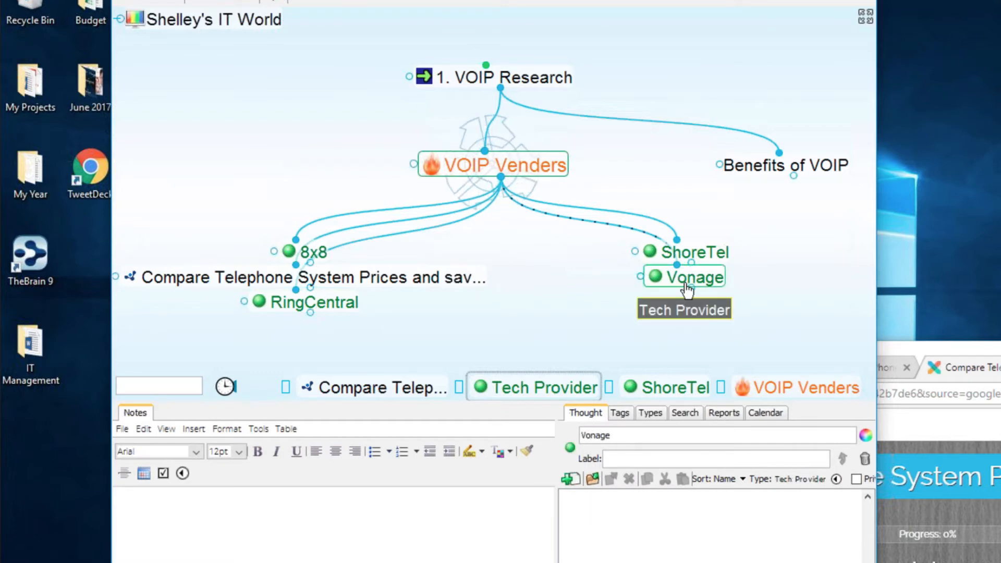
- Sort the map's child thoughts by type
{"action": "right_click", "coordinate": [269, 81]}
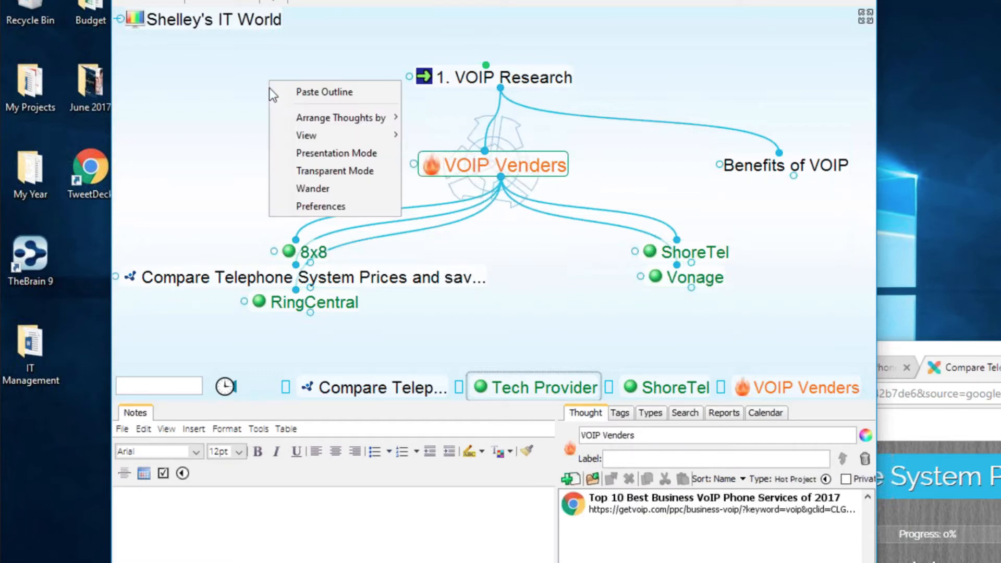
{"action": "mouse_move", "coordinate": [334, 118]}
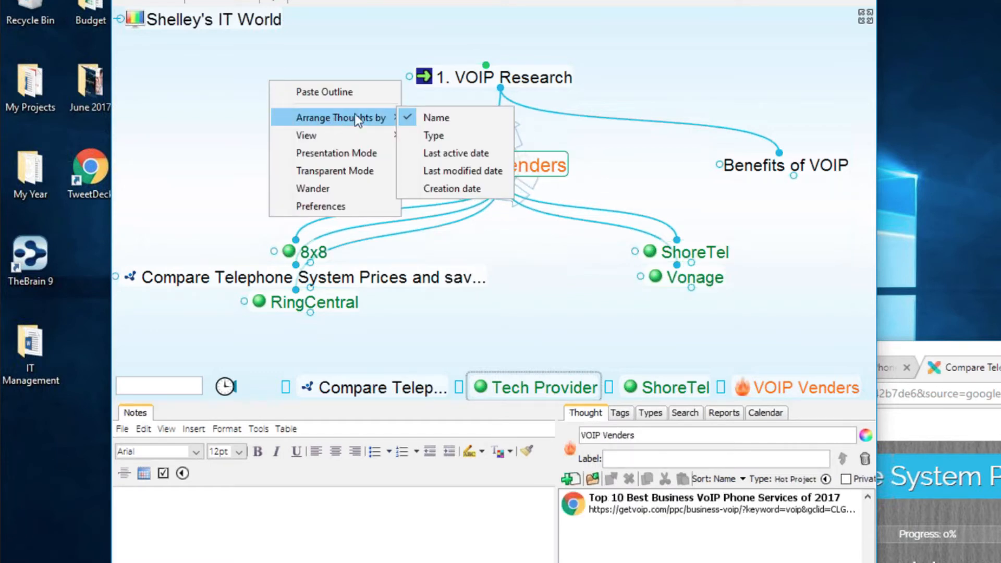
{"action": "left_click", "coordinate": [451, 134]}
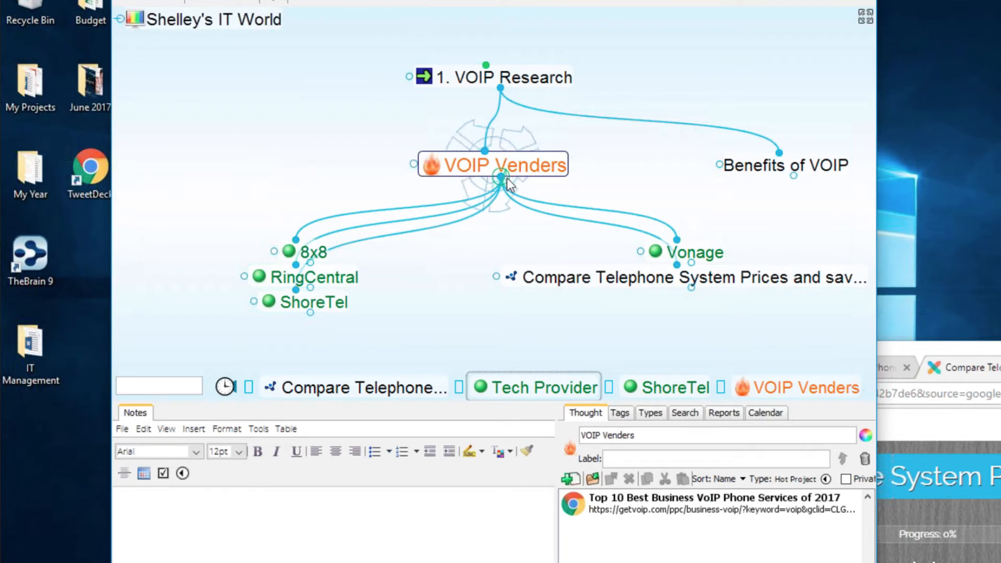
- Add a 'VOIP Risks' child under 1. VOIP Research and narrow the window to expose desktop icons
{"action": "left_click_drag", "start_coordinate": [501, 178], "coordinate": [490, 301]}
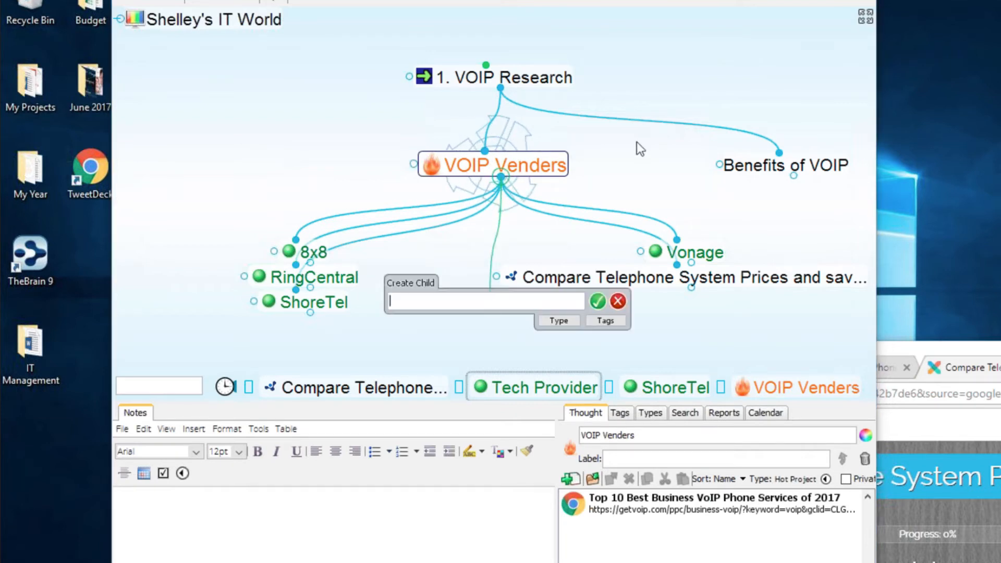
{"action": "left_click", "coordinate": [618, 300]}
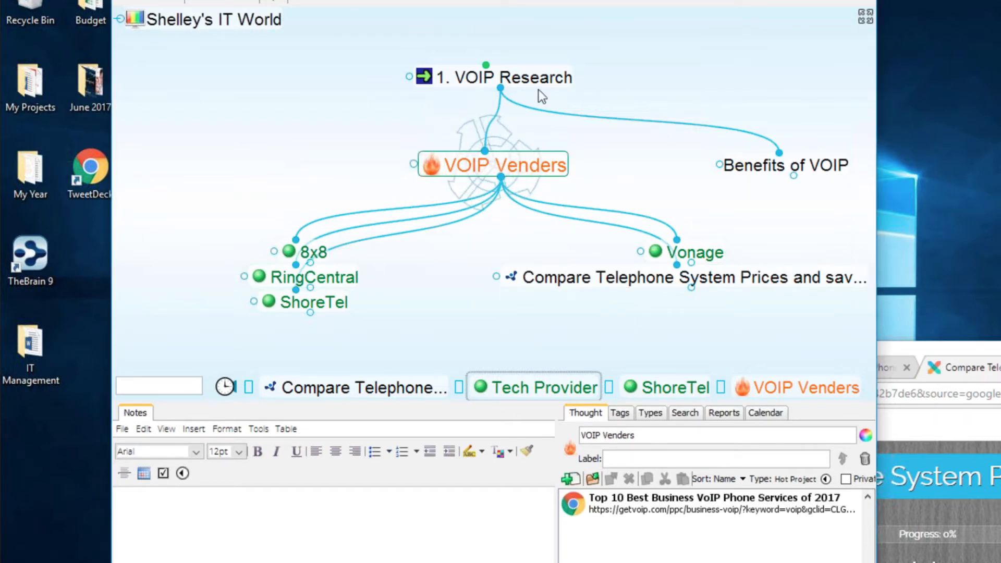
{"action": "left_click", "coordinate": [527, 81]}
{"action": "left_click_drag", "start_coordinate": [500, 180], "coordinate": [447, 292]}
{"action": "type", "text": "VOP"}
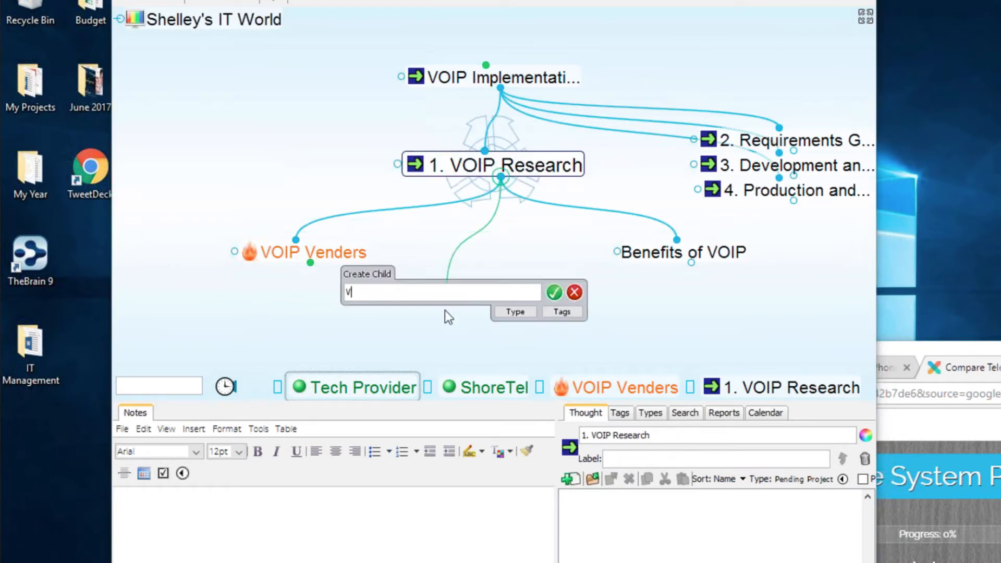
{"action": "key", "text": "BackSpace"}
{"action": "key", "text": "BackSpace"}
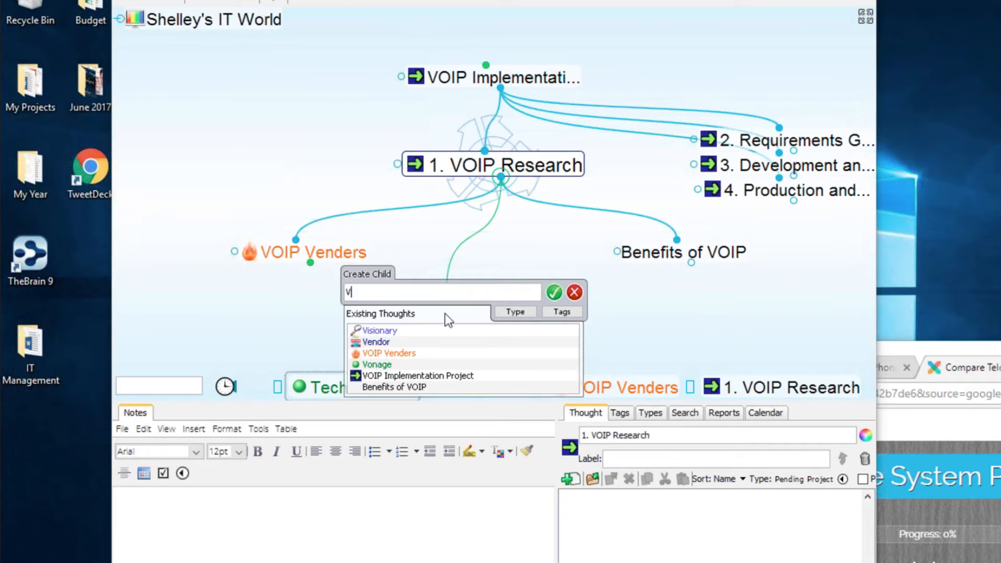
{"action": "type", "text": "OIP "}
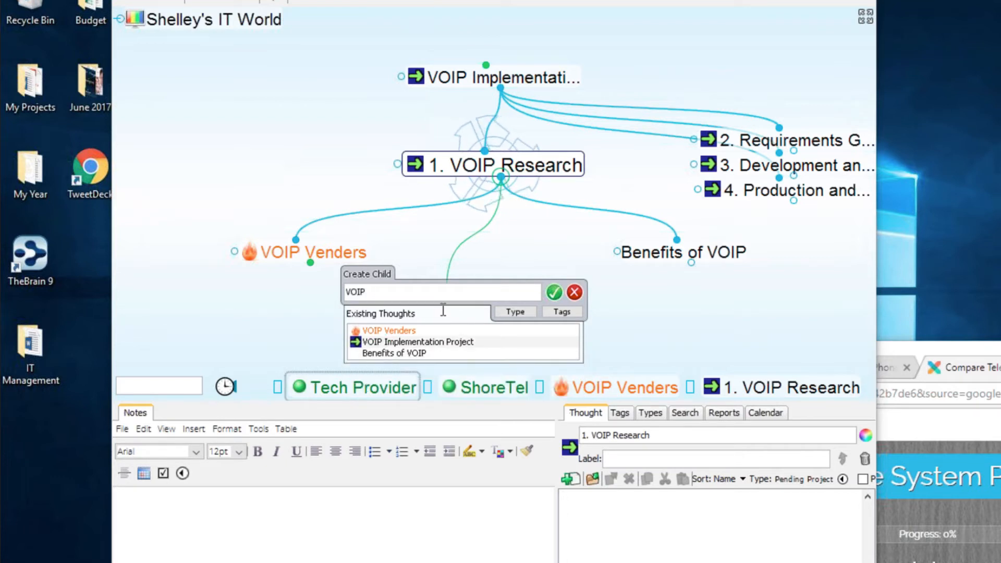
{"action": "type", "text": "Risk"}
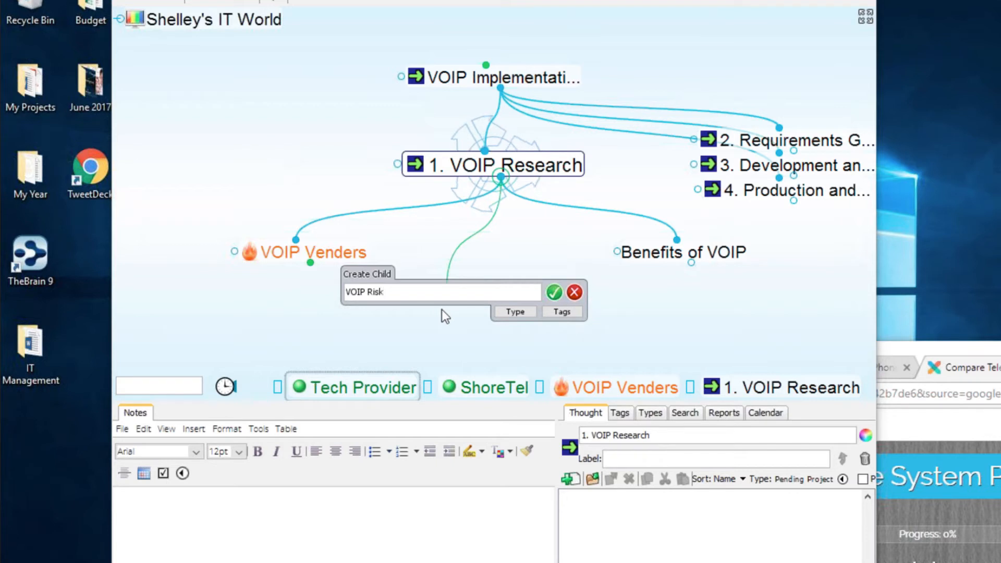
{"action": "type", "text": "s"}
{"action": "key", "text": "Return"}
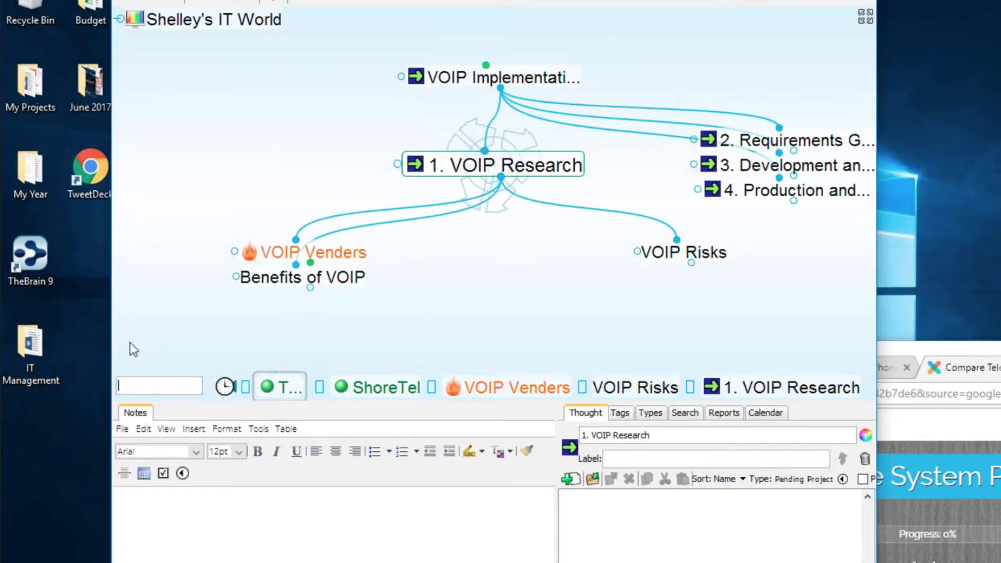
{"action": "left_click_drag", "start_coordinate": [105, 342], "coordinate": [285, 342]}
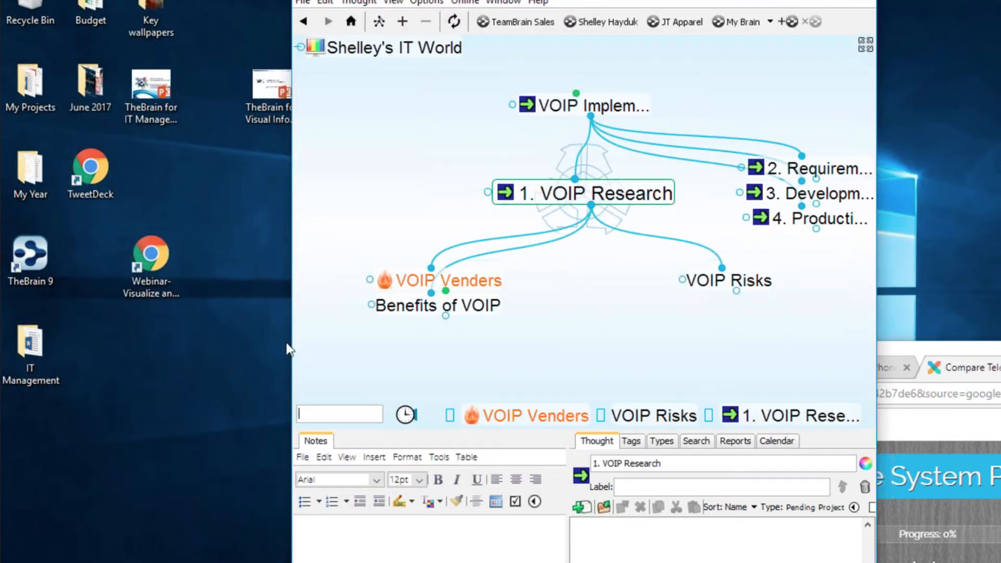
- Browse the desktop IT Management folder into VoIP and back, with Explorer placed beside the brain
{"action": "double_click", "coordinate": [42, 358]}
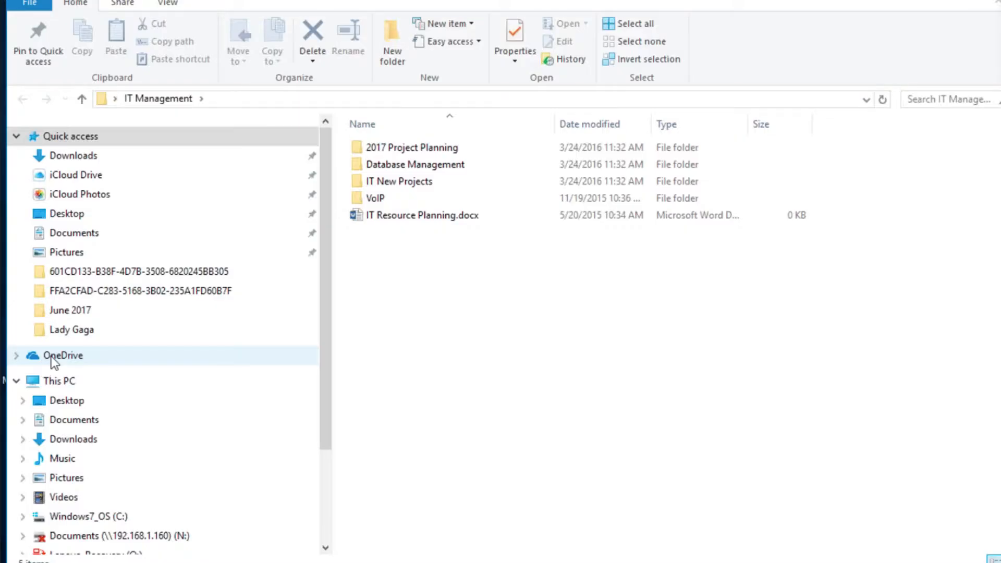
{"action": "double_click", "coordinate": [375, 198]}
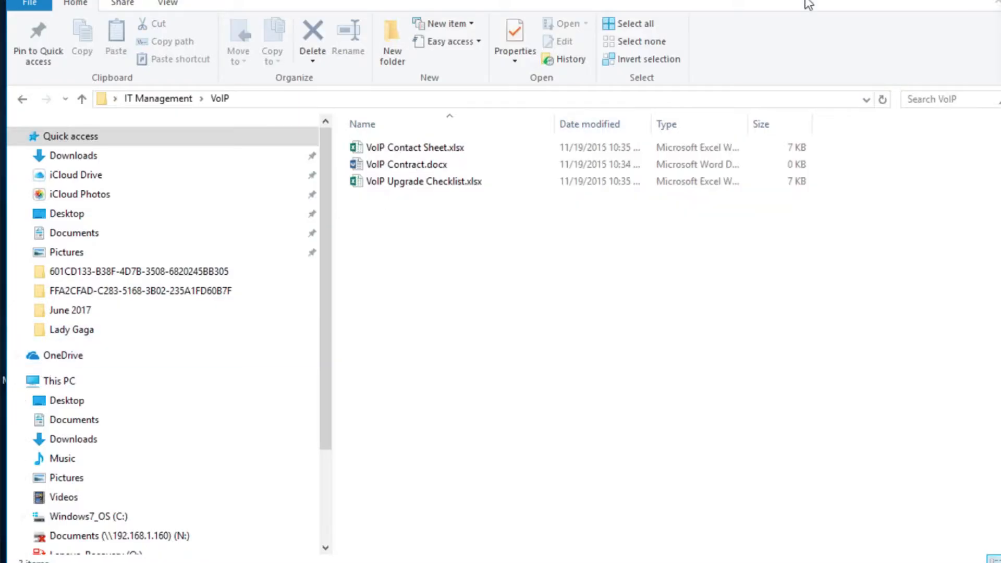
{"action": "left_click_drag", "start_coordinate": [817, 97], "coordinate": [568, 97]}
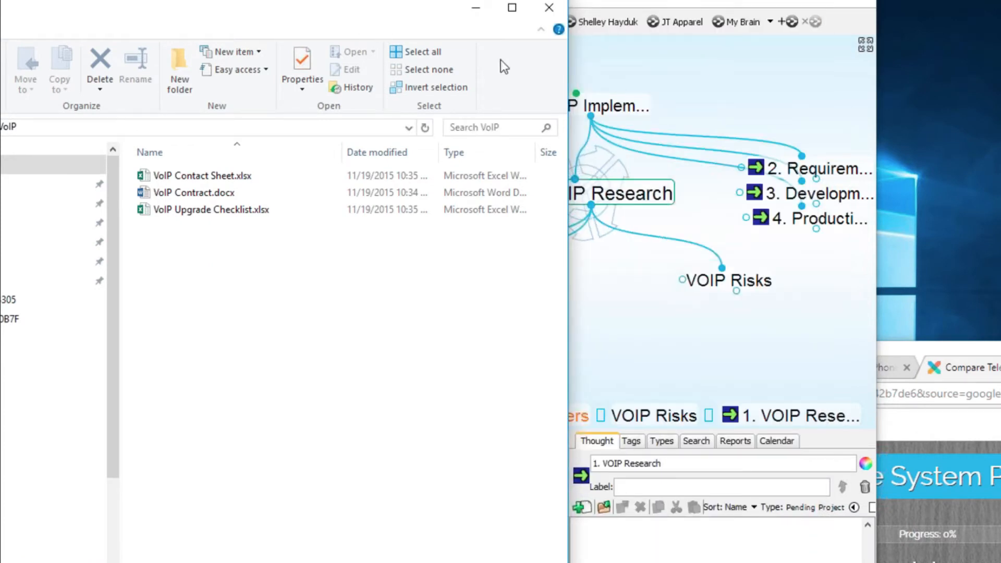
{"action": "left_click", "coordinate": [689, 3]}
{"action": "left_click", "coordinate": [220, 22]}
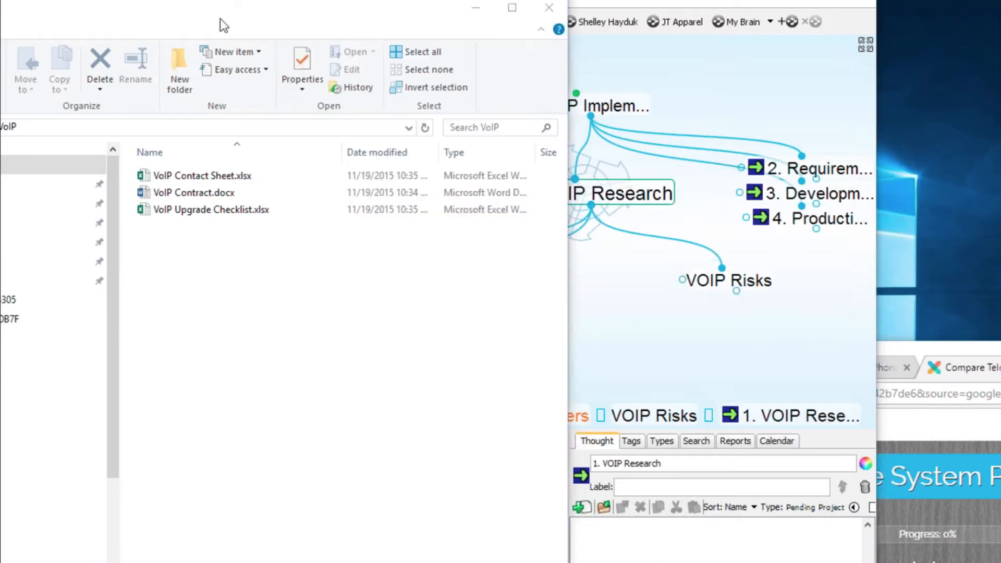
{"action": "left_click_drag", "start_coordinate": [224, 19], "coordinate": [433, 42]}
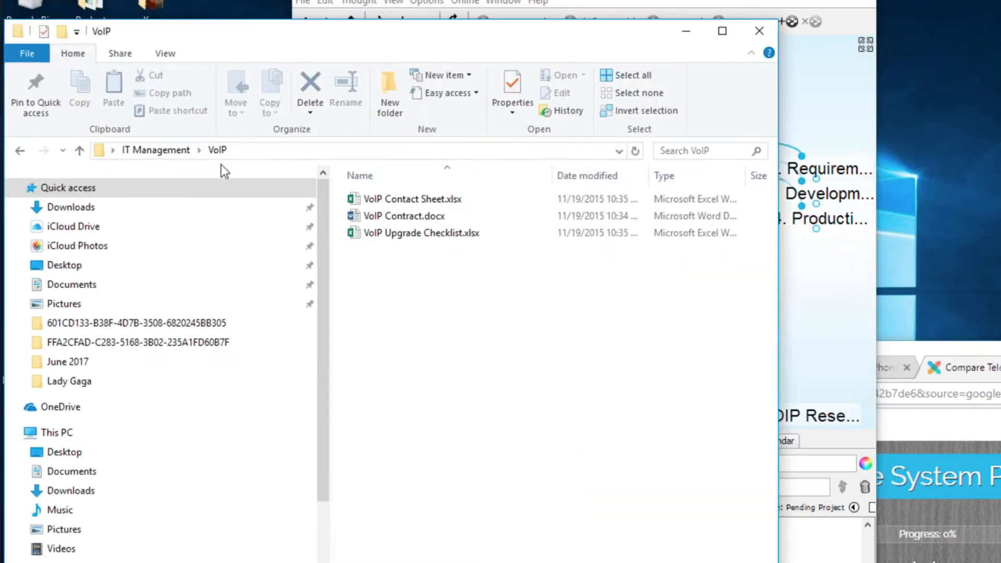
{"action": "left_click", "coordinate": [80, 154]}
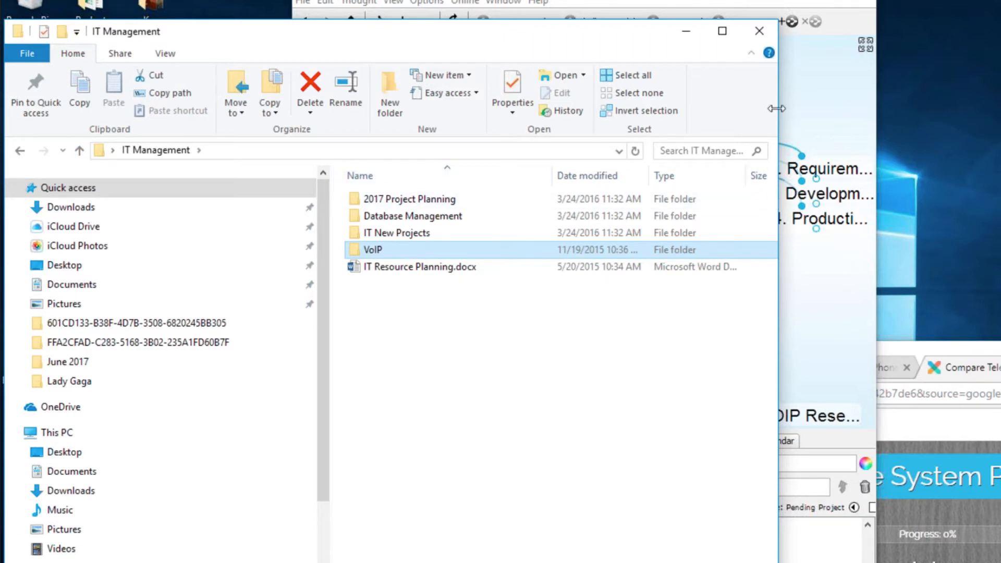
- Drop the VoIP folder onto 1. VOIP Research and check the new VoIP thought
{"action": "left_click_drag", "start_coordinate": [778, 94], "coordinate": [386, 93]}
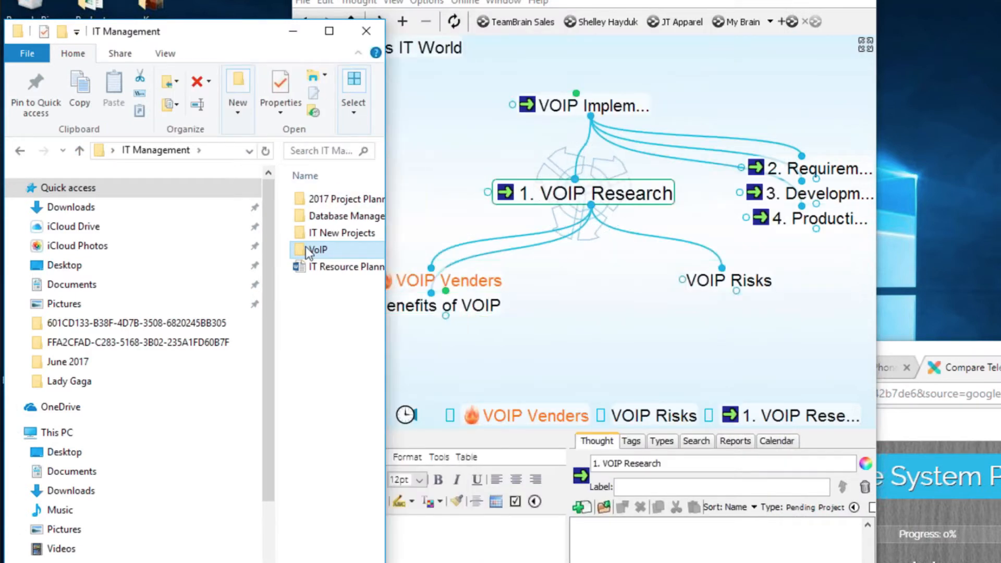
{"action": "left_click_drag", "start_coordinate": [325, 246], "coordinate": [600, 297]}
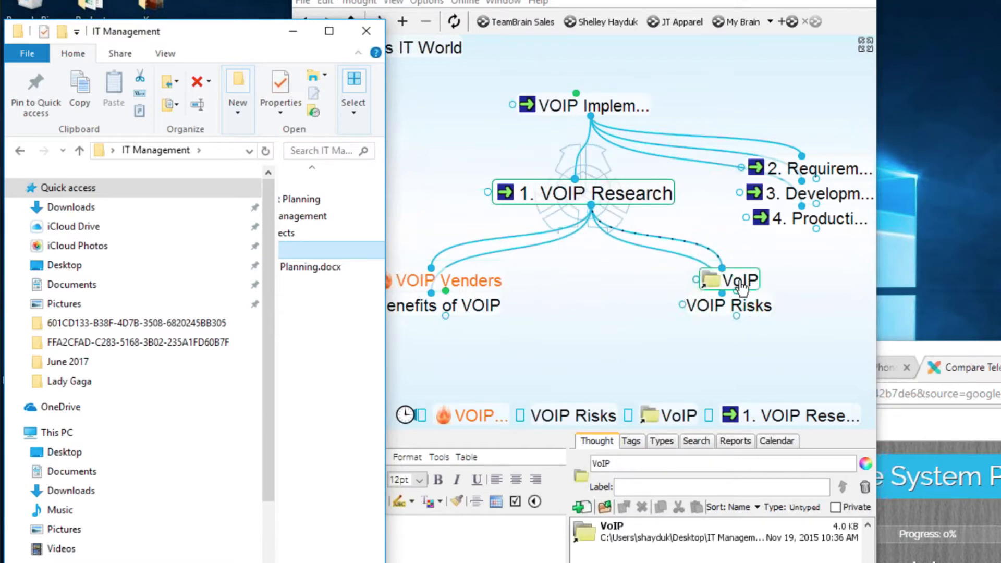
{"action": "left_click_drag", "start_coordinate": [714, 281], "coordinate": [624, 117]}
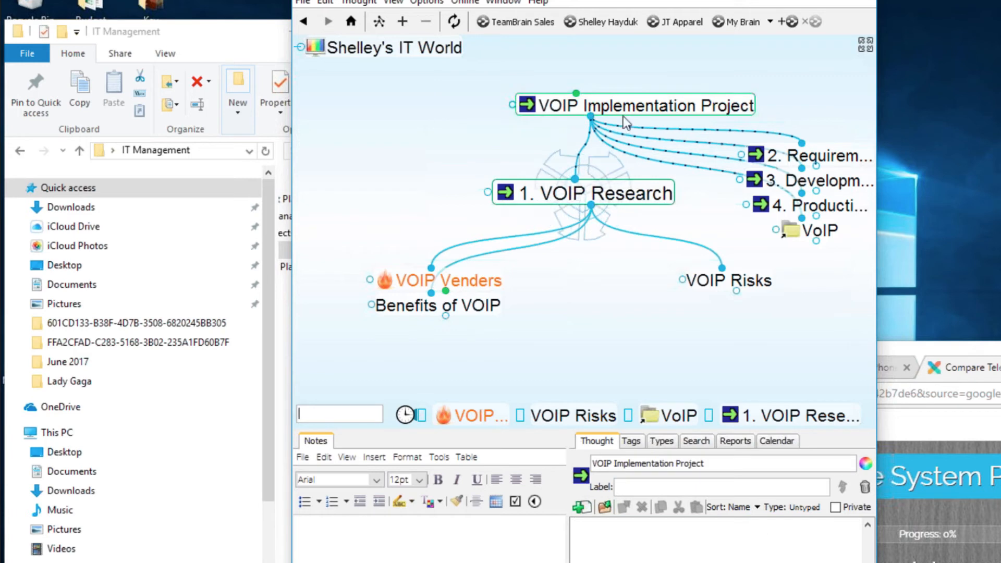
{"action": "left_click", "coordinate": [623, 116]}
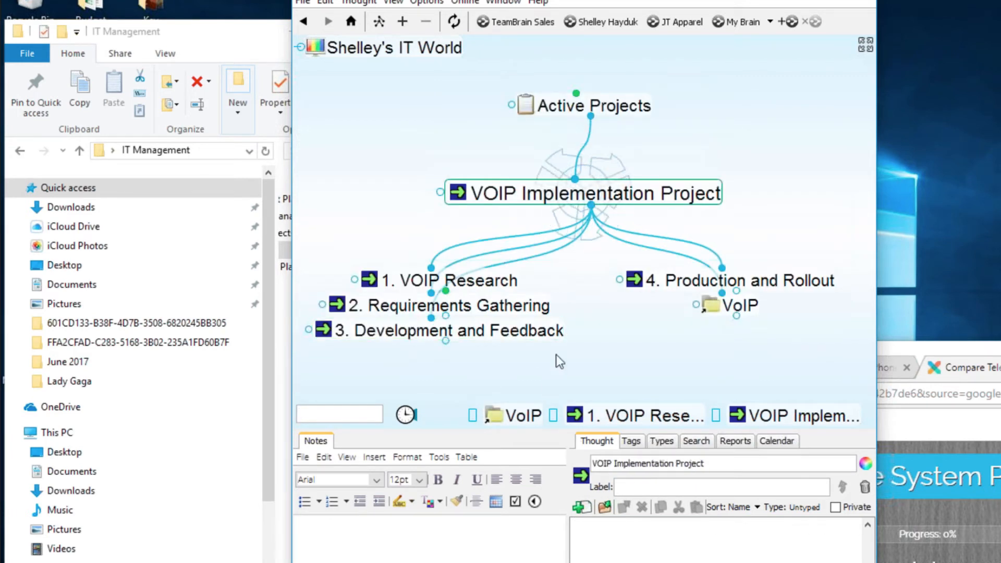
{"action": "left_click", "coordinate": [520, 288]}
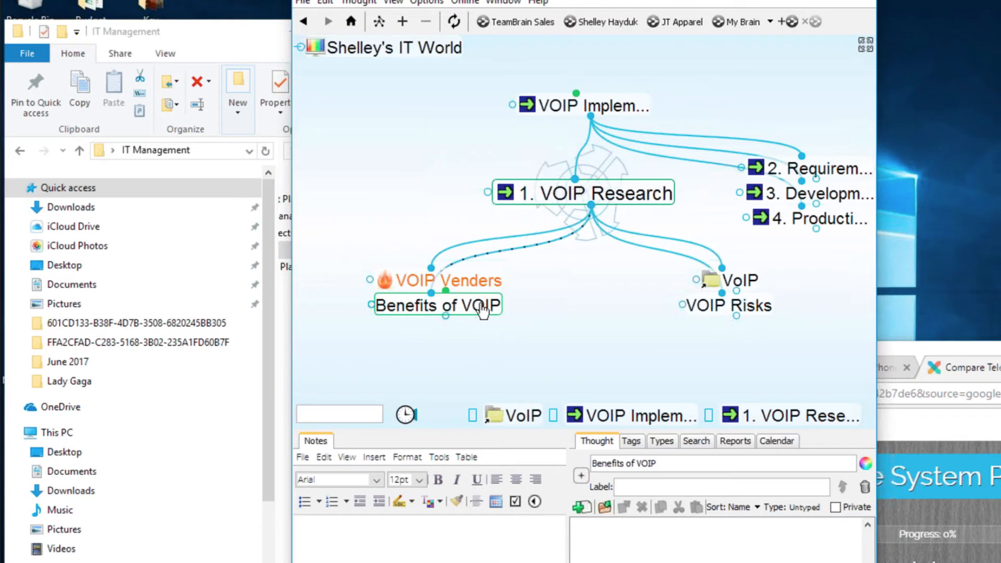
{"action": "left_click", "coordinate": [717, 283]}
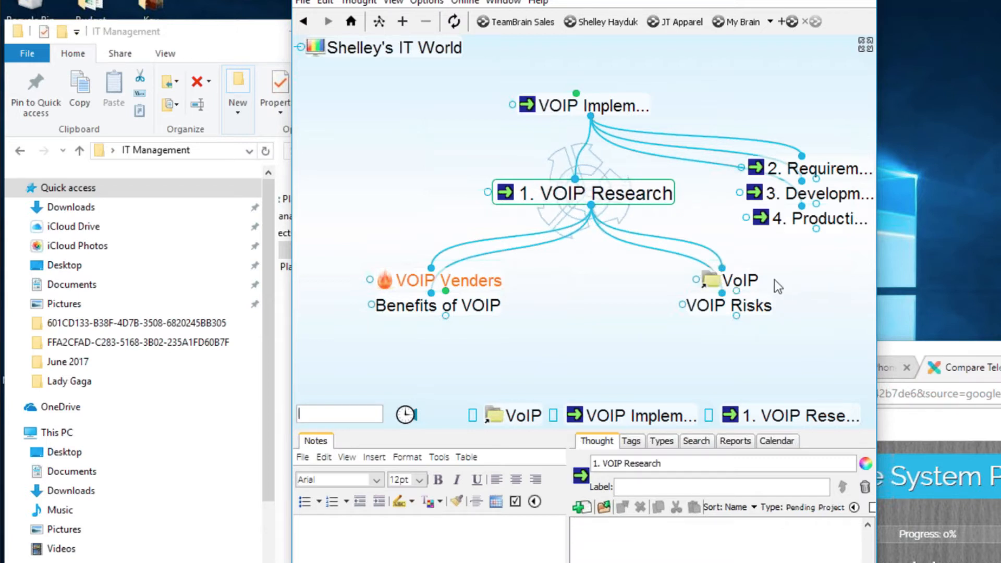
- Move the folder window right and widen it to show more columns
{"action": "left_click", "coordinate": [226, 50]}
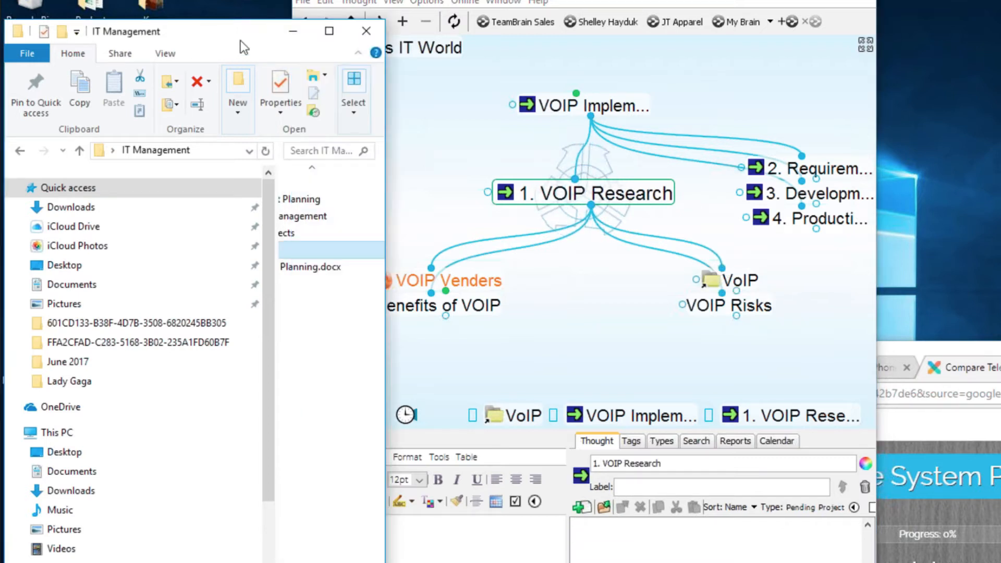
{"action": "left_click_drag", "start_coordinate": [240, 40], "coordinate": [444, 48]}
{"action": "left_click_drag", "start_coordinate": [554, 224], "coordinate": [871, 234]}
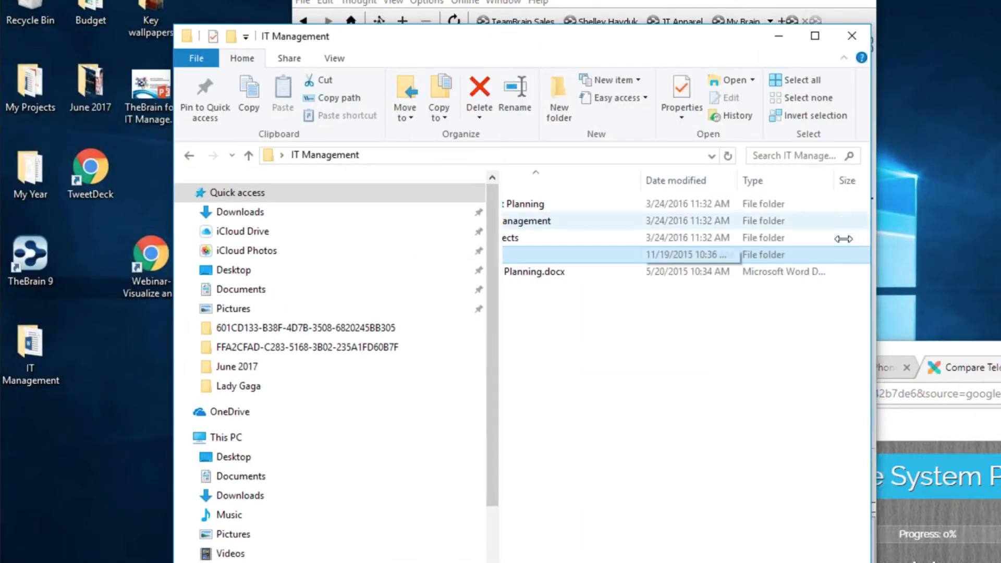
- Minimise the folder window and forget the VoIP thought under 1. VOIP Research
{"action": "left_click", "coordinate": [915, 205]}
{"action": "left_click", "coordinate": [624, 50]}
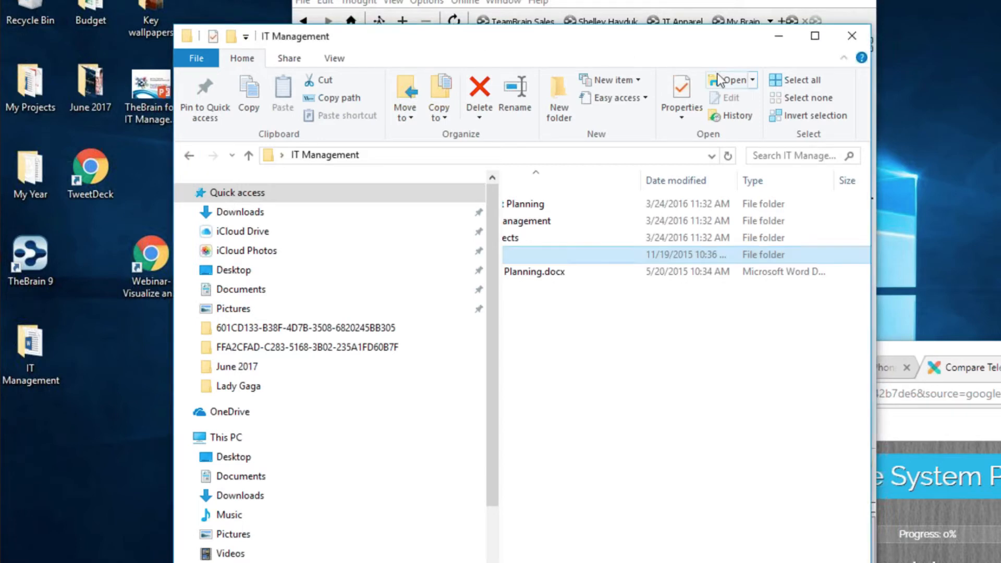
{"action": "left_click", "coordinate": [783, 40]}
{"action": "right_click", "coordinate": [725, 282]}
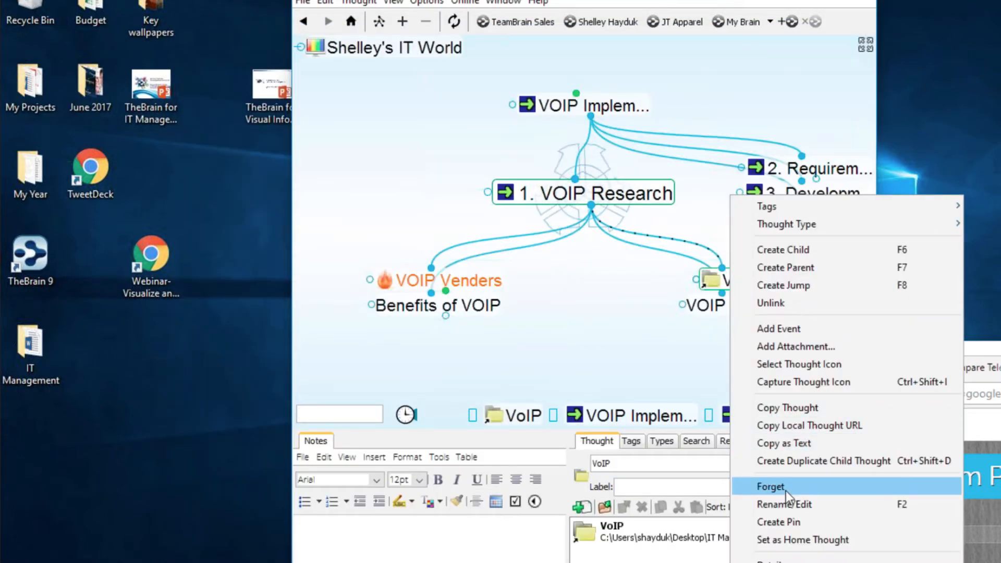
{"action": "left_click", "coordinate": [610, 323]}
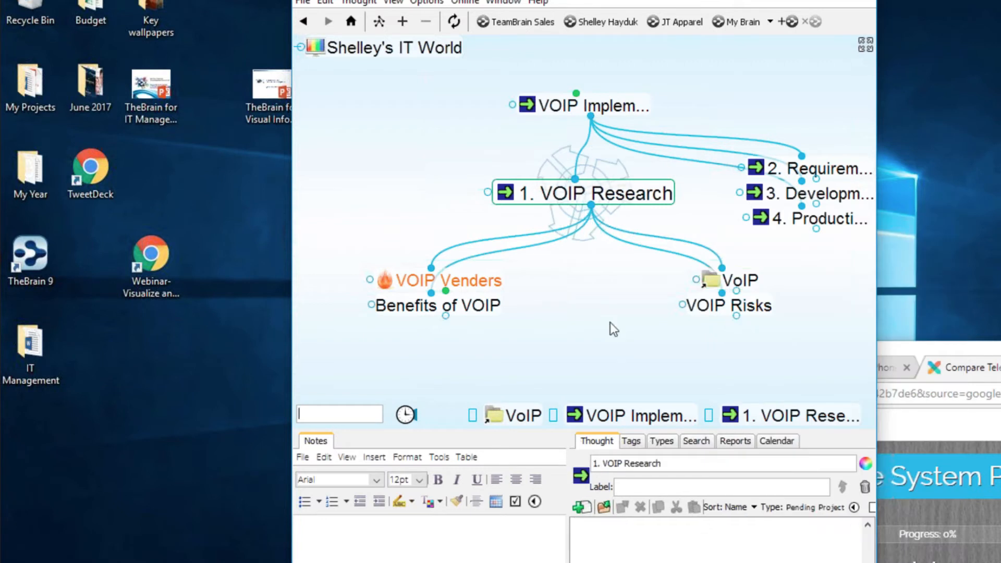
{"action": "left_click", "coordinate": [754, 282]}
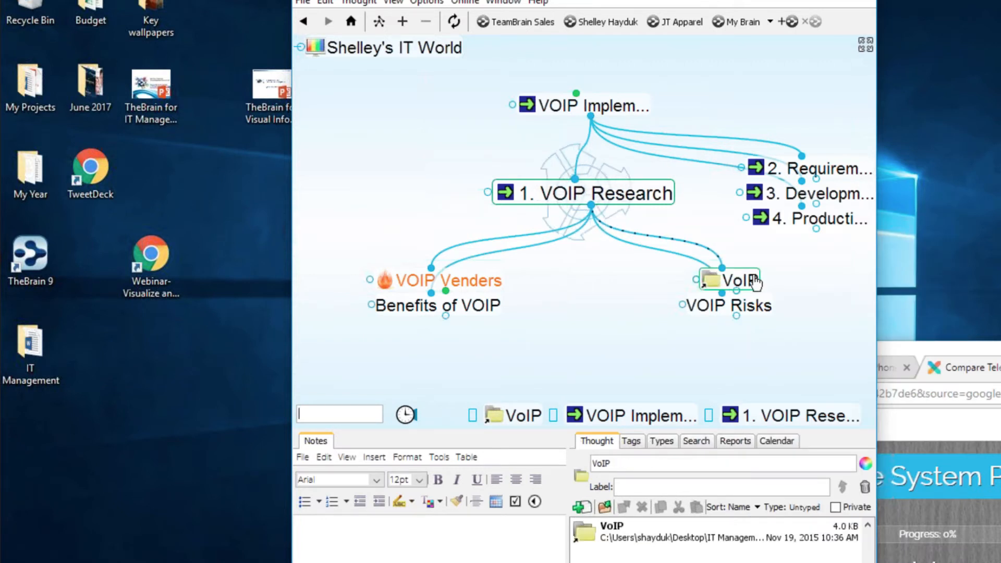
{"action": "right_click", "coordinate": [755, 282]}
{"action": "left_click", "coordinate": [804, 486]}
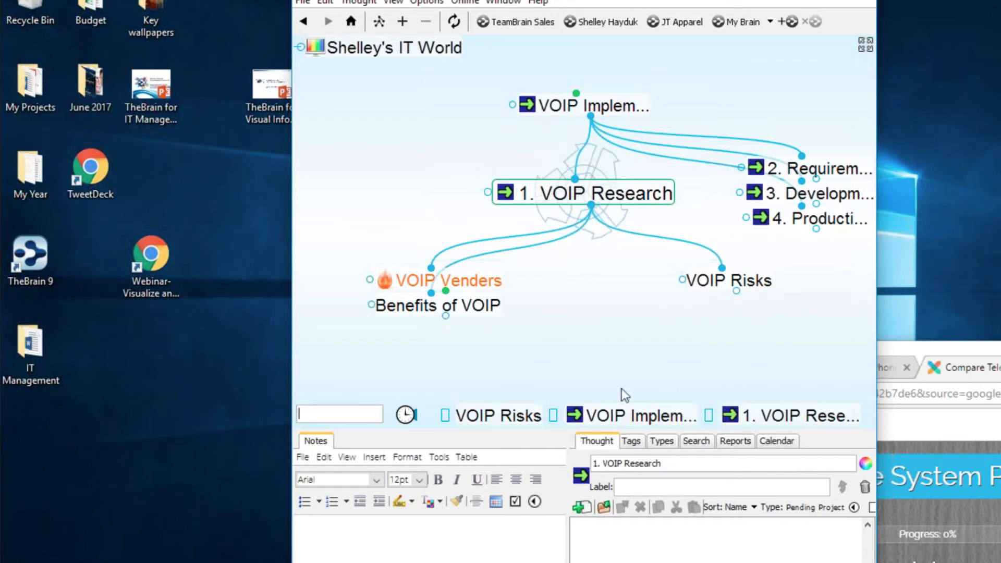
- Navigate up through VOIP Implementation Project and Active Projects to Shelley's IT World
{"action": "left_click", "coordinate": [624, 111]}
{"action": "left_click", "coordinate": [624, 111]}
{"action": "left_click", "coordinate": [623, 107]}
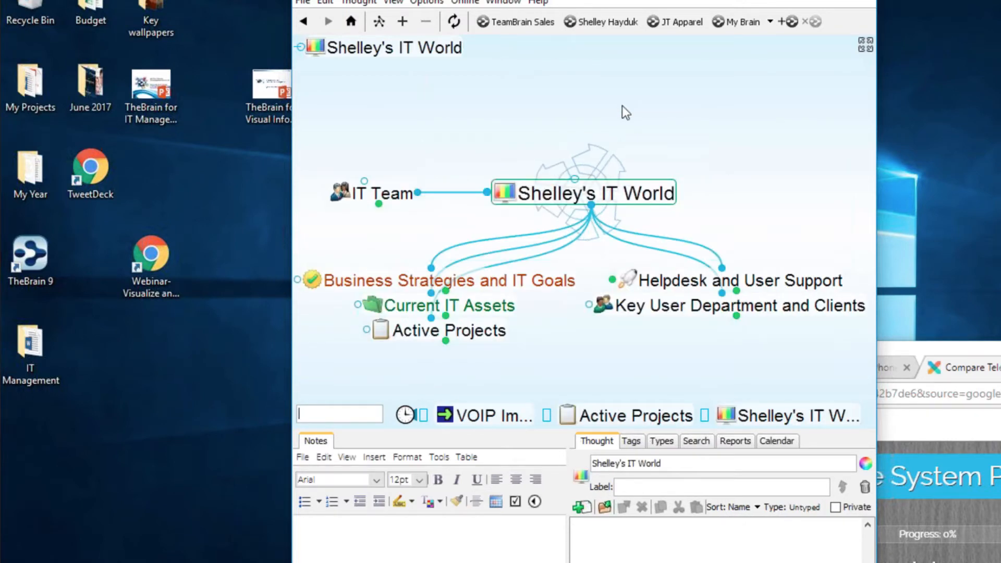
- Import the desktop IT Management folder with its directories and files into the brain
{"action": "left_click", "coordinate": [14, 344]}
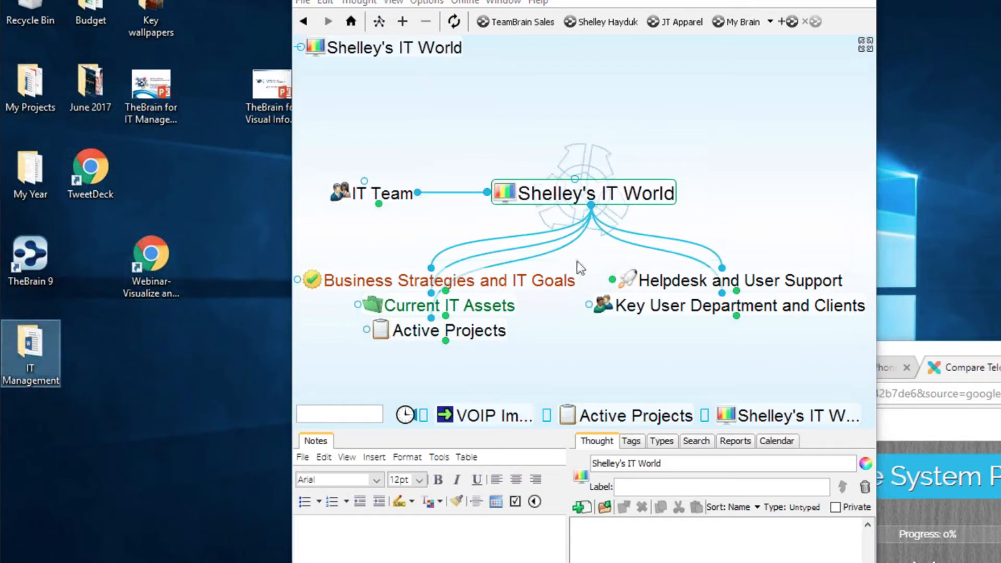
{"action": "left_click", "coordinate": [292, 3]}
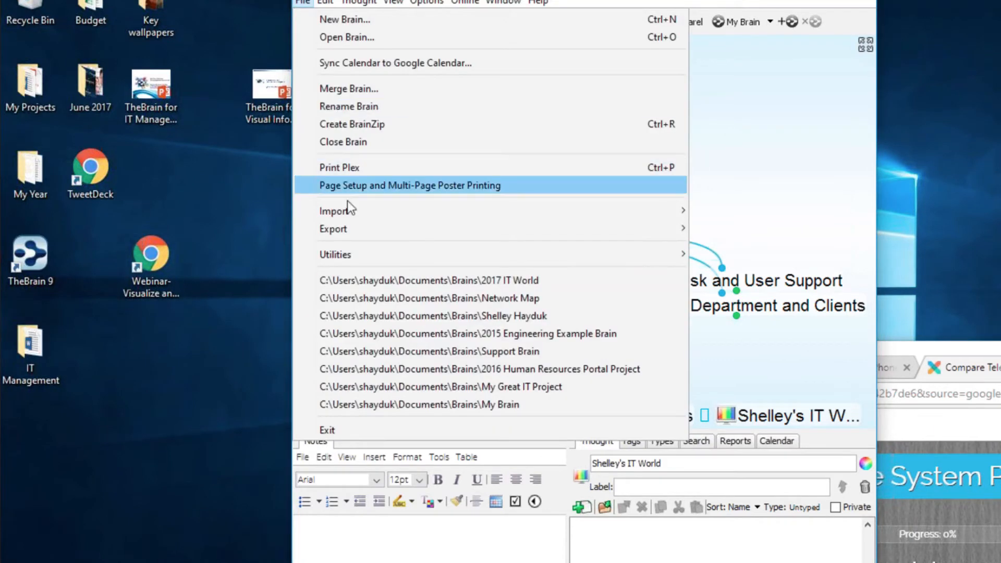
{"action": "mouse_move", "coordinate": [647, 222]}
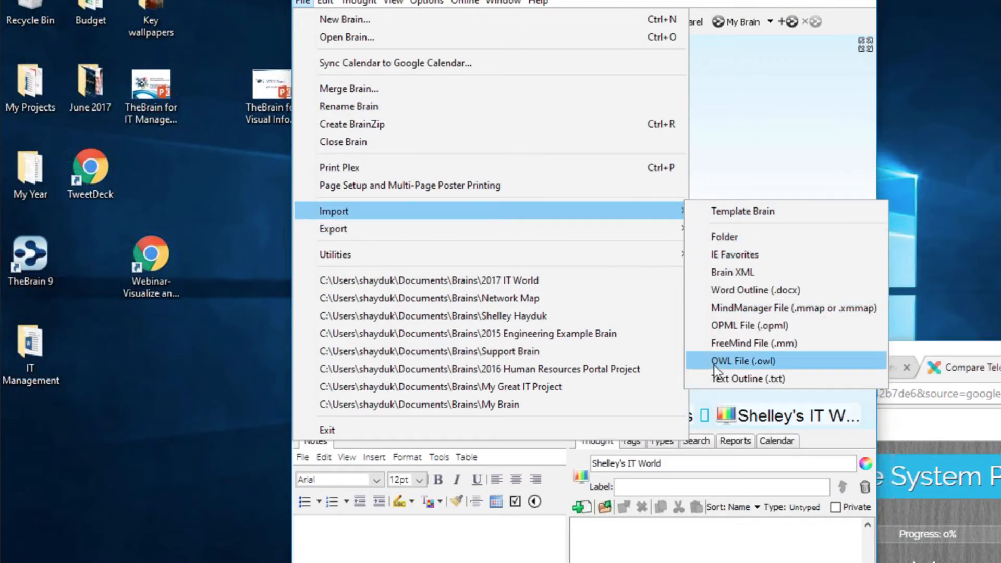
{"action": "left_click", "coordinate": [740, 238]}
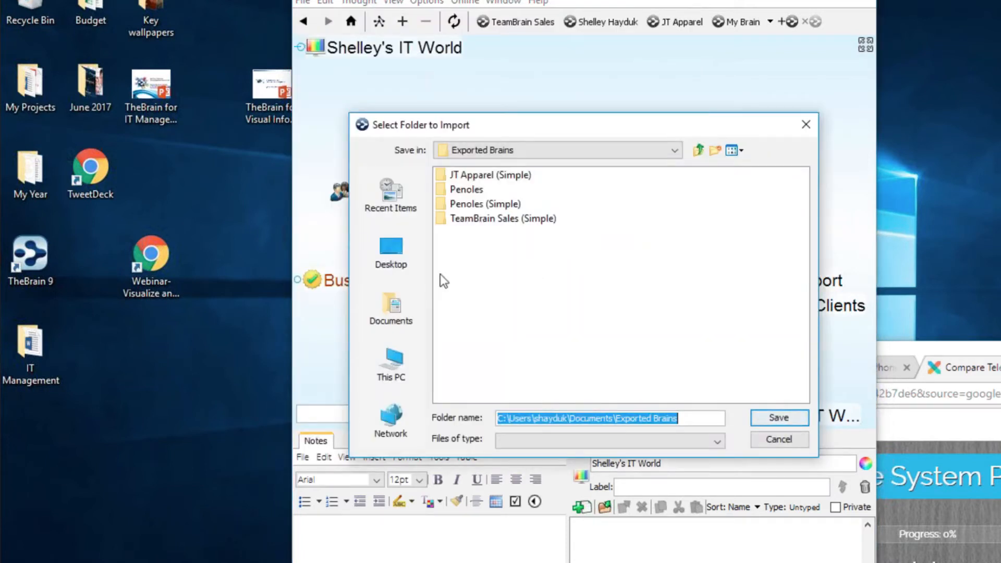
{"action": "left_click", "coordinate": [390, 250]}
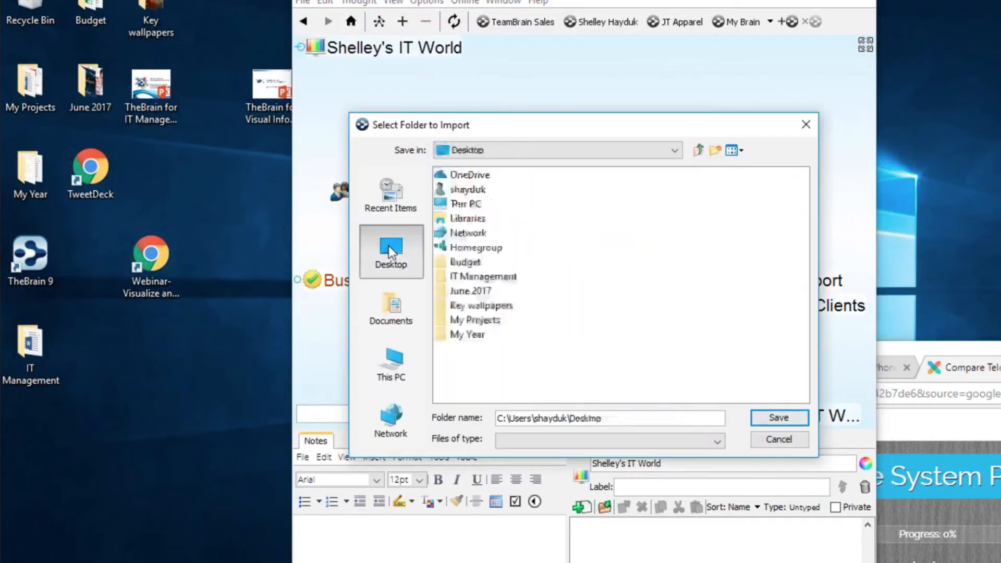
{"action": "left_click", "coordinate": [512, 283]}
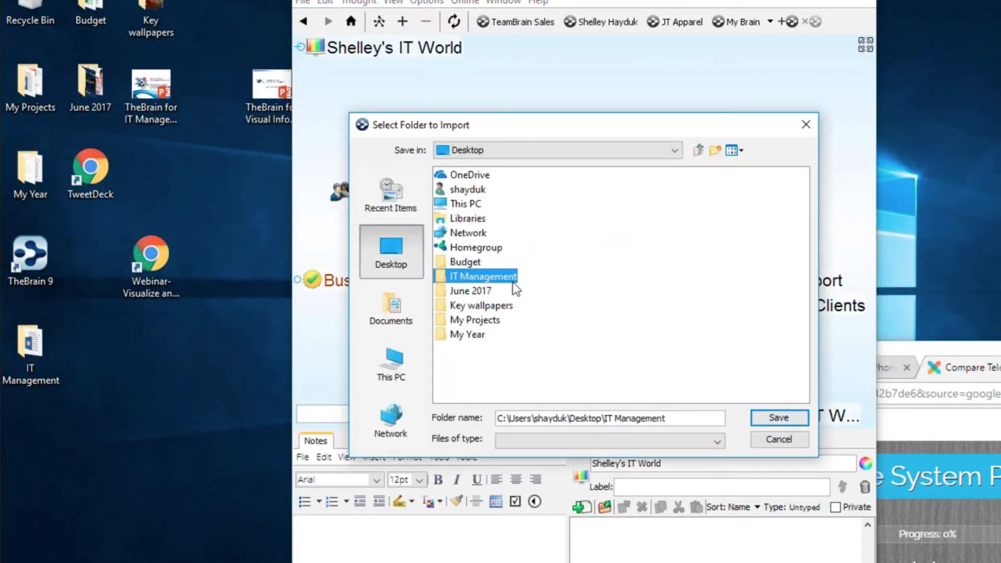
{"action": "left_click", "coordinate": [784, 418]}
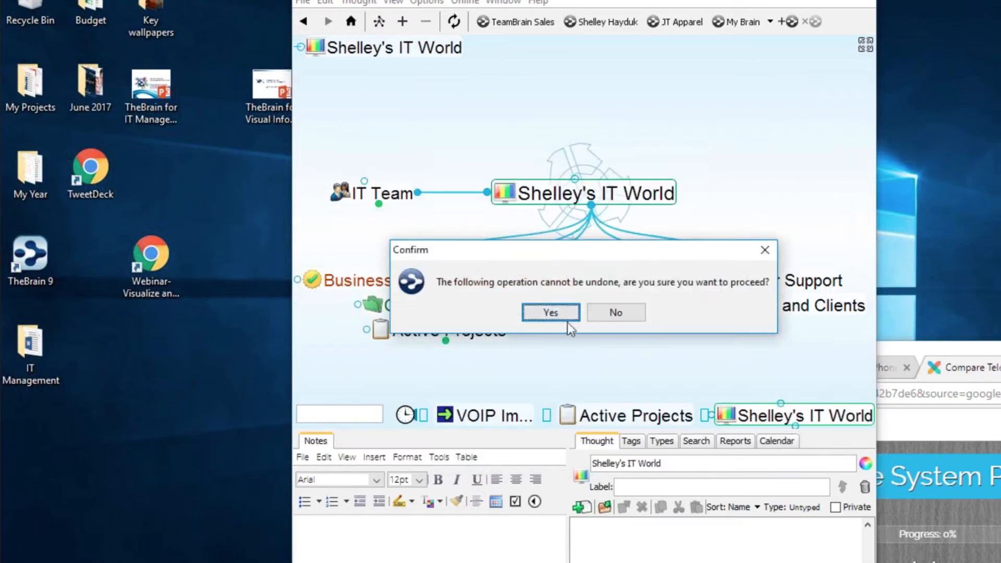
{"action": "left_click", "coordinate": [562, 314]}
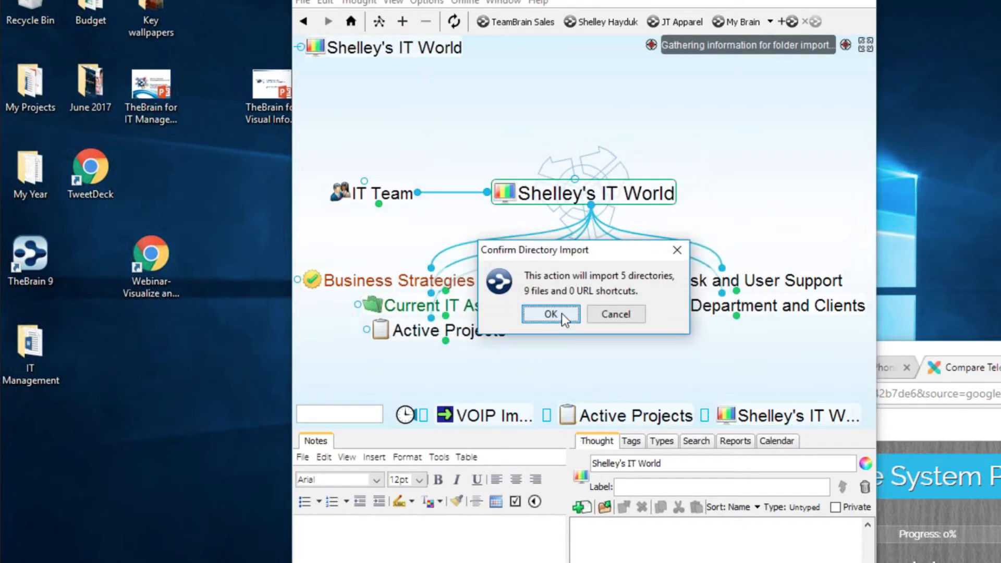
{"action": "left_click", "coordinate": [562, 314]}
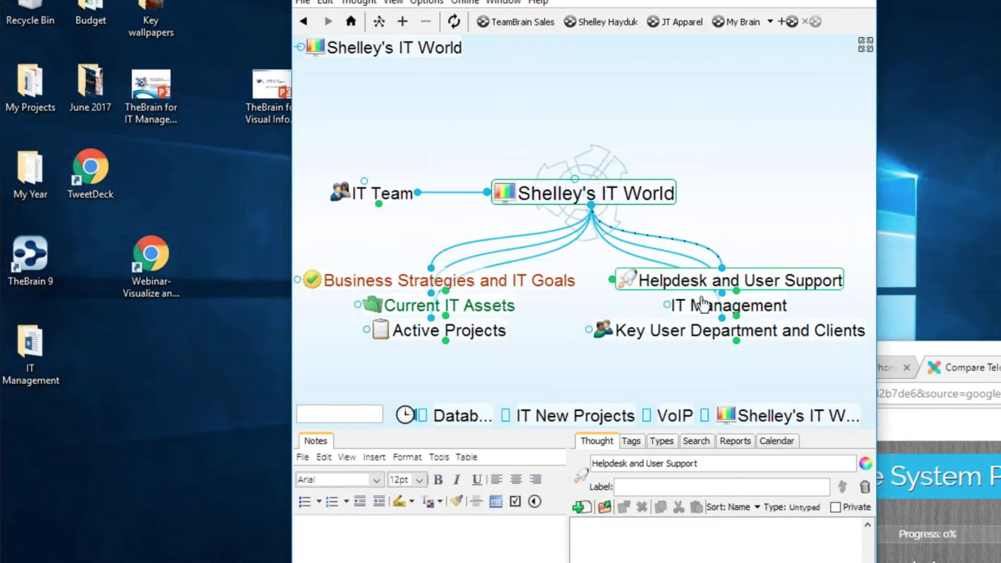
- Make IT Management the central thought and widen the brain window
{"action": "left_click", "coordinate": [703, 305]}
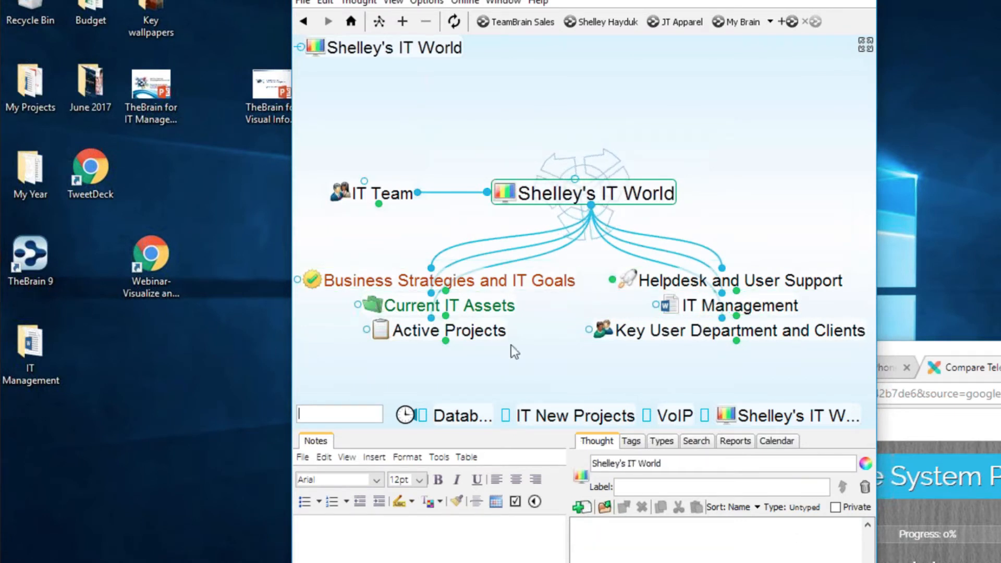
{"action": "left_click", "coordinate": [755, 306]}
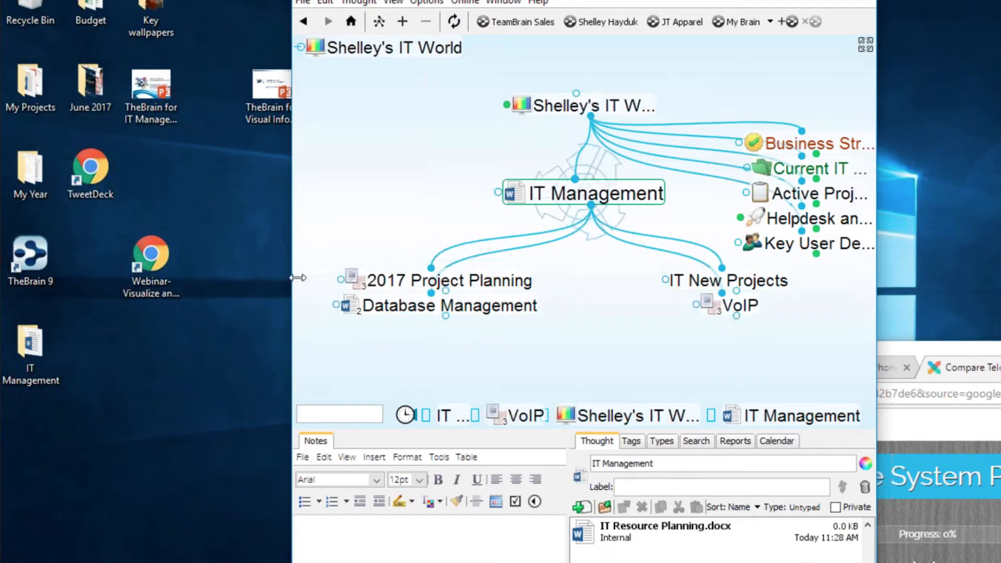
{"action": "left_click_drag", "start_coordinate": [287, 273], "coordinate": [43, 268]}
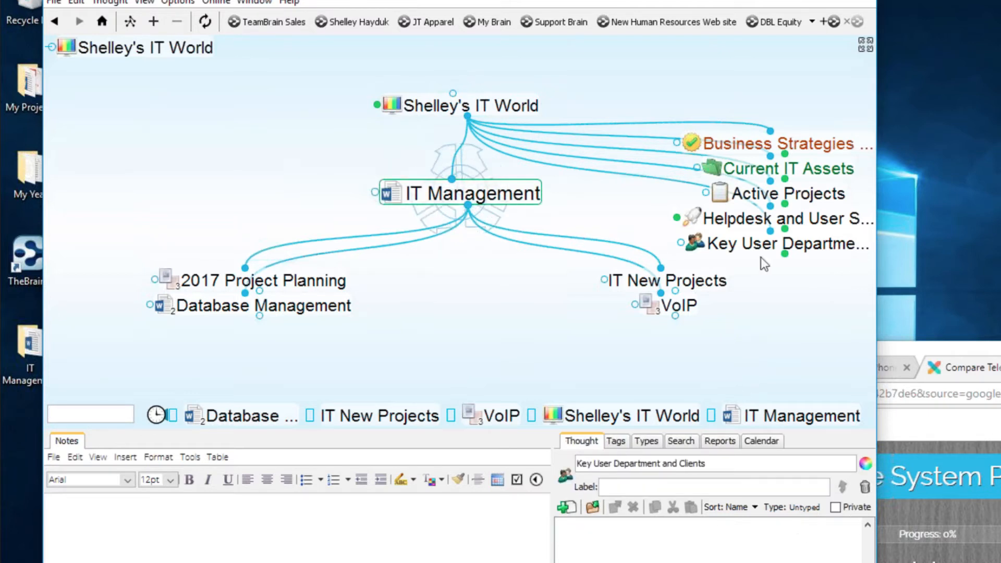
- Select Business Strategies and IT Goals, eight research sites and Business Processes, then forget all eleven
{"action": "left_click", "coordinate": [832, 149]}
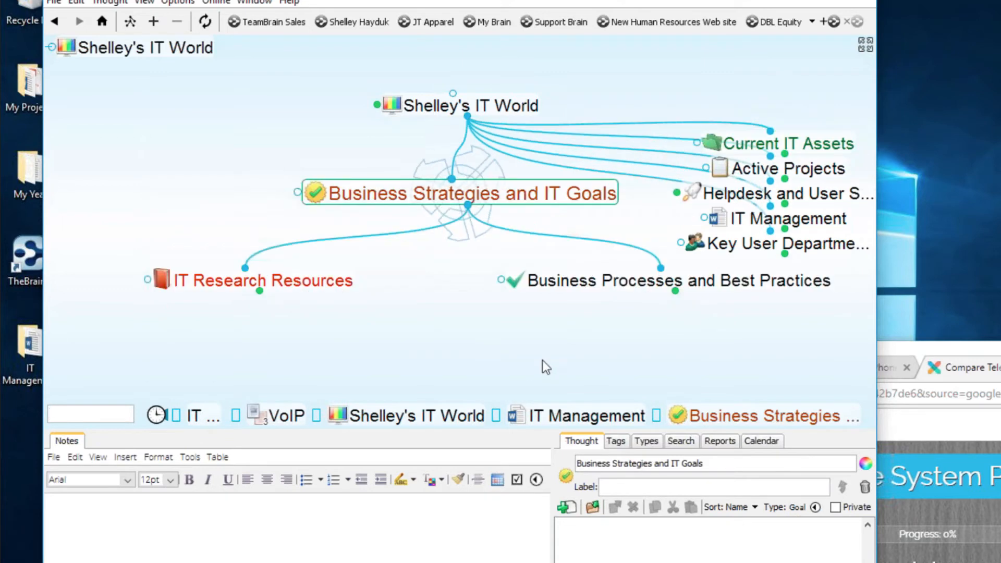
{"action": "left_click", "coordinate": [368, 279]}
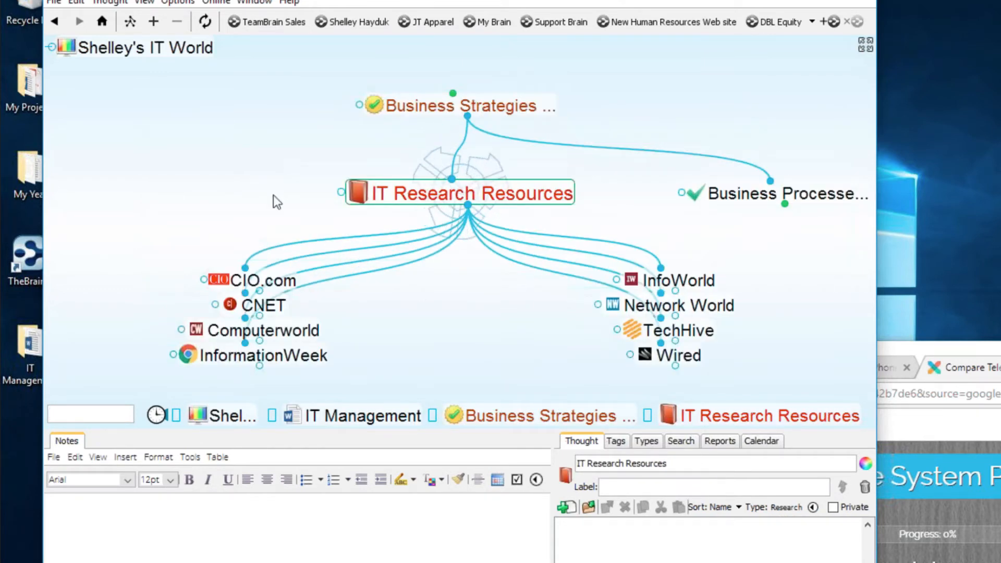
{"action": "left_click", "coordinate": [468, 208]}
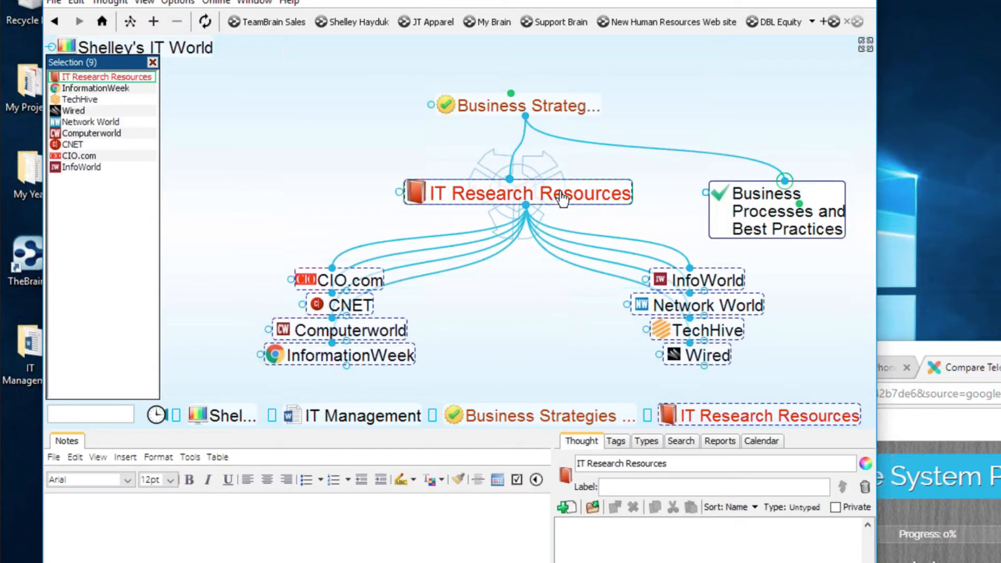
{"action": "left_click", "coordinate": [803, 201]}
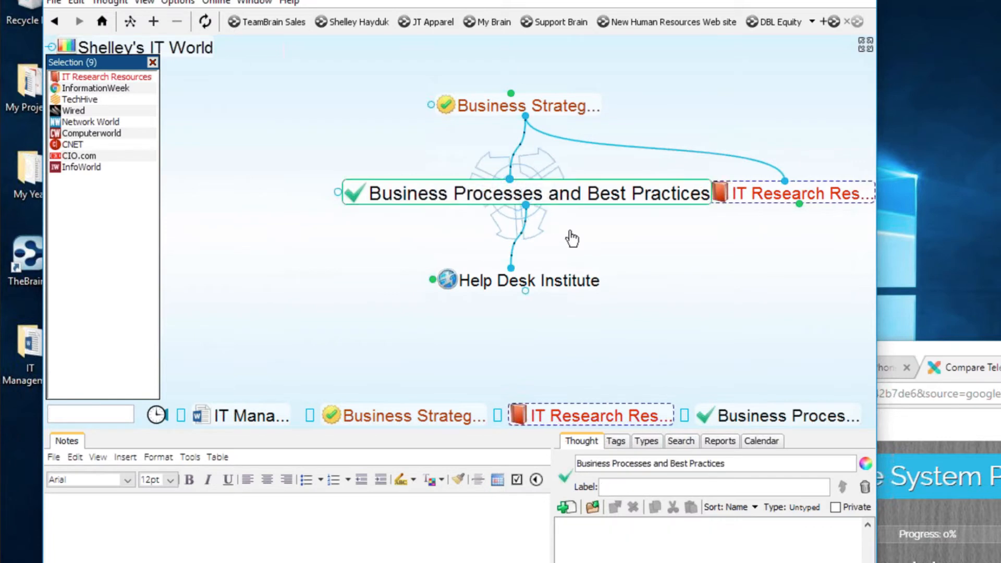
{"action": "left_click", "coordinate": [547, 196], "text": "ctrl"}
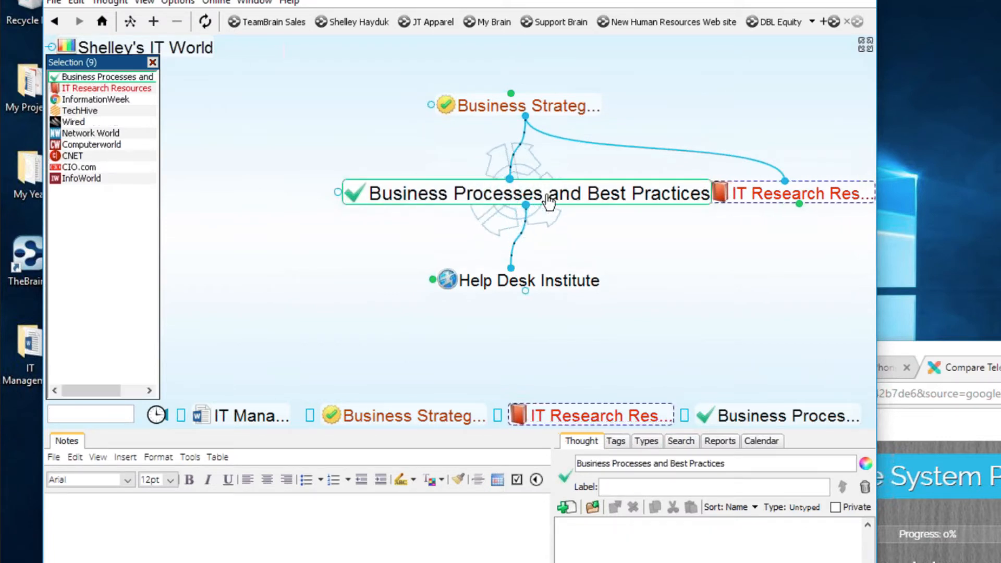
{"action": "left_click", "coordinate": [555, 107]}
{"action": "left_click", "coordinate": [521, 199], "text": "ctrl"}
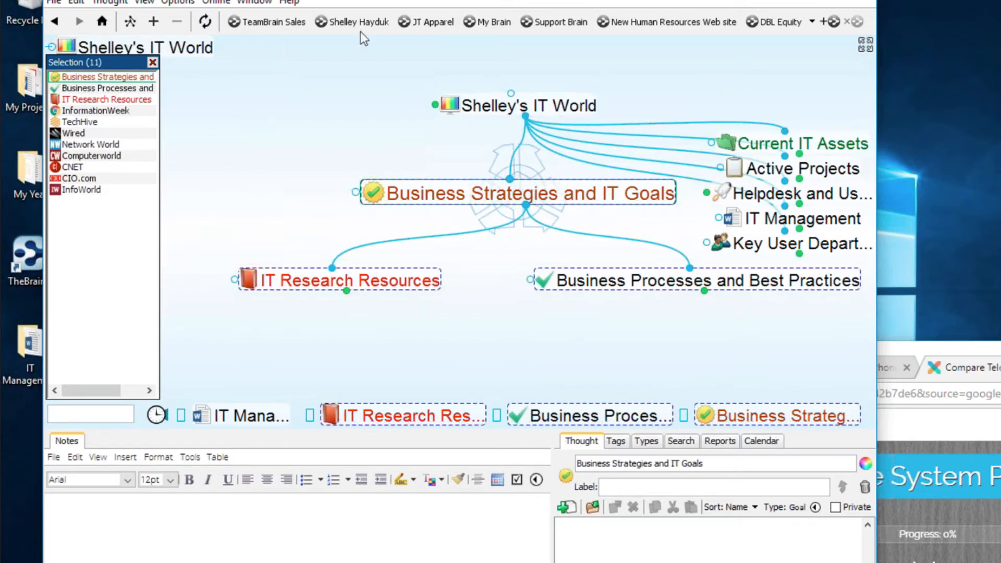
{"action": "right_click", "coordinate": [78, 238]}
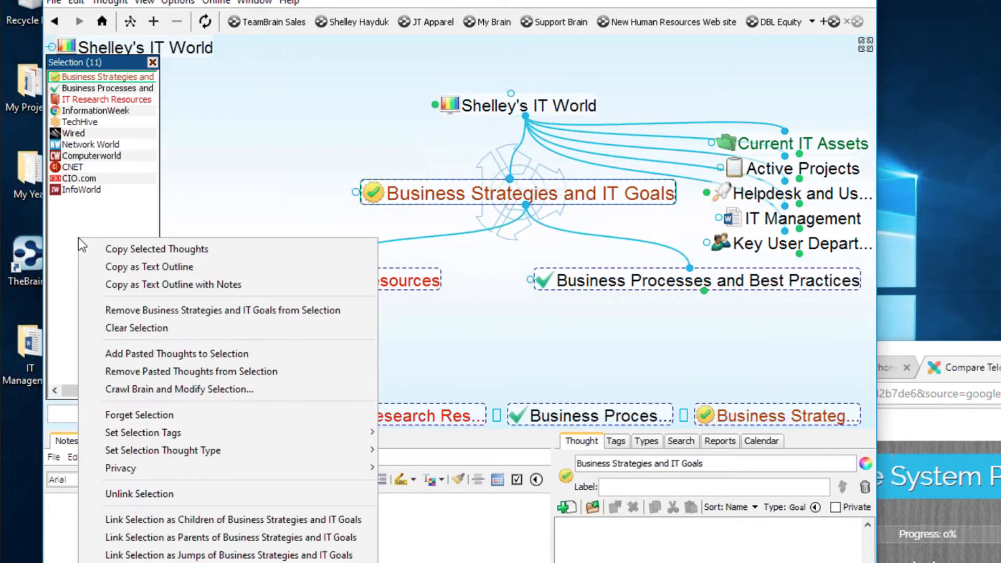
{"action": "left_click", "coordinate": [154, 416]}
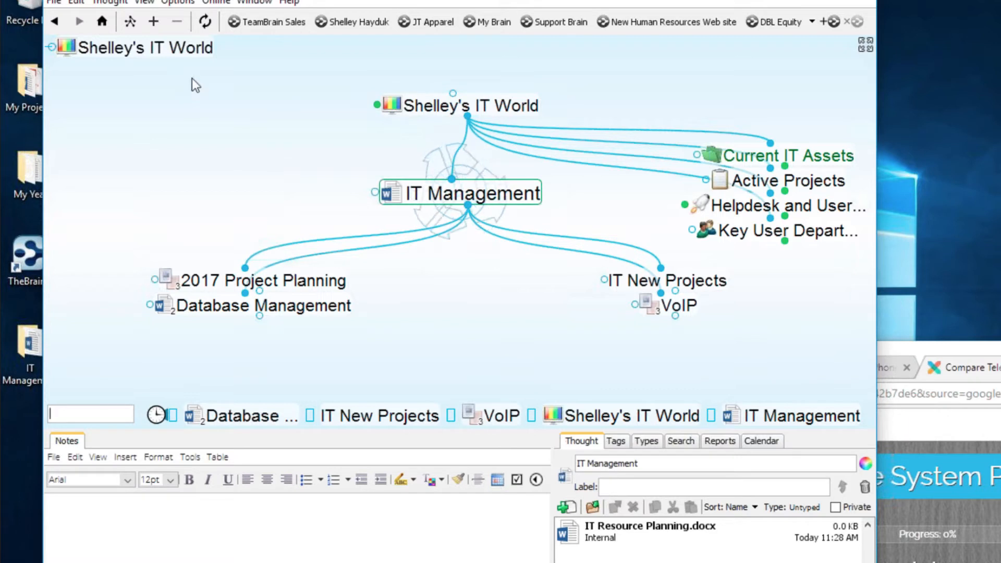
- Show the forgotten thoughts list and preview IT Research Resources among them
{"action": "left_click", "coordinate": [187, 2]}
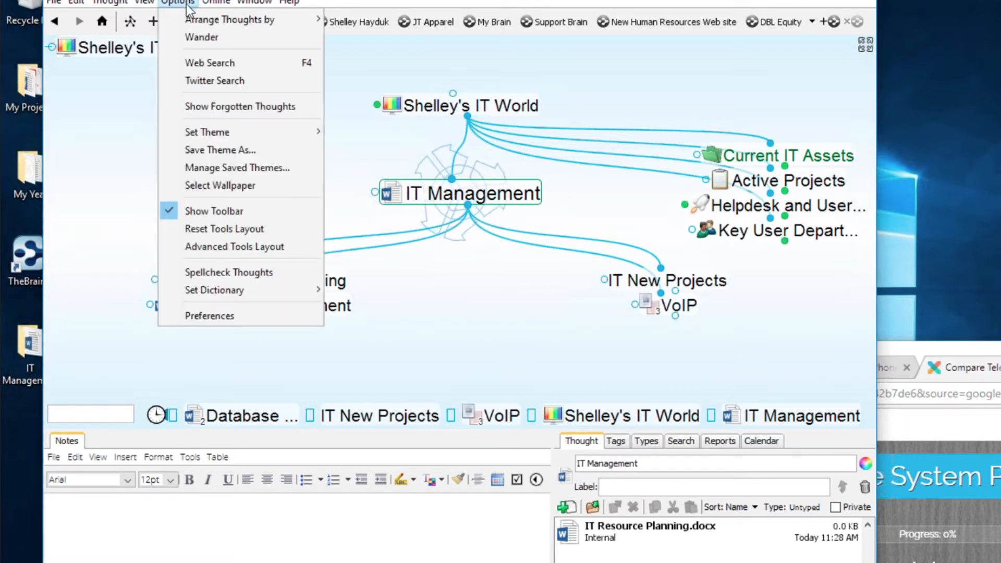
{"action": "left_click", "coordinate": [216, 110]}
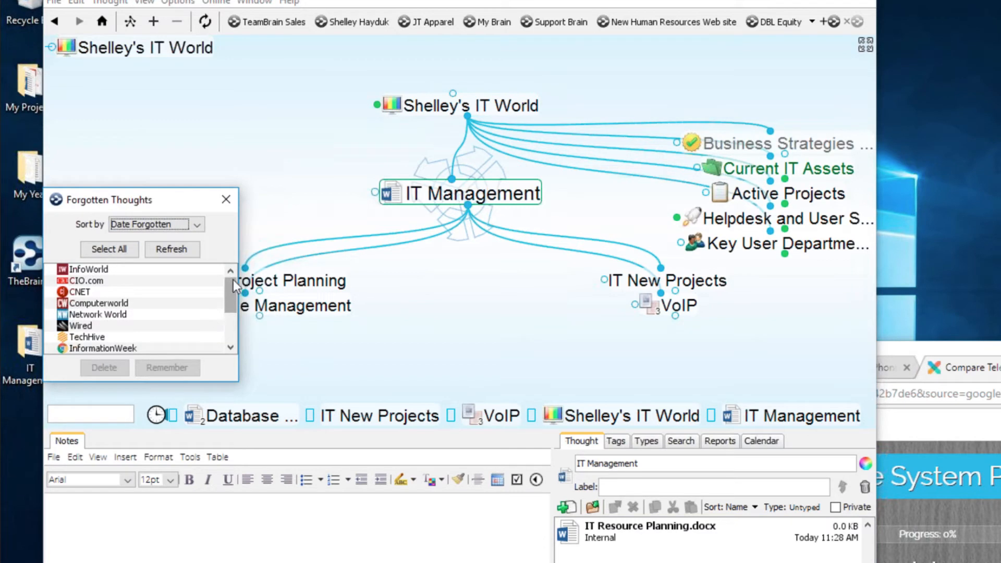
{"action": "left_click_drag", "start_coordinate": [233, 280], "coordinate": [225, 350]}
{"action": "scroll", "coordinate": [230, 312], "scroll_direction": "up", "scroll_amount": 3}
{"action": "scroll", "coordinate": [230, 312], "scroll_direction": "down", "scroll_amount": 3}
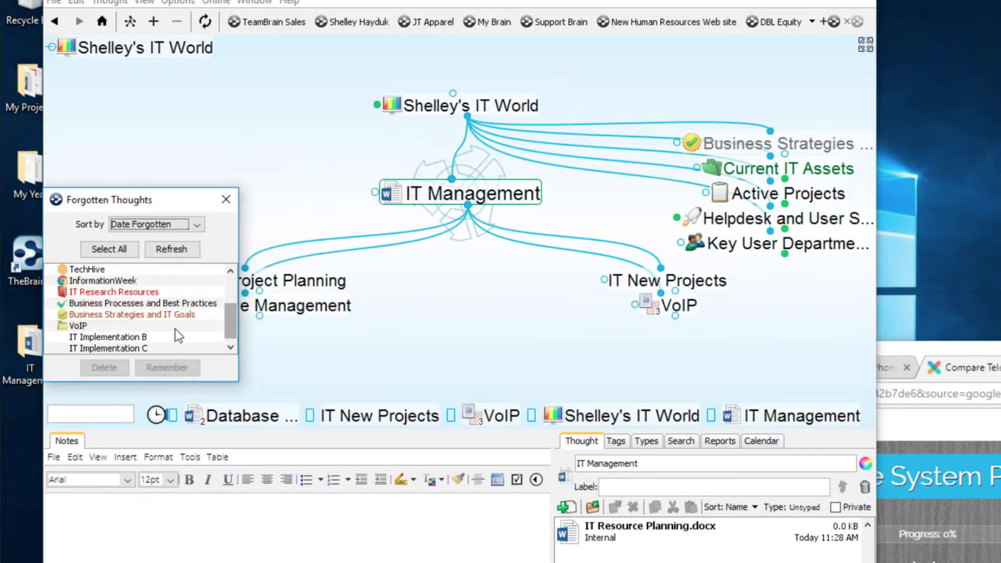
{"action": "left_click", "coordinate": [139, 292]}
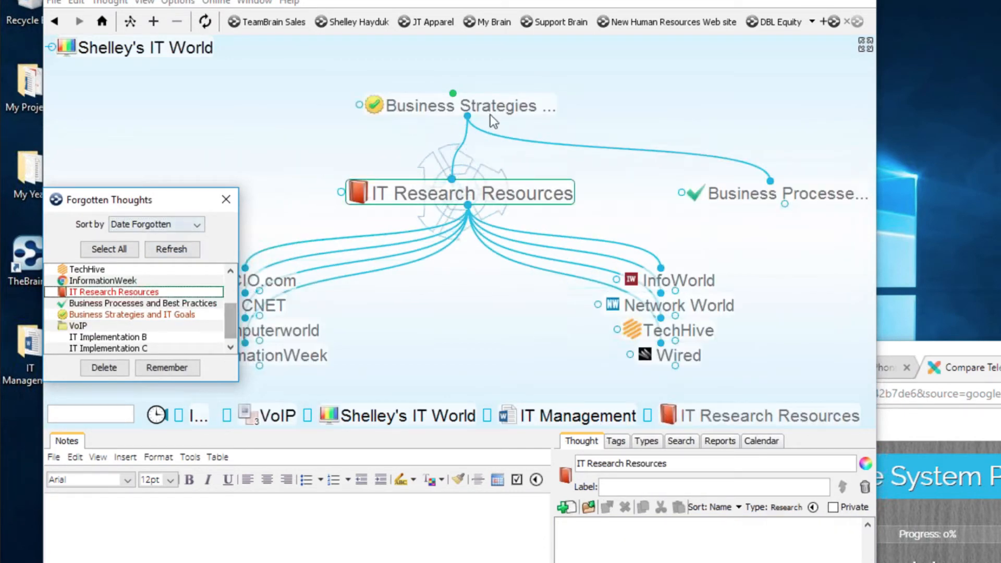
{"action": "left_click_drag", "start_coordinate": [229, 320], "coordinate": [209, 286]}
- Select all forgotten thoughts and permanently delete the 14 of them
{"action": "left_click", "coordinate": [121, 248]}
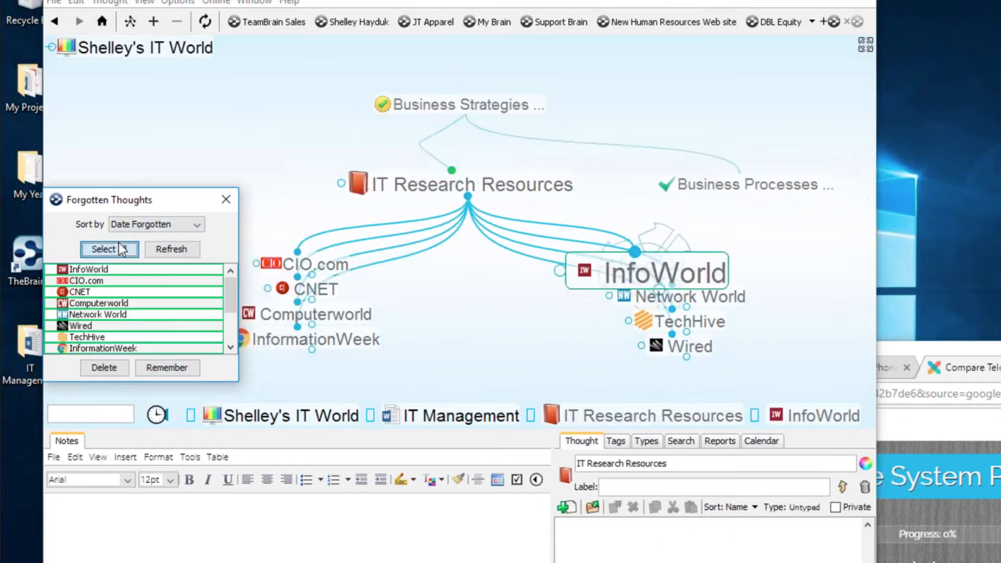
{"action": "left_click", "coordinate": [105, 368]}
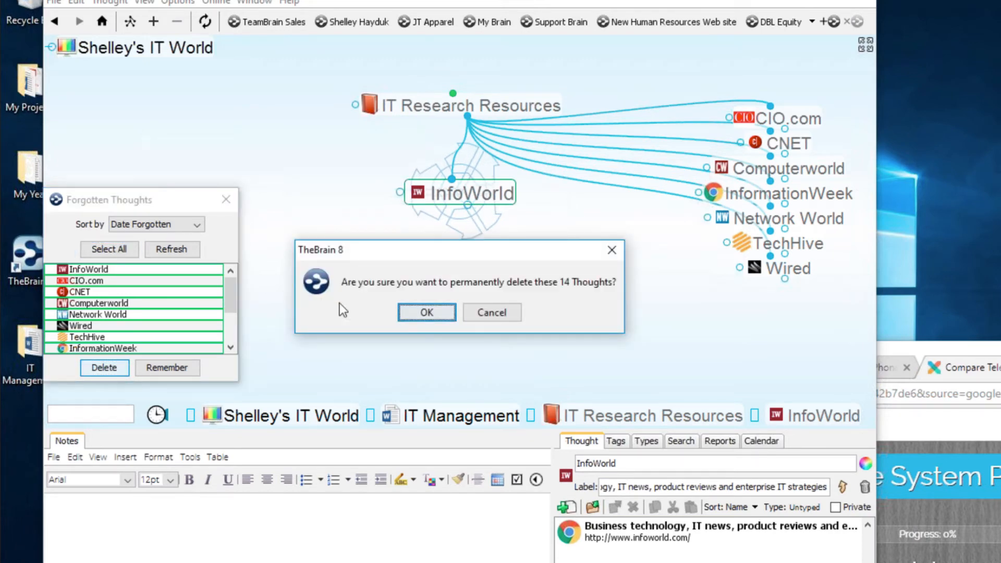
{"action": "left_click", "coordinate": [426, 313]}
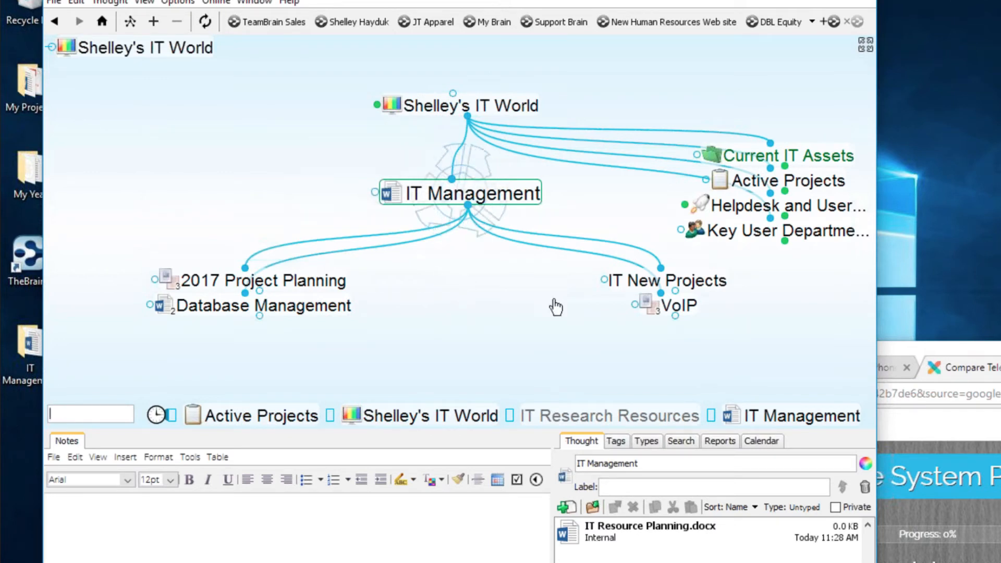
- Make VoIP central and add existing 1. VOIP Research, found by typing VOI, as its parent
{"action": "left_click", "coordinate": [677, 306]}
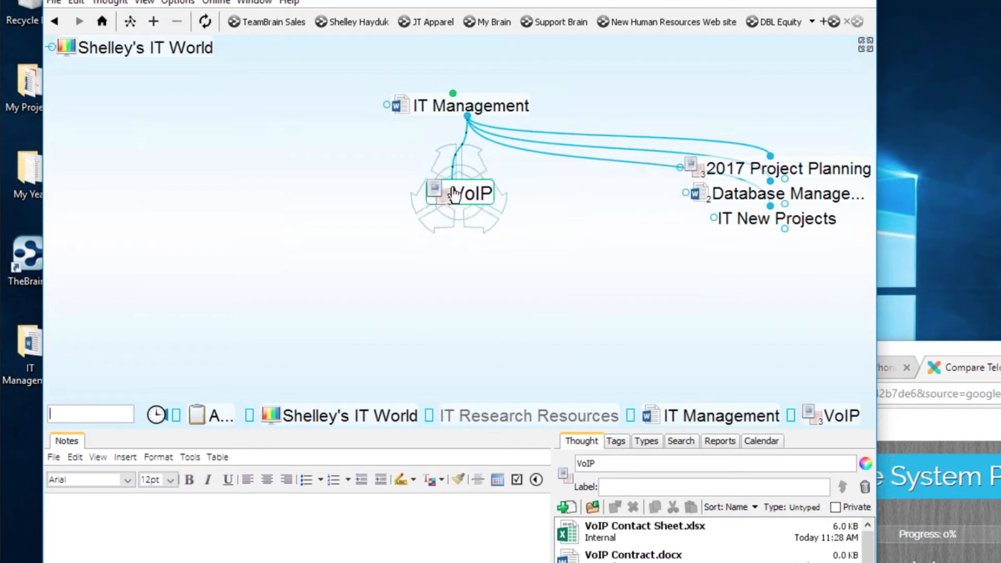
{"action": "left_click_drag", "start_coordinate": [451, 179], "coordinate": [298, 112]}
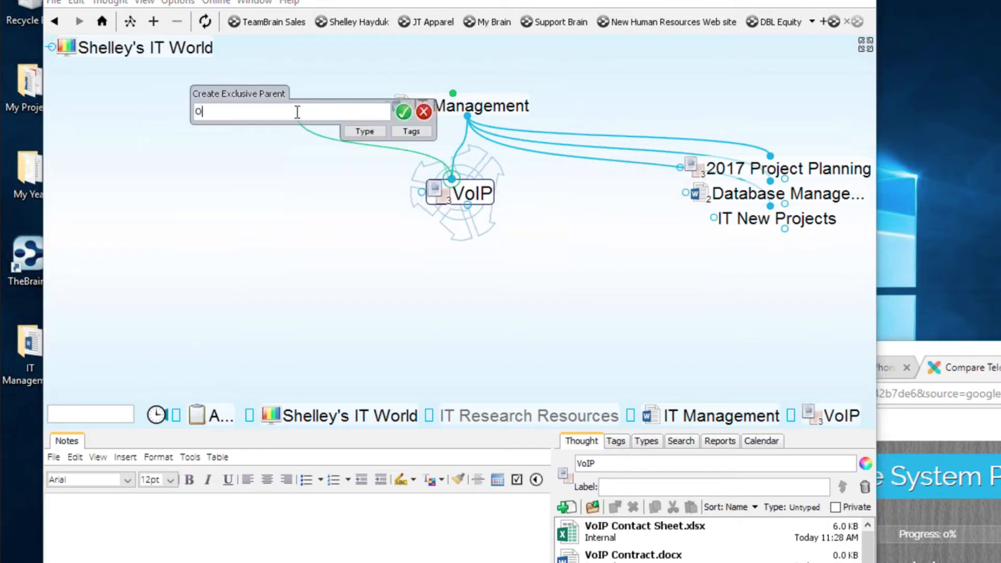
{"action": "key", "text": "BackSpace"}
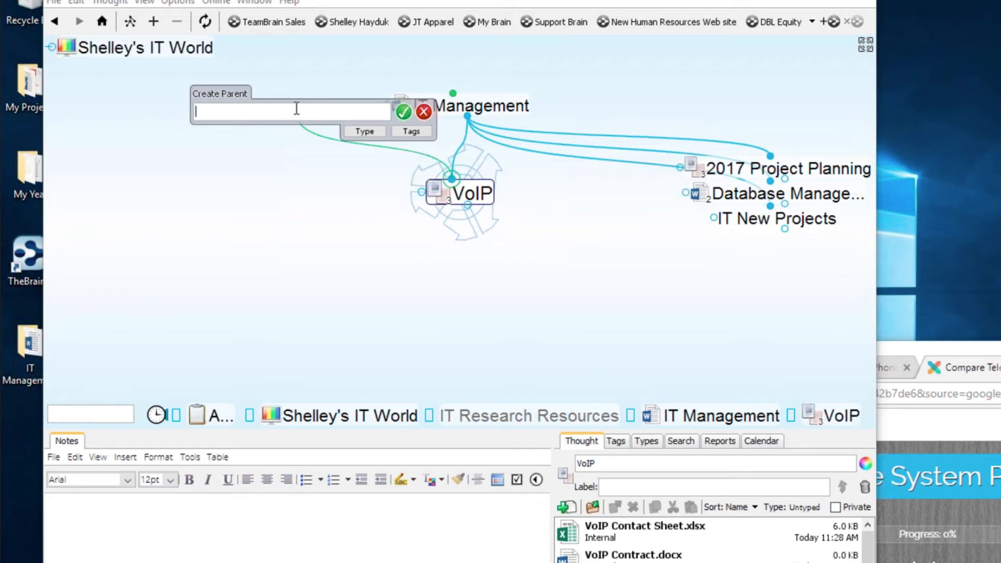
{"action": "type", "text": "VOI"}
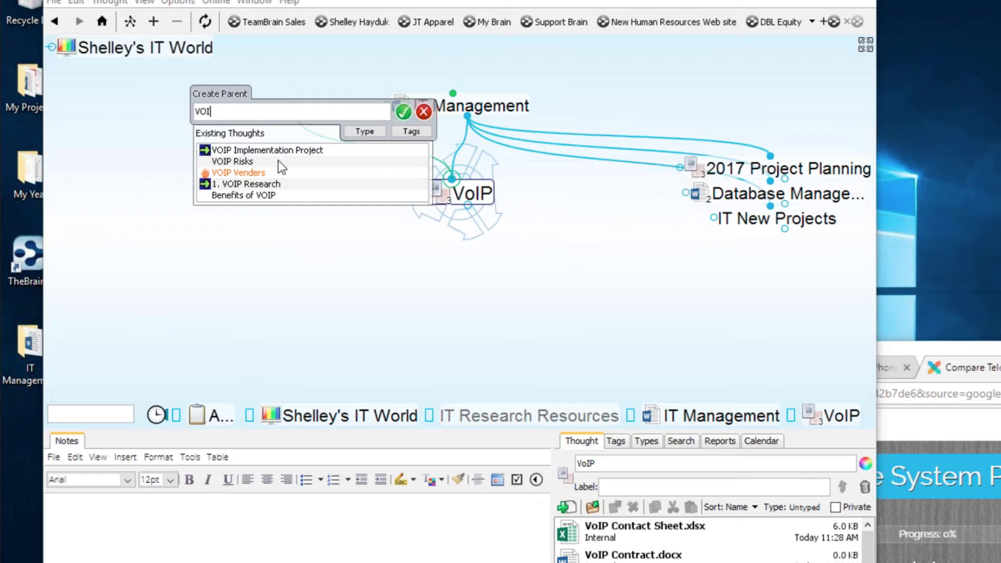
{"action": "left_click", "coordinate": [271, 188]}
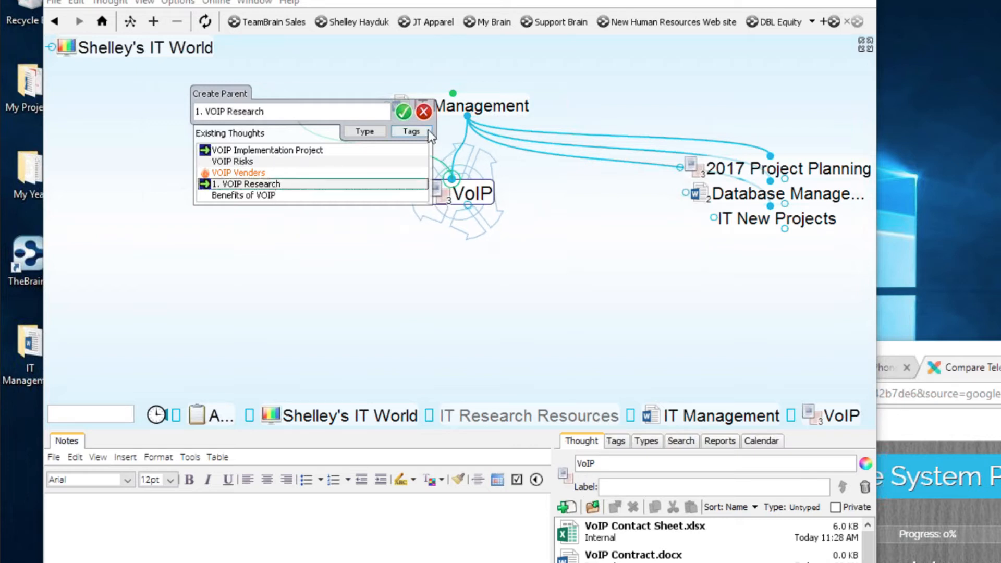
{"action": "left_click", "coordinate": [403, 113]}
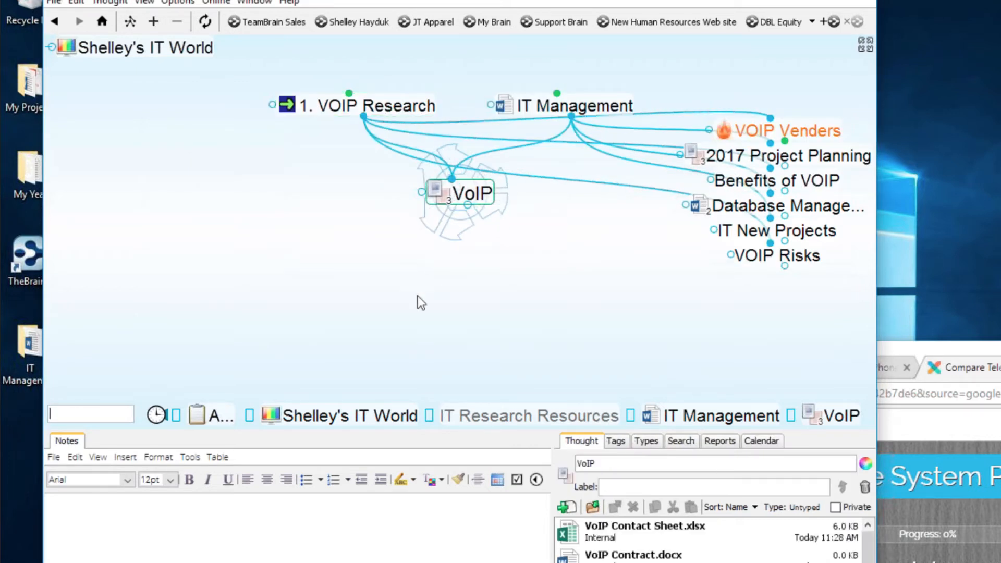
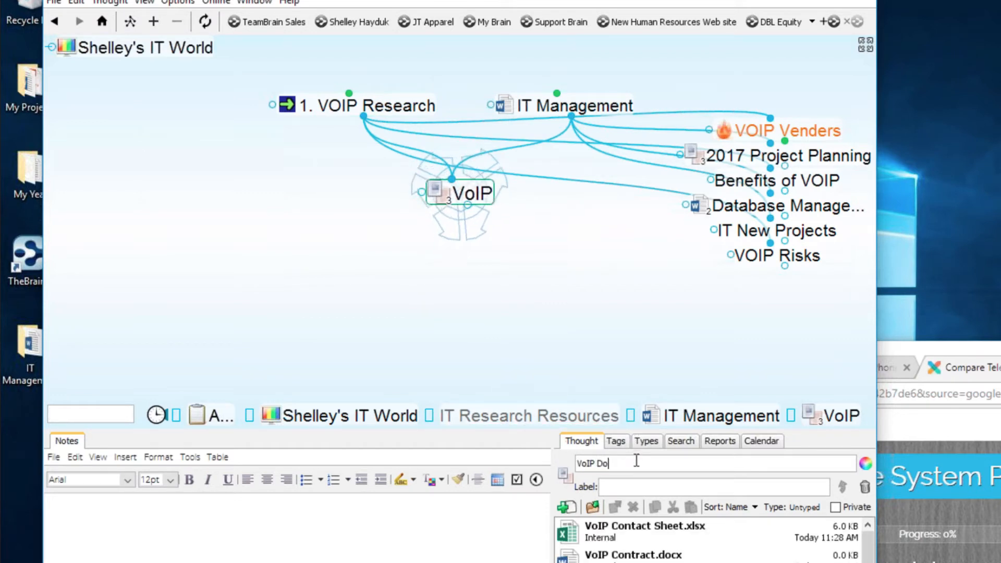
- Rename VoIP to 'VoIP Documentation', unlink it from IT Management, and center 1. VOIP Research
{"action": "type", "text": "cum"}
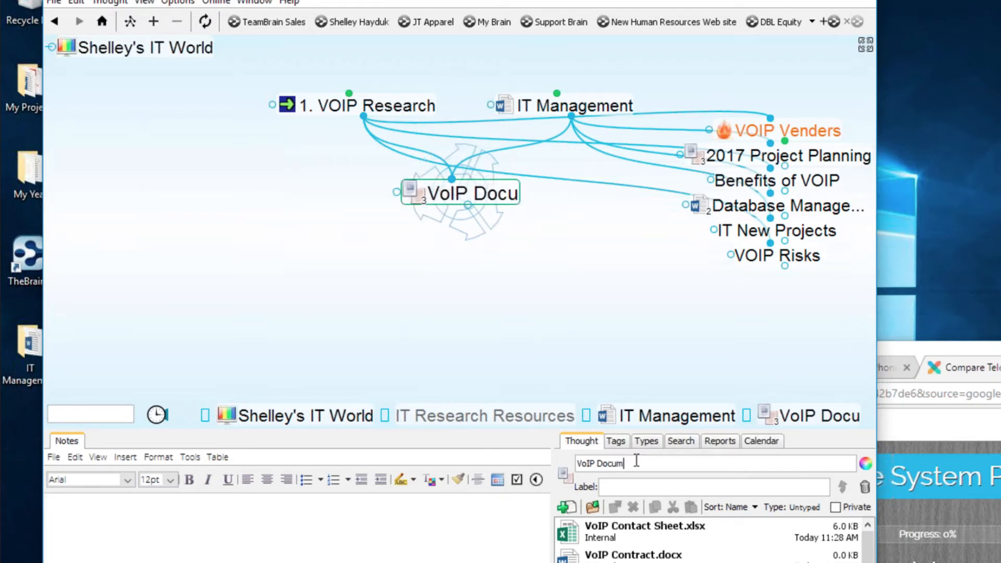
{"action": "type", "text": "entation"}
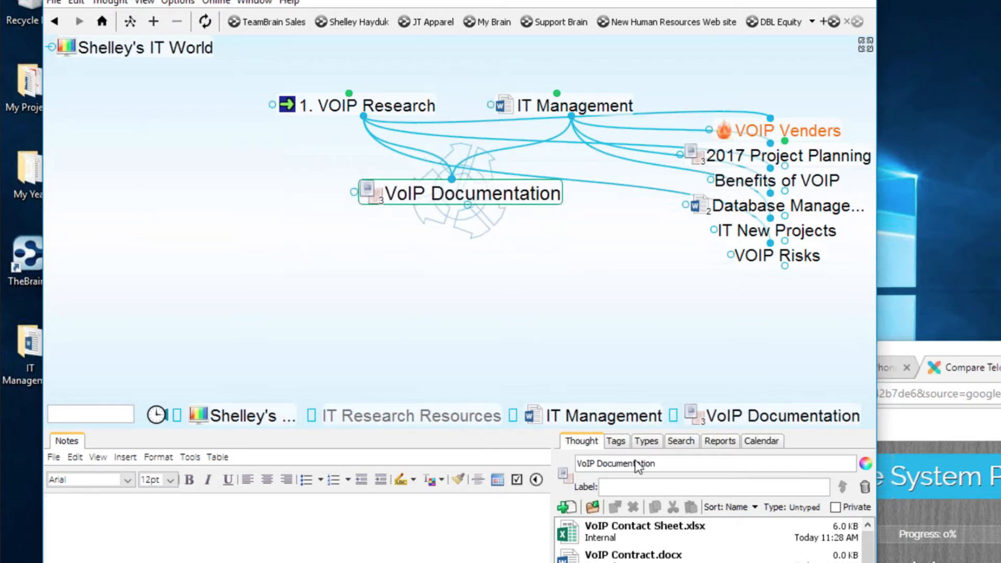
{"action": "left_click", "coordinate": [503, 150]}
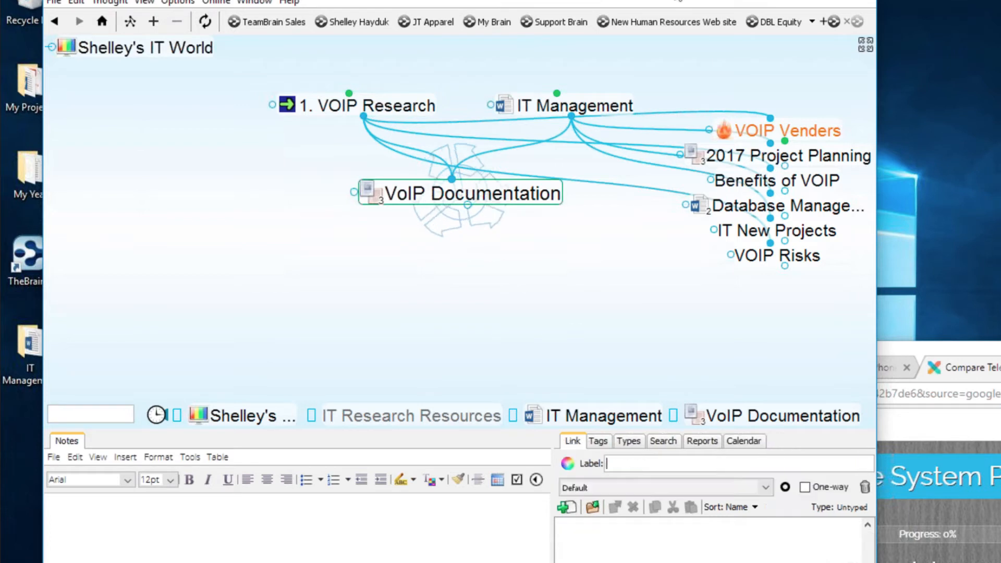
{"action": "left_click", "coordinate": [542, 139]}
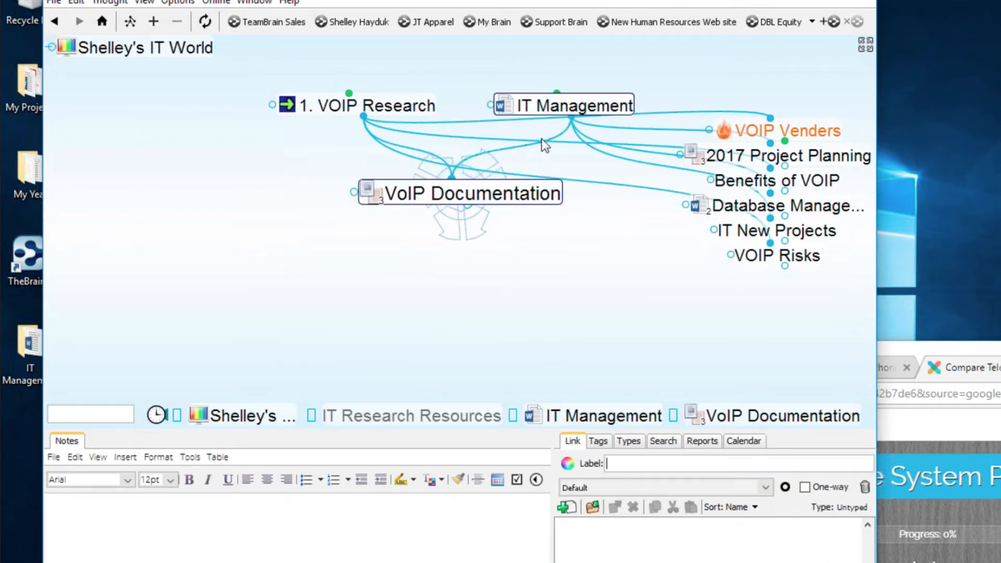
{"action": "right_click", "coordinate": [546, 142]}
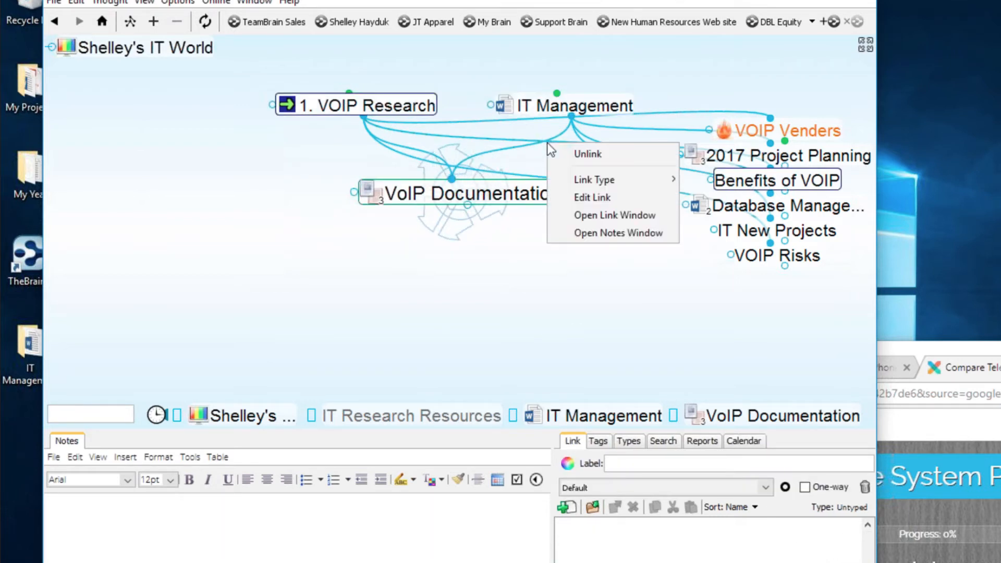
{"action": "left_click", "coordinate": [607, 155]}
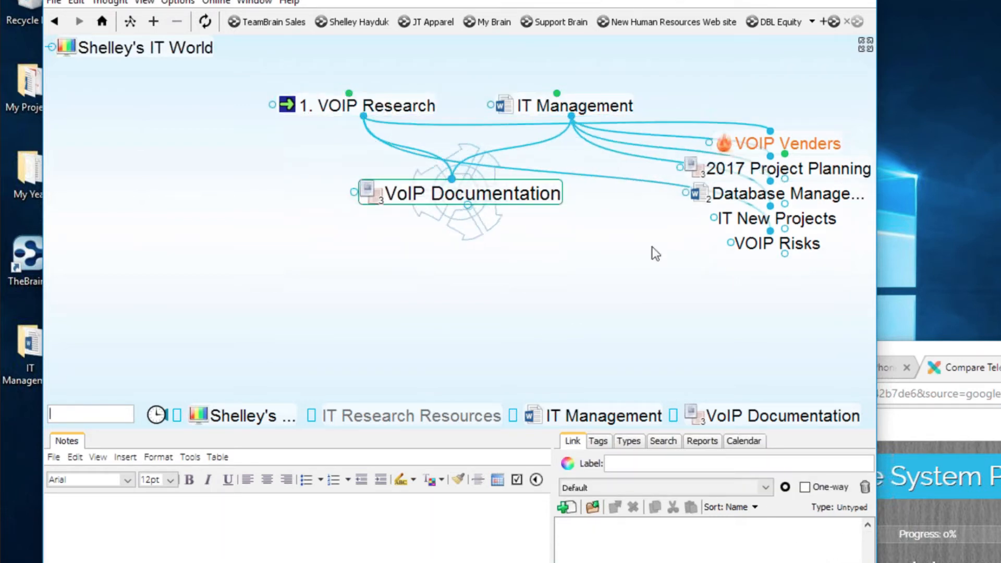
{"action": "right_click", "coordinate": [546, 142]}
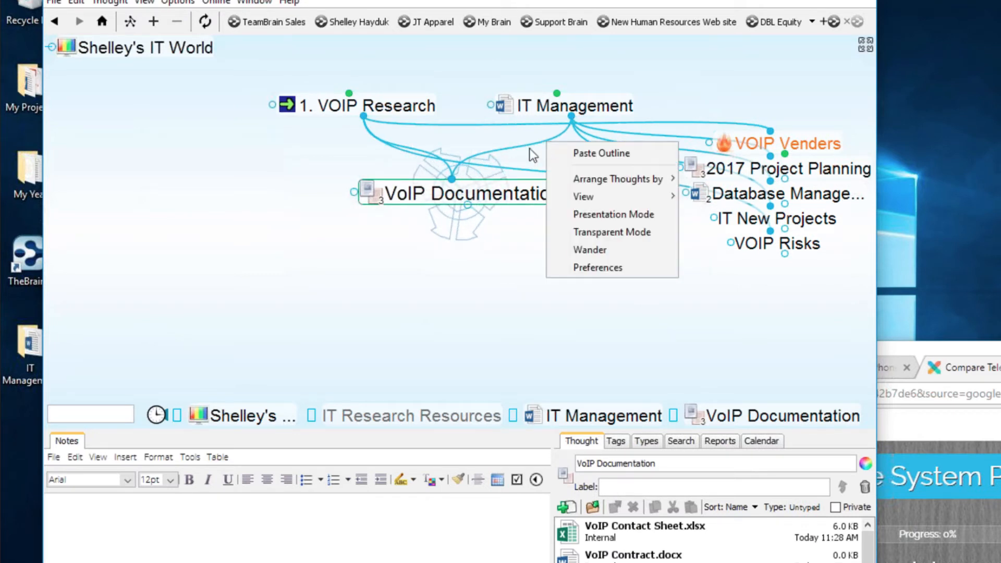
{"action": "left_click", "coordinate": [529, 148]}
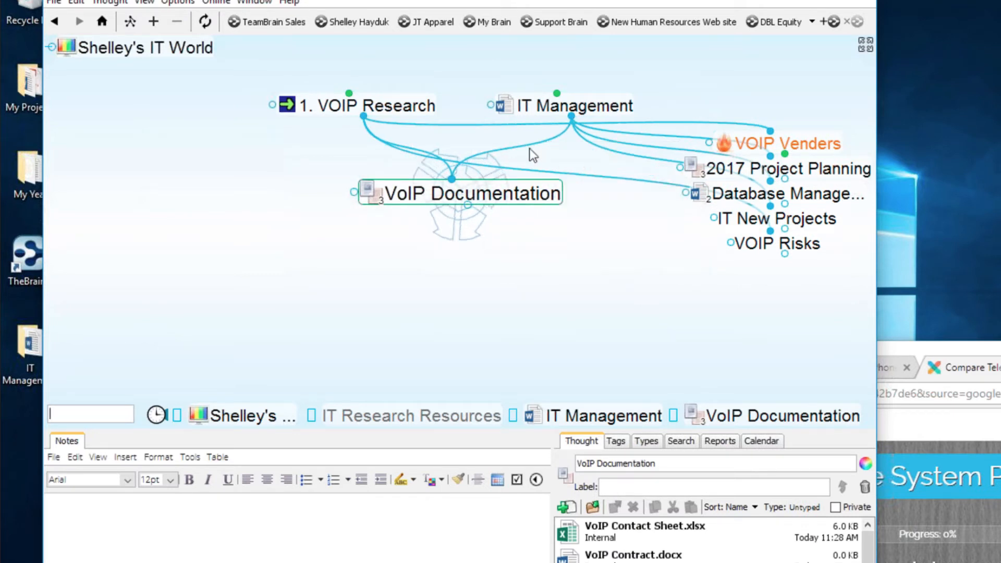
{"action": "right_click", "coordinate": [555, 140]}
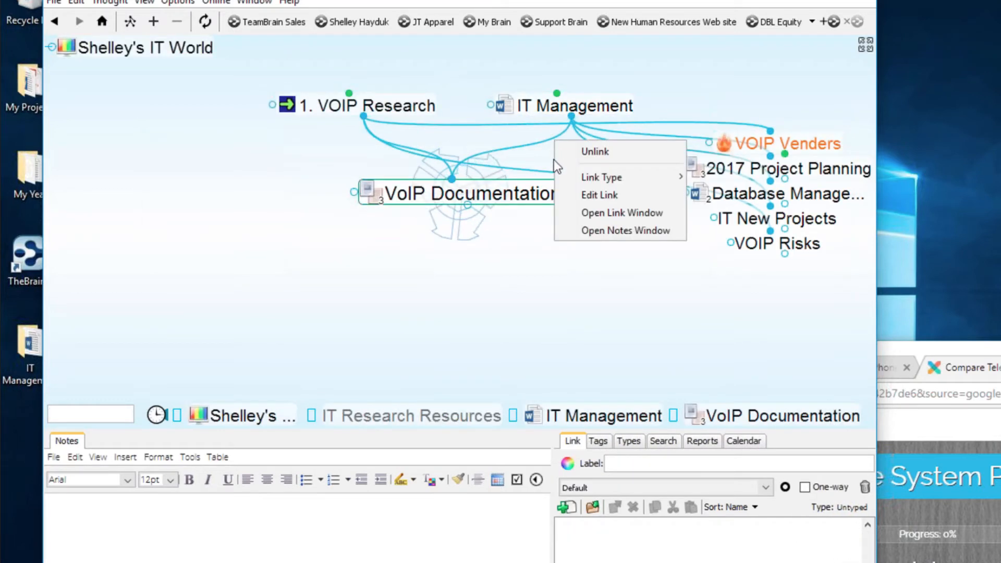
{"action": "left_click", "coordinate": [596, 153]}
{"action": "left_click", "coordinate": [521, 107]}
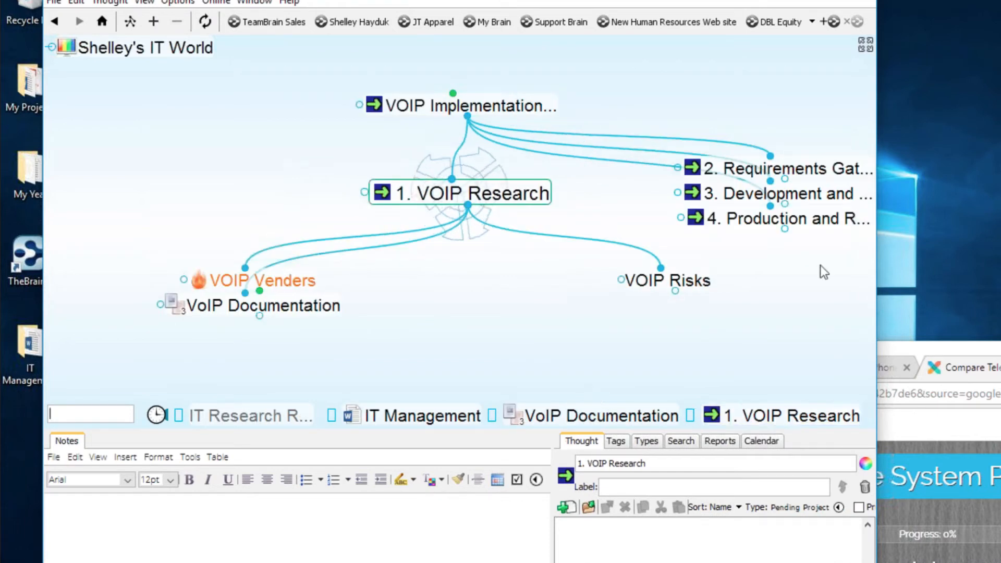
- Move VoIP Documentation under VOIP Implementation Project and forget 2. Requirements Gathering
{"action": "left_click", "coordinate": [324, 303]}
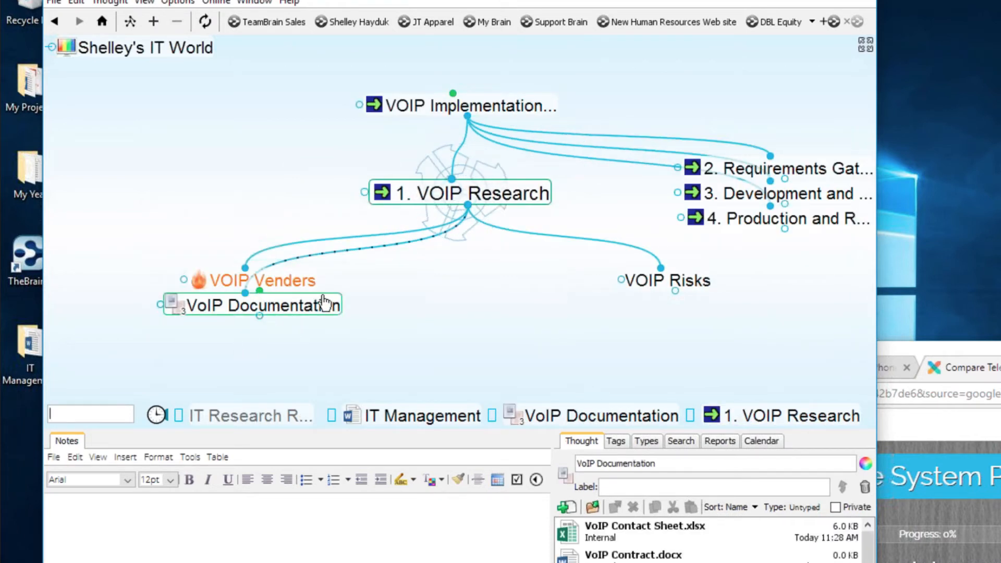
{"action": "left_click_drag", "start_coordinate": [323, 302], "coordinate": [661, 116]}
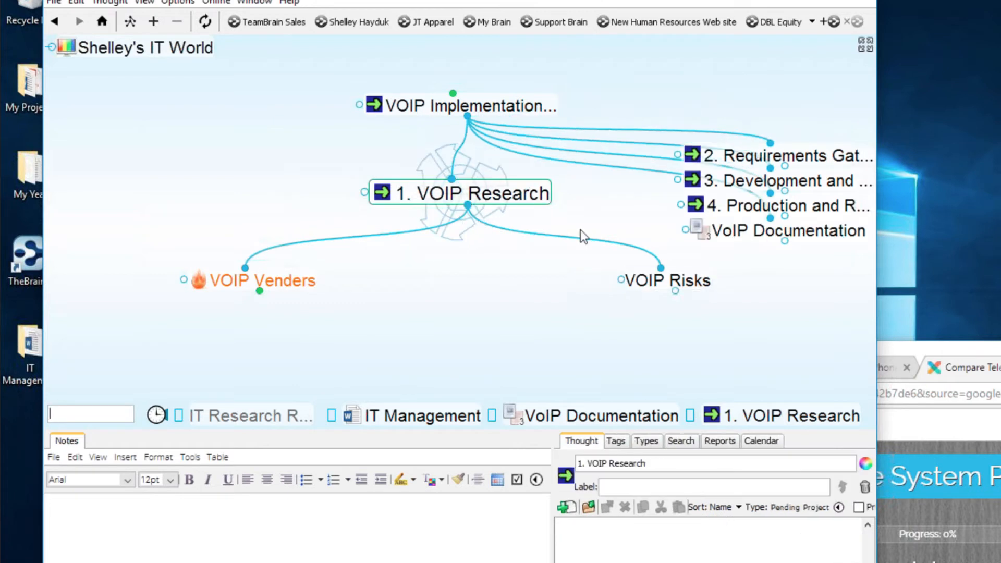
{"action": "left_click", "coordinate": [469, 106]}
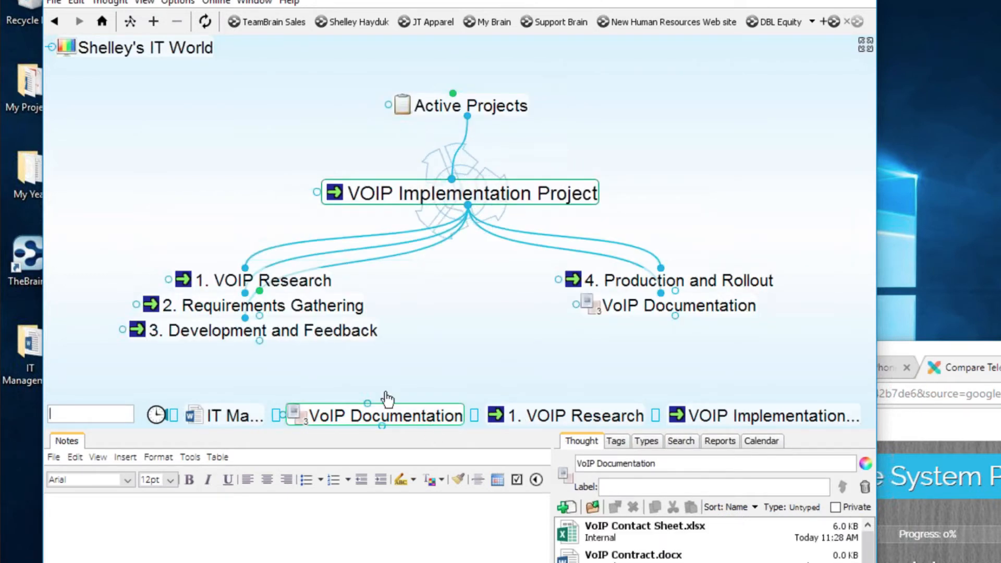
{"action": "right_click", "coordinate": [334, 313]}
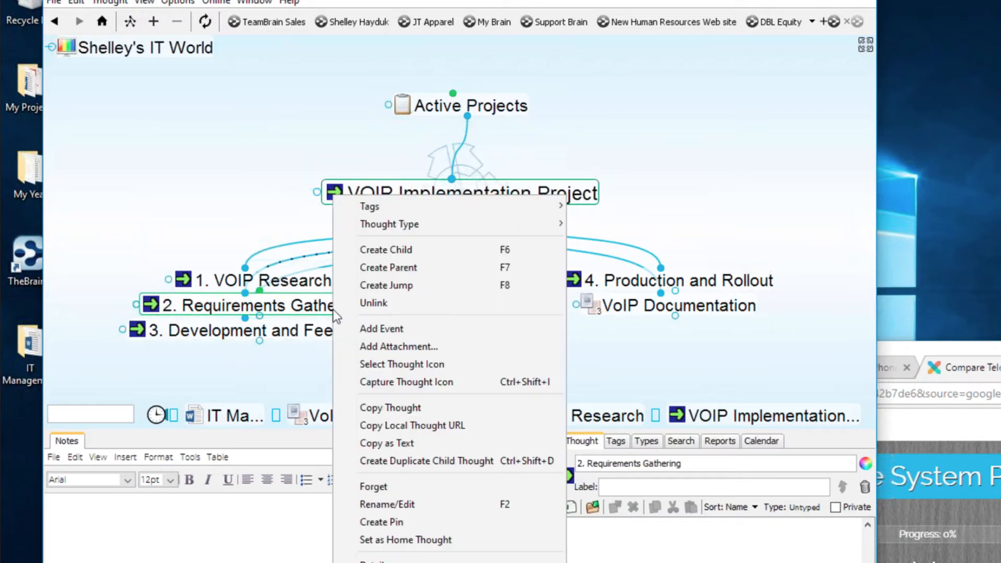
{"action": "left_click", "coordinate": [379, 484]}
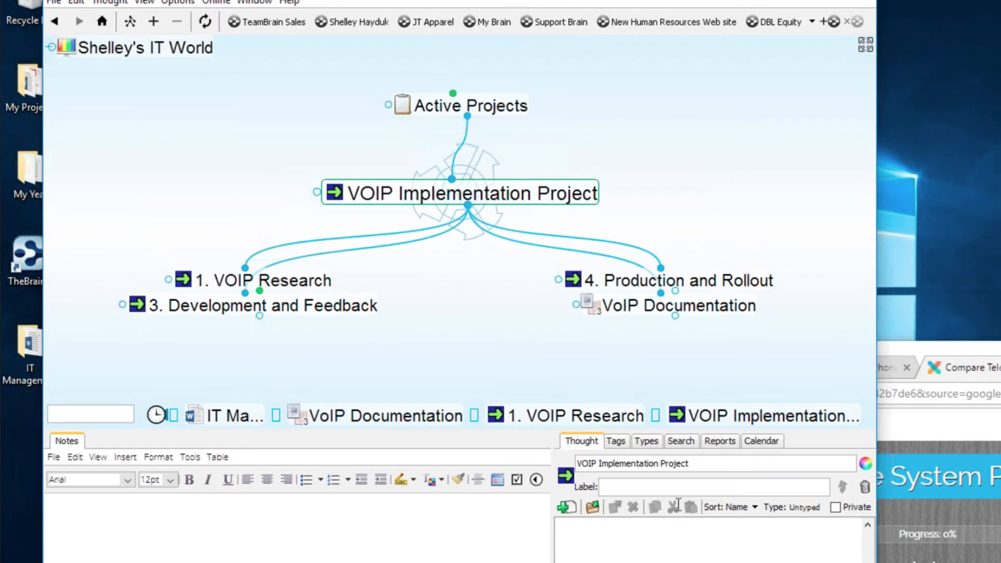
- Strip the 3. and 4. prefixes from Development and Feedback and Production and Rollout
{"action": "left_click", "coordinate": [322, 306]}
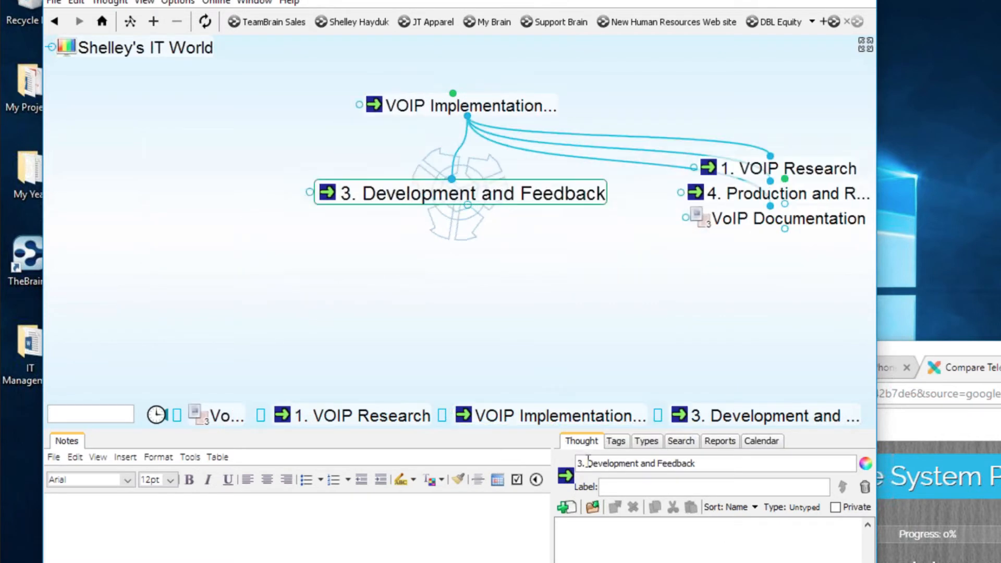
{"action": "key", "text": "BackSpace"}
{"action": "key", "text": "BackSpace"}
{"action": "key", "text": "BackSpace"}
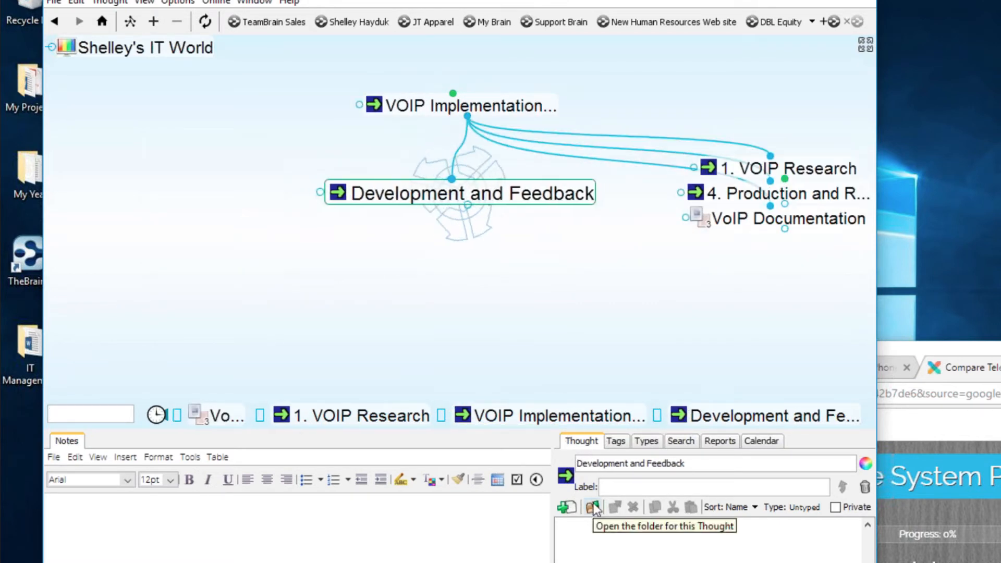
{"action": "left_click", "coordinate": [537, 115]}
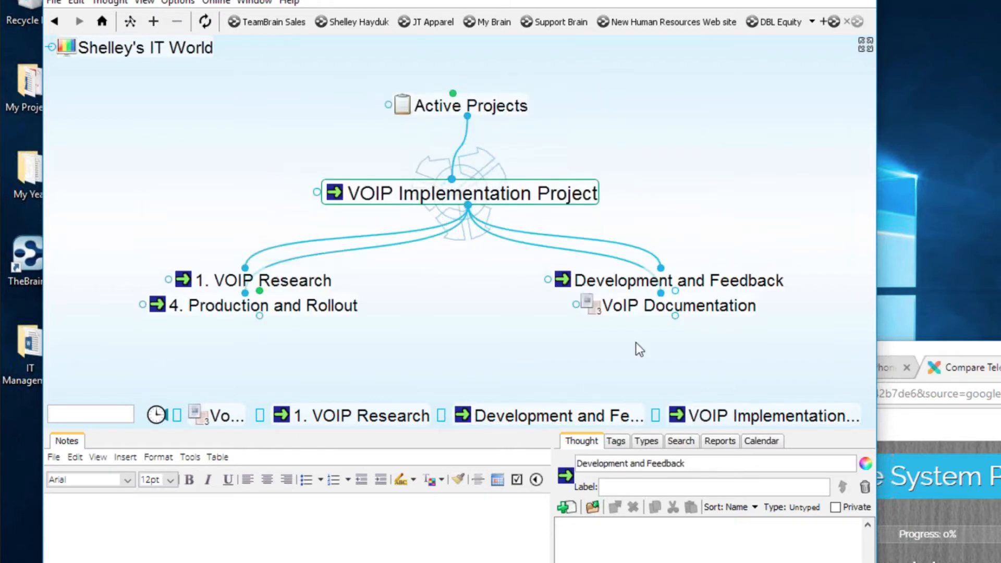
{"action": "left_click", "coordinate": [321, 309]}
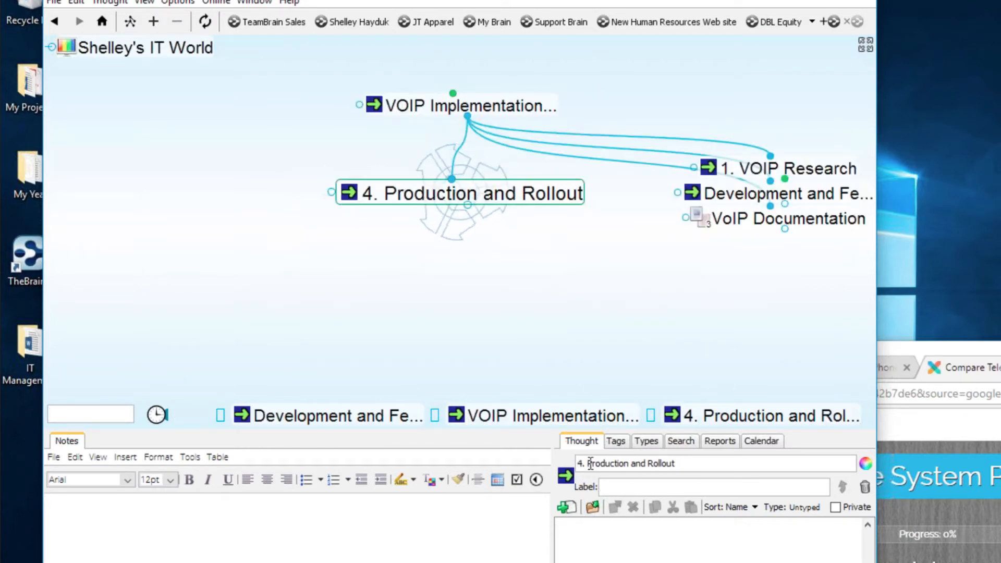
{"action": "left_click", "coordinate": [592, 466]}
{"action": "key", "text": "BackSpace"}
{"action": "key", "text": "BackSpace"}
{"action": "key", "text": "BackSpace"}
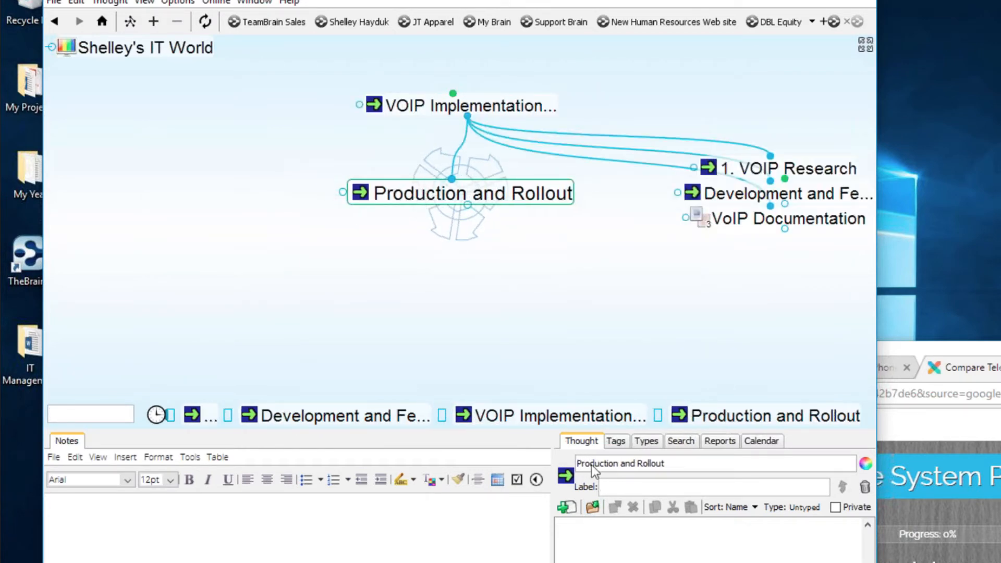
{"action": "left_click", "coordinate": [542, 106]}
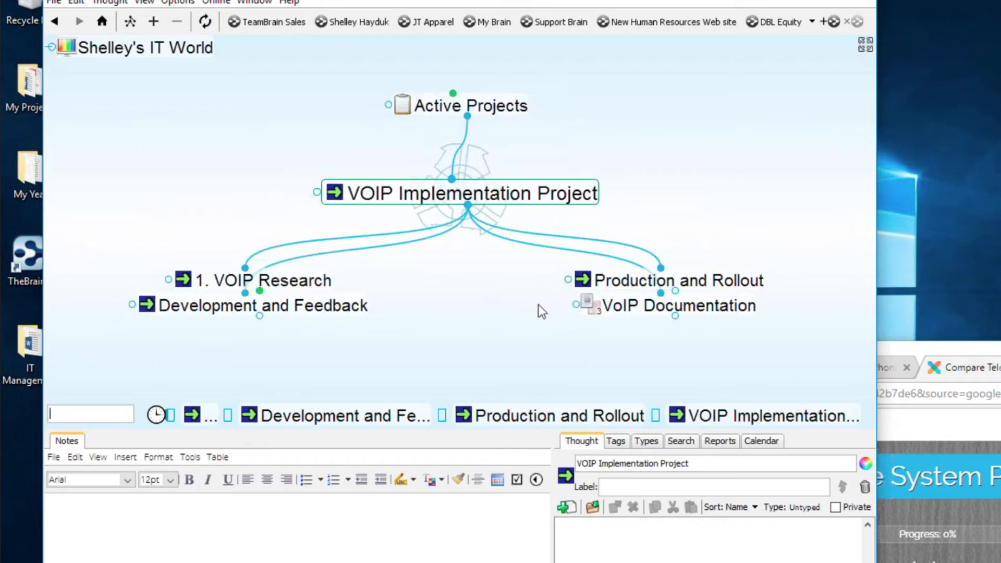
- Pin VOIP Implementation Project, then navigate via Helpdesk and User Support and Reoccurring Issues to Known Issues
{"action": "right_click", "coordinate": [543, 191]}
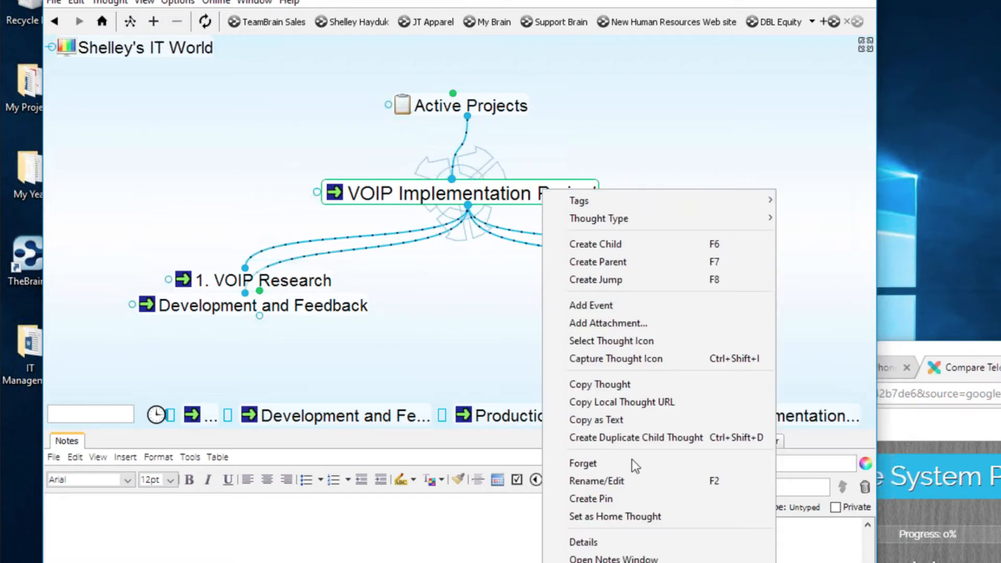
{"action": "left_click", "coordinate": [601, 499]}
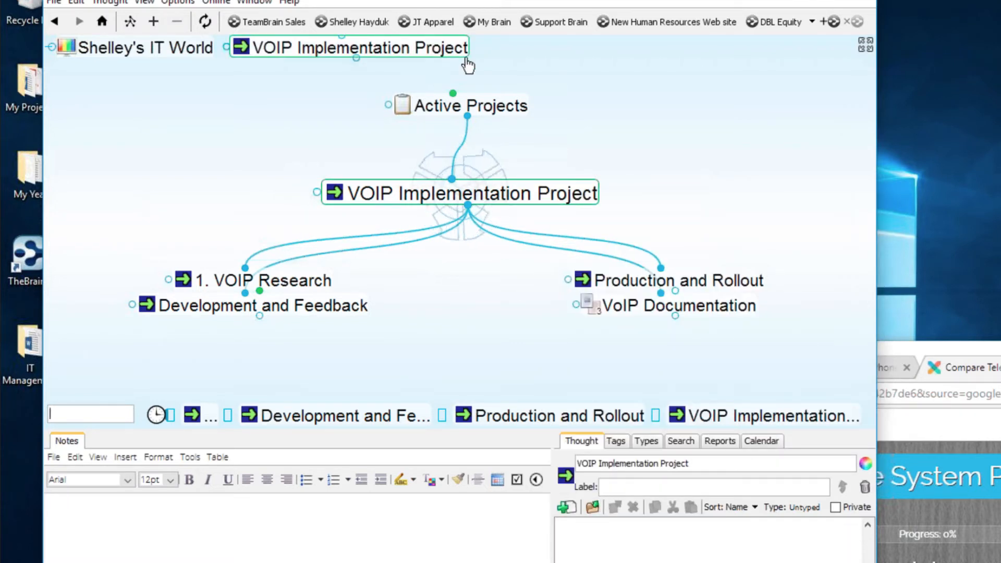
{"action": "left_click", "coordinate": [505, 109]}
{"action": "left_click", "coordinate": [469, 105]}
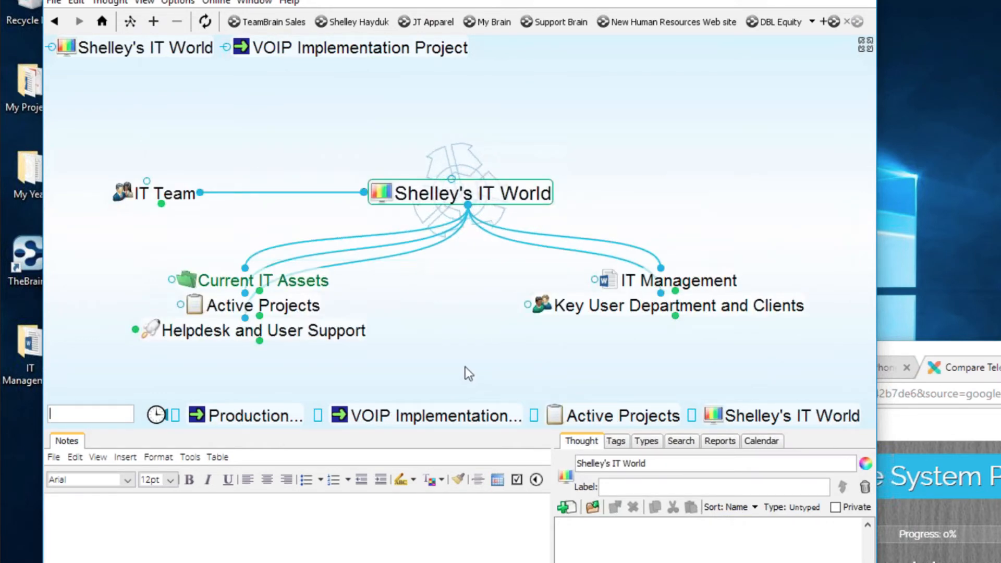
{"action": "left_click", "coordinate": [351, 330]}
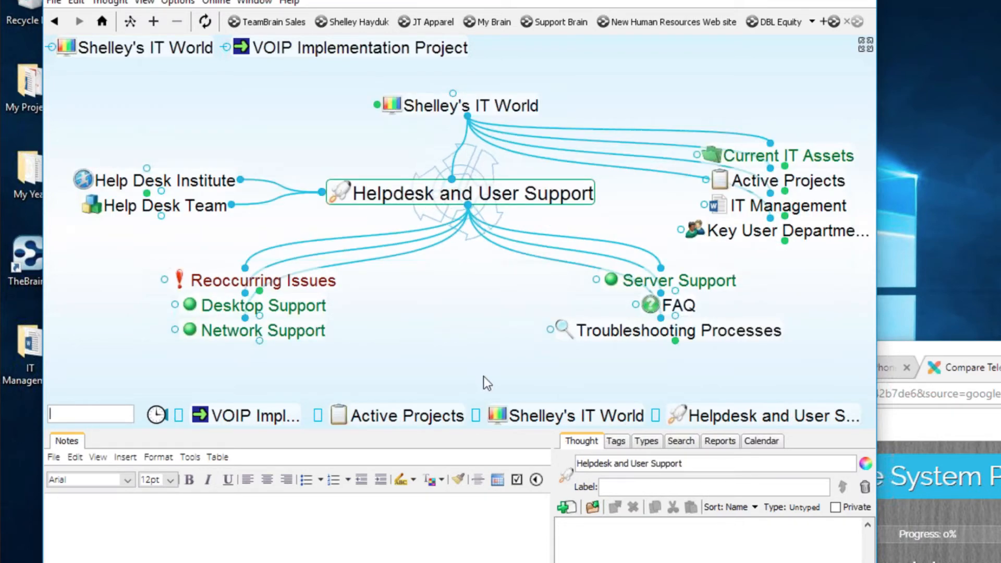
{"action": "left_click", "coordinate": [322, 286]}
{"action": "left_click", "coordinate": [289, 278]}
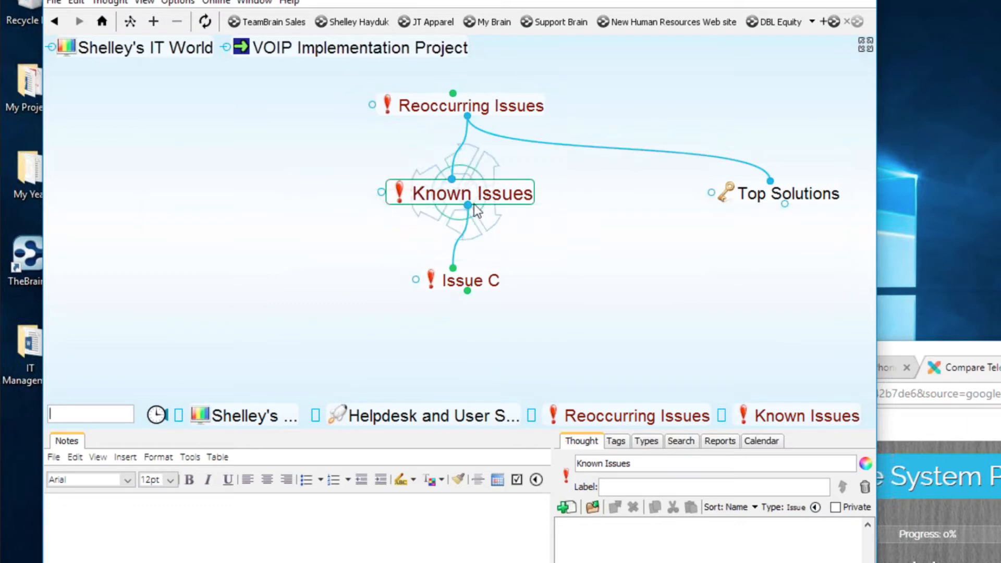
- Create an Issue-type child named 'Install Problem' under Known Issues
{"action": "left_click_drag", "start_coordinate": [474, 206], "coordinate": [613, 308]}
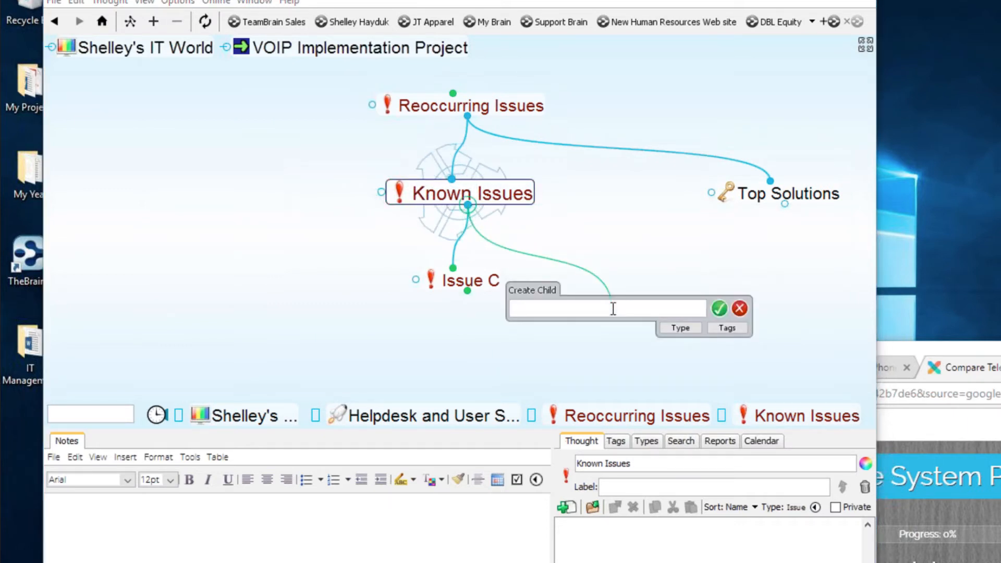
{"action": "type", "text": "Install"}
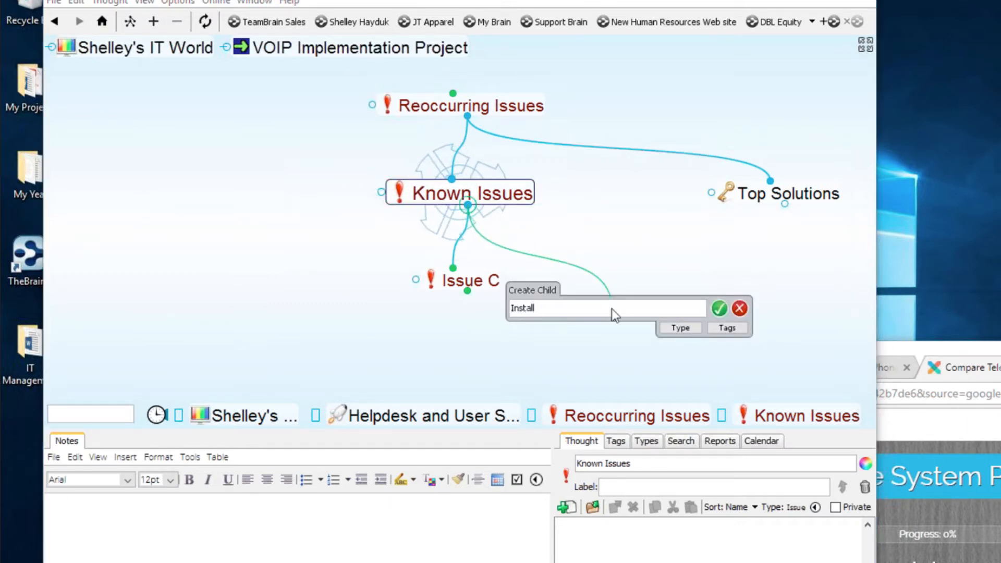
{"action": "type", "text": " Probel"}
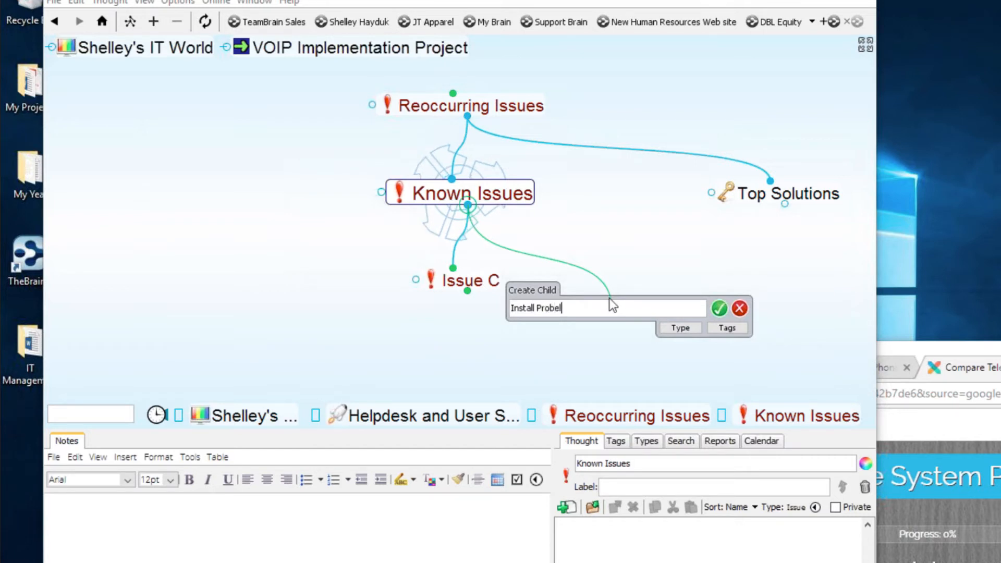
{"action": "key", "text": "BackSpace"}
{"action": "key", "text": "BackSpace"}
{"action": "type", "text": "lem"}
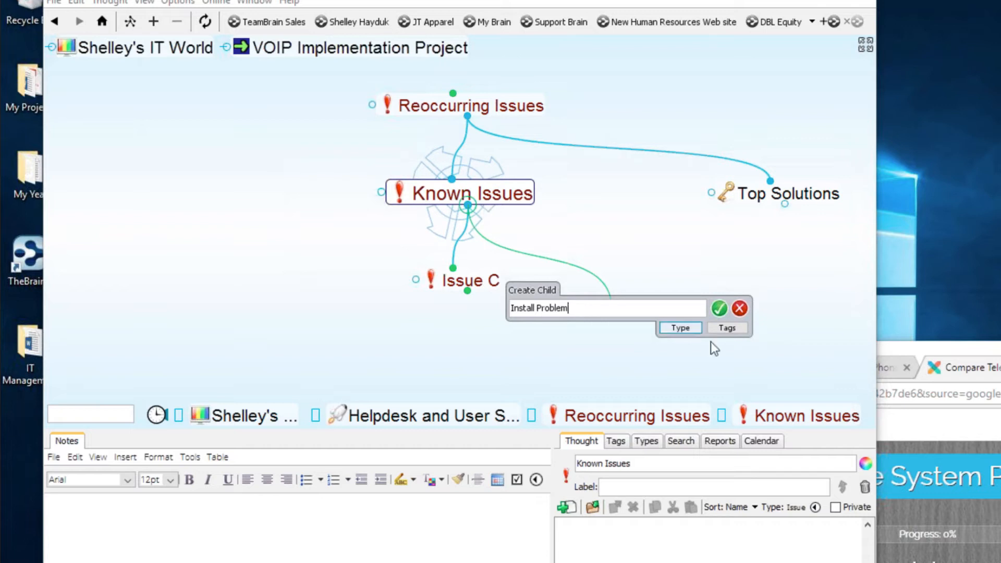
{"action": "left_click", "coordinate": [679, 328]}
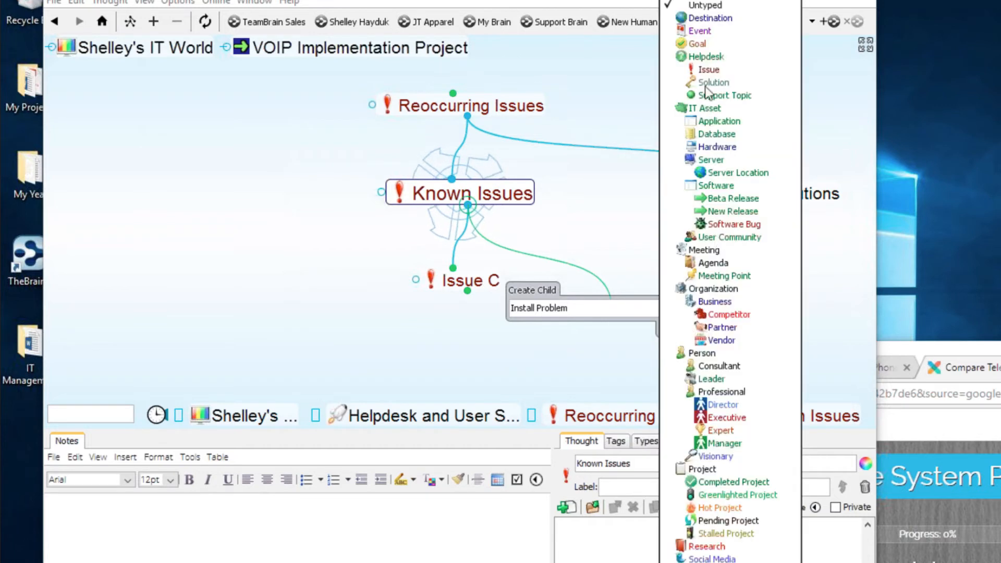
{"action": "left_click", "coordinate": [716, 70]}
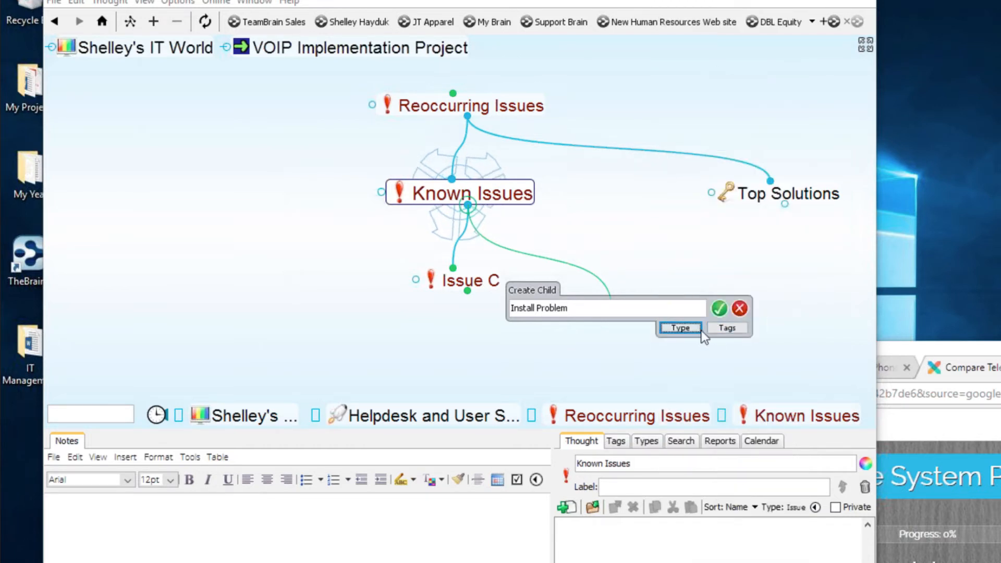
{"action": "left_click", "coordinate": [719, 308]}
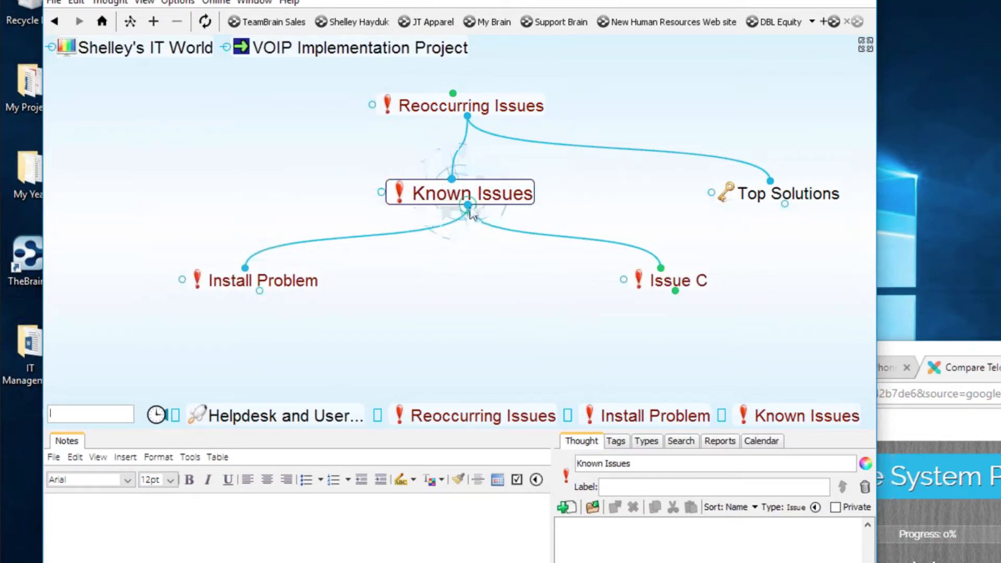
{"action": "left_click_drag", "start_coordinate": [470, 212], "coordinate": [449, 322]}
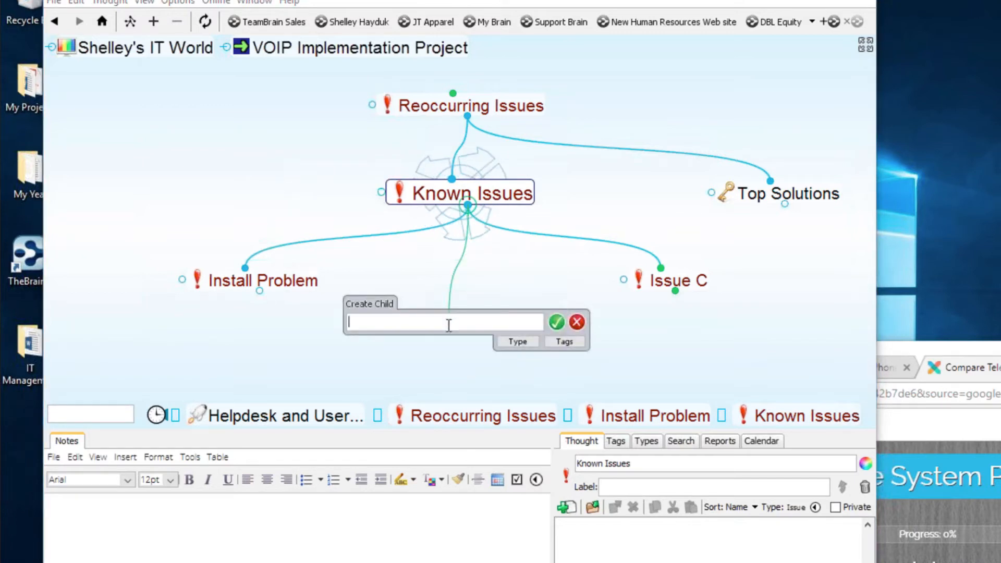
- Add 'UI Bug' and 'Screen Freeze' together as Issue-type children of Known Issues
{"action": "type", "text": "UI "}
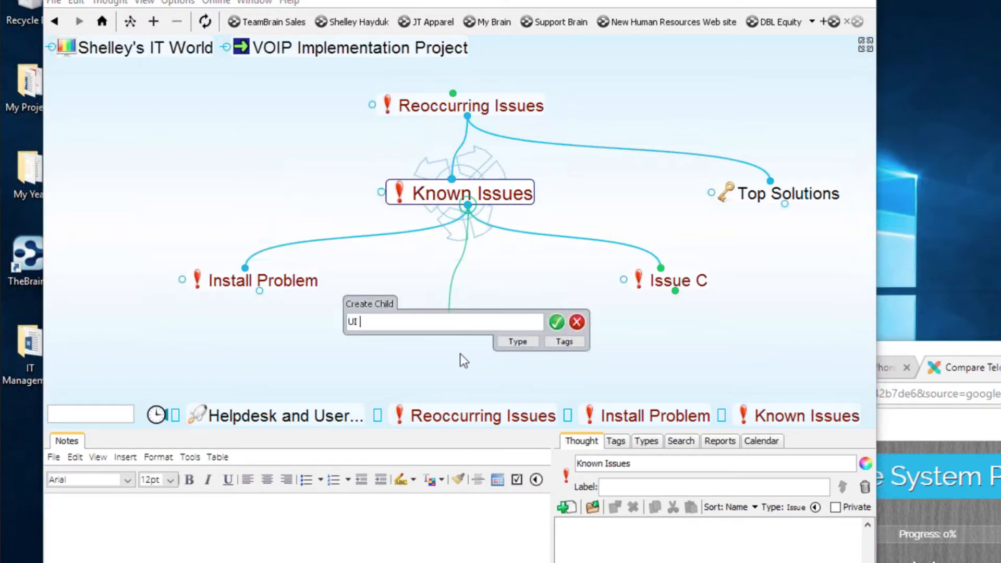
{"action": "type", "text": "Bug"}
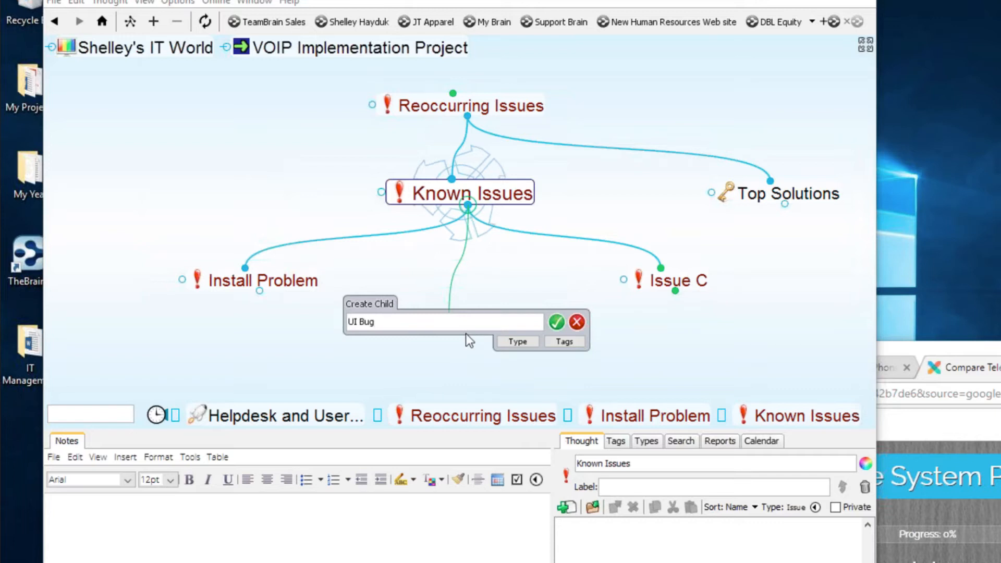
{"action": "type", "text": "; "}
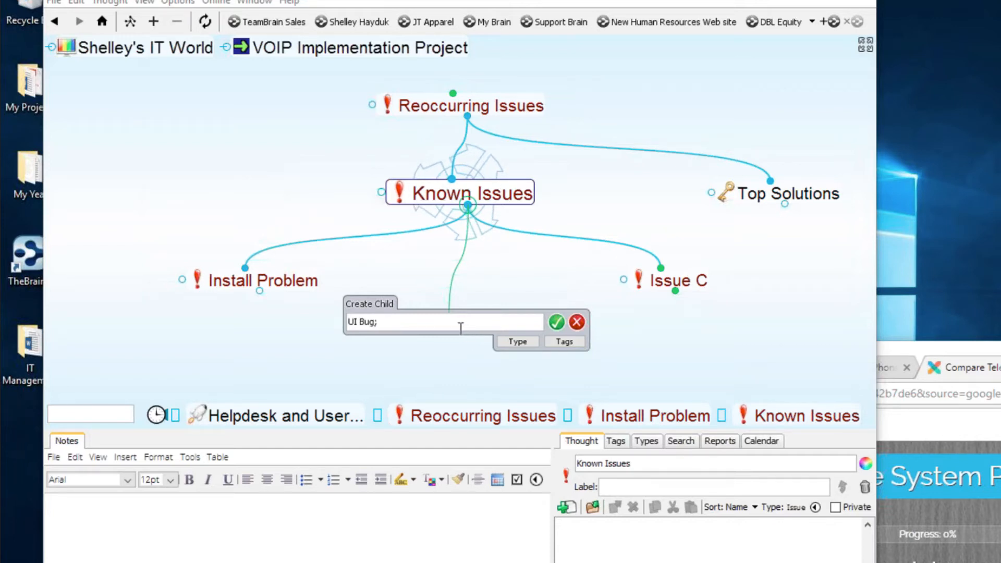
{"action": "type", "text": "SC"}
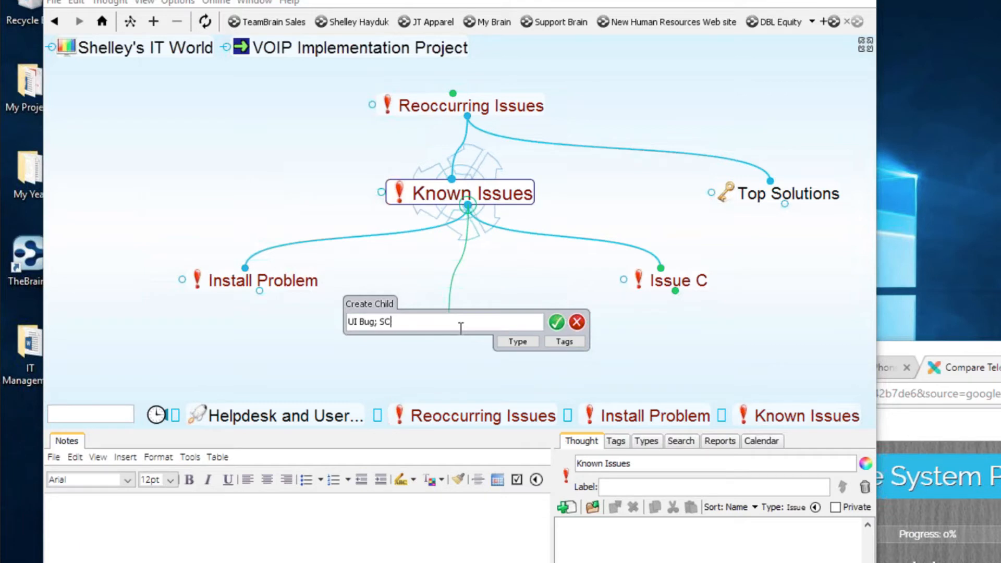
{"action": "type", "text": "reen "}
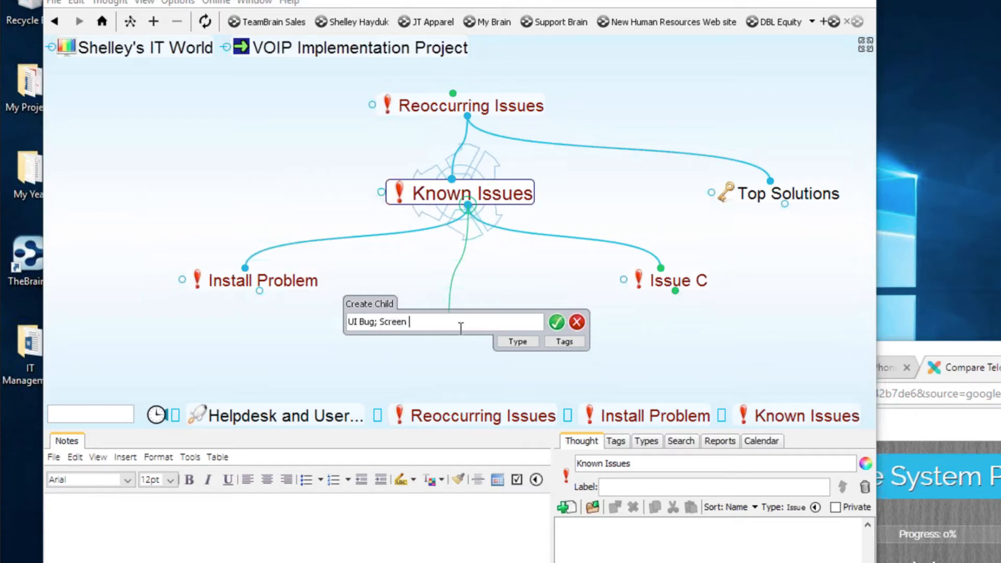
{"action": "type", "text": "Freeze"}
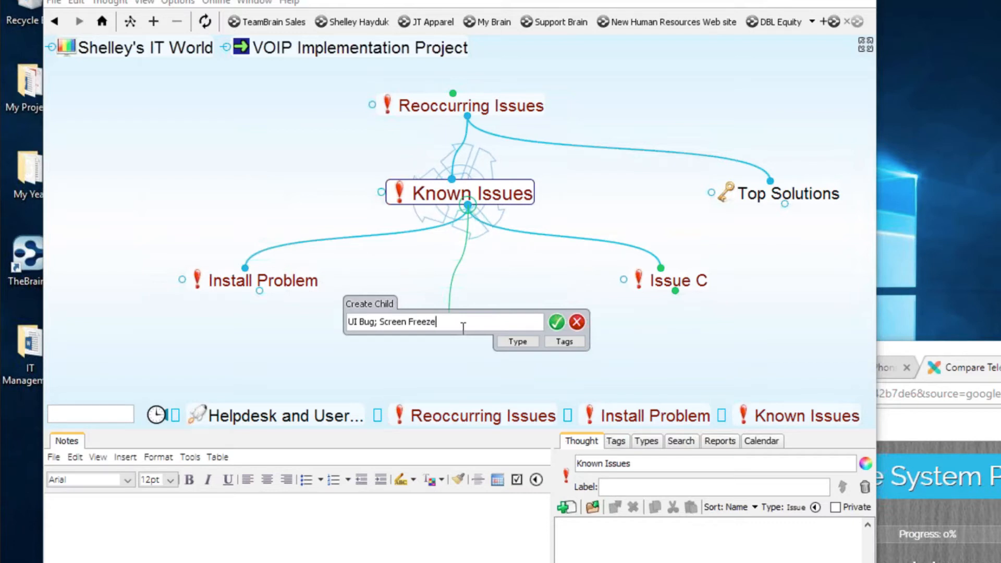
{"action": "left_click", "coordinate": [517, 341]}
{"action": "left_click", "coordinate": [570, 82]}
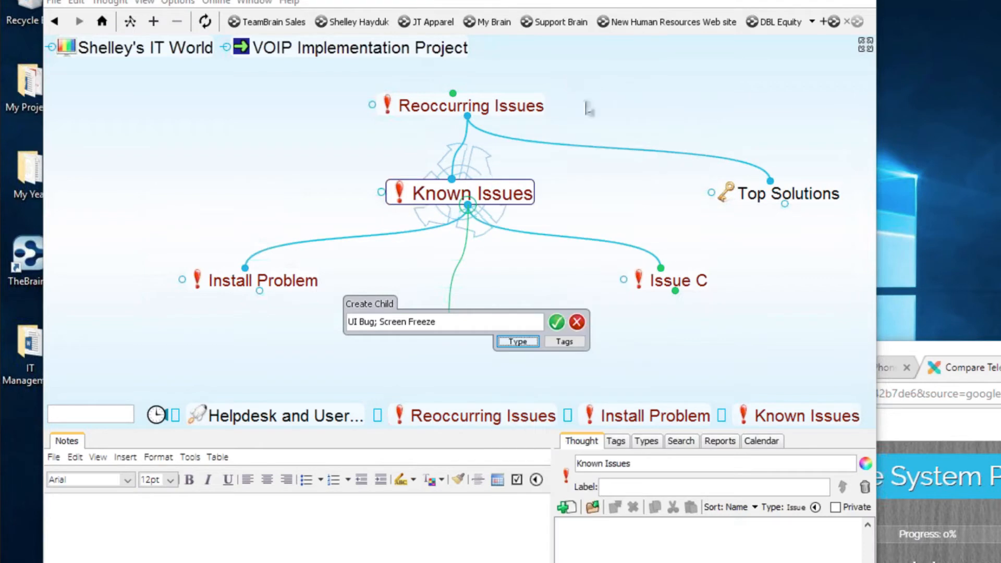
{"action": "left_click", "coordinate": [554, 323]}
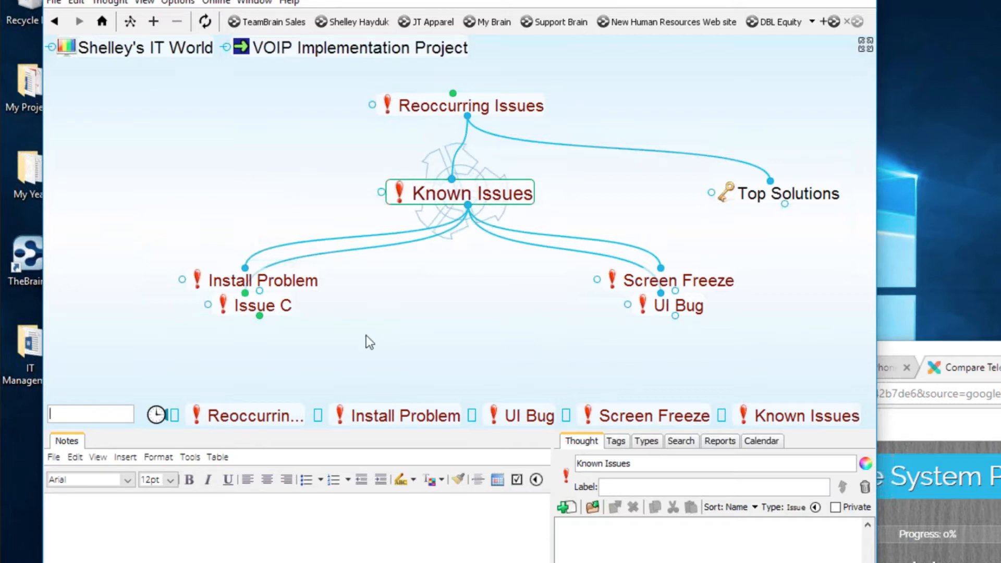
- Center Install Problem, write 'how to solve' in its notes, and start a child link
{"action": "left_click", "coordinate": [313, 282]}
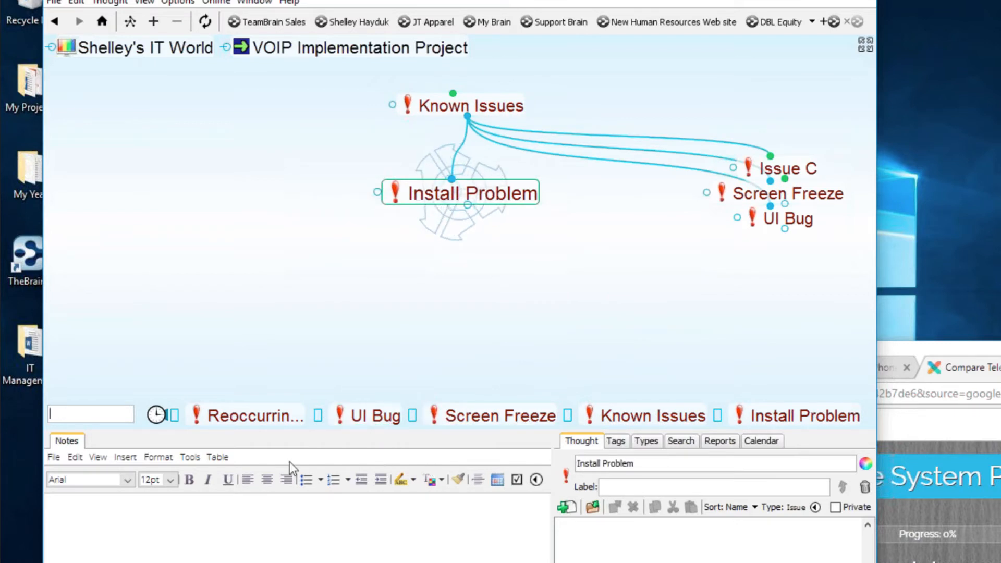
{"action": "key", "text": "Return"}
{"action": "type", "text": "h"}
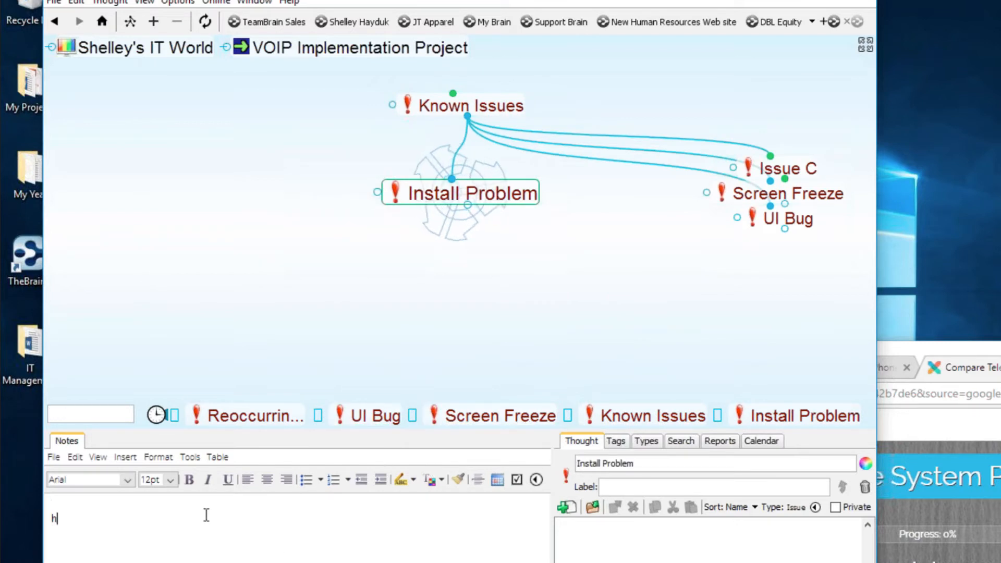
{"action": "type", "text": "ow to solve"}
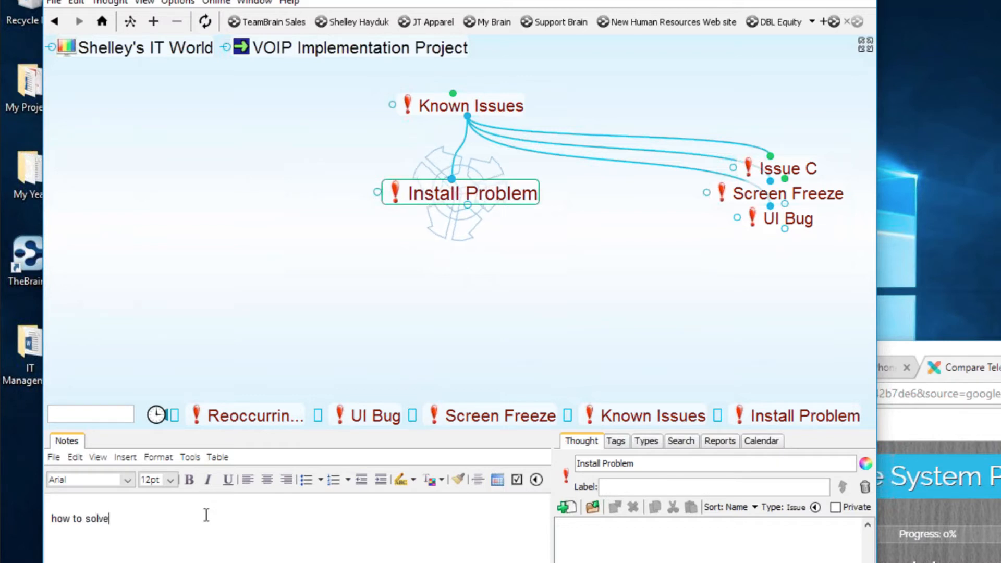
{"action": "left_click_drag", "start_coordinate": [468, 205], "coordinate": [442, 295]}
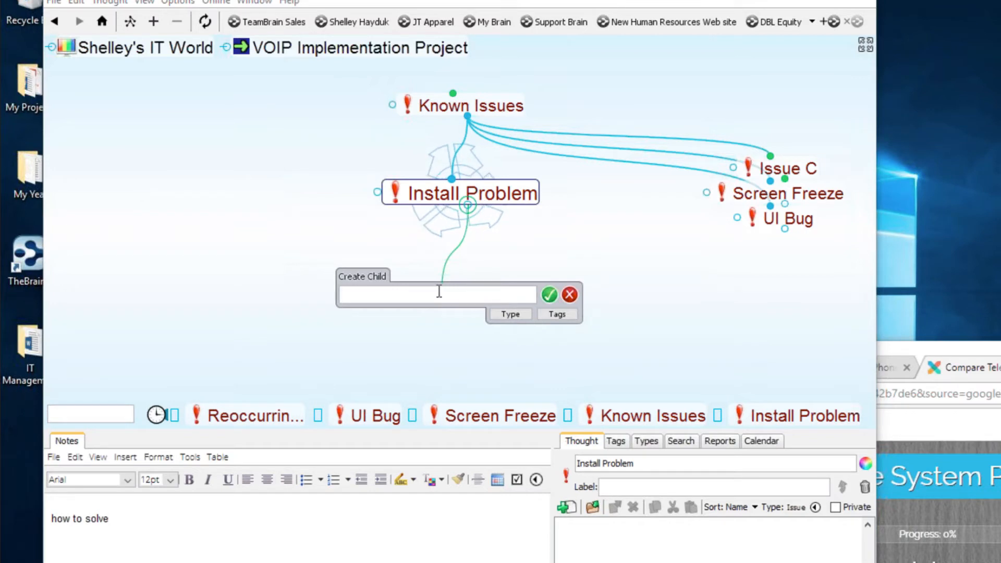
- Create a child named 'Install Solution' under Install Problem with a release thought type
{"action": "type", "text": "Install Solut"}
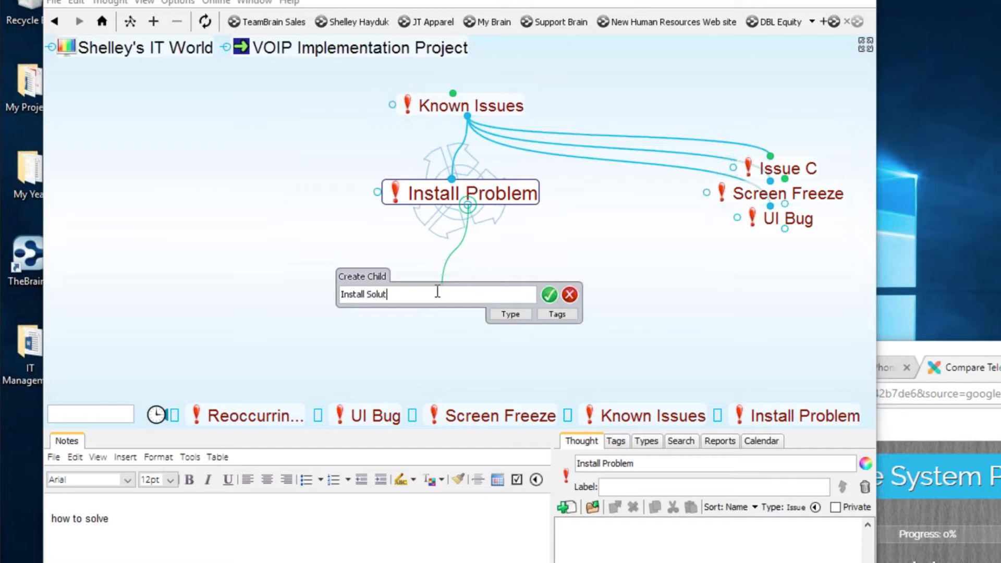
{"action": "key", "text": "BackSpace"}
{"action": "key", "text": "BackSpace"}
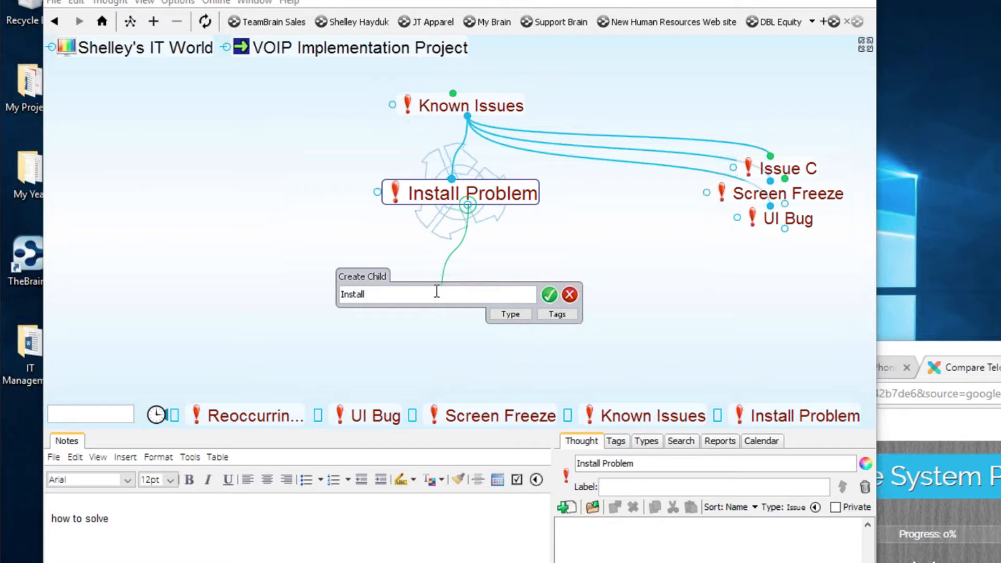
{"action": "type", "text": "Solution"}
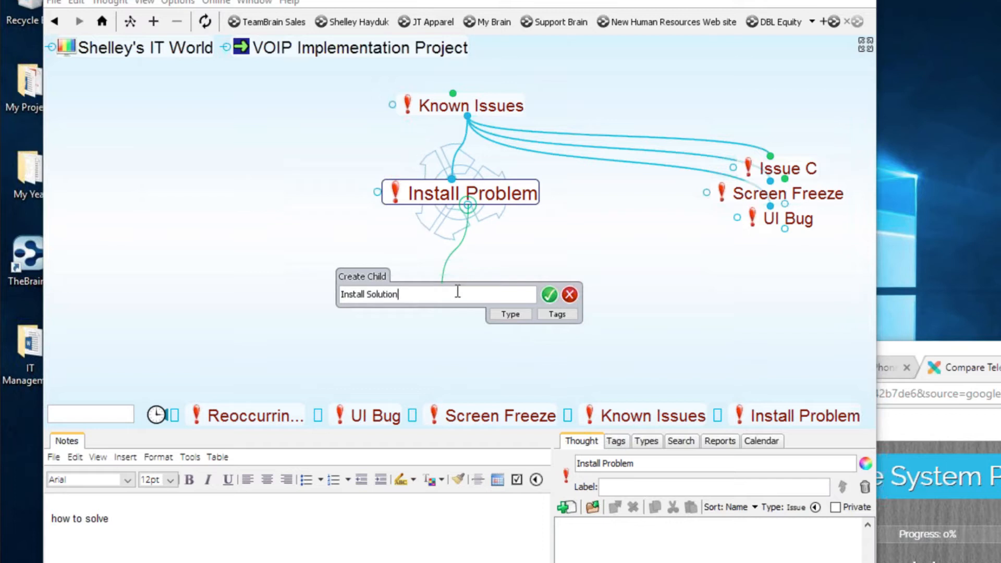
{"action": "left_click", "coordinate": [505, 320]}
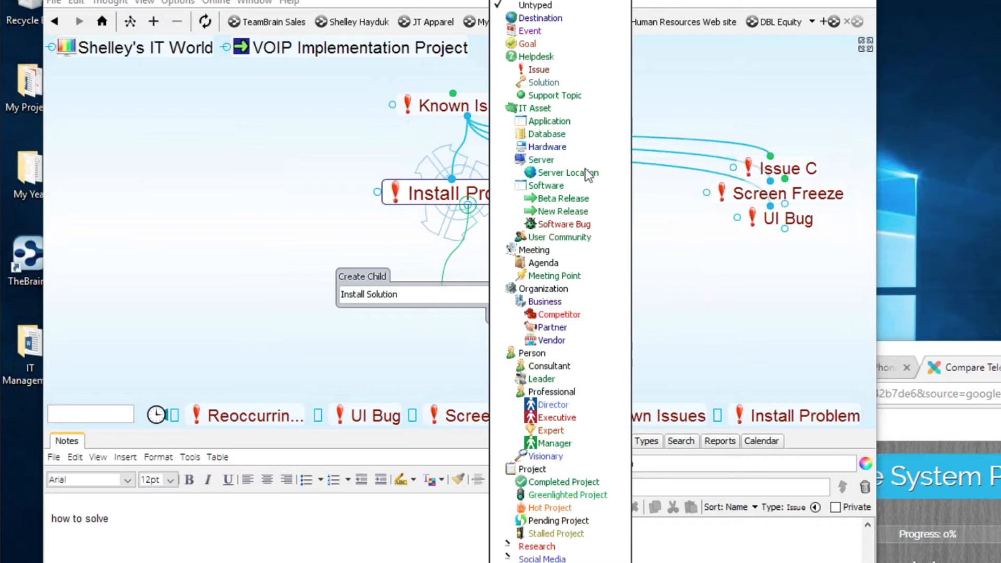
{"action": "left_click", "coordinate": [578, 221]}
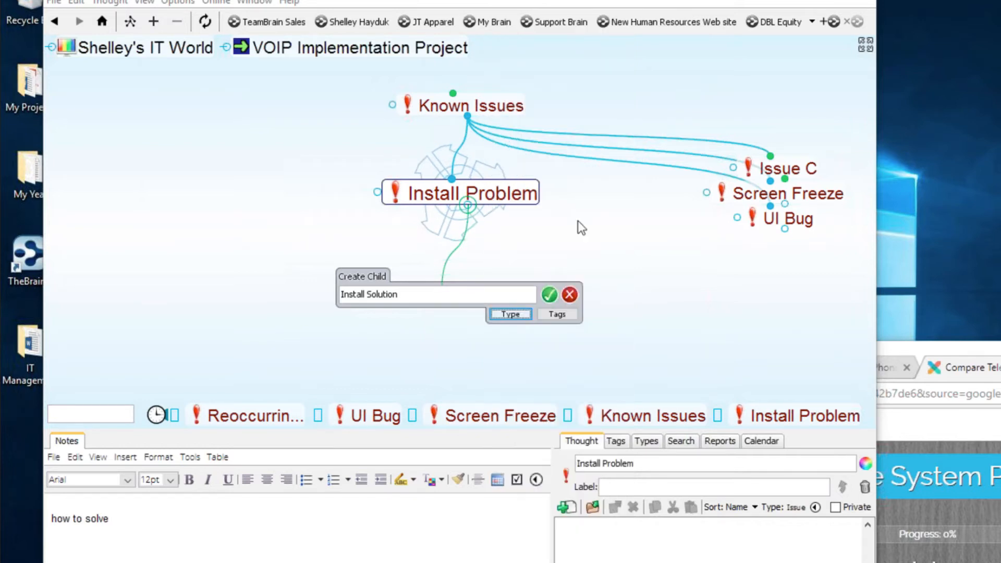
{"action": "left_click", "coordinate": [552, 298]}
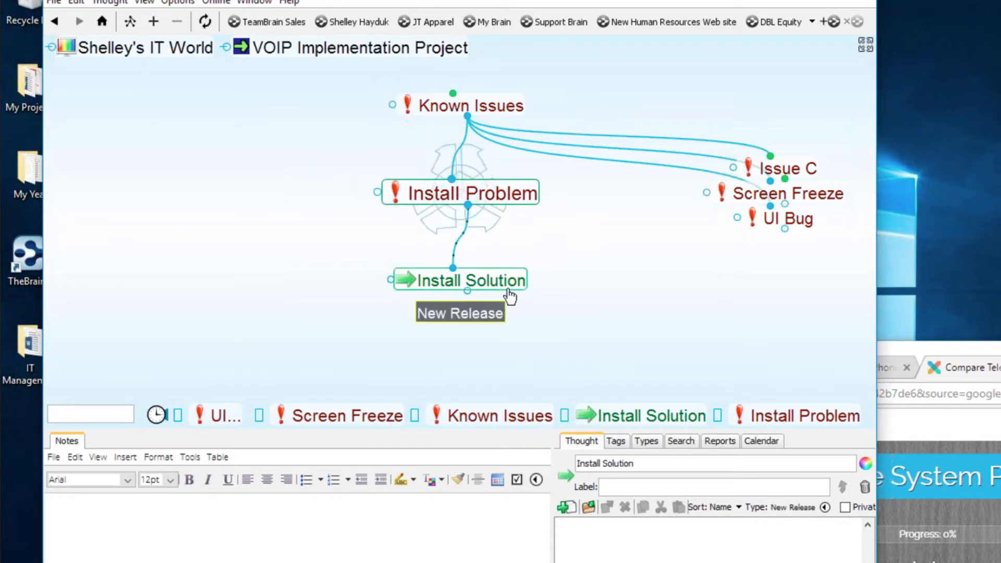
- Navigate up through Known Issues, Reoccurring Issues and Helpdesk and User Support to Shelley's IT World
{"action": "left_click", "coordinate": [500, 107]}
{"action": "left_click", "coordinate": [319, 292]}
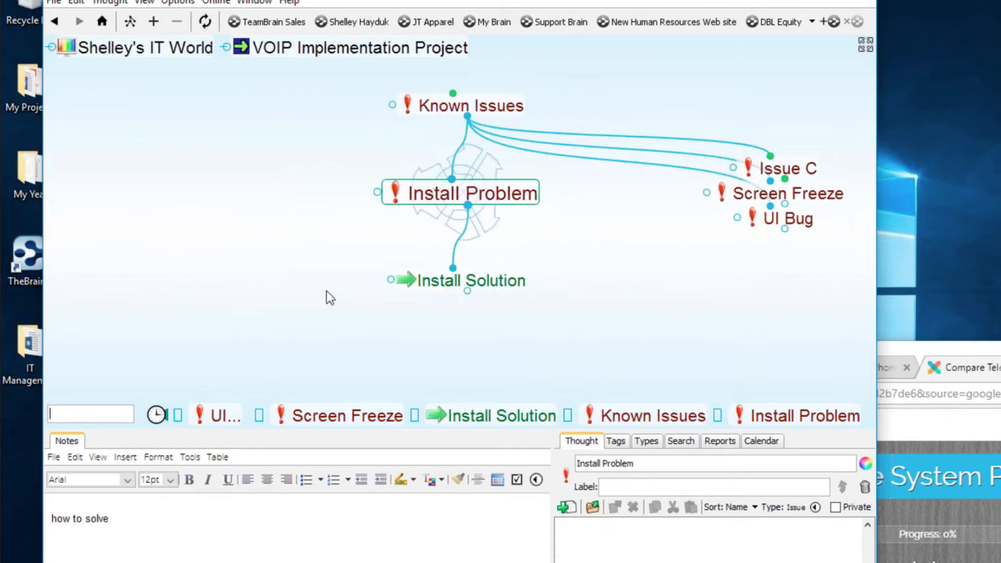
{"action": "left_click", "coordinate": [499, 116]}
{"action": "left_click", "coordinate": [499, 112]}
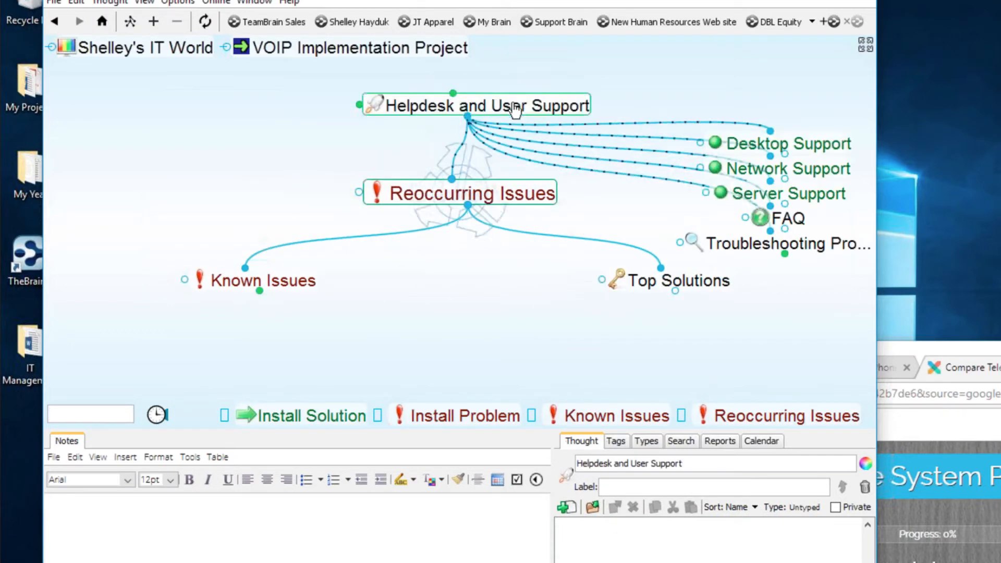
{"action": "left_click", "coordinate": [530, 99]}
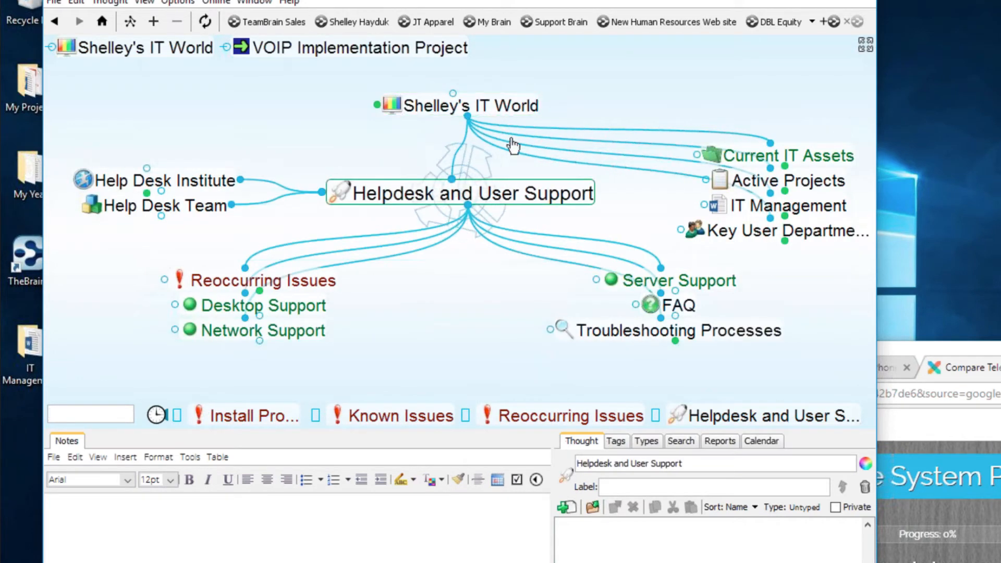
{"action": "left_click", "coordinate": [518, 106]}
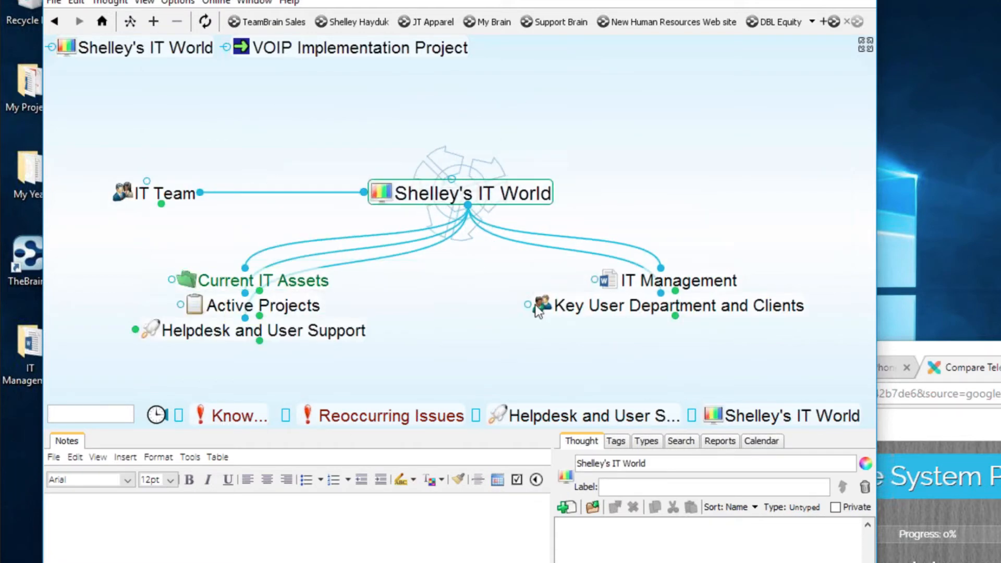
- Look through the File, Edit and Online menus, ending on the File menu's recent brains list
{"action": "left_click", "coordinate": [54, 3]}
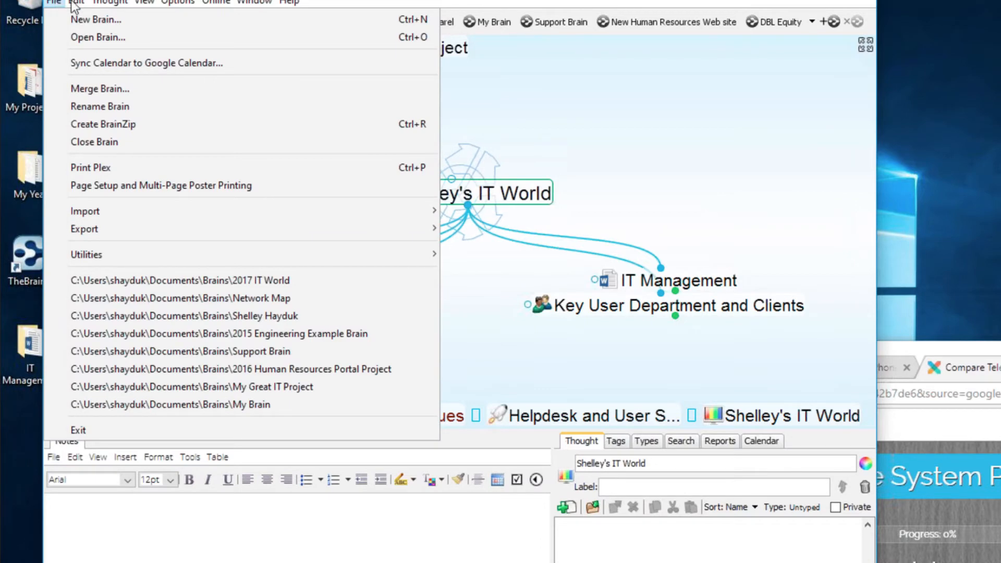
{"action": "mouse_move", "coordinate": [76, 6]}
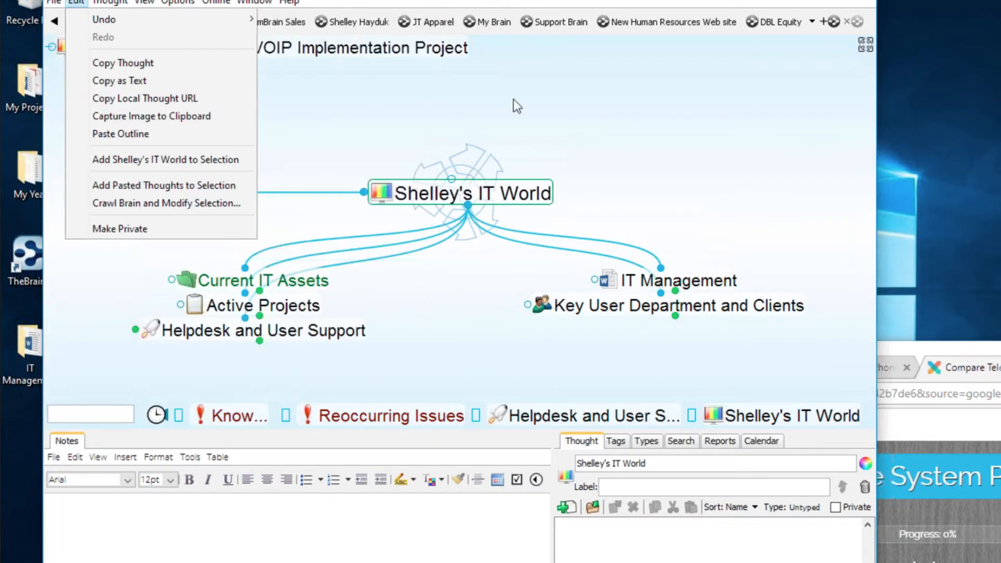
{"action": "left_click", "coordinate": [513, 101]}
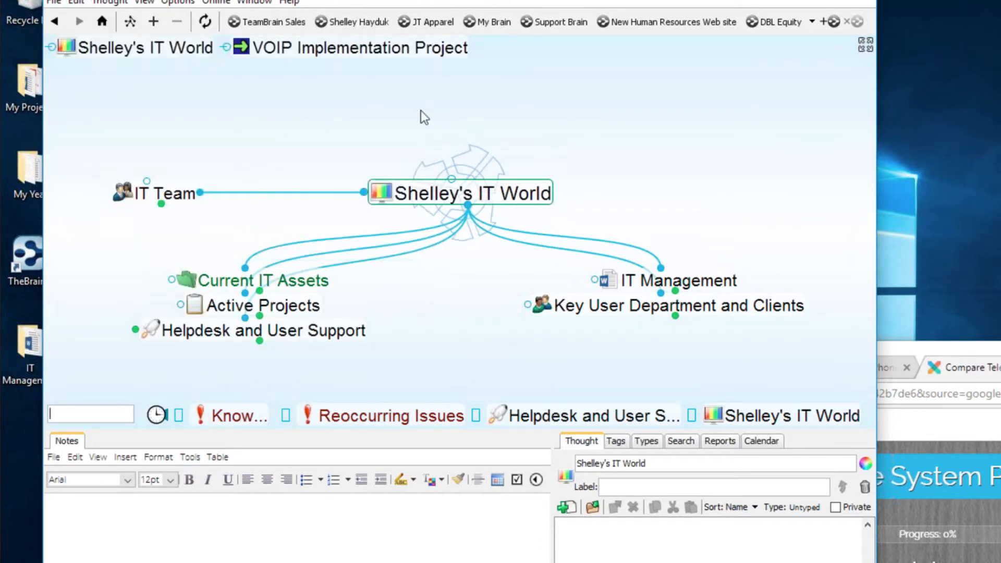
{"action": "left_click", "coordinate": [226, 5]}
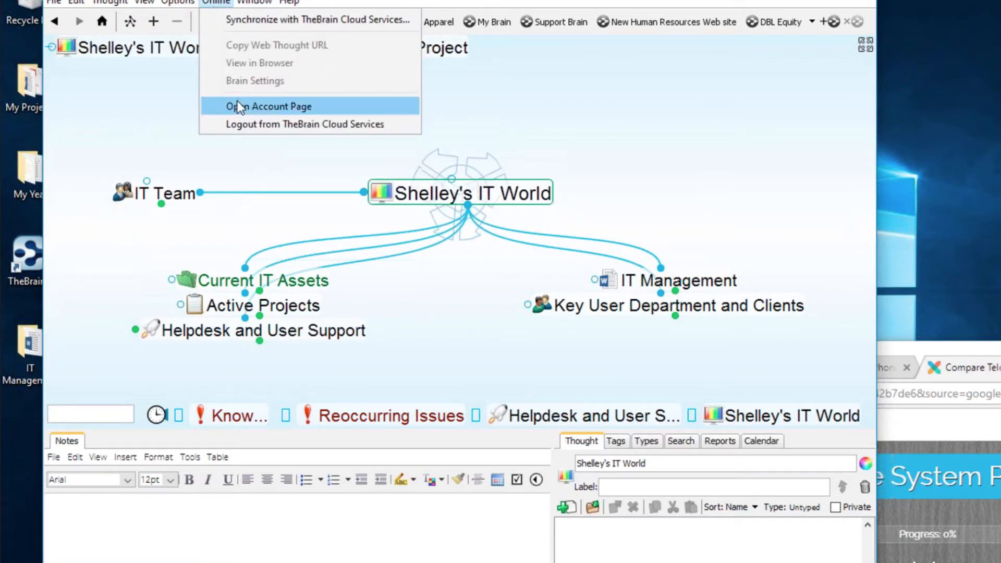
{"action": "left_click", "coordinate": [583, 113]}
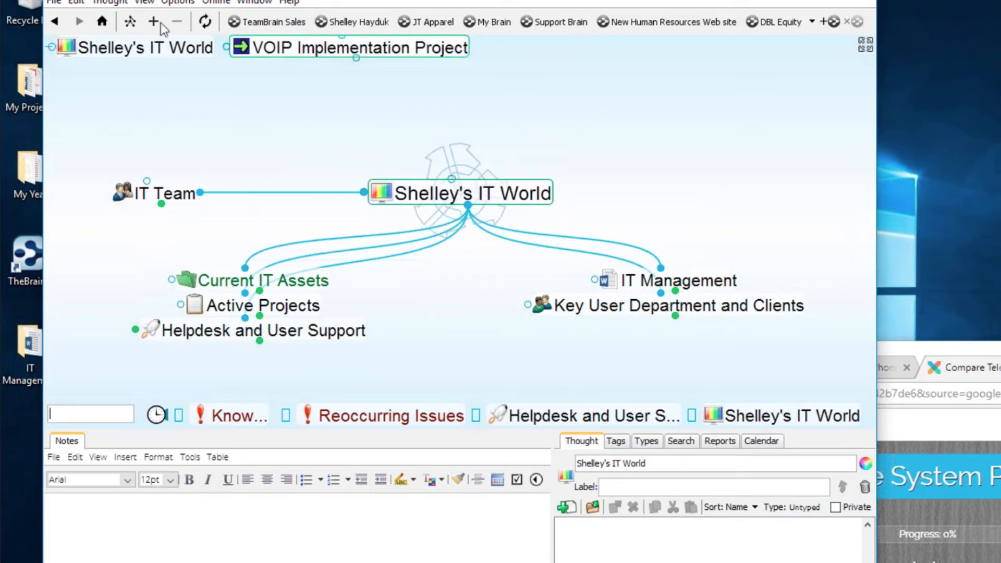
{"action": "left_click", "coordinate": [54, 2]}
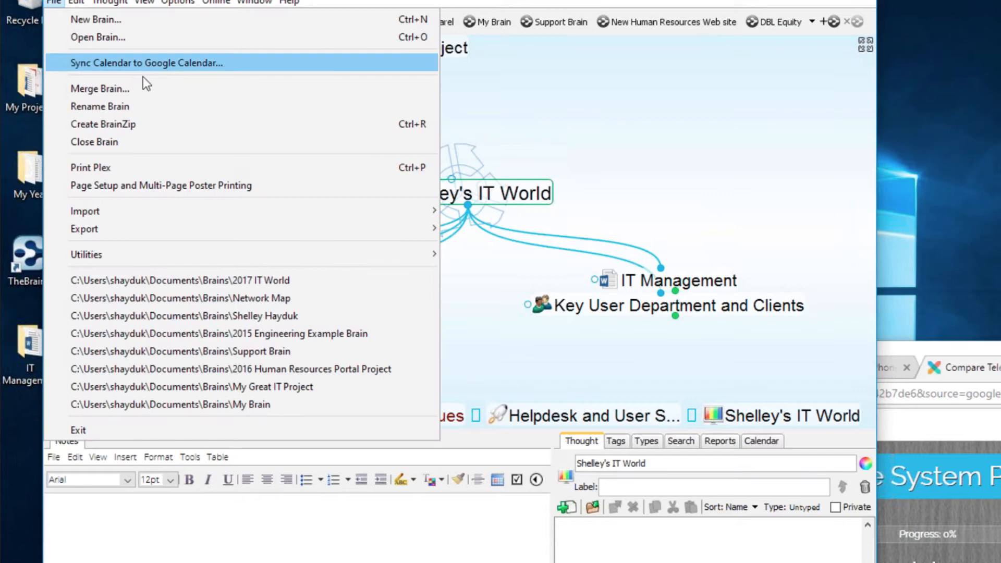
- Open the Network Map brain, maximize the window, and hide the Notes and Thought panels with F11
{"action": "left_click", "coordinate": [223, 298]}
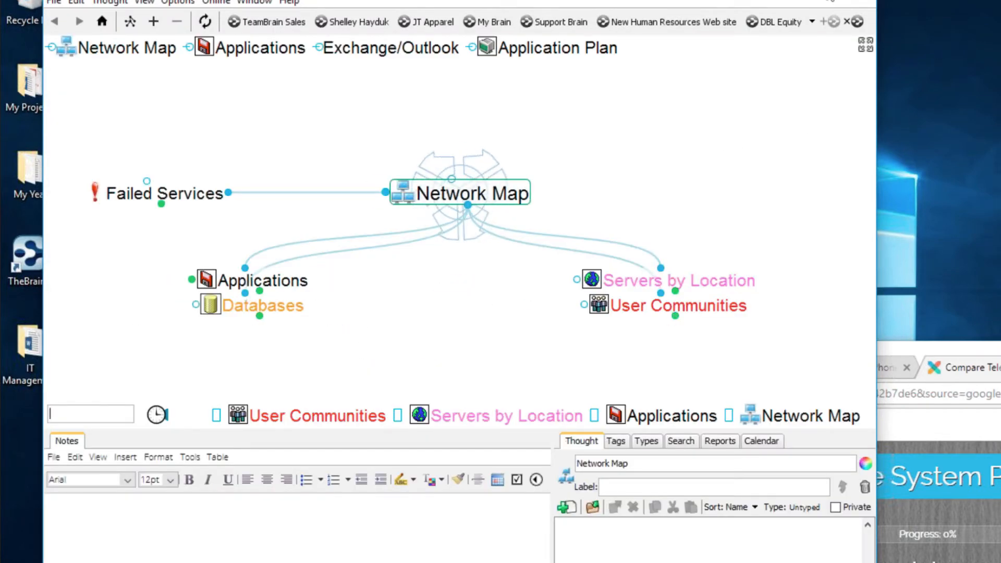
{"action": "left_click", "coordinate": [817, 1]}
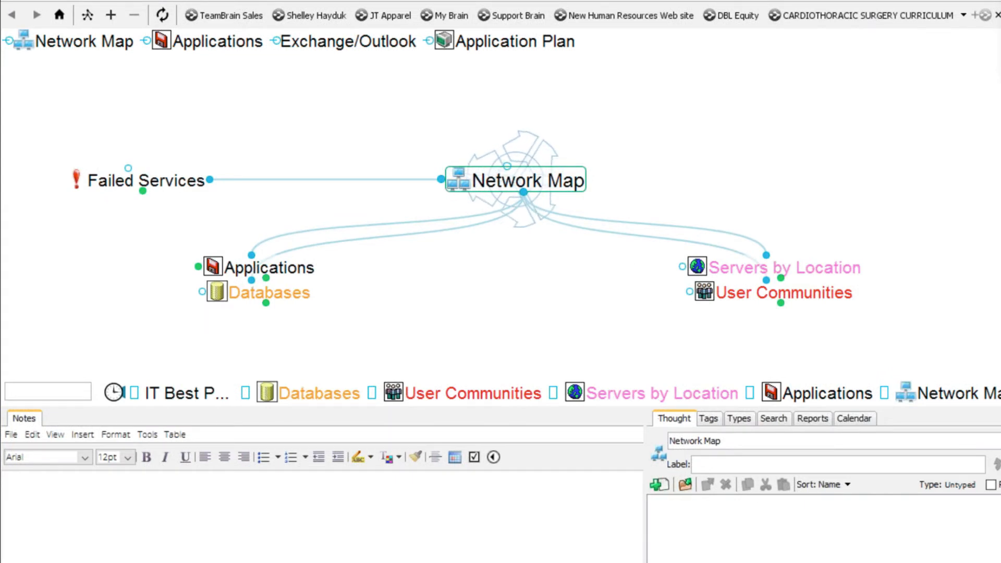
{"action": "key", "text": "F11"}
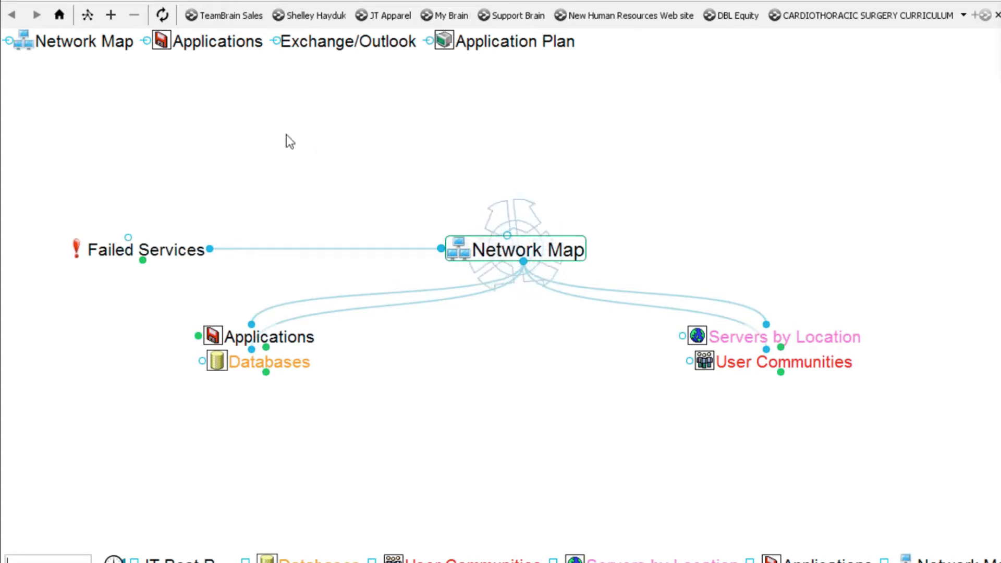
- Switch the map to Outline view and expand Applications, Databases and Servers by Location
{"action": "left_click", "coordinate": [93, 10]}
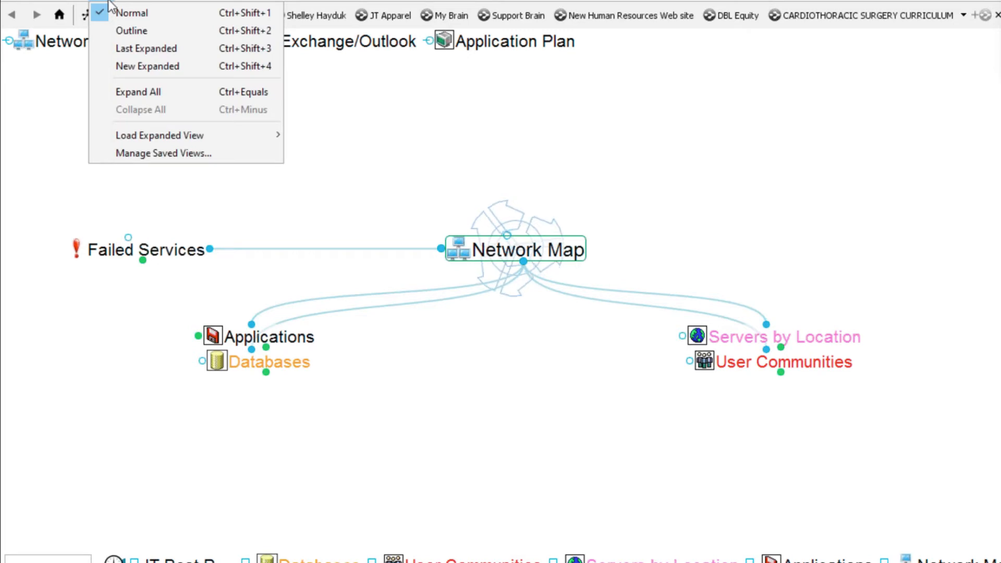
{"action": "left_click", "coordinate": [134, 35]}
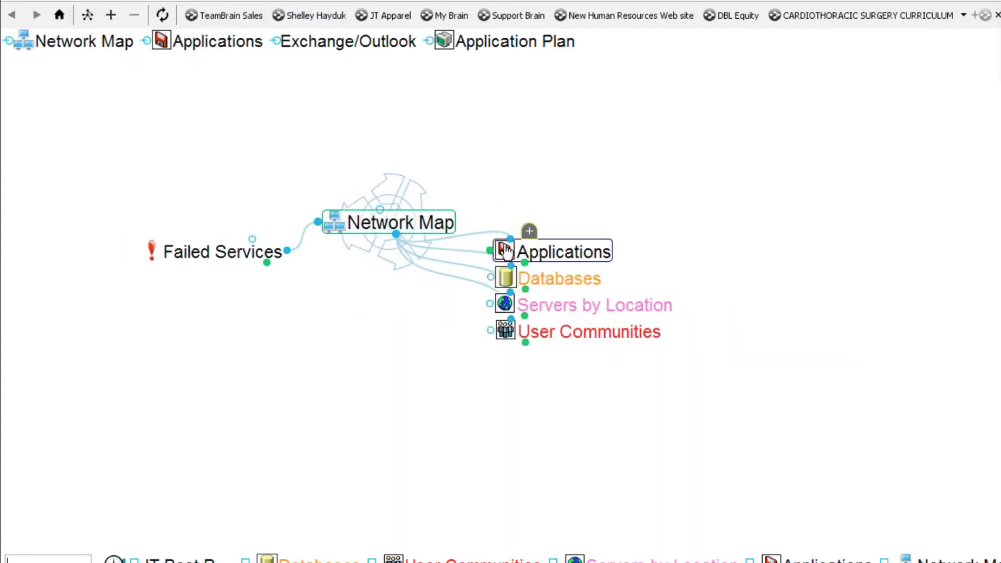
{"action": "left_click", "coordinate": [529, 231]}
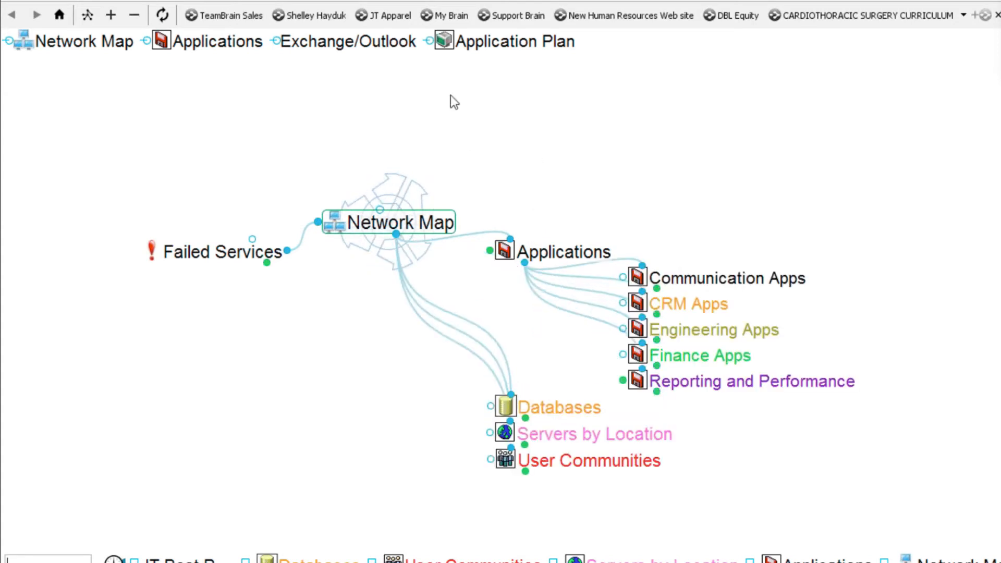
{"action": "left_click_drag", "start_coordinate": [399, 156], "coordinate": [371, 62]}
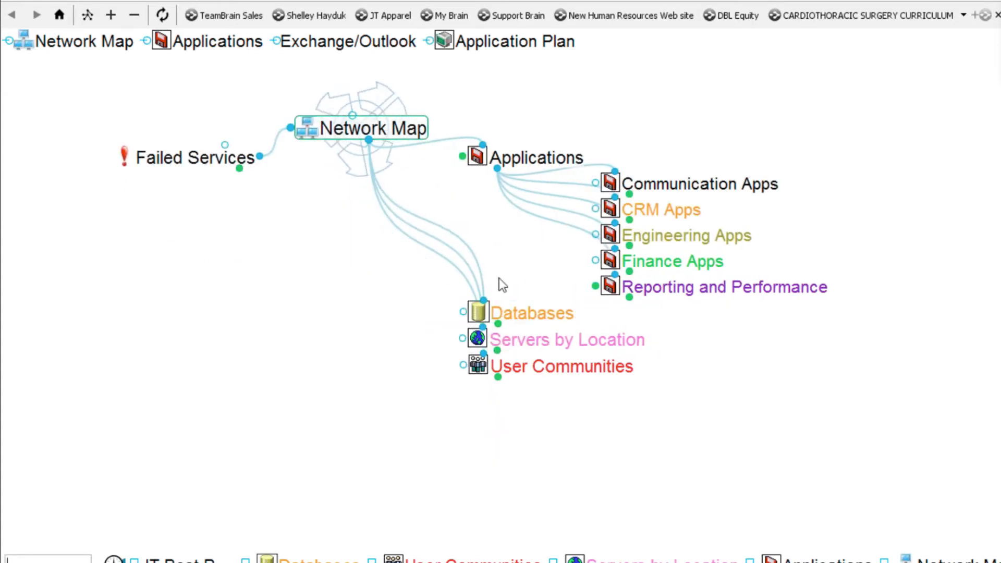
{"action": "left_click", "coordinate": [504, 292]}
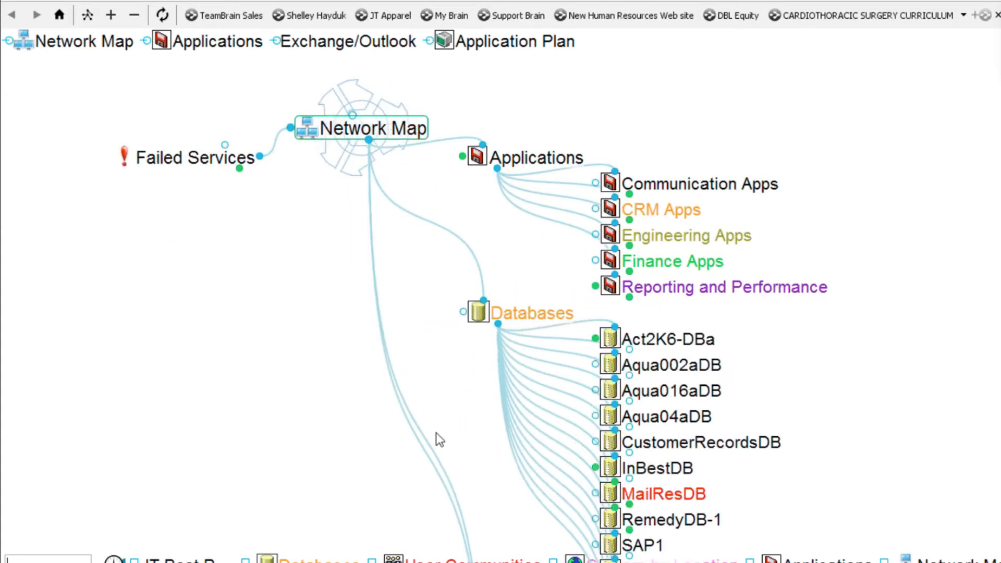
{"action": "left_click_drag", "start_coordinate": [188, 452], "coordinate": [22, 85]}
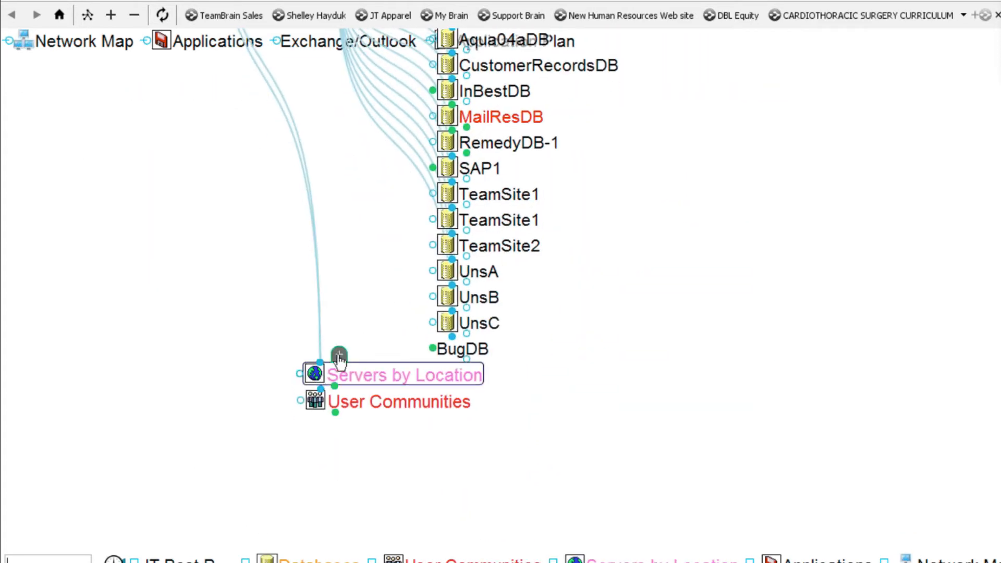
{"action": "left_click", "coordinate": [339, 356]}
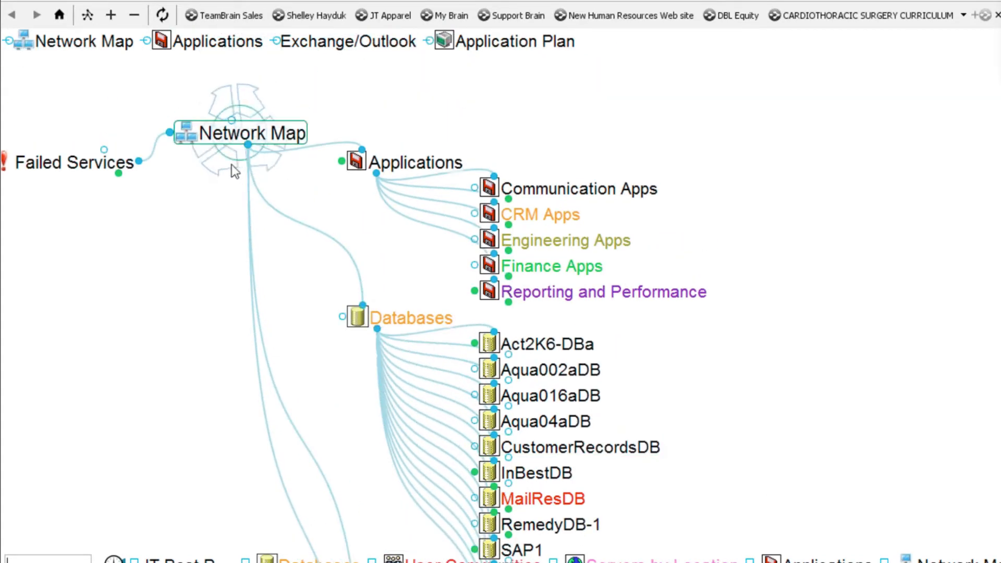
{"action": "scroll", "coordinate": [245, 161], "scroll_direction": "down", "scroll_amount": 4}
{"action": "scroll", "coordinate": [314, 238], "scroll_direction": "up", "scroll_amount": 3}
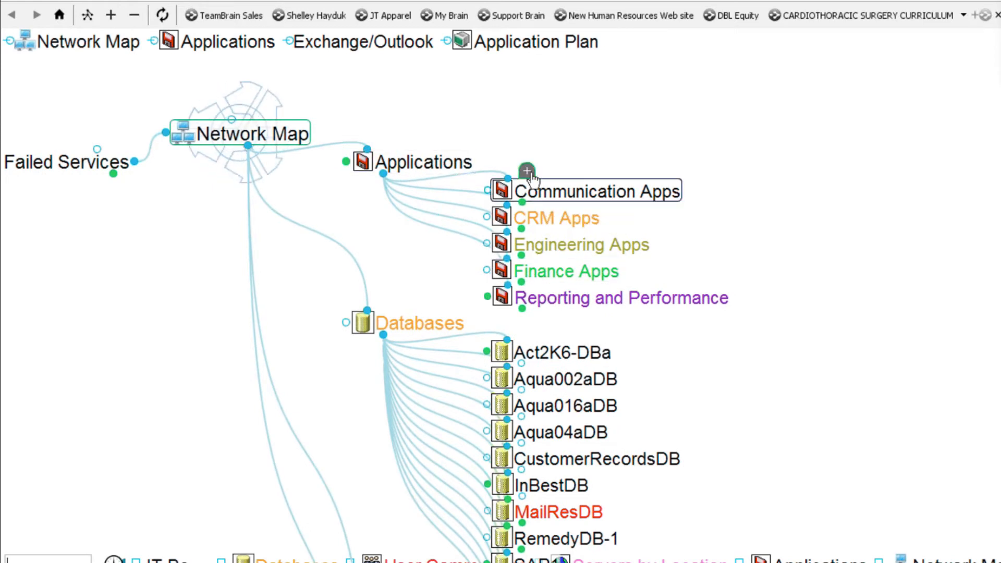
- Expand Communication Apps, CRM Apps, Engineering Apps and Los Angeles in the outline
{"action": "left_click", "coordinate": [527, 171]}
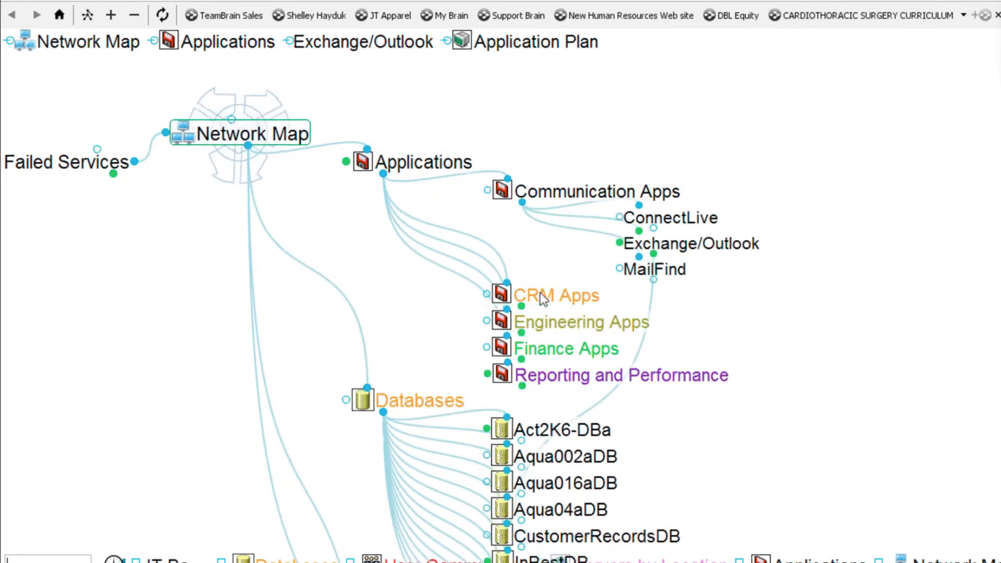
{"action": "left_click", "coordinate": [527, 273]}
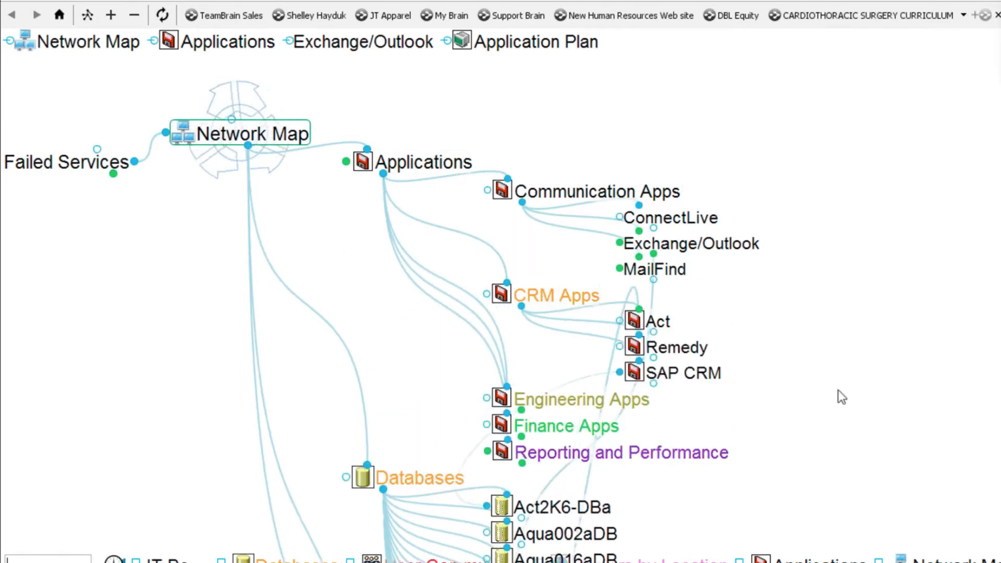
{"action": "left_click_drag", "start_coordinate": [846, 503], "coordinate": [927, 254]}
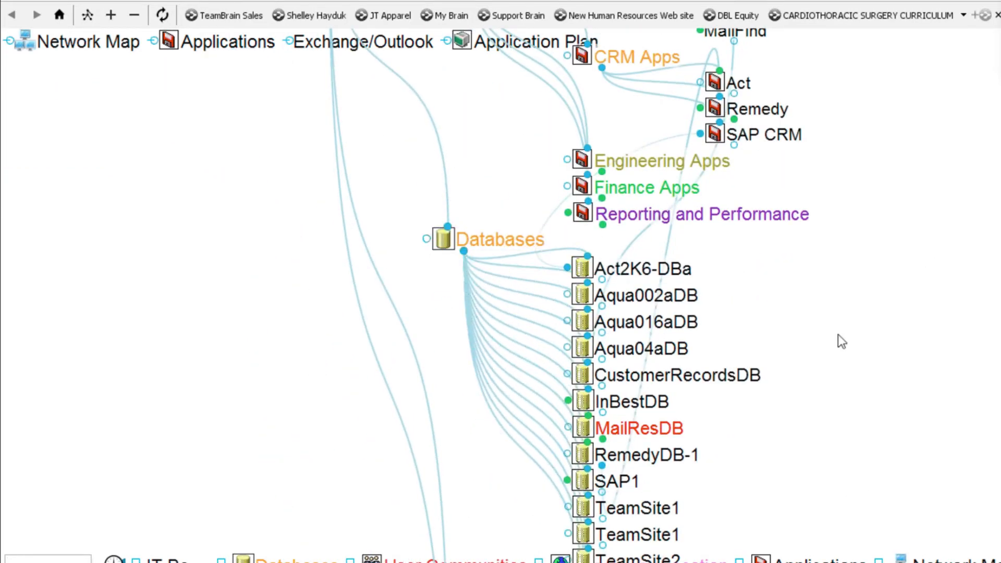
{"action": "scroll", "coordinate": [838, 337], "scroll_direction": "up", "scroll_amount": 5}
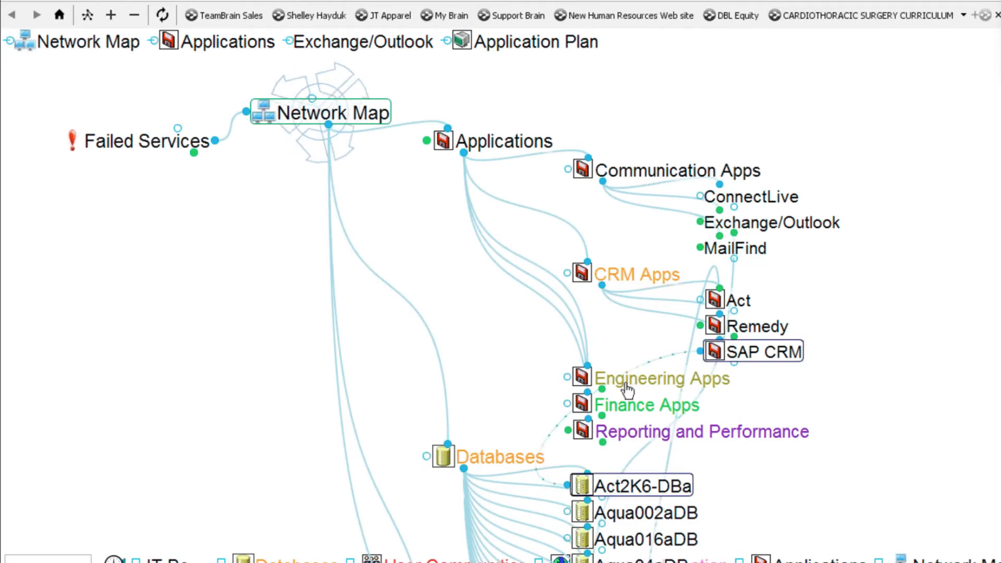
{"action": "left_click", "coordinate": [626, 382]}
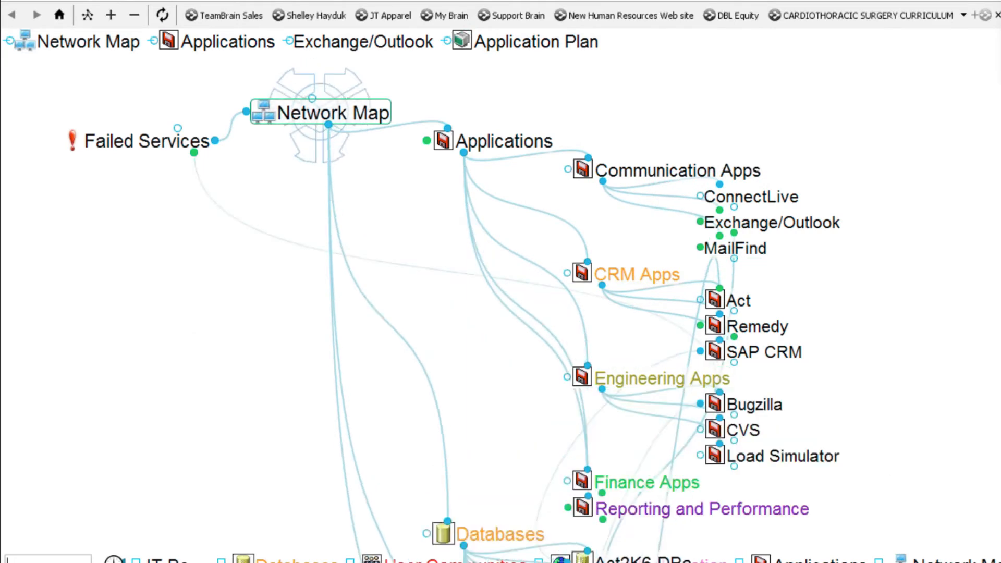
{"action": "scroll", "coordinate": [900, 493], "scroll_direction": "down", "scroll_amount": 10}
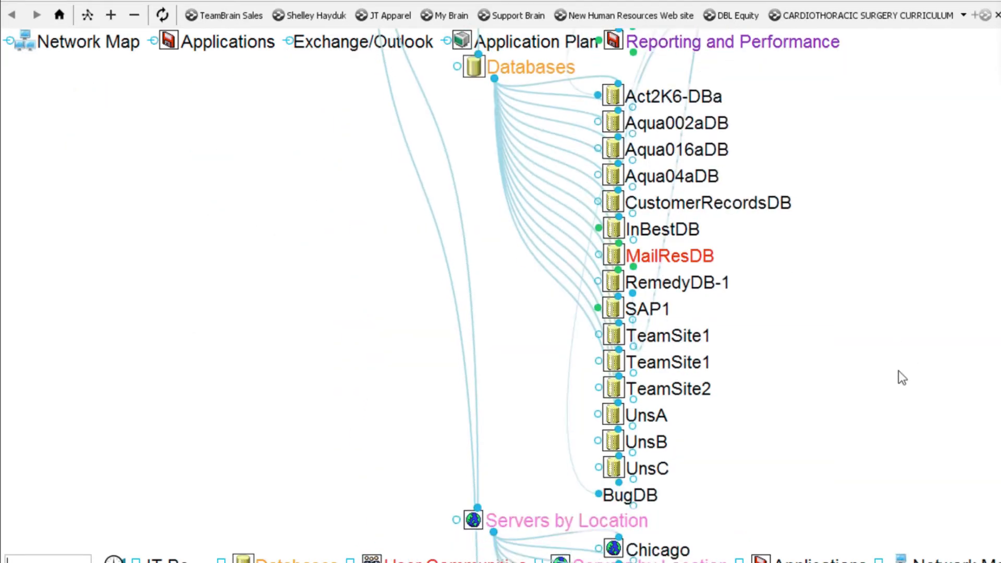
{"action": "scroll", "coordinate": [875, 149], "scroll_direction": "down", "scroll_amount": 6}
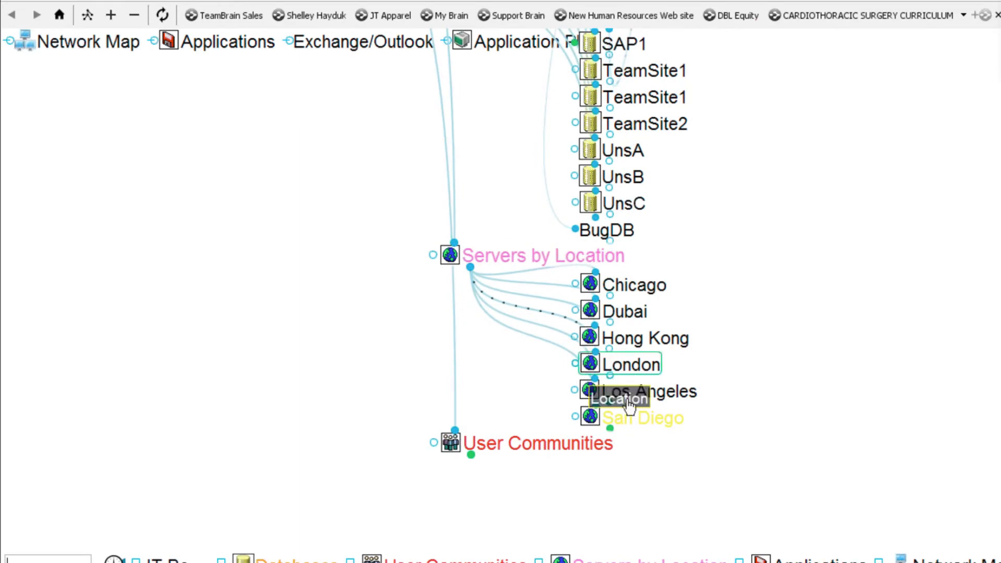
{"action": "left_click", "coordinate": [630, 392]}
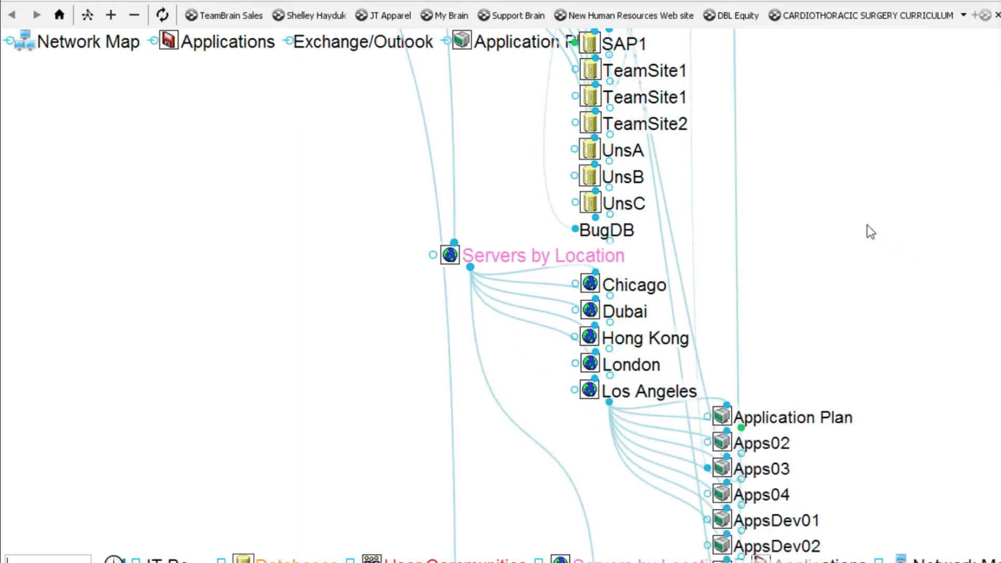
{"action": "scroll", "coordinate": [867, 229], "scroll_direction": "up", "scroll_amount": 15}
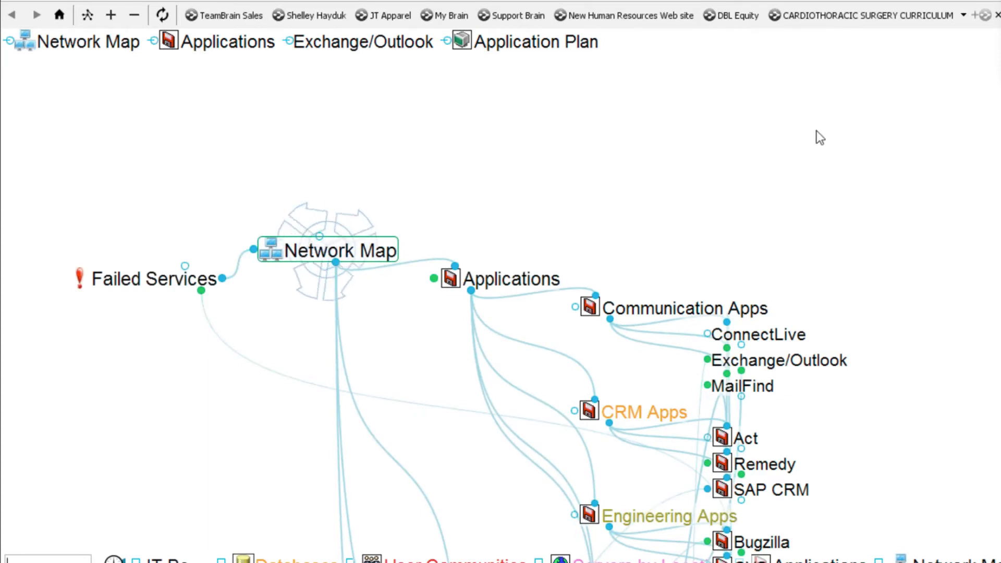
- Make Failed Services the central thought, then return to Network Map
{"action": "left_click", "coordinate": [153, 279]}
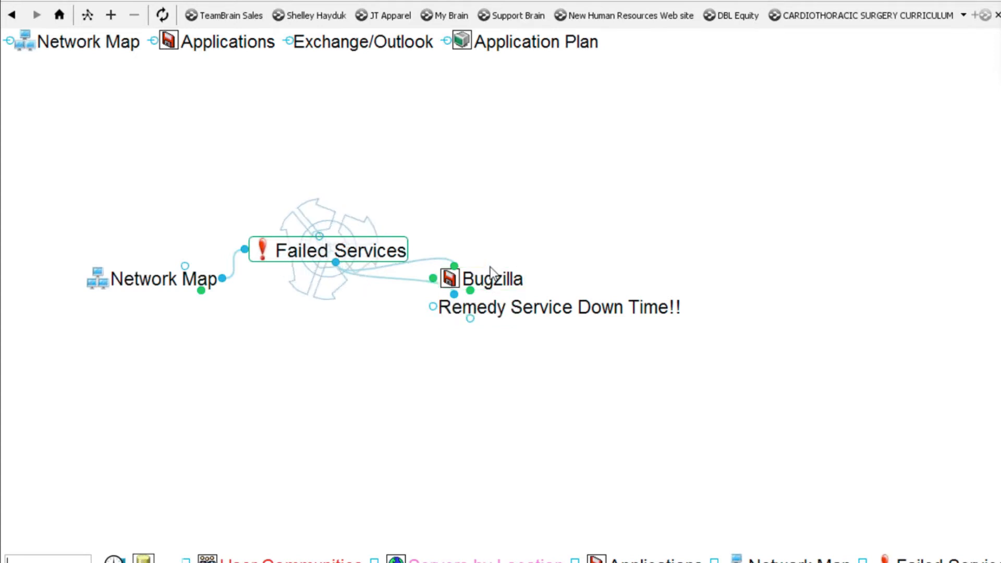
{"action": "scroll", "coordinate": [752, 154], "scroll_direction": "up", "scroll_amount": 1}
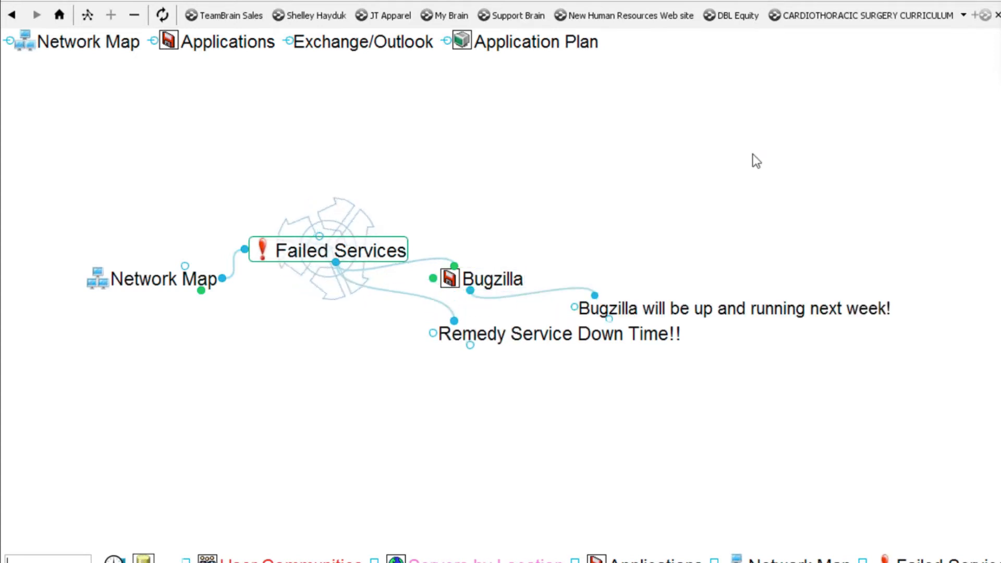
{"action": "left_click", "coordinate": [210, 287]}
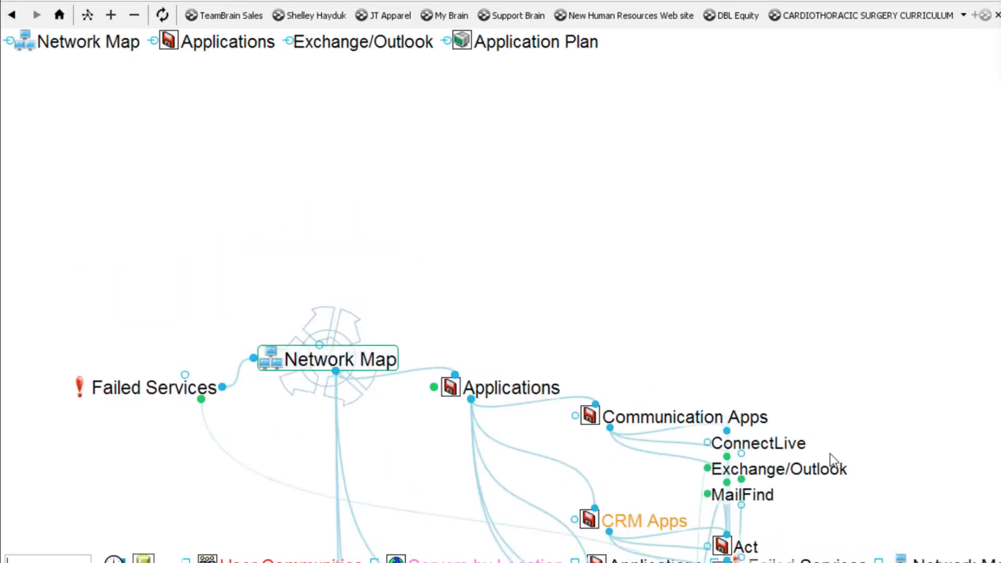
- Expand User Communities, scroll back to the top, and bring up the map's view options
{"action": "scroll", "coordinate": [829, 448], "scroll_direction": "down", "scroll_amount": 10}
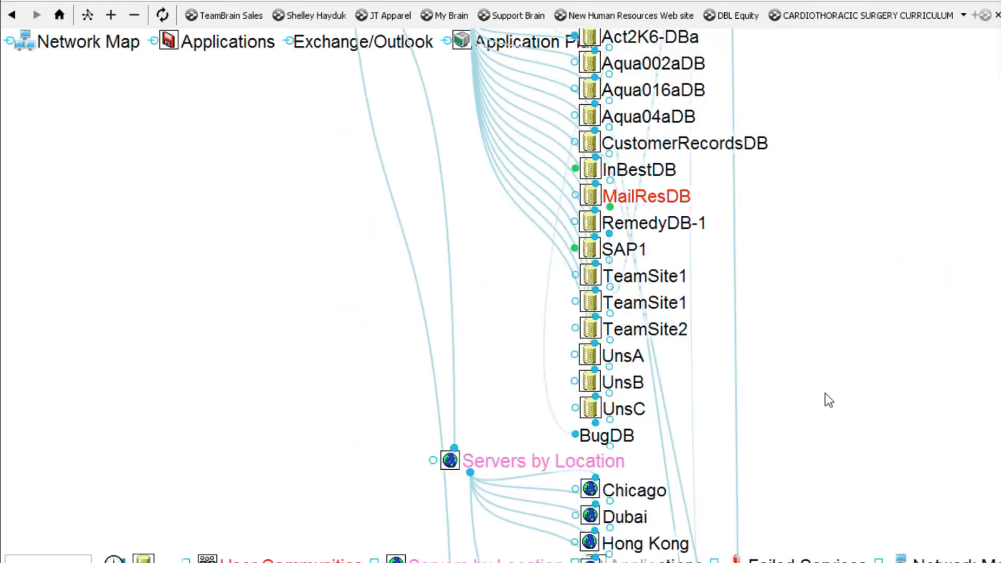
{"action": "scroll", "coordinate": [825, 396], "scroll_direction": "down", "scroll_amount": 8}
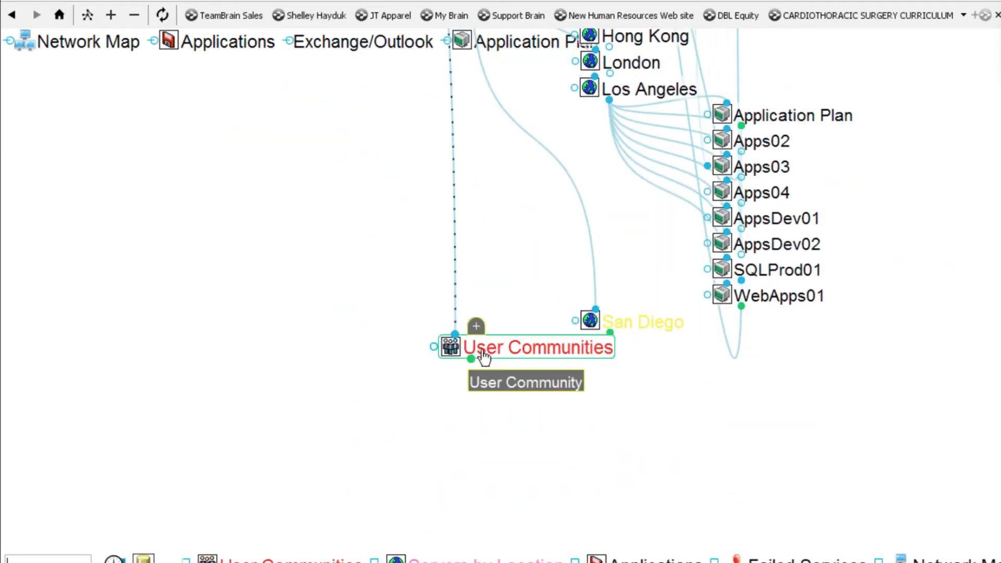
{"action": "left_click", "coordinate": [470, 359]}
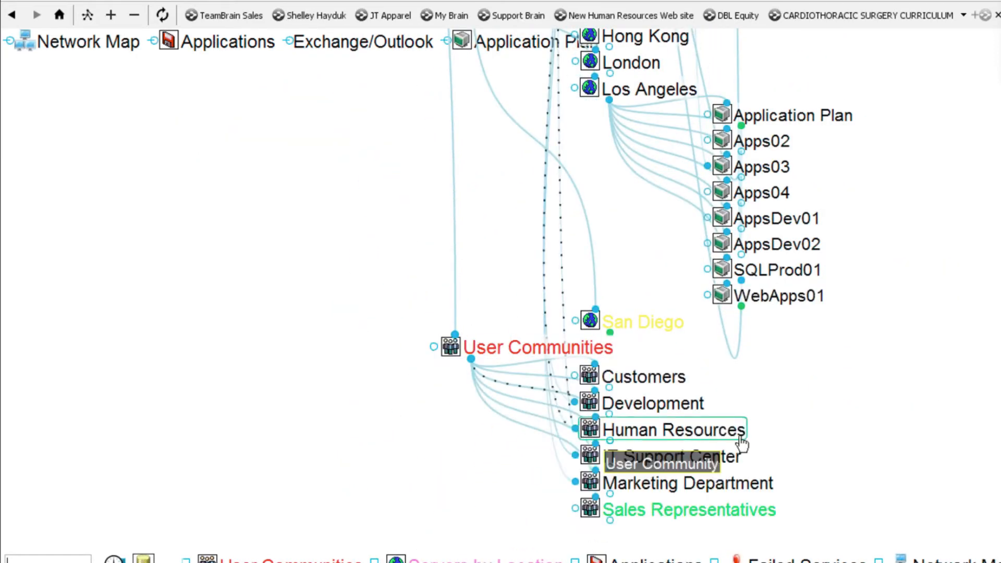
{"action": "scroll", "coordinate": [240, 226], "scroll_direction": "up", "scroll_amount": 12}
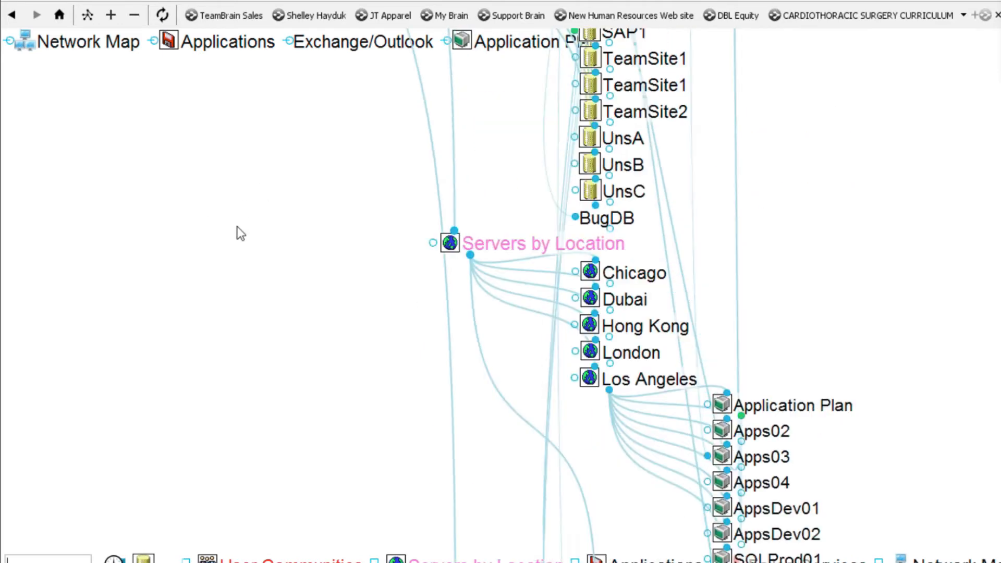
{"action": "scroll", "coordinate": [258, 231], "scroll_direction": "up", "scroll_amount": 10}
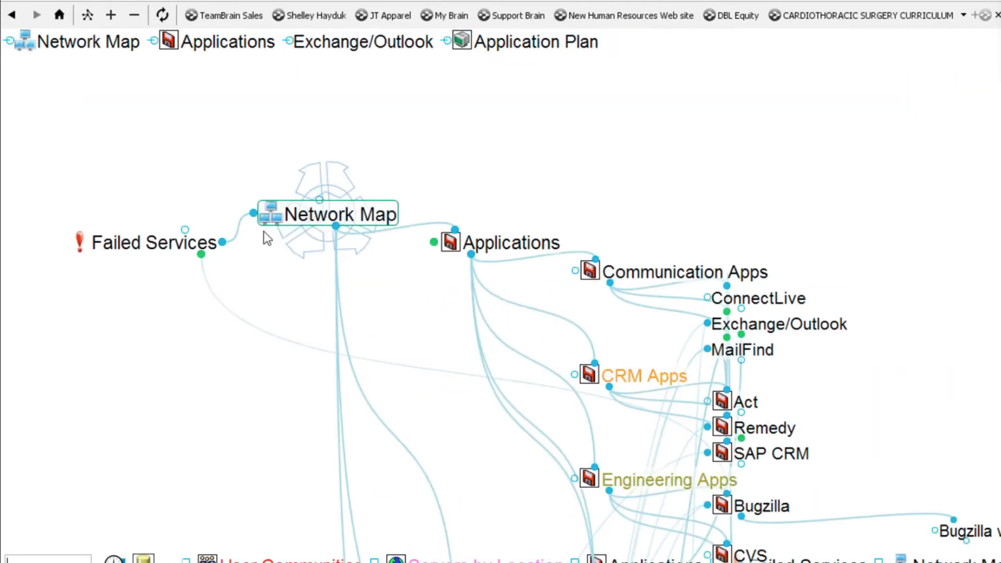
{"action": "right_click", "coordinate": [336, 105]}
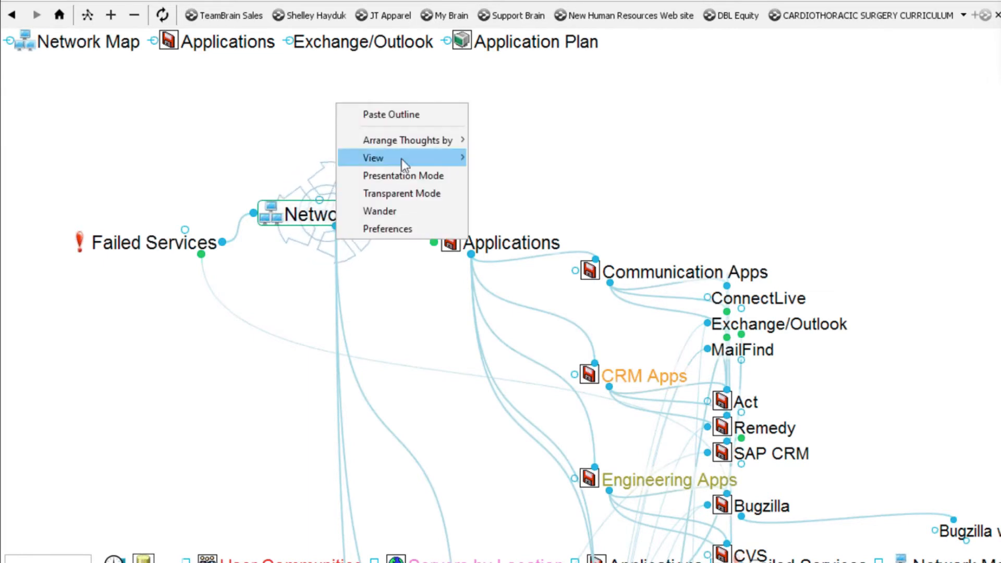
- Switch the map back to the Normal layout and dismiss the leftover menus
{"action": "mouse_move", "coordinate": [412, 163]}
{"action": "left_click", "coordinate": [517, 163]}
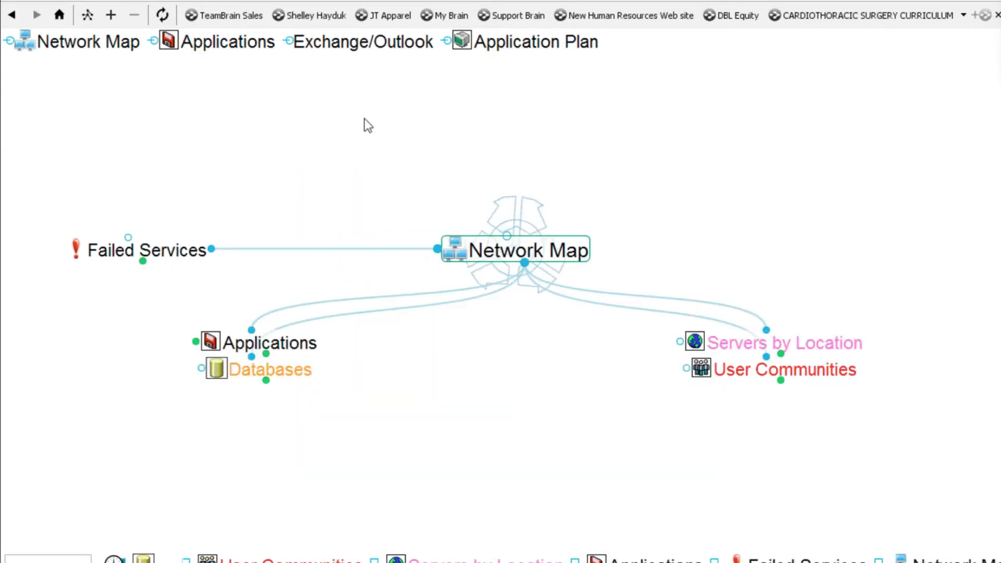
{"action": "left_click", "coordinate": [101, 8]}
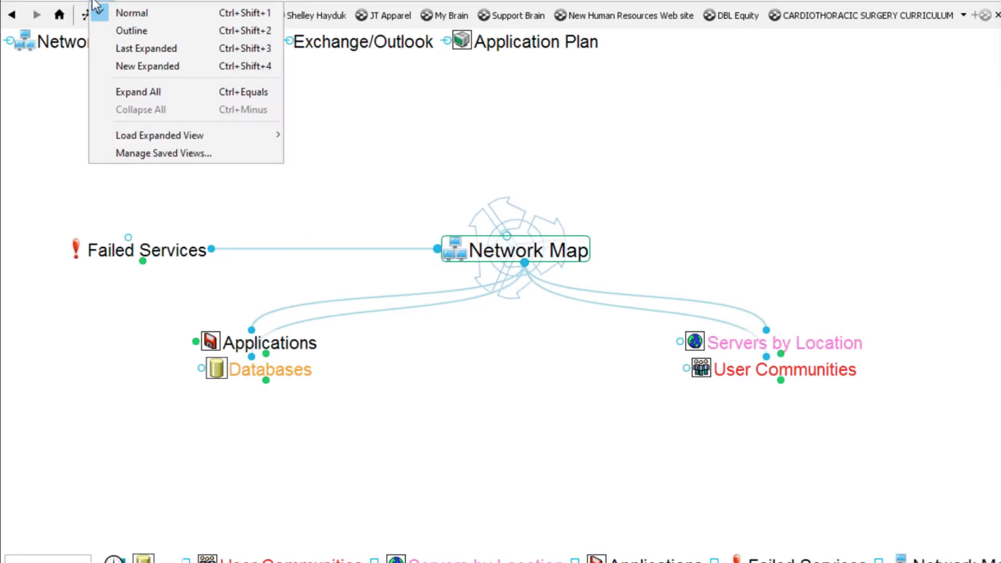
{"action": "left_click", "coordinate": [8, 5]}
{"action": "left_click", "coordinate": [608, 120]}
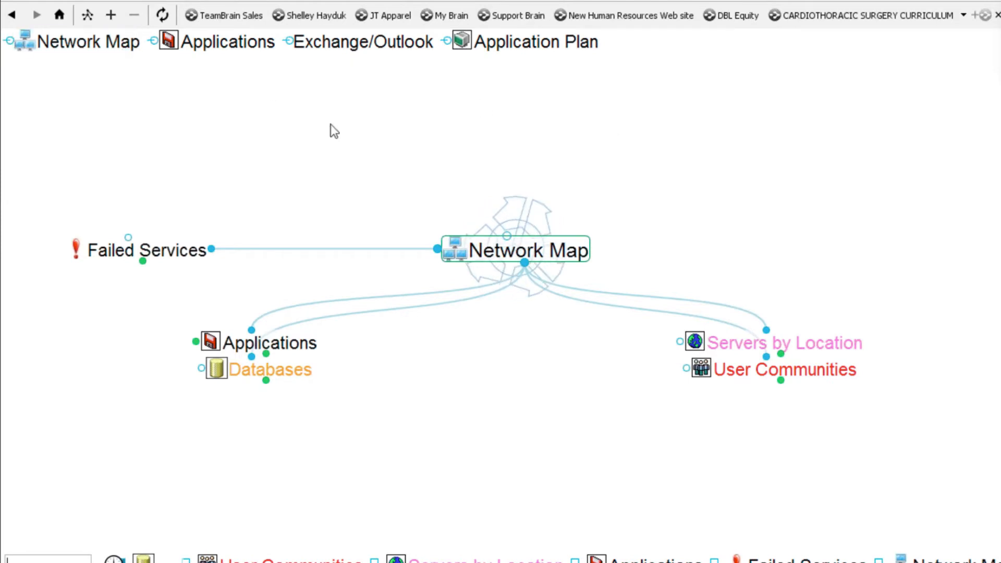
- Expand grandchild thoughts, then centre on Applications and then Communication Apps
{"action": "left_click", "coordinate": [111, 16]}
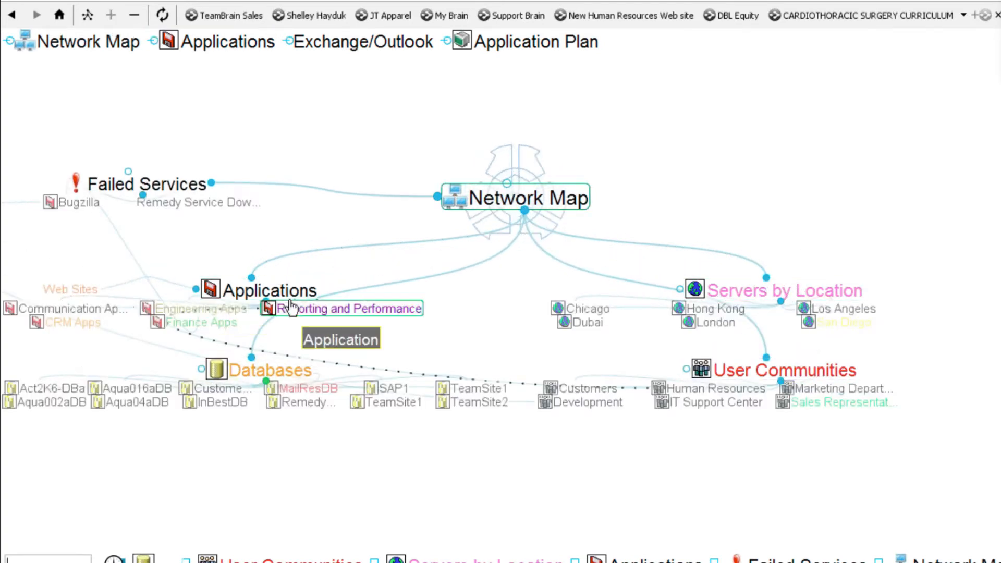
{"action": "left_click", "coordinate": [270, 290]}
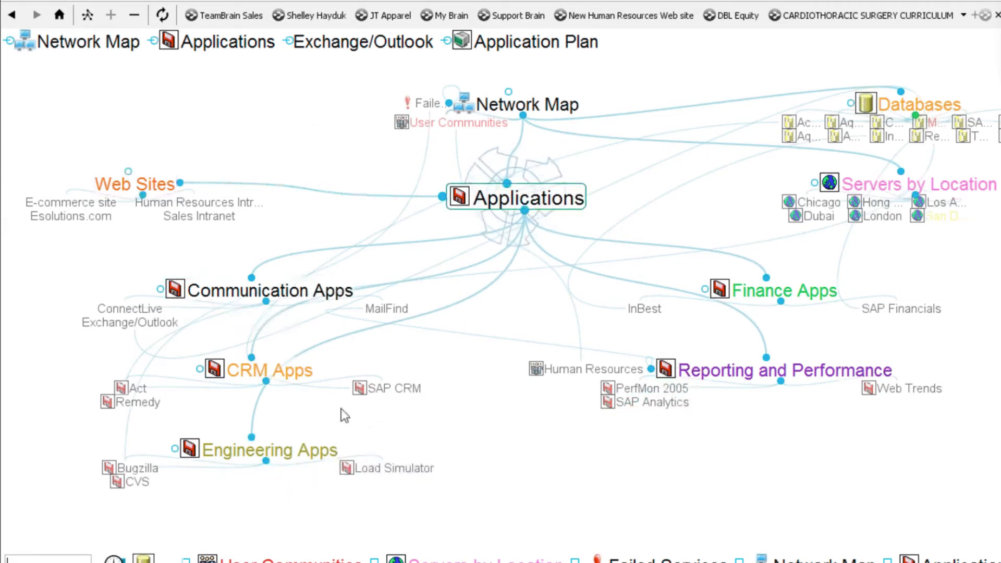
{"action": "left_click", "coordinate": [320, 294]}
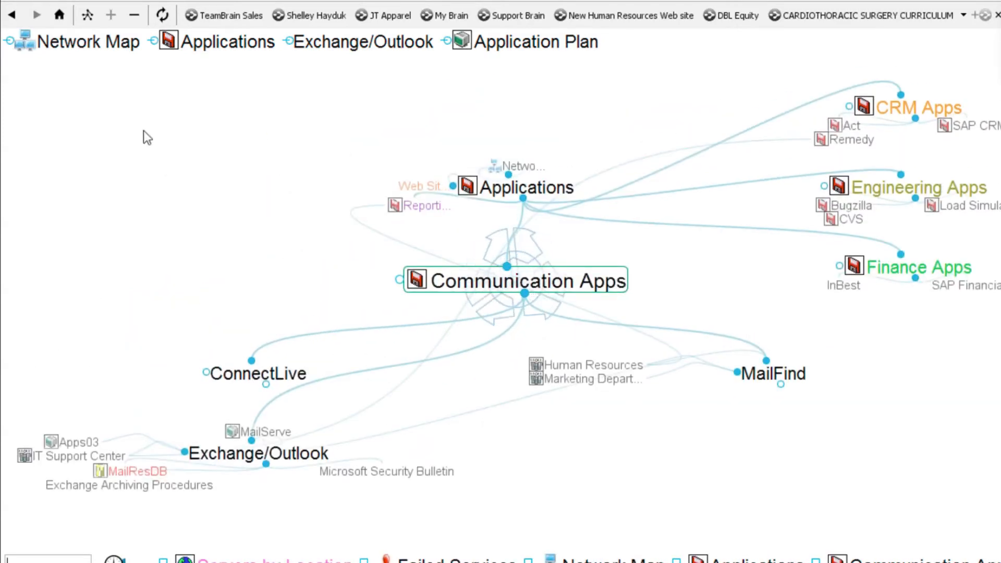
- Collapse the grandchildren, centre on Applications, and expand all its grandchild thoughts
{"action": "left_click", "coordinate": [135, 15]}
{"action": "left_click", "coordinate": [507, 186]}
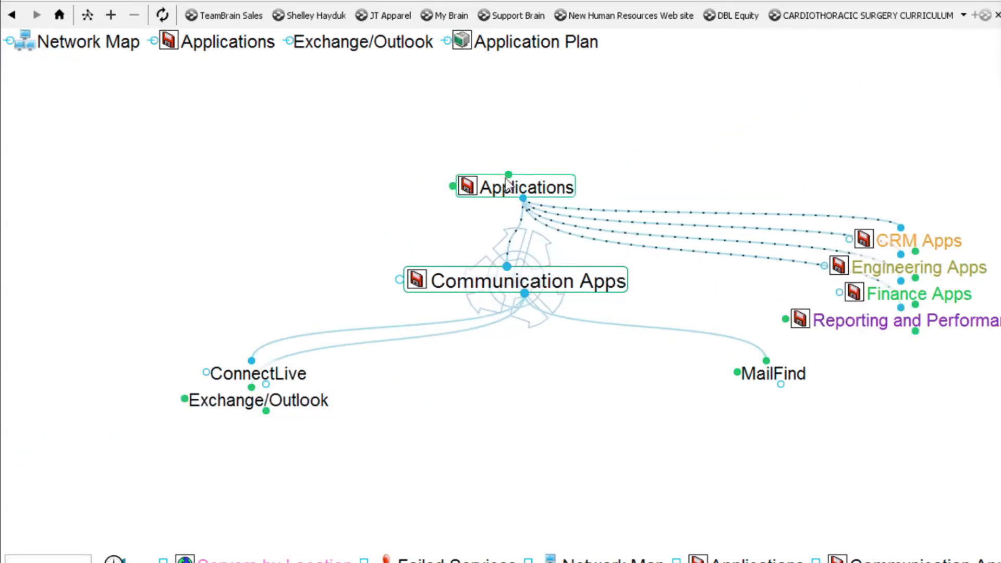
{"action": "left_click", "coordinate": [102, 0]}
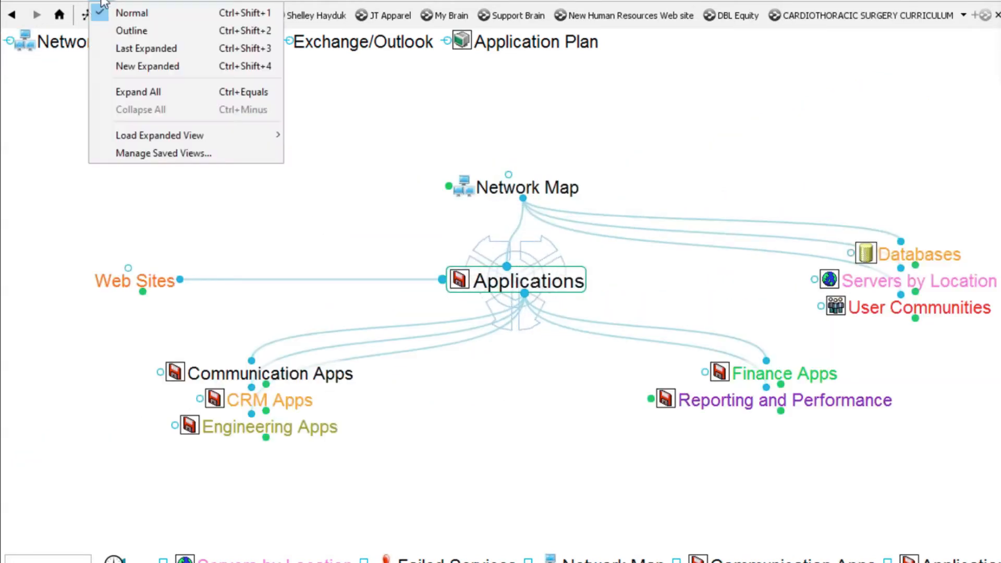
{"action": "left_click", "coordinate": [23, 148]}
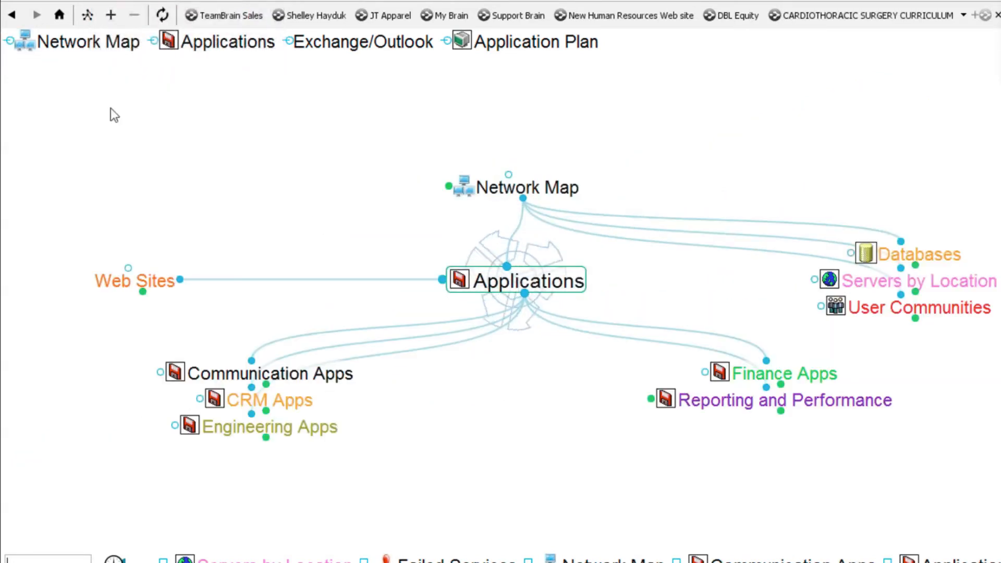
{"action": "left_click", "coordinate": [112, 16]}
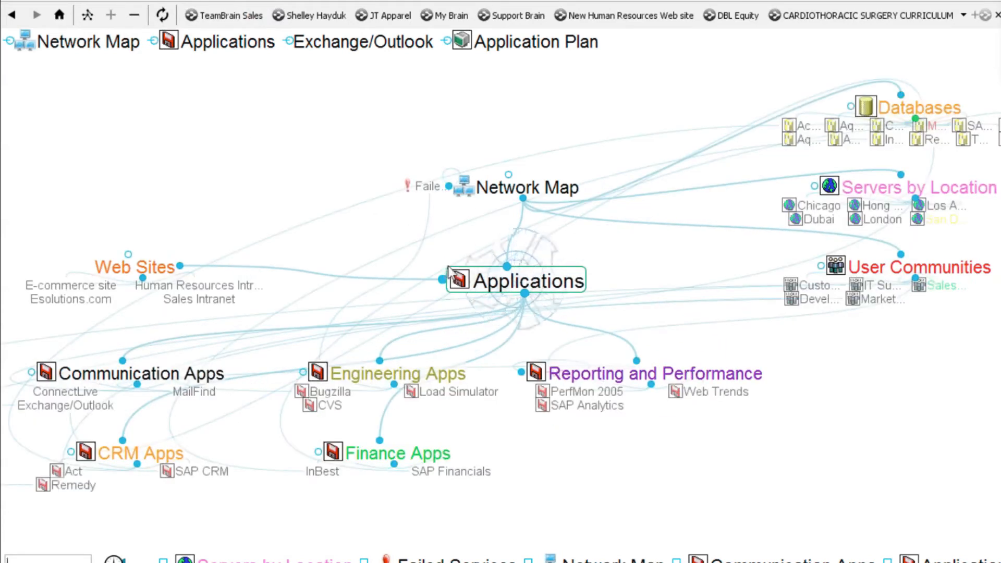
- Try the New Expanded layout, move Network Map to the upper right, then collapse everything
{"action": "left_click", "coordinate": [88, 15]}
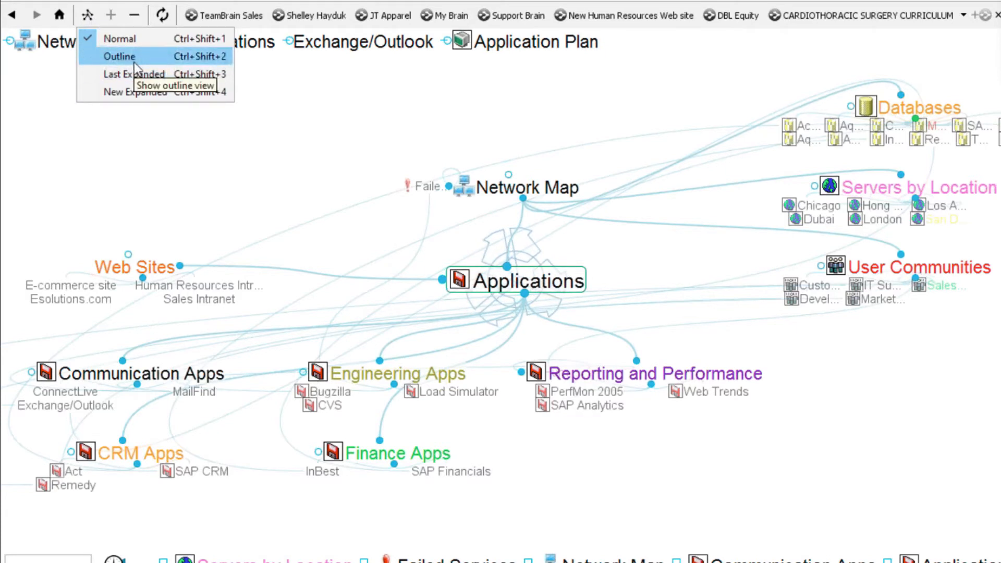
{"action": "left_click", "coordinate": [111, 93]}
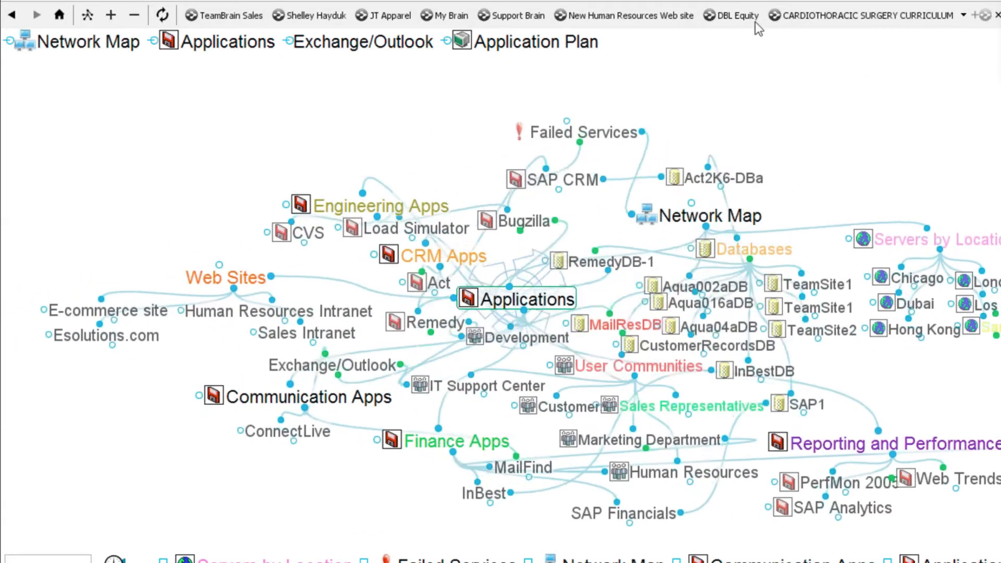
{"action": "mouse_move", "coordinate": [698, 230]}
{"action": "left_click_drag", "start_coordinate": [698, 230], "coordinate": [840, 69]}
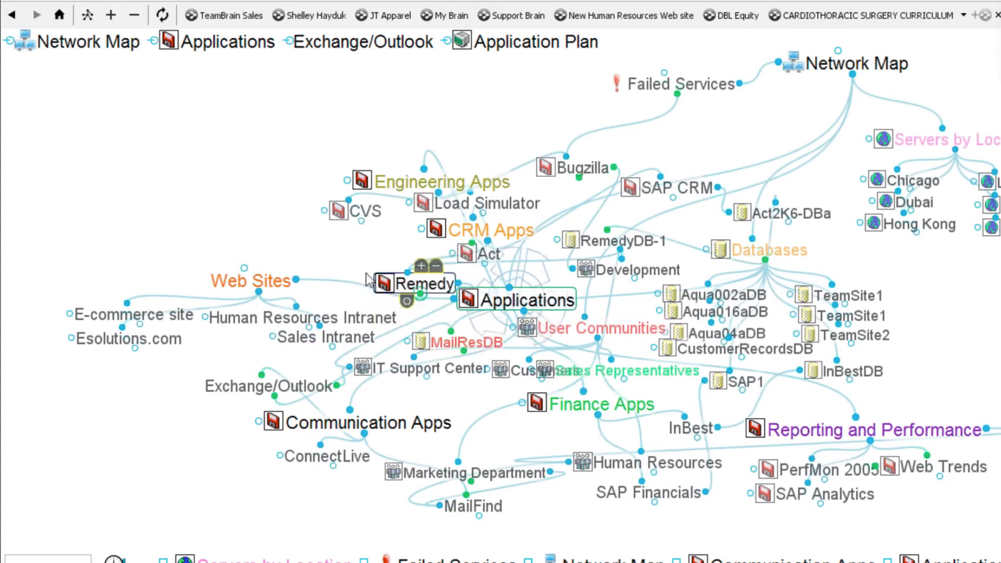
{"action": "left_click", "coordinate": [136, 17]}
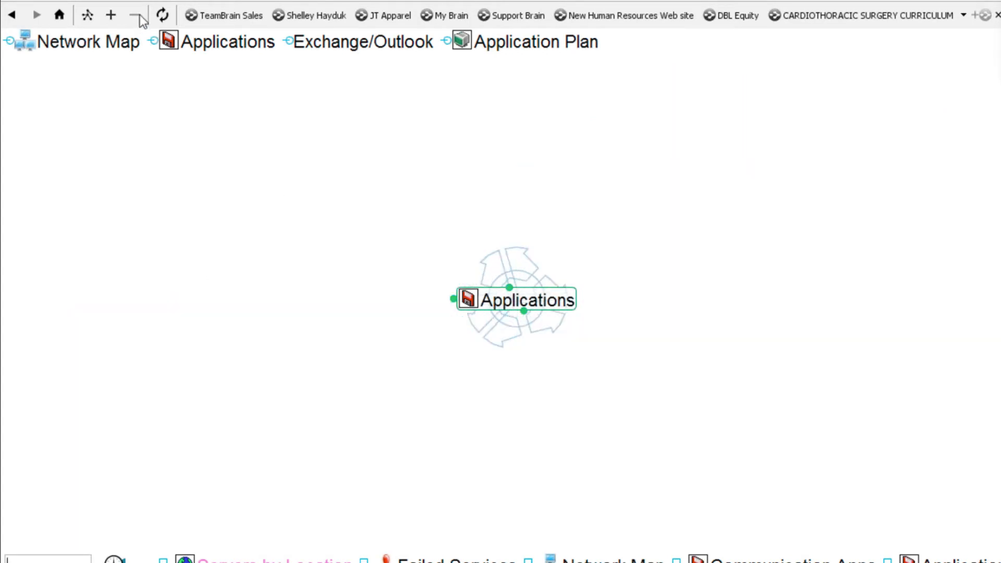
- Switch to Outline, then back to Normal layout, and centre on Network Map
{"action": "left_click", "coordinate": [89, 14]}
{"action": "left_click", "coordinate": [120, 50]}
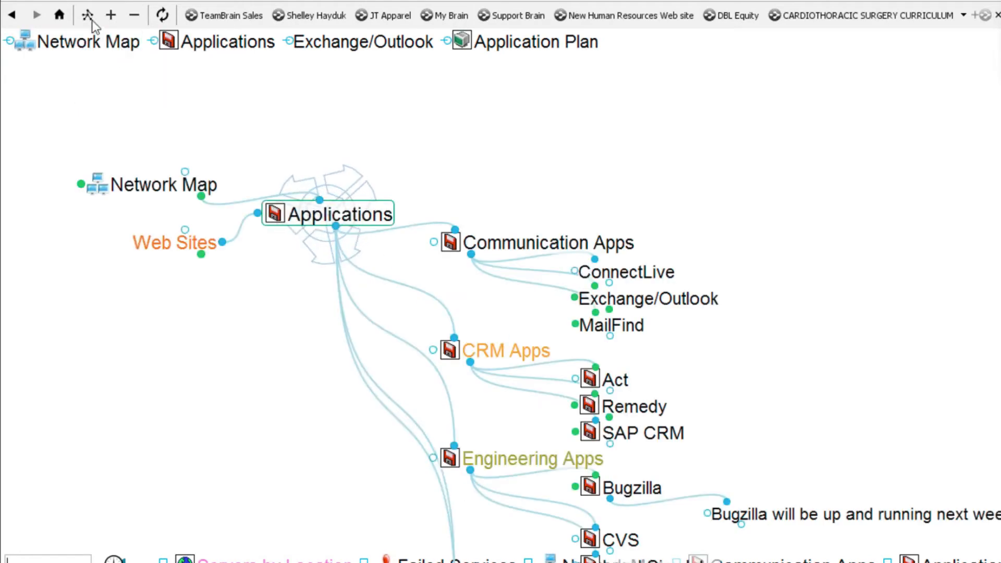
{"action": "left_click", "coordinate": [88, 16]}
{"action": "left_click", "coordinate": [118, 42]}
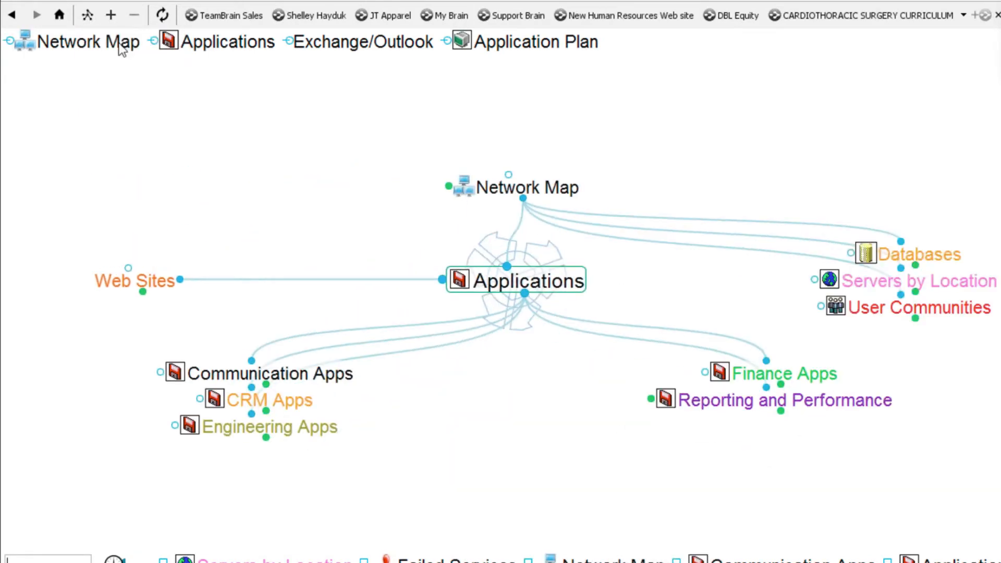
{"action": "left_click", "coordinate": [498, 192]}
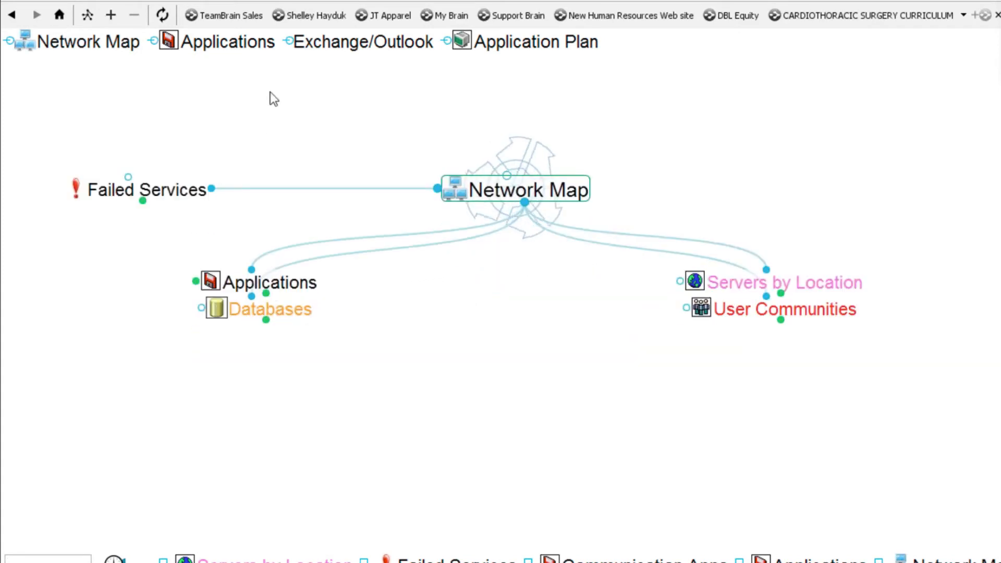
{"action": "left_click", "coordinate": [89, 15]}
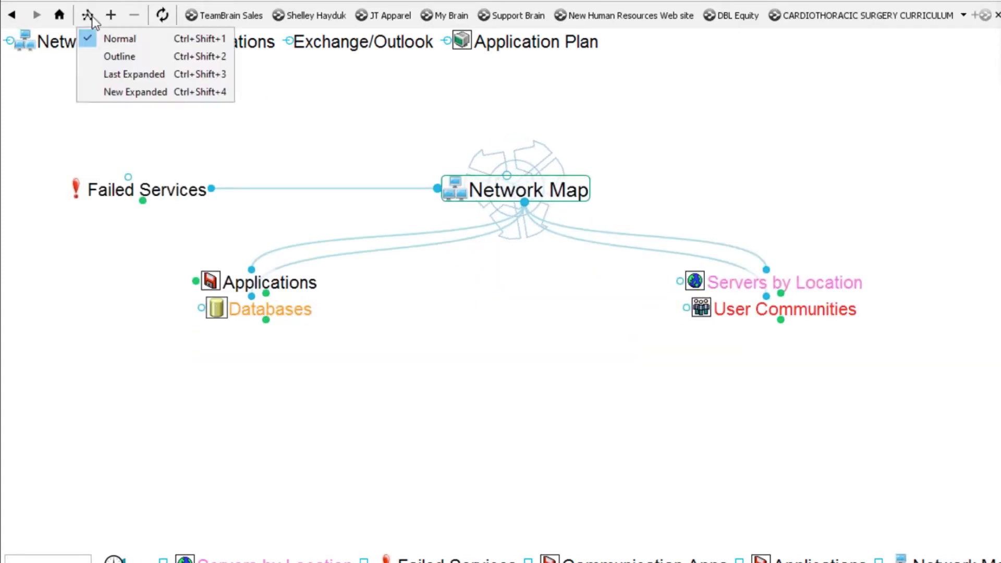
- Use New Expanded layout and spread out Servers by Location, User Communities, Databases and Applications
{"action": "left_click", "coordinate": [142, 93]}
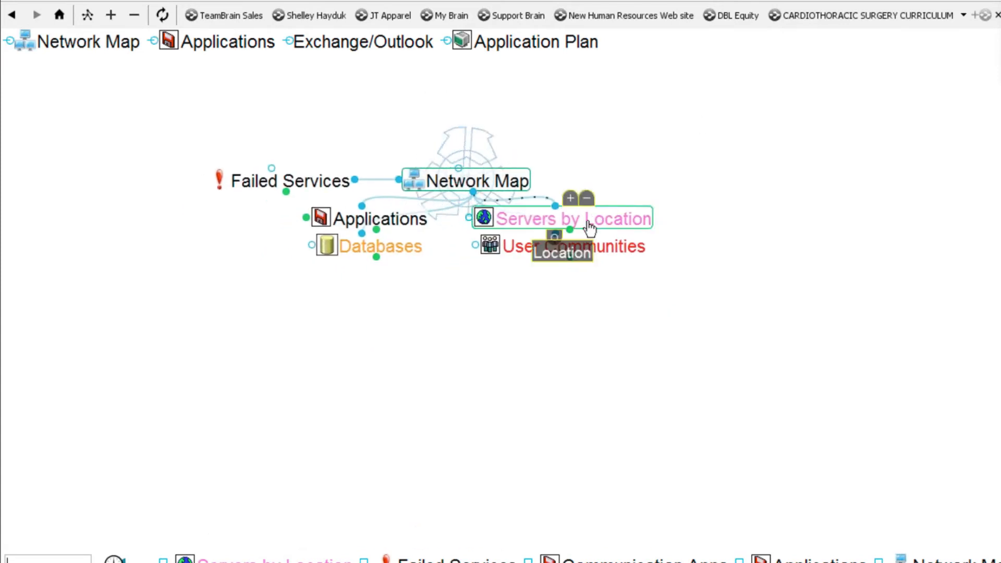
{"action": "left_click_drag", "start_coordinate": [559, 233], "coordinate": [867, 233]}
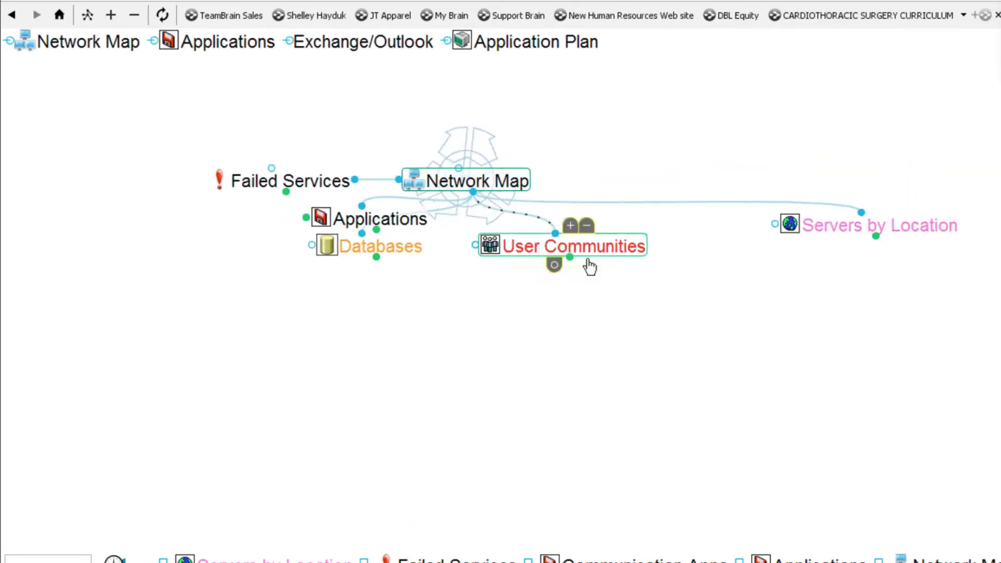
{"action": "left_click_drag", "start_coordinate": [556, 265], "coordinate": [721, 377]}
{"action": "left_click_drag", "start_coordinate": [371, 245], "coordinate": [489, 361]}
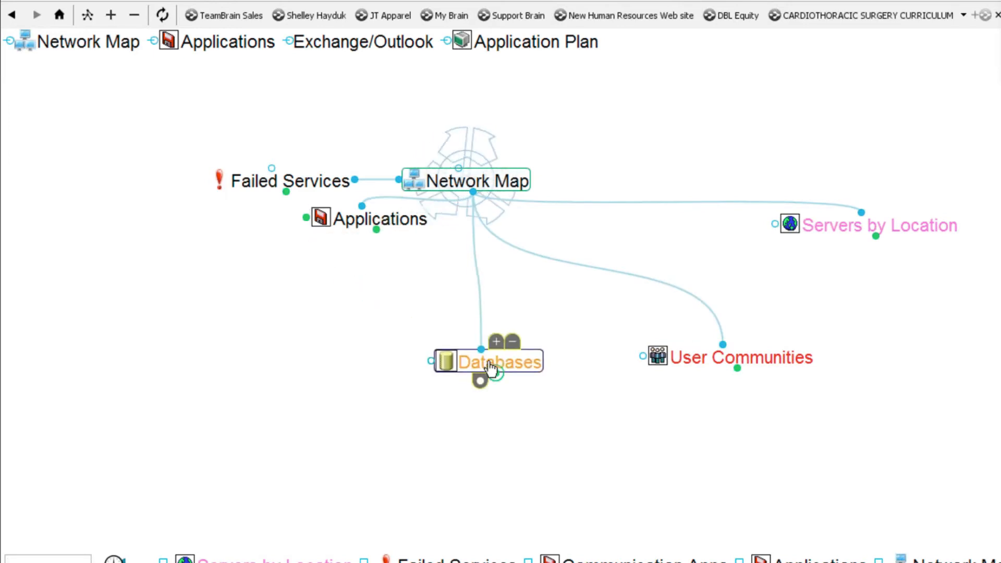
{"action": "left_click_drag", "start_coordinate": [369, 219], "coordinate": [168, 259]}
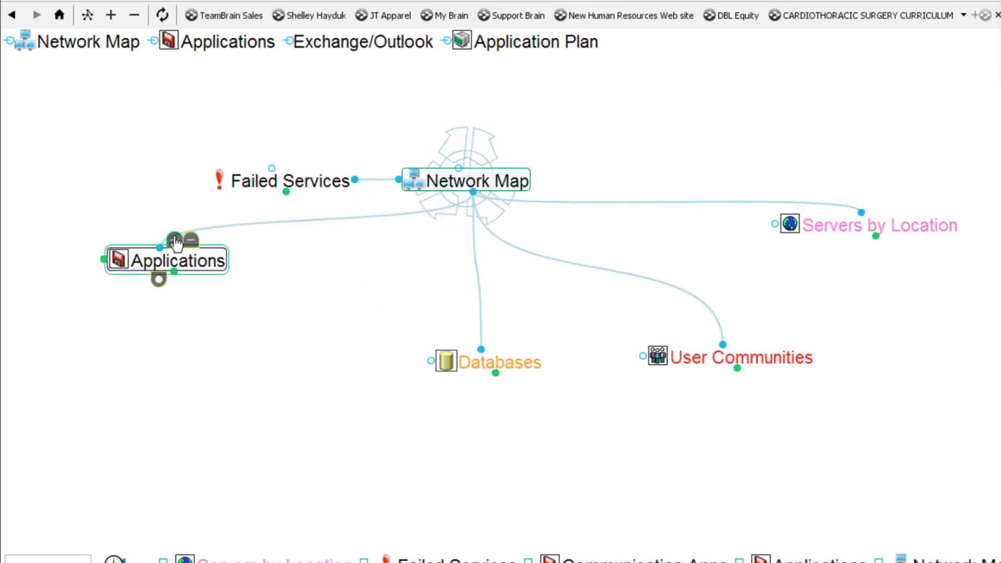
{"action": "left_click_drag", "start_coordinate": [388, 268], "coordinate": [627, 224]}
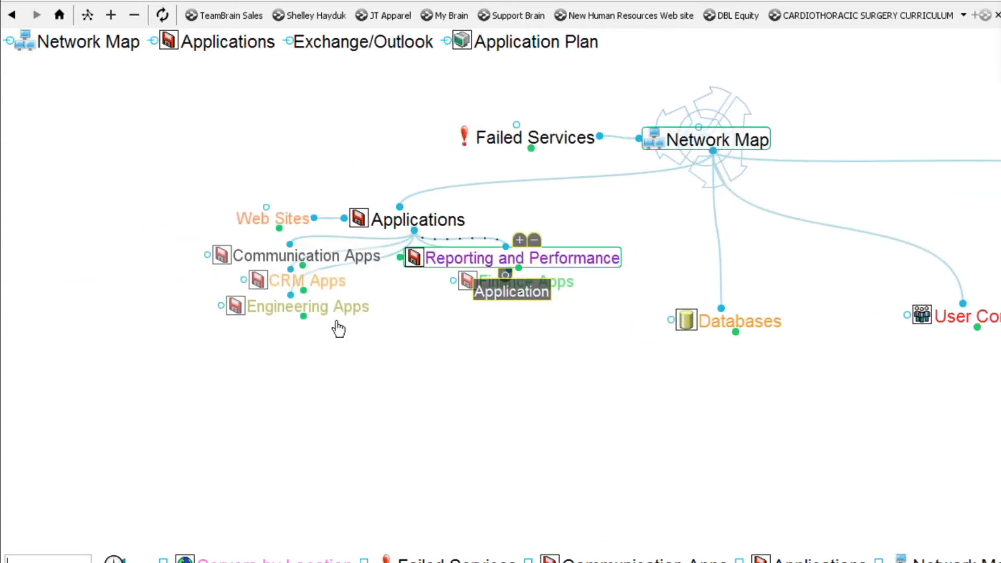
{"action": "left_click_drag", "start_coordinate": [304, 288], "coordinate": [200, 337]}
- Expand Engineering Apps, Finance Apps and Bugzilla, repositioning Failed Services and Bugzilla
{"action": "left_click", "coordinate": [206, 337]}
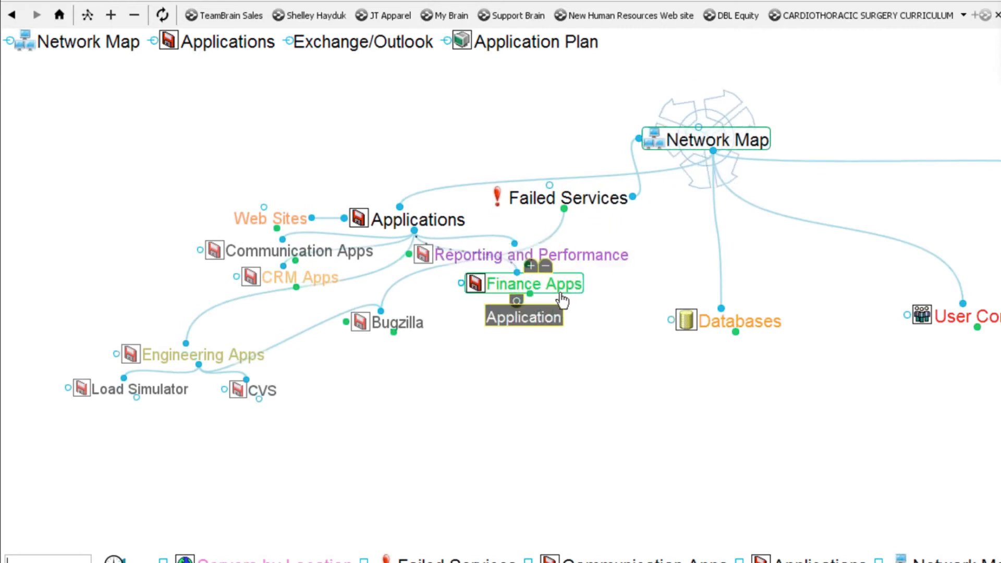
{"action": "left_click_drag", "start_coordinate": [527, 293], "coordinate": [544, 411]}
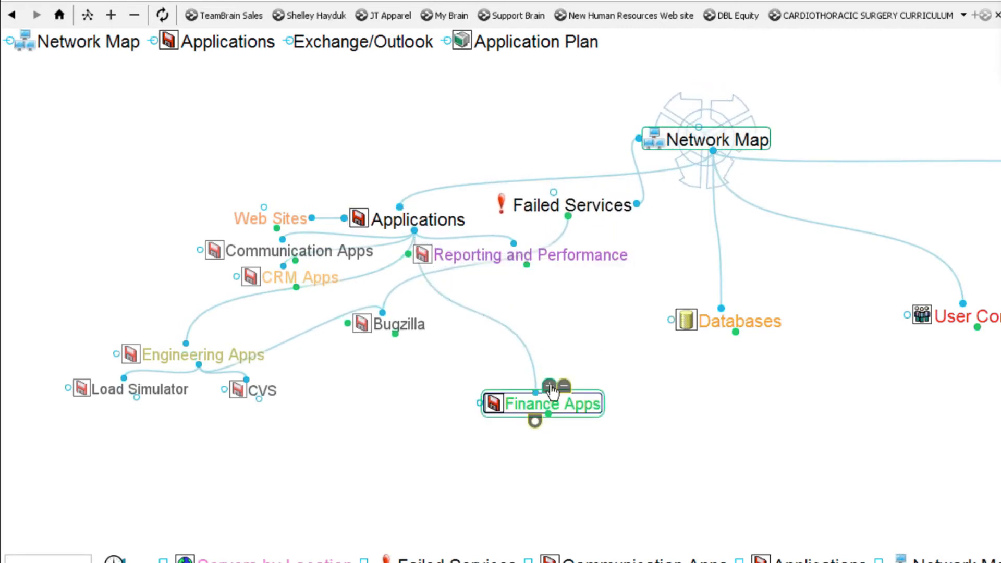
{"action": "left_click", "coordinate": [544, 407]}
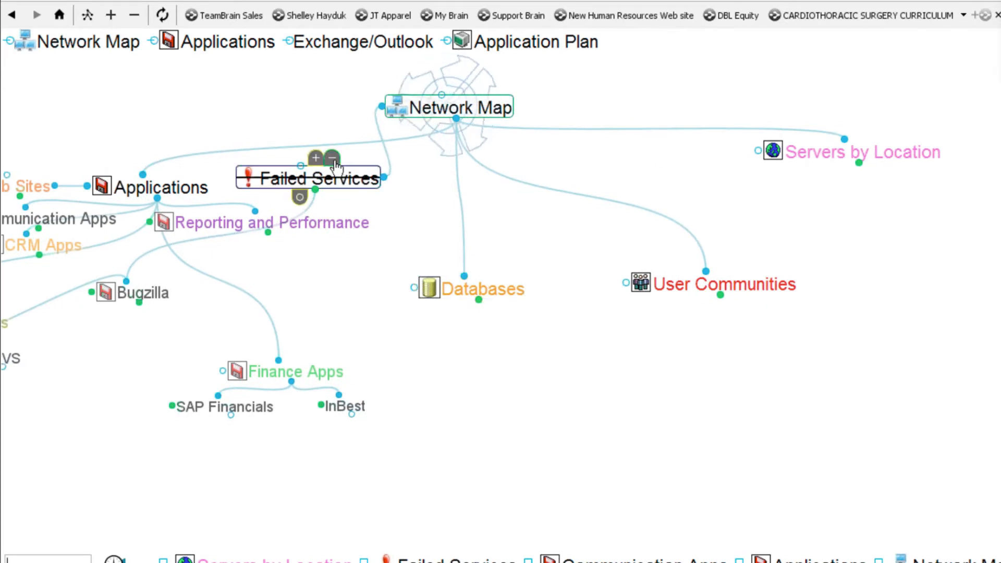
{"action": "left_click_drag", "start_coordinate": [367, 224], "coordinate": [346, 282]}
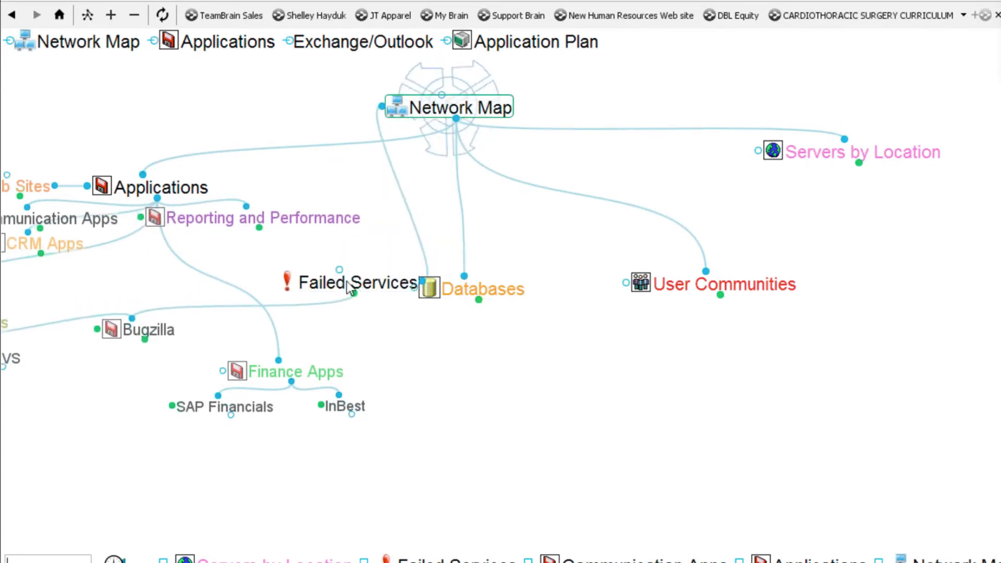
{"action": "left_click", "coordinate": [151, 312]}
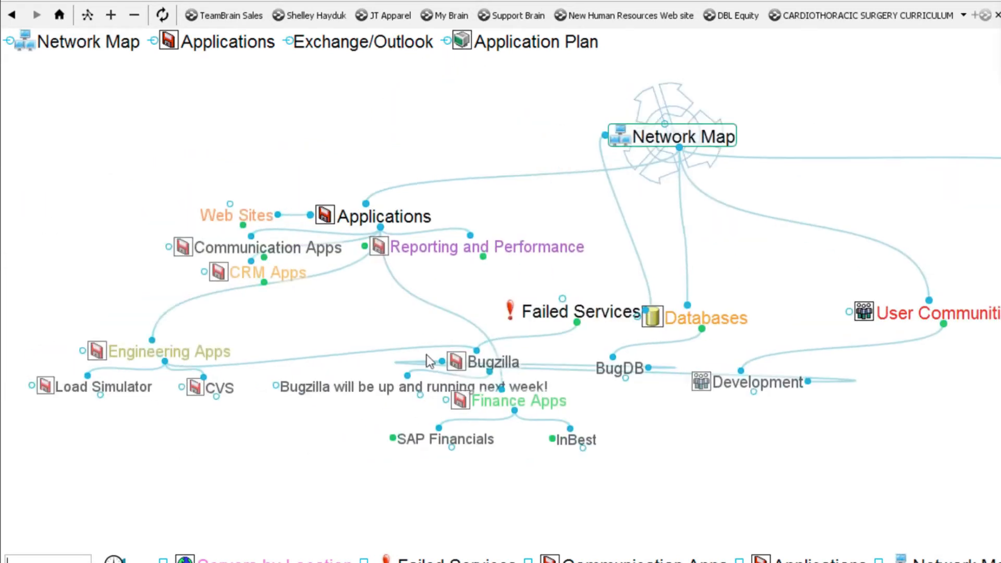
{"action": "left_click_drag", "start_coordinate": [439, 360], "coordinate": [179, 470]}
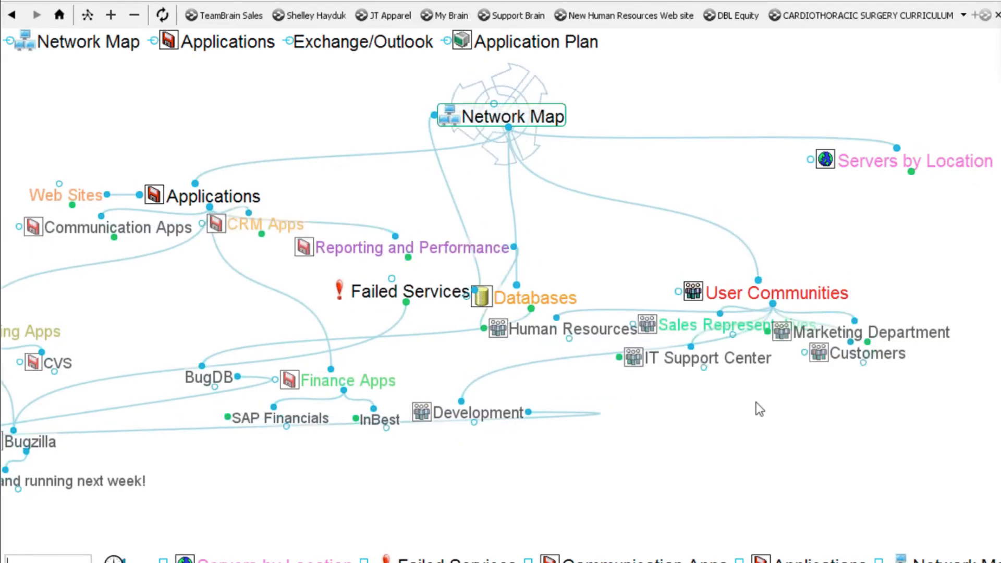
- Expand Human Resources to reveal MailFind, and reposition MailFind and Communication Apps
{"action": "left_click_drag", "start_coordinate": [790, 402], "coordinate": [700, 256]}
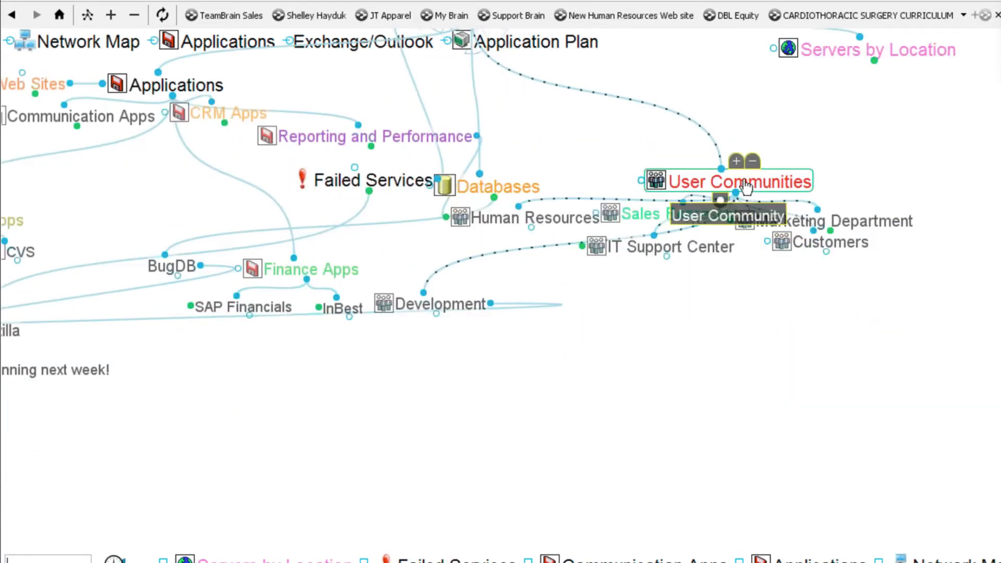
{"action": "left_click_drag", "start_coordinate": [732, 189], "coordinate": [870, 316]}
{"action": "left_click", "coordinate": [674, 215]}
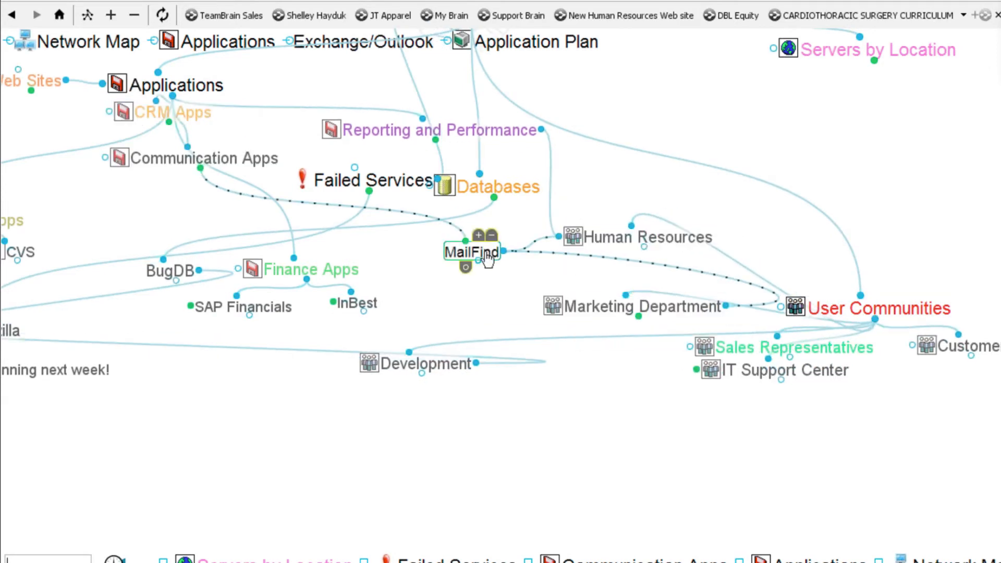
{"action": "left_click_drag", "start_coordinate": [480, 280], "coordinate": [485, 310]}
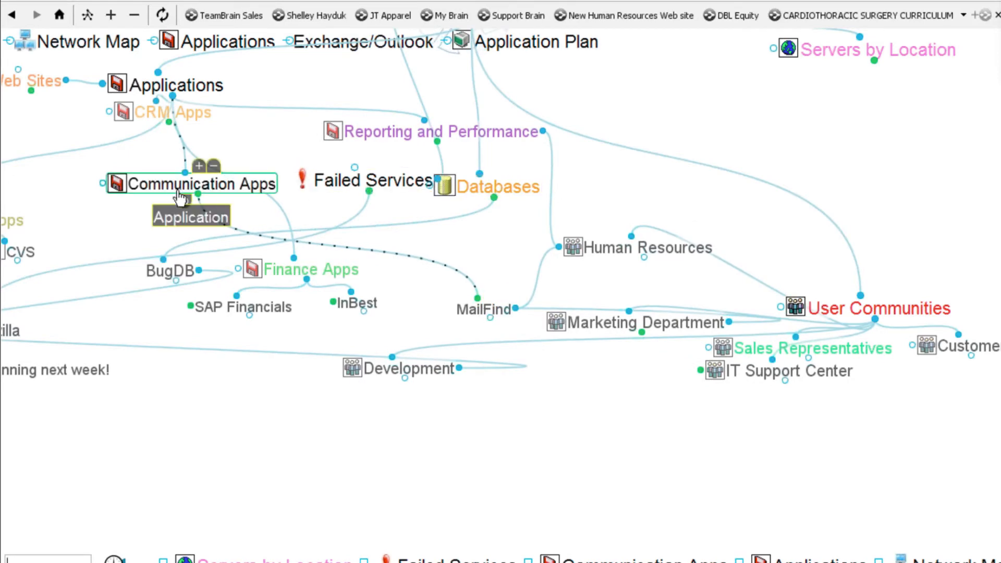
{"action": "left_click_drag", "start_coordinate": [193, 191], "coordinate": [182, 208]}
{"action": "left_click_drag", "start_coordinate": [223, 419], "coordinate": [369, 498]}
- Expand Communication Apps, make it the central thought, and reposition it on the map
{"action": "left_click", "coordinate": [335, 265]}
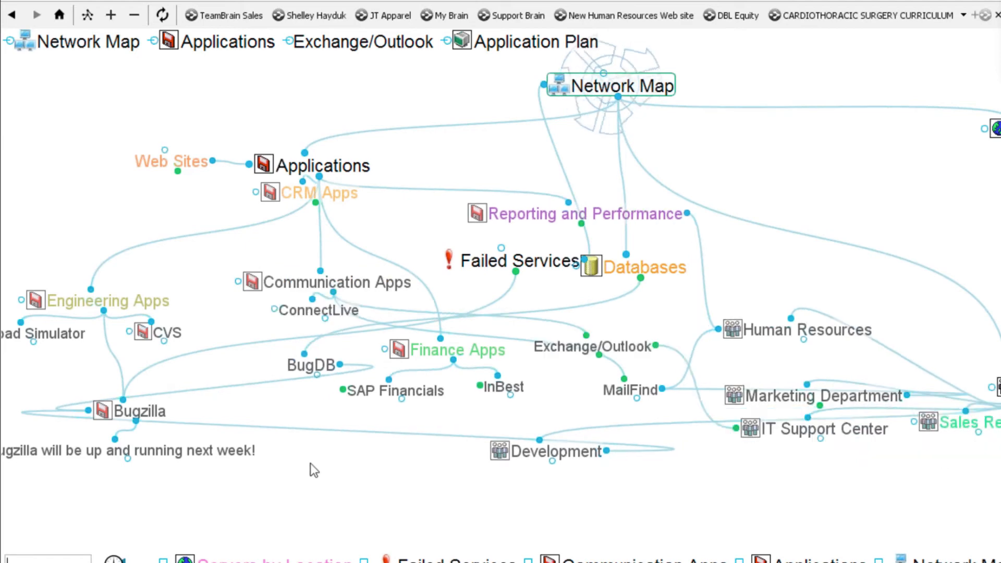
{"action": "left_click", "coordinate": [361, 288]}
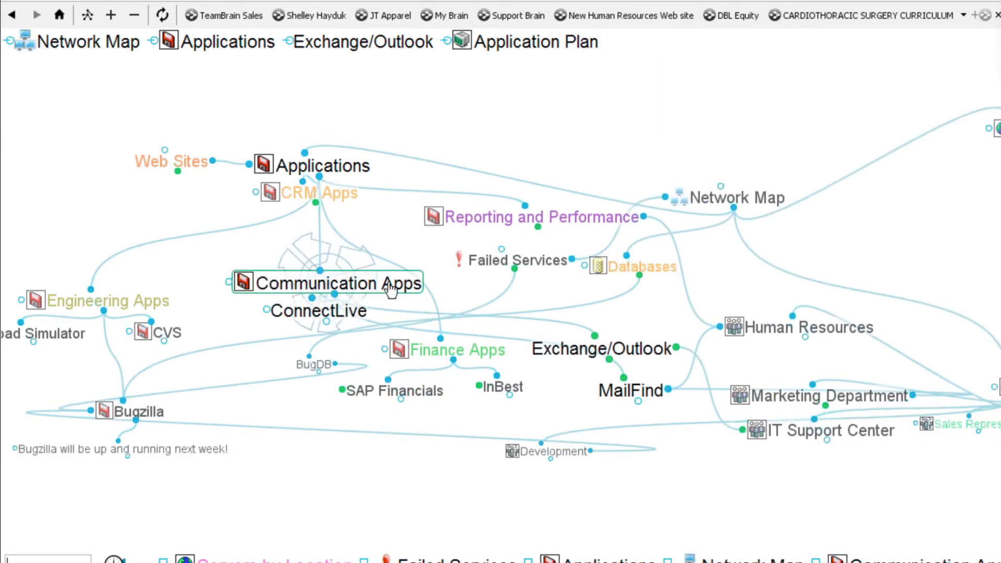
{"action": "left_click_drag", "start_coordinate": [349, 285], "coordinate": [542, 229]}
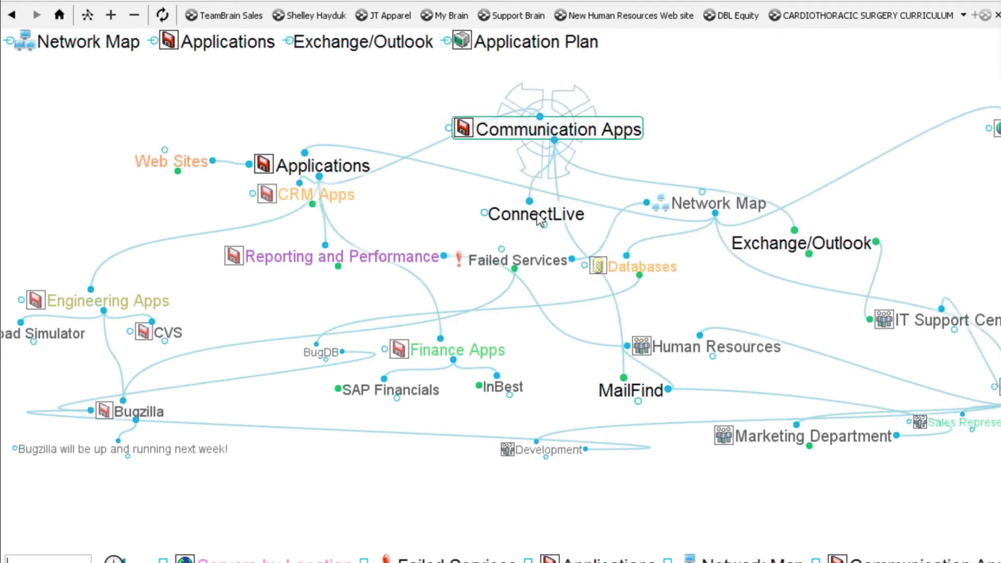
{"action": "left_click_drag", "start_coordinate": [801, 111], "coordinate": [600, 124]}
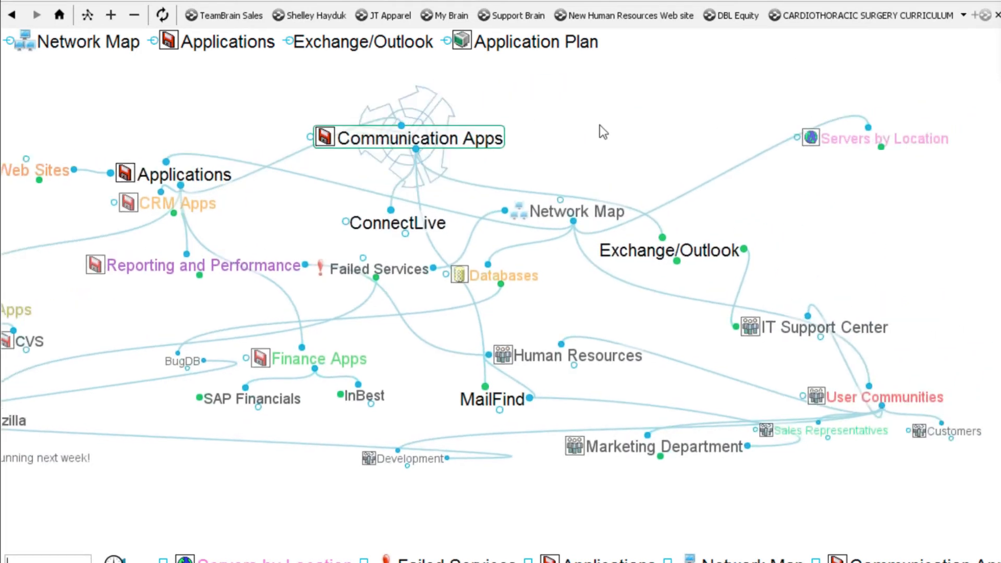
{"action": "left_click_drag", "start_coordinate": [63, 510], "coordinate": [351, 465]}
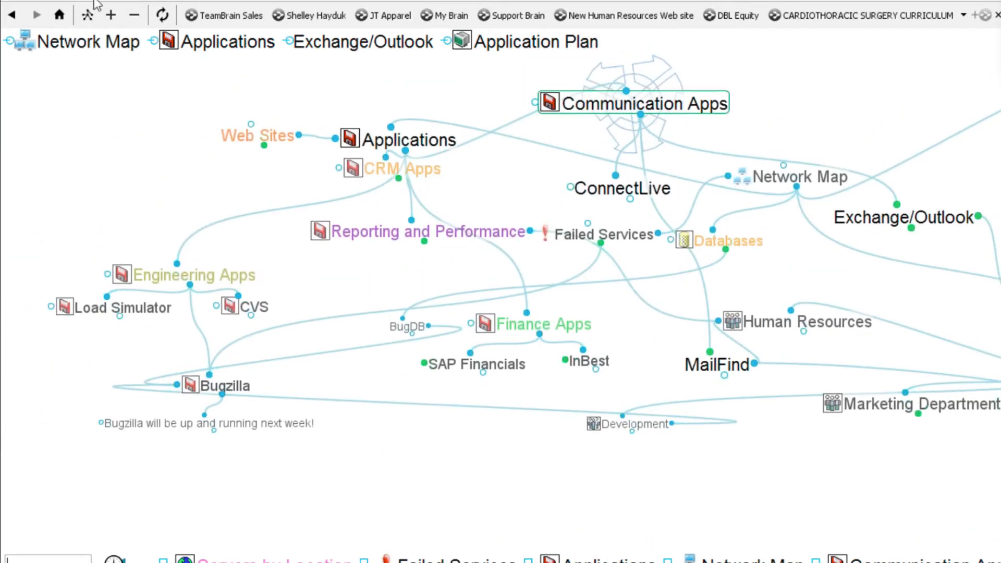
- Save the expanded view under the name 'communications app view'
{"action": "left_click", "coordinate": [96, 16]}
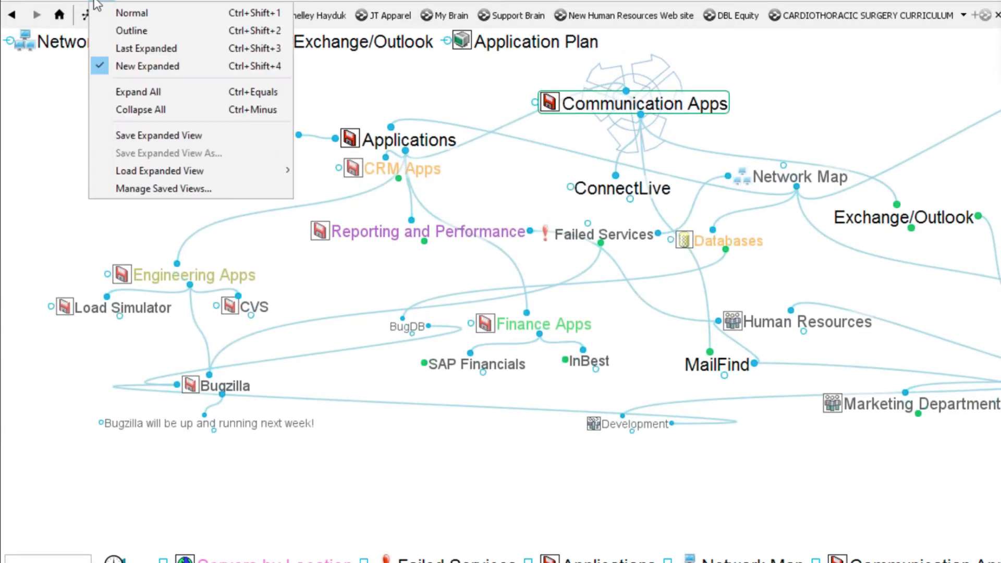
{"action": "left_click", "coordinate": [174, 131]}
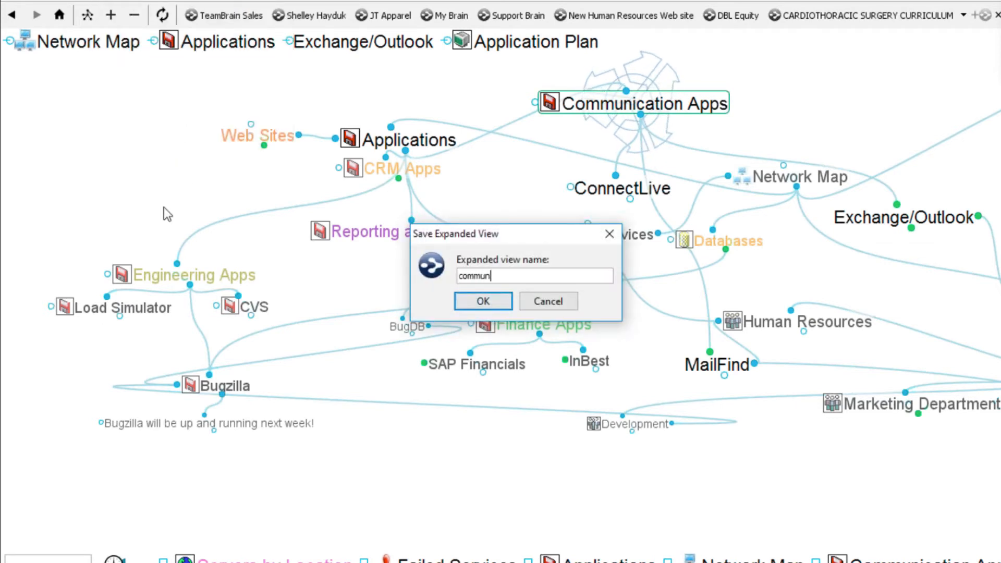
{"action": "type", "text": "communicatios"}
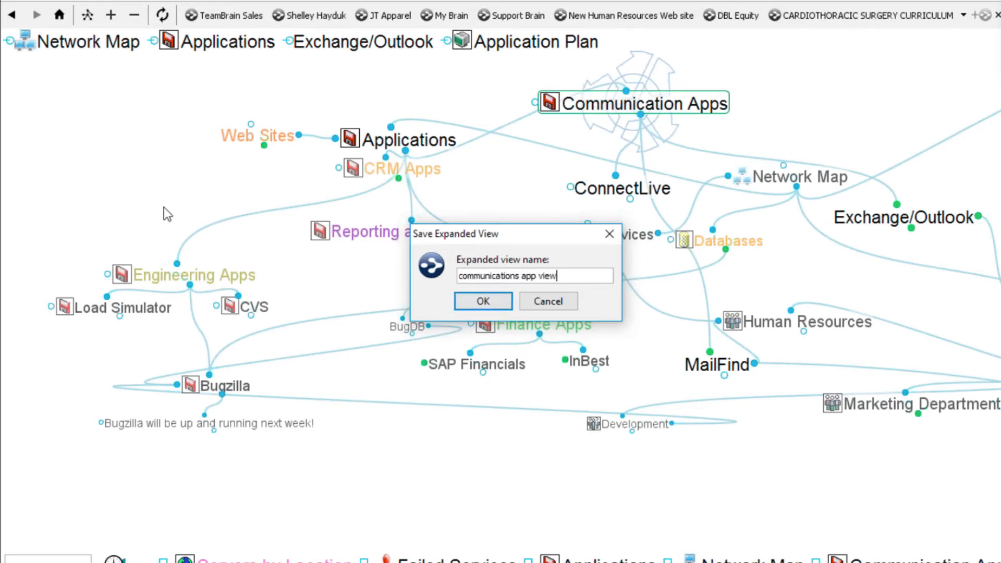
{"action": "left_click", "coordinate": [483, 306]}
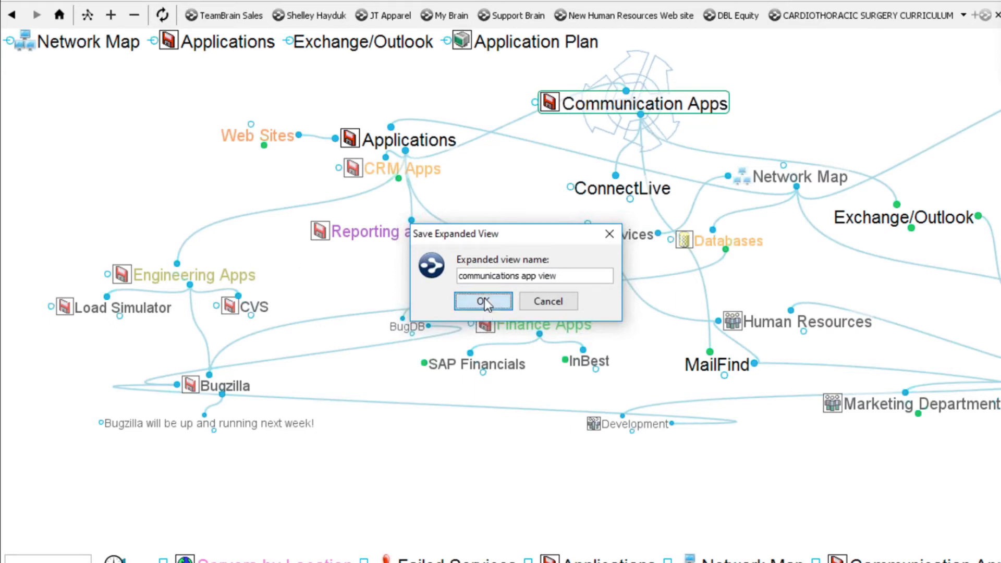
- Load the Los Angeles Earthquake Scenario expanded view and pan around the Remedy-centred map
{"action": "left_click", "coordinate": [106, 1]}
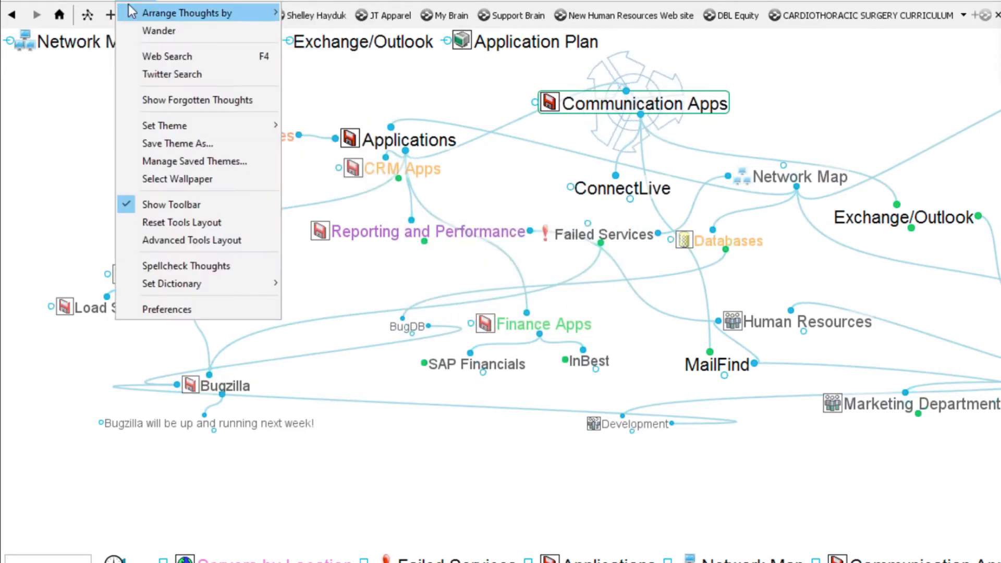
{"action": "mouse_move", "coordinate": [163, 176]}
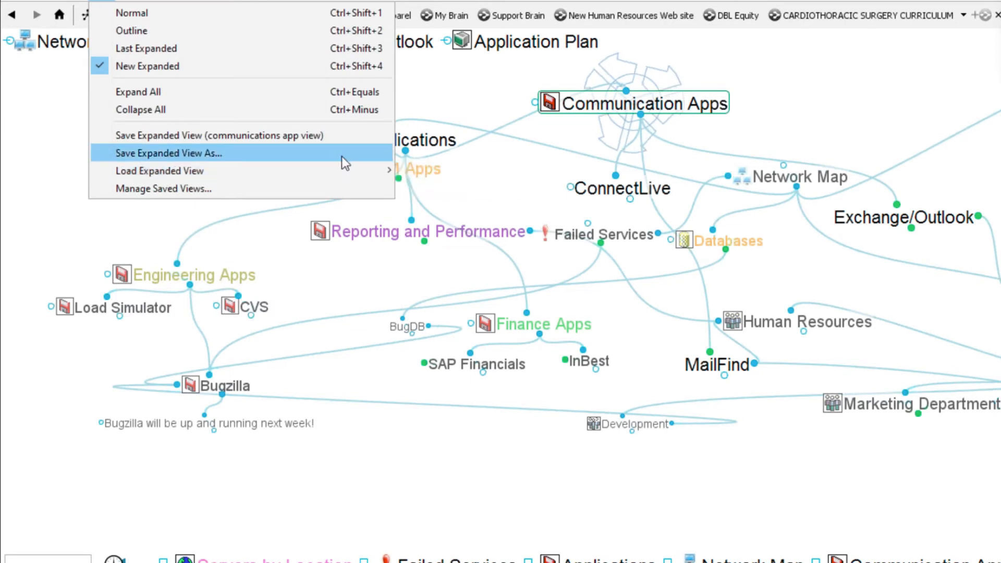
{"action": "mouse_move", "coordinate": [342, 173]}
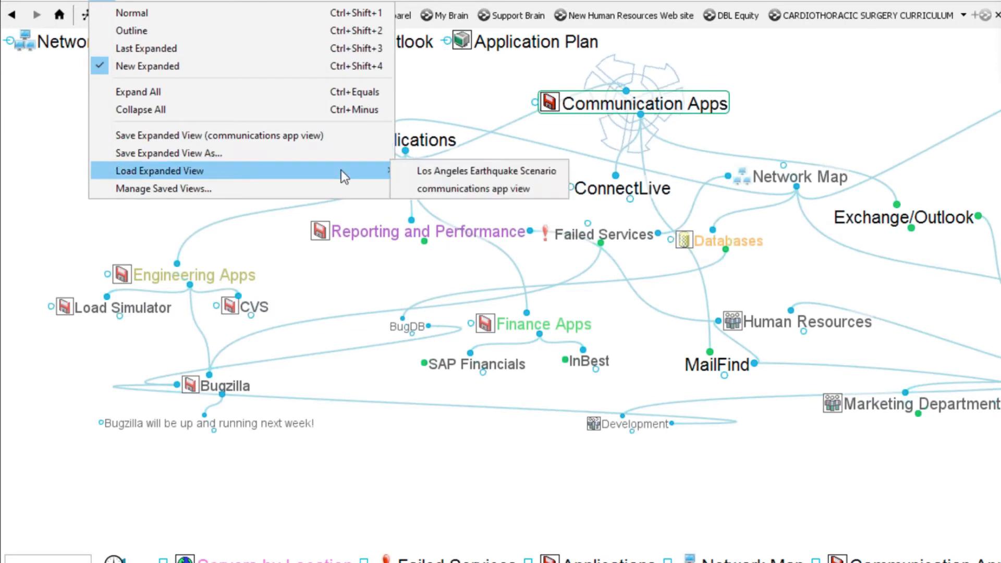
{"action": "left_click", "coordinate": [421, 176]}
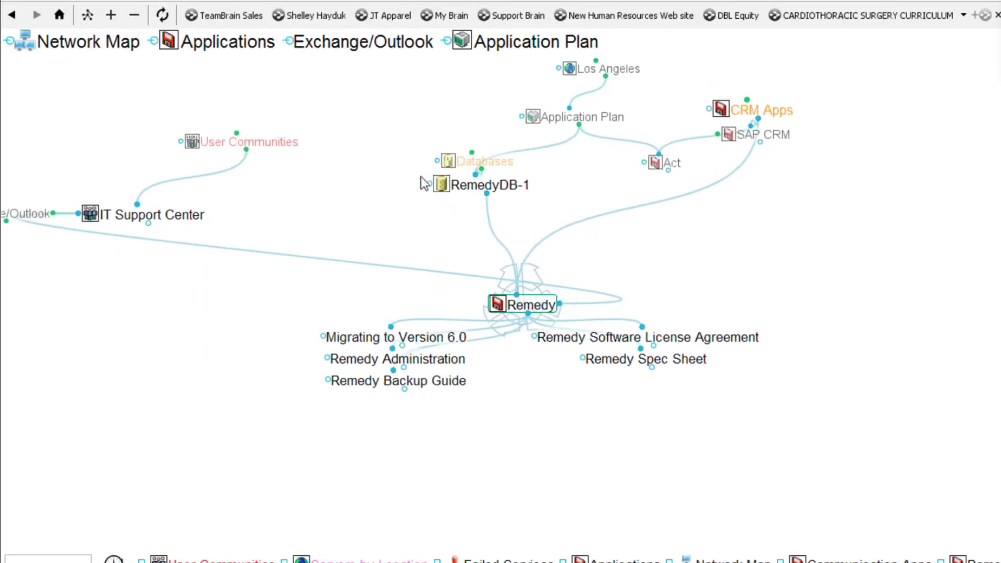
{"action": "left_click_drag", "start_coordinate": [828, 191], "coordinate": [780, 250]}
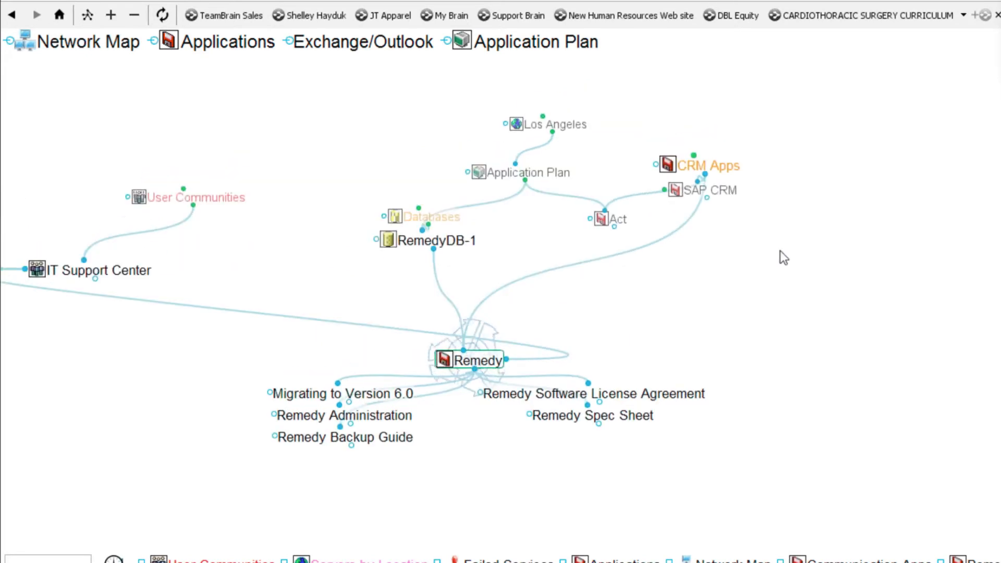
{"action": "mouse_move", "coordinate": [544, 130]}
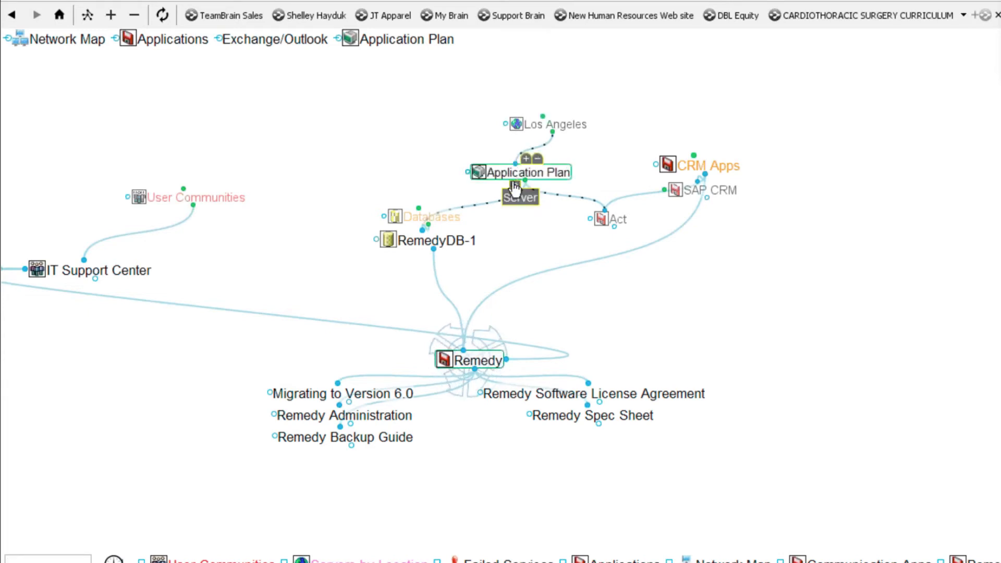
{"action": "mouse_move", "coordinate": [431, 245]}
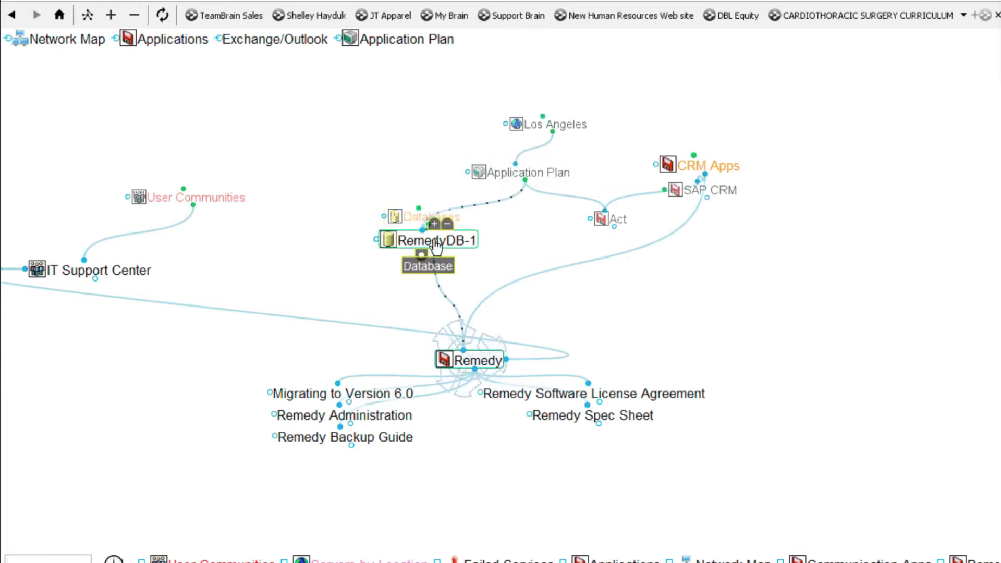
{"action": "mouse_move", "coordinate": [114, 276]}
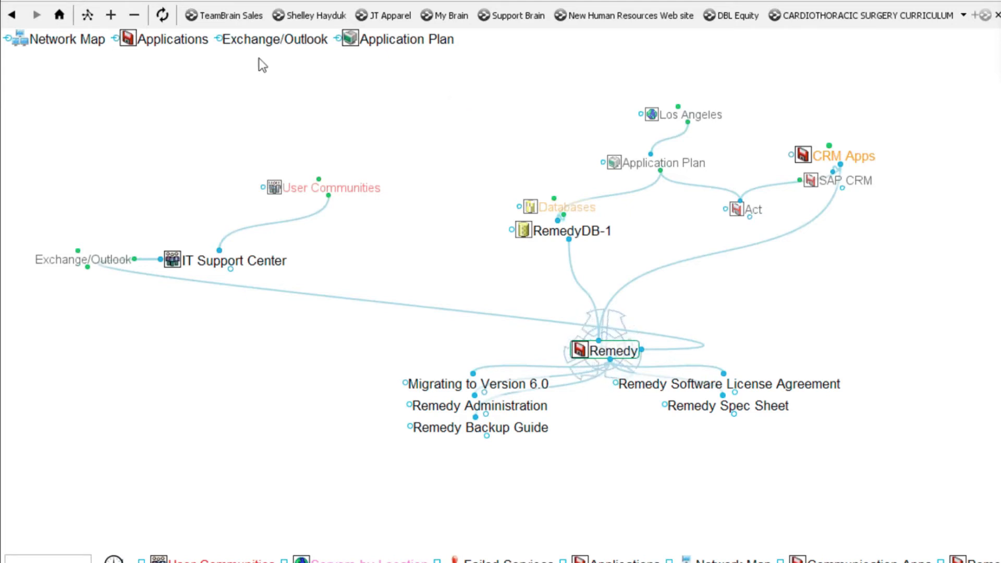
- Open the 2015 Engineering Example Brain from recent brains and set the Normal layout
{"action": "left_click", "coordinate": [17, 3]}
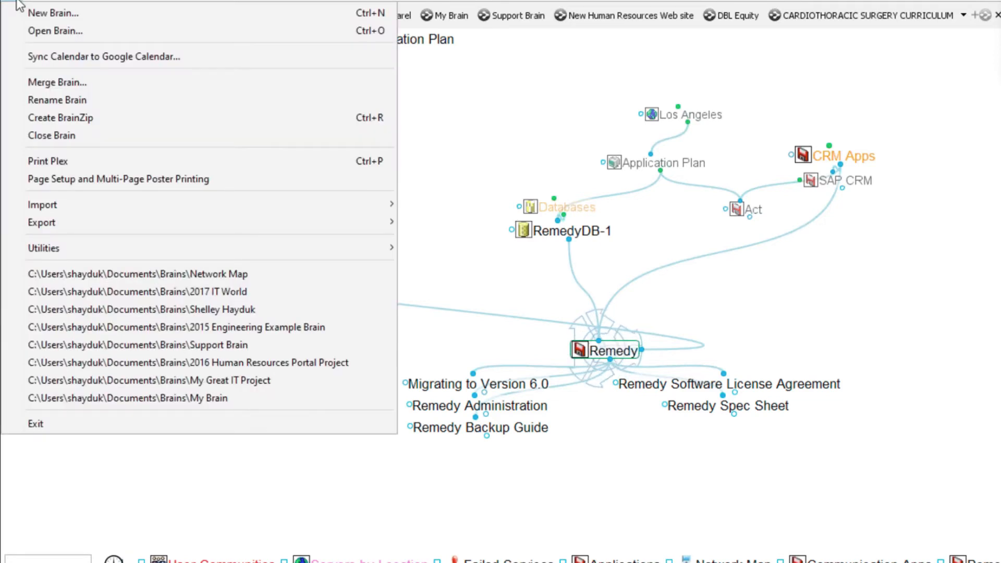
{"action": "left_click", "coordinate": [163, 330]}
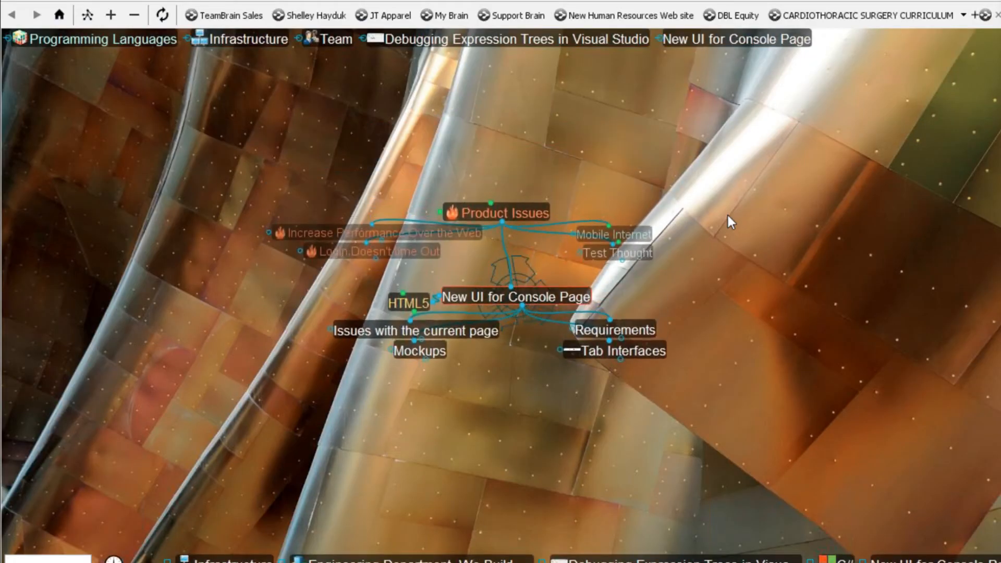
{"action": "left_click", "coordinate": [89, 16]}
{"action": "left_click", "coordinate": [133, 39]}
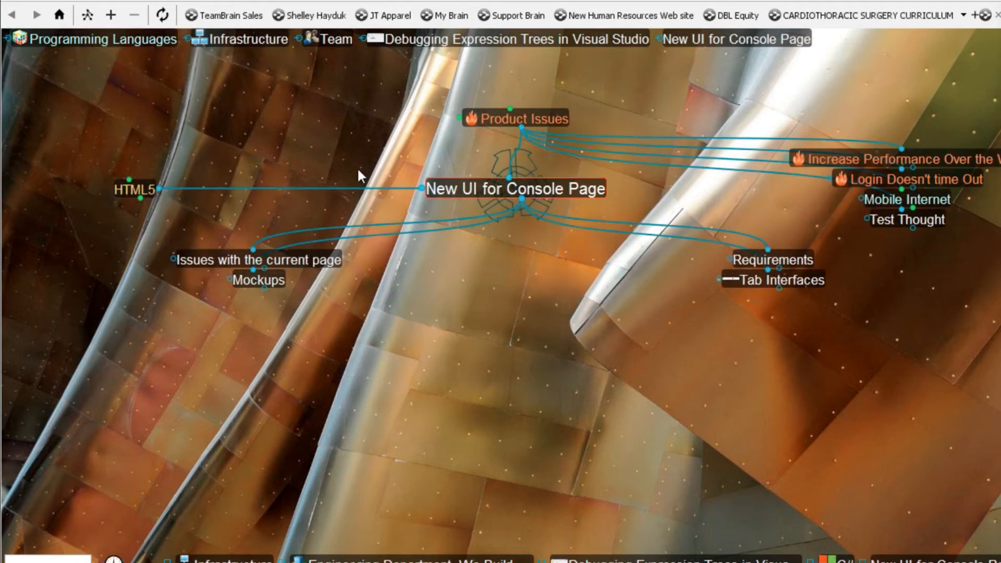
- Navigate via Product Issues to New UI for Console Page and show the notes panels with F11
{"action": "left_click", "coordinate": [521, 119]}
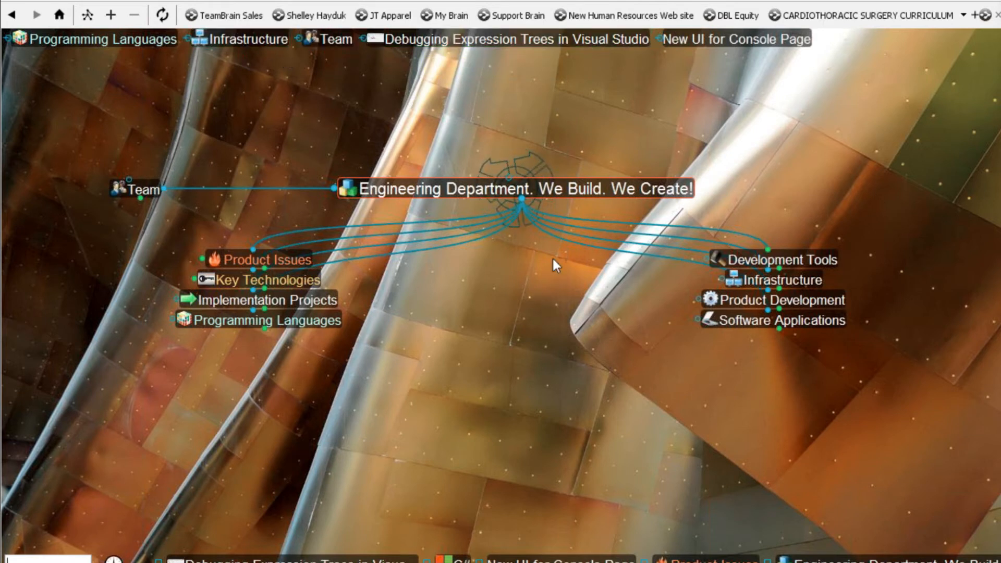
{"action": "left_click", "coordinate": [733, 39]}
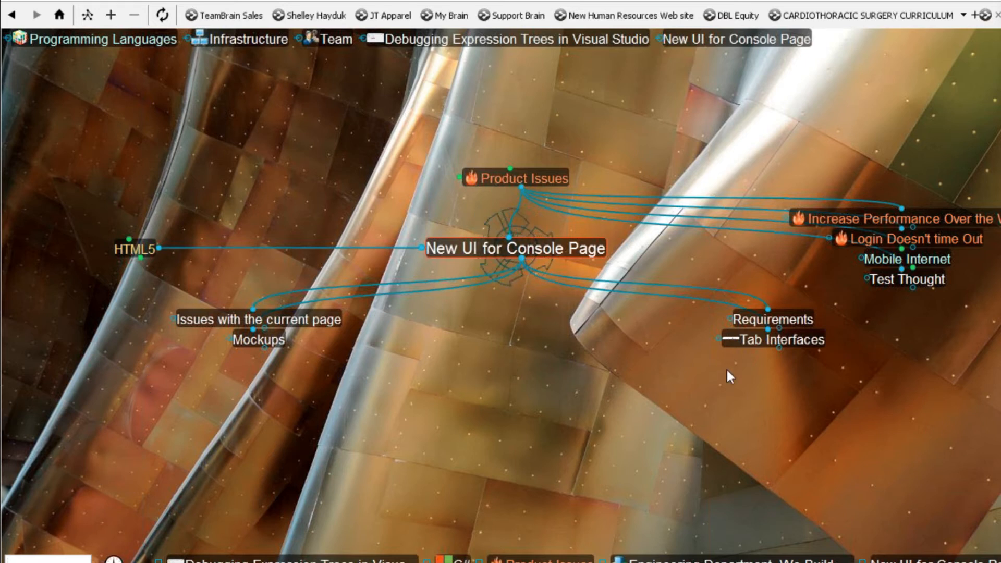
{"action": "mouse_move", "coordinate": [734, 342]}
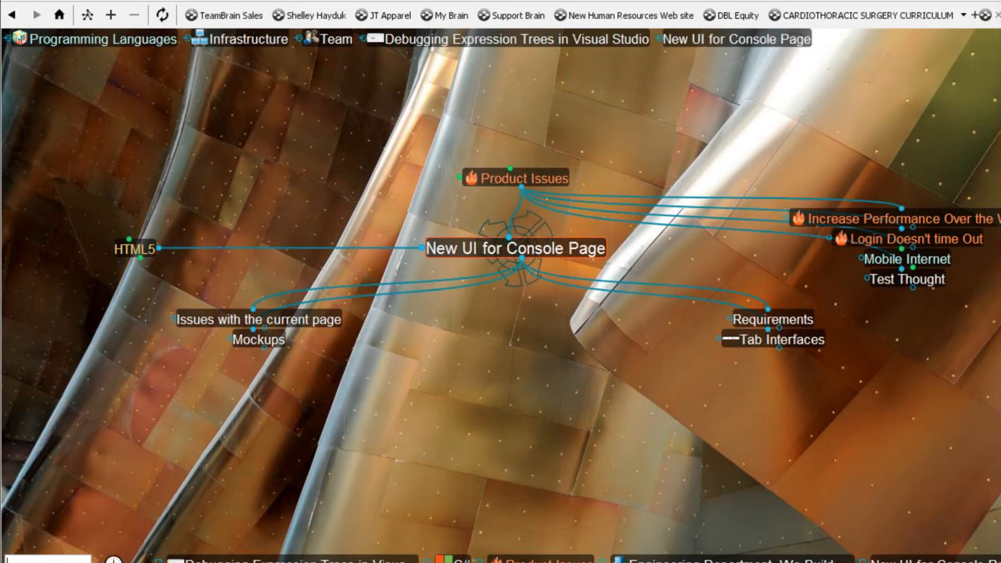
{"action": "key", "text": "F11"}
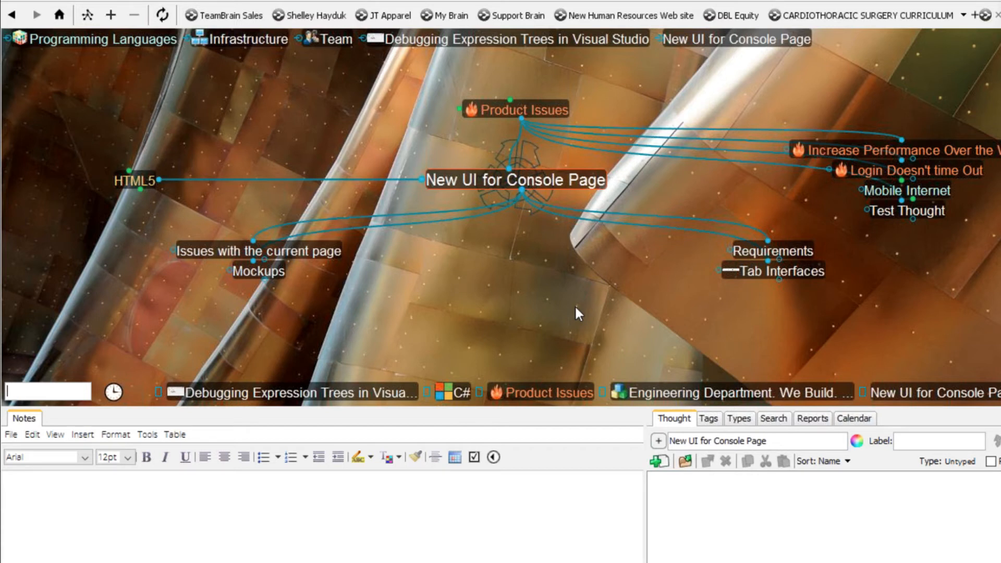
- Browse Mockups, the Tab Interfaces attachment, C# and Debugging Expression Trees in Visual Studio
{"action": "left_click", "coordinate": [275, 276]}
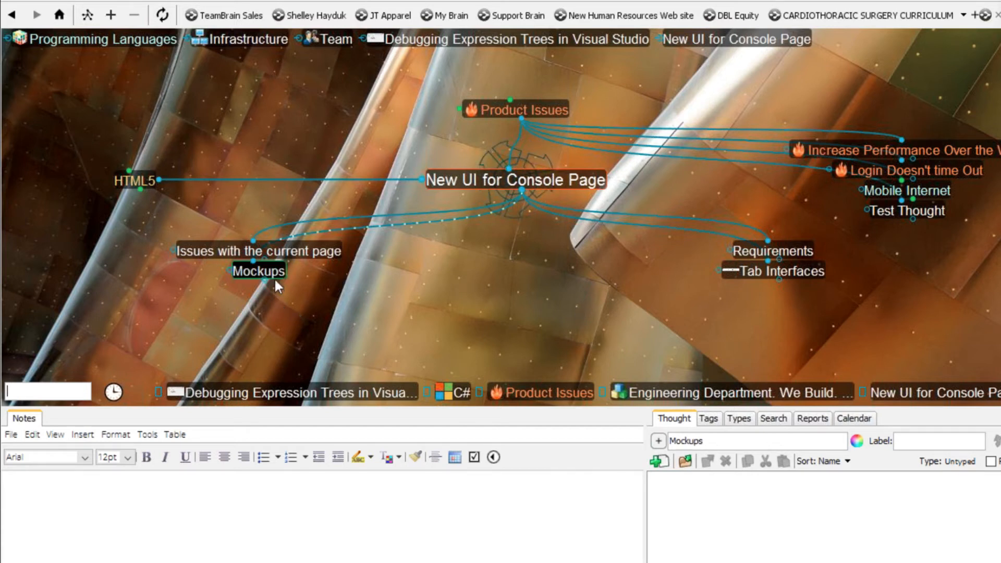
{"action": "left_click", "coordinate": [730, 271]}
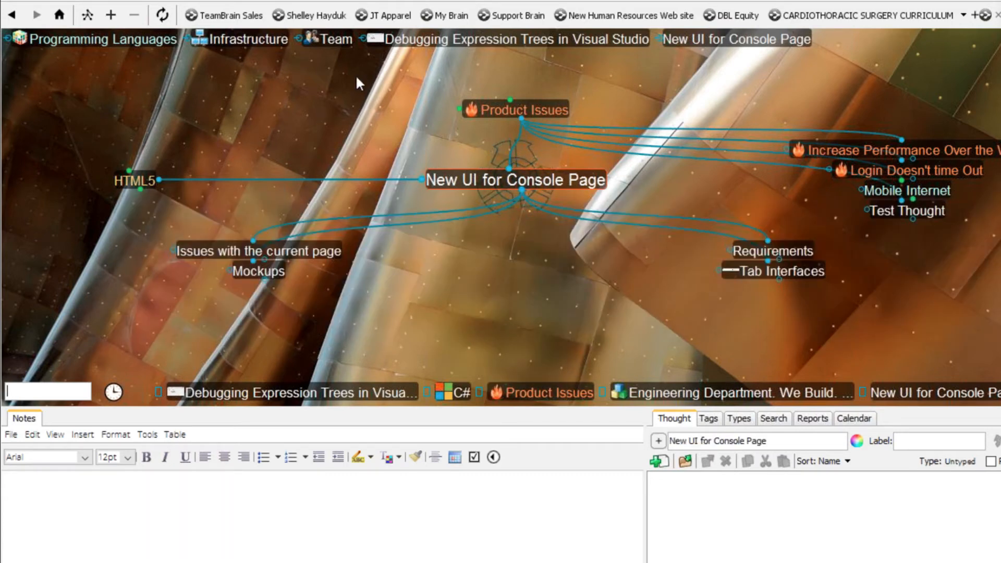
{"action": "left_click", "coordinate": [456, 42]}
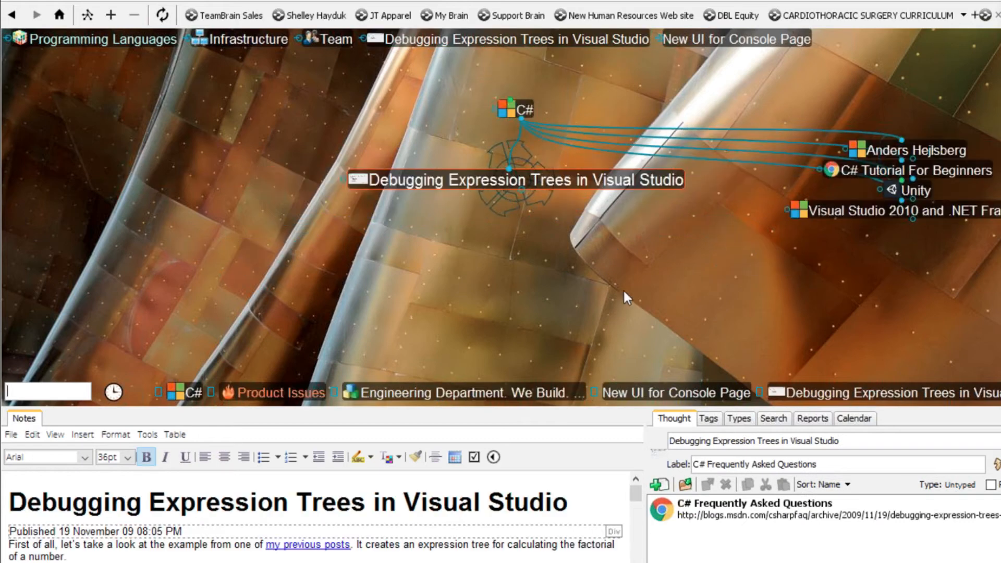
{"action": "left_click", "coordinate": [537, 111]}
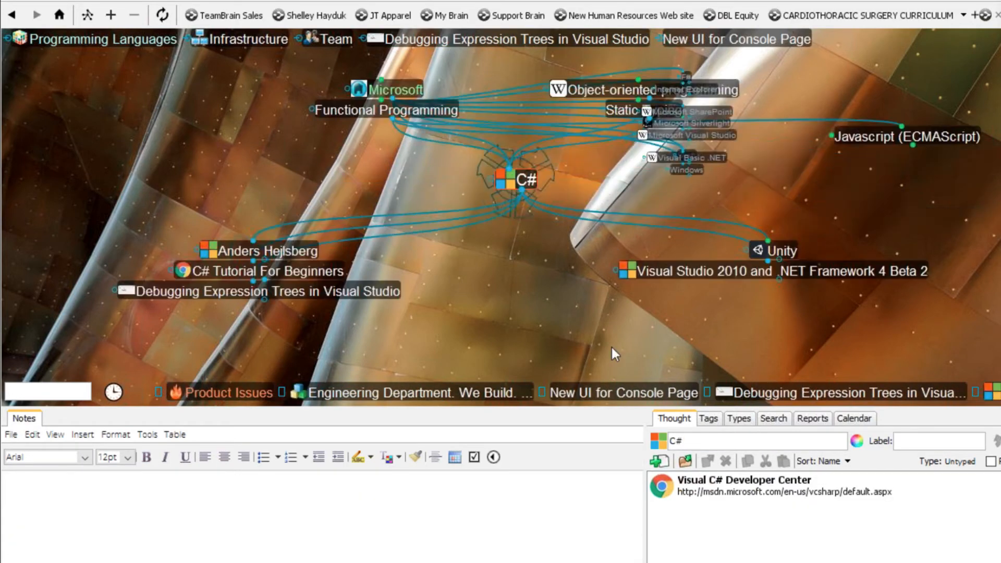
{"action": "left_click", "coordinate": [368, 293]}
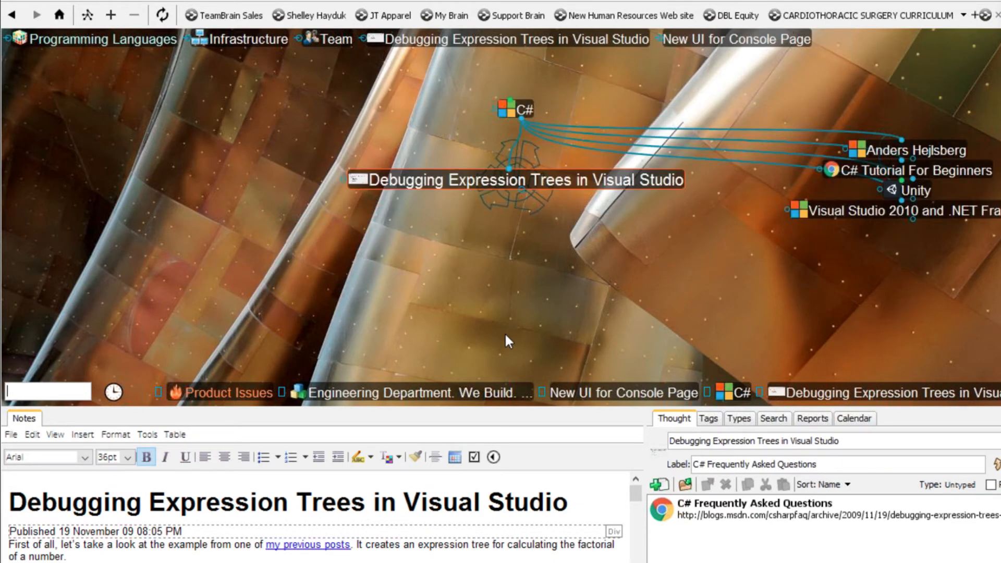
- Resize the notes area by dragging its border
{"action": "mouse_move", "coordinate": [358, 180]}
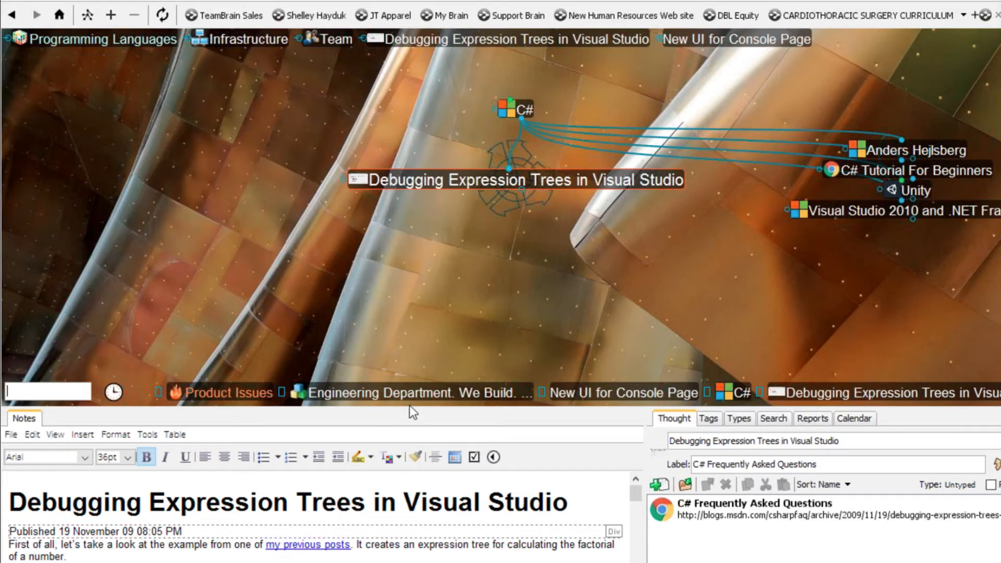
{"action": "left_click_drag", "start_coordinate": [412, 411], "coordinate": [446, 297]}
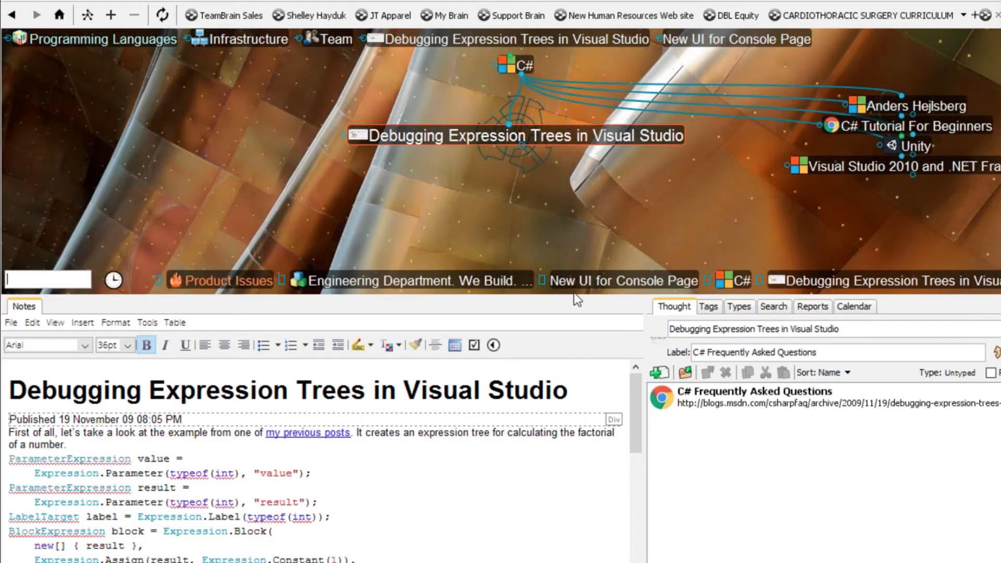
{"action": "left_click_drag", "start_coordinate": [574, 295], "coordinate": [579, 399]}
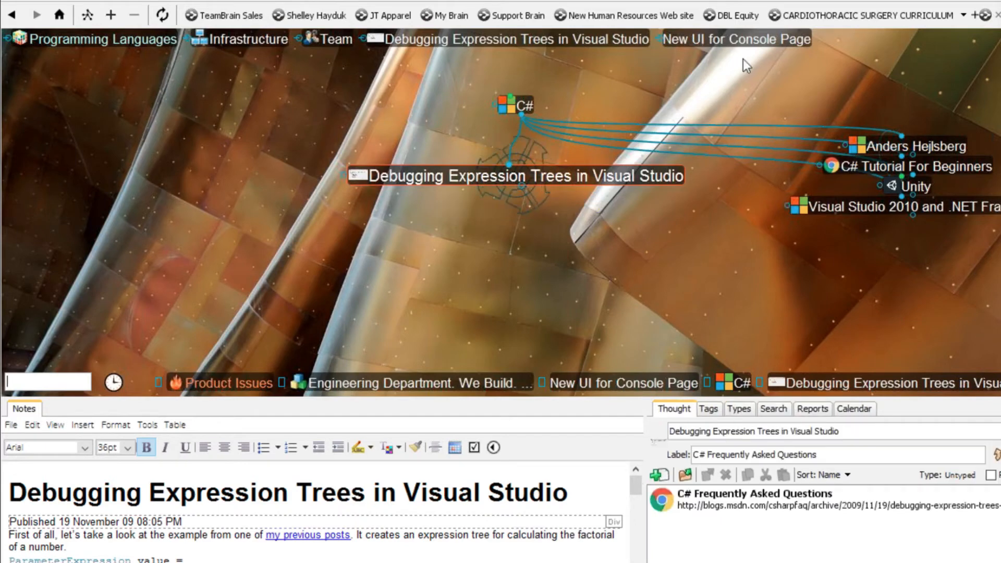
- Attach a new Microsoft Word Document to the New UI for Console Page thought
{"action": "left_click", "coordinate": [746, 41]}
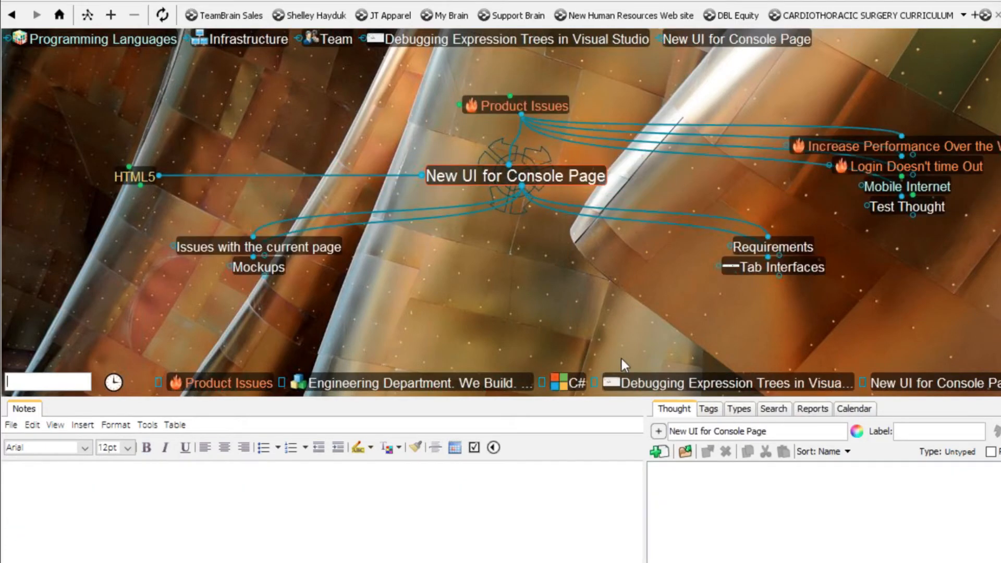
{"action": "right_click", "coordinate": [537, 180]}
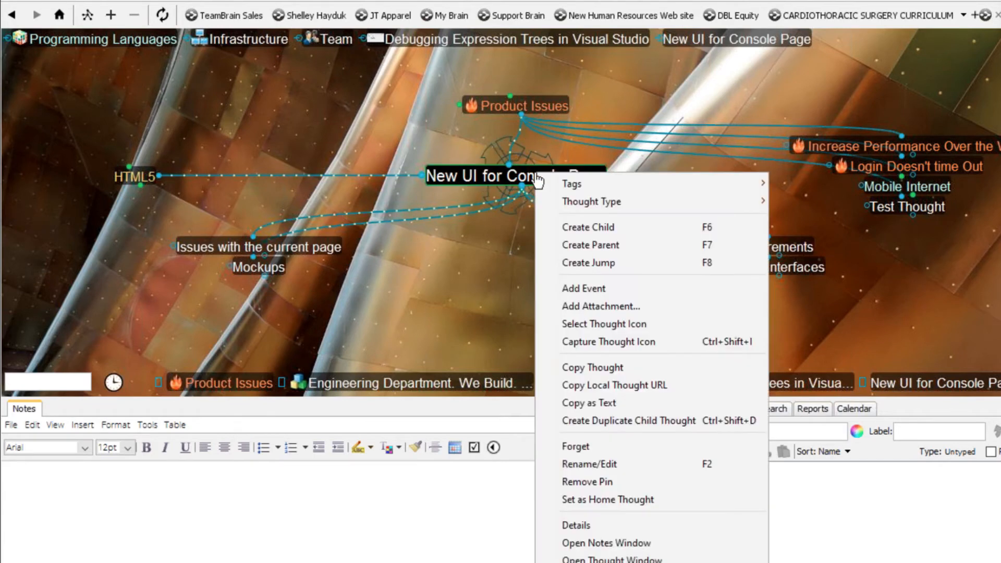
{"action": "left_click", "coordinate": [595, 308]}
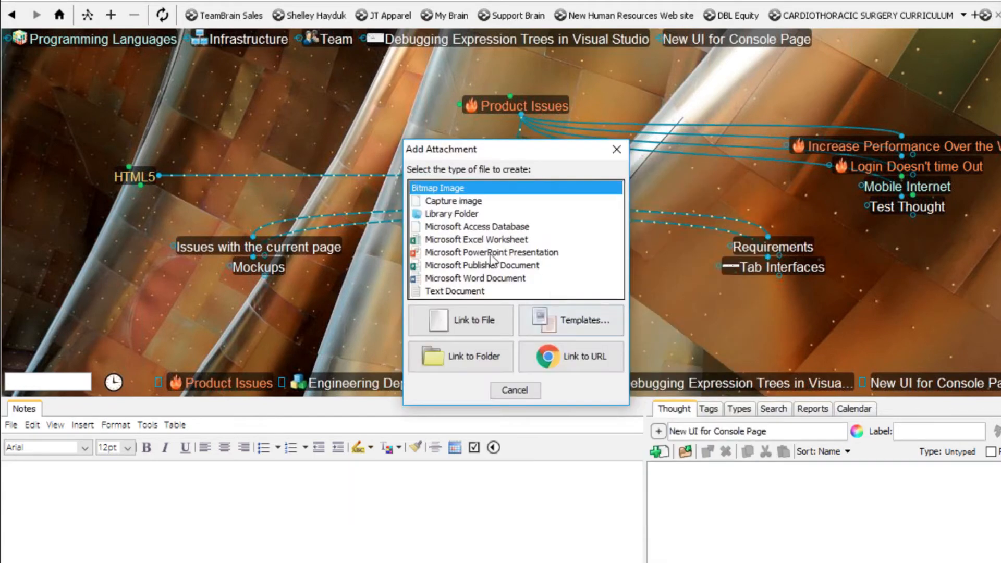
{"action": "double_click", "coordinate": [465, 275]}
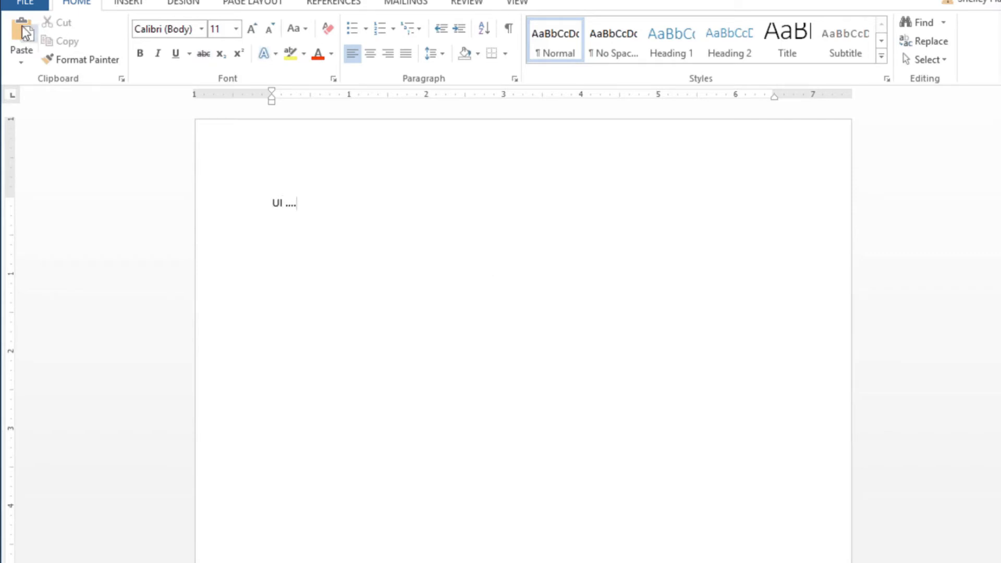
- Save the new Word document, then set TheBrain's window to Auto-hide Right
{"action": "left_click", "coordinate": [37, 7]}
{"action": "left_click", "coordinate": [65, 137]}
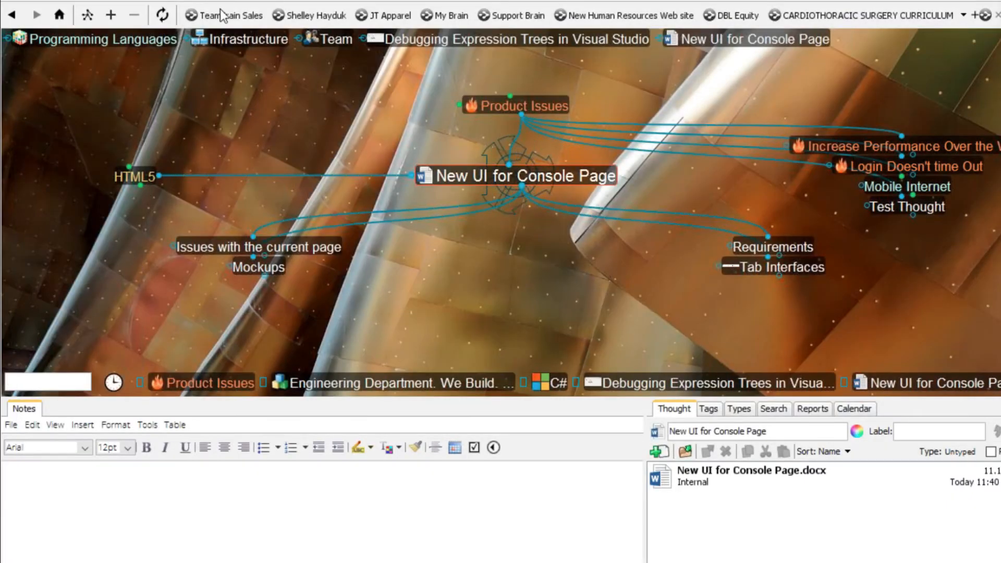
{"action": "right_click", "coordinate": [224, 2]}
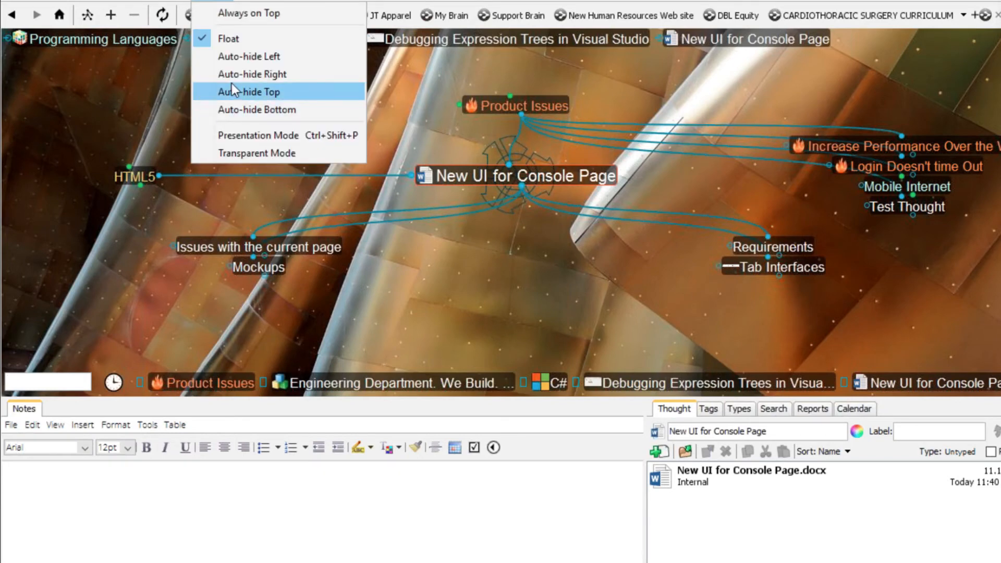
{"action": "left_click", "coordinate": [252, 74]}
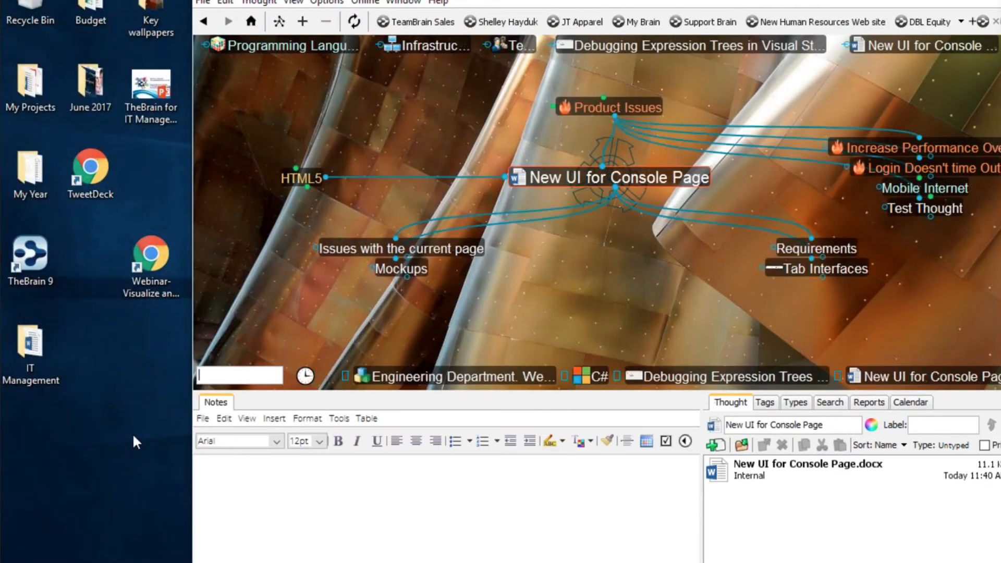
- Open the IT Management folder, widen the file list, and move Explorer to the left
{"action": "double_click", "coordinate": [18, 355]}
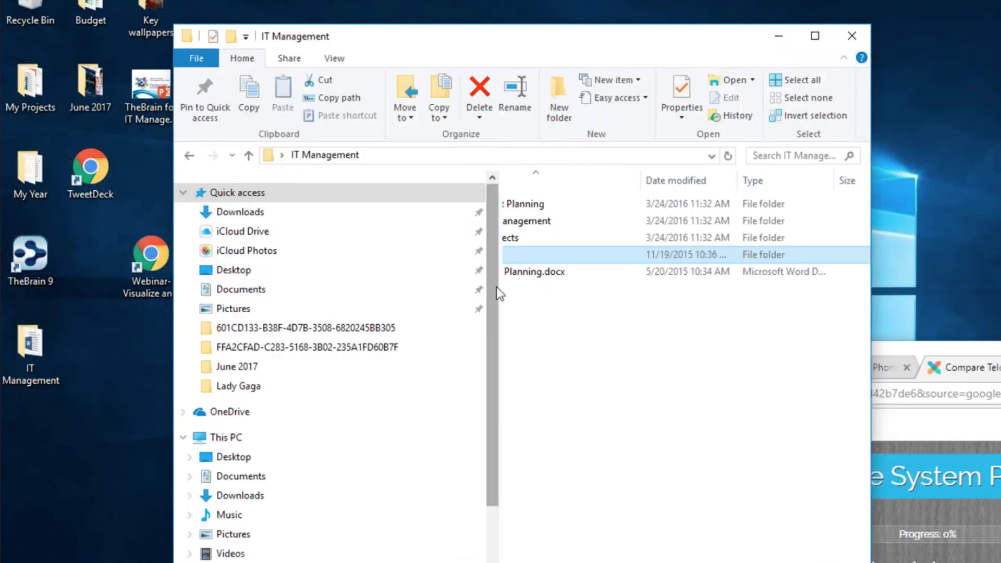
{"action": "left_click_drag", "start_coordinate": [491, 351], "coordinate": [256, 320]}
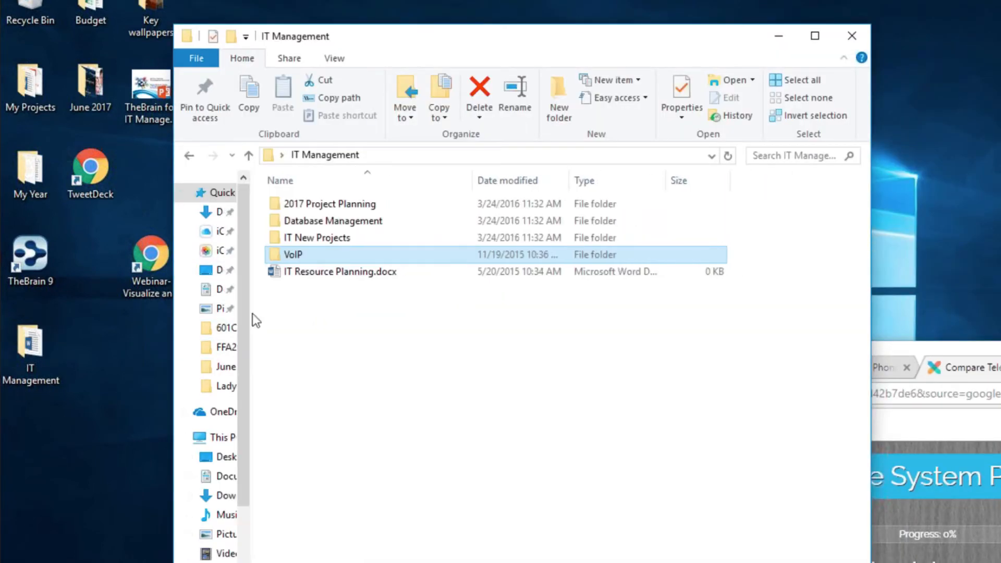
{"action": "double_click", "coordinate": [331, 239]}
{"action": "left_click", "coordinate": [194, 158]}
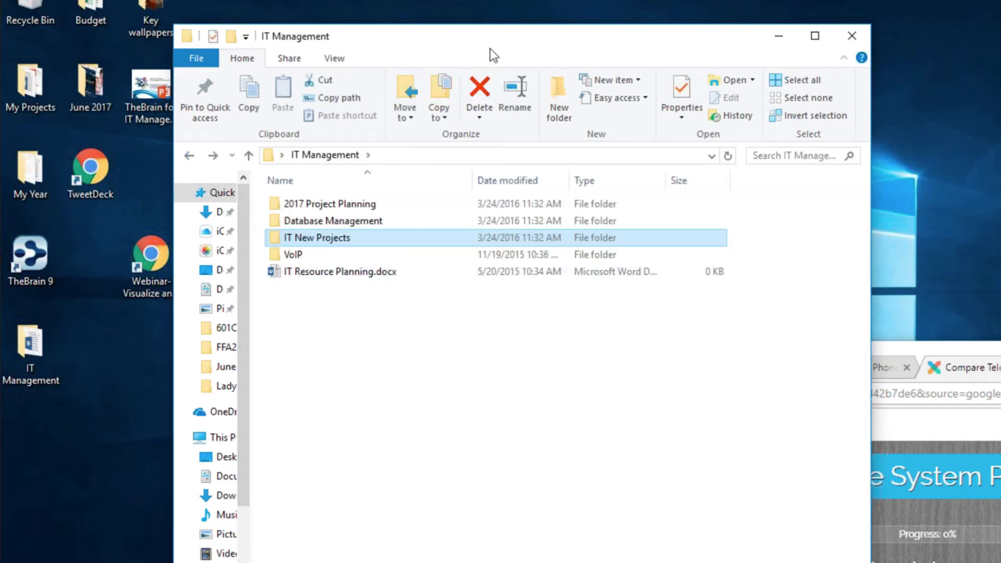
{"action": "left_click_drag", "start_coordinate": [490, 47], "coordinate": [353, 0]}
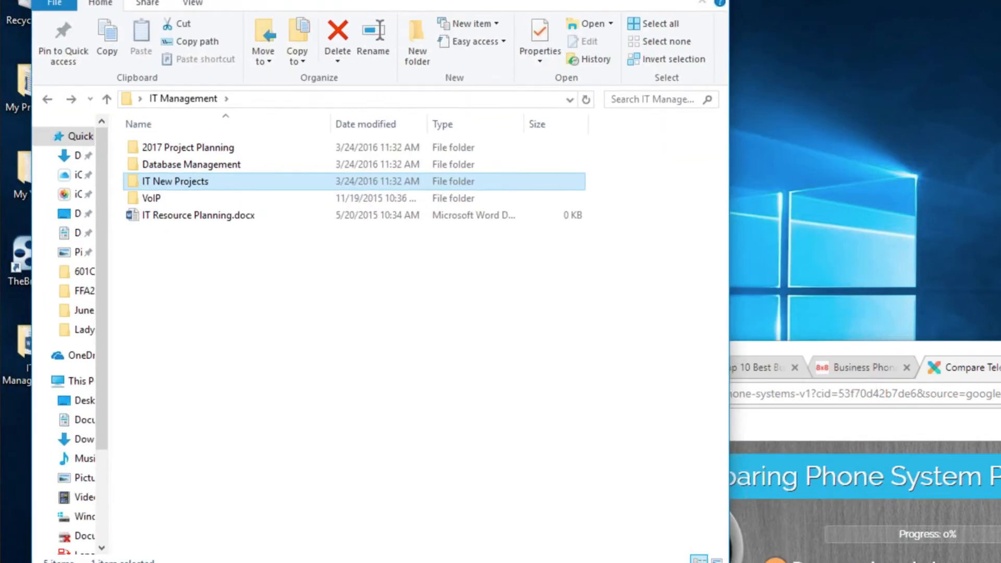
{"action": "key", "text": "alt+Tab"}
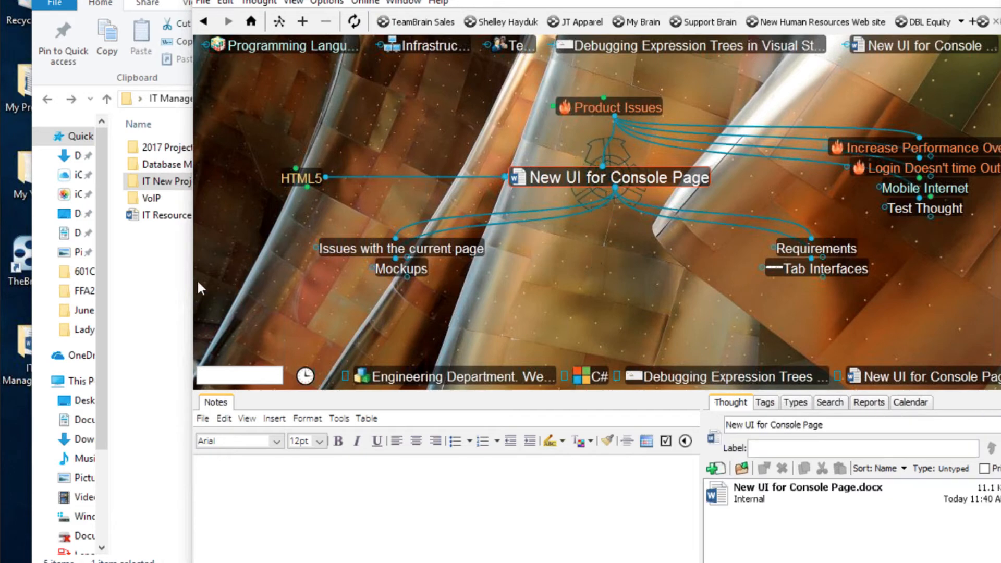
- Drag IT Resource Planning.docx onto New UI for Console Page and move the file into the brain
{"action": "left_click", "coordinate": [167, 295]}
{"action": "left_click_drag", "start_coordinate": [166, 214], "coordinate": [584, 308]}
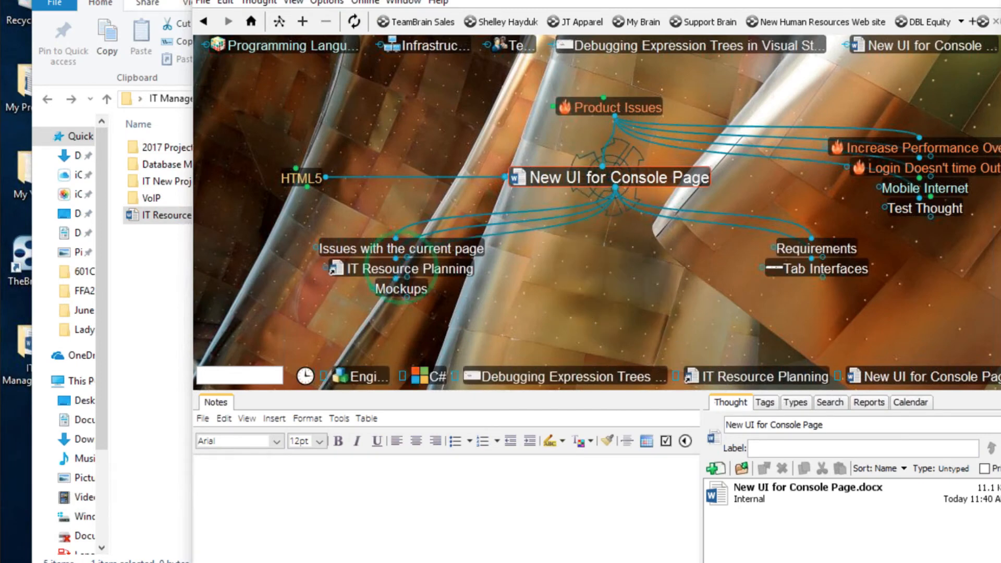
{"action": "left_click", "coordinate": [453, 273]}
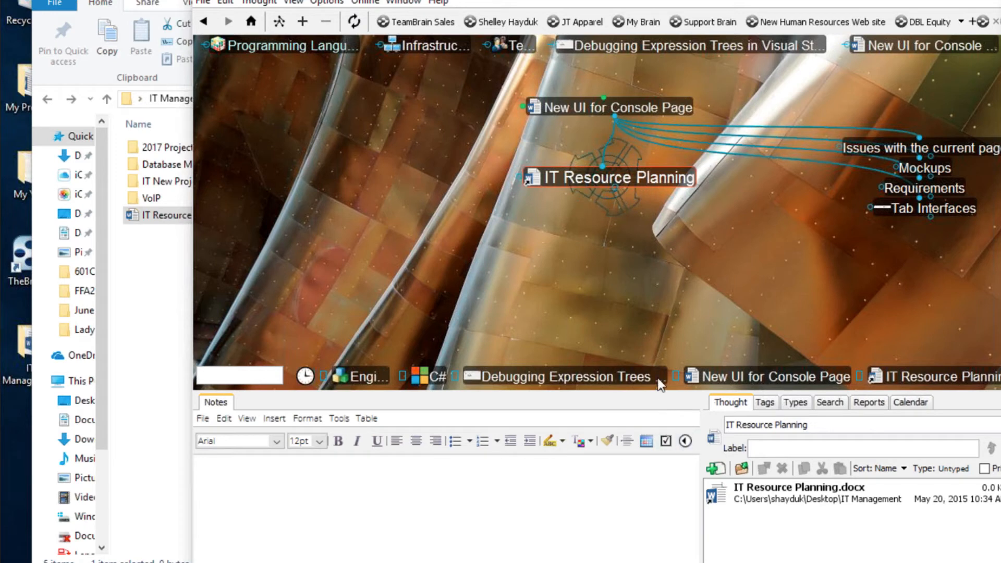
{"action": "right_click", "coordinate": [529, 190]}
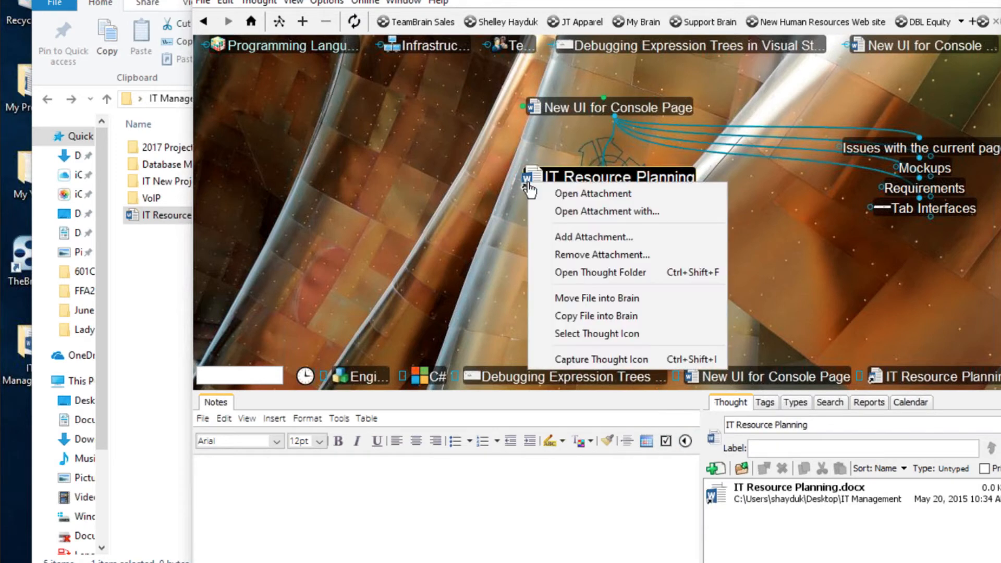
{"action": "left_click", "coordinate": [603, 296]}
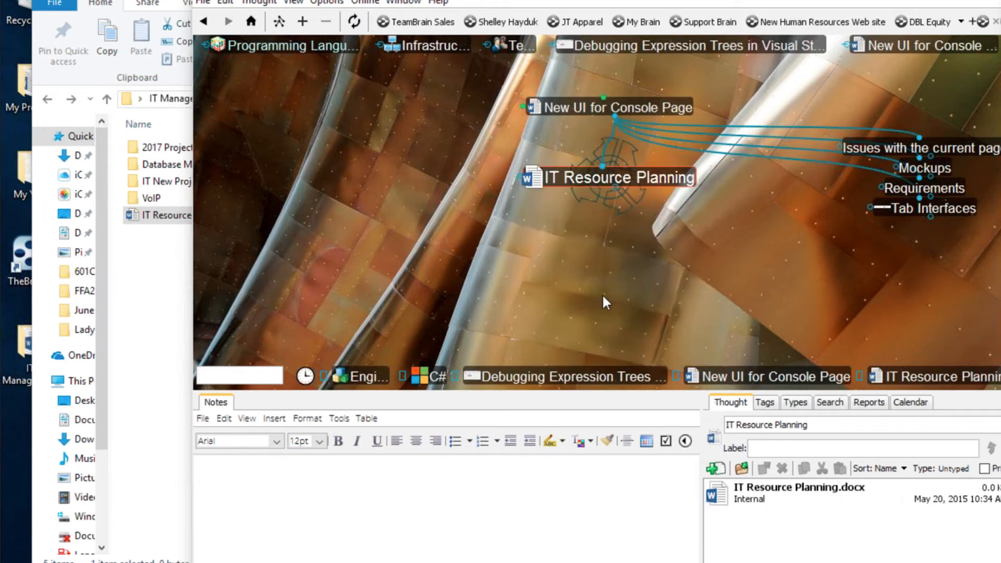
{"action": "left_click", "coordinate": [620, 108]}
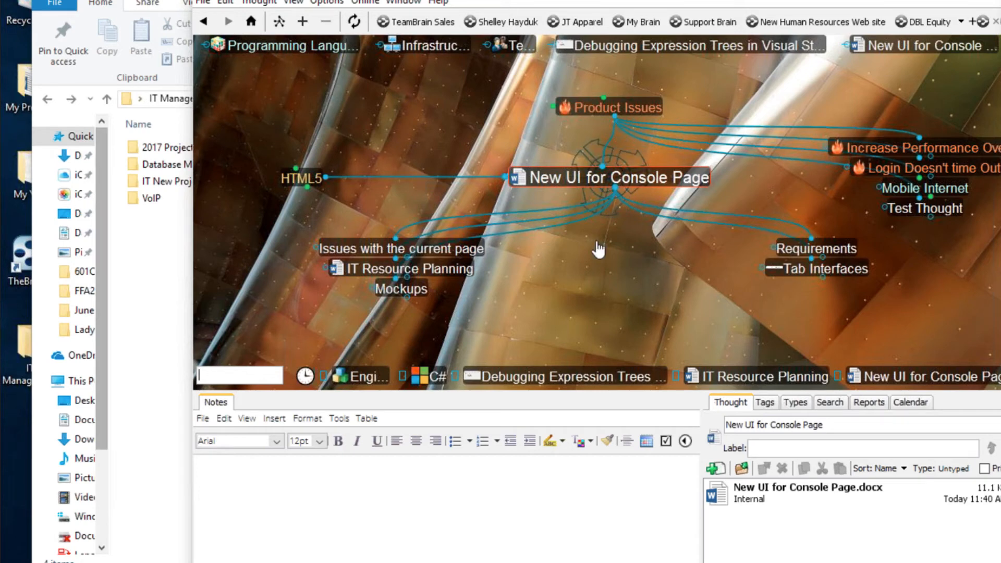
{"action": "left_click", "coordinate": [168, 288]}
- Open the Database Management folder and navigate the brain via Infrastructure to centre Databases
{"action": "left_click", "coordinate": [193, 166]}
{"action": "double_click", "coordinate": [193, 166]}
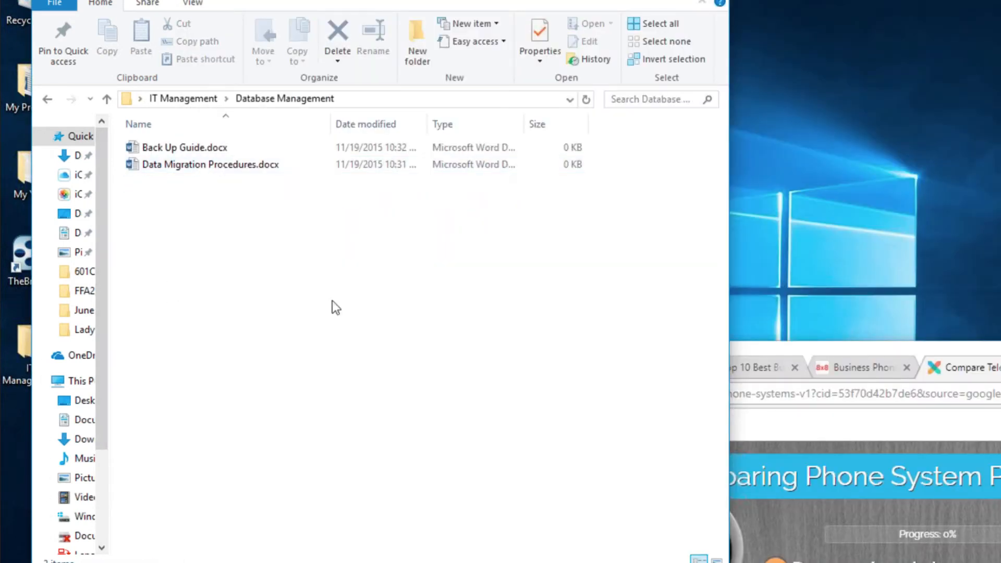
{"action": "key", "text": "alt+Tab"}
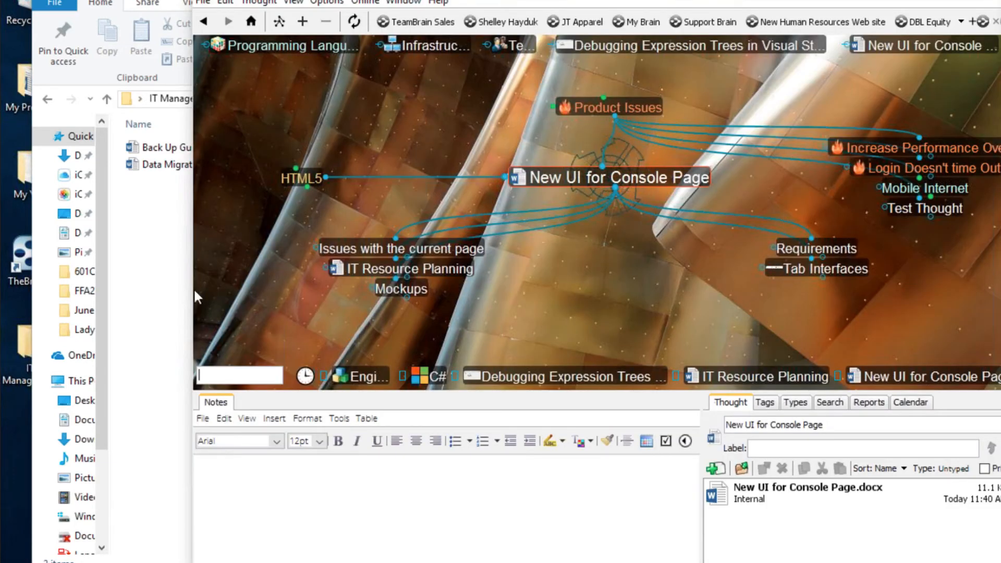
{"action": "left_click_drag", "start_coordinate": [192, 290], "coordinate": [328, 290]}
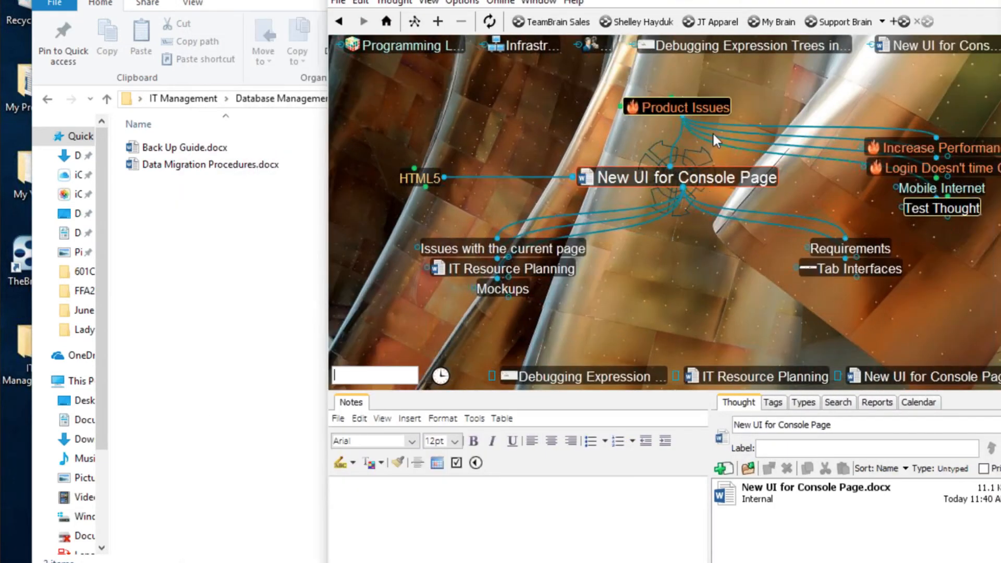
{"action": "left_click", "coordinate": [710, 104]}
{"action": "left_click", "coordinate": [946, 181]}
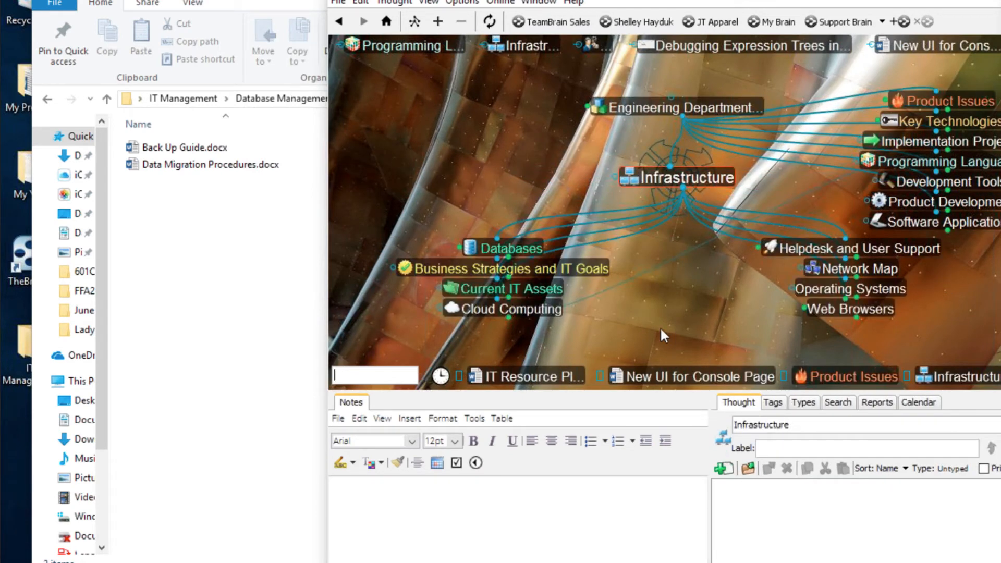
{"action": "left_click", "coordinate": [544, 251]}
{"action": "left_click", "coordinate": [542, 250]}
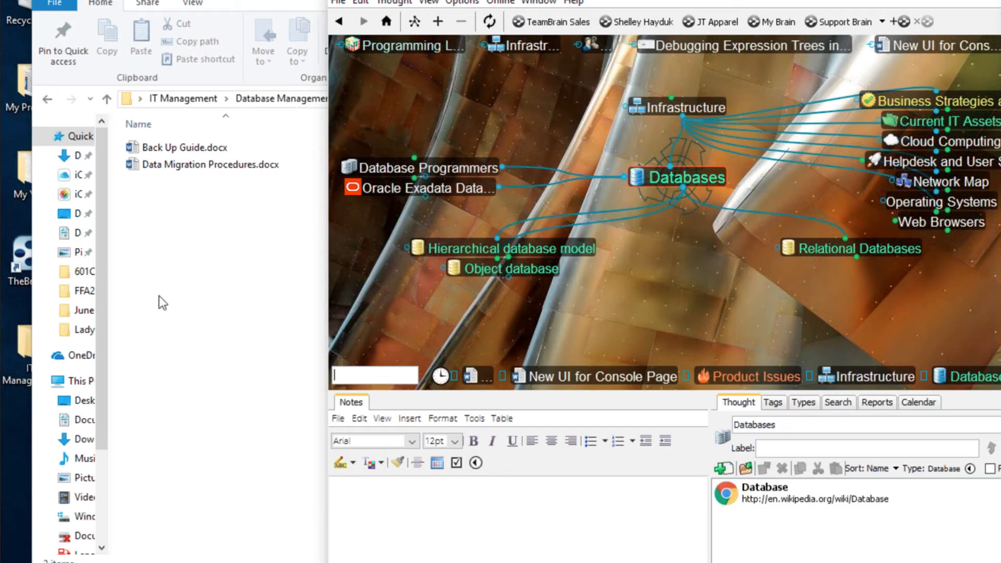
- Copy Back Up Guide.docx and Data Migration Procedures.docx and paste them as Databases' child thoughts
{"action": "left_click", "coordinate": [198, 307]}
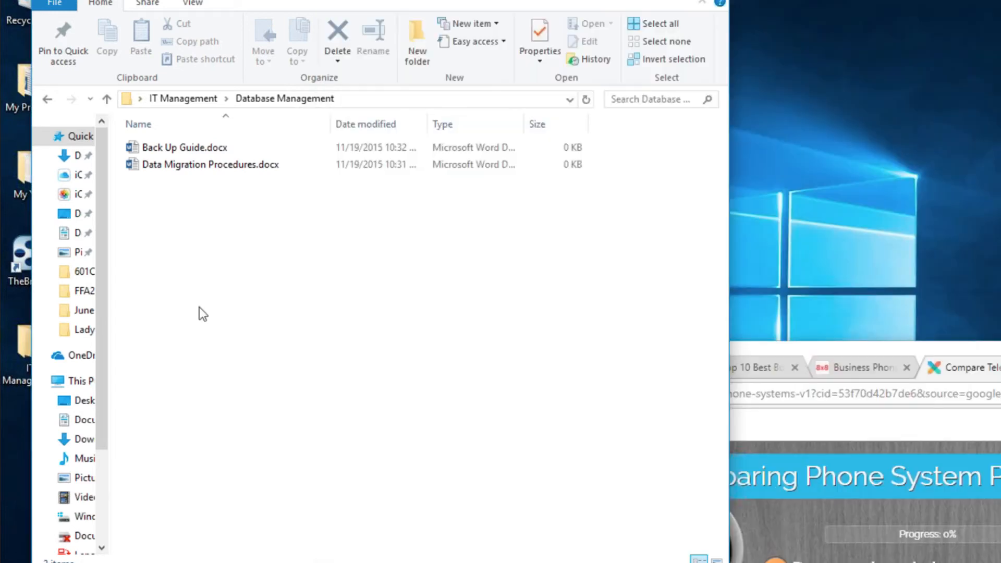
{"action": "left_click", "coordinate": [196, 148]}
{"action": "left_click", "coordinate": [207, 168], "text": "ctrl"}
{"action": "right_click", "coordinate": [260, 164]}
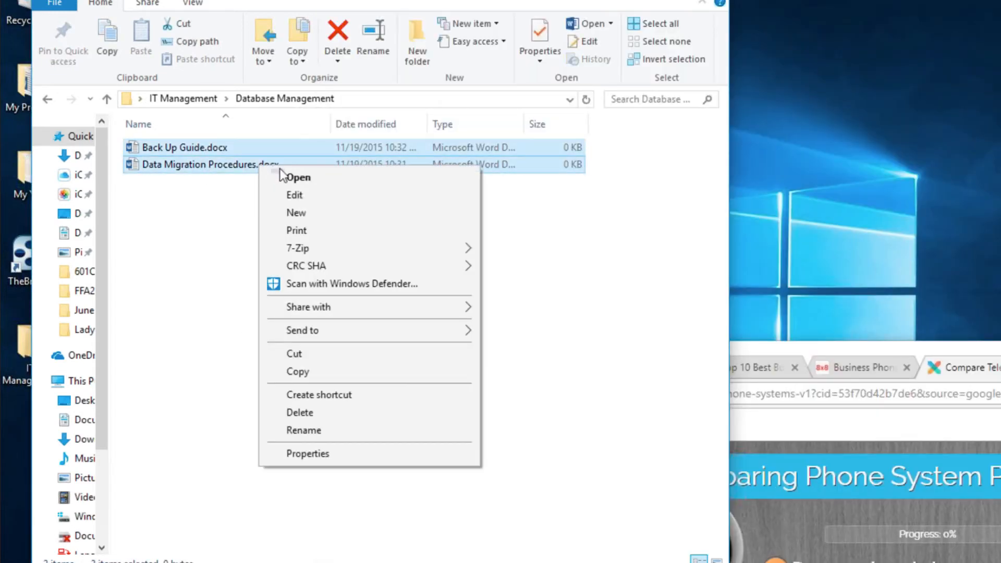
{"action": "left_click", "coordinate": [309, 373]}
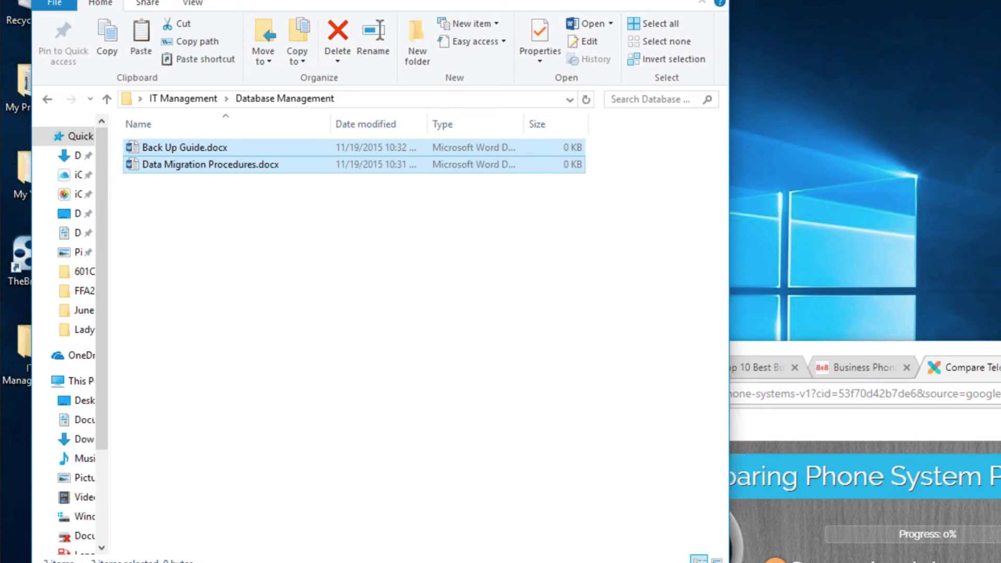
{"action": "key", "text": "alt+Tab"}
{"action": "right_click", "coordinate": [675, 266]}
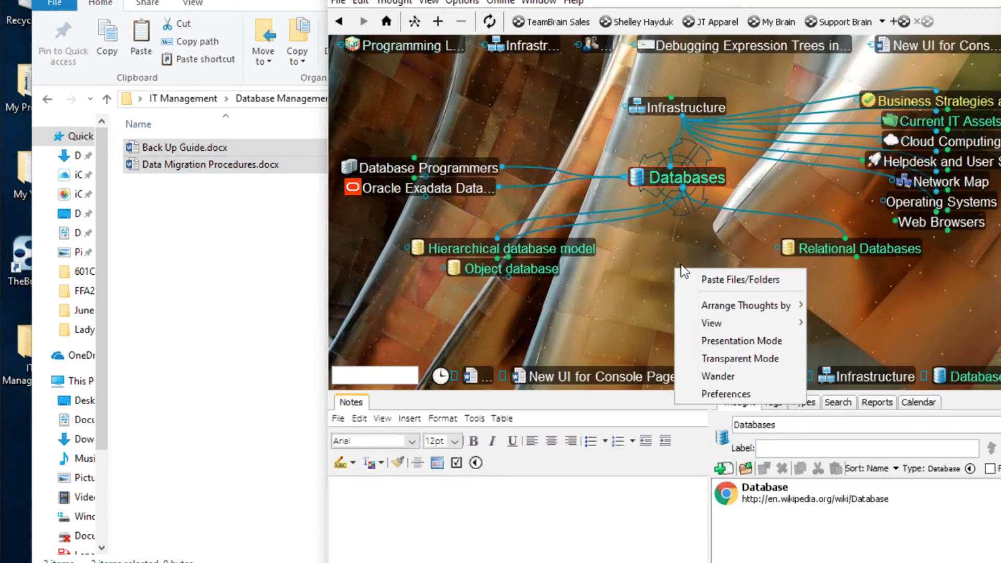
{"action": "left_click", "coordinate": [740, 280]}
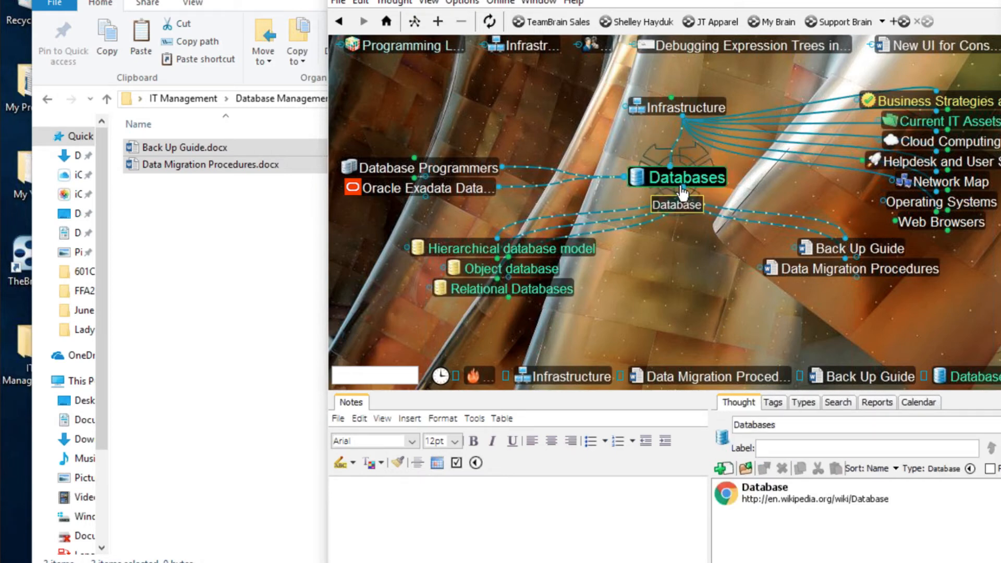
- Create a 'Database Menus' child thought under Databases and focus on it
{"action": "left_click_drag", "start_coordinate": [679, 186], "coordinate": [693, 302]}
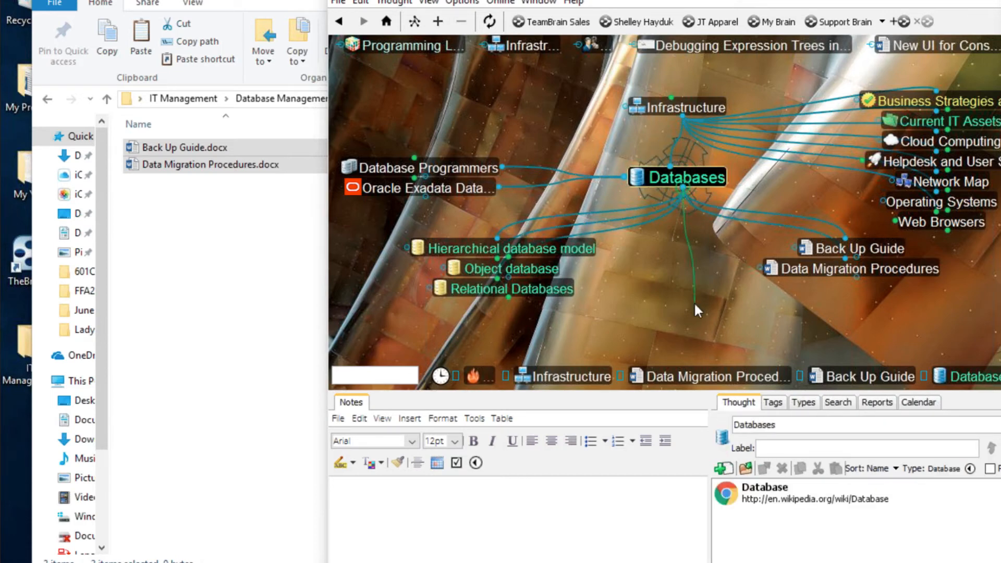
{"action": "type", "text": "Dat"}
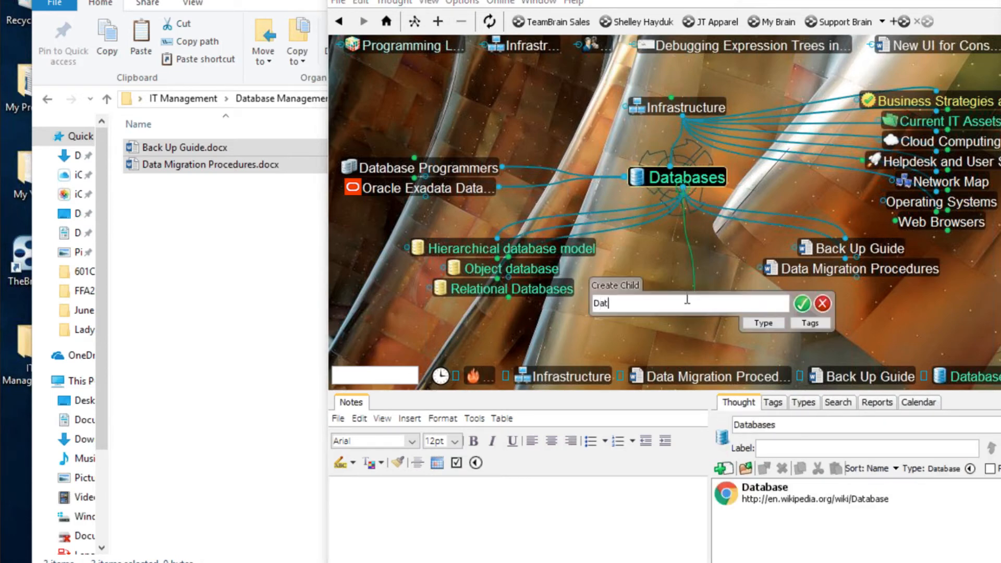
{"action": "type", "text": "a"}
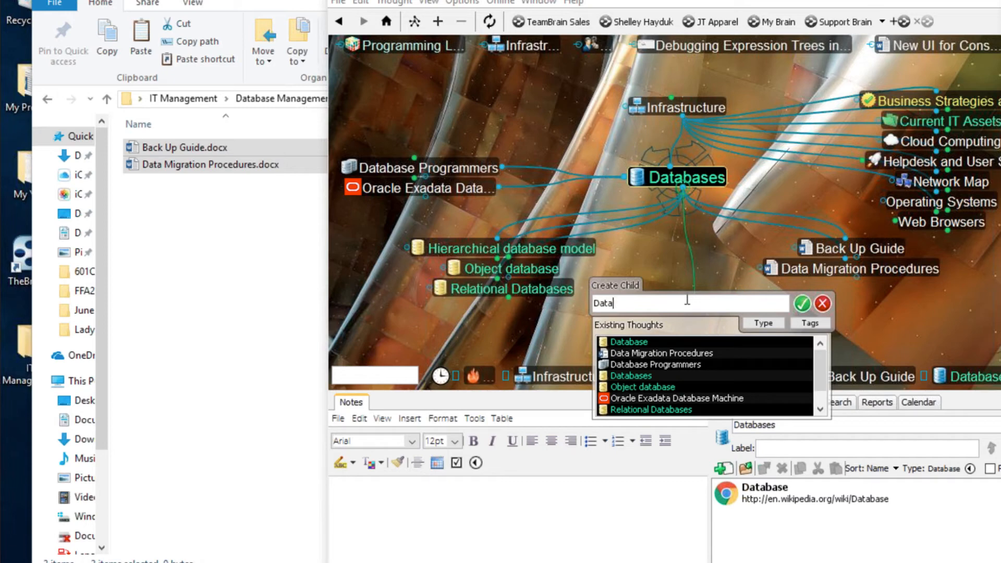
{"action": "type", "text": "base Me"}
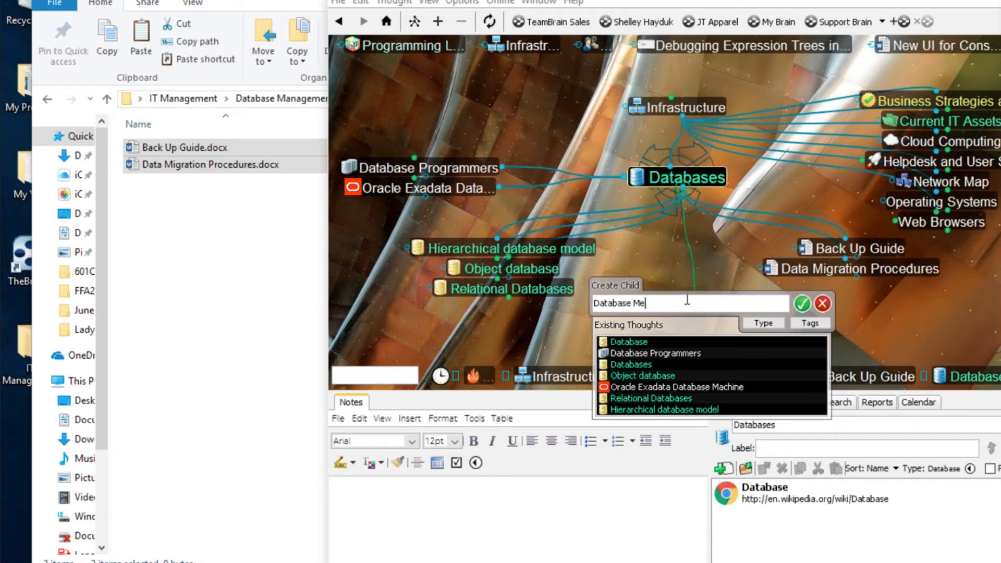
{"action": "type", "text": "nus"}
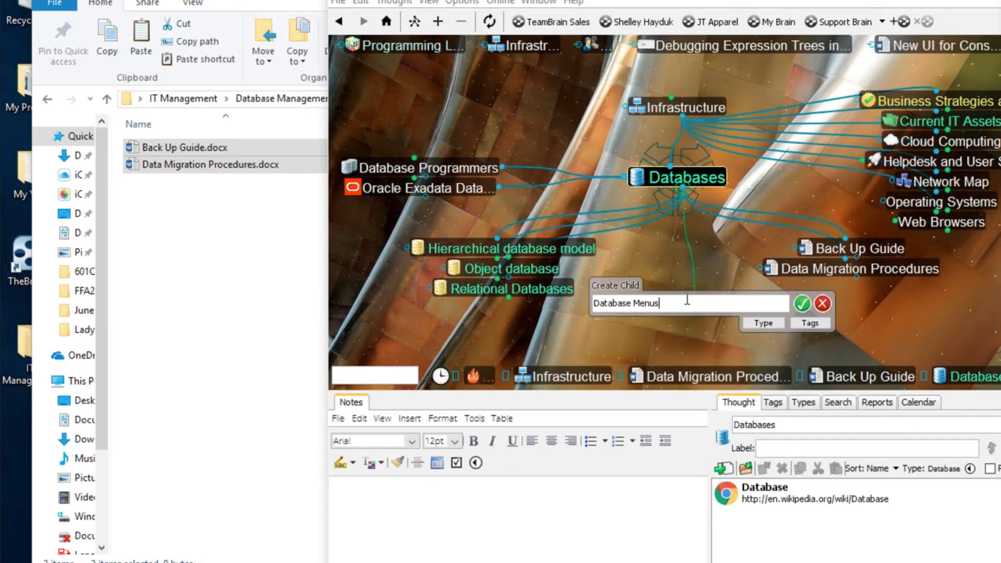
{"action": "key", "text": "Return"}
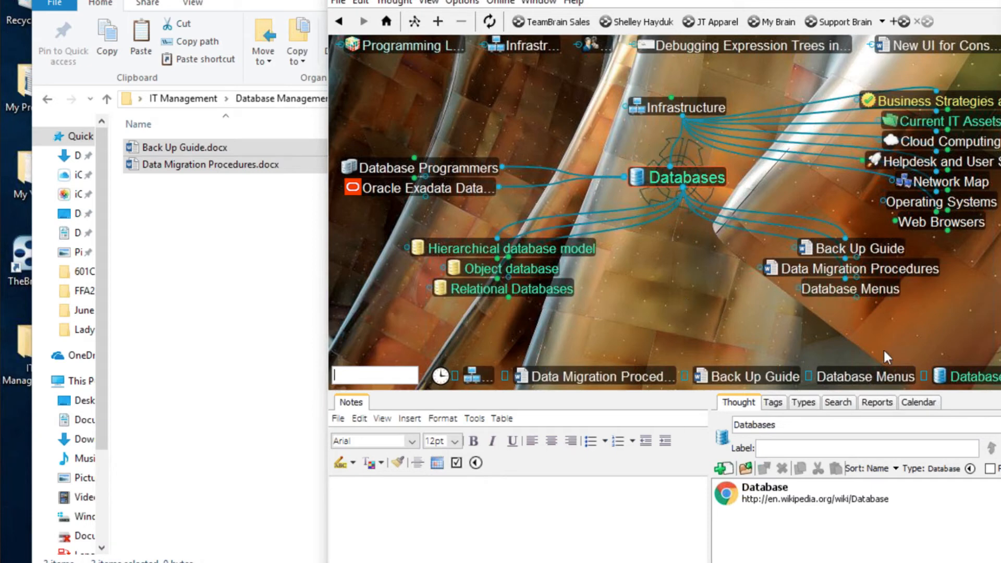
{"action": "left_click", "coordinate": [855, 290]}
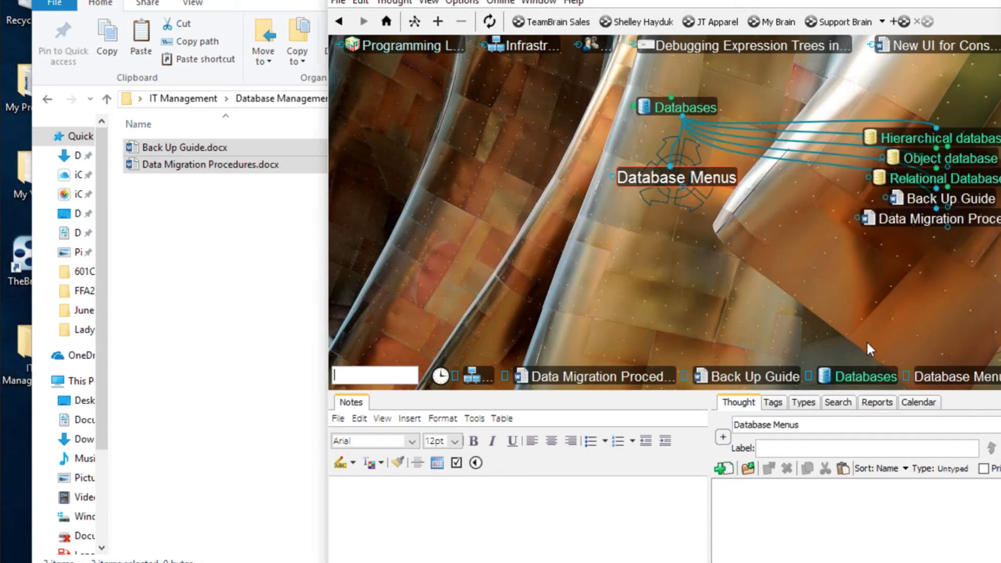
- Capture the Explorer ribbon as its thought icon and rename it to 'Database Menu Design'
{"action": "right_click", "coordinate": [697, 181]}
{"action": "mouse_move", "coordinate": [714, 180]}
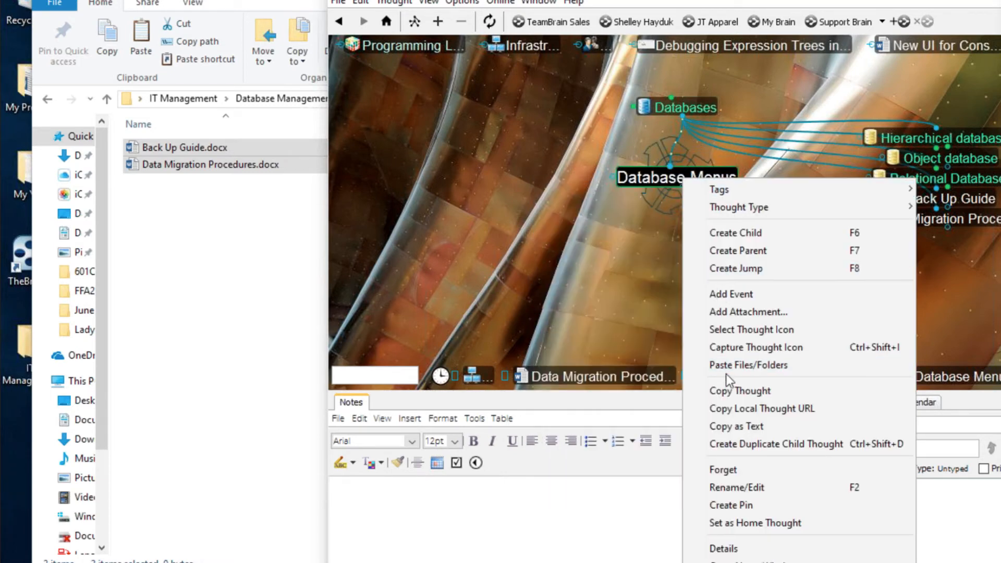
{"action": "left_click", "coordinate": [741, 347]}
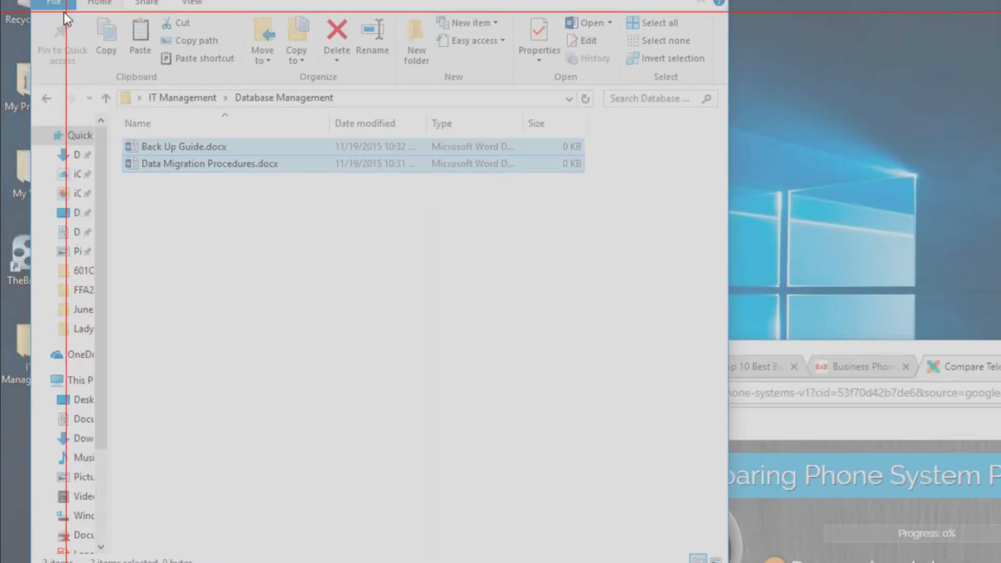
{"action": "left_click_drag", "start_coordinate": [51, 11], "coordinate": [714, 88]}
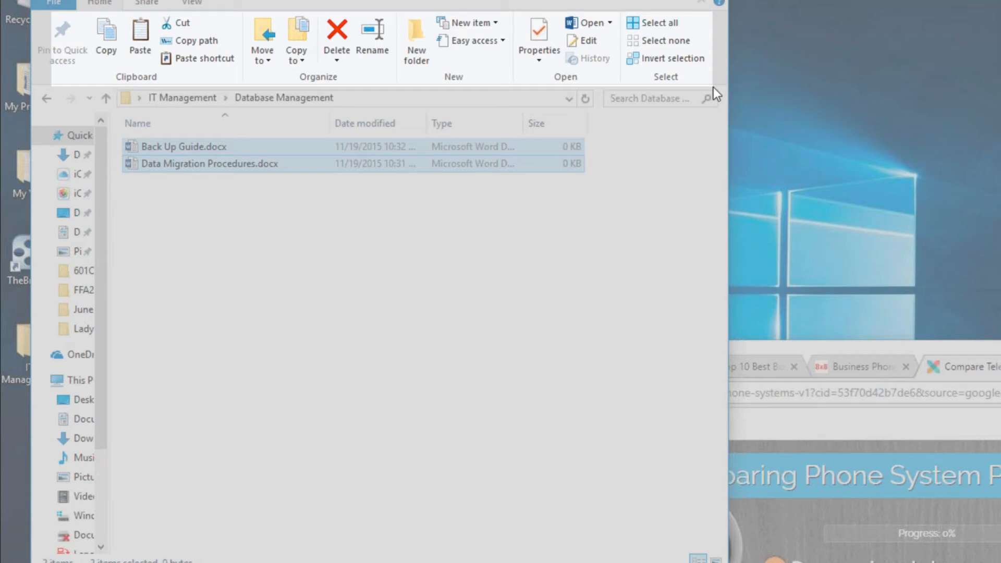
{"action": "left_click_drag", "start_coordinate": [713, 86], "coordinate": [713, 86]}
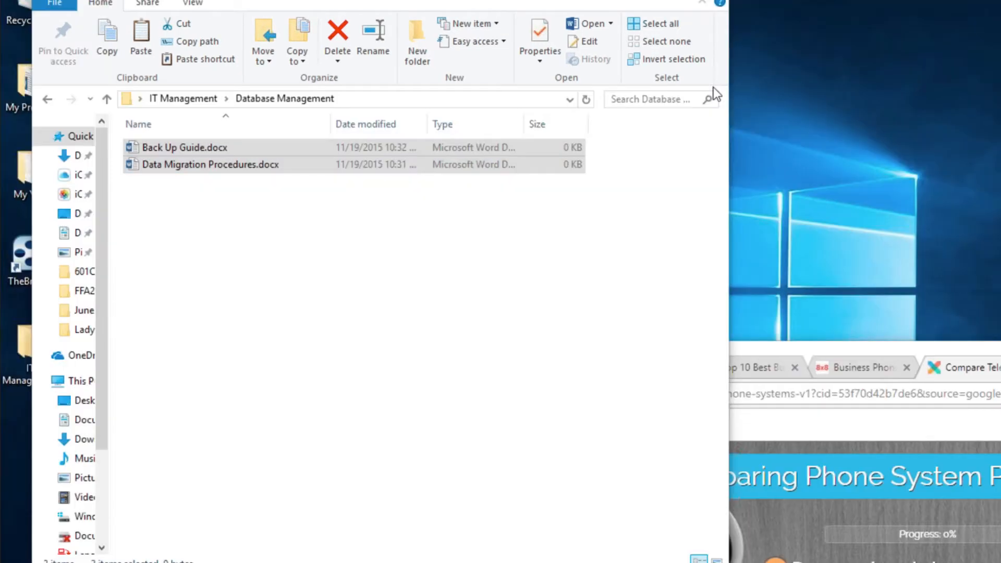
{"action": "mouse_move", "coordinate": [617, 178]}
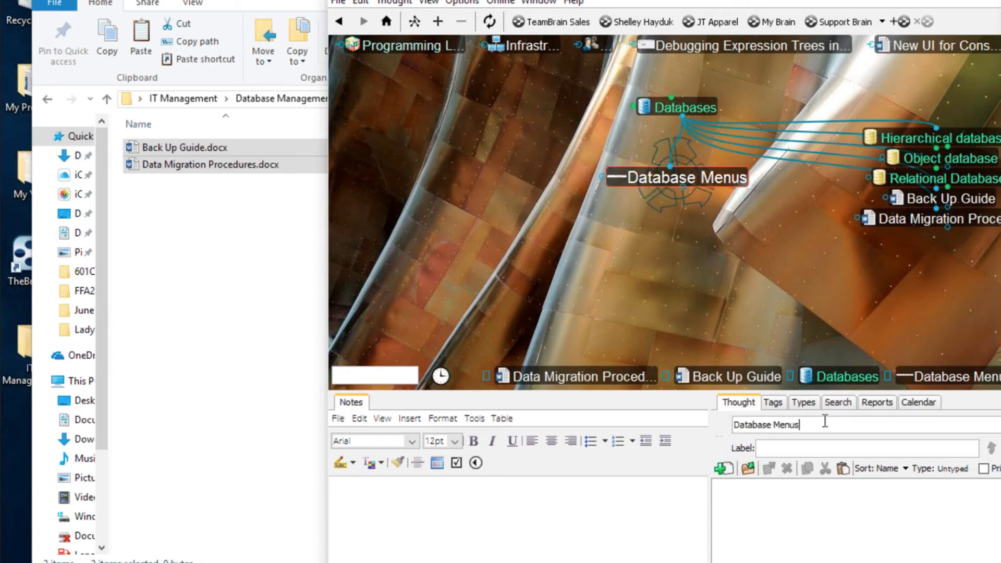
{"action": "type", "text": "Des"}
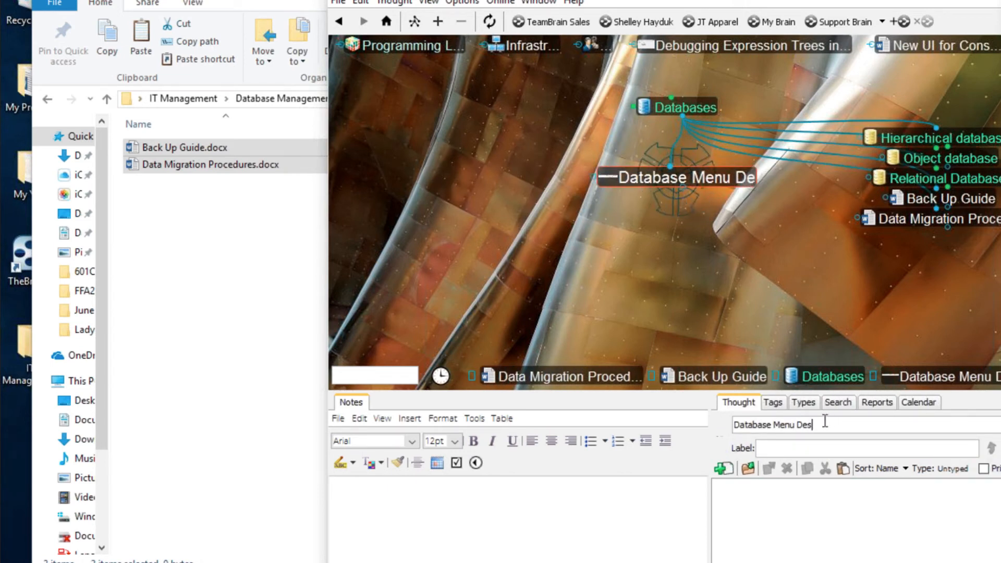
{"action": "type", "text": "ig"}
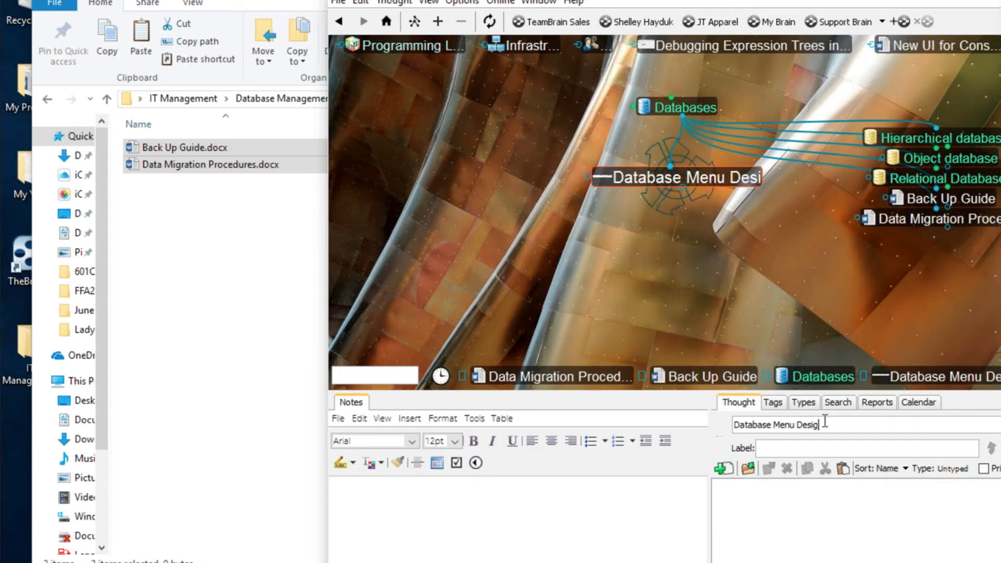
{"action": "type", "text": "n"}
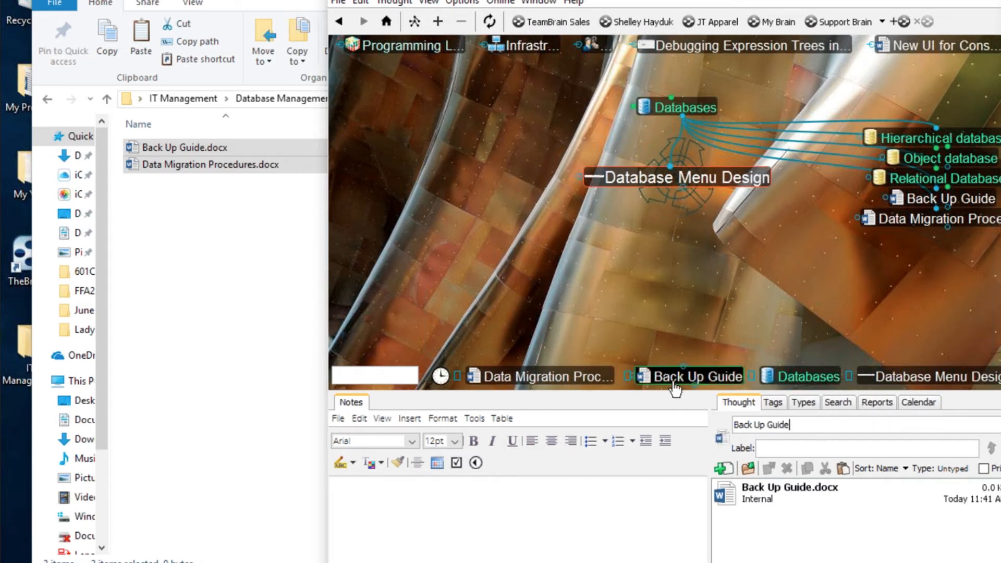
- Jump to the pinned New UI for Console Page and add the child 'Inspiring Web sites'
{"action": "left_click", "coordinate": [944, 45]}
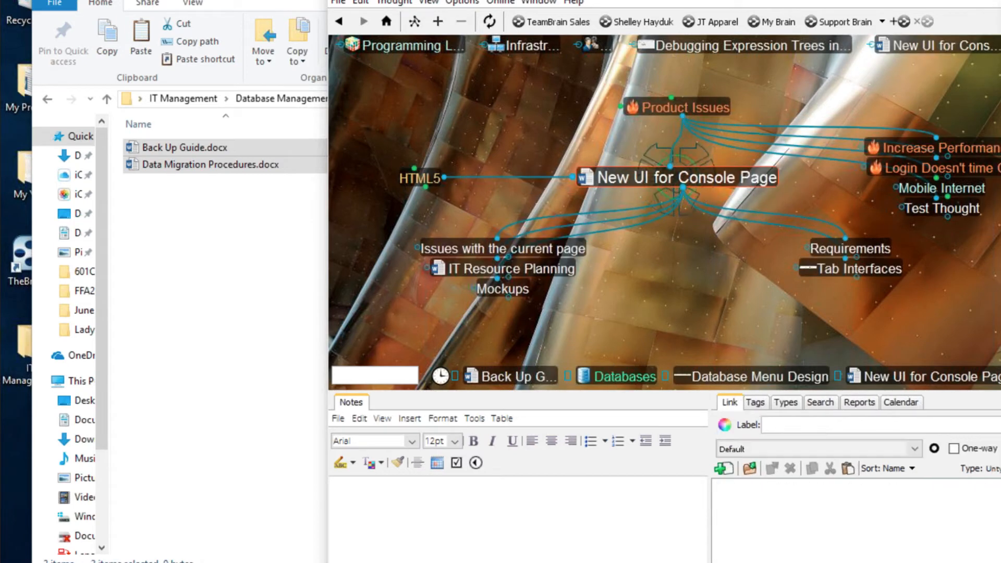
{"action": "left_click_drag", "start_coordinate": [693, 220], "coordinate": [704, 175]}
{"action": "left_click_drag", "start_coordinate": [682, 143], "coordinate": [687, 231]}
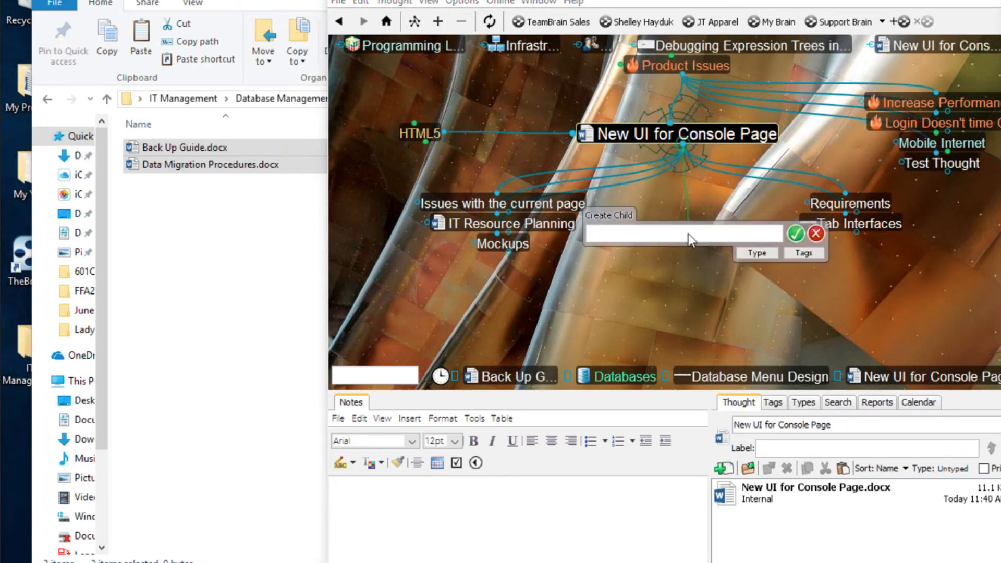
{"action": "type", "text": "Inspir"}
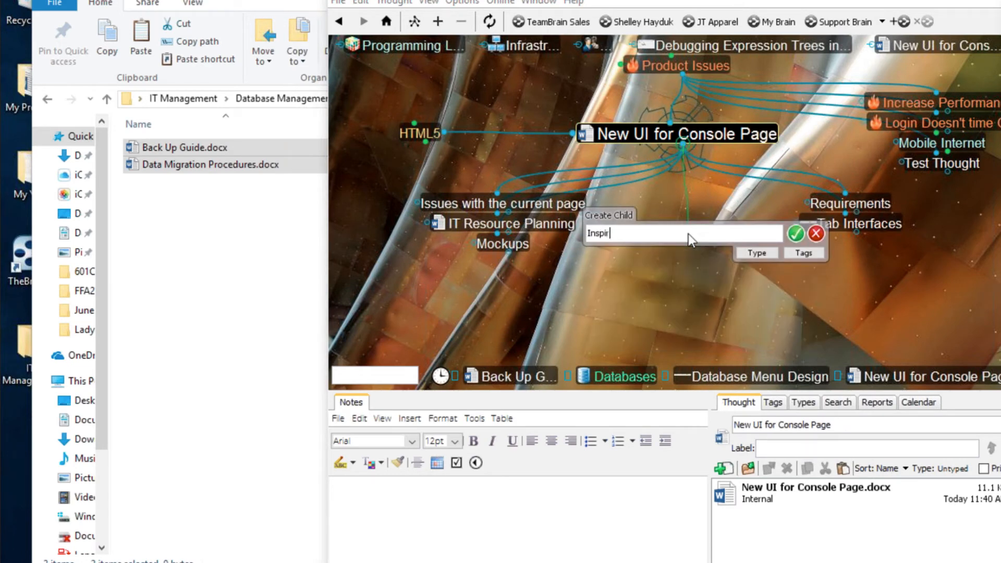
{"action": "type", "text": "ing Web sites"}
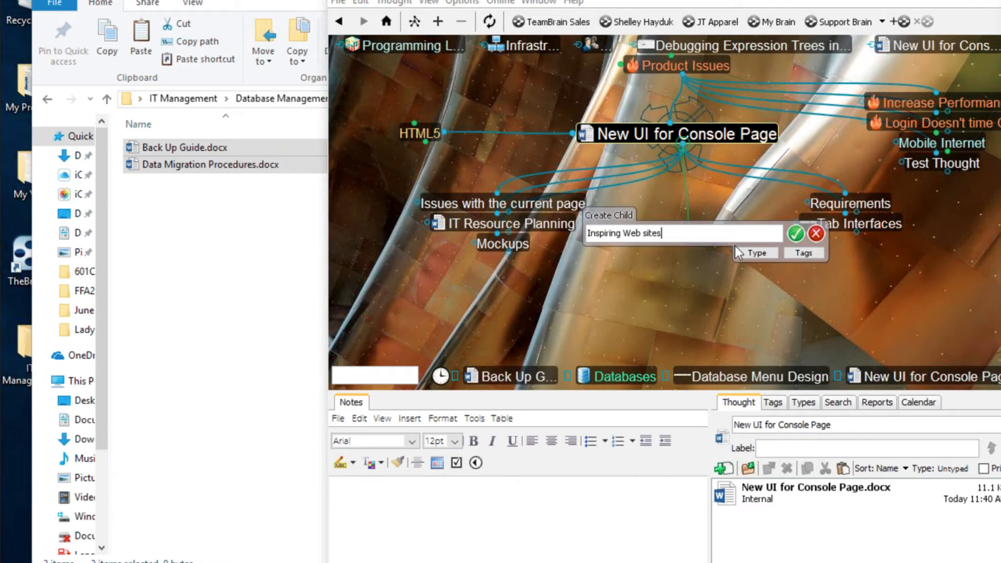
{"action": "key", "text": "Return"}
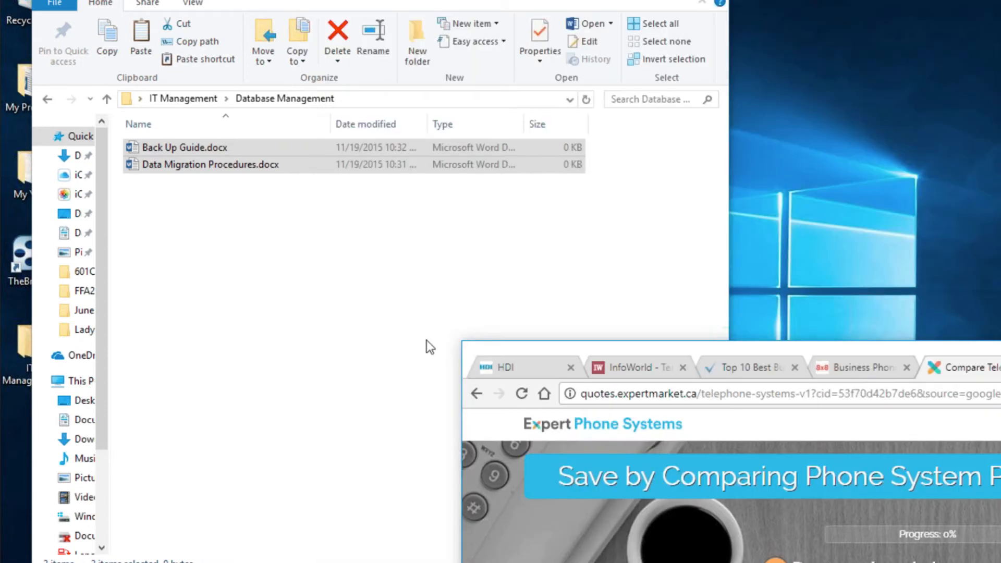
- Load nike.com in a new tab, choose the United States site and dismiss the delivery popup
{"action": "left_click_drag", "start_coordinate": [688, 356], "coordinate": [360, 171]}
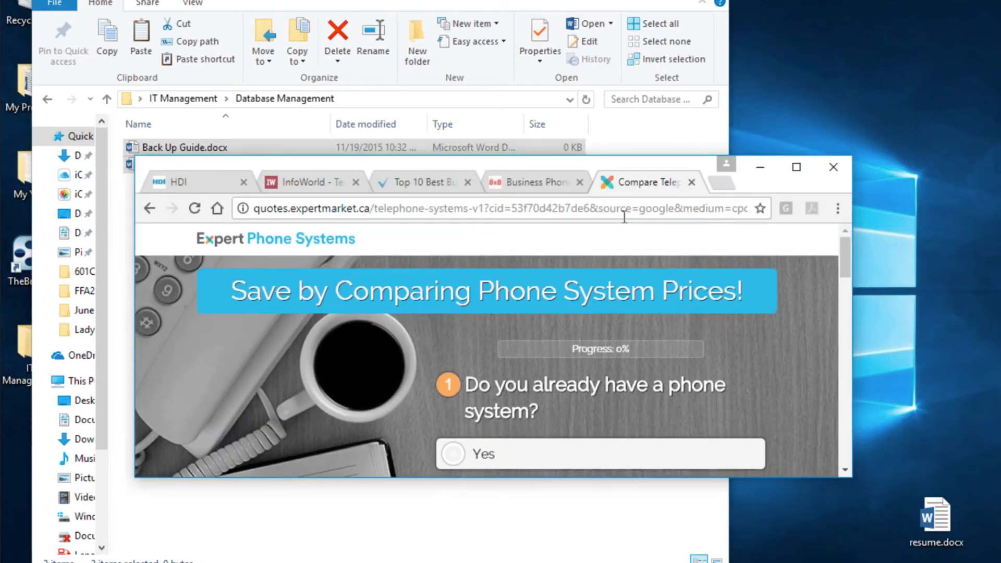
{"action": "left_click", "coordinate": [729, 185]}
{"action": "type", "text": "nik"}
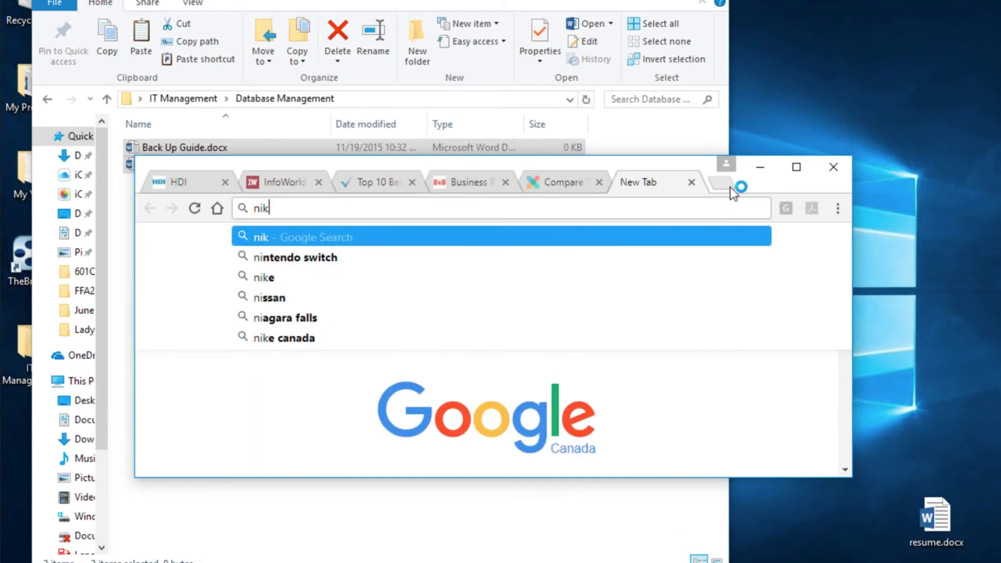
{"action": "type", "text": "e.com"}
{"action": "key", "text": "Return"}
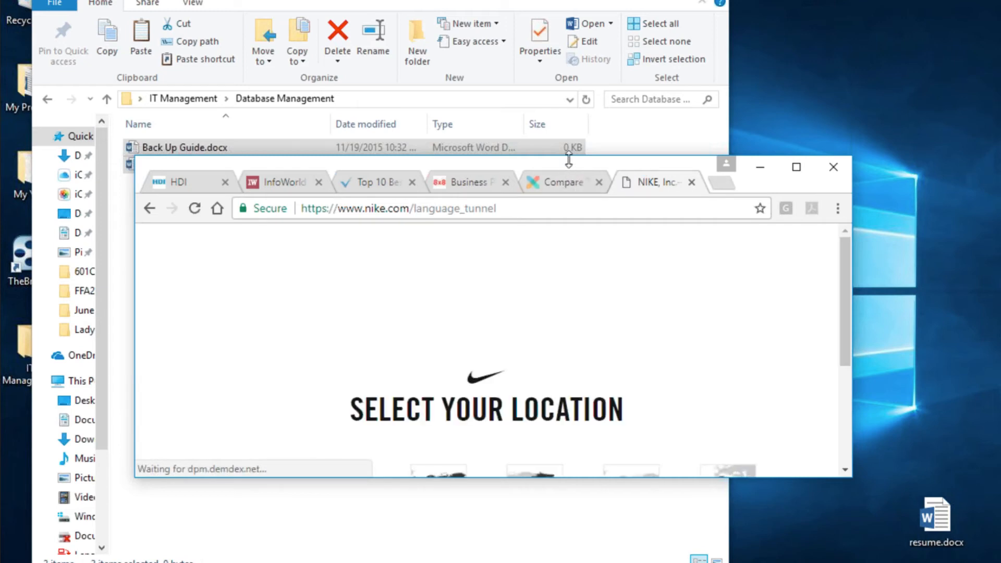
{"action": "left_click_drag", "start_coordinate": [573, 156], "coordinate": [573, 1]}
{"action": "left_click", "coordinate": [436, 371]}
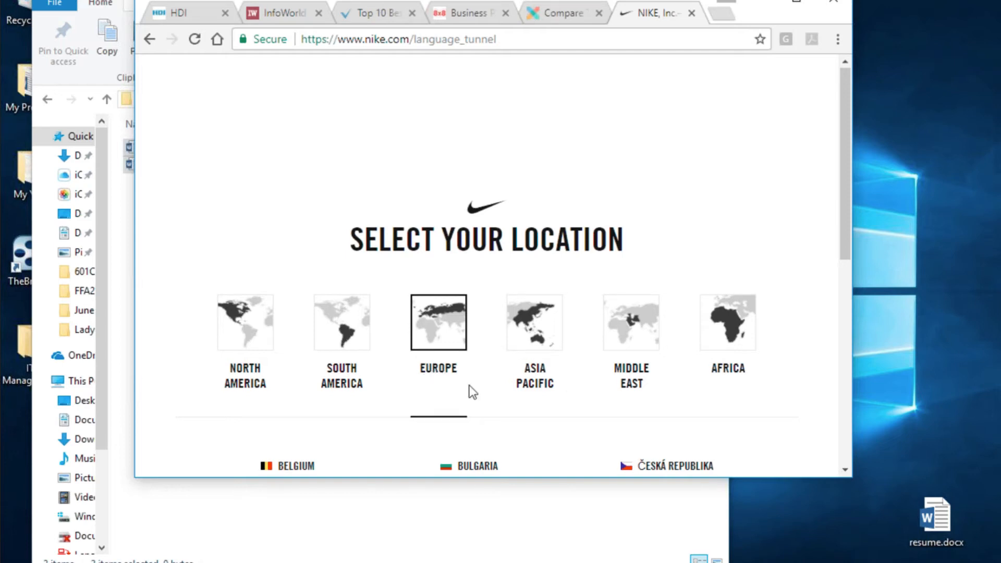
{"action": "scroll", "coordinate": [262, 252], "scroll_direction": "down", "scroll_amount": 5}
{"action": "left_click", "coordinate": [260, 146]}
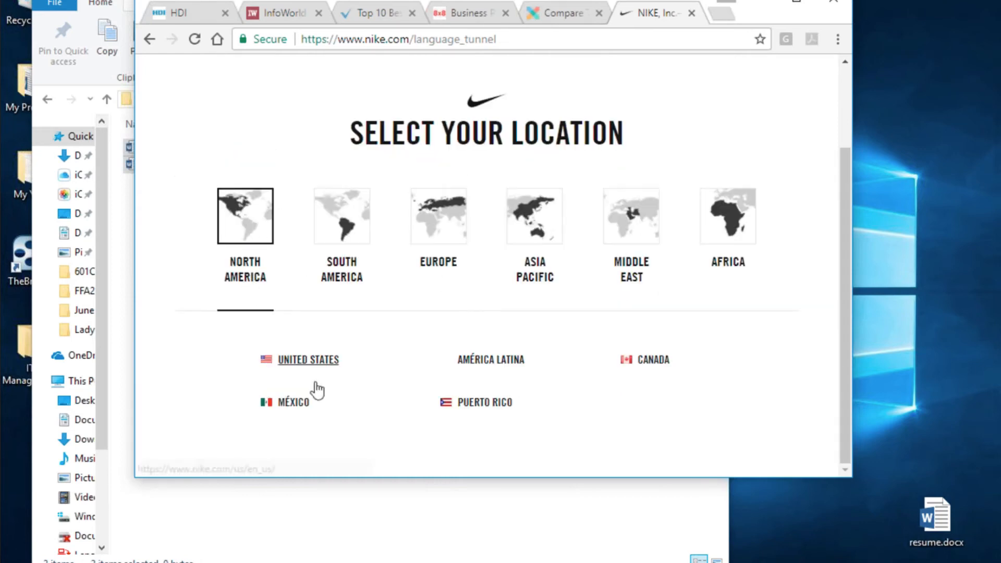
{"action": "left_click", "coordinate": [312, 361]}
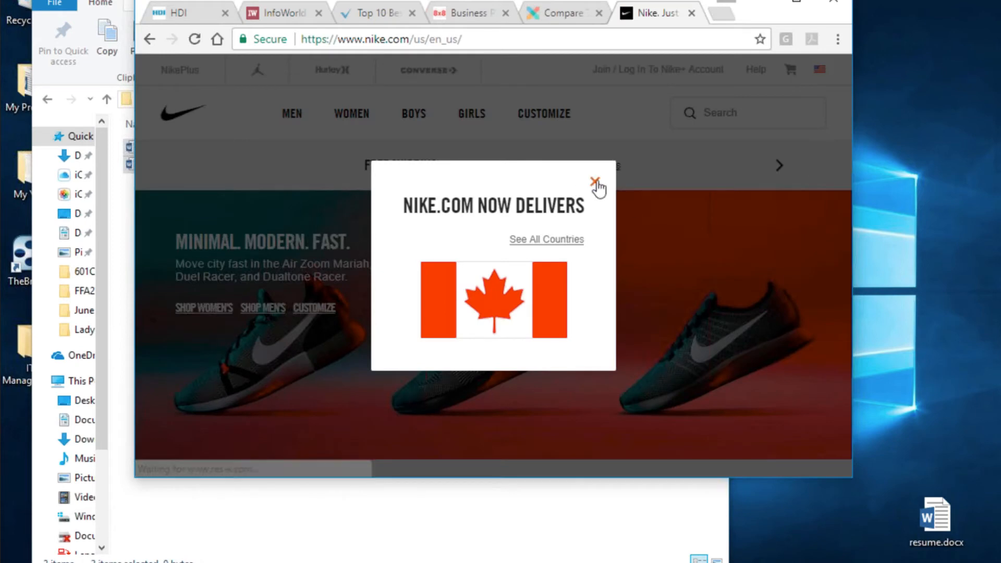
{"action": "left_click", "coordinate": [596, 182]}
- Scroll back to the Air Zoom Mariah Flyknit Racer, close its link menu, and return to TheBrain
{"action": "scroll", "coordinate": [704, 290], "scroll_direction": "down", "scroll_amount": 5}
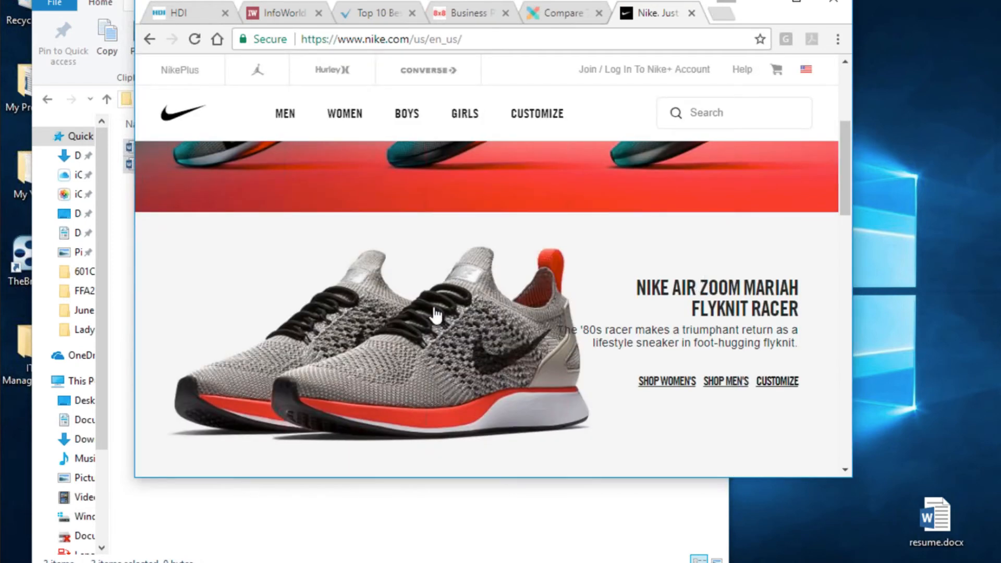
{"action": "scroll", "coordinate": [491, 300], "scroll_direction": "down", "scroll_amount": 5}
{"action": "right_click", "coordinate": [568, 344]}
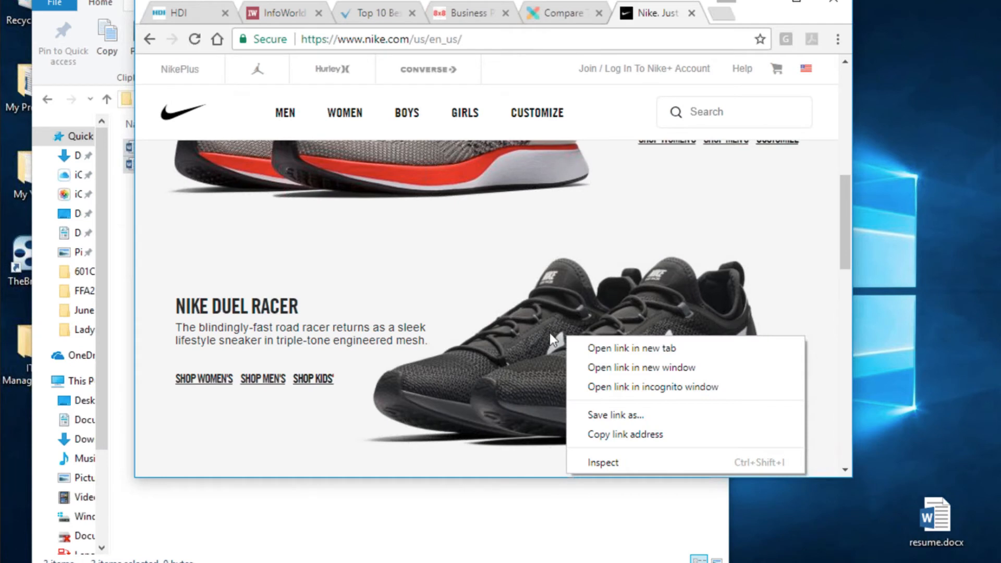
{"action": "left_click", "coordinate": [392, 267]}
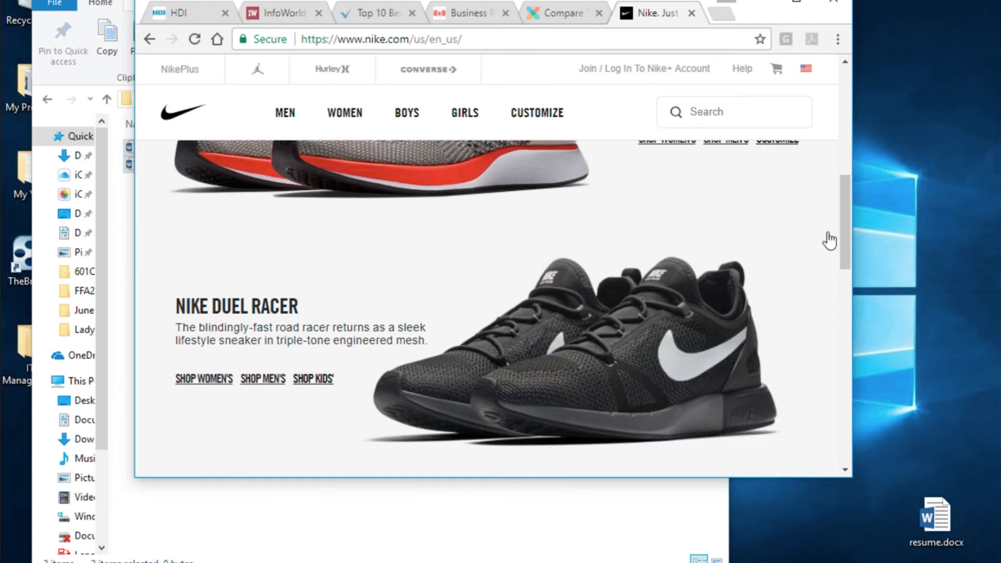
{"action": "left_click_drag", "start_coordinate": [846, 236], "coordinate": [844, 182]}
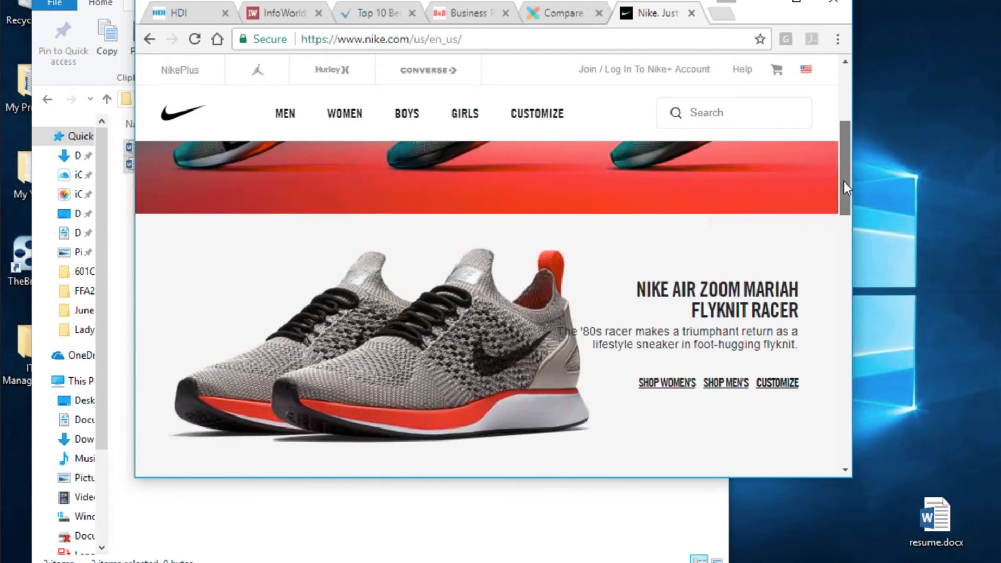
{"action": "key", "text": "alt+Tab"}
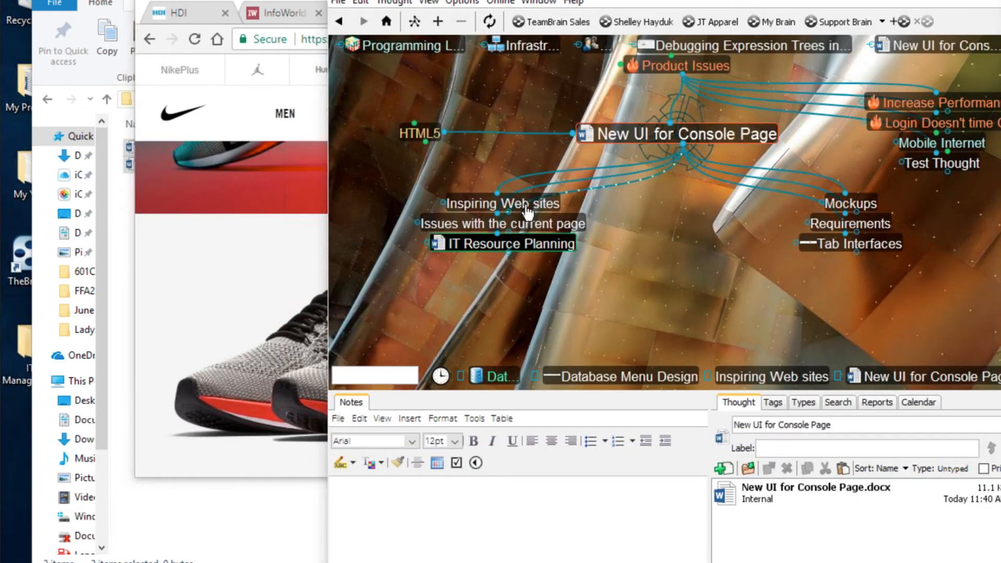
- Capture the Air Zoom Mariah shoe picture as the icon of Inspiring Web sites
{"action": "left_click", "coordinate": [502, 203]}
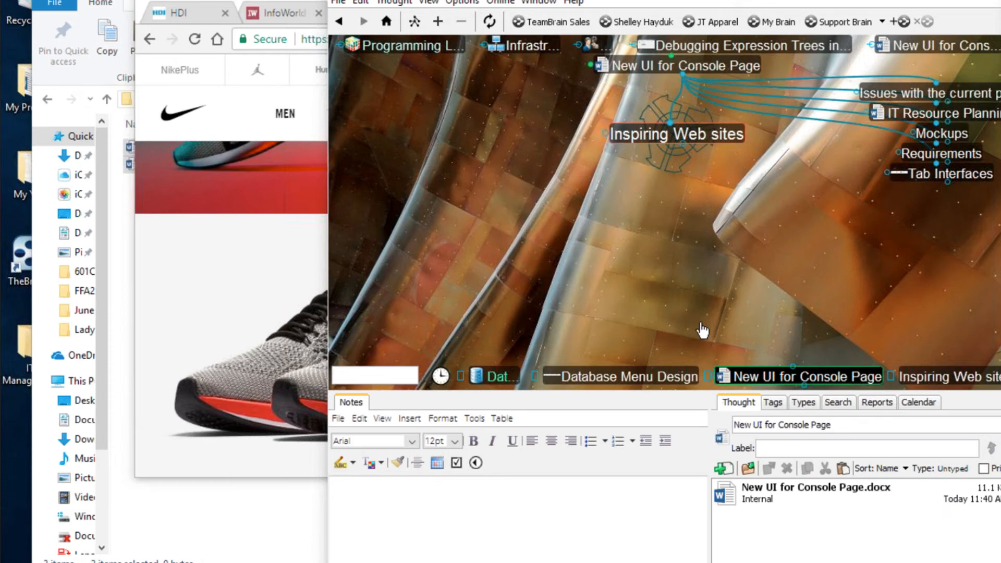
{"action": "right_click", "coordinate": [718, 131]}
{"action": "mouse_move", "coordinate": [743, 143]}
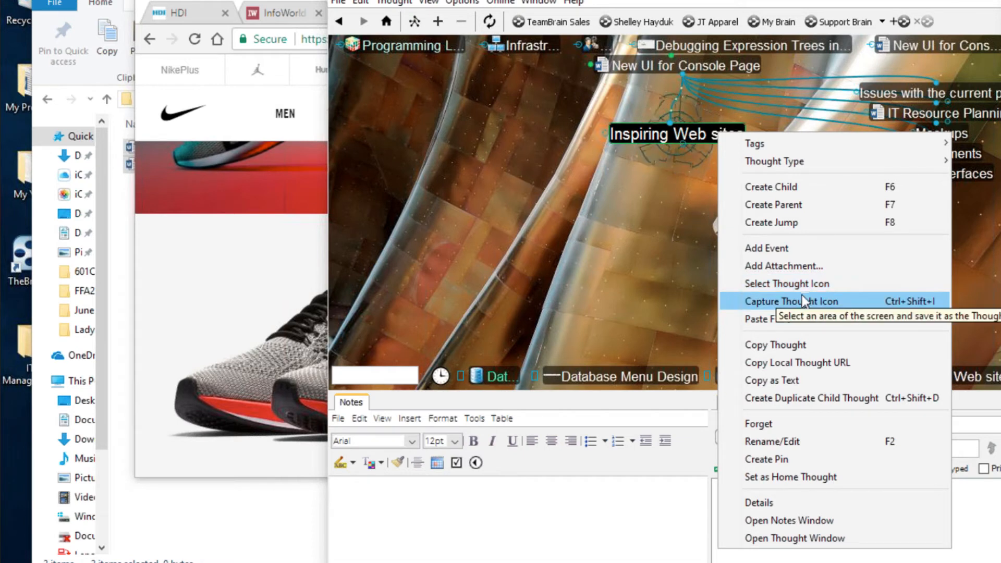
{"action": "left_click", "coordinate": [806, 307]}
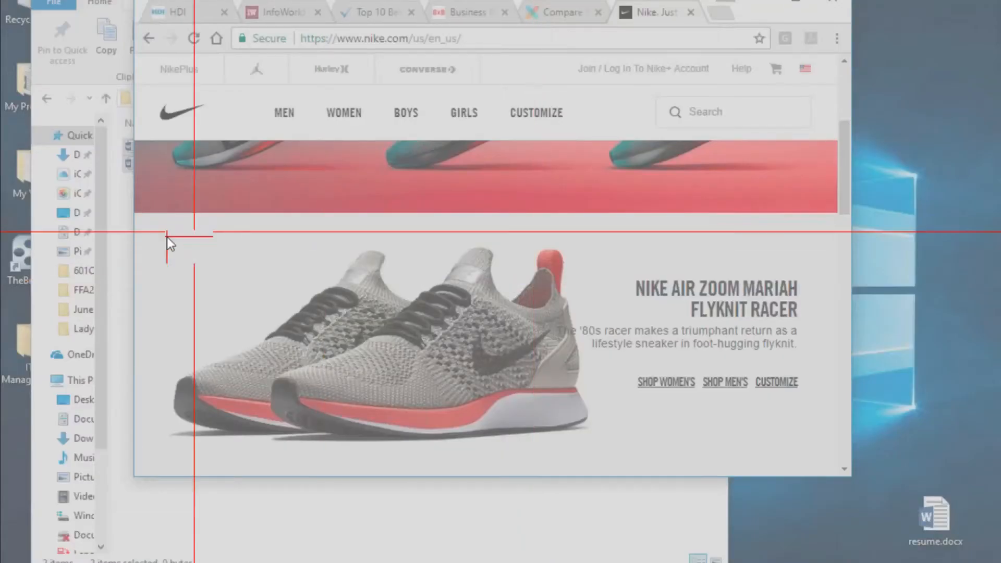
{"action": "left_click_drag", "start_coordinate": [167, 237], "coordinate": [608, 464]}
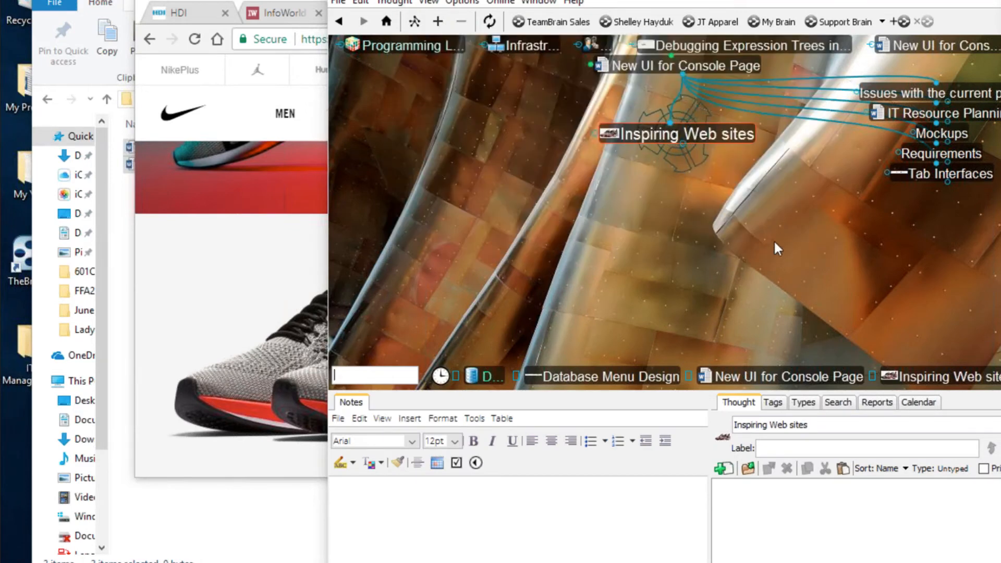
- Recentre New UI for Console Page, then bring the browser back to the shoe's page
{"action": "left_click", "coordinate": [735, 142]}
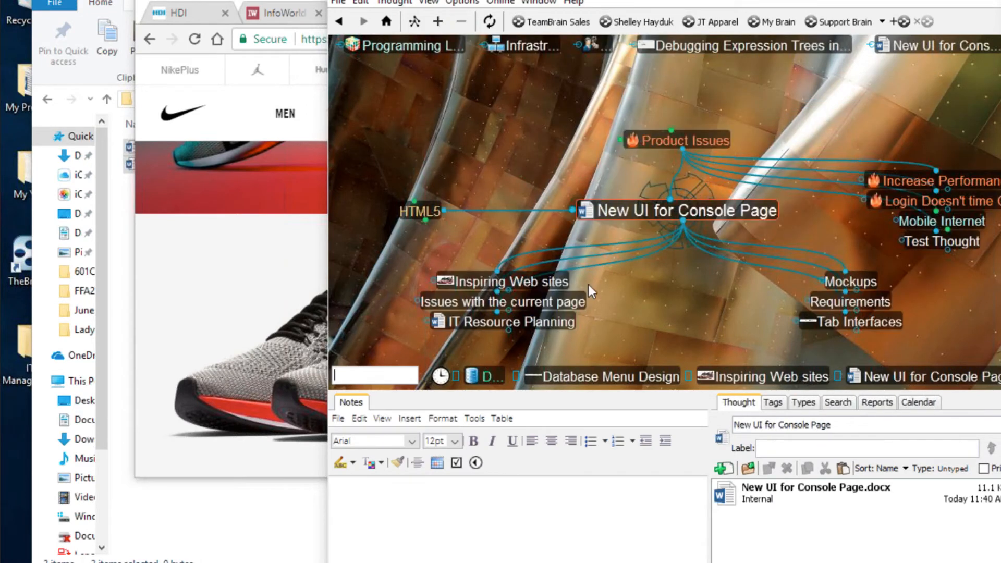
{"action": "mouse_move", "coordinate": [449, 284]}
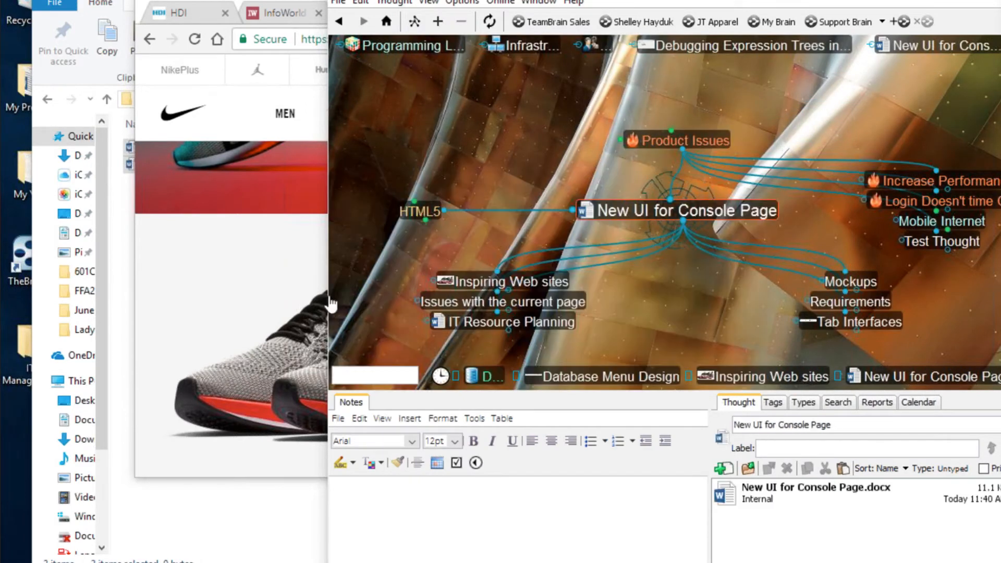
{"action": "left_click", "coordinate": [239, 284]}
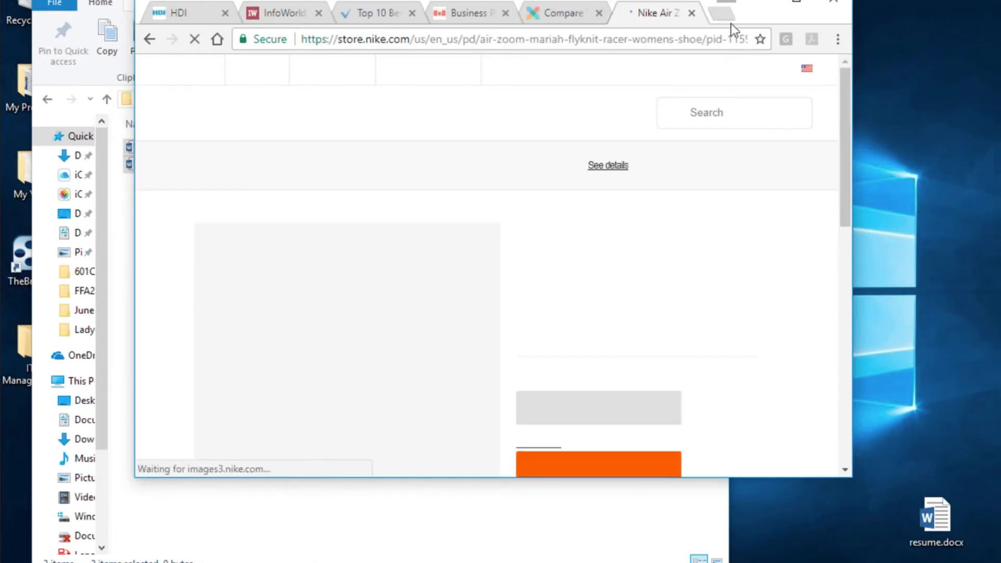
- Search Google Images for 'icons' in a new tab and copy the blue download icon image
{"action": "left_click", "coordinate": [724, 13]}
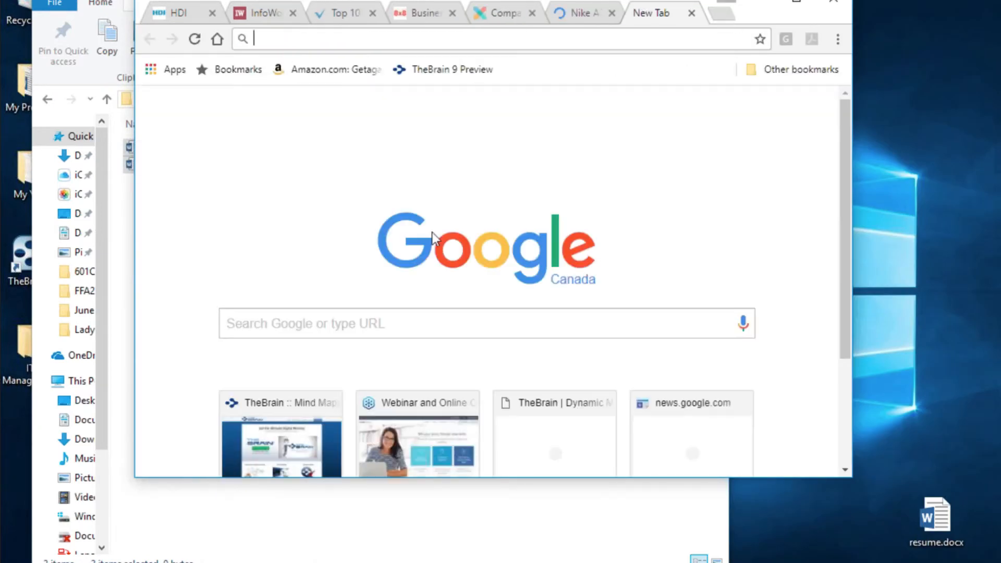
{"action": "left_click", "coordinate": [446, 326]}
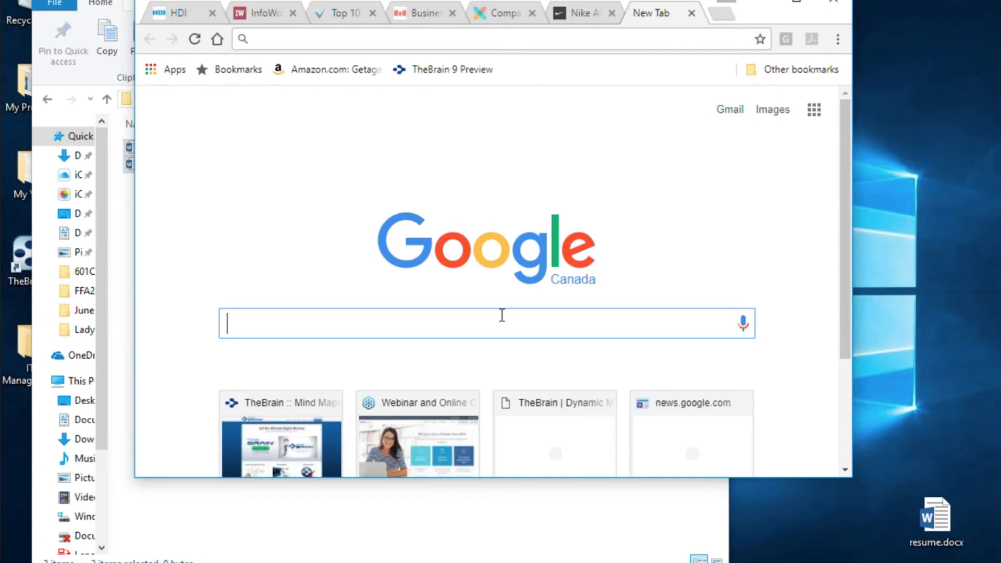
{"action": "type", "text": "icons"}
{"action": "key", "text": "Return"}
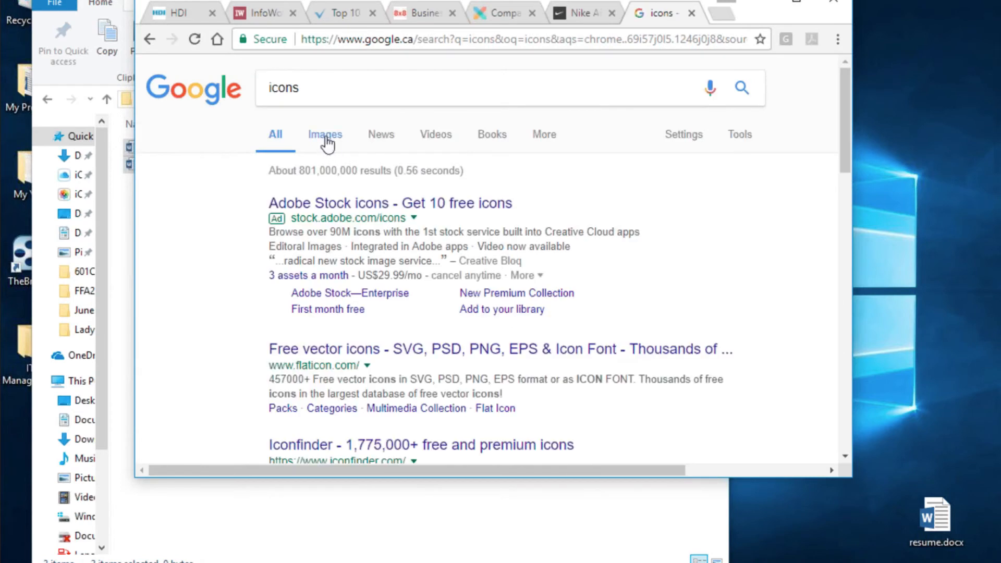
{"action": "left_click", "coordinate": [341, 136]}
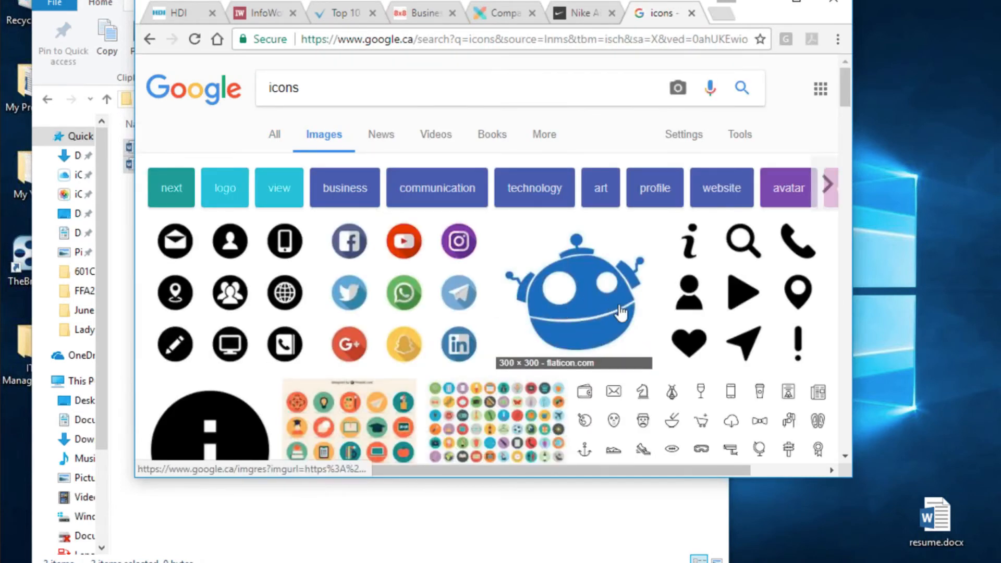
{"action": "scroll", "coordinate": [620, 317], "scroll_direction": "down", "scroll_amount": 1}
{"action": "scroll", "coordinate": [620, 316], "scroll_direction": "down", "scroll_amount": 3}
{"action": "right_click", "coordinate": [225, 343]}
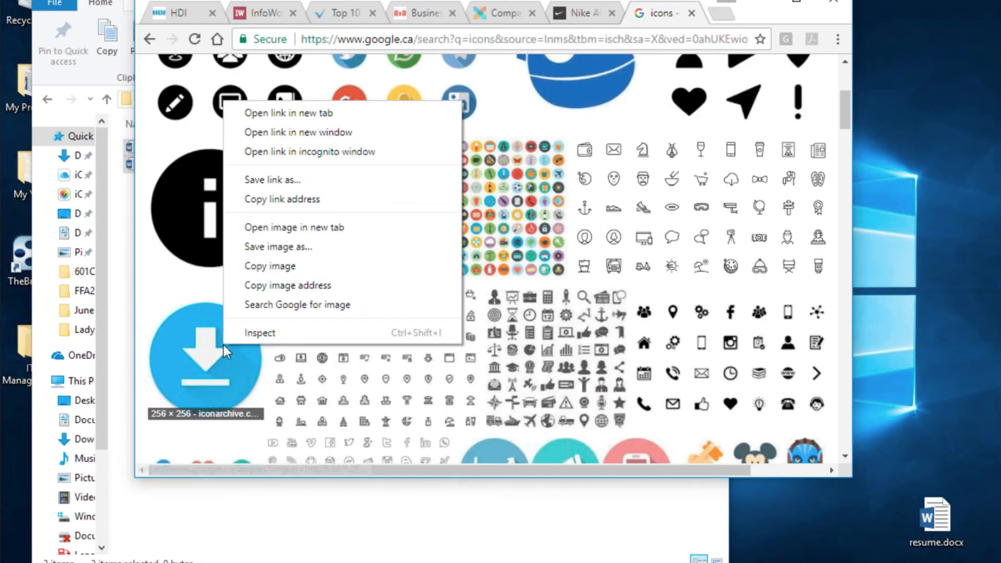
{"action": "left_click", "coordinate": [271, 266]}
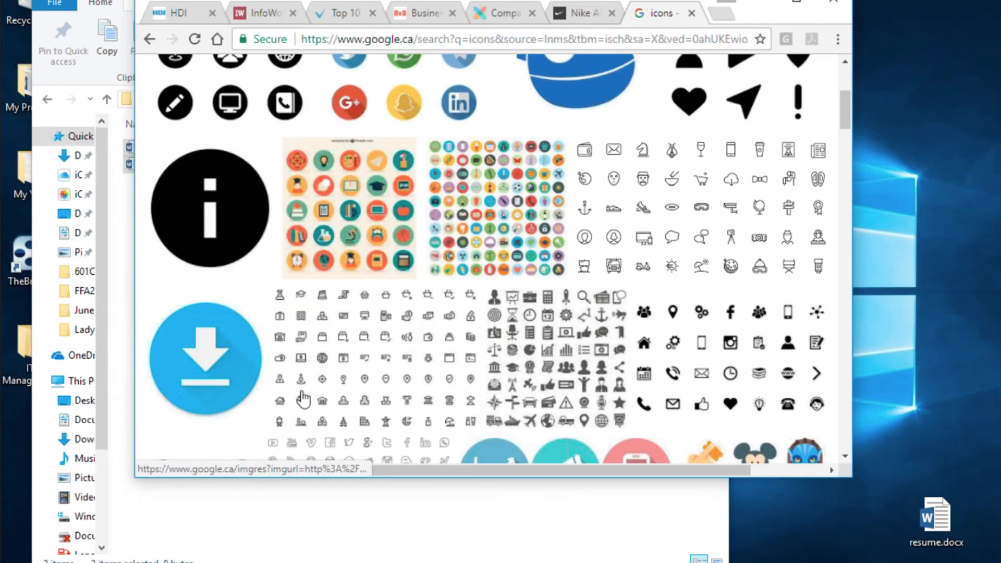
{"action": "key", "text": "alt+Tab"}
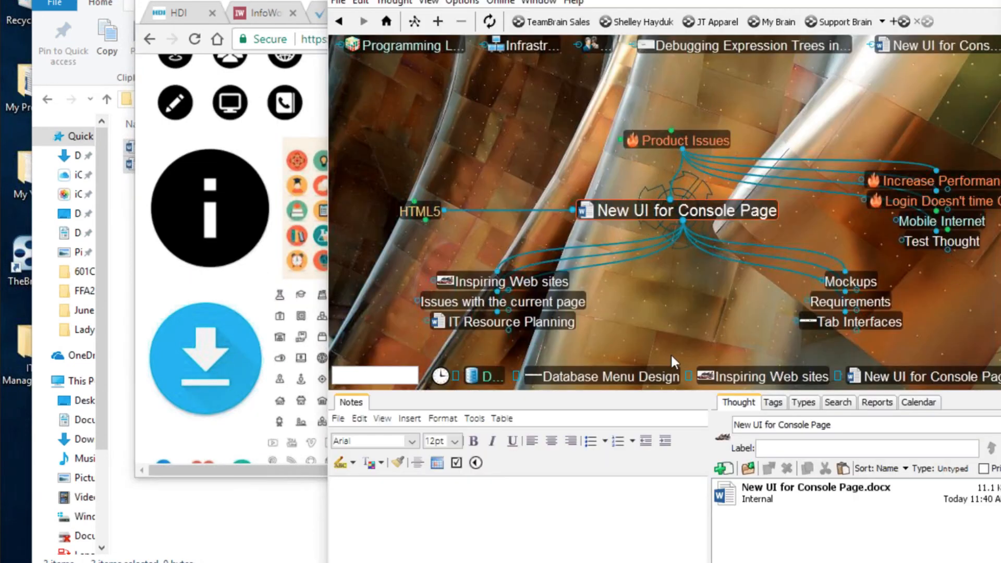
- Paste the copied blue download image as the Mockups thought's icon
{"action": "left_click", "coordinate": [850, 282]}
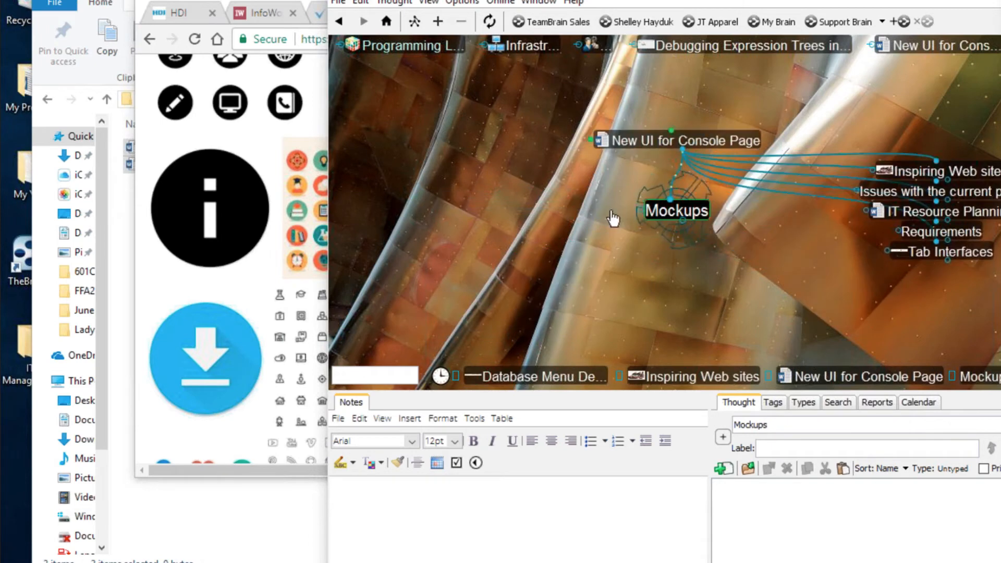
{"action": "right_click", "coordinate": [676, 210]}
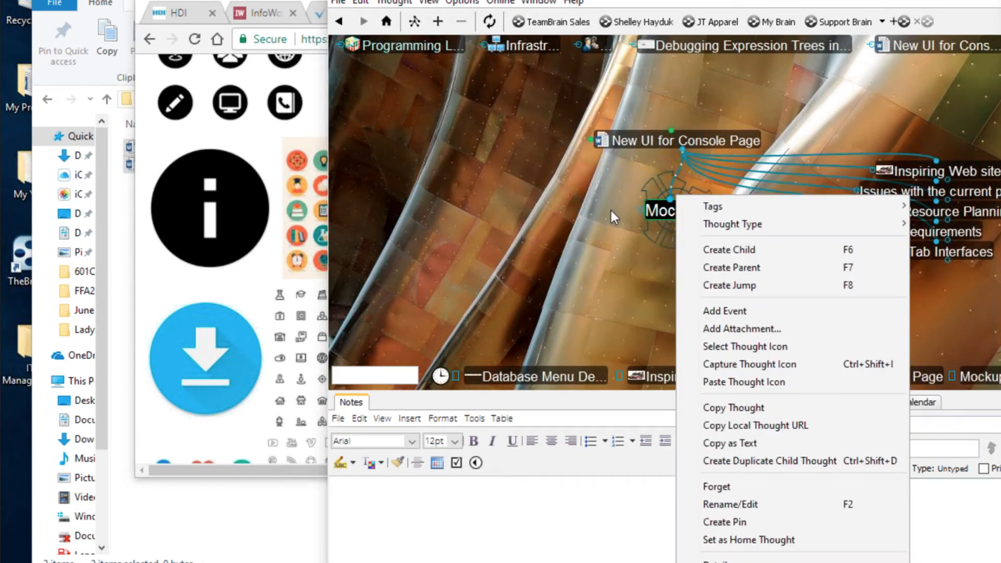
{"action": "left_click", "coordinate": [750, 382]}
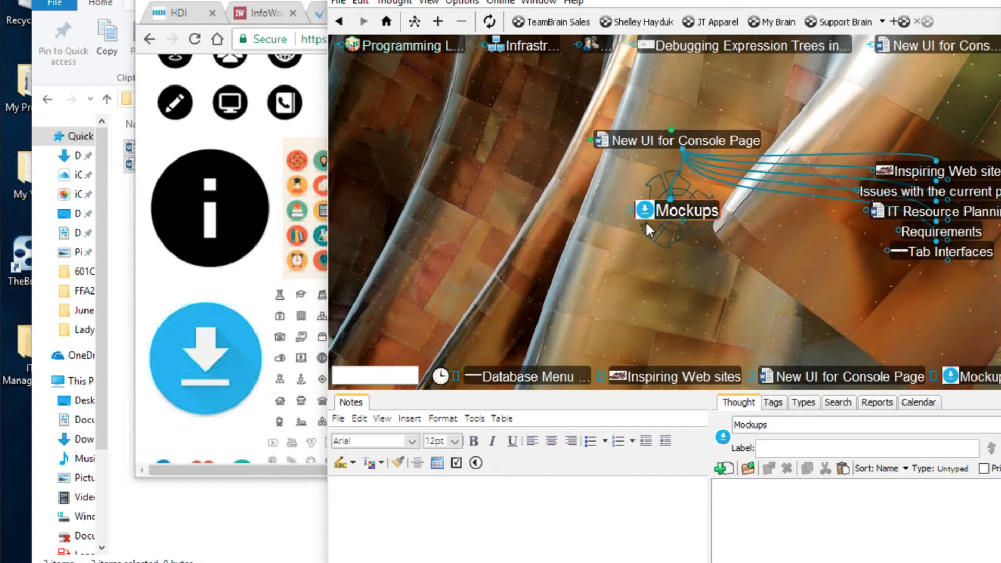
{"action": "mouse_move", "coordinate": [645, 221]}
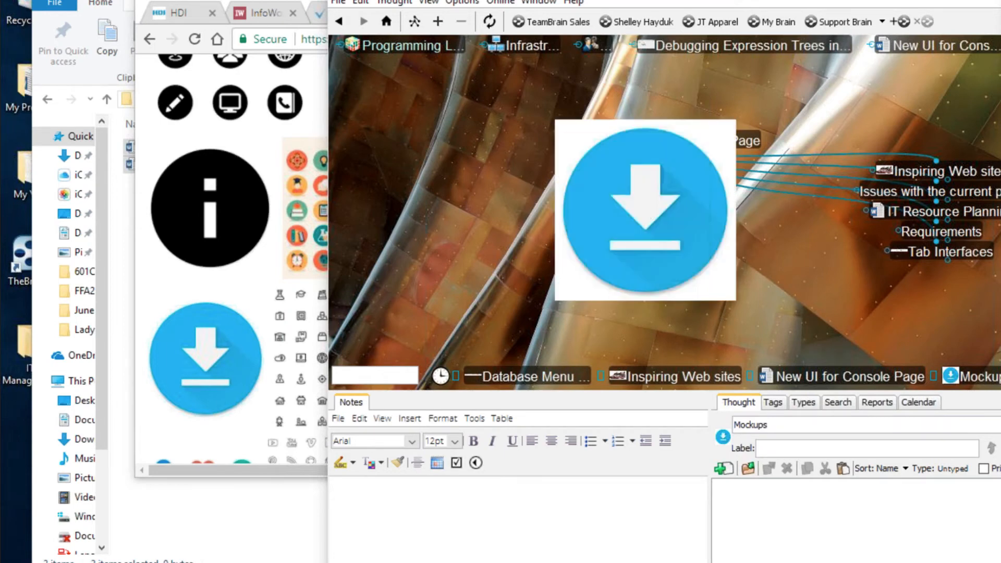
{"action": "left_click", "coordinate": [892, 180]}
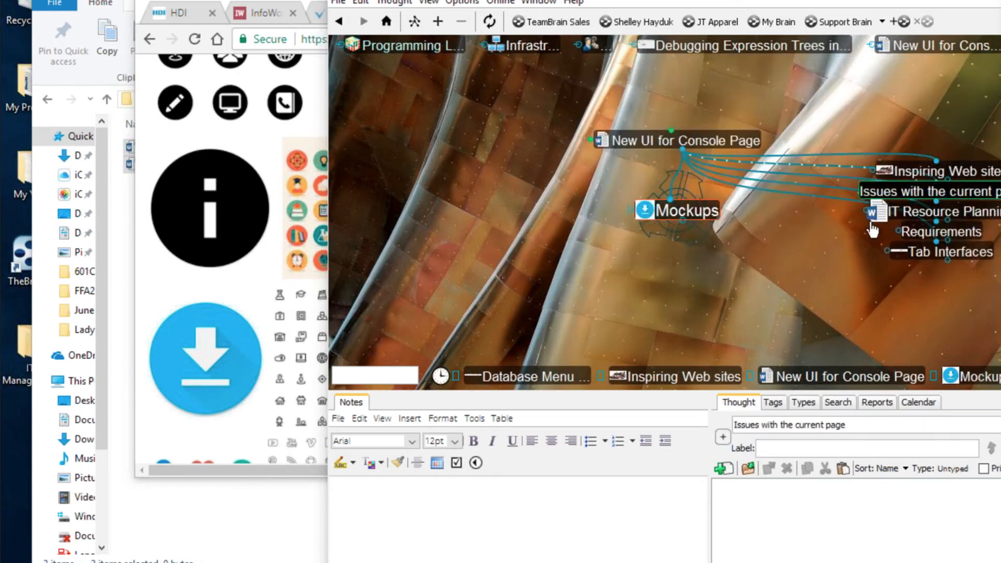
{"action": "mouse_move", "coordinate": [885, 172]}
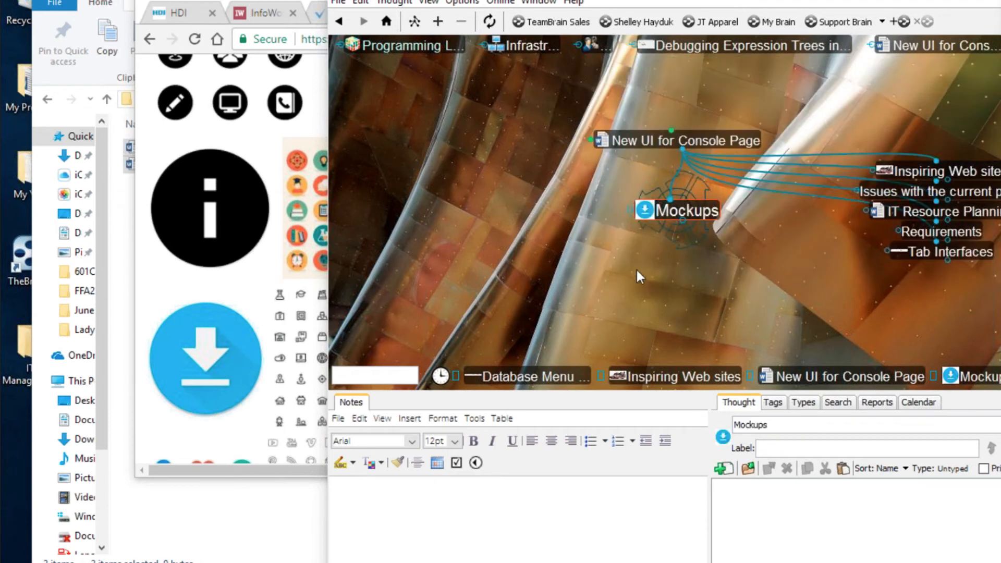
{"action": "mouse_move", "coordinate": [645, 230]}
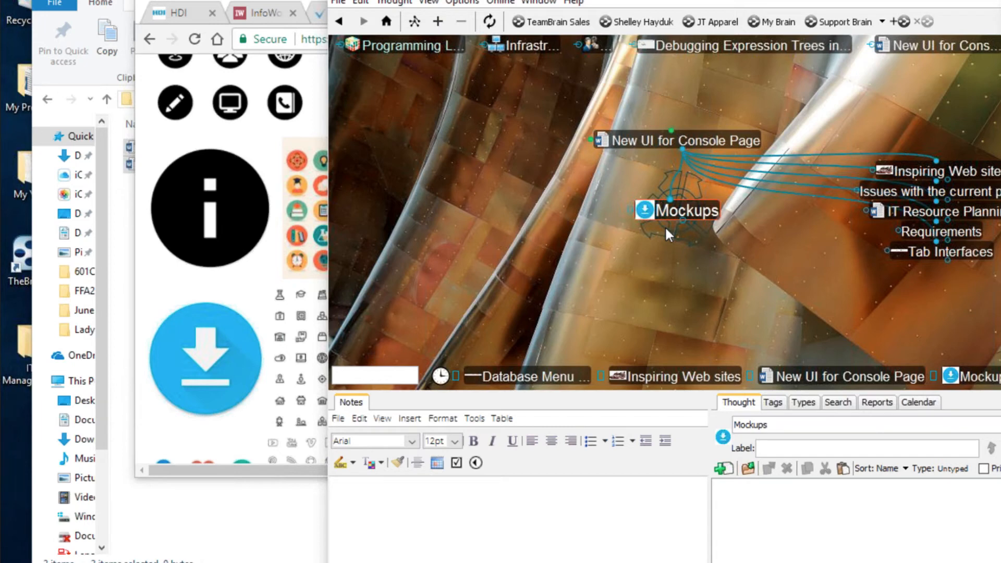
- Recentre New UI for Console Page, enlarge the map above the notes, and minimize TheBrain to reach Database Management
{"action": "left_click", "coordinate": [731, 142]}
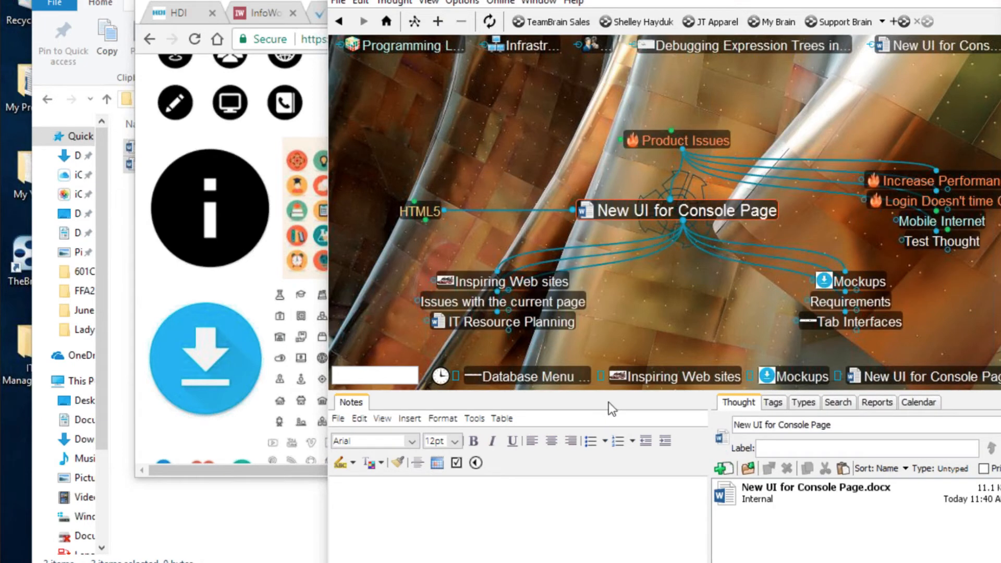
{"action": "left_click_drag", "start_coordinate": [613, 393], "coordinate": [613, 476]}
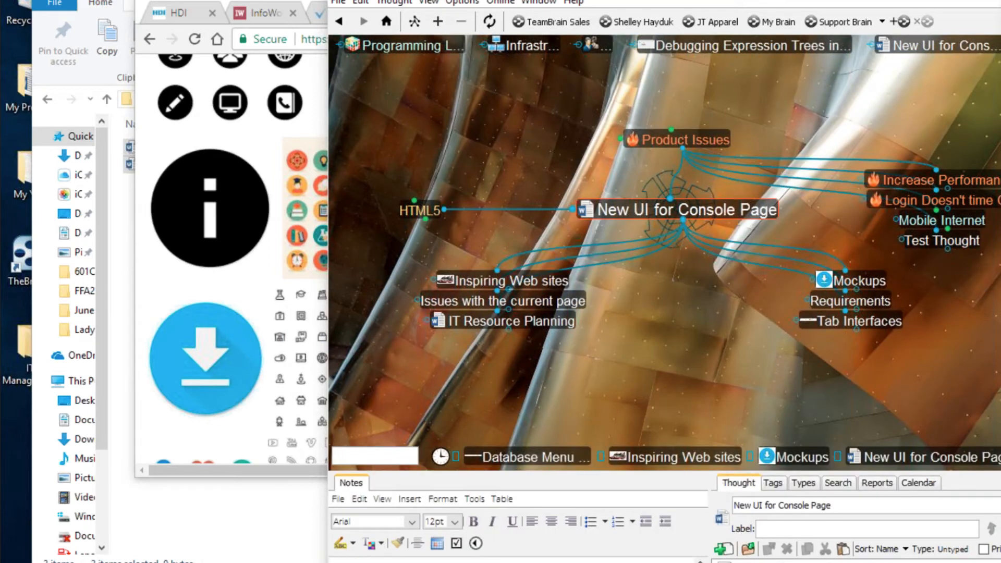
{"action": "left_click", "coordinate": [998, 1]}
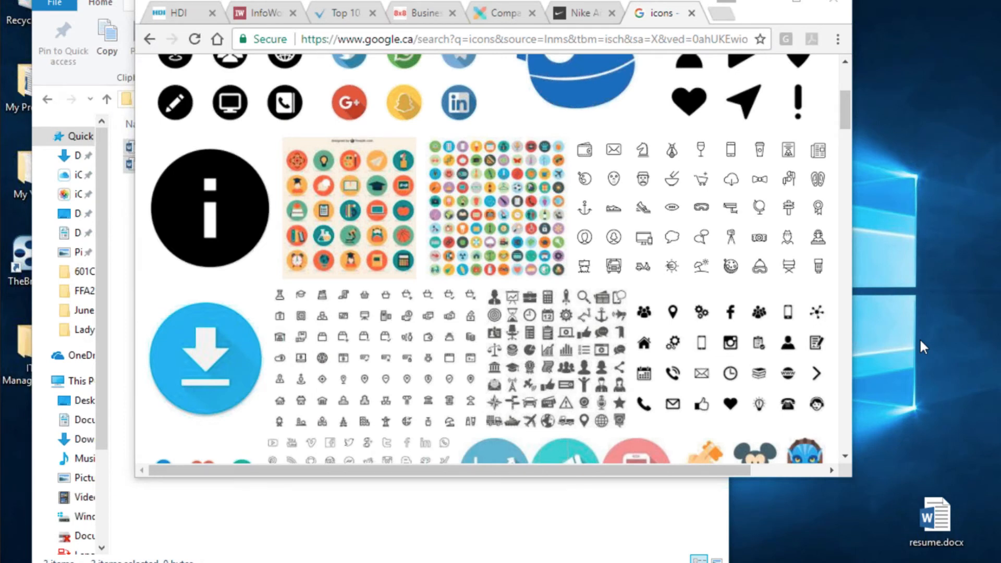
{"action": "left_click", "coordinate": [574, 527]}
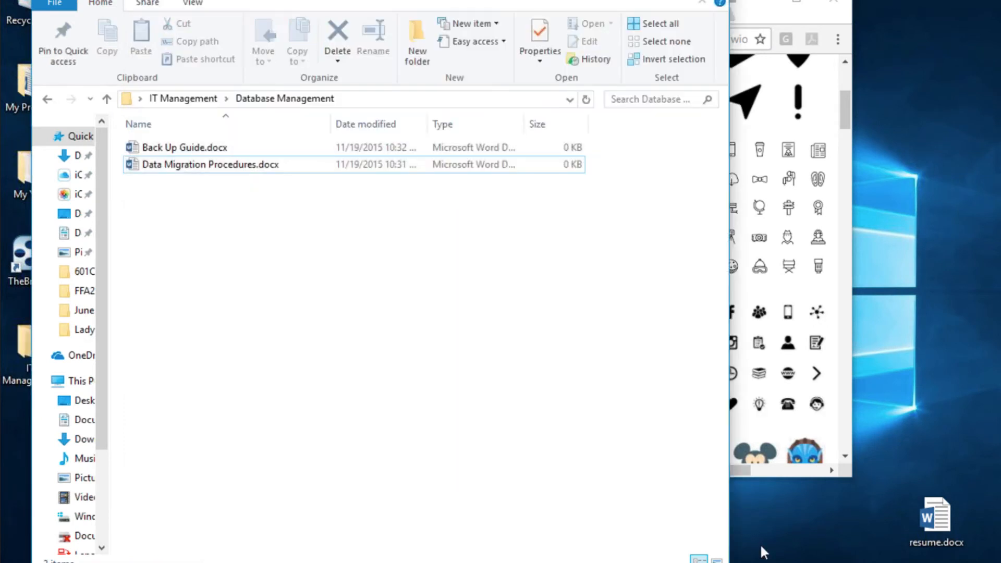
- Shift focus off the Database Management folder window onto the desktop
{"action": "left_click", "coordinate": [911, 267]}
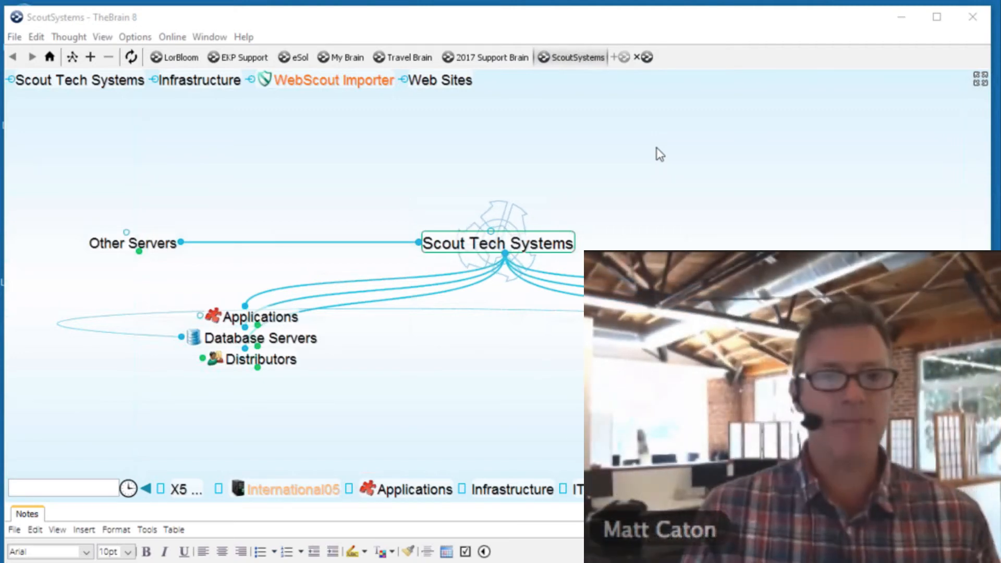
{"action": "left_click", "coordinate": [441, 370]}
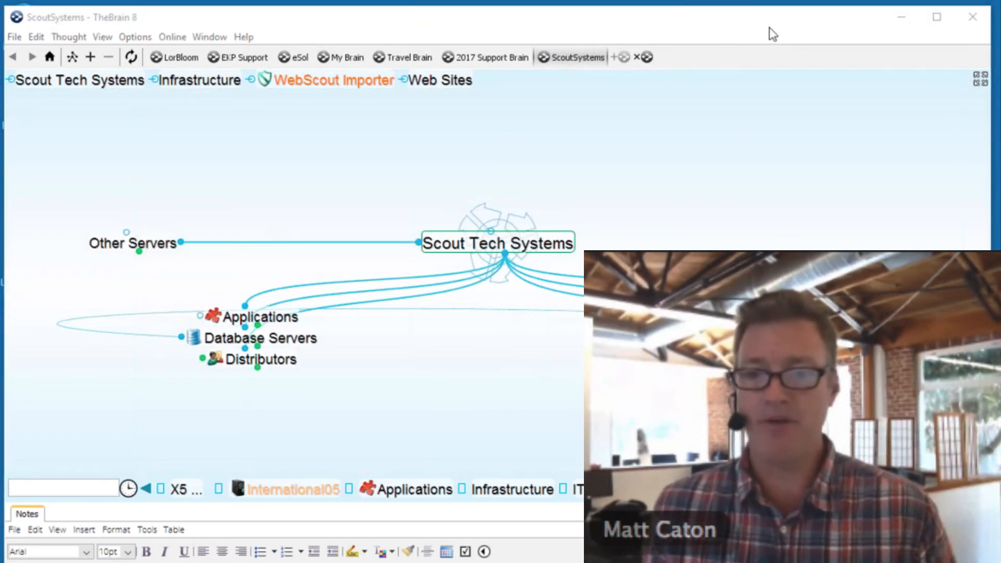
{"action": "left_click", "coordinate": [543, 370]}
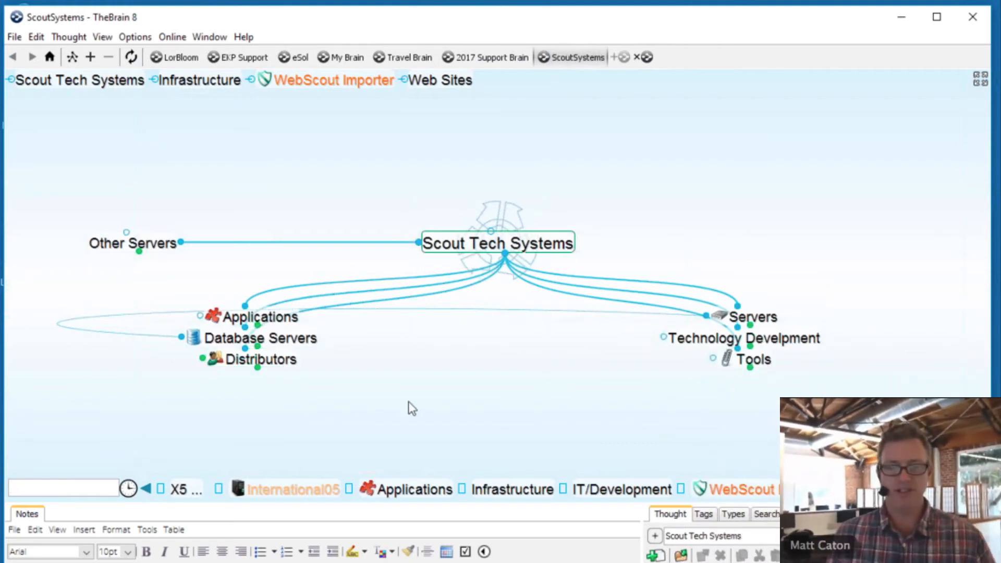
- Navigate Applications, Infrastructure, IT/Development and WebTrends, then centre the WebScout Importer thought
{"action": "left_click", "coordinate": [302, 318]}
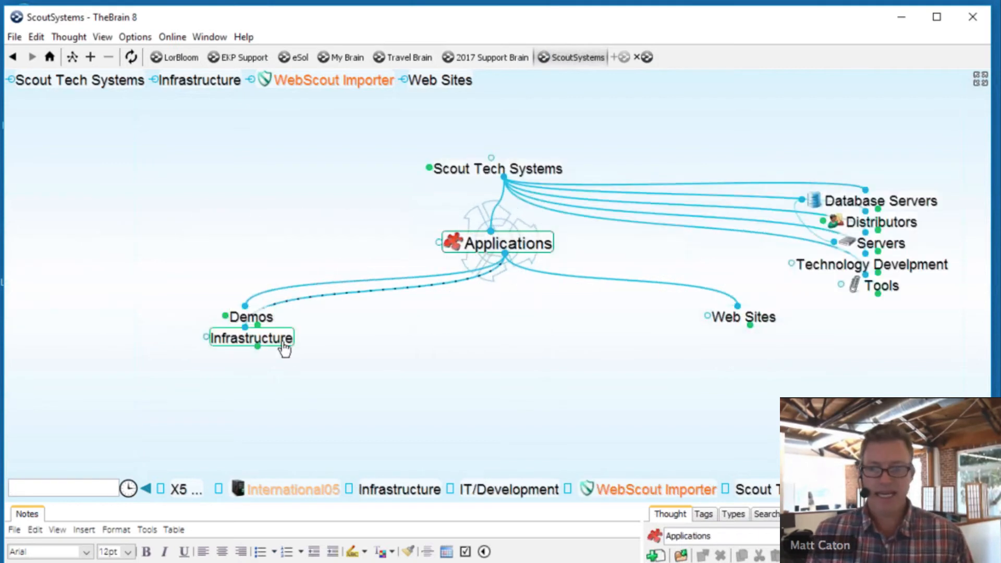
{"action": "left_click", "coordinate": [284, 347]}
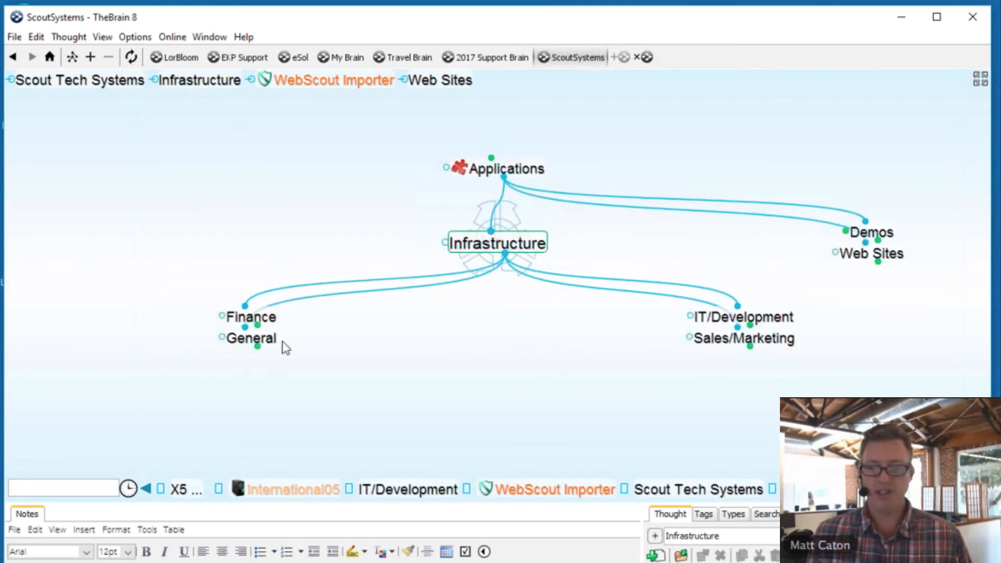
{"action": "left_click", "coordinate": [743, 317]}
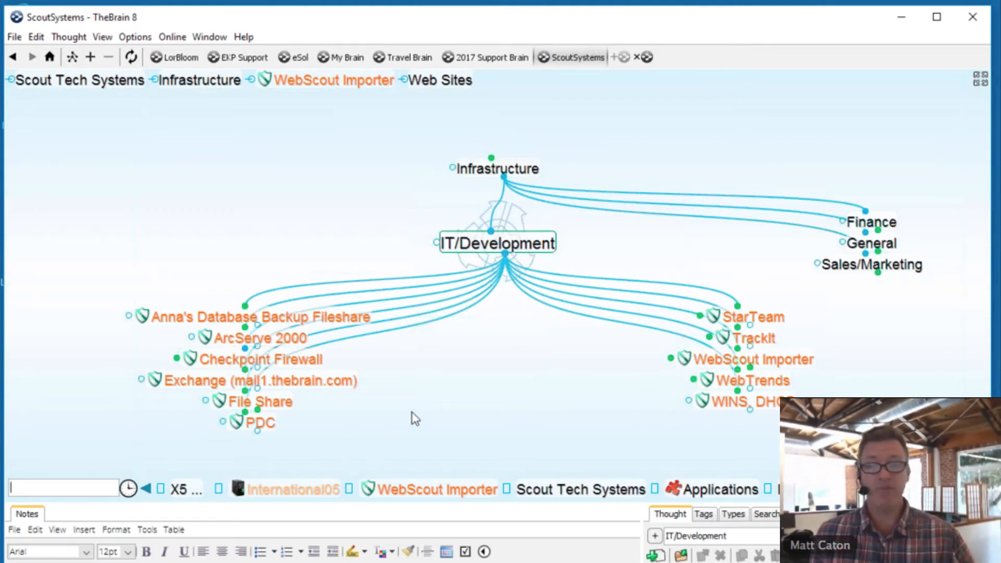
{"action": "left_click", "coordinate": [774, 386]}
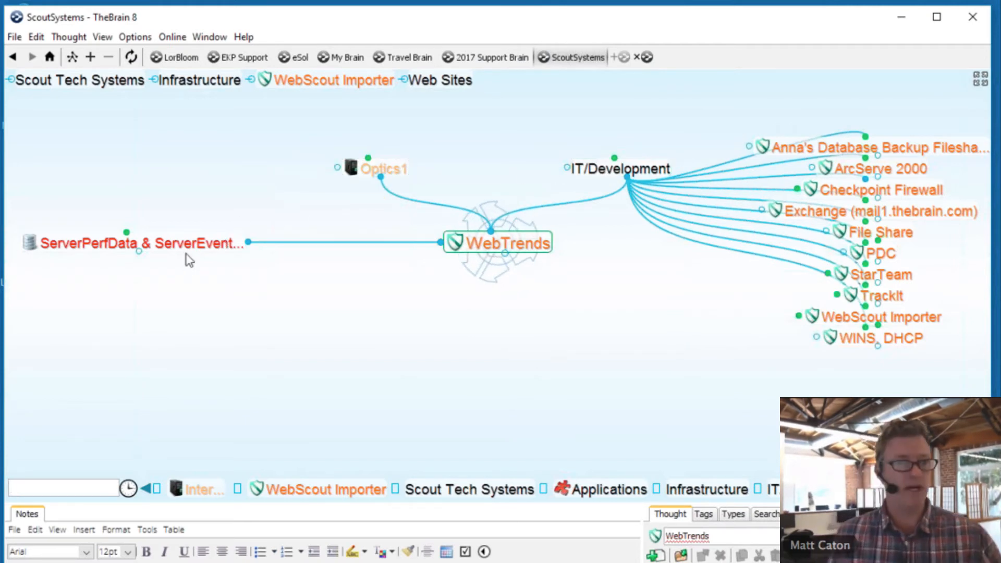
{"action": "left_click", "coordinate": [615, 176]}
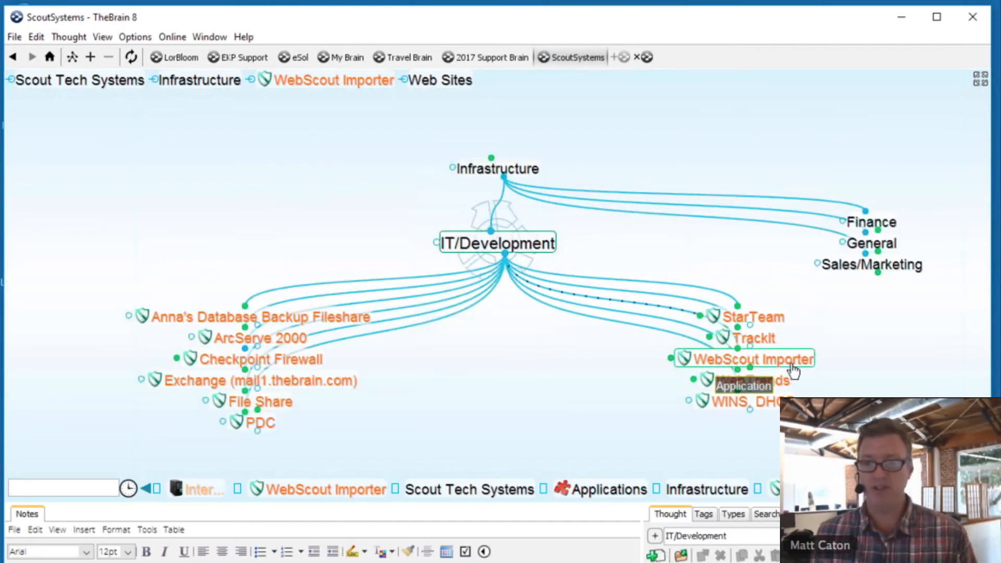
{"action": "left_click", "coordinate": [791, 366]}
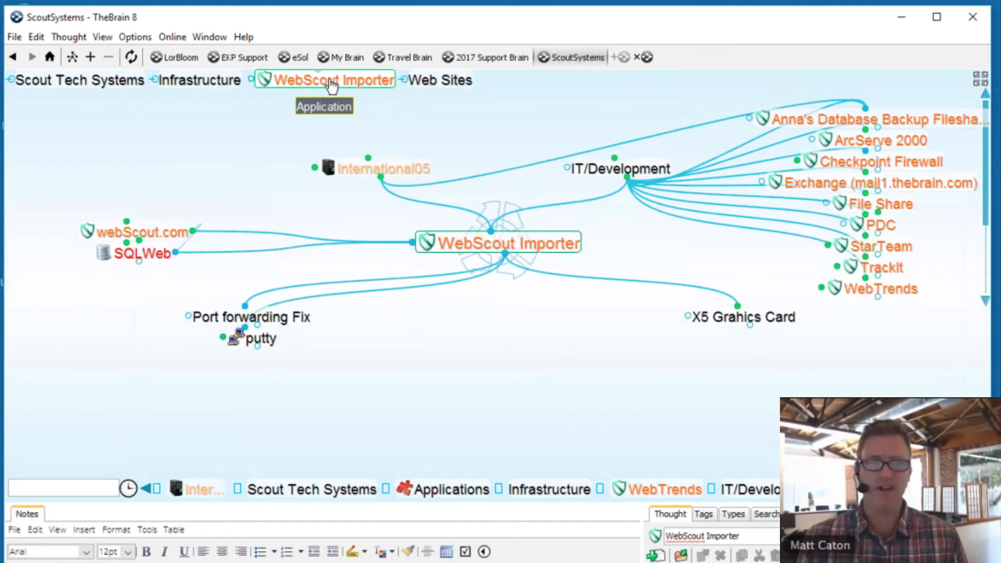
- Glance at International05, return to WebScout Importer, and open Options > Preferences
{"action": "left_click", "coordinate": [364, 166]}
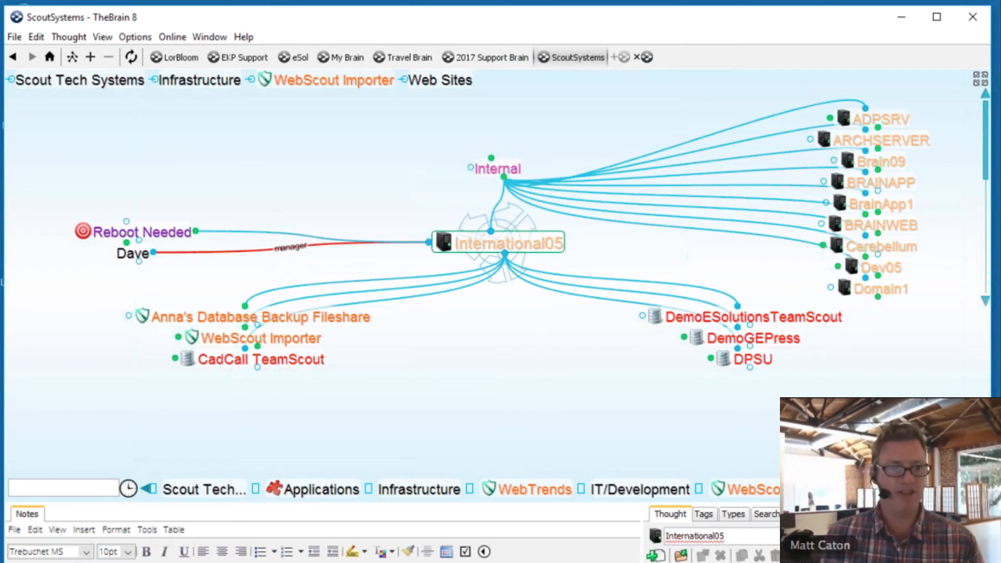
{"action": "left_click", "coordinate": [277, 343]}
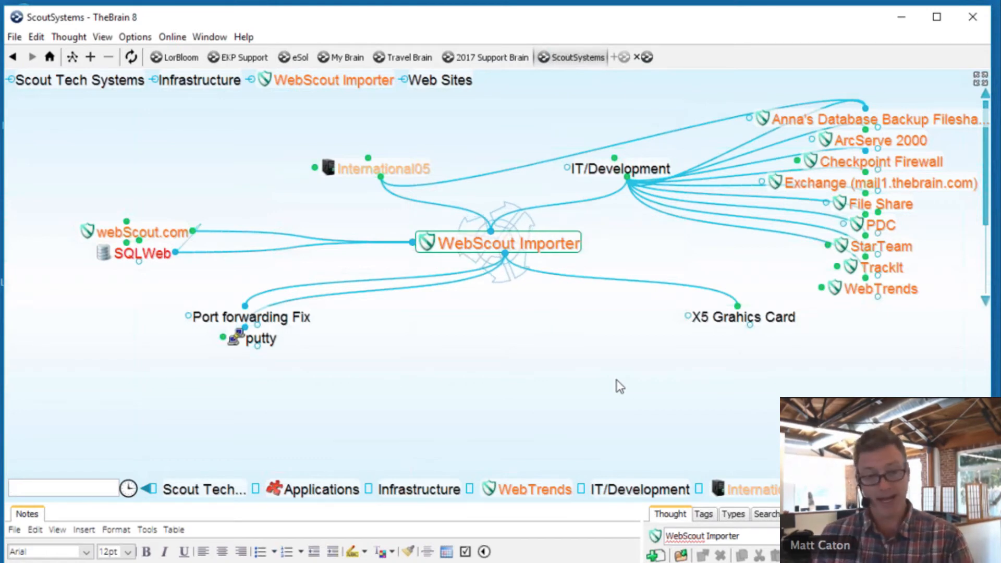
{"action": "left_click", "coordinate": [179, 40]}
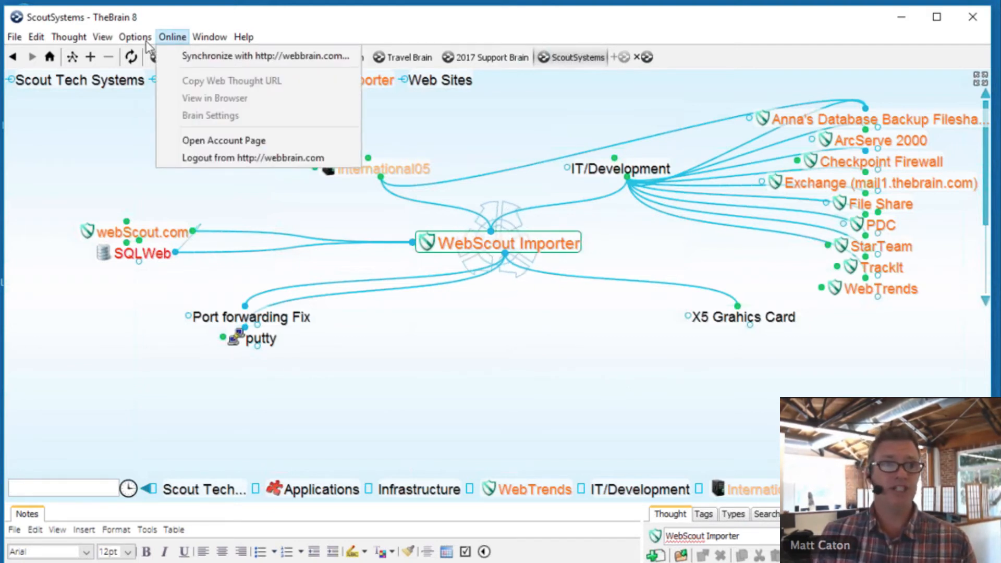
{"action": "mouse_move", "coordinate": [151, 43]}
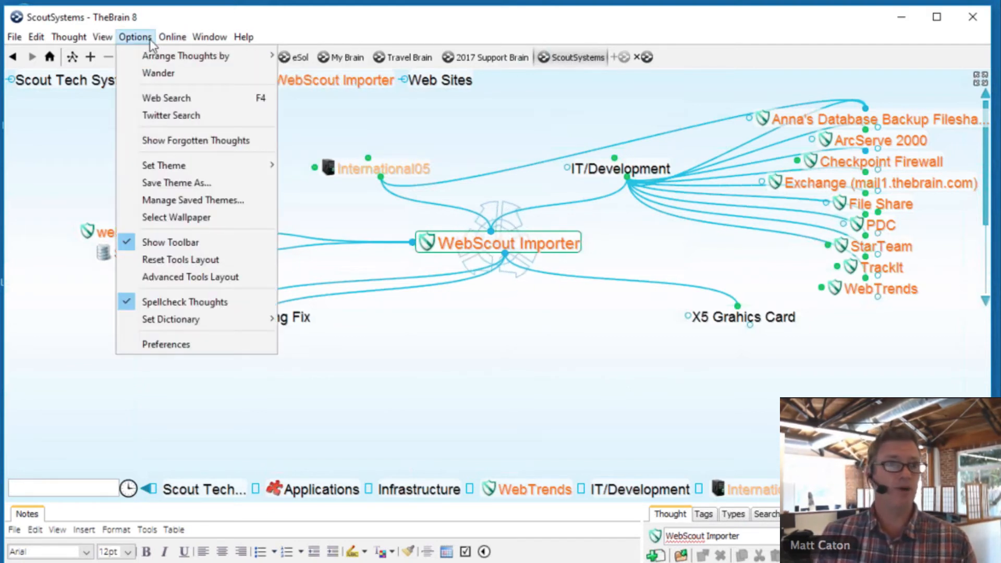
{"action": "left_click", "coordinate": [167, 344]}
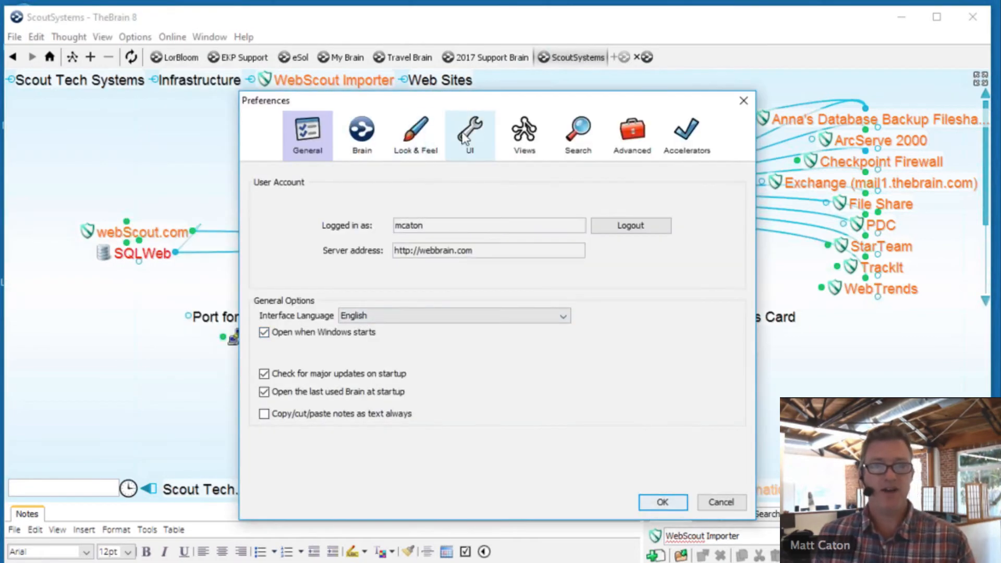
- On the UI settings, set dropped files to 'Link to dropped files', then close Preferences
{"action": "left_click", "coordinate": [469, 141]}
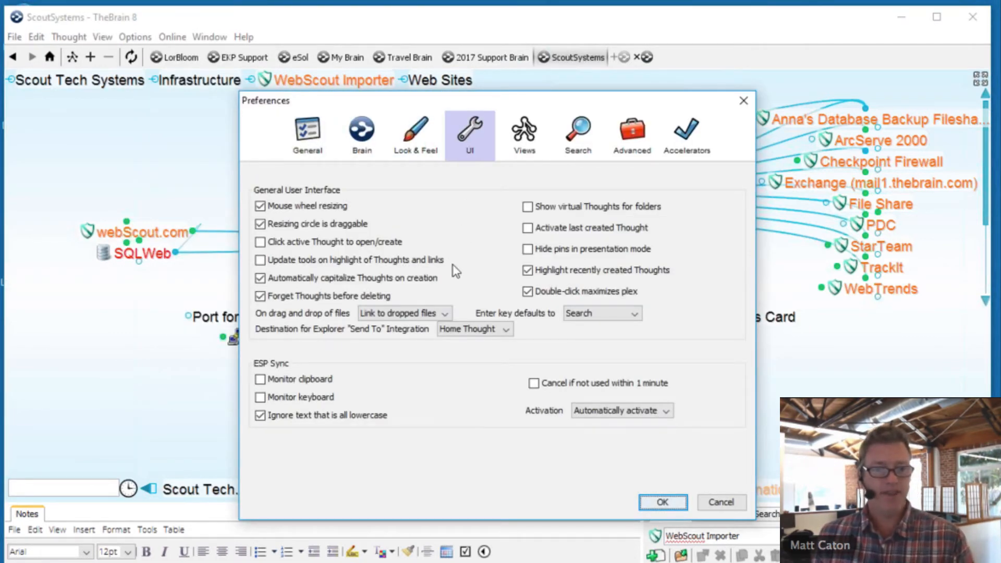
{"action": "left_click", "coordinate": [419, 317]}
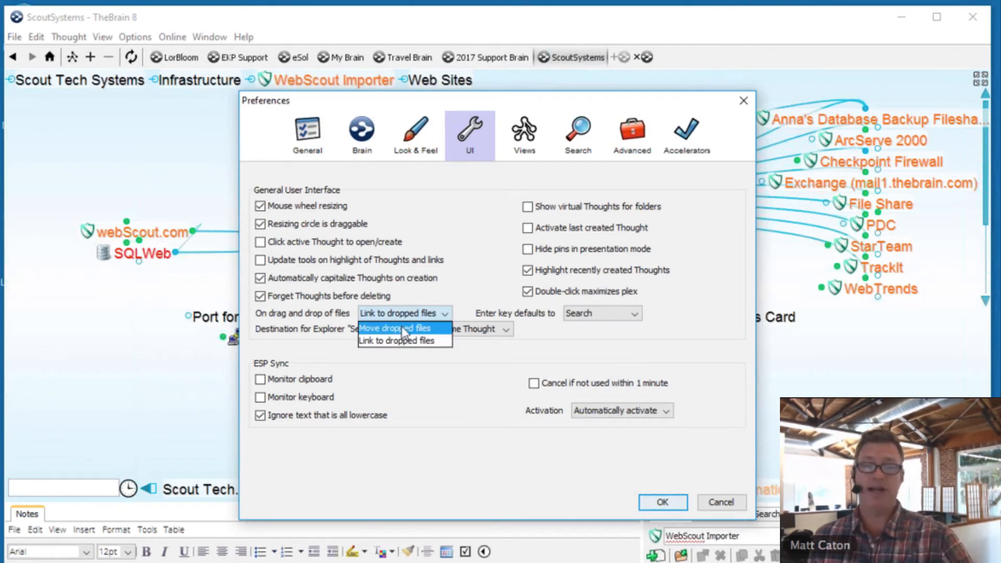
{"action": "left_click", "coordinate": [446, 374]}
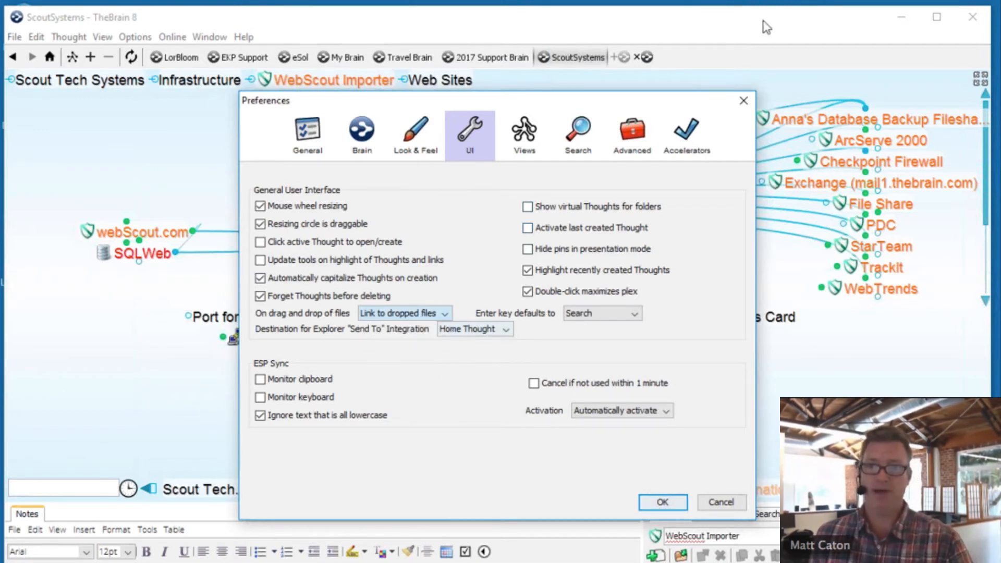
{"action": "left_click", "coordinate": [743, 102]}
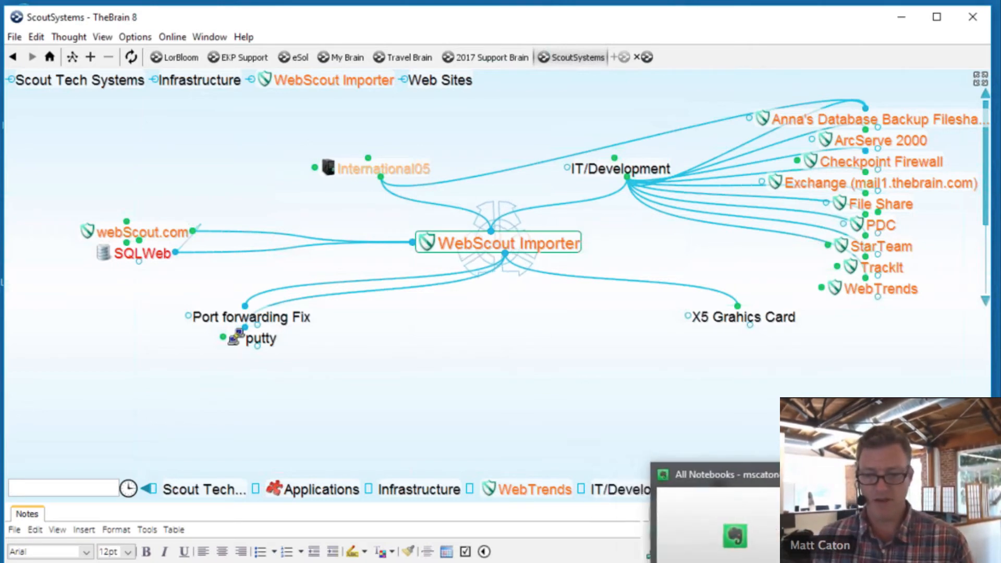
- Bring the Outlook inbox forward and narrow its window toward the lower left
{"action": "left_click", "coordinate": [702, 562]}
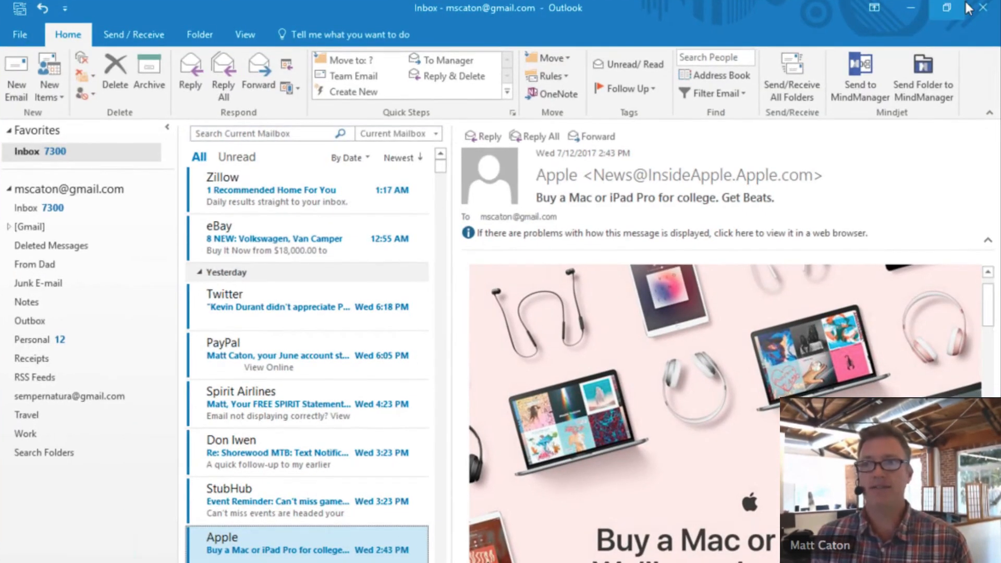
{"action": "left_click_drag", "start_coordinate": [796, 9], "coordinate": [586, 102]}
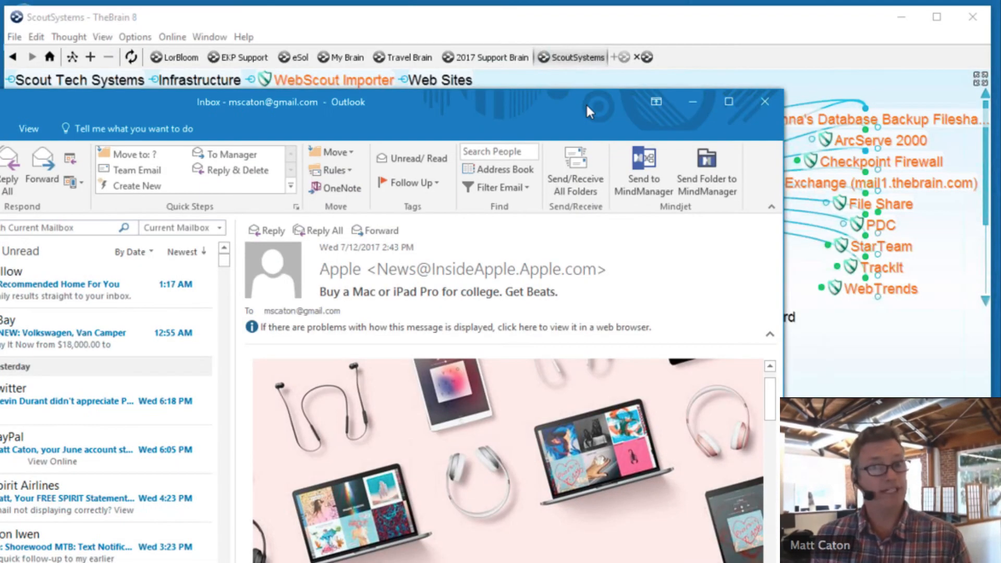
{"action": "left_click_drag", "start_coordinate": [787, 256], "coordinate": [545, 287]}
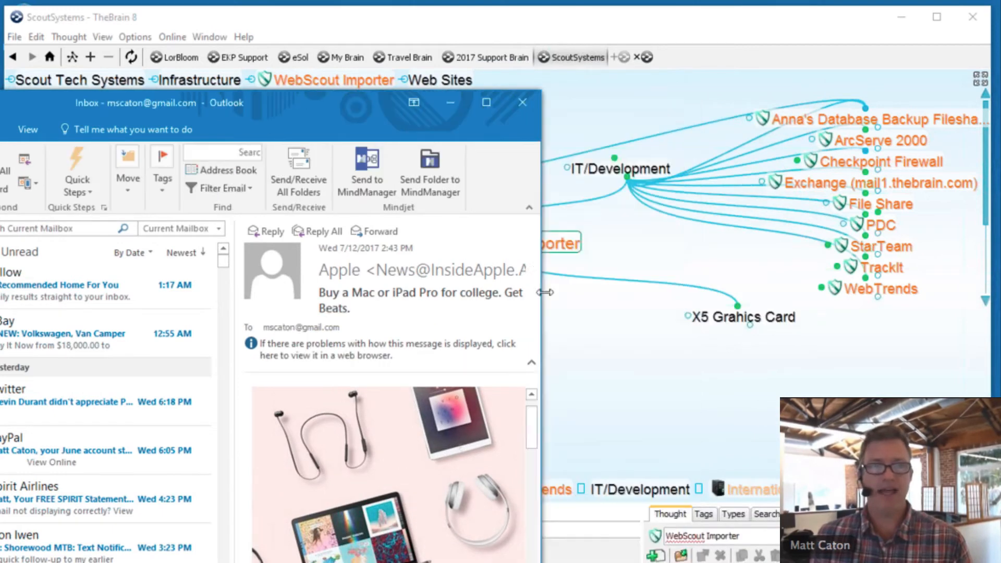
{"action": "left_click_drag", "start_coordinate": [295, 99], "coordinate": [366, 376]}
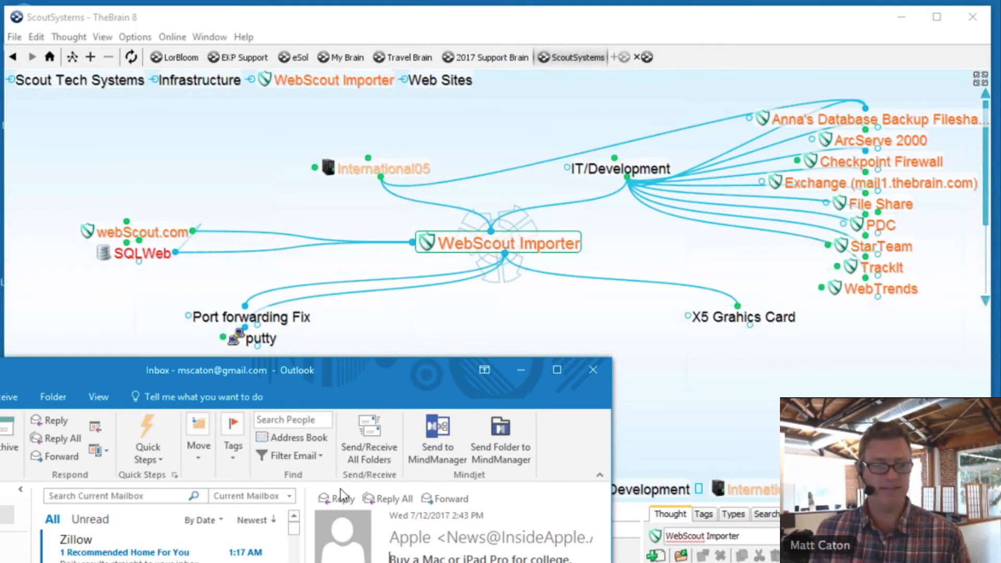
- Scroll through the inbox messages and settle the Outlook window down-left, uncovering the WebScout Importer map
{"action": "left_click_drag", "start_coordinate": [375, 372], "coordinate": [434, 253]}
{"action": "scroll", "coordinate": [242, 512], "scroll_direction": "down", "scroll_amount": 5}
{"action": "scroll", "coordinate": [242, 511], "scroll_direction": "up", "scroll_amount": 2}
{"action": "scroll", "coordinate": [242, 512], "scroll_direction": "up", "scroll_amount": 3}
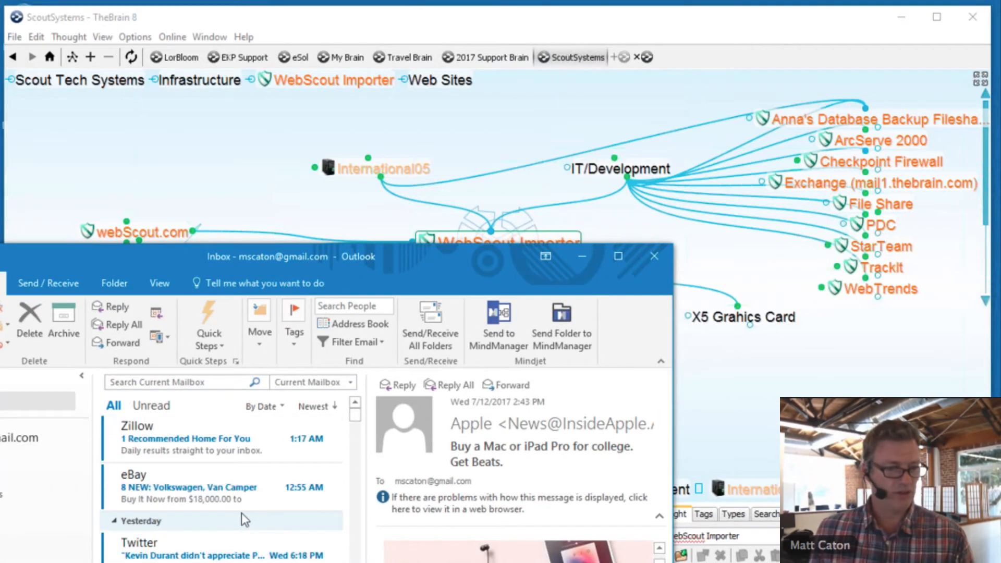
{"action": "scroll", "coordinate": [242, 512], "scroll_direction": "up", "scroll_amount": 1}
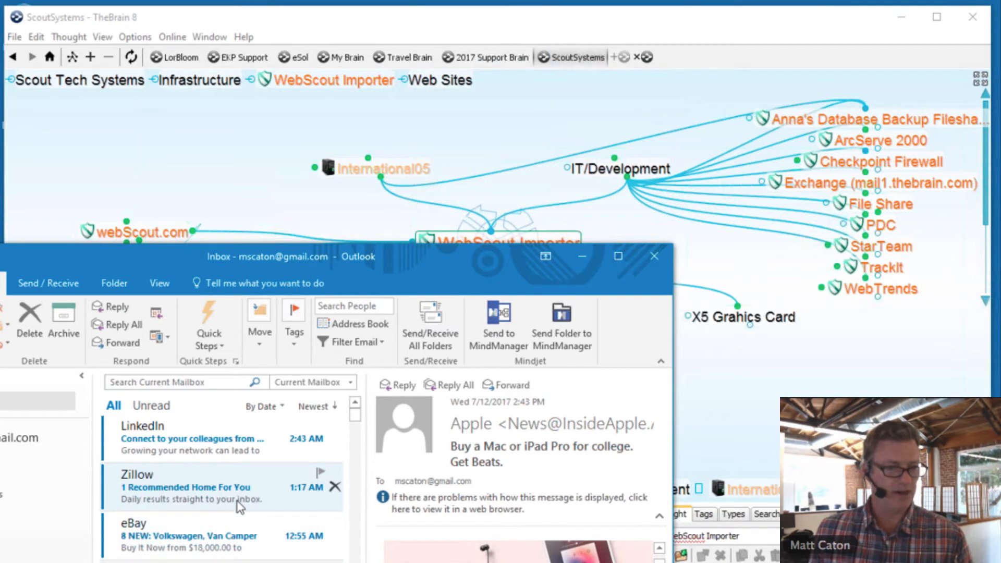
{"action": "scroll", "coordinate": [237, 499], "scroll_direction": "up", "scroll_amount": 2}
{"action": "scroll", "coordinate": [237, 500], "scroll_direction": "down", "scroll_amount": 2}
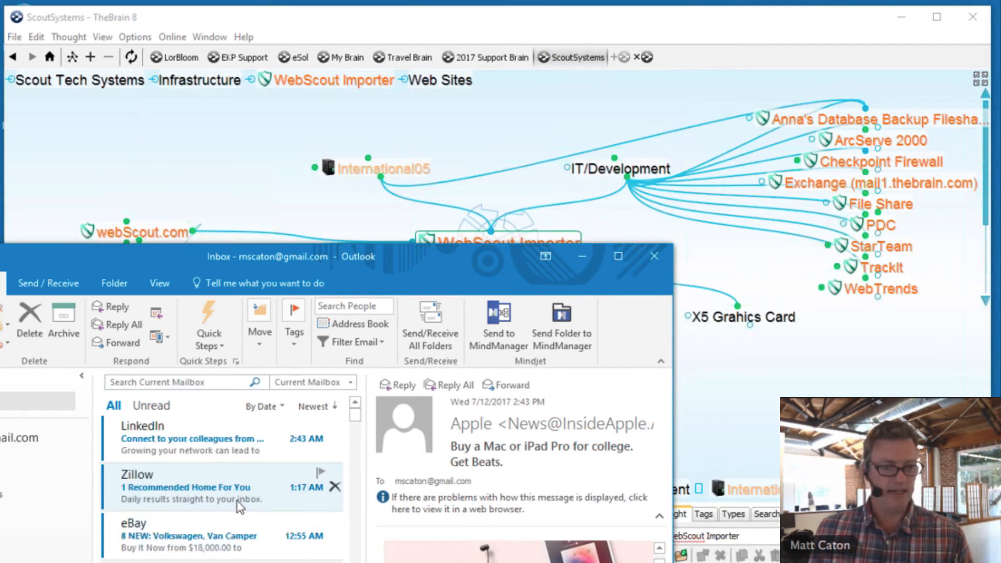
{"action": "scroll", "coordinate": [237, 499], "scroll_direction": "down", "scroll_amount": 3}
{"action": "scroll", "coordinate": [237, 499], "scroll_direction": "down", "scroll_amount": 1}
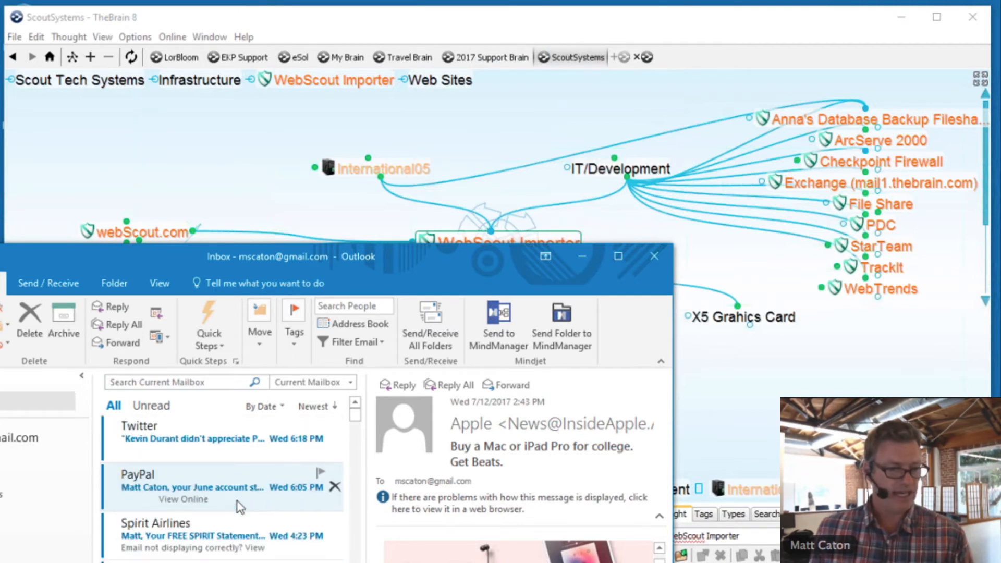
{"action": "scroll", "coordinate": [236, 499], "scroll_direction": "down", "scroll_amount": 2}
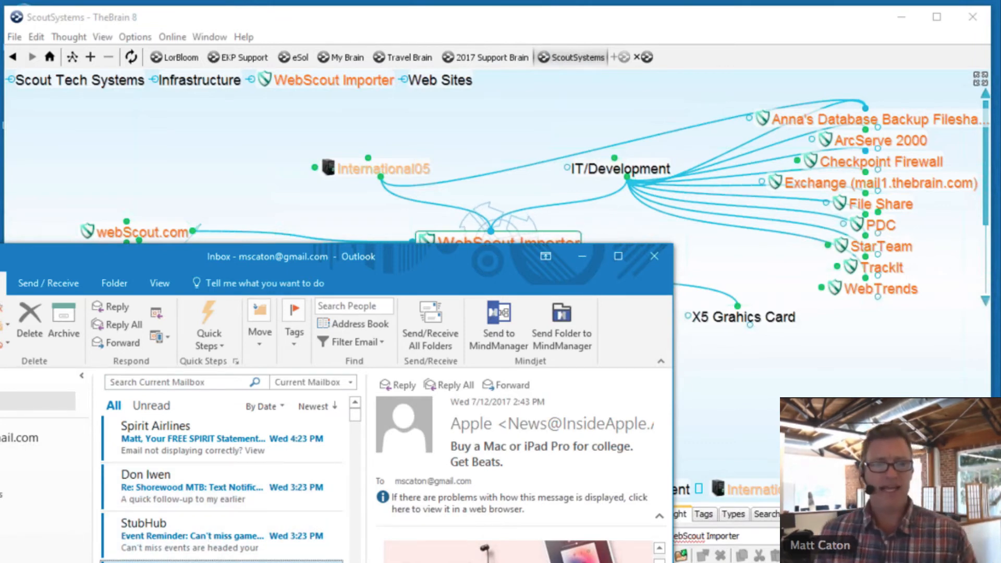
{"action": "left_click_drag", "start_coordinate": [423, 273], "coordinate": [381, 401]}
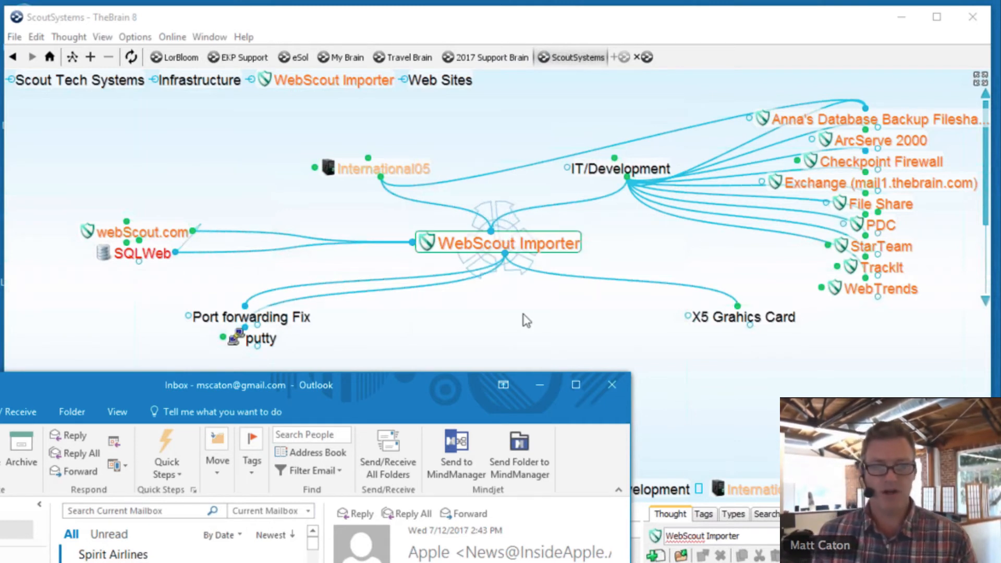
- Add a child thought 'Email Blast Design Research' under WebScout Importer and make it the active thought
{"action": "left_click_drag", "start_coordinate": [505, 254], "coordinate": [517, 357]}
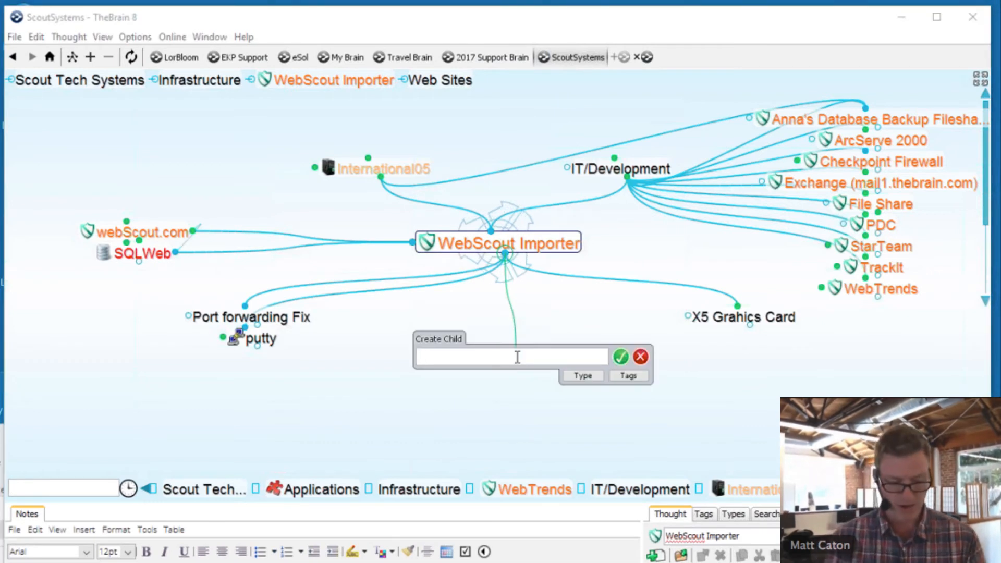
{"action": "type", "text": "we"}
{"action": "key", "text": "BackSpace"}
{"action": "key", "text": "BackSpace"}
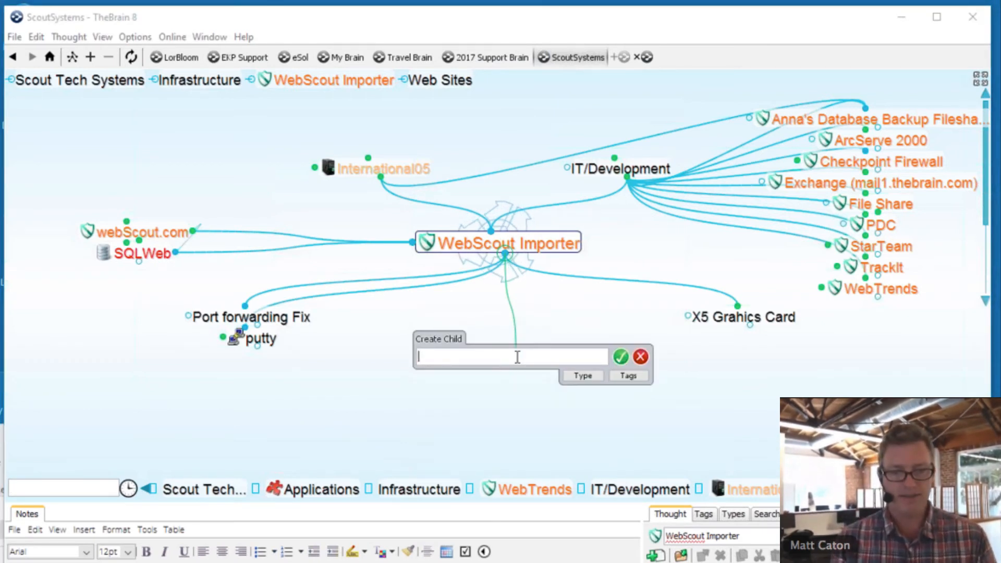
{"action": "type", "text": "Email B"}
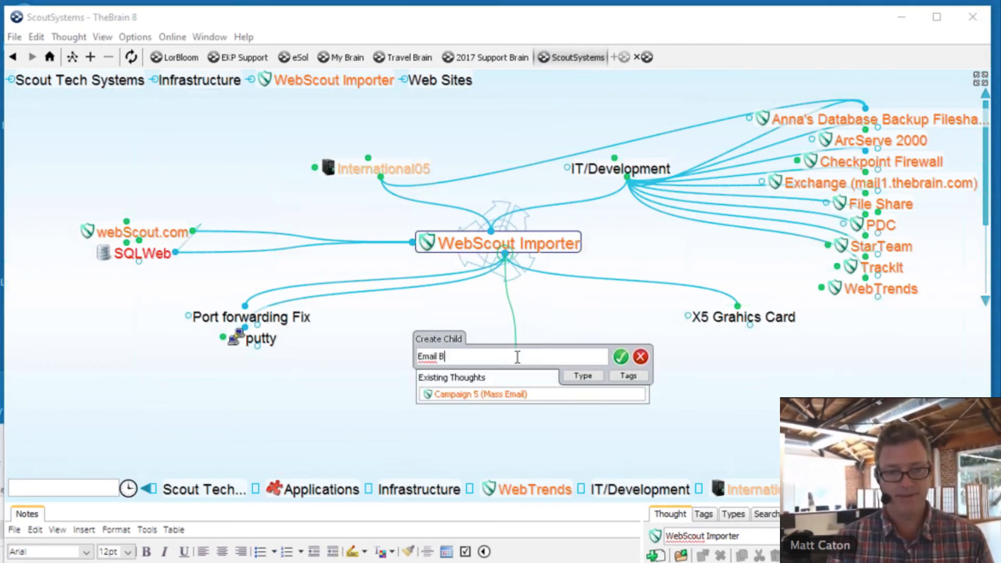
{"action": "type", "text": "last Des"}
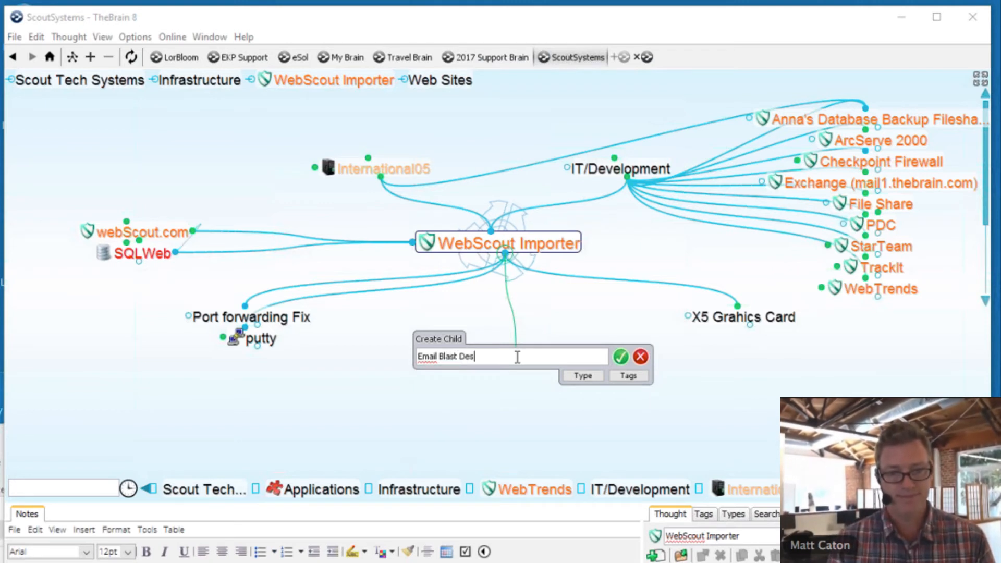
{"action": "type", "text": "ign R"}
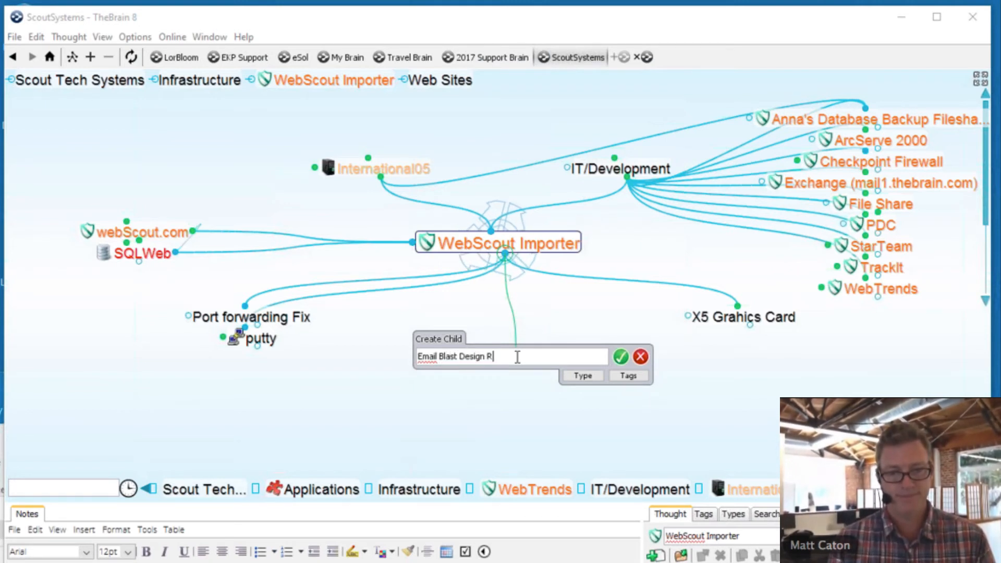
{"action": "type", "text": "esearch"}
{"action": "key", "text": "Return"}
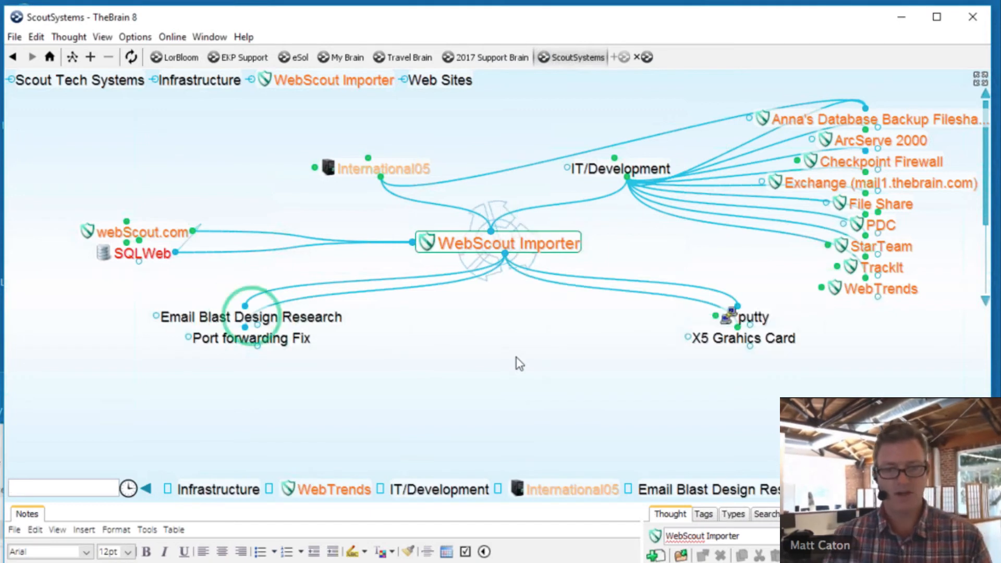
{"action": "left_click", "coordinate": [334, 324]}
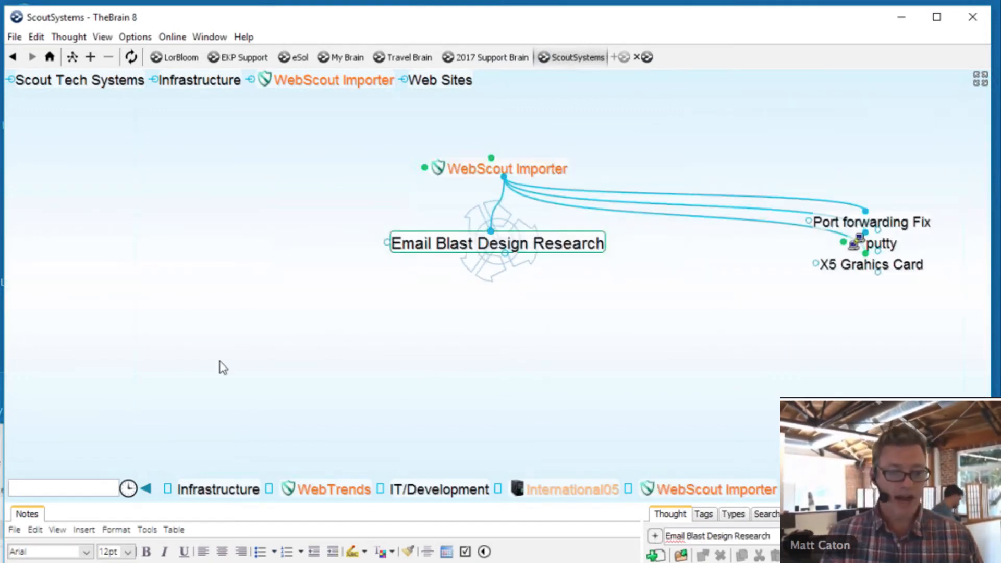
- Drag the Apple 'Buy a Mac or iPad Pro for college' email from Outlook onto Email Blast Design Research
{"action": "left_click", "coordinate": [63, 488]}
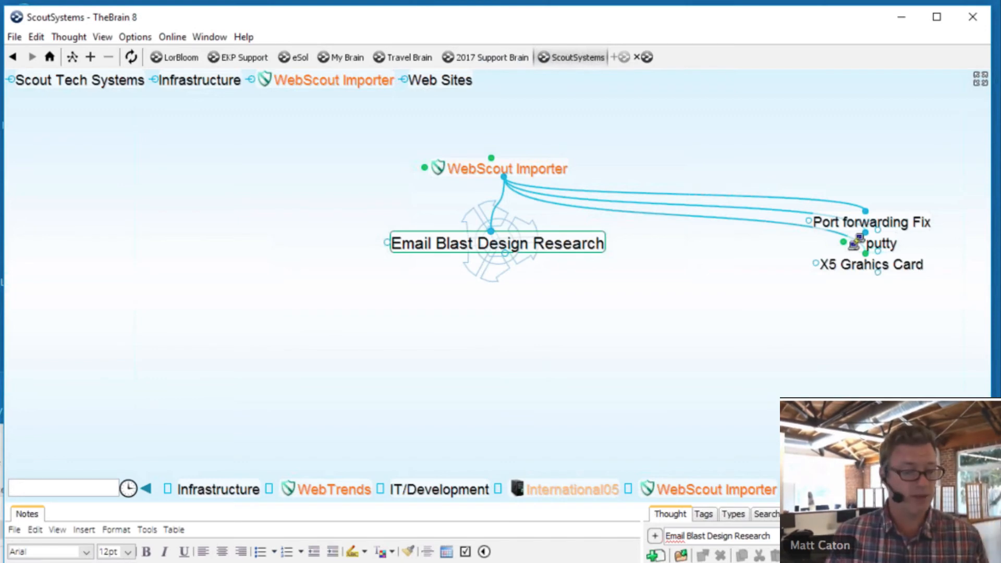
{"action": "left_click_drag", "start_coordinate": [4, 562], "coordinate": [170, 504]}
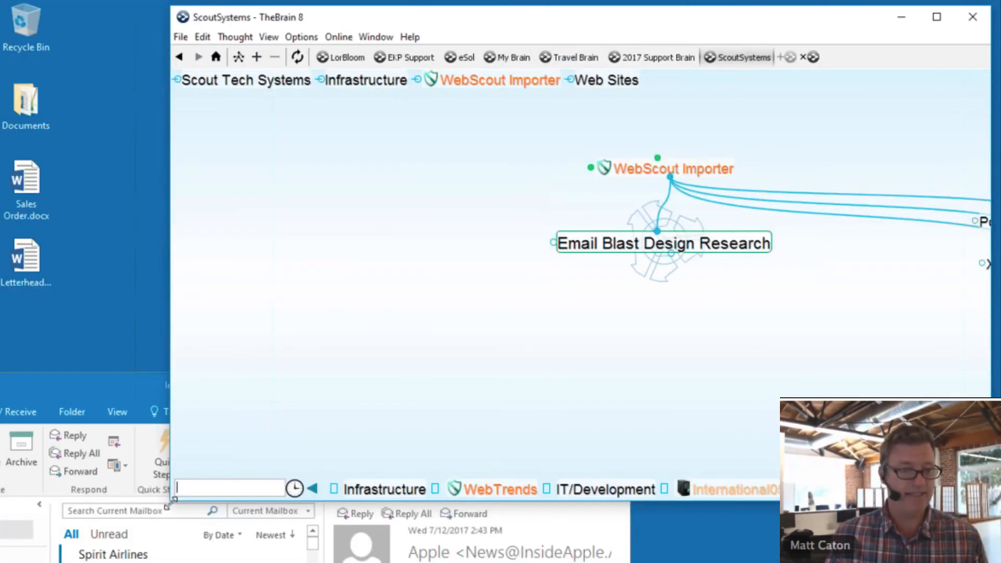
{"action": "left_click_drag", "start_coordinate": [156, 394], "coordinate": [139, 217]}
{"action": "left_click_drag", "start_coordinate": [107, 527], "coordinate": [743, 246]}
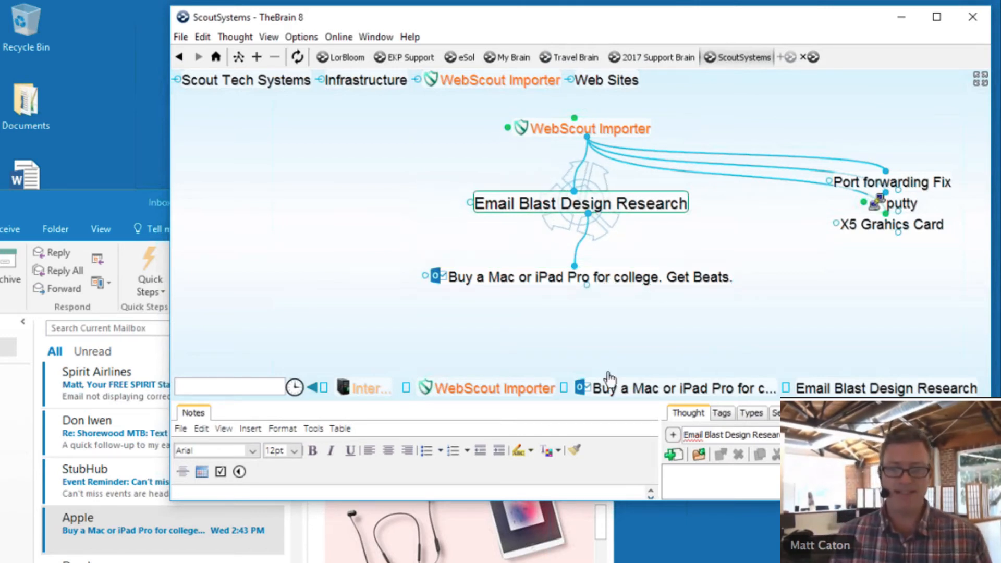
{"action": "left_click_drag", "start_coordinate": [632, 404], "coordinate": [632, 331]}
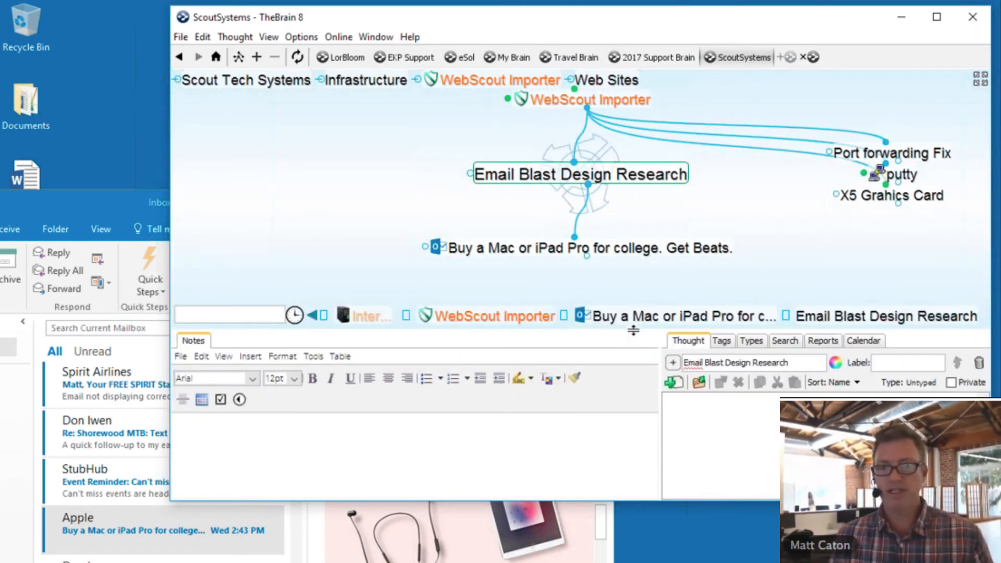
{"action": "left_click", "coordinate": [550, 247]}
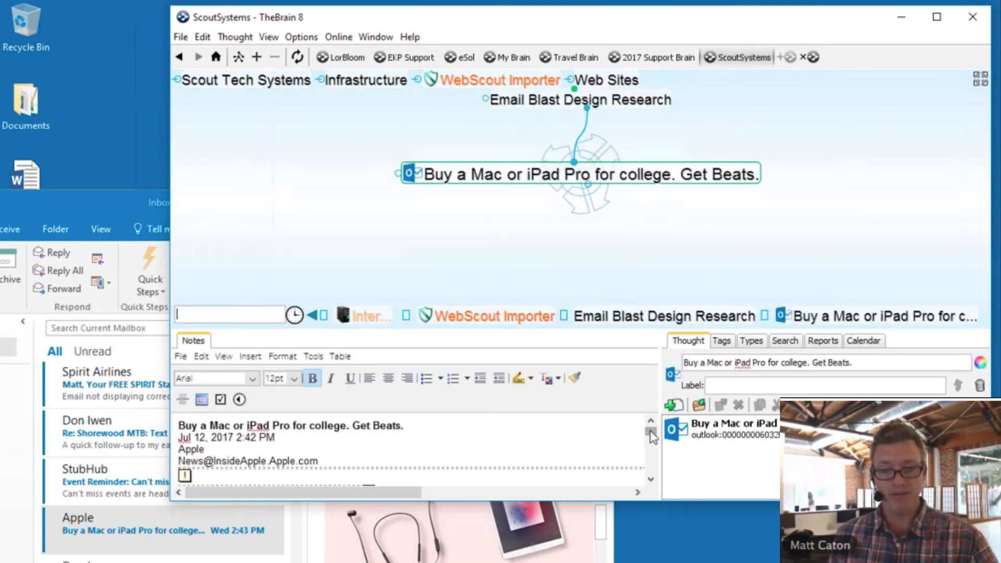
{"action": "left_click_drag", "start_coordinate": [652, 437], "coordinate": [652, 442]}
{"action": "scroll", "coordinate": [599, 452], "scroll_direction": "down", "scroll_amount": 5}
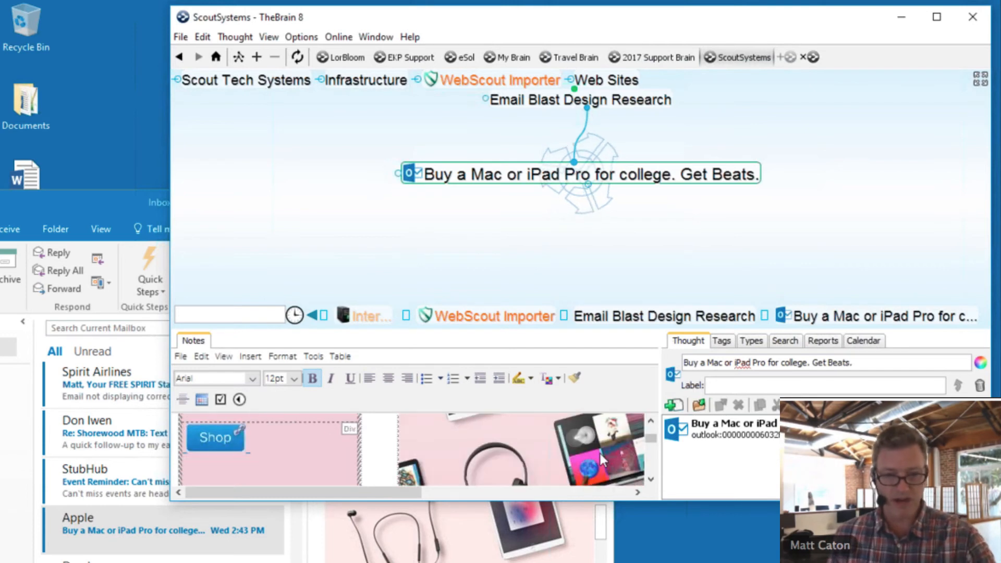
{"action": "scroll", "coordinate": [600, 459], "scroll_direction": "down", "scroll_amount": 8}
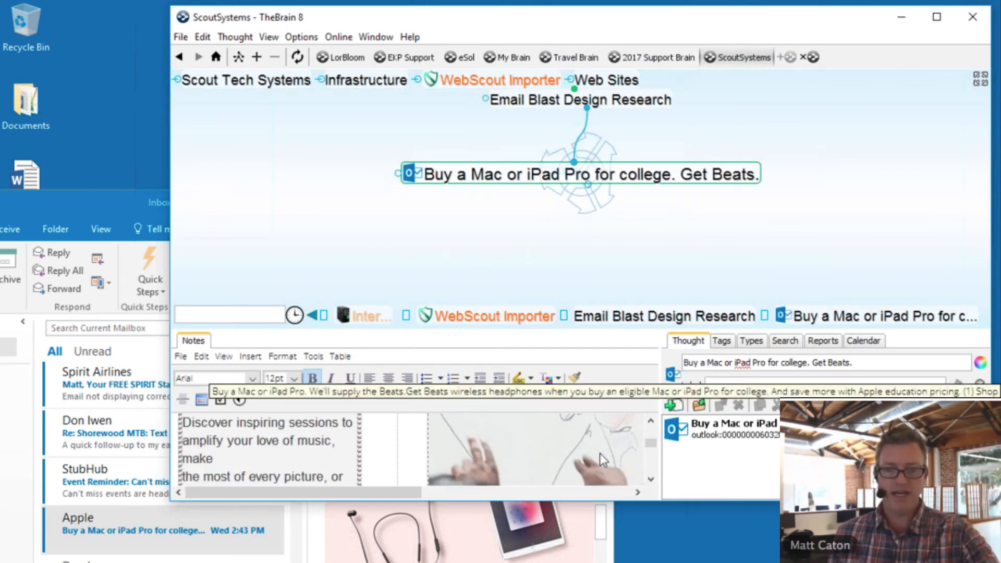
{"action": "scroll", "coordinate": [601, 457], "scroll_direction": "down", "scroll_amount": 8}
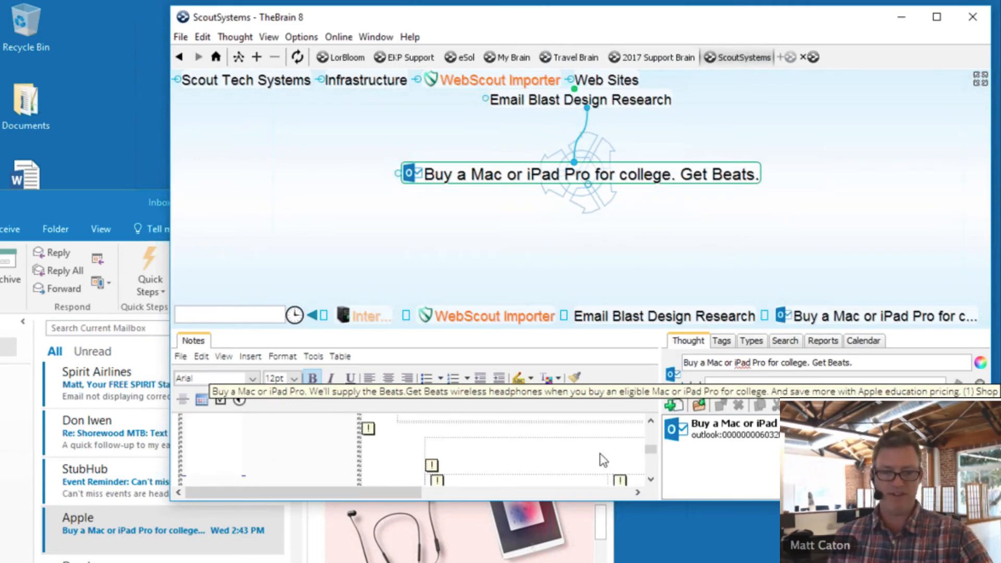
{"action": "scroll", "coordinate": [603, 460], "scroll_direction": "down", "scroll_amount": 6}
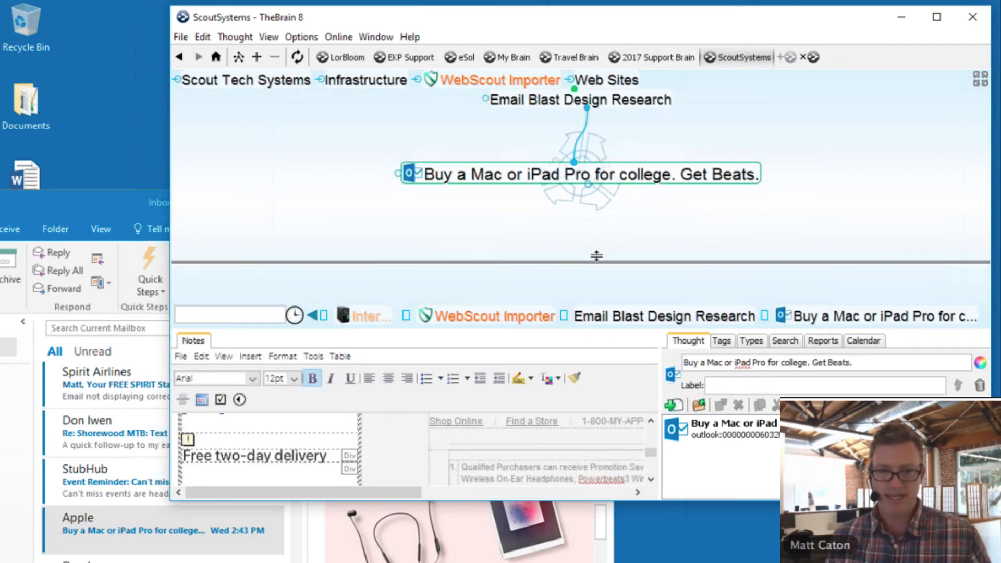
{"action": "left_click_drag", "start_coordinate": [597, 255], "coordinate": [595, 240]}
{"action": "left_click_drag", "start_coordinate": [572, 502], "coordinate": [572, 553]}
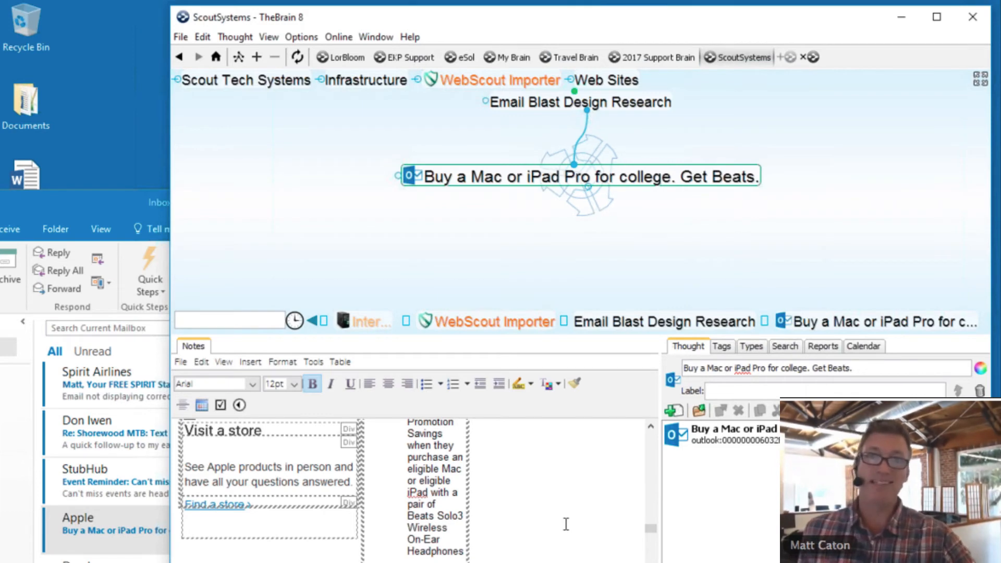
{"action": "scroll", "coordinate": [566, 524], "scroll_direction": "up", "scroll_amount": 10}
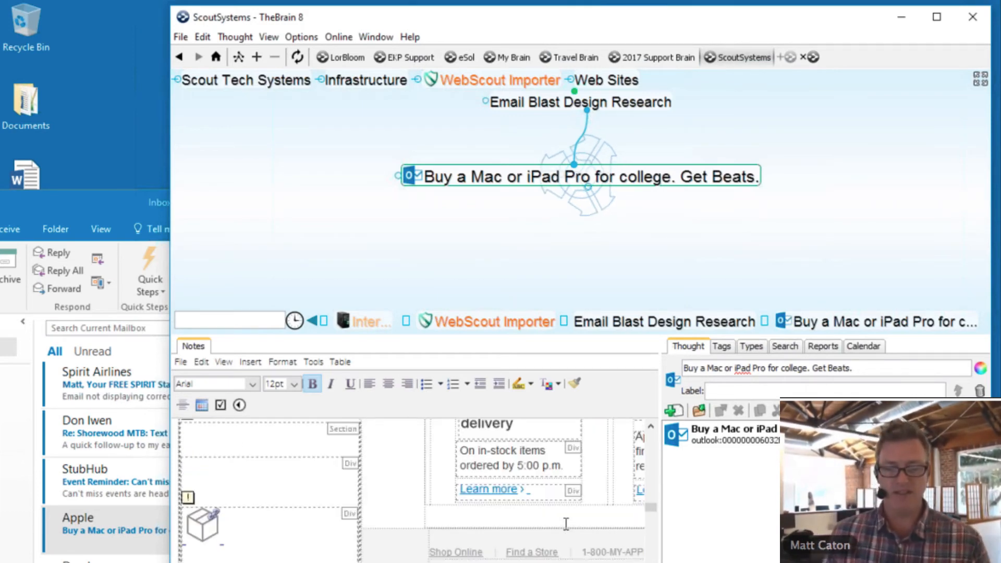
{"action": "scroll", "coordinate": [566, 524], "scroll_direction": "up", "scroll_amount": 5}
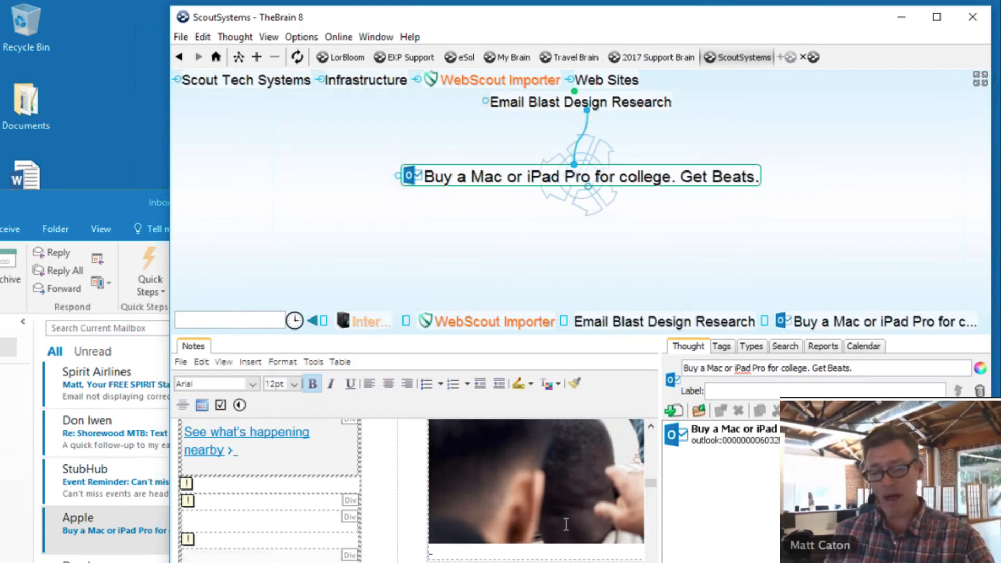
{"action": "scroll", "coordinate": [566, 524], "scroll_direction": "up", "scroll_amount": 5}
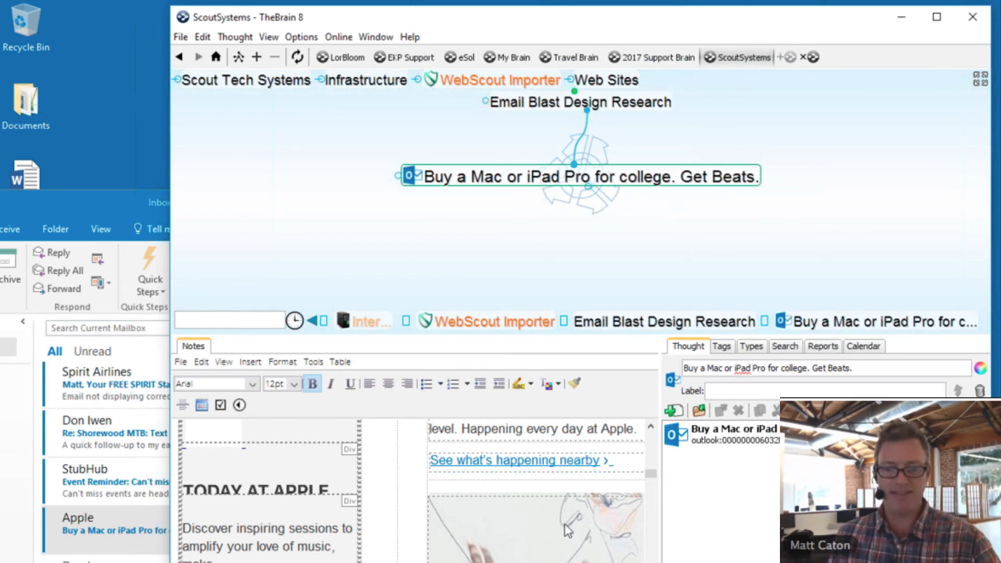
{"action": "scroll", "coordinate": [569, 530], "scroll_direction": "up", "scroll_amount": 1}
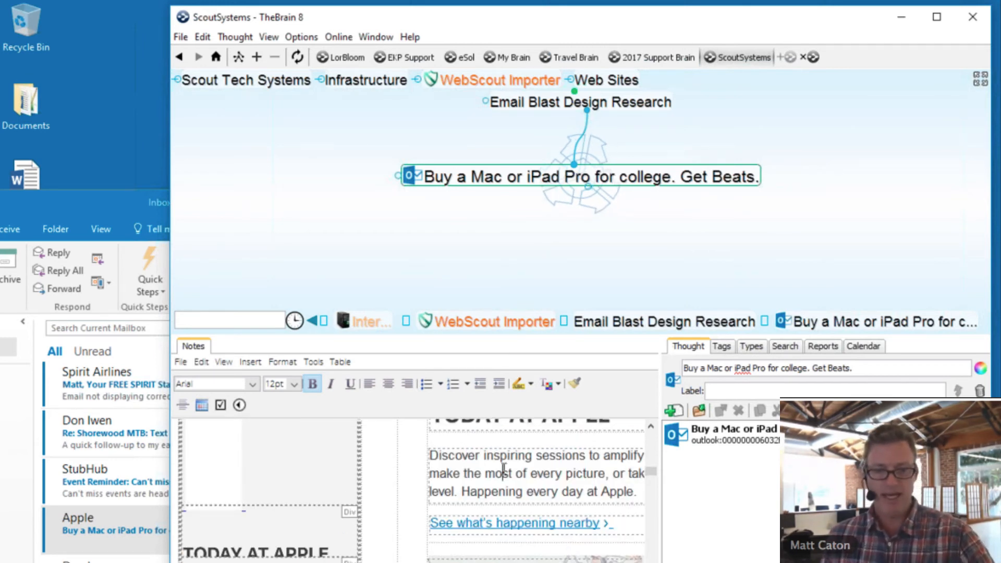
{"action": "left_click_drag", "start_coordinate": [503, 472], "coordinate": [551, 473]}
{"action": "scroll", "coordinate": [549, 479], "scroll_direction": "up", "scroll_amount": 3}
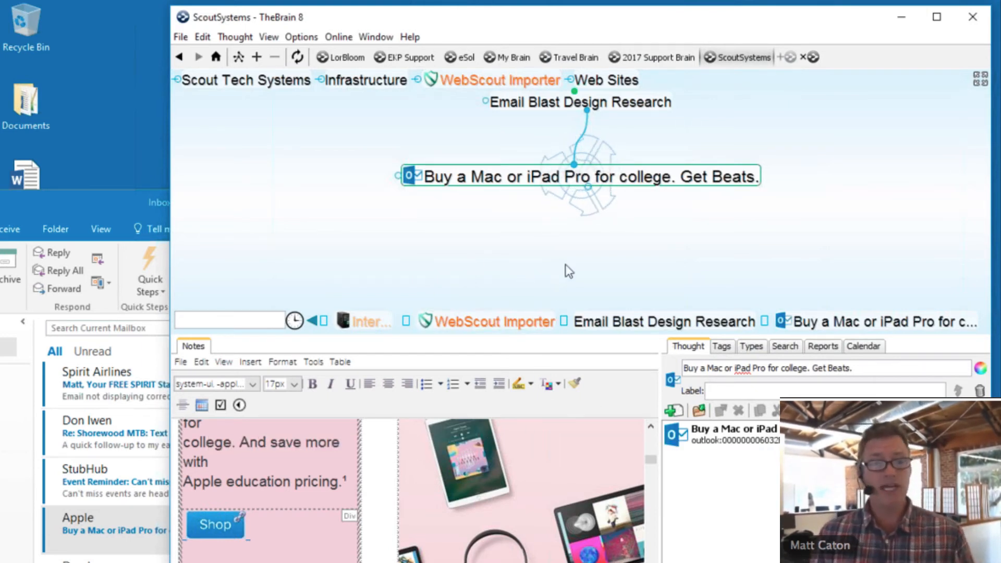
{"action": "left_click", "coordinate": [651, 105]}
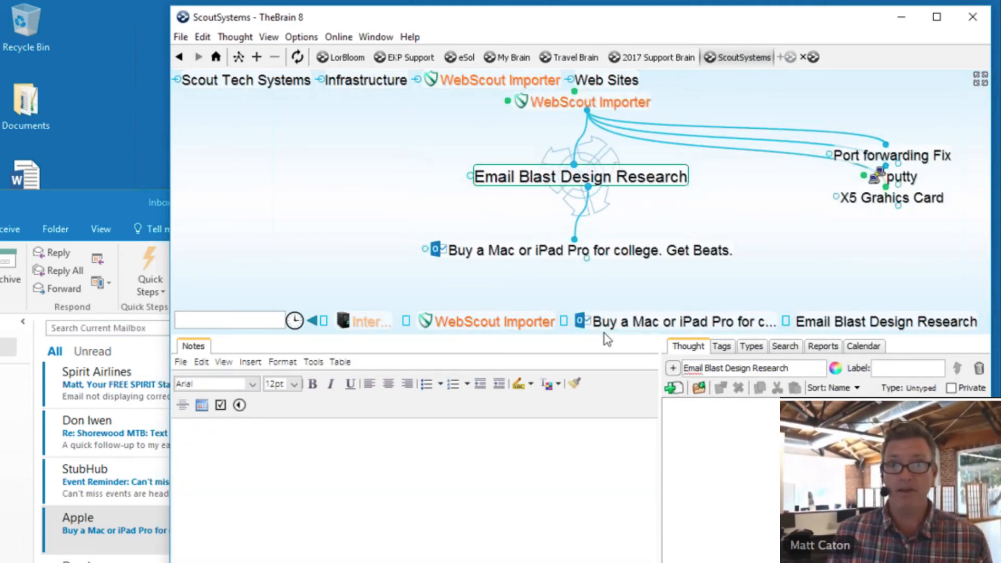
- Shrink TheBrain's notes pane, then show the My Drive - Google Drive tab in Chrome
{"action": "left_click_drag", "start_coordinate": [604, 336], "coordinate": [592, 447]}
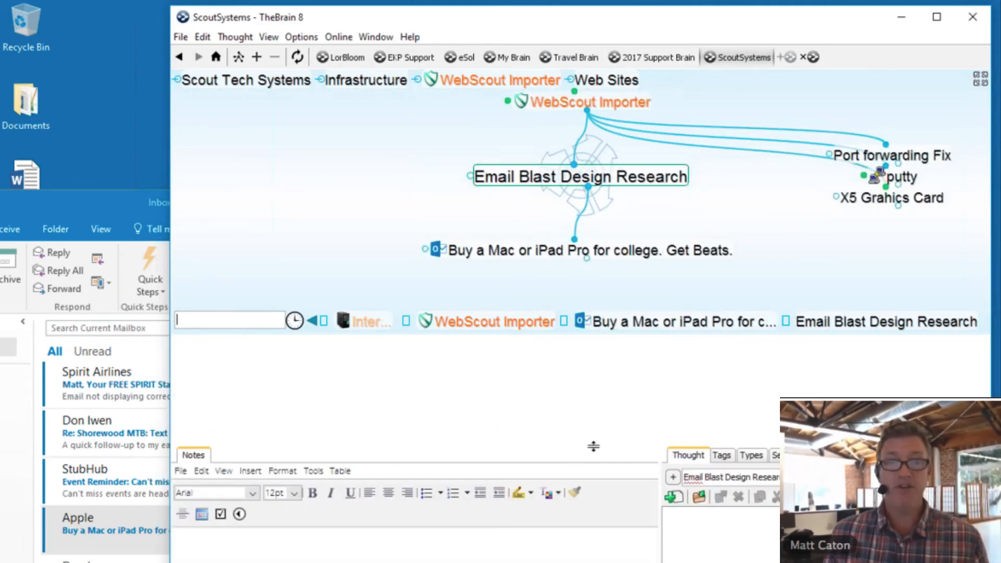
{"action": "left_click_drag", "start_coordinate": [521, 16], "coordinate": [457, 24]}
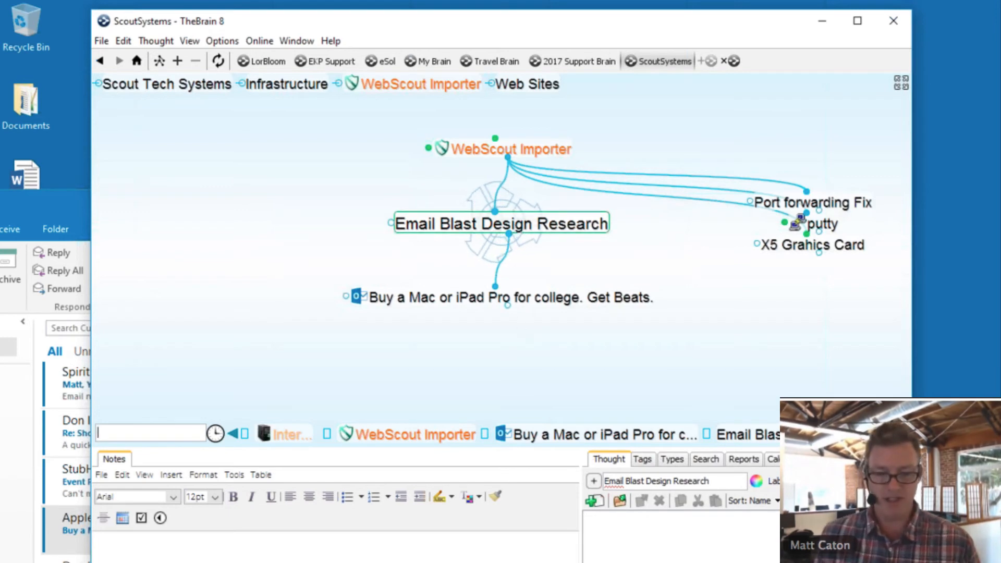
{"action": "mouse_move", "coordinate": [745, 562]}
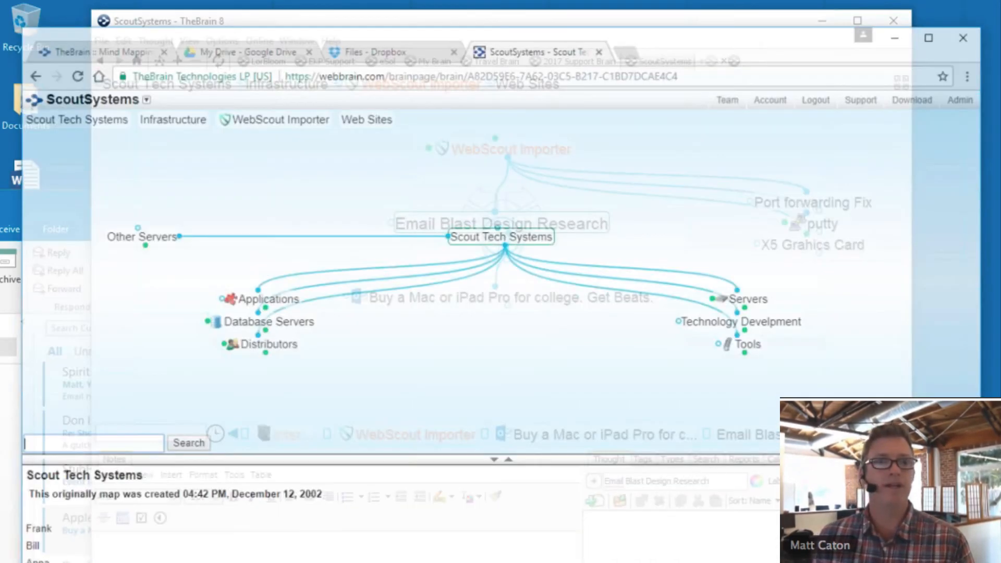
{"action": "left_click", "coordinate": [377, 23]}
{"action": "left_click", "coordinate": [252, 26]}
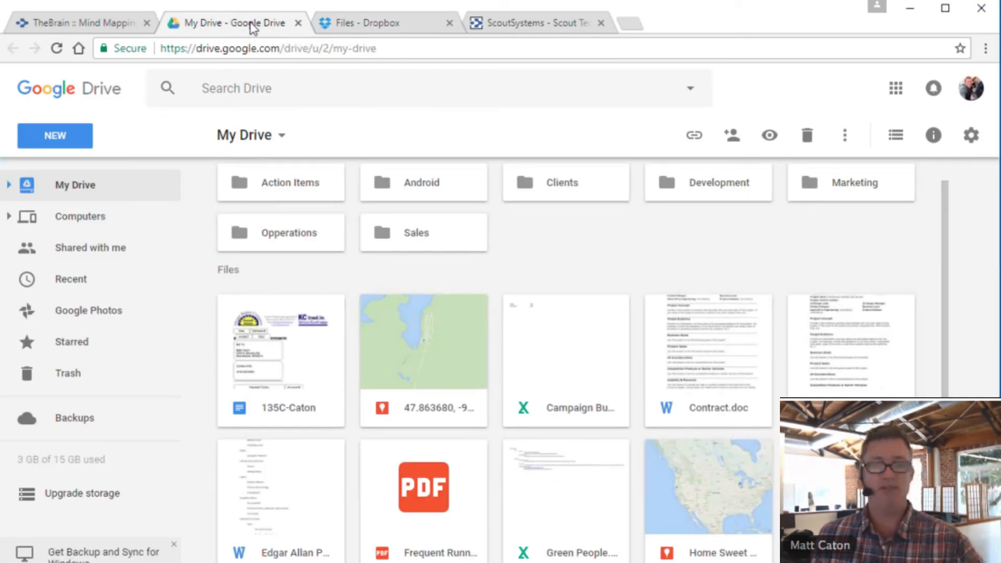
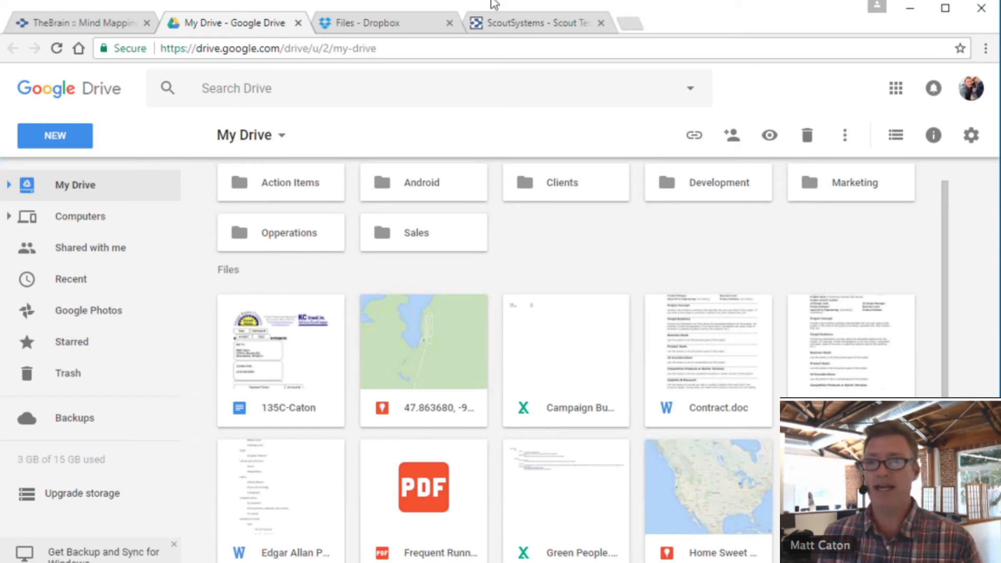
- Close the open sharing popup, then turn on link sharing for Project Overview and copy its link
{"action": "left_click_drag", "start_coordinate": [686, 11], "coordinate": [463, 36]}
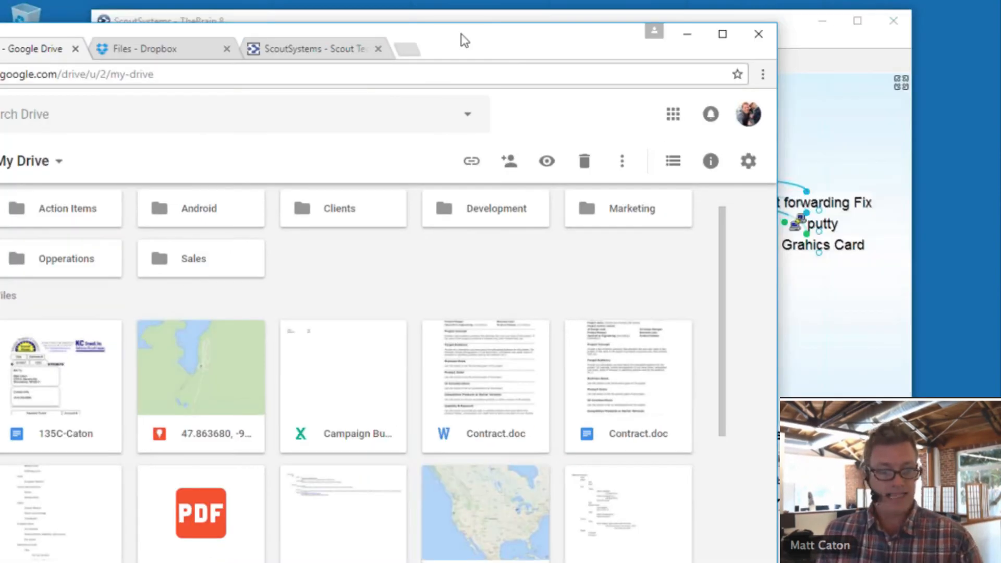
{"action": "scroll", "coordinate": [265, 500], "scroll_direction": "down", "scroll_amount": 5}
{"action": "scroll", "coordinate": [265, 495], "scroll_direction": "down", "scroll_amount": 1}
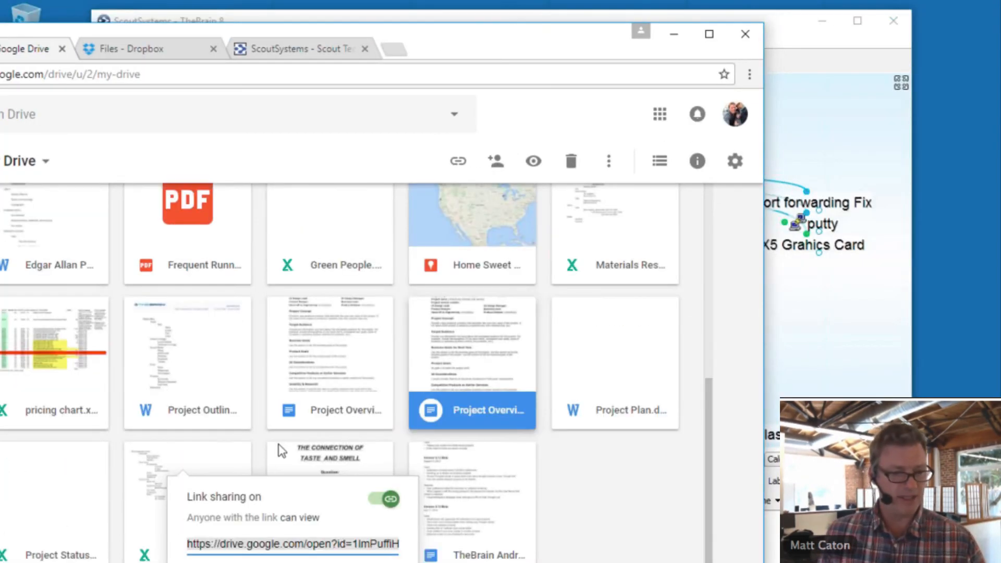
{"action": "left_click", "coordinate": [602, 532]}
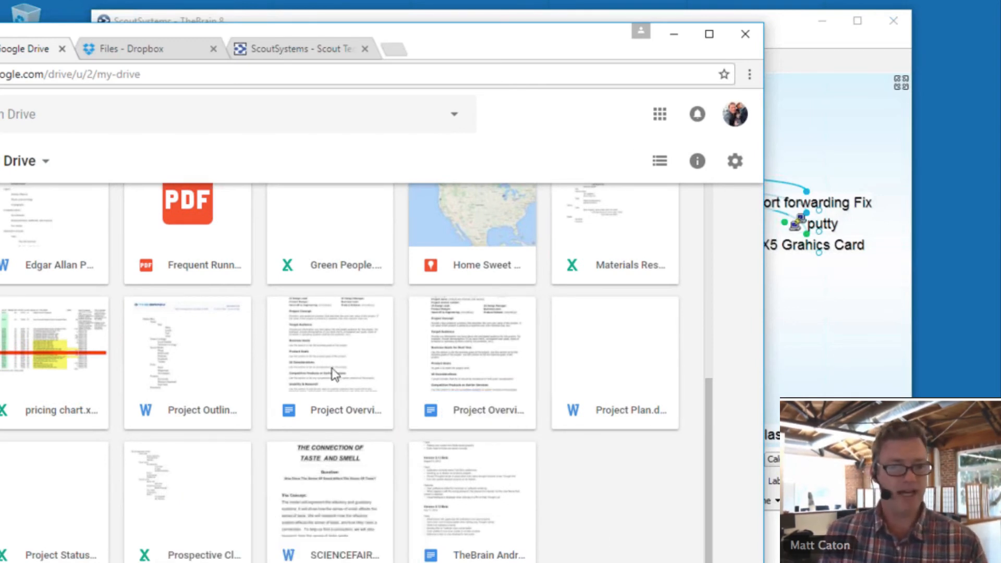
{"action": "right_click", "coordinate": [335, 353]}
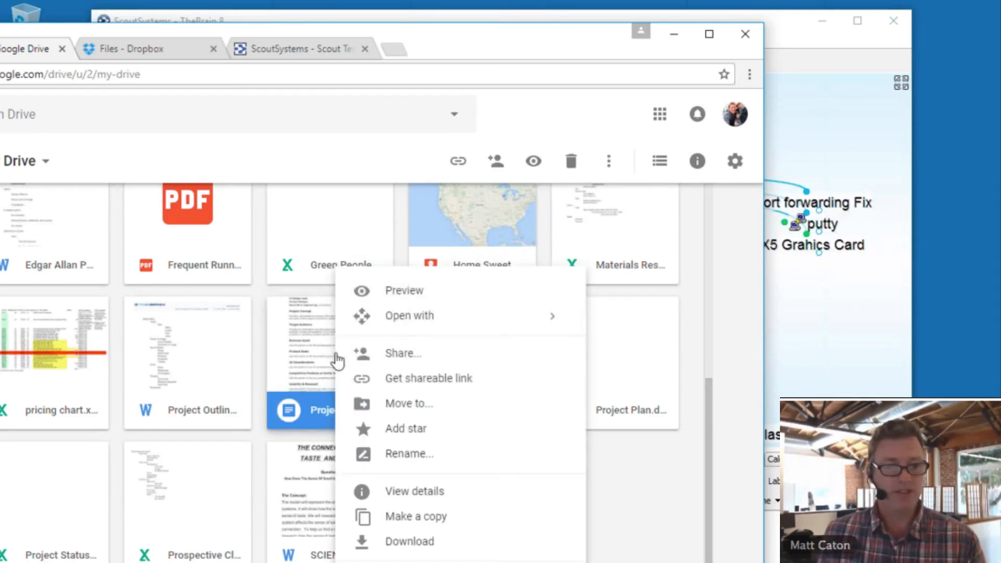
{"action": "left_click", "coordinate": [414, 381]}
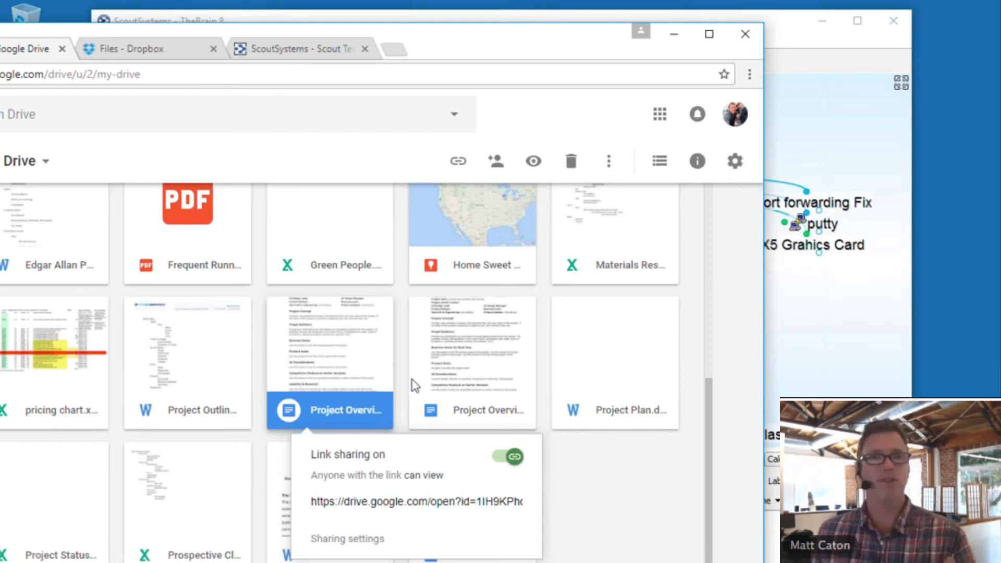
{"action": "left_click", "coordinate": [365, 503]}
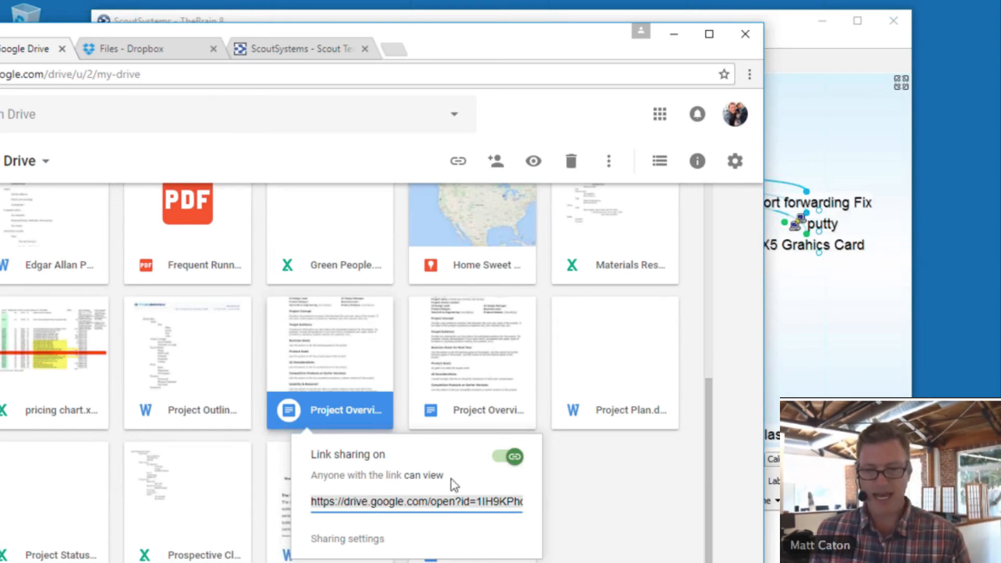
{"action": "left_click", "coordinate": [839, 335]}
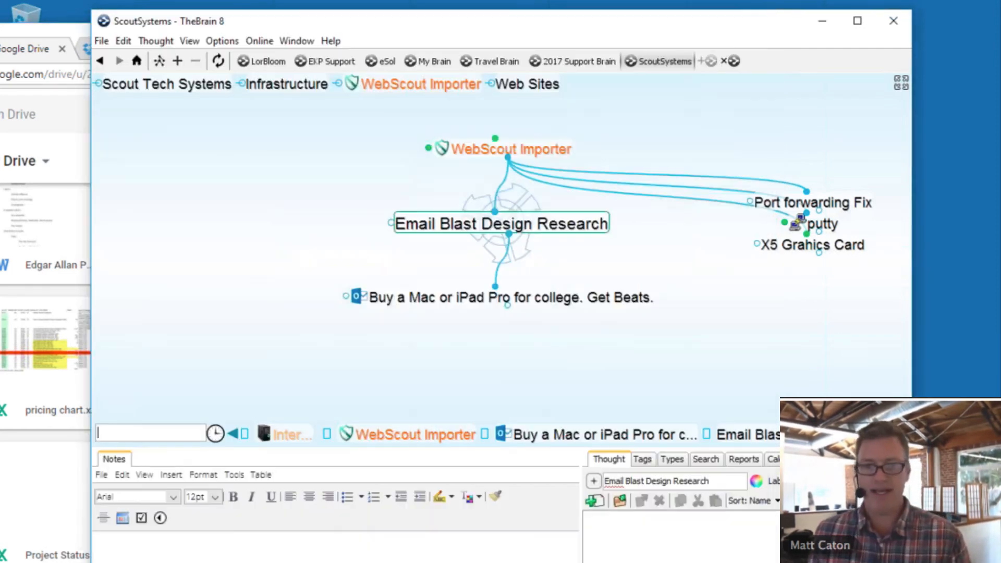
- Paste the Drive link as a Project Overview thought and open the Google Doc from it
{"action": "right_click", "coordinate": [745, 333]}
{"action": "left_click", "coordinate": [787, 345]}
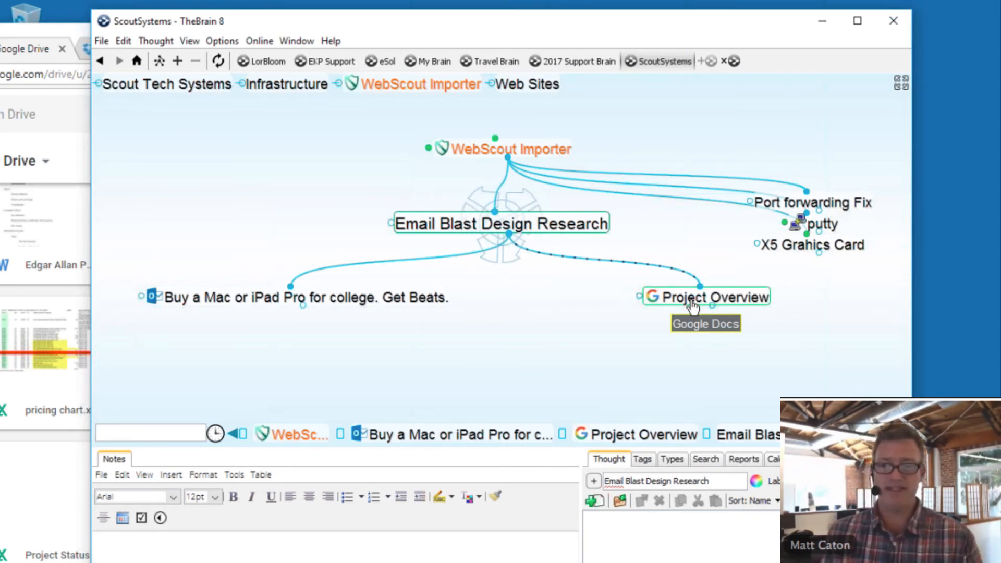
{"action": "left_click", "coordinate": [701, 300]}
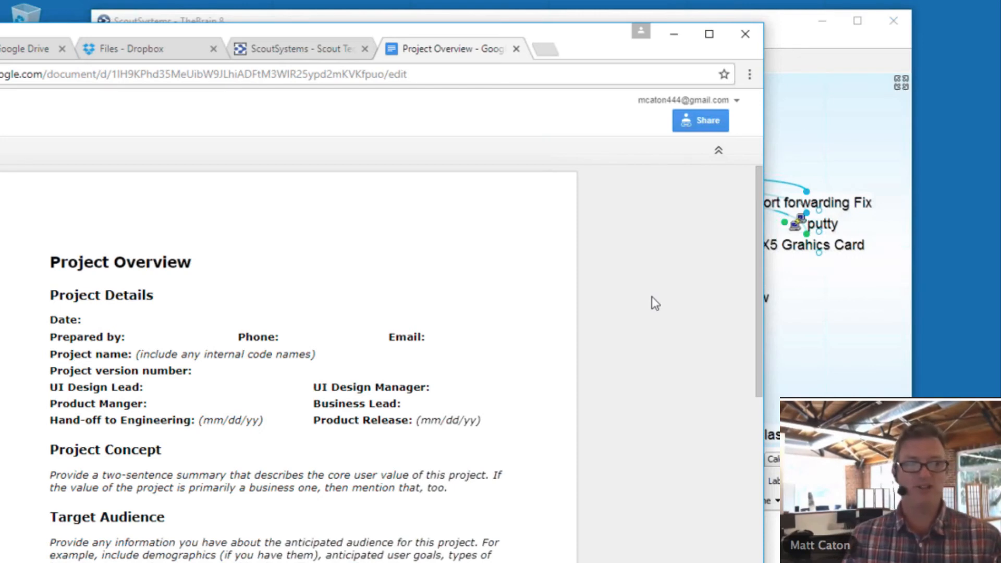
{"action": "left_click_drag", "start_coordinate": [603, 44], "coordinate": [522, 348]}
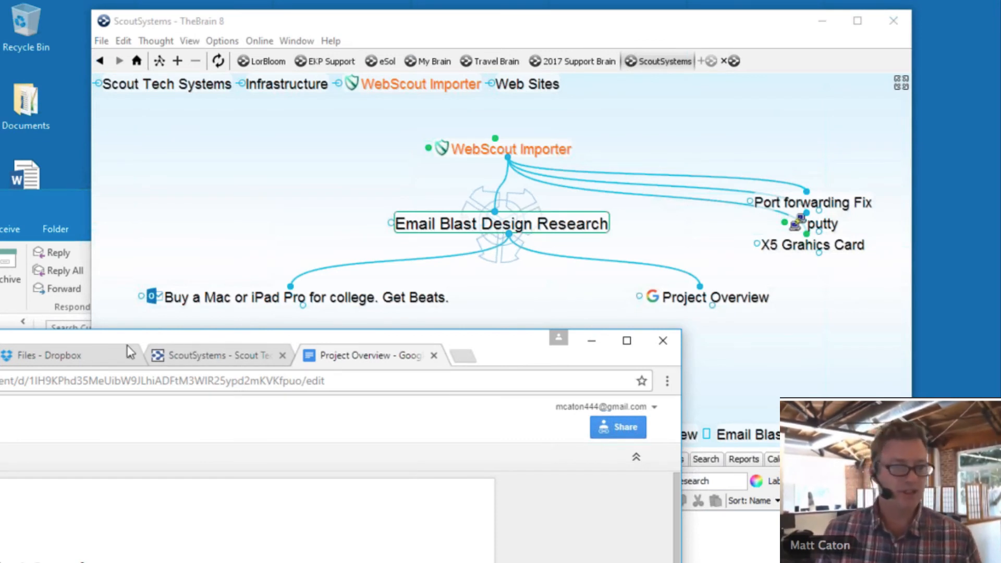
{"action": "left_click", "coordinate": [77, 360]}
- Create and copy a Dropbox share link for Materials Research.xlsx
{"action": "left_click_drag", "start_coordinate": [109, 333], "coordinate": [282, 194]}
{"action": "scroll", "coordinate": [293, 449], "scroll_direction": "down", "scroll_amount": 10}
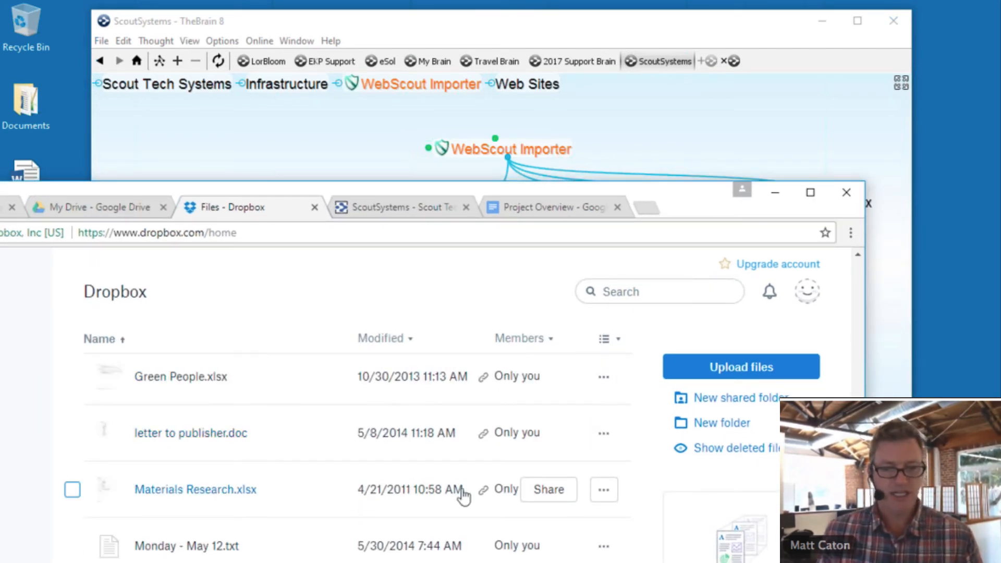
{"action": "left_click", "coordinate": [549, 490]}
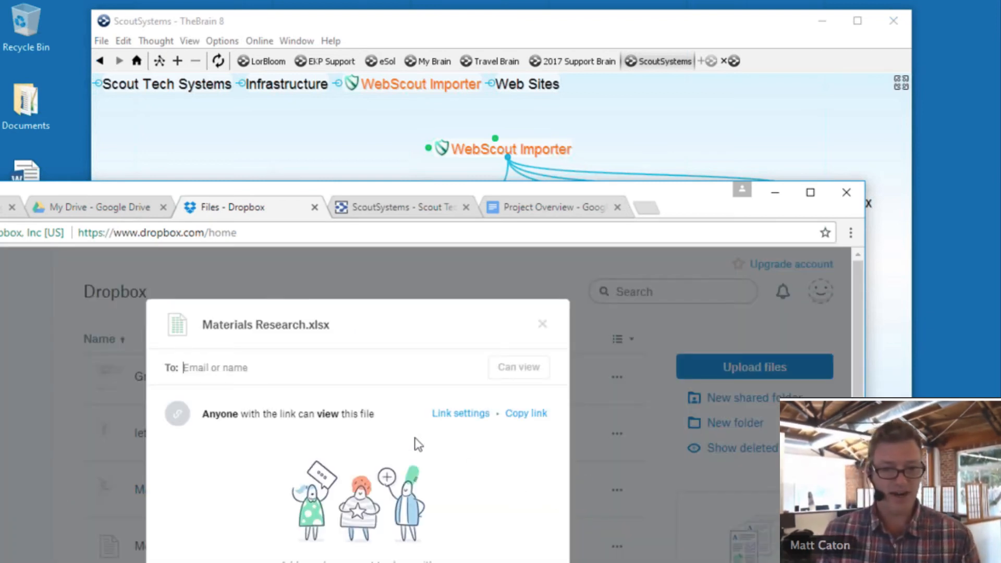
{"action": "left_click", "coordinate": [526, 414]}
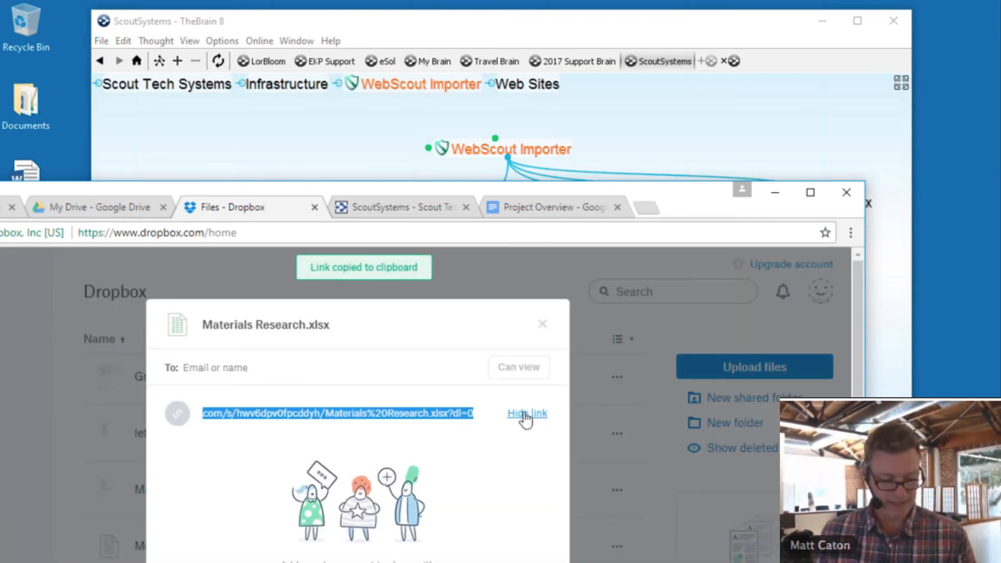
{"action": "left_click", "coordinate": [723, 123]}
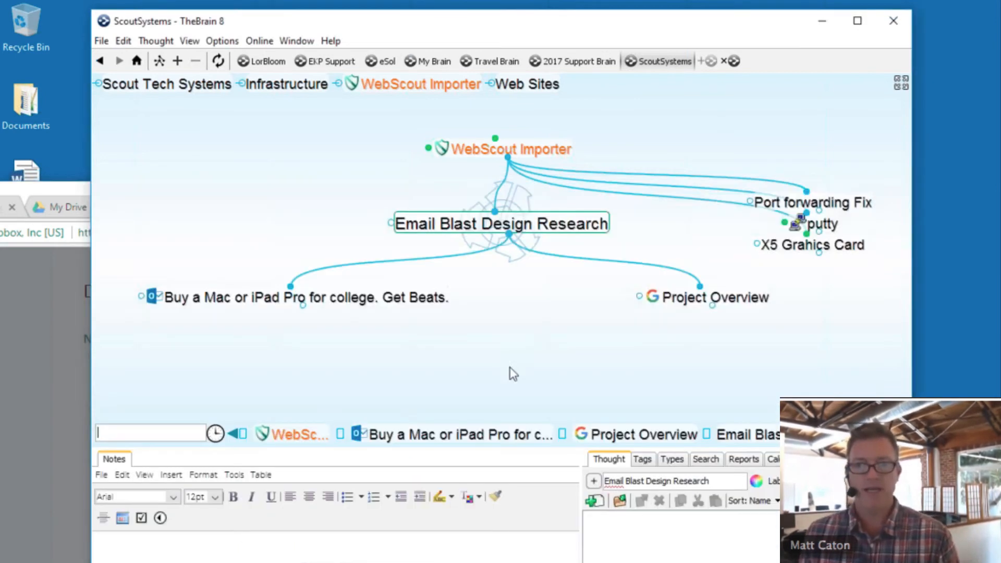
- Paste the Dropbox link as a Materials Research.xlsx thought under Email Blast Design Research
{"action": "right_click", "coordinate": [511, 354]}
{"action": "left_click", "coordinate": [560, 363]}
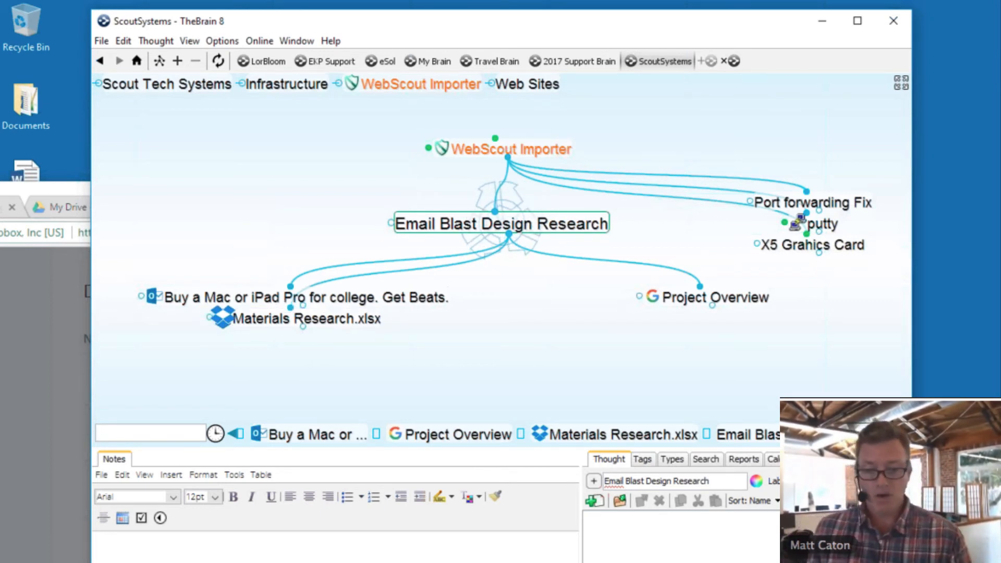
{"action": "left_click", "coordinate": [746, 562]}
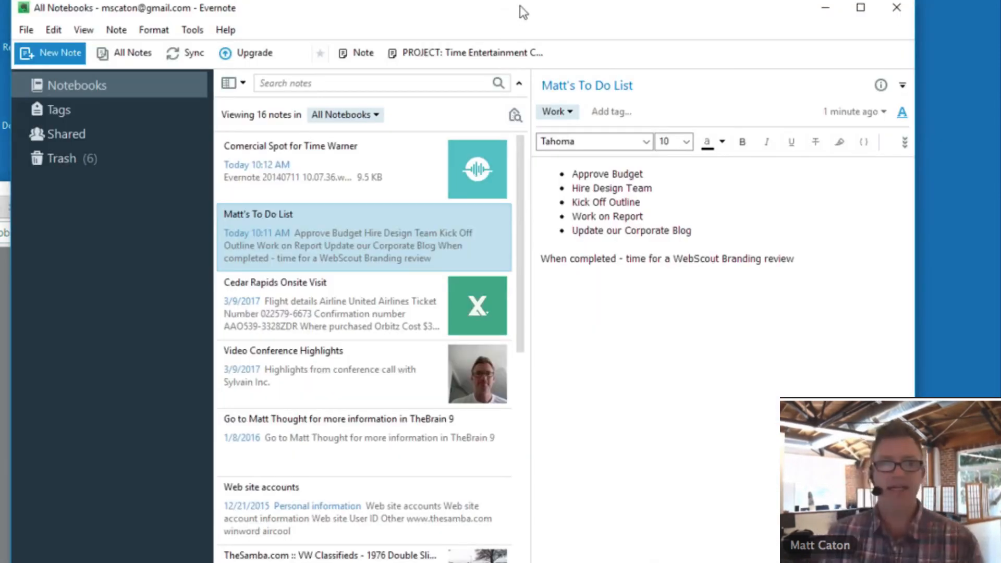
- Copy the note link of the to-do list note in Evernote
{"action": "left_click_drag", "start_coordinate": [520, 5], "coordinate": [480, 213]}
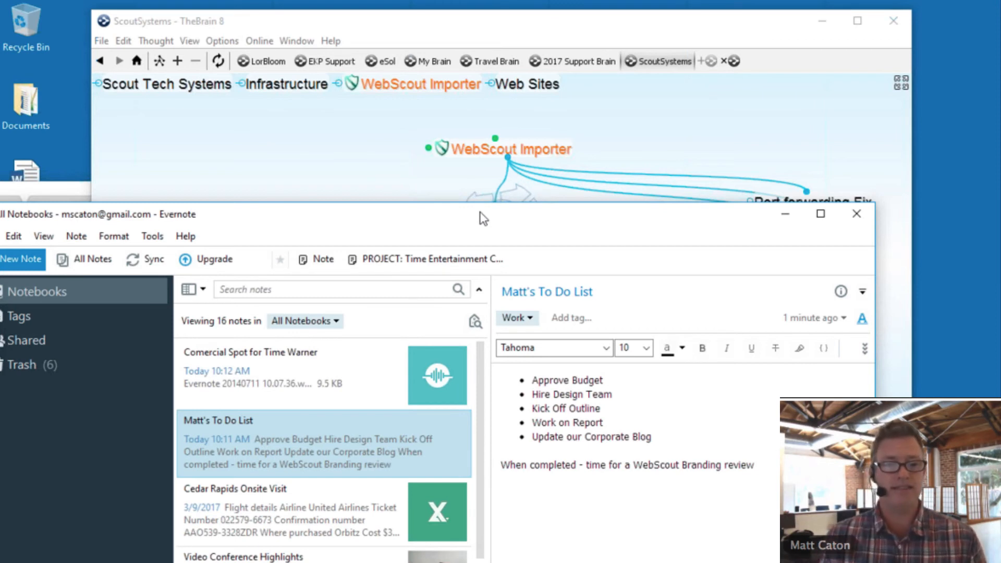
{"action": "right_click", "coordinate": [302, 456]}
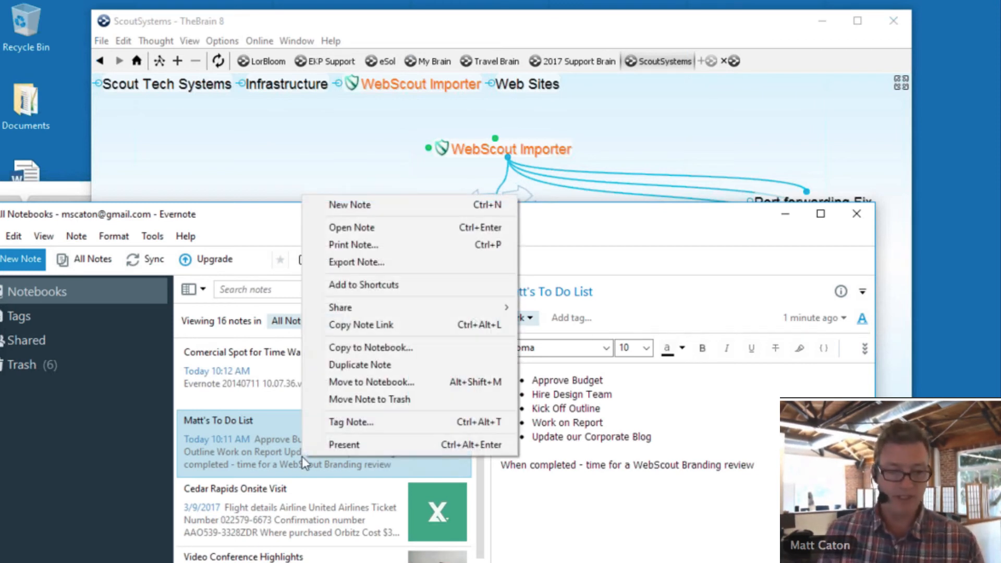
{"action": "left_click", "coordinate": [363, 325]}
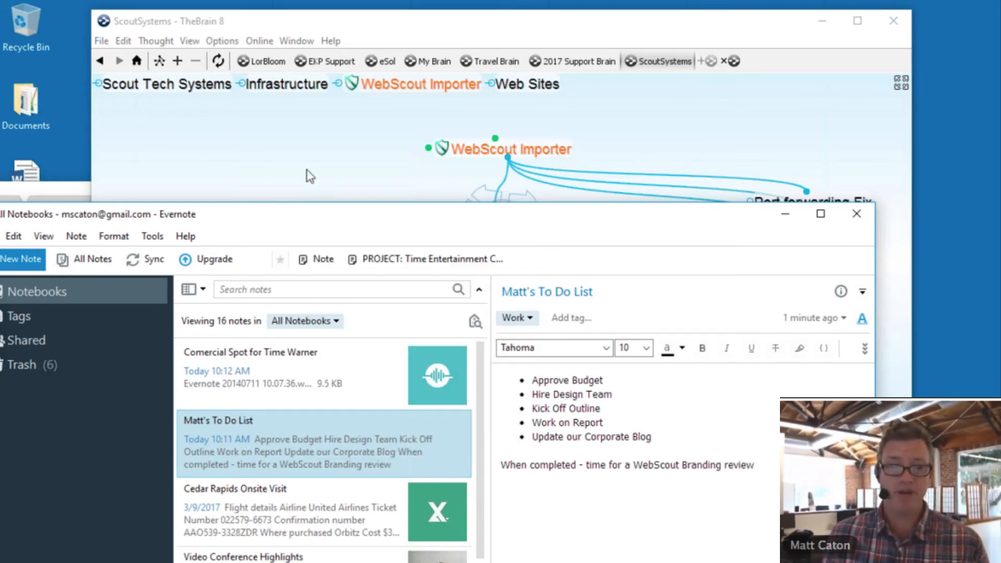
{"action": "left_click", "coordinate": [309, 176]}
{"action": "right_click", "coordinate": [537, 307]}
- Paste the Evernote link as a thought and rename it from Welcome Back to 'To Do List'
{"action": "left_click", "coordinate": [572, 316]}
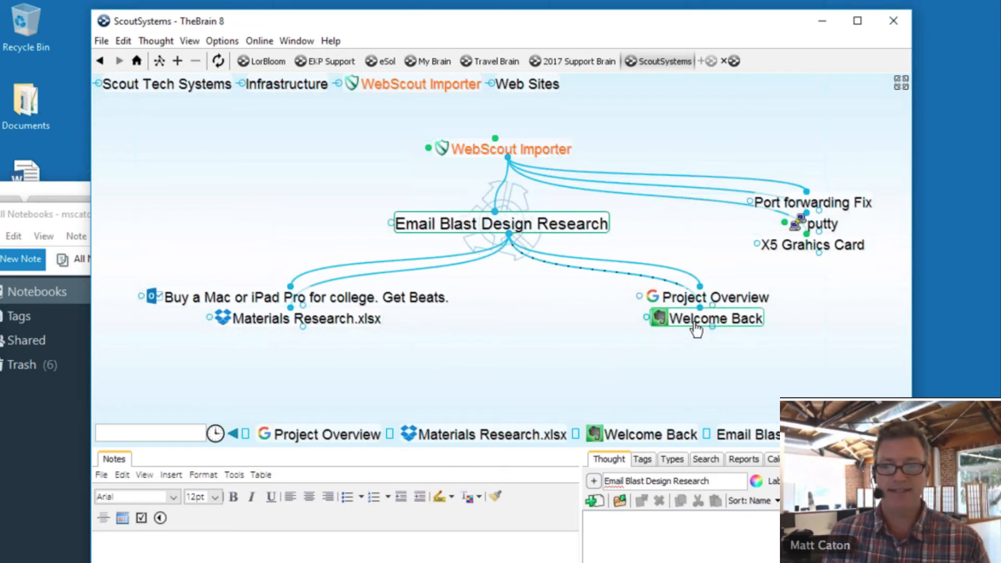
{"action": "left_click", "coordinate": [685, 321]}
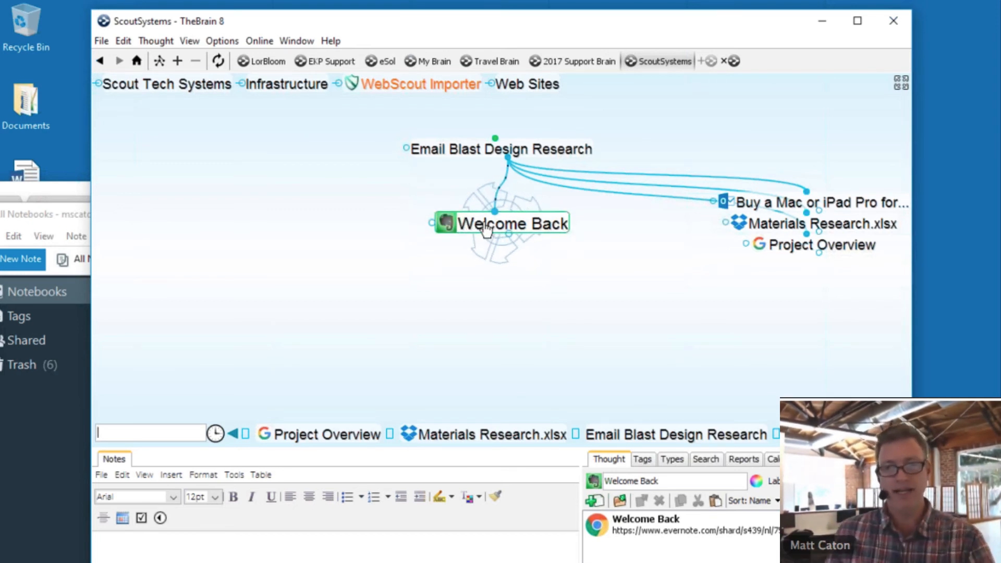
{"action": "left_click", "coordinate": [674, 483]}
{"action": "left_click_drag", "start_coordinate": [674, 482], "coordinate": [572, 493]}
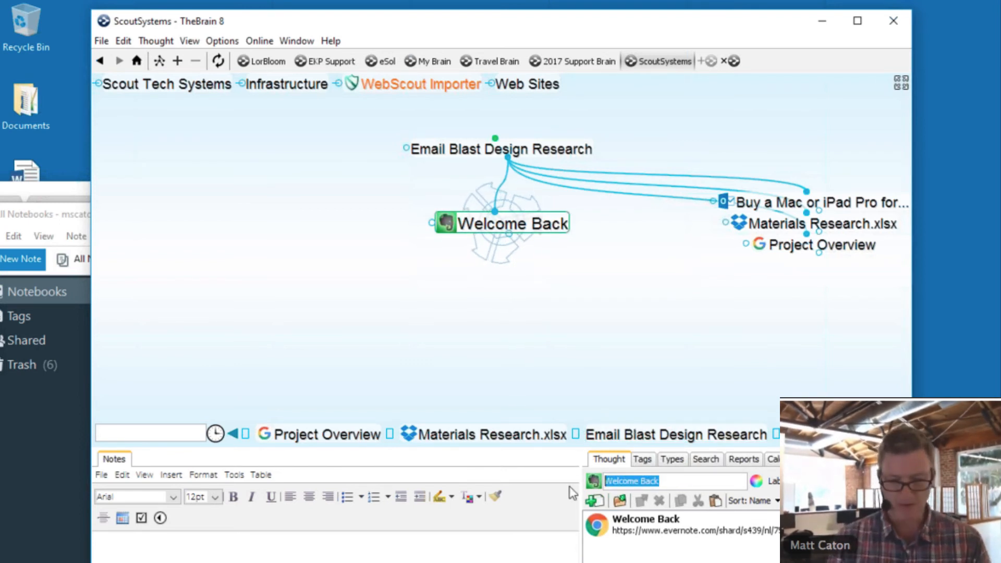
{"action": "type", "text": "To Do "}
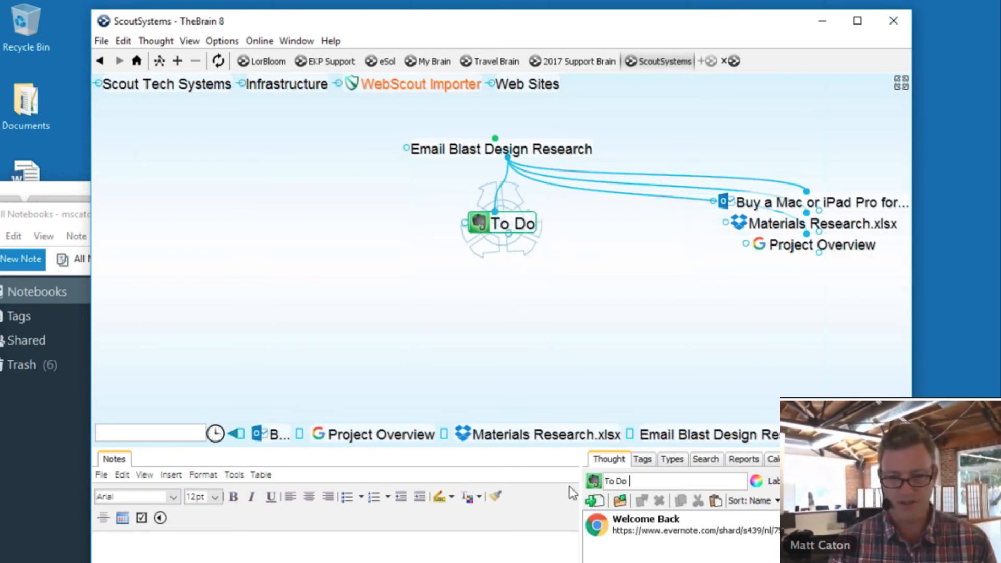
{"action": "type", "text": "List"}
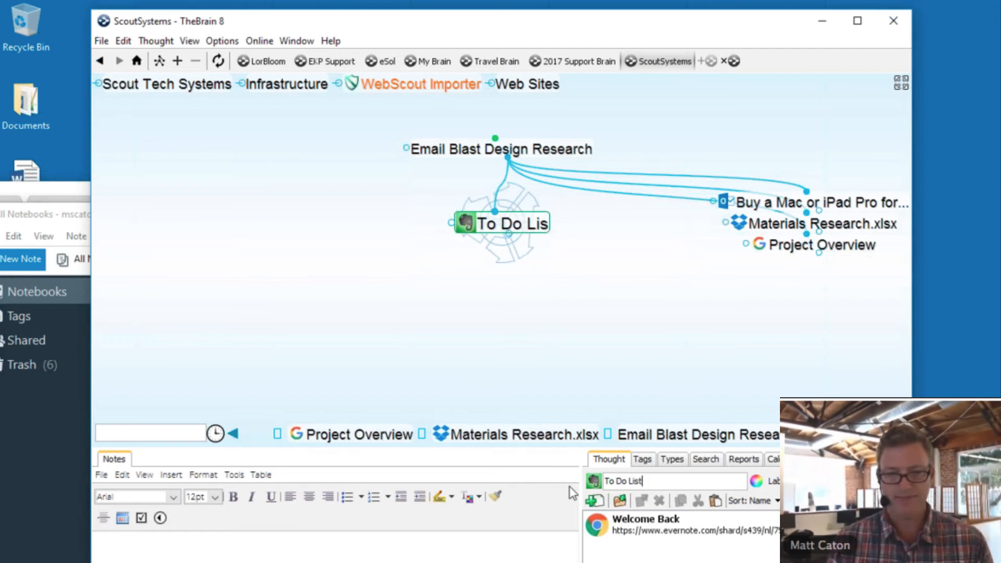
{"action": "key", "text": "Return"}
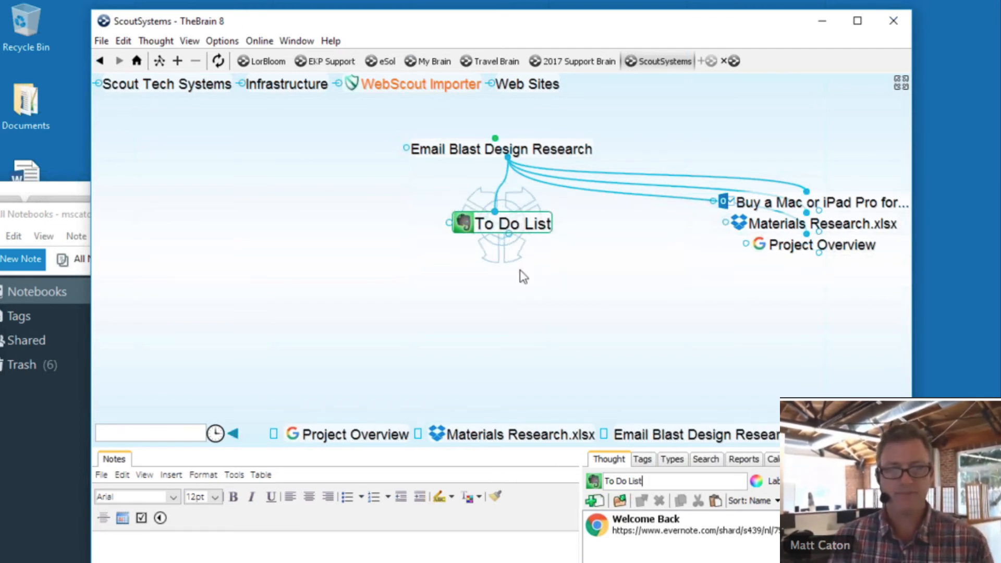
{"action": "left_click", "coordinate": [524, 159]}
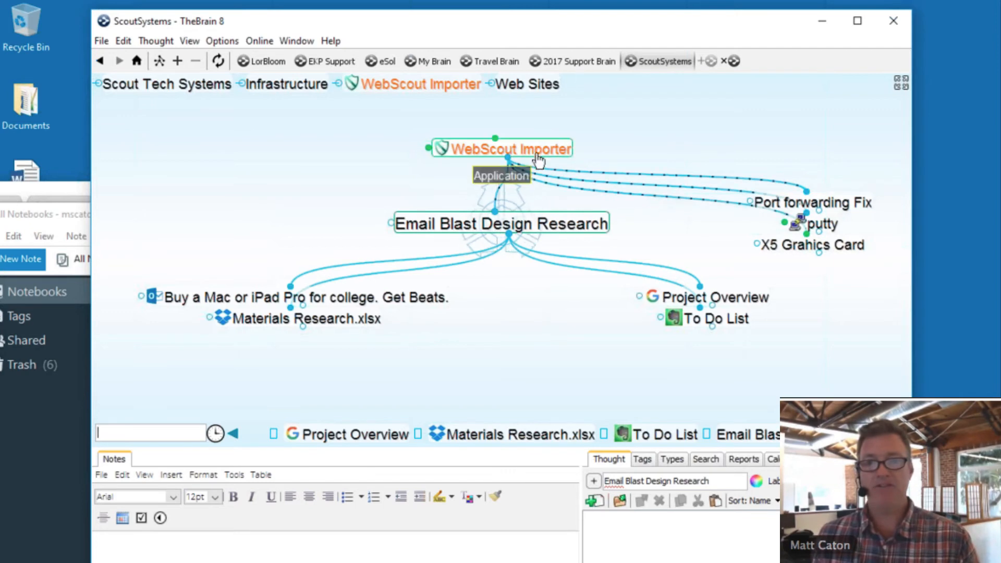
- Go through WebScout Importer to the putty thought showing its putty.exe attachment
{"action": "left_click", "coordinate": [538, 153]}
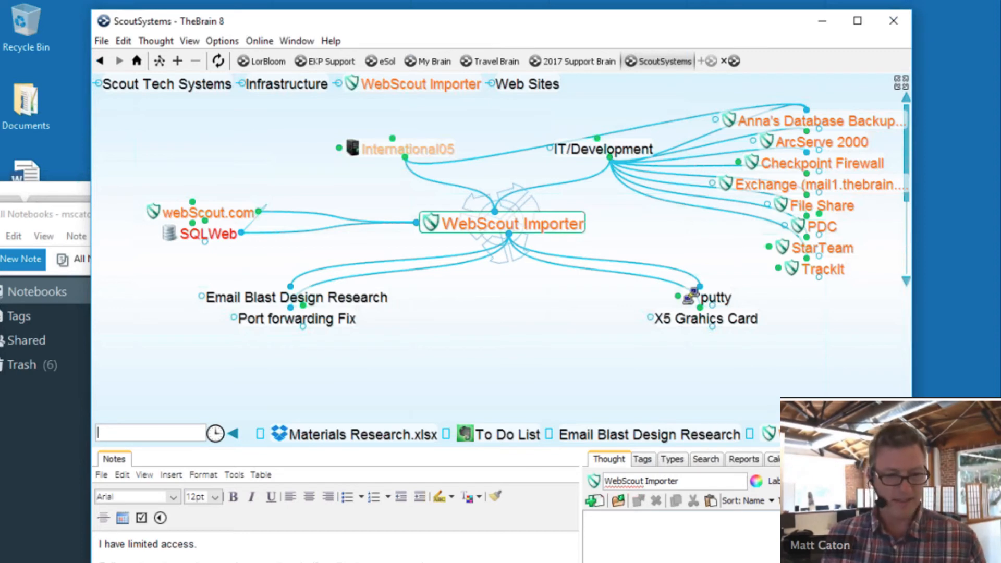
{"action": "left_click", "coordinate": [716, 298]}
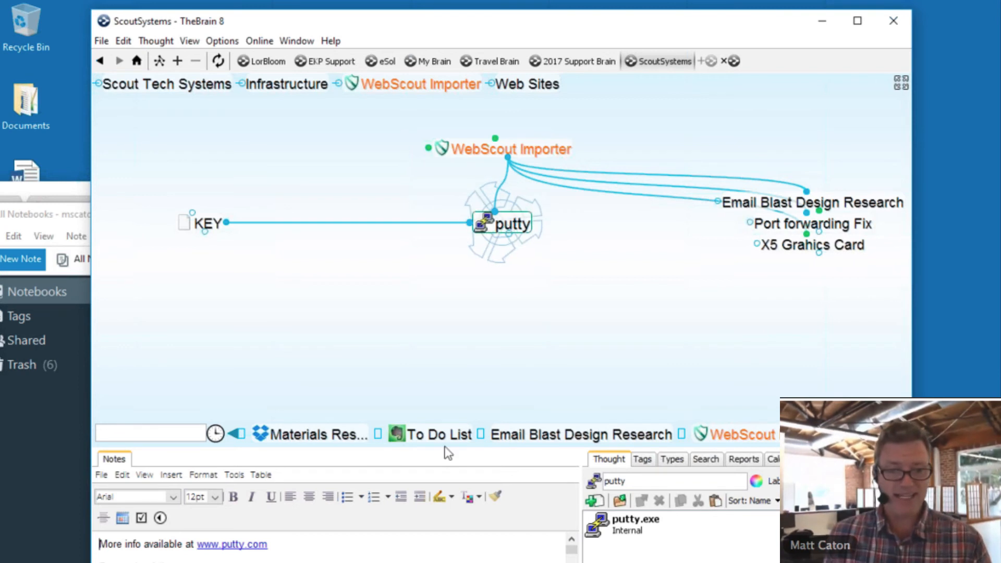
- Enlarge the notes pane to show the Tomcat restart command, then revisit putty via WebScout Importer
{"action": "left_click_drag", "start_coordinate": [444, 446], "coordinate": [447, 315]}
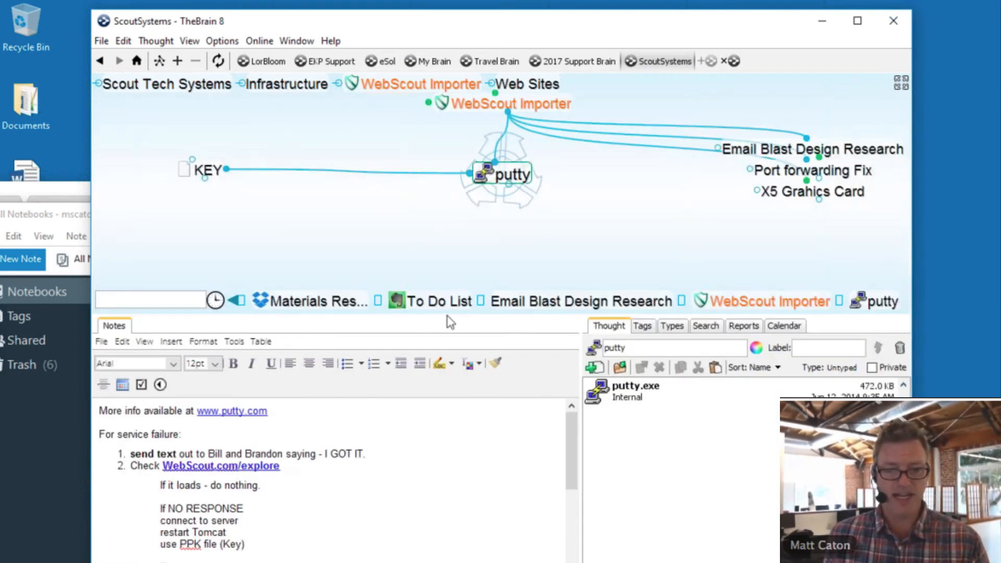
{"action": "left_click_drag", "start_coordinate": [582, 495], "coordinate": [707, 495]}
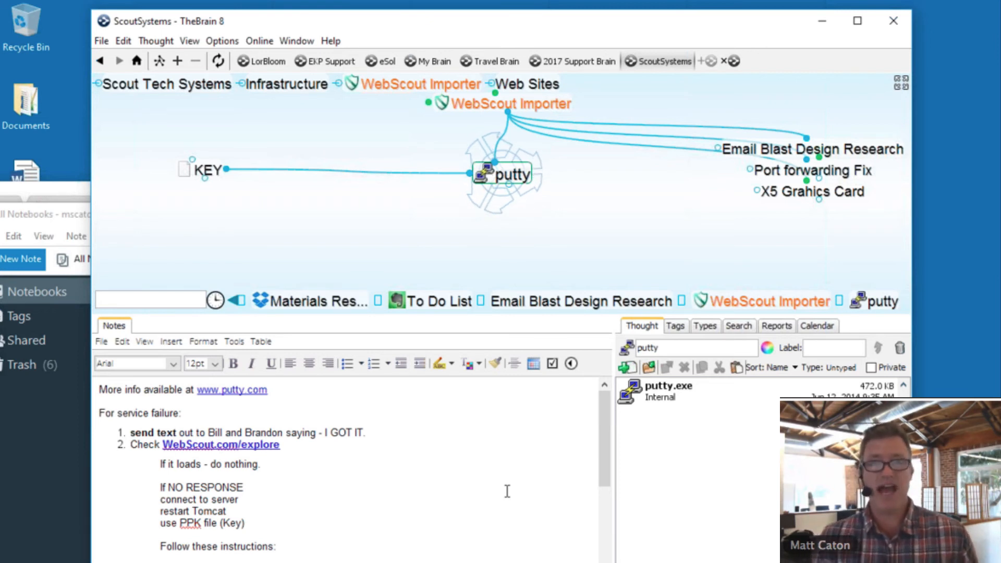
{"action": "scroll", "coordinate": [507, 491], "scroll_direction": "down", "scroll_amount": 3}
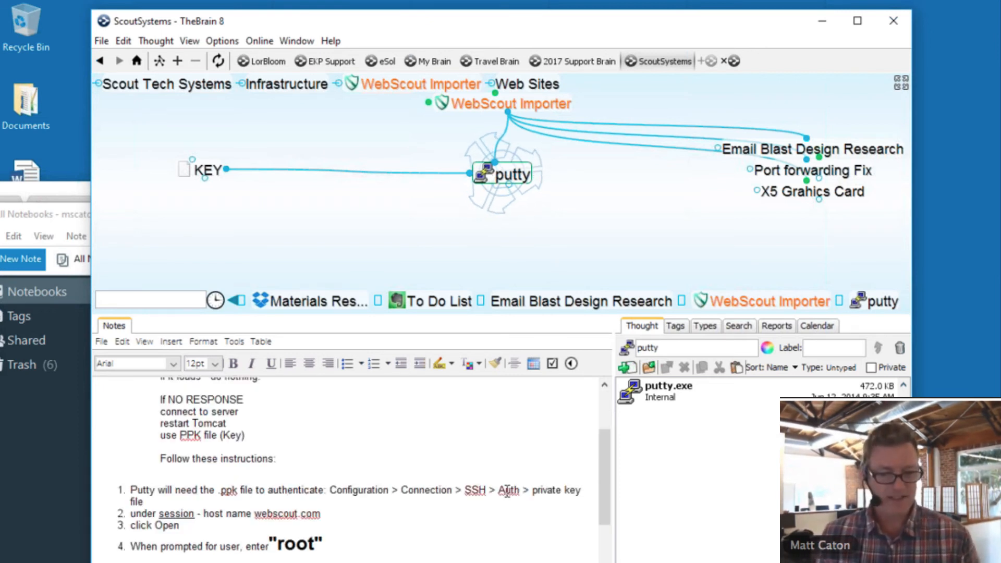
{"action": "scroll", "coordinate": [507, 491], "scroll_direction": "up", "scroll_amount": 3}
{"action": "scroll", "coordinate": [507, 491], "scroll_direction": "down", "scroll_amount": 5}
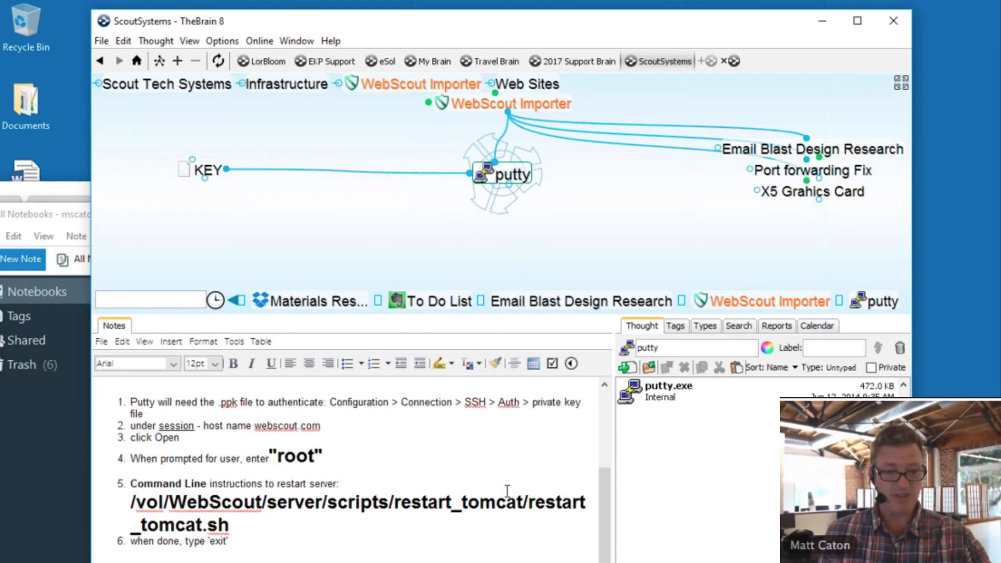
{"action": "left_click", "coordinate": [147, 501]}
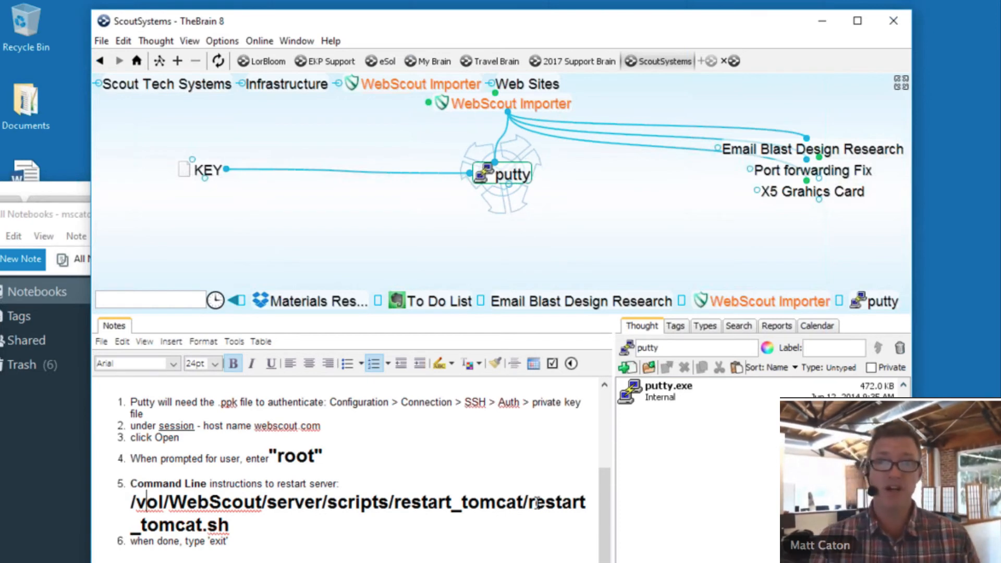
{"action": "left_click", "coordinate": [508, 103]}
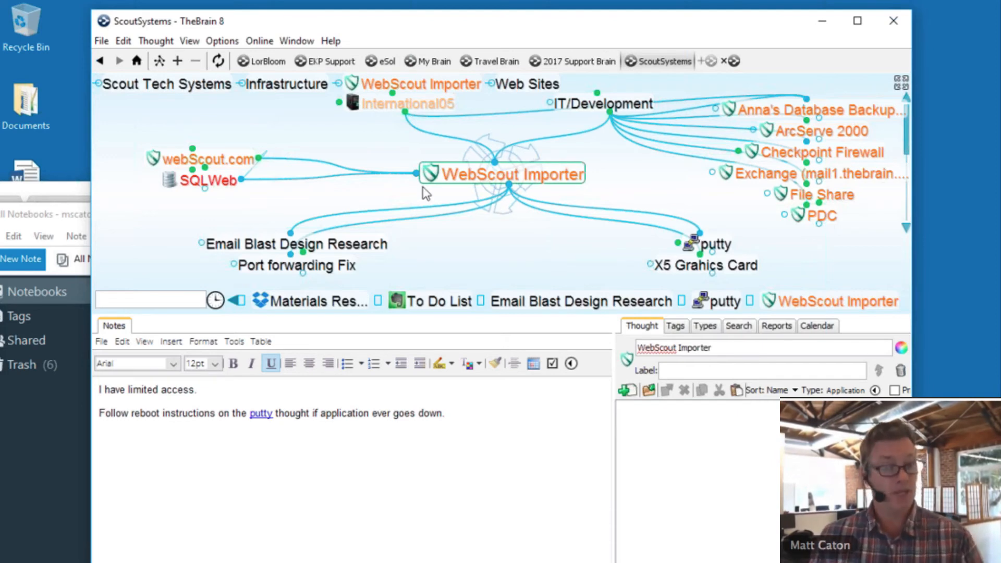
{"action": "left_click", "coordinate": [714, 244]}
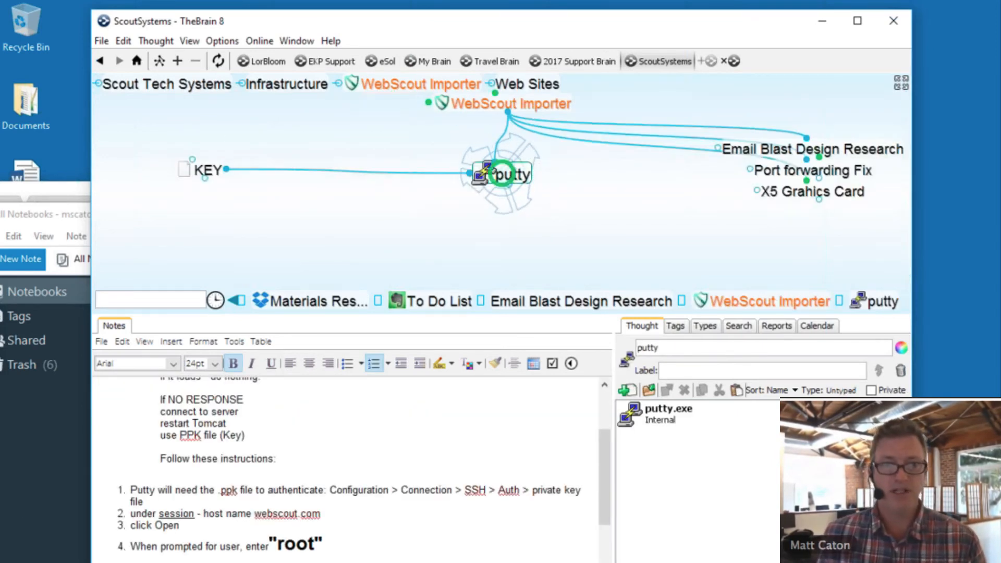
- Launch PuTTY from the putty.exe attachment and move its Configuration window to the upper left
{"action": "left_click", "coordinate": [484, 174]}
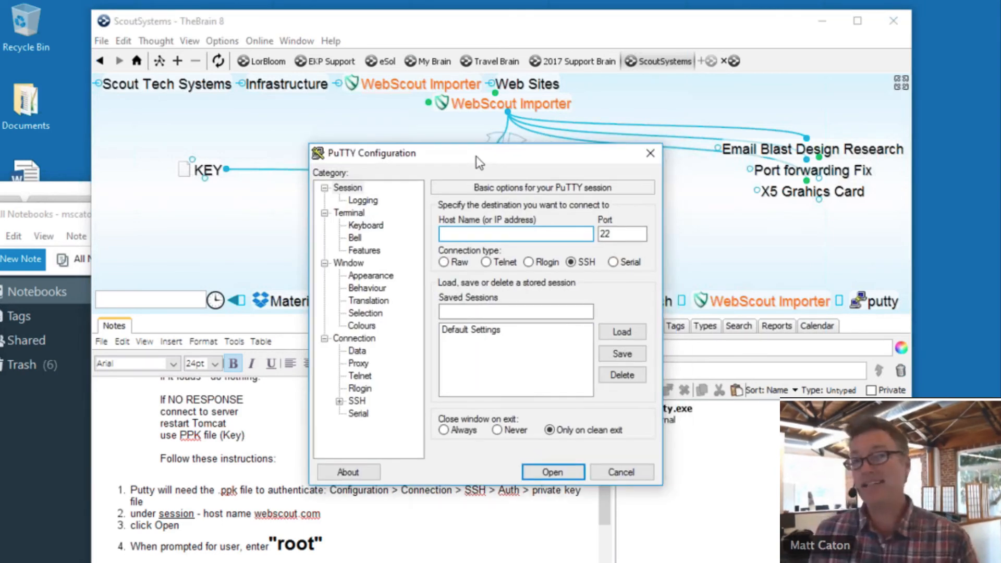
{"action": "left_click_drag", "start_coordinate": [477, 156], "coordinate": [201, 143]}
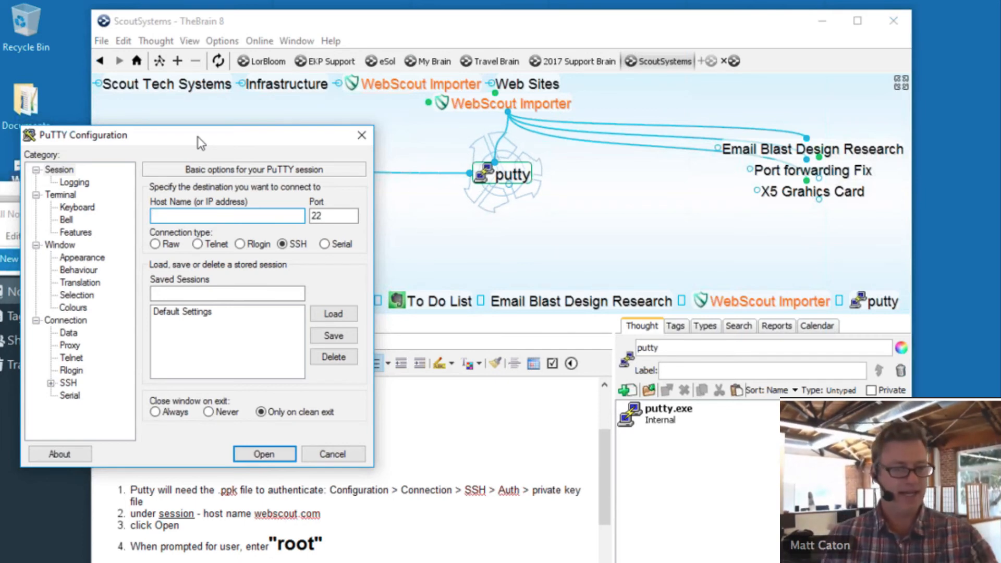
{"action": "left_click_drag", "start_coordinate": [168, 142], "coordinate": [132, 115]}
{"action": "left_click", "coordinate": [609, 484]}
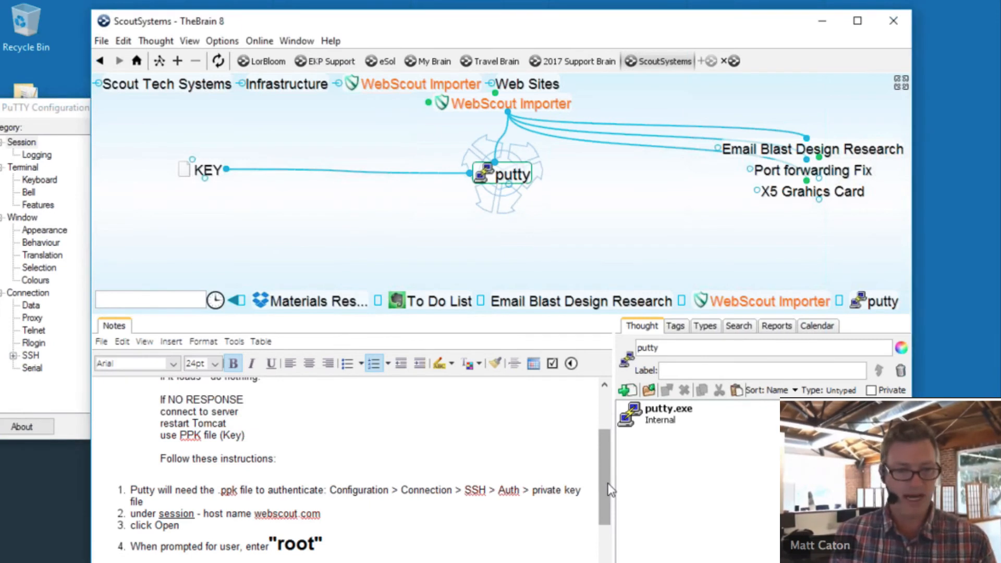
{"action": "left_click_drag", "start_coordinate": [610, 490], "coordinate": [600, 447]}
{"action": "left_click_drag", "start_coordinate": [154, 427], "coordinate": [222, 427]}
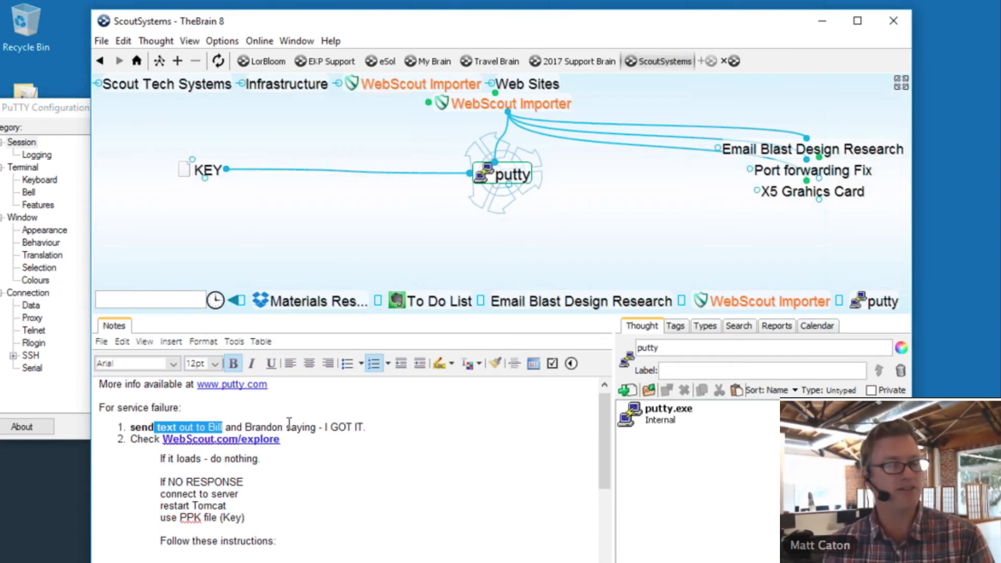
{"action": "left_click", "coordinate": [330, 427]}
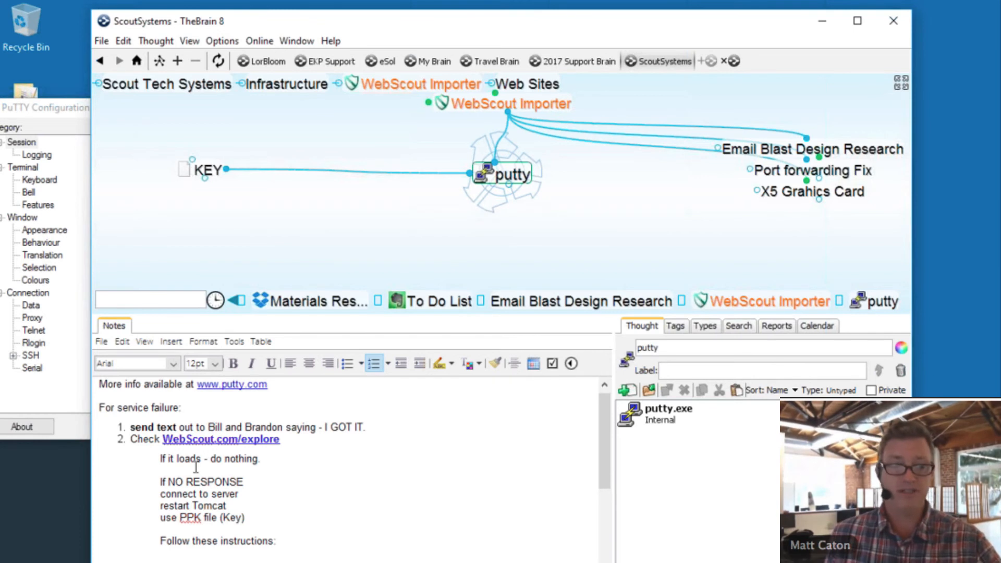
{"action": "left_click", "coordinate": [164, 480]}
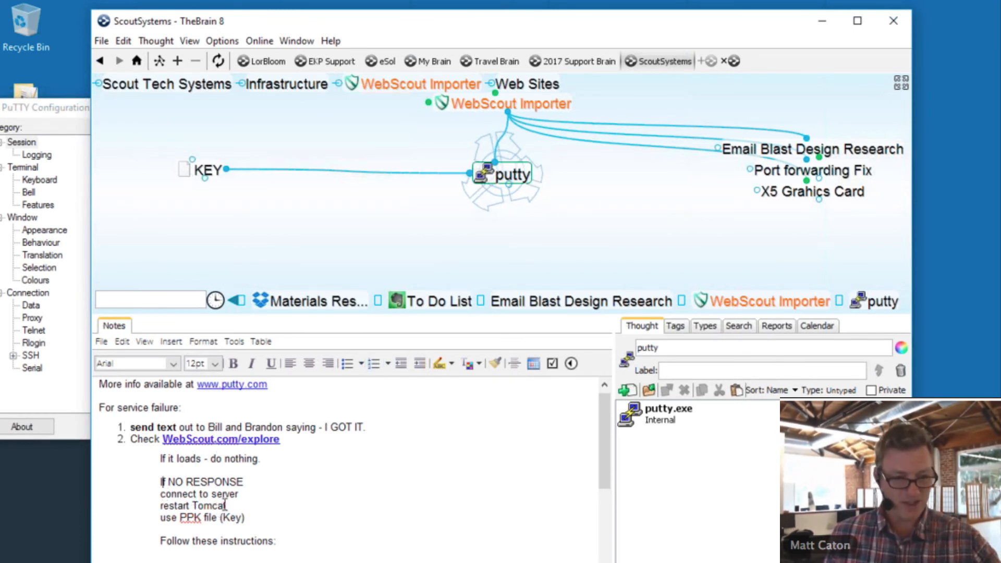
{"action": "scroll", "coordinate": [225, 505], "scroll_direction": "down", "scroll_amount": 3}
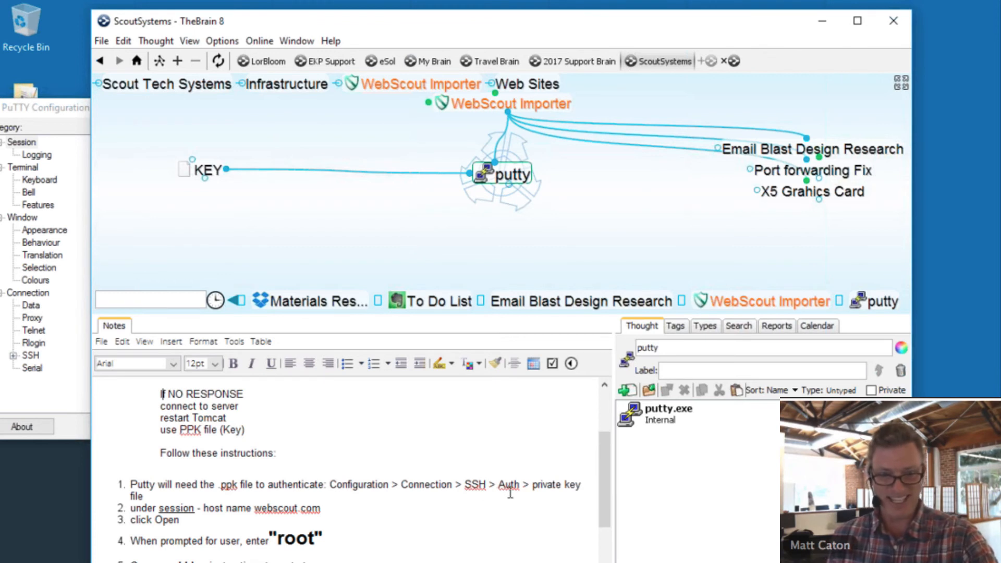
- Load brainkey.ppk as the private key under Connection > SSH > Auth, then return to Session
{"action": "left_click", "coordinate": [13, 355]}
{"action": "left_click", "coordinate": [46, 355]}
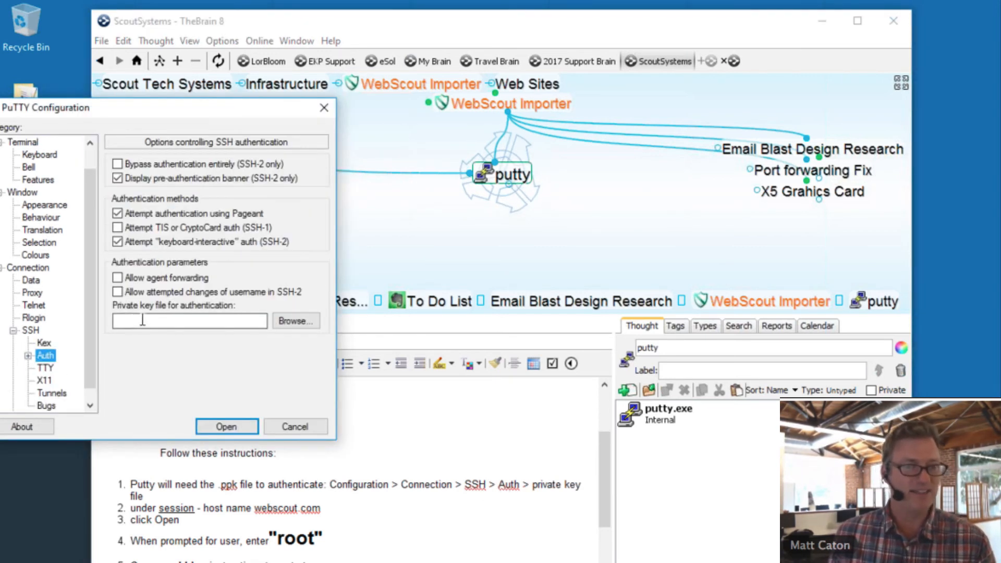
{"action": "left_click", "coordinate": [315, 320]}
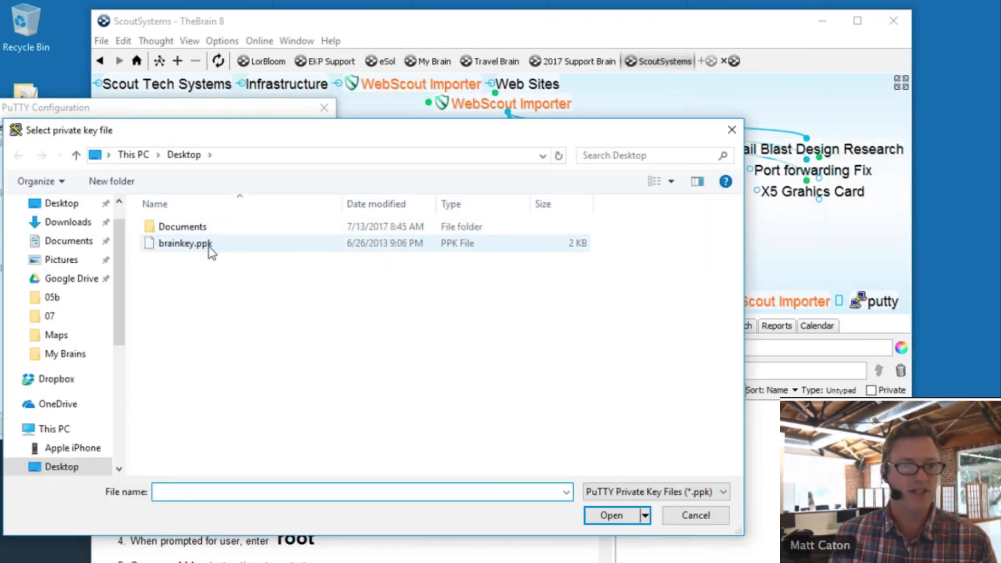
{"action": "left_click", "coordinate": [211, 245]}
{"action": "left_click", "coordinate": [624, 523]}
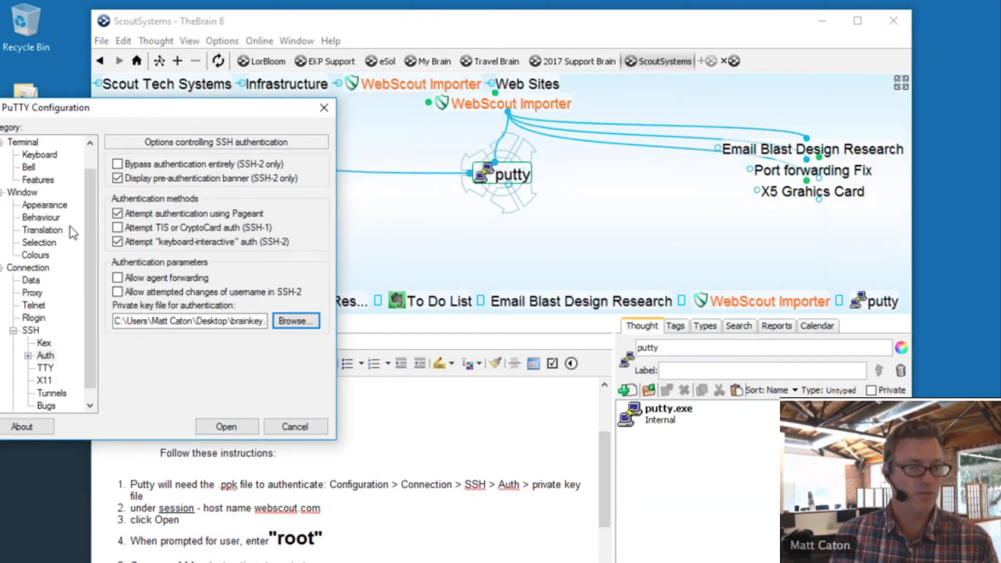
{"action": "left_click", "coordinate": [89, 146]}
{"action": "left_click_drag", "start_coordinate": [92, 170], "coordinate": [92, 160]}
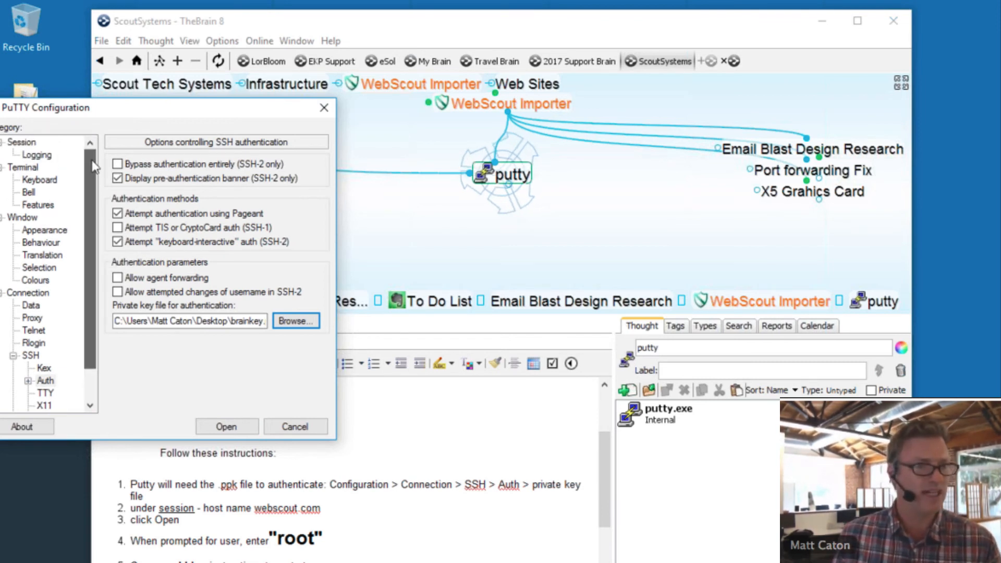
{"action": "left_click", "coordinate": [30, 145]}
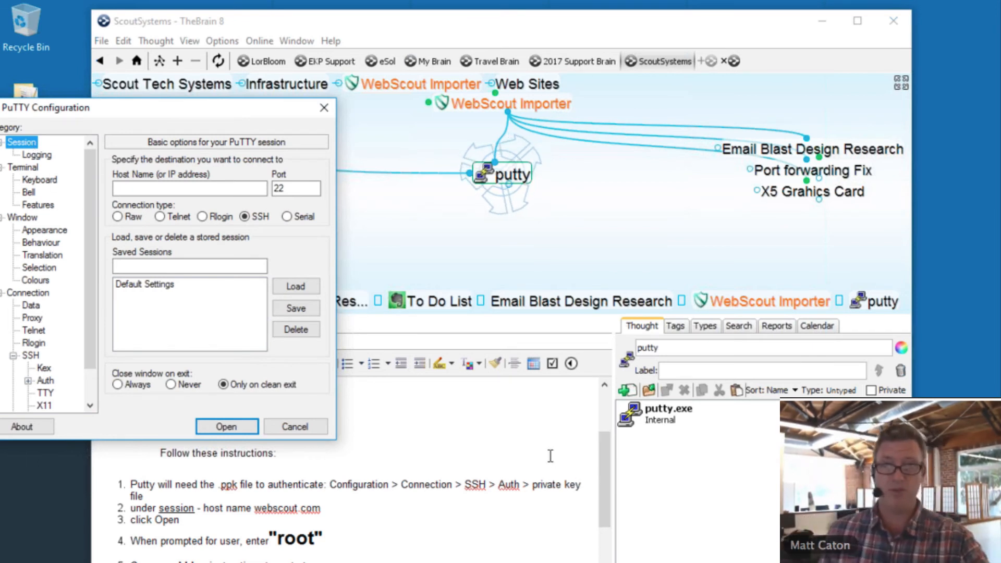
{"action": "left_click_drag", "start_coordinate": [611, 466], "coordinate": [602, 431]}
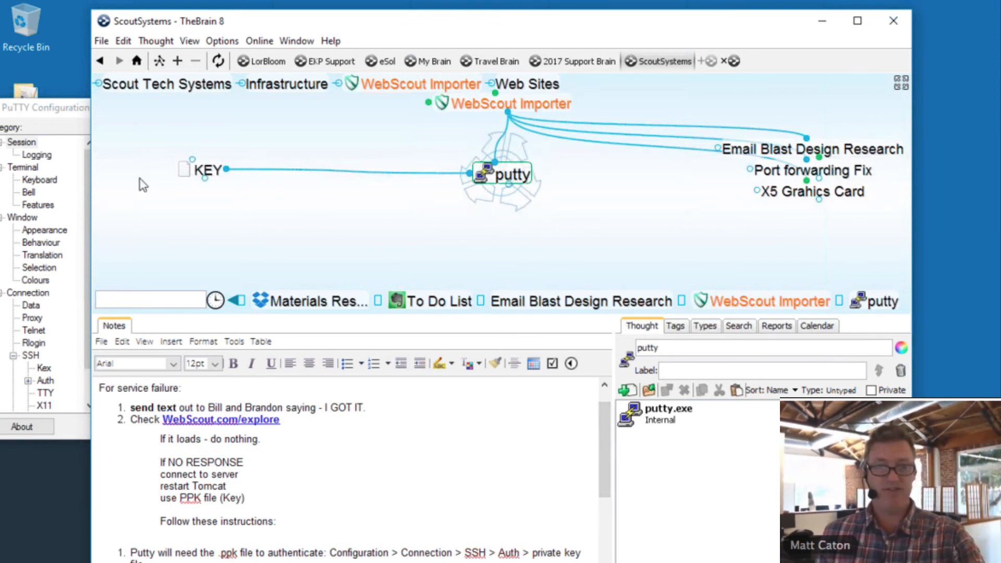
- Look at the KEY thought and its key file, then go back through putty to WebScout Importer
{"action": "left_click", "coordinate": [208, 172]}
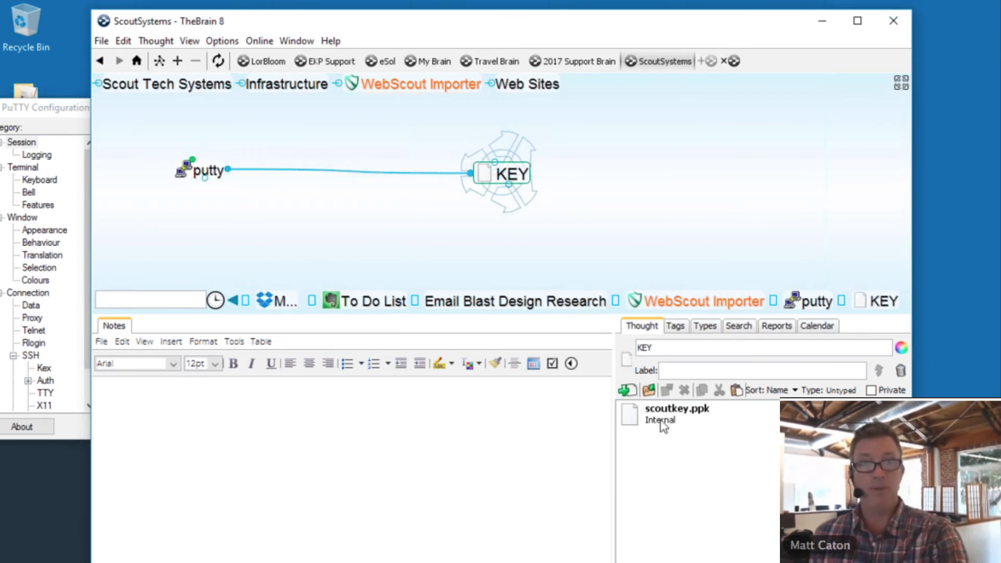
{"action": "left_click", "coordinate": [214, 171]}
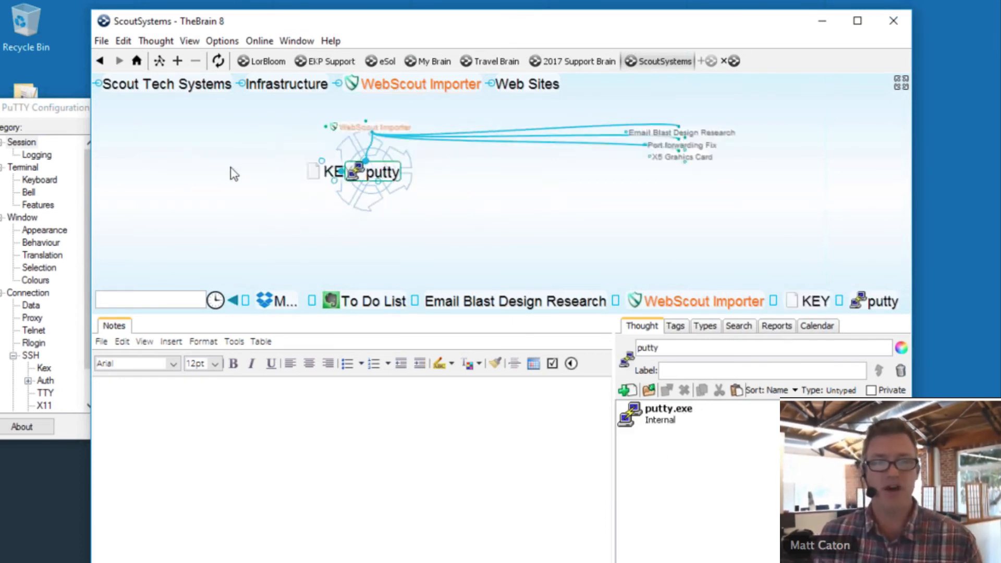
{"action": "left_click", "coordinate": [508, 104]}
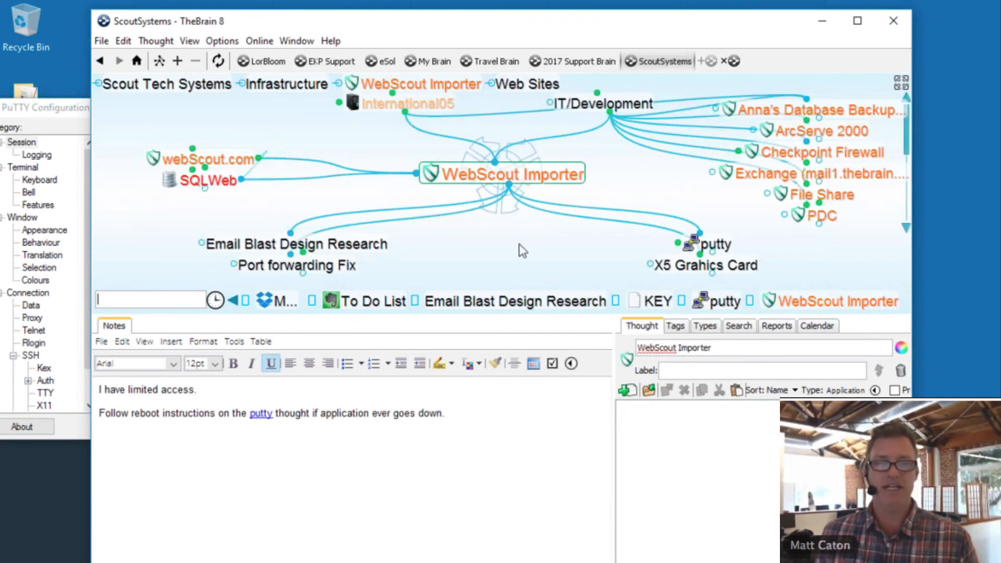
- Enlarge the map, visit File Share, then recentre on the pinned WebScout Importer
{"action": "left_click_drag", "start_coordinate": [521, 313], "coordinate": [540, 476]}
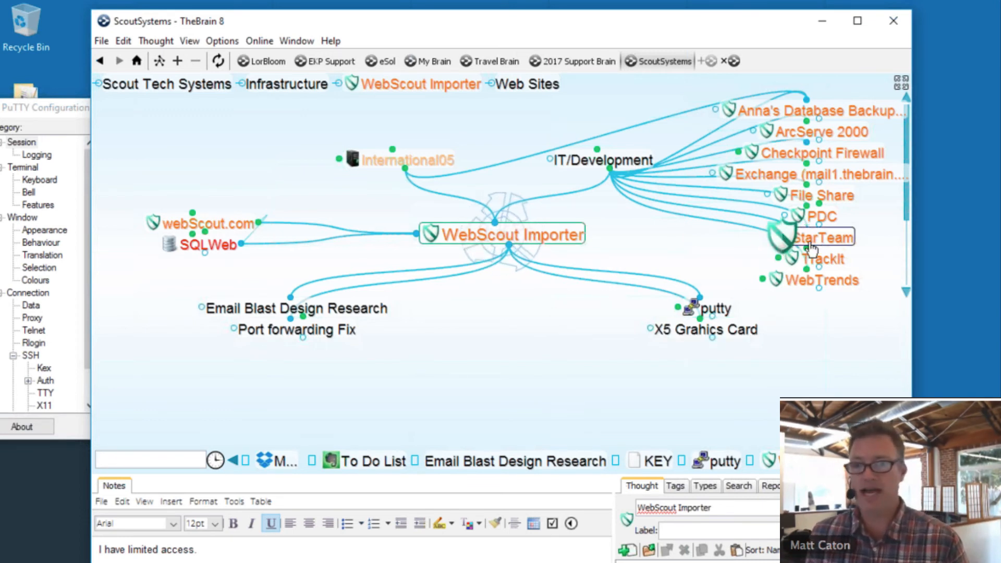
{"action": "left_click", "coordinate": [822, 195]}
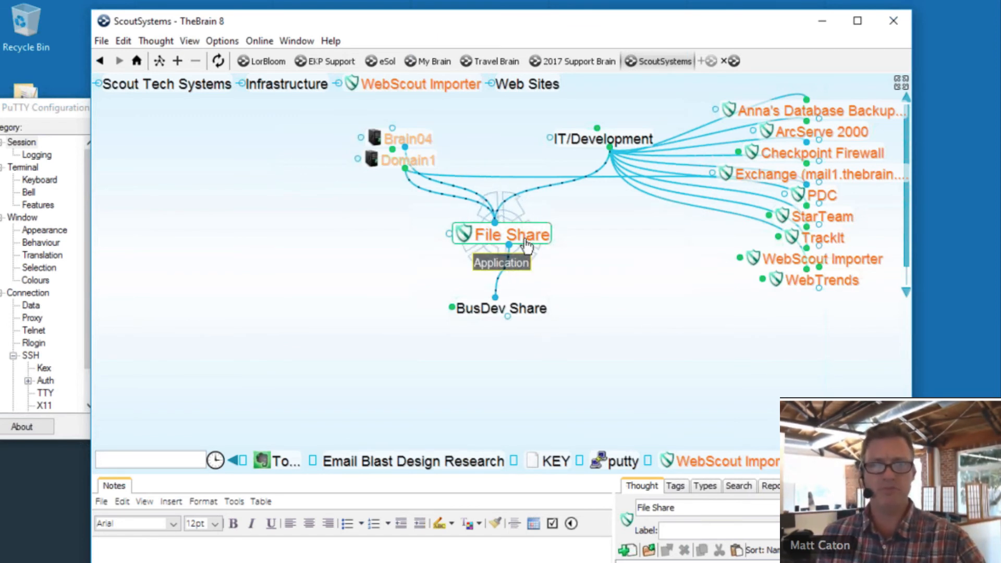
{"action": "left_click", "coordinate": [675, 462]}
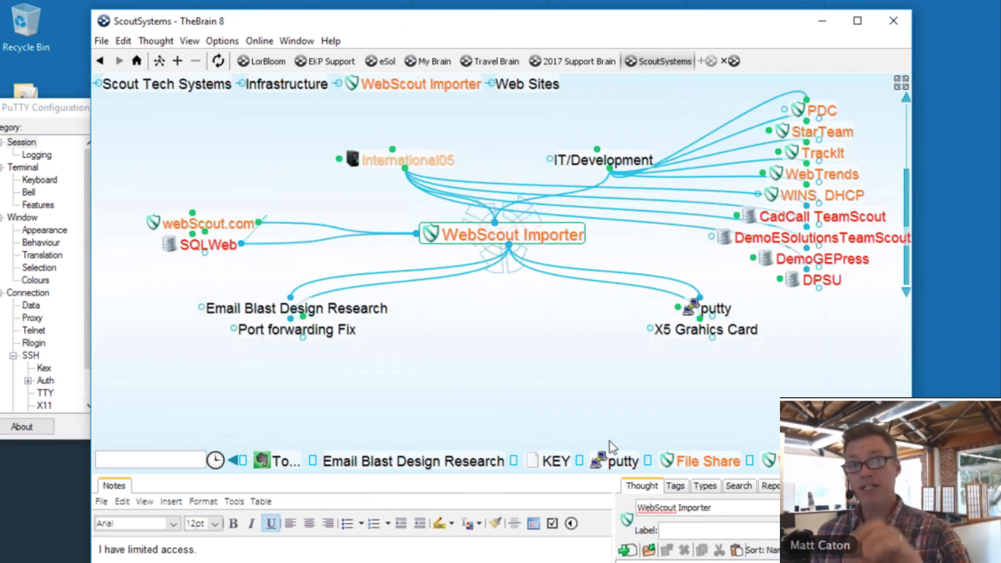
- Run Sync now to push ScoutSystems to TheBrain Cloud, then shift the window right
{"action": "left_click", "coordinate": [219, 61]}
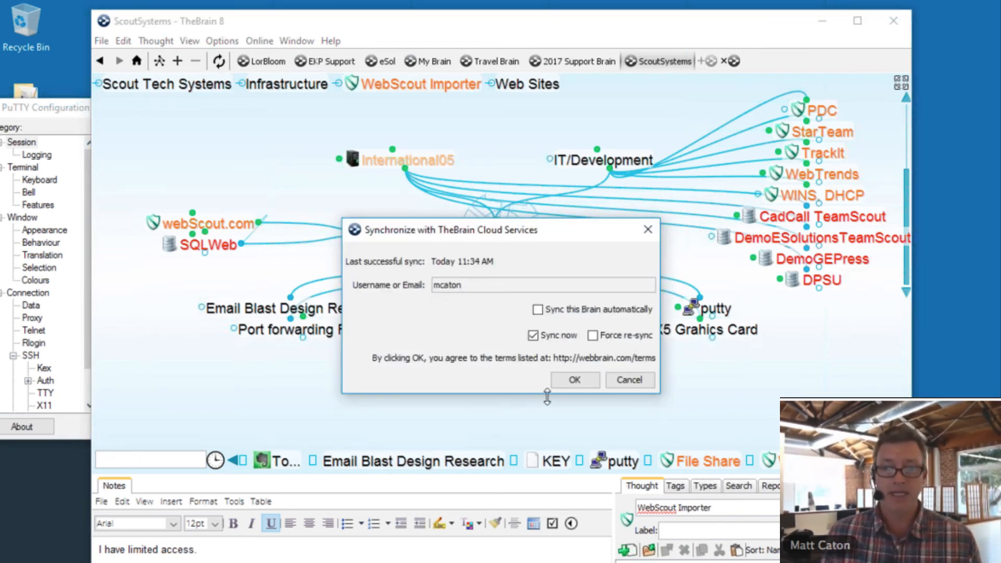
{"action": "left_click", "coordinate": [581, 380]}
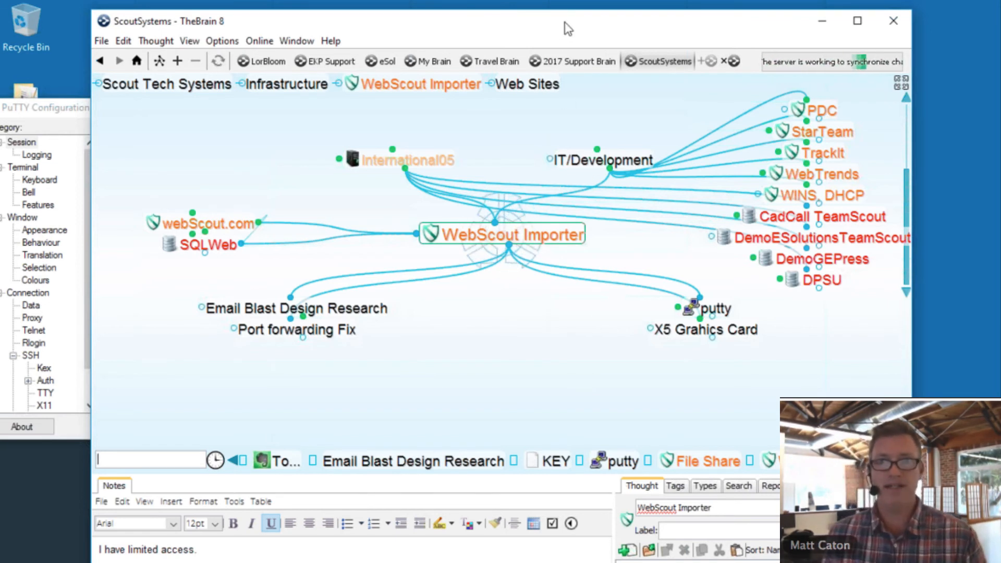
{"action": "left_click_drag", "start_coordinate": [567, 29], "coordinate": [657, 26]}
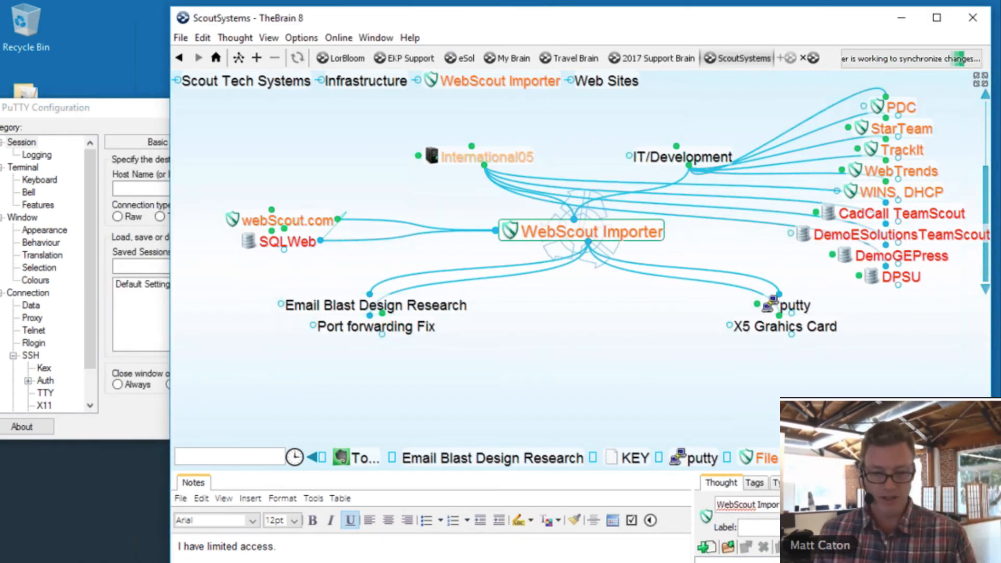
- Bring up the browser and reload the ScoutSystems web brain page to show synced changes
{"action": "mouse_move", "coordinate": [558, 562]}
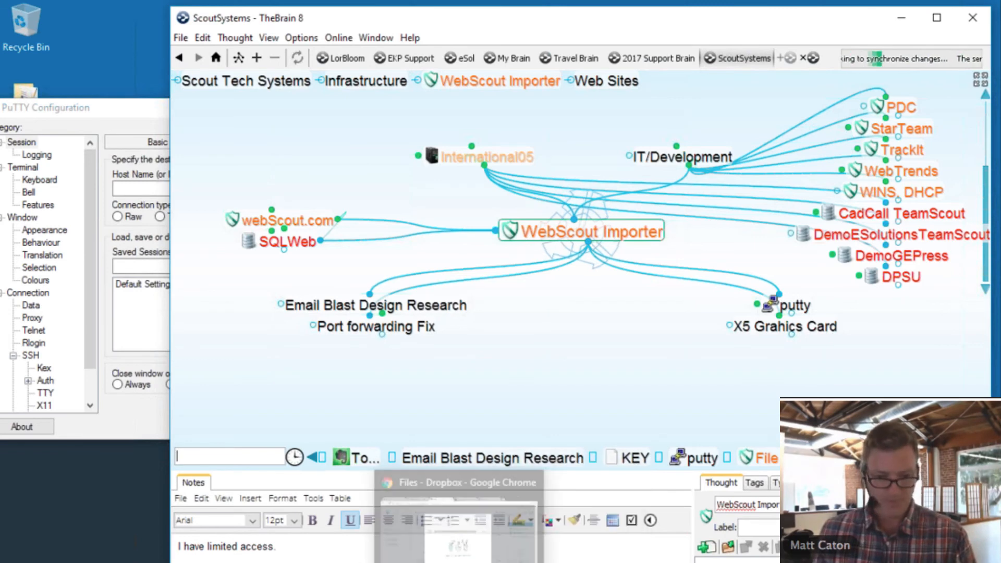
{"action": "left_click", "coordinate": [457, 562]}
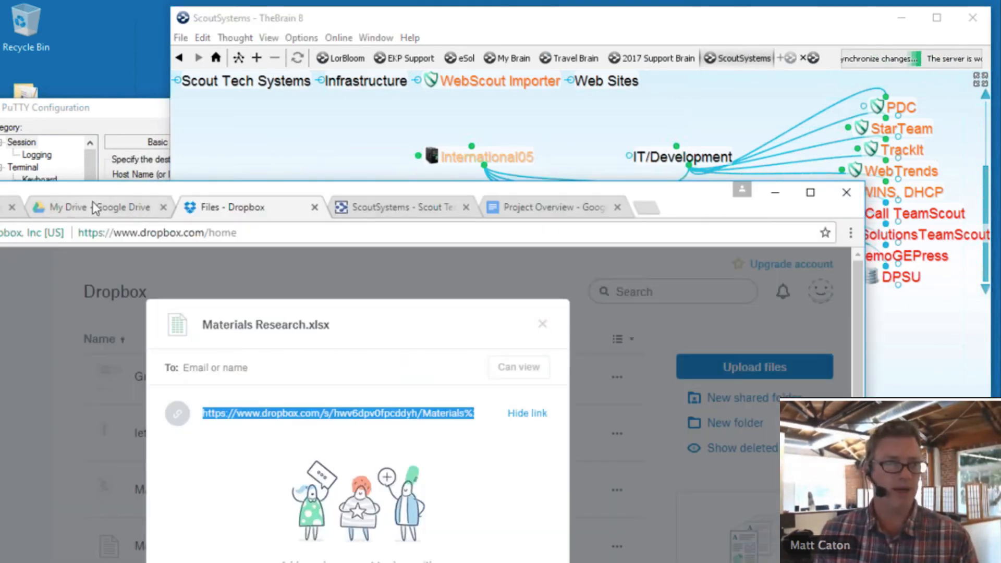
{"action": "left_click_drag", "start_coordinate": [312, 200], "coordinate": [490, 80]}
{"action": "left_click", "coordinate": [554, 181]}
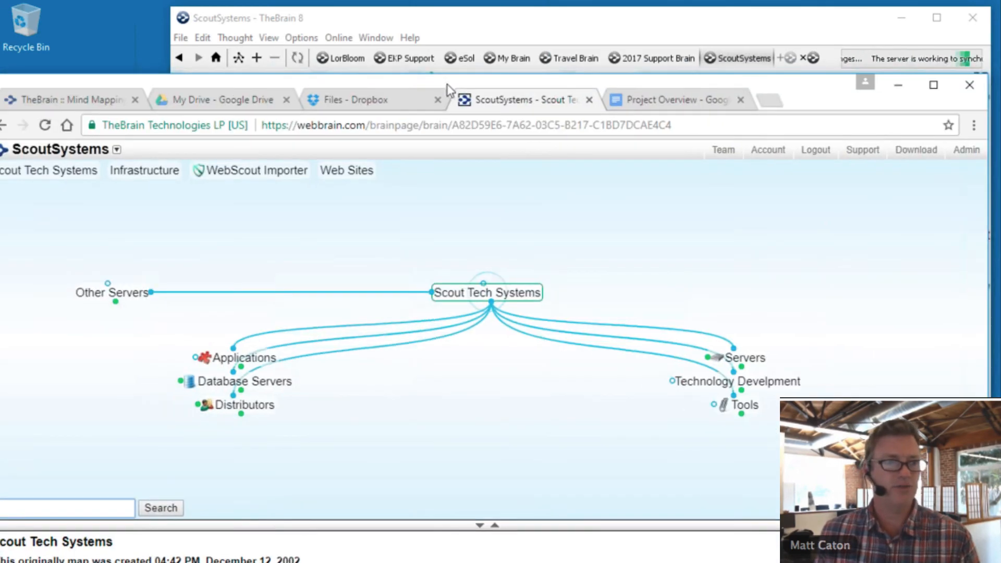
{"action": "left_click", "coordinate": [45, 125]}
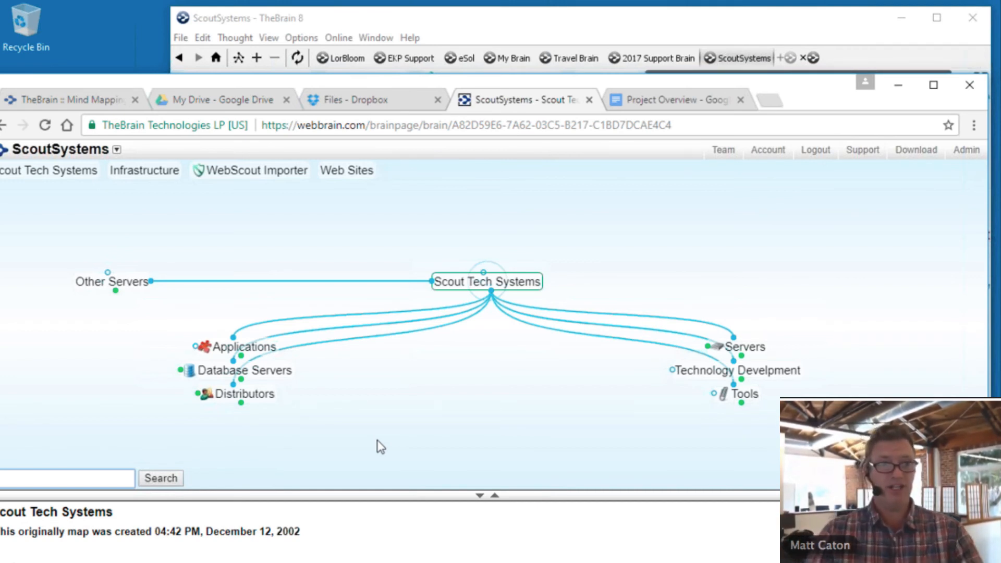
{"action": "mouse_move", "coordinate": [490, 83]}
{"action": "left_mouse_down"}
{"action": "mouse_move", "coordinate": [516, 79]}
{"action": "mouse_move", "coordinate": [488, 79]}
{"action": "left_mouse_up"}
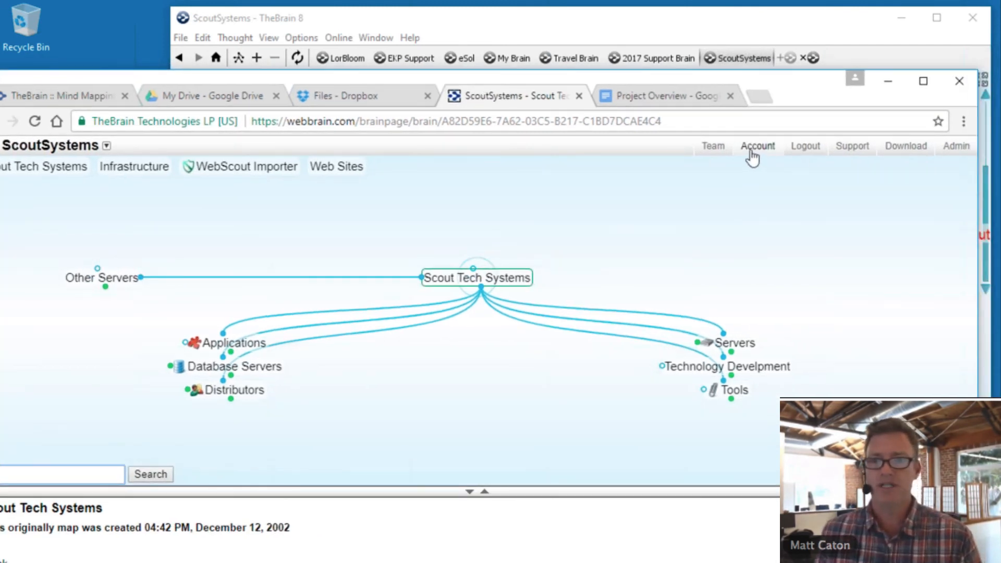
- Log out, sign back in with the saved credentials, and open the Account page
{"action": "left_click", "coordinate": [813, 148]}
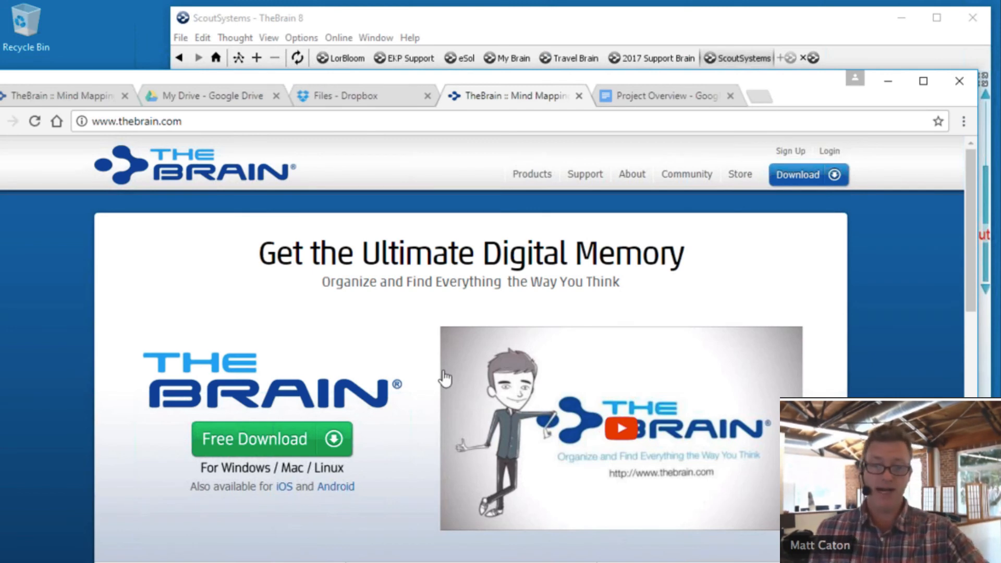
{"action": "scroll", "coordinate": [444, 376], "scroll_direction": "down", "scroll_amount": 10}
{"action": "scroll", "coordinate": [445, 376], "scroll_direction": "up", "scroll_amount": 10}
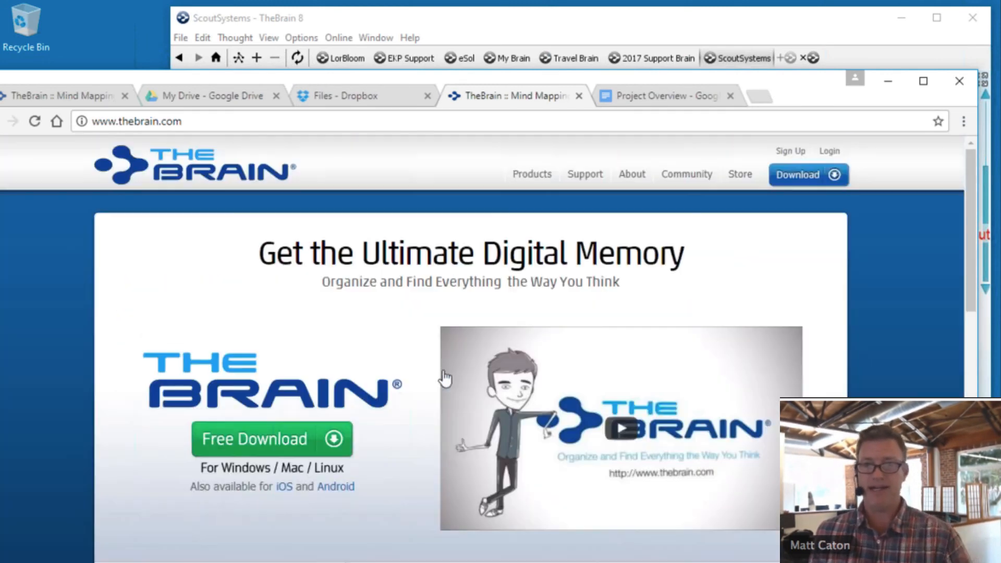
{"action": "left_click", "coordinate": [837, 155]}
{"action": "left_click", "coordinate": [458, 236]}
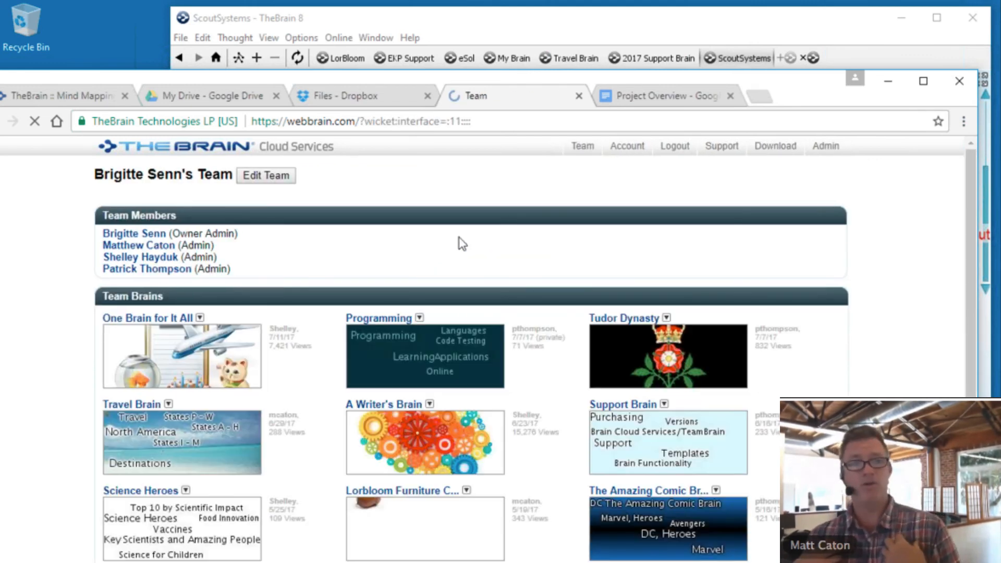
{"action": "left_click", "coordinate": [628, 149]}
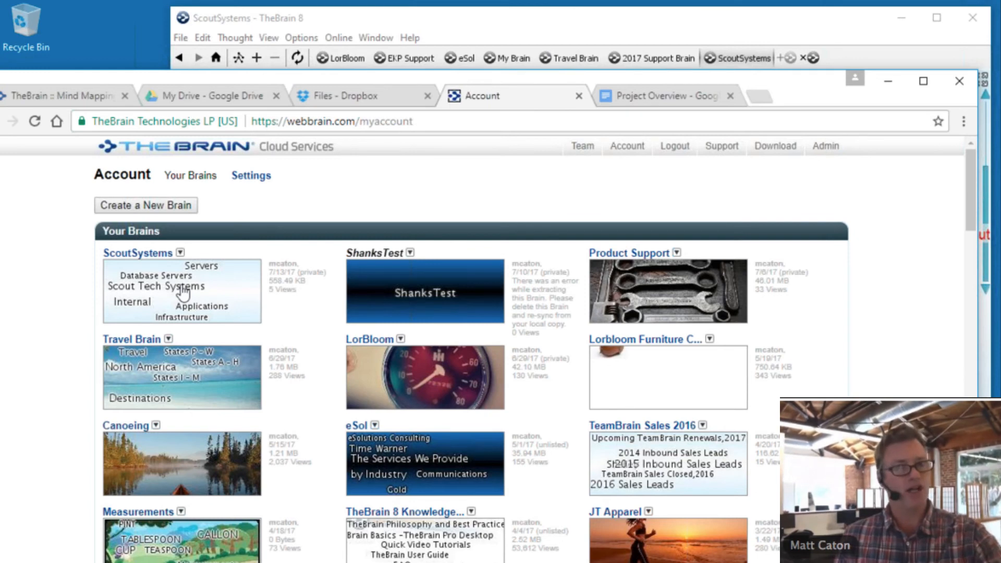
- Open ScoutSystems' Settings and switch visibility to Public, then back to Unlisted
{"action": "left_click", "coordinate": [180, 253]}
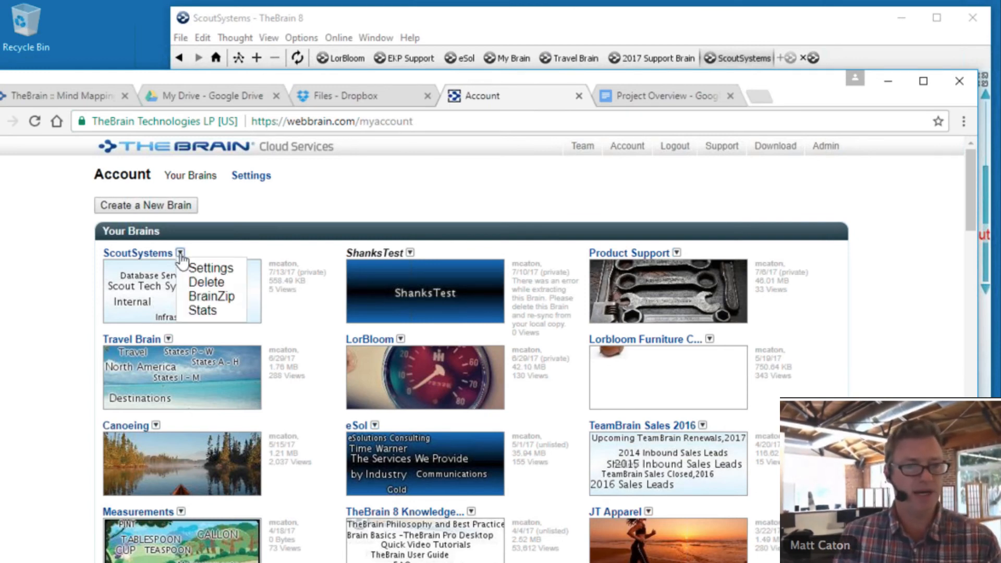
{"action": "left_click", "coordinate": [206, 270]}
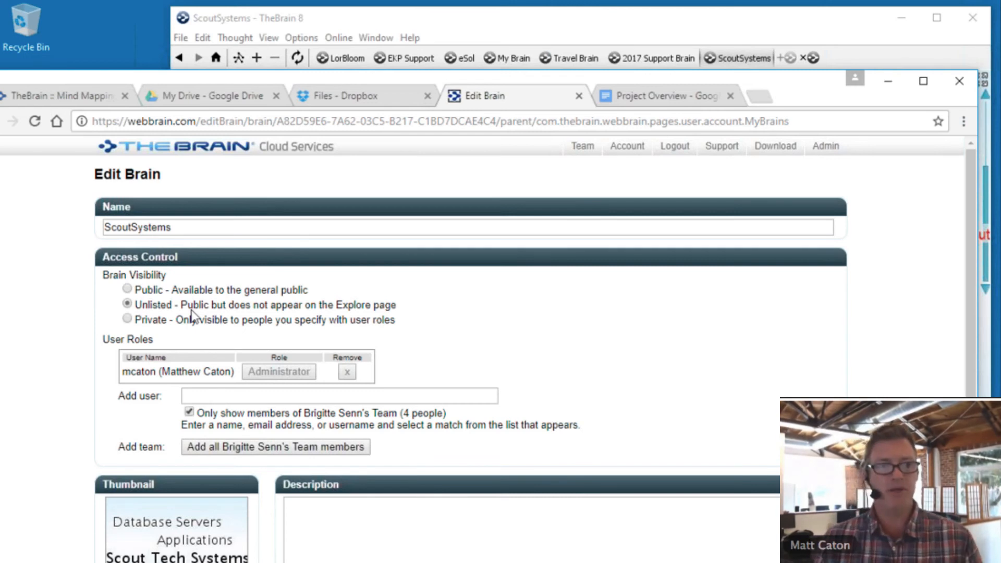
{"action": "left_click", "coordinate": [128, 291]}
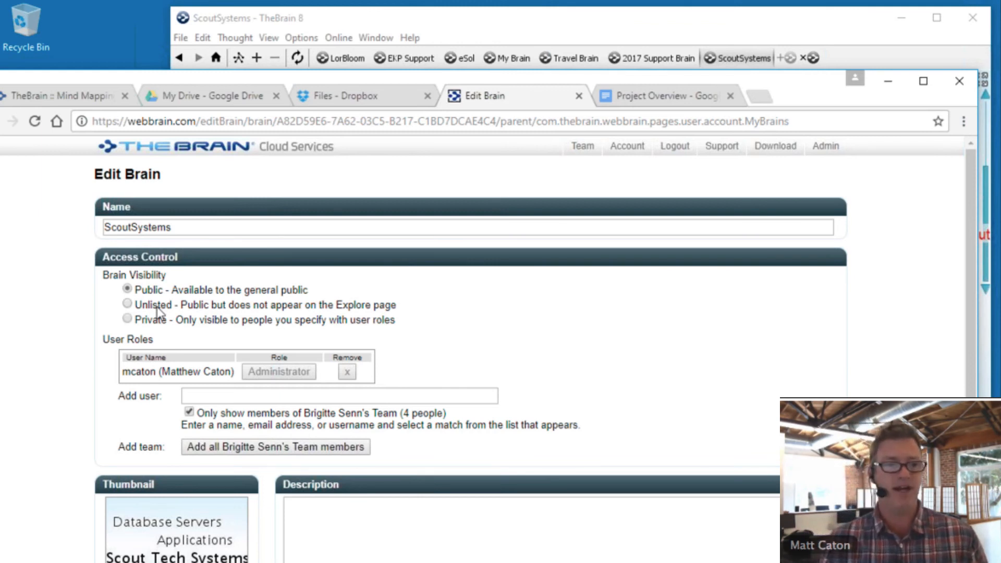
{"action": "left_click", "coordinate": [128, 305]}
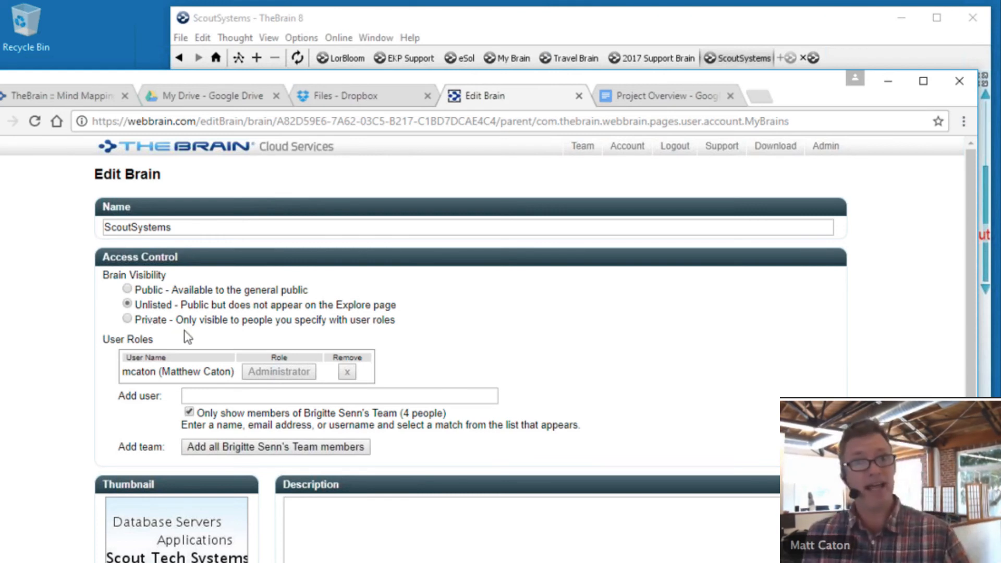
- Add the teammate by e-mail address to ScoutSystems with the Editor role
{"action": "left_click", "coordinate": [188, 412]}
{"action": "left_click", "coordinate": [190, 398]}
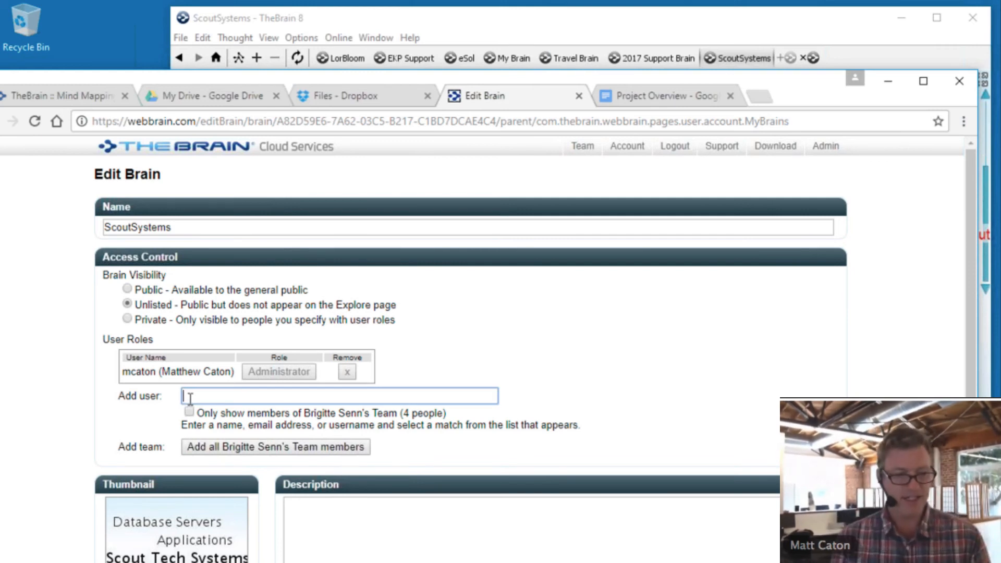
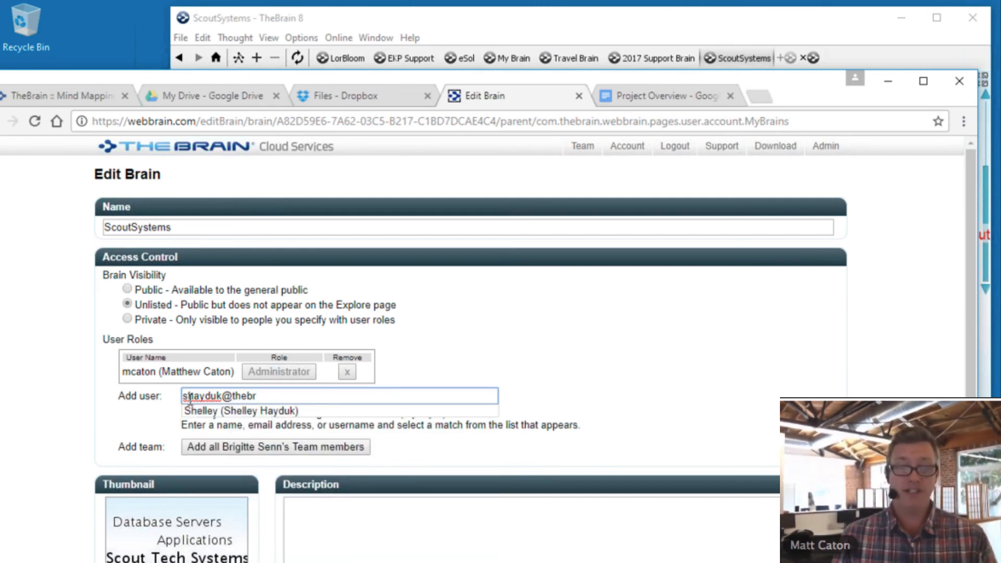
{"action": "left_click", "coordinate": [192, 411]}
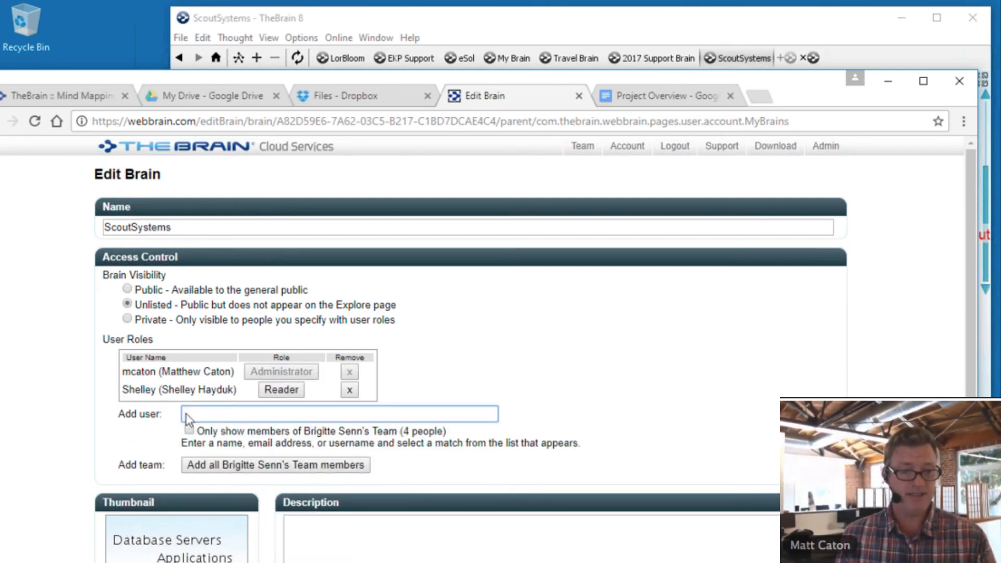
{"action": "left_click", "coordinate": [281, 390]}
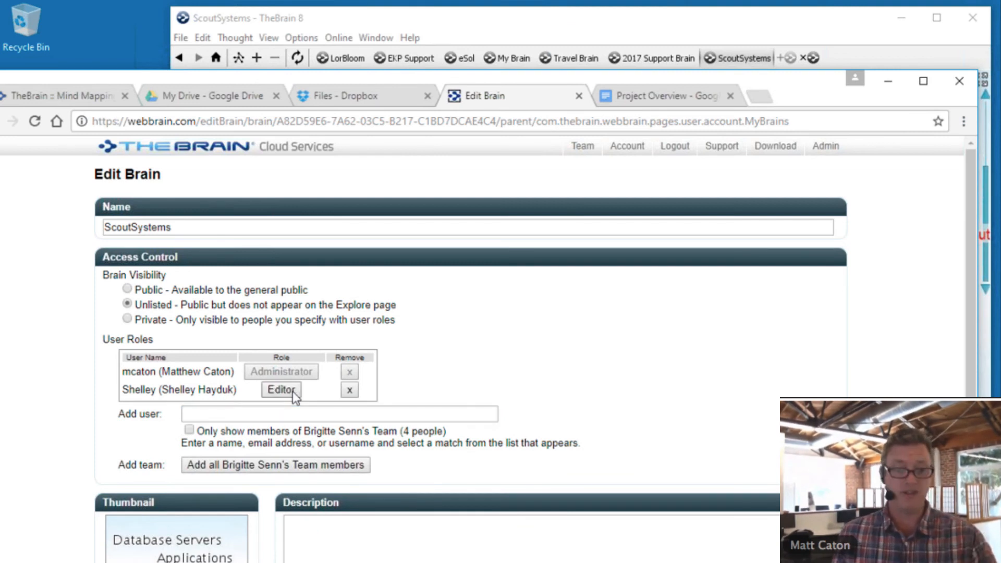
{"action": "scroll", "coordinate": [292, 396], "scroll_direction": "down", "scroll_amount": 4}
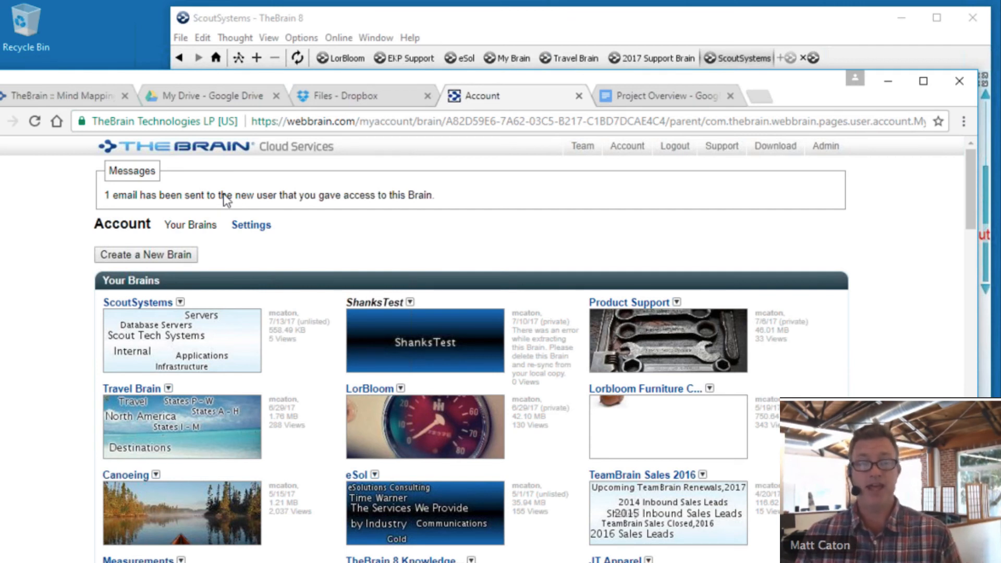
- View the ScoutSystems map in WebBrain, cancel a trial child of Scout Tech Systems, then return to TheBrain 8
{"action": "left_click", "coordinate": [219, 339]}
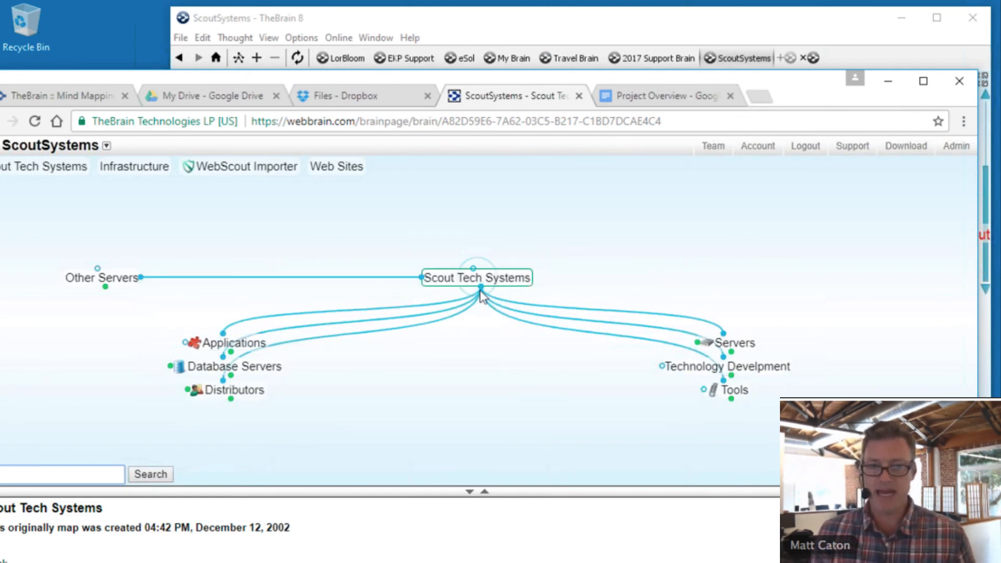
{"action": "left_click_drag", "start_coordinate": [480, 290], "coordinate": [505, 369]}
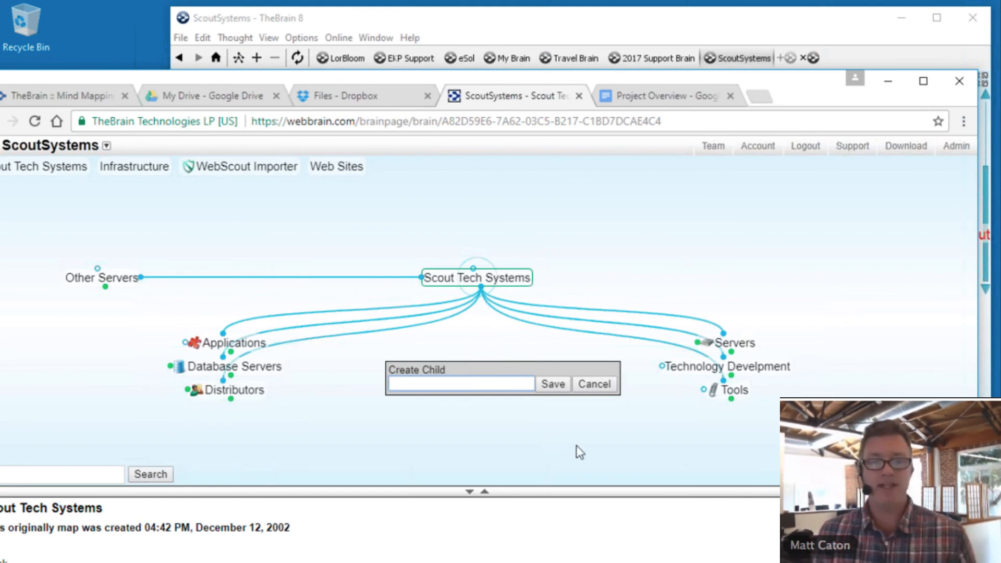
{"action": "left_click", "coordinate": [598, 386]}
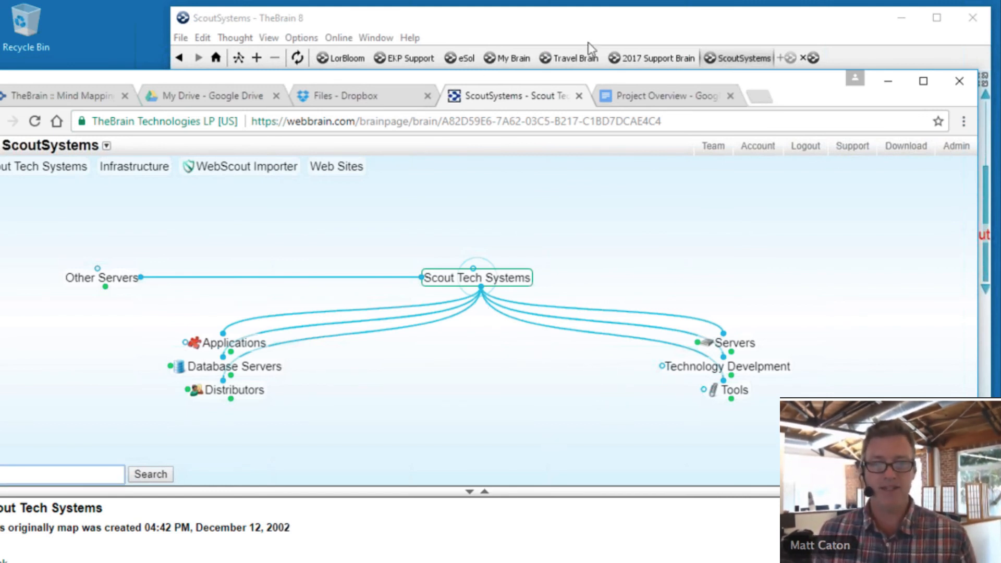
{"action": "left_click", "coordinate": [589, 14]}
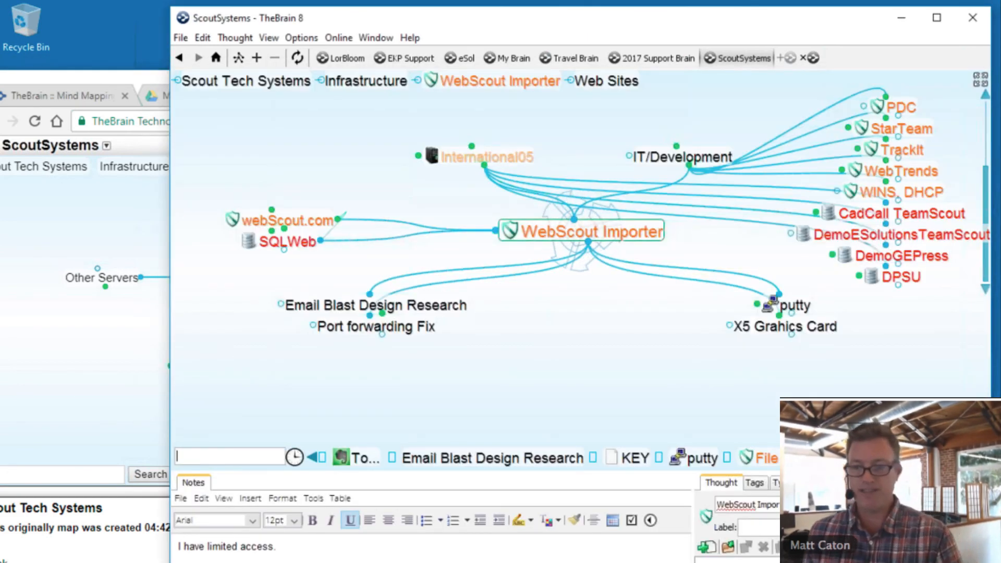
- Show the Reports panel, reposition the window, and enlarge the notes and reports panes to browse the list
{"action": "left_click", "coordinate": [816, 483]}
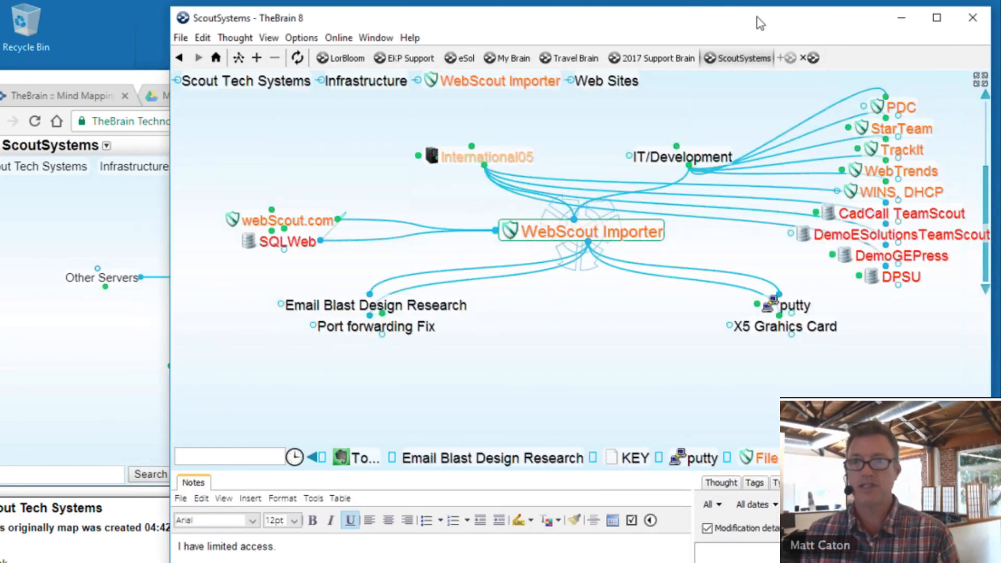
{"action": "left_click_drag", "start_coordinate": [755, 17], "coordinate": [743, 17]}
{"action": "left_click_drag", "start_coordinate": [651, 7], "coordinate": [542, 1]}
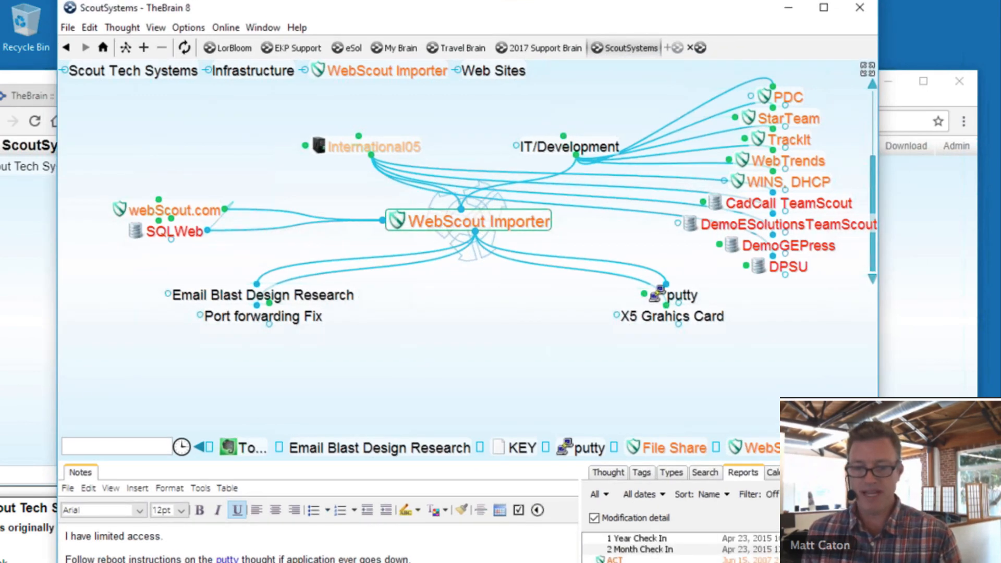
{"action": "left_click_drag", "start_coordinate": [549, 461], "coordinate": [547, 412]}
{"action": "left_click_drag", "start_coordinate": [578, 503], "coordinate": [496, 507]}
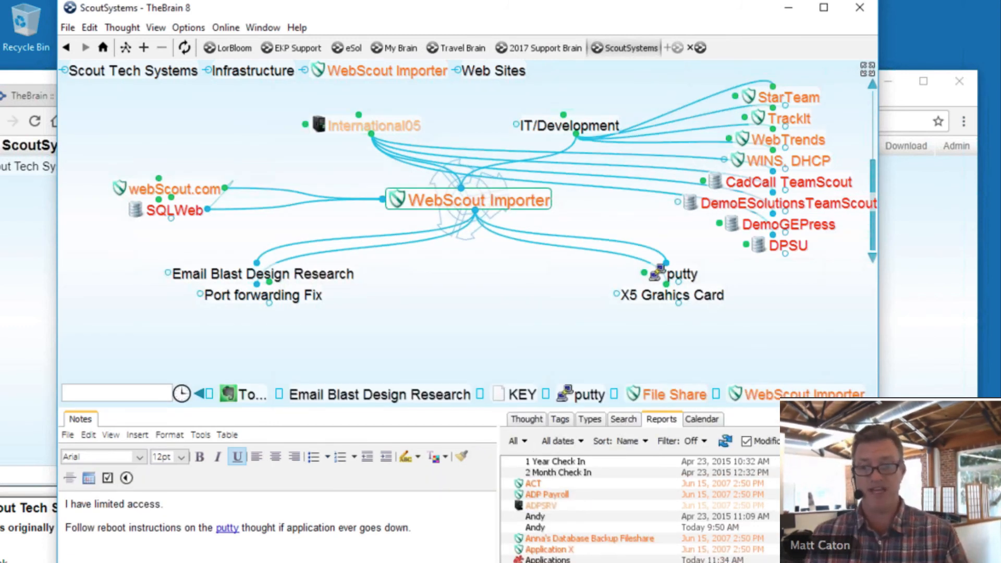
{"action": "scroll", "coordinate": [724, 516], "scroll_direction": "down", "scroll_amount": 3}
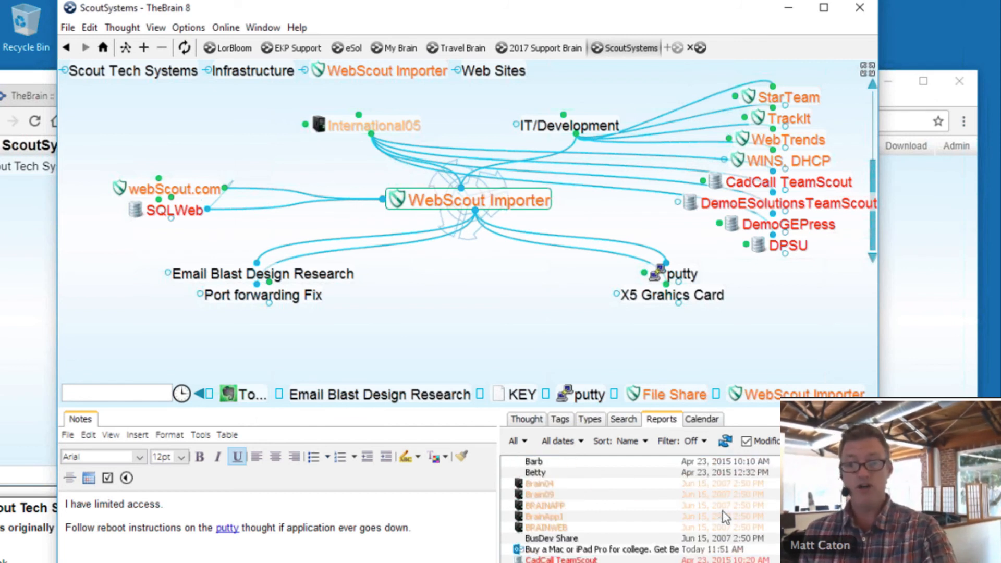
{"action": "scroll", "coordinate": [721, 510], "scroll_direction": "down", "scroll_amount": 1}
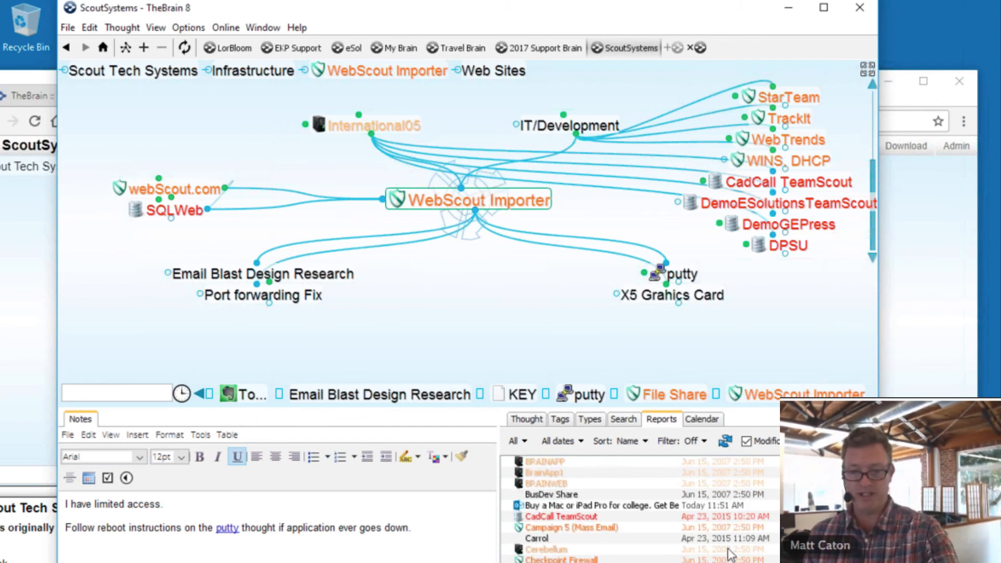
{"action": "scroll", "coordinate": [728, 548], "scroll_direction": "down", "scroll_amount": 1}
{"action": "scroll", "coordinate": [728, 548], "scroll_direction": "down", "scroll_amount": 1}
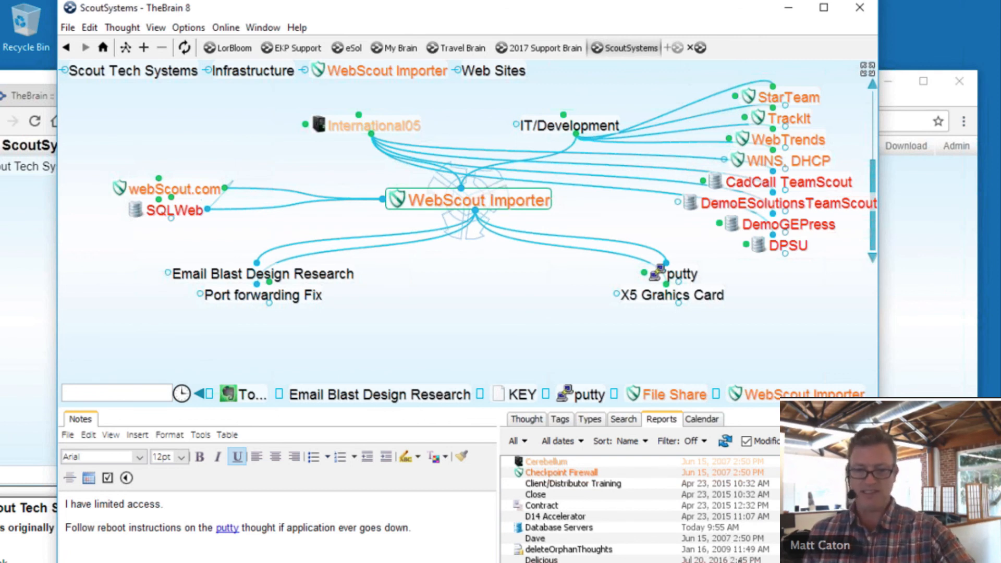
{"action": "scroll", "coordinate": [735, 557], "scroll_direction": "down", "scroll_amount": 10}
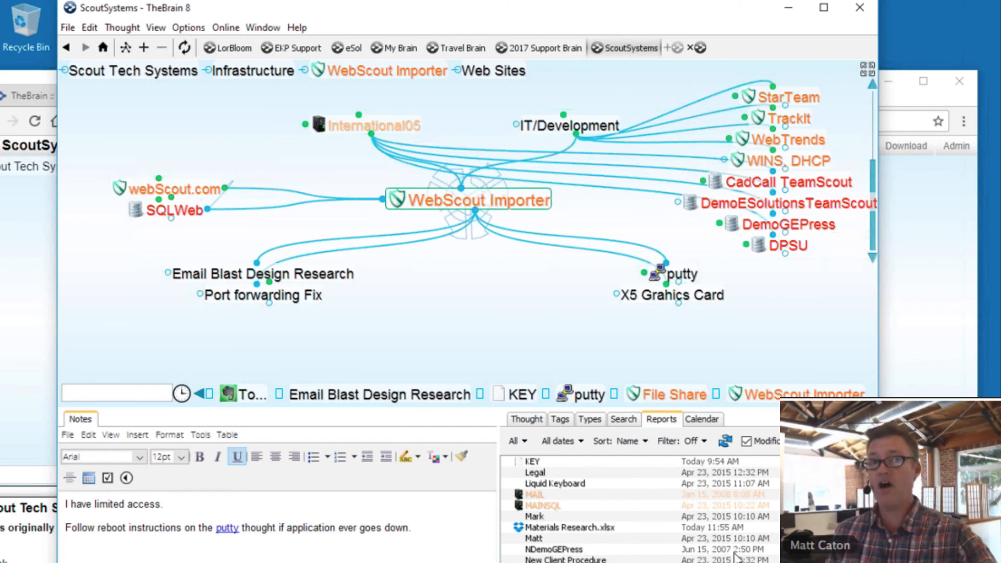
{"action": "scroll", "coordinate": [735, 557], "scroll_direction": "up", "scroll_amount": 10}
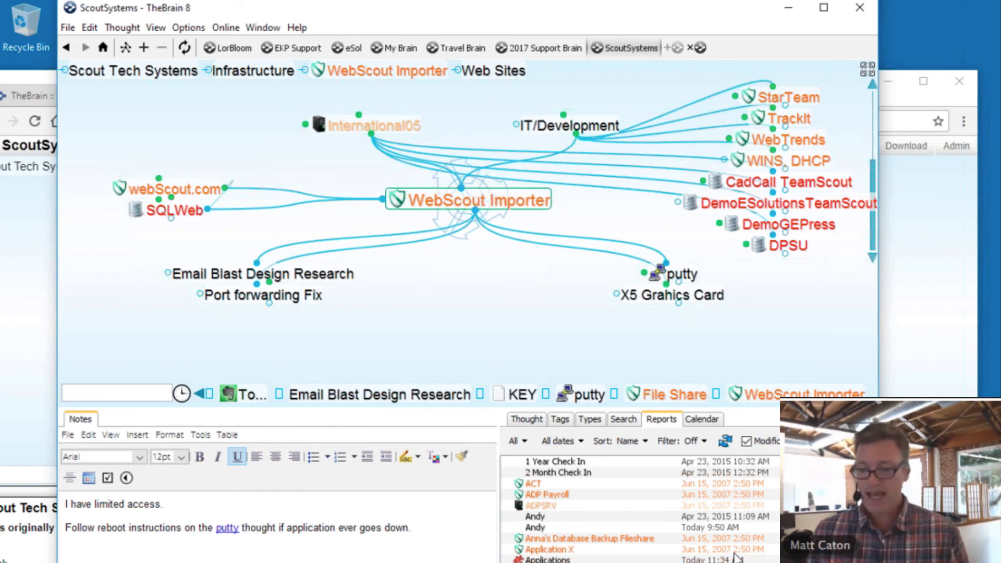
- Widen the reports panel further, then switch windows until TheBrain 9's Direct Download Links shows
{"action": "mouse_move", "coordinate": [738, 562]}
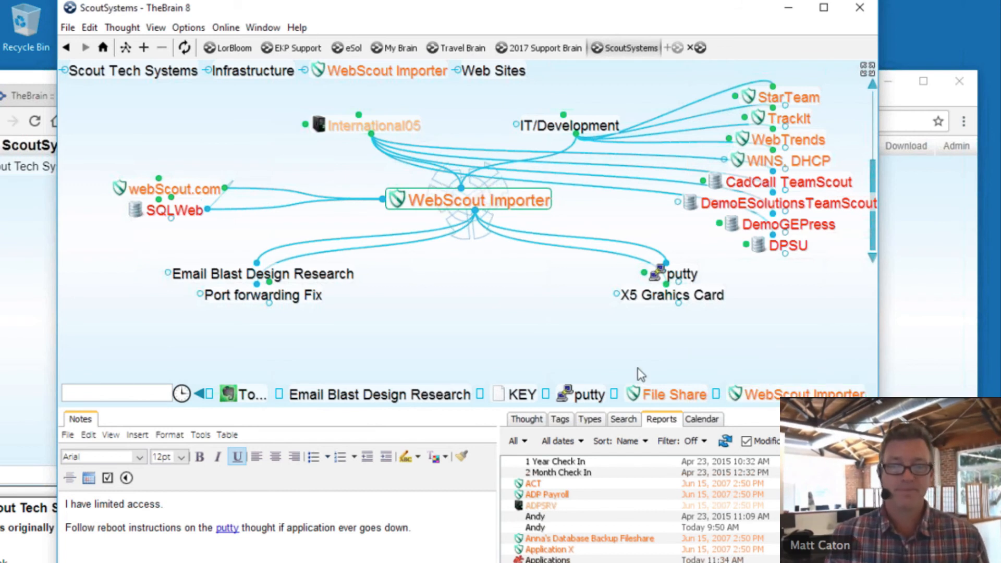
{"action": "left_click_drag", "start_coordinate": [499, 508], "coordinate": [405, 507]}
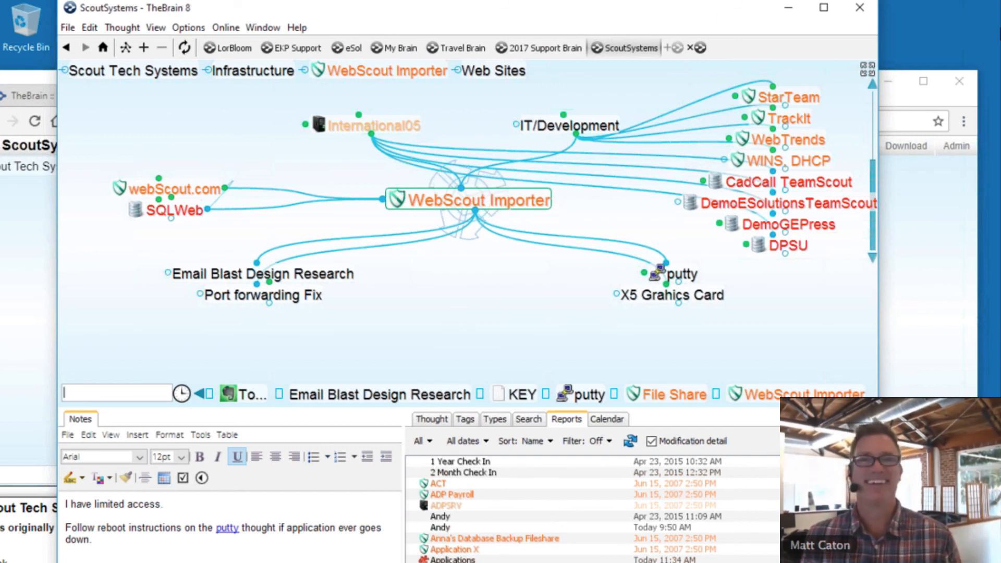
{"action": "left_click", "coordinate": [984, 25]}
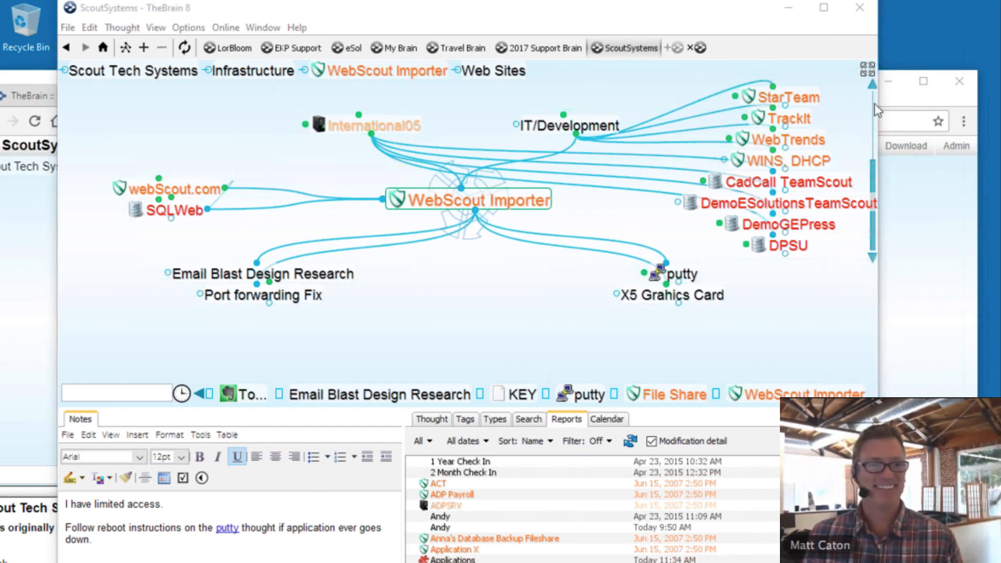
{"action": "left_click", "coordinate": [528, 345]}
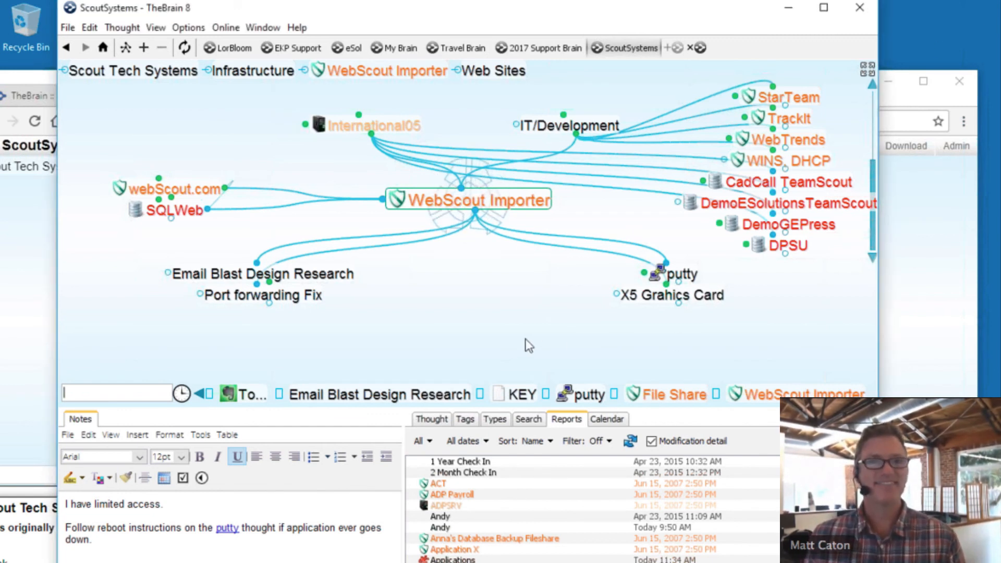
{"action": "left_click", "coordinate": [770, 27]}
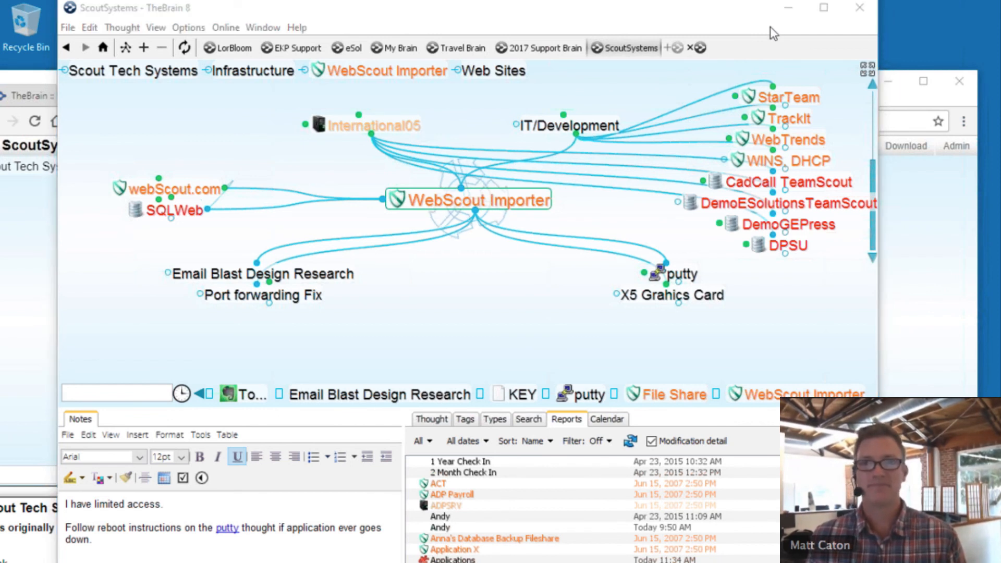
{"action": "left_click", "coordinate": [771, 26]}
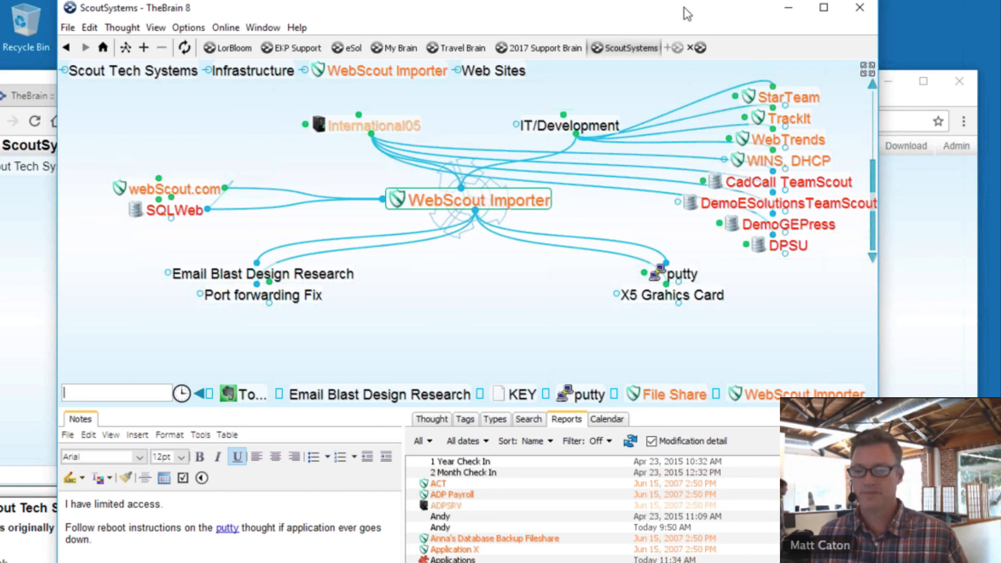
{"action": "left_click", "coordinate": [961, 360]}
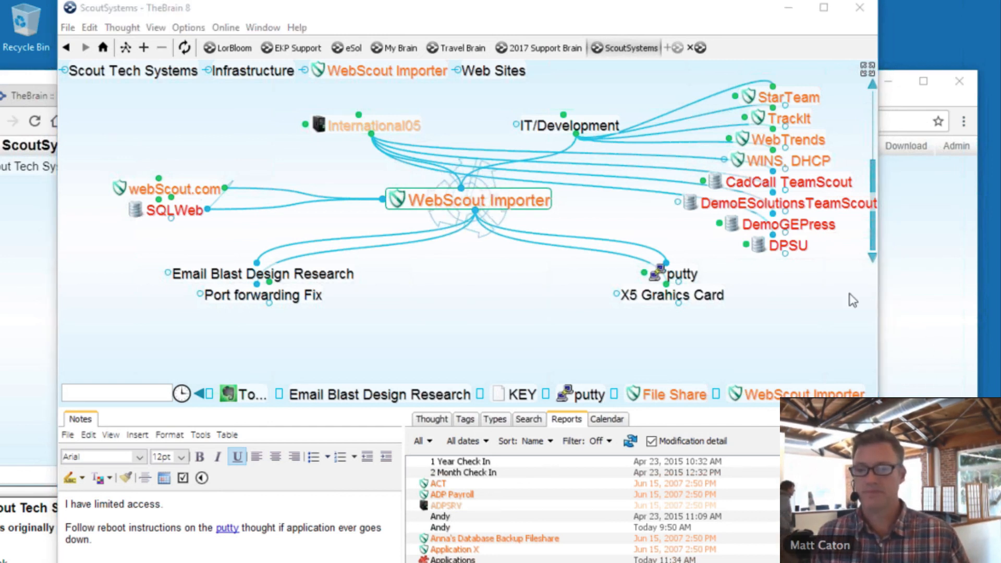
{"action": "left_click", "coordinate": [462, 355]}
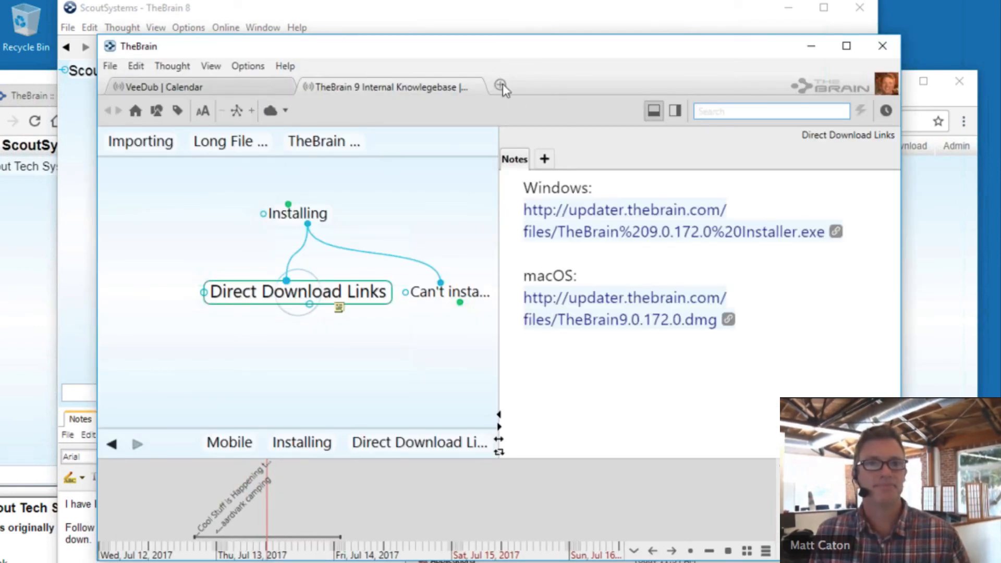
- In TheBrain 9, open the Legendary Entrepreneurs brain from the brain list
{"action": "left_click", "coordinate": [501, 84]}
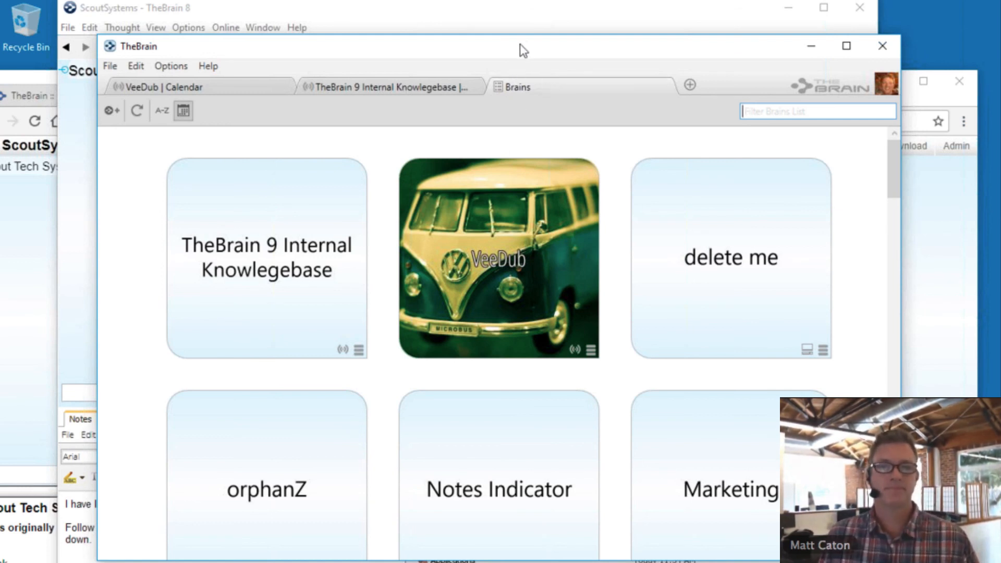
{"action": "left_click_drag", "start_coordinate": [521, 46], "coordinate": [494, 54]}
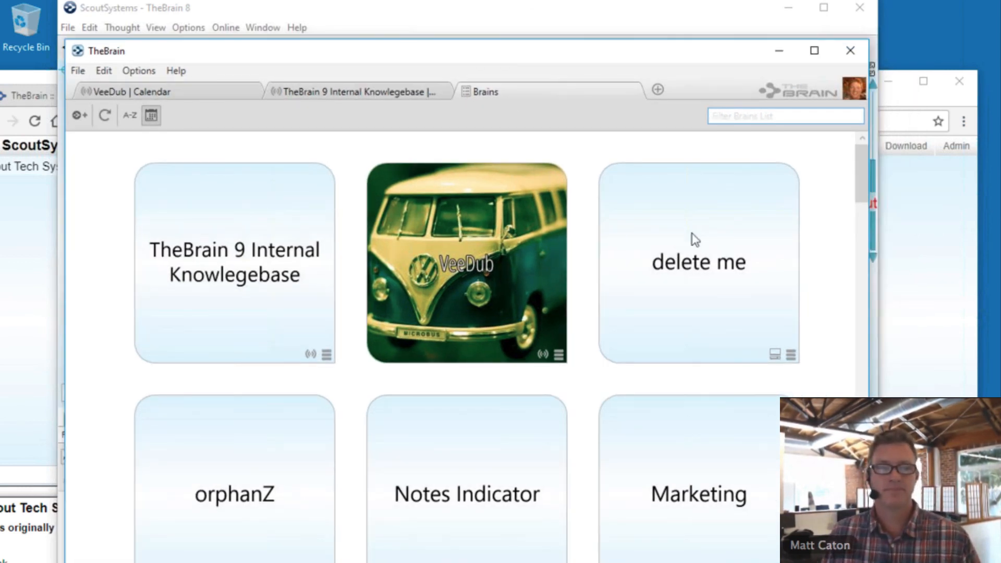
{"action": "scroll", "coordinate": [695, 240], "scroll_direction": "down", "scroll_amount": 5}
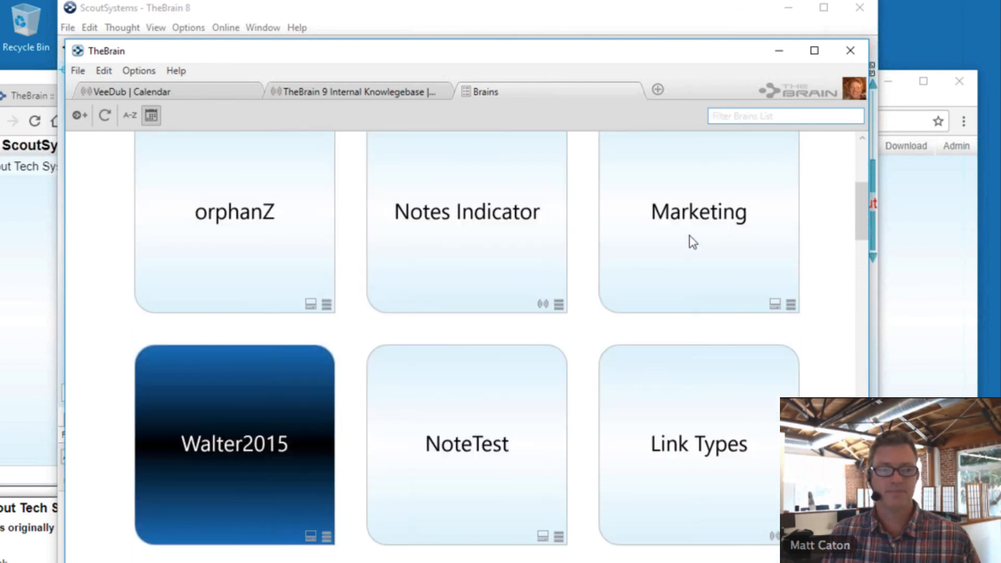
{"action": "scroll", "coordinate": [690, 241], "scroll_direction": "down", "scroll_amount": 4}
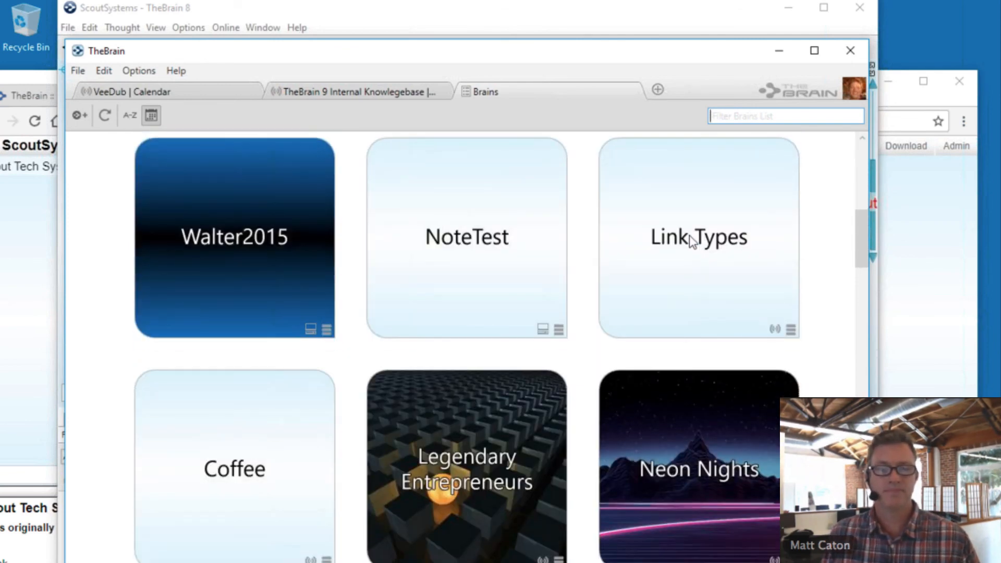
{"action": "scroll", "coordinate": [480, 389], "scroll_direction": "down", "scroll_amount": 2}
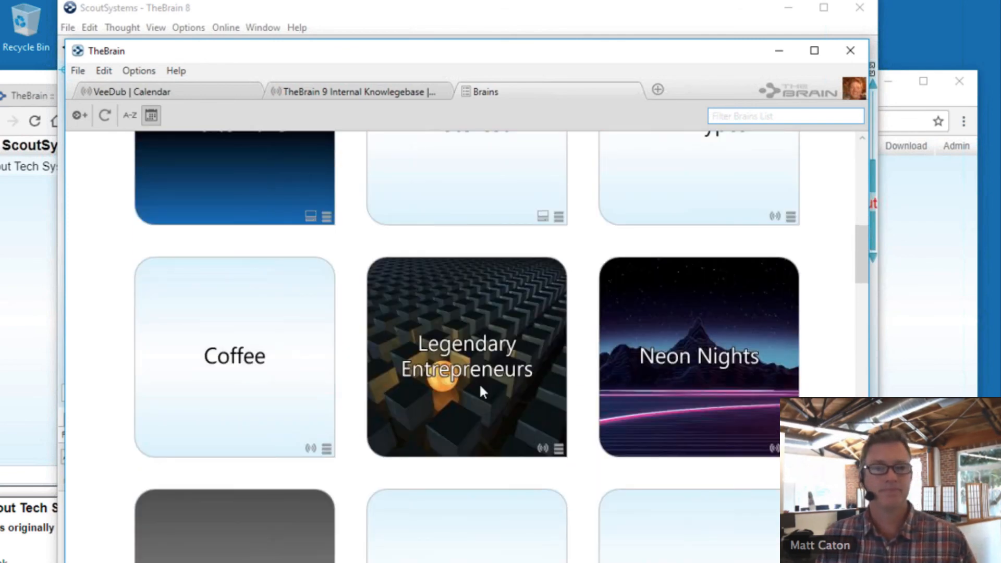
{"action": "left_click", "coordinate": [480, 383]}
- Navigate via Notes and Tests to The Legends and its notes, then return to ScoutSystems
{"action": "left_click", "coordinate": [264, 268]}
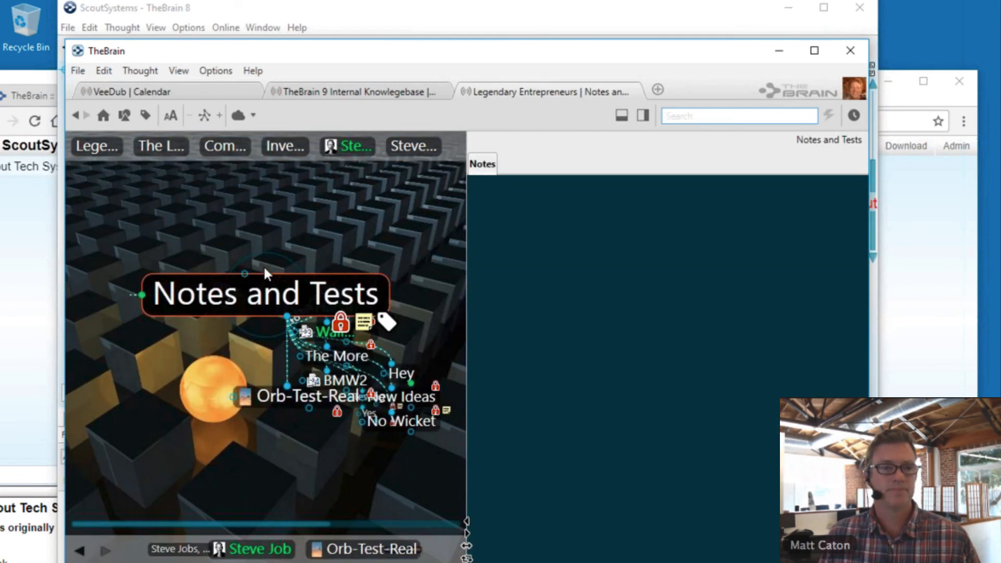
{"action": "left_click", "coordinate": [94, 148]}
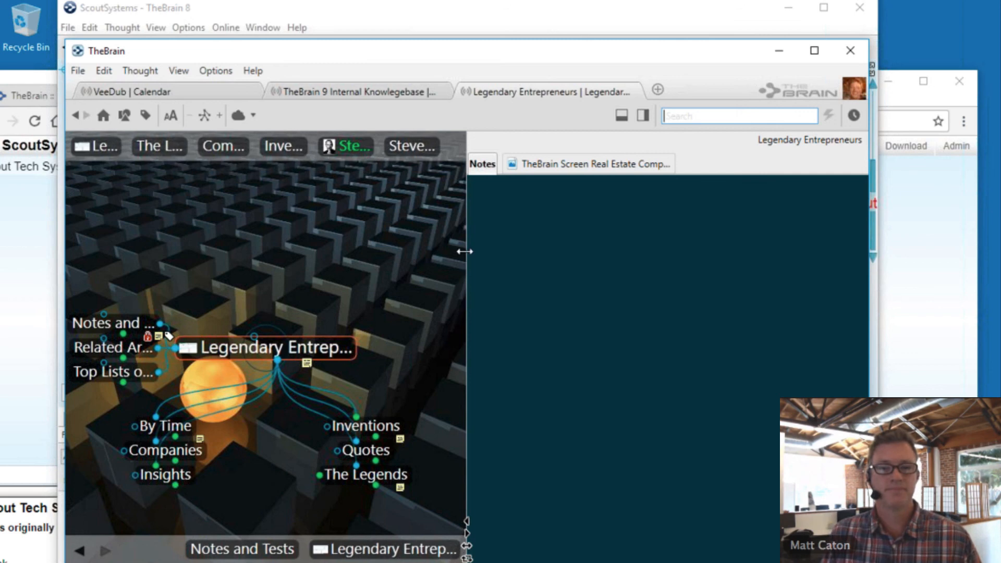
{"action": "left_click_drag", "start_coordinate": [466, 250], "coordinate": [576, 245]}
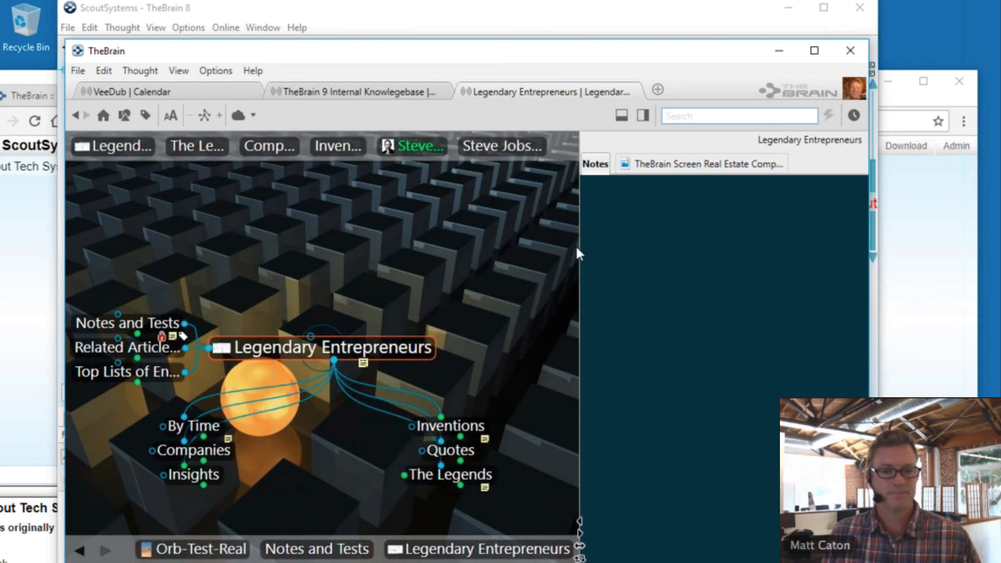
{"action": "left_click", "coordinate": [452, 474]}
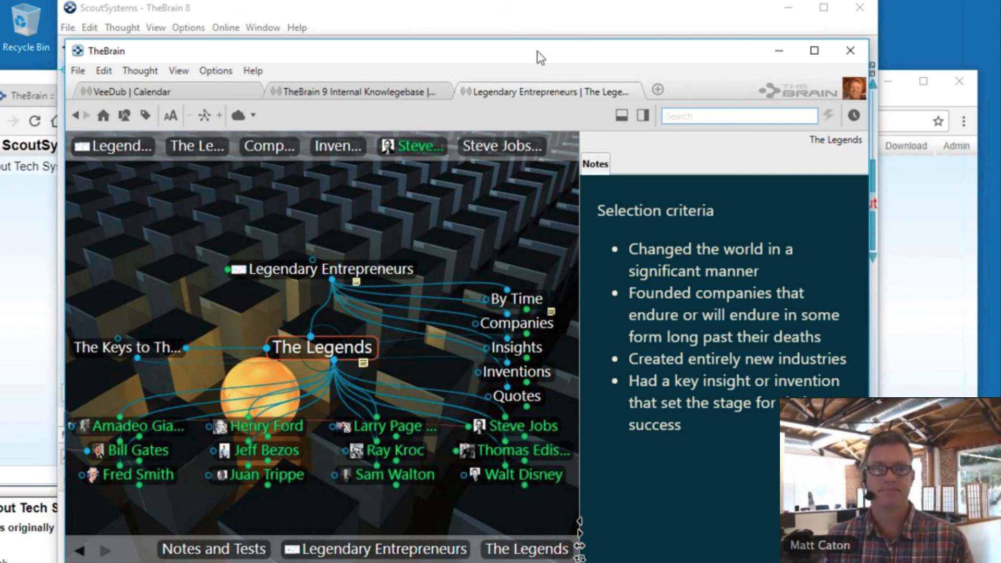
{"action": "left_click_drag", "start_coordinate": [537, 51], "coordinate": [484, 108]}
{"action": "left_click", "coordinate": [550, 18]}
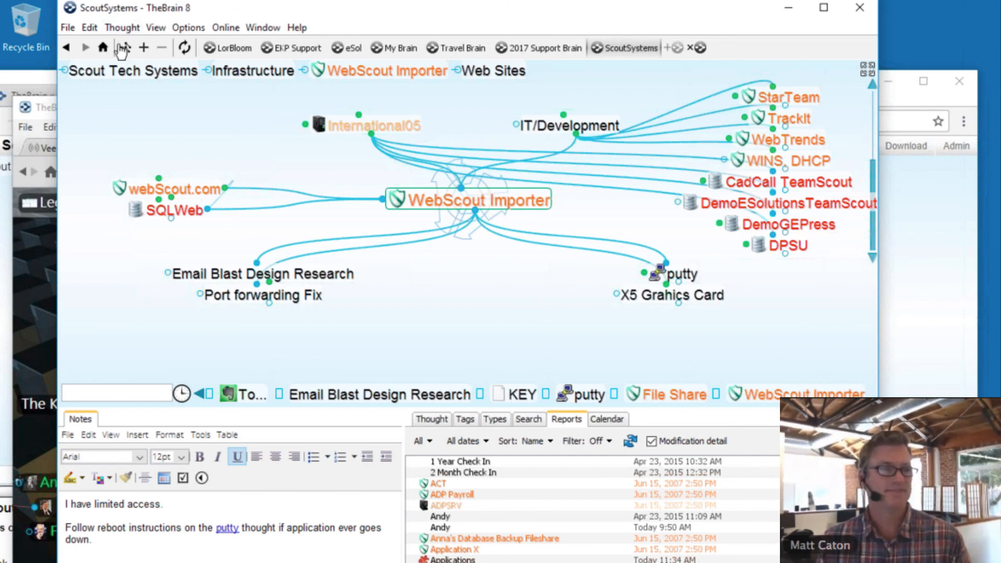
- Rearrange the TheBrain 9 and ScoutSystems windows, then bring Chrome's WebBrain page forward
{"action": "left_click", "coordinate": [50, 112]}
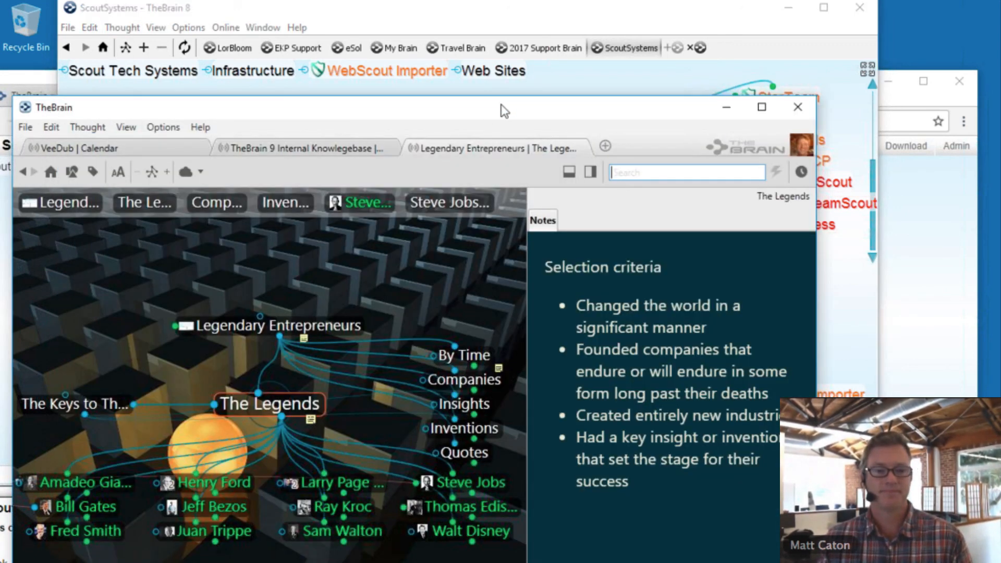
{"action": "left_click_drag", "start_coordinate": [500, 104], "coordinate": [476, 101]}
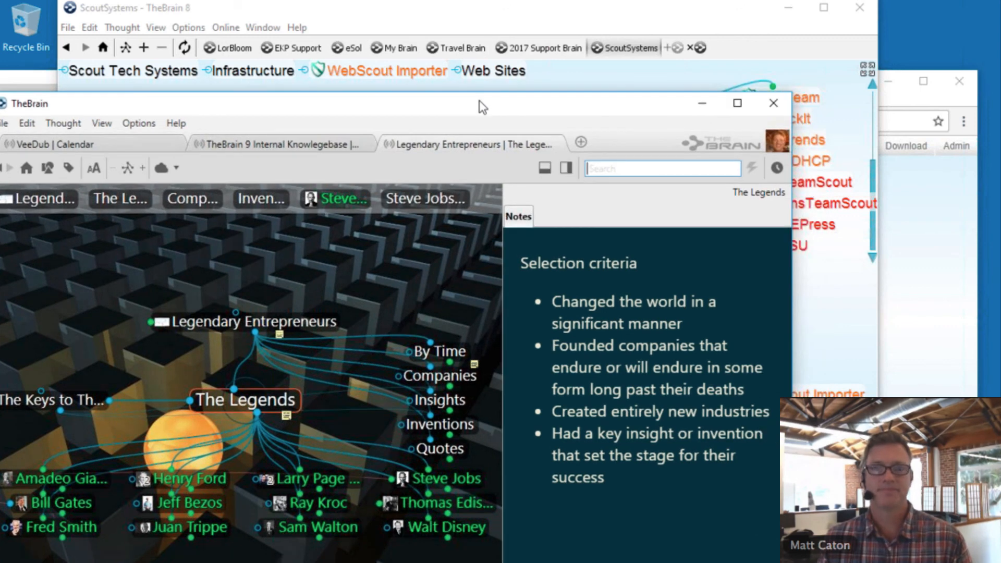
{"action": "left_click", "coordinate": [547, 24]}
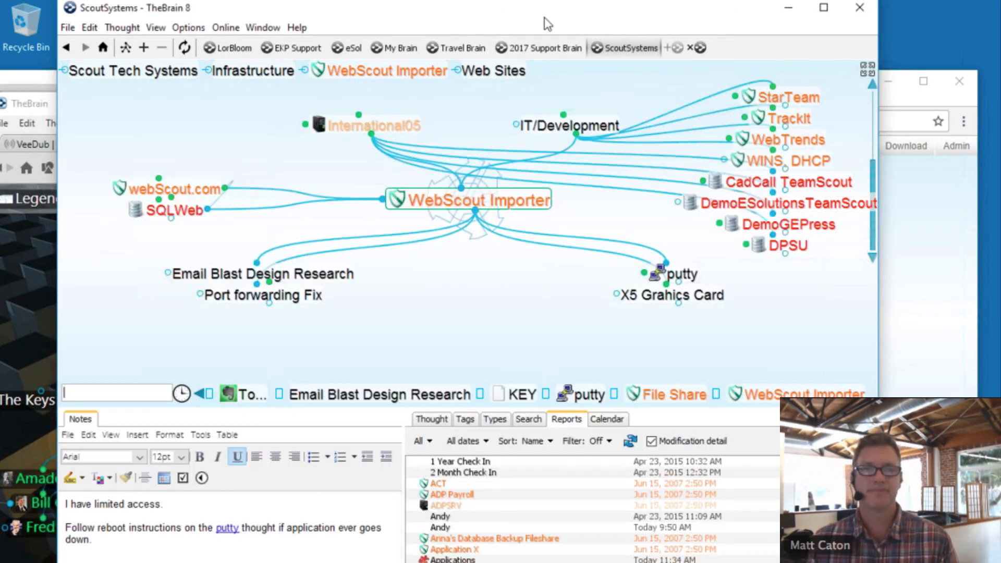
{"action": "left_click_drag", "start_coordinate": [547, 24], "coordinate": [587, 23]}
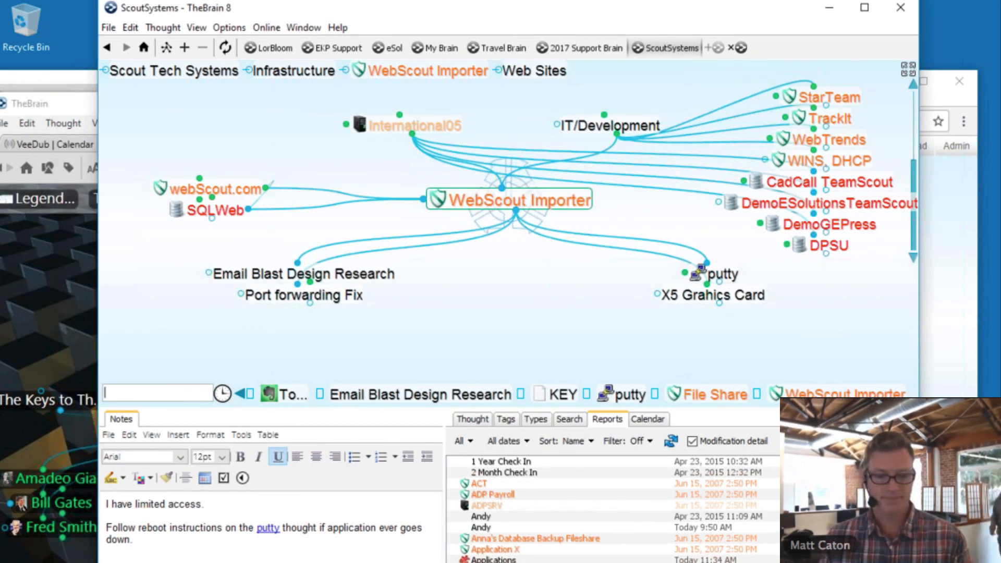
{"action": "left_click", "coordinate": [458, 562]}
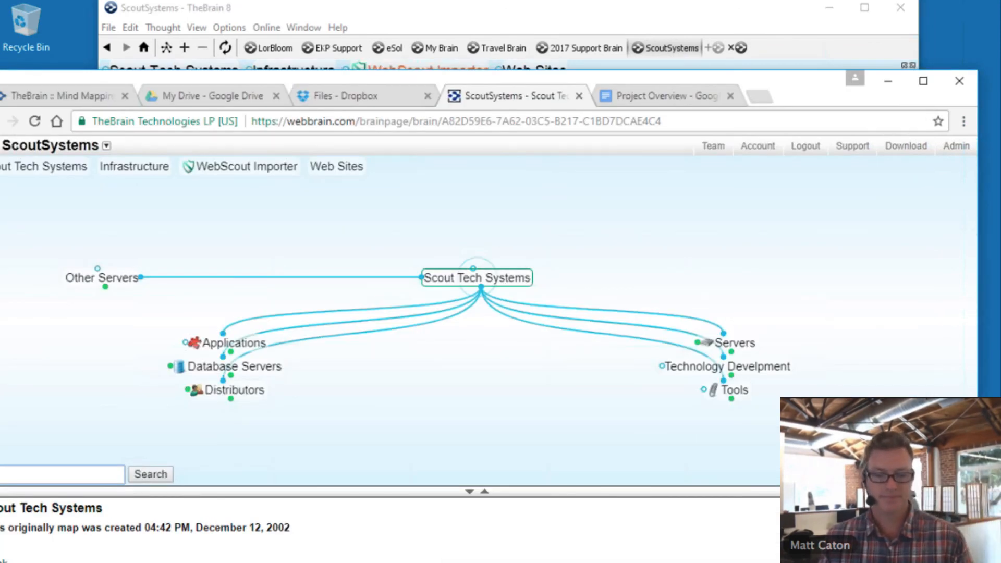
- Scroll thebrain.com to the webinar listings showing the TheBrain 9 Beta Release download
{"action": "left_click", "coordinate": [66, 89]}
{"action": "scroll", "coordinate": [590, 440], "scroll_direction": "down", "scroll_amount": 15}
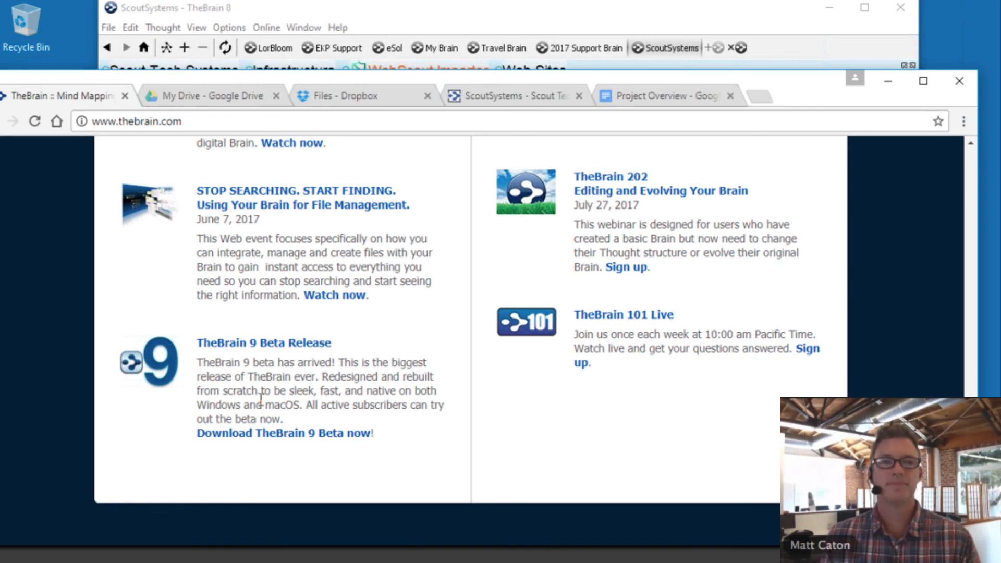
{"action": "left_click", "coordinate": [467, 8]}
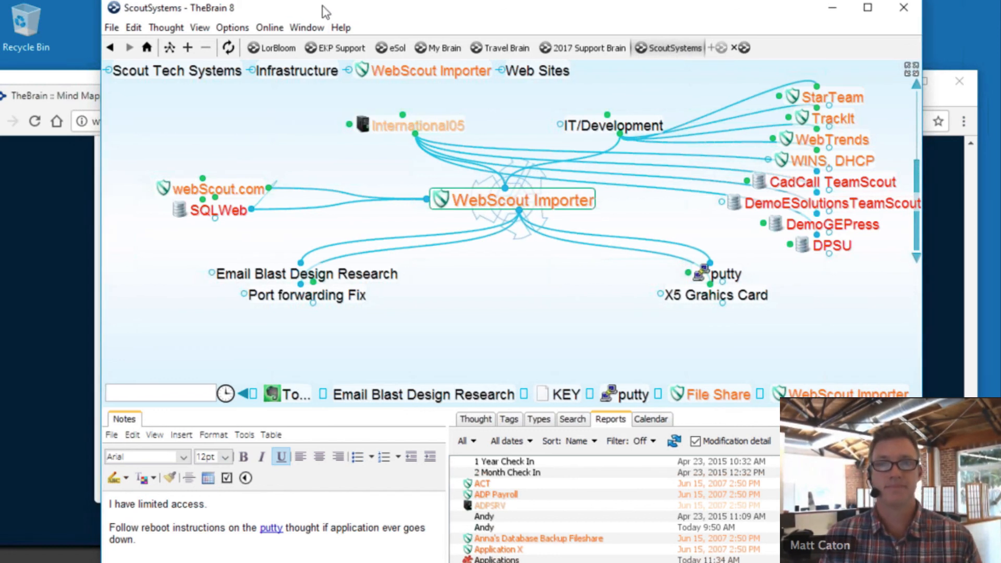
{"action": "left_click_drag", "start_coordinate": [311, 12], "coordinate": [358, 27]}
{"action": "left_click", "coordinate": [110, 83]}
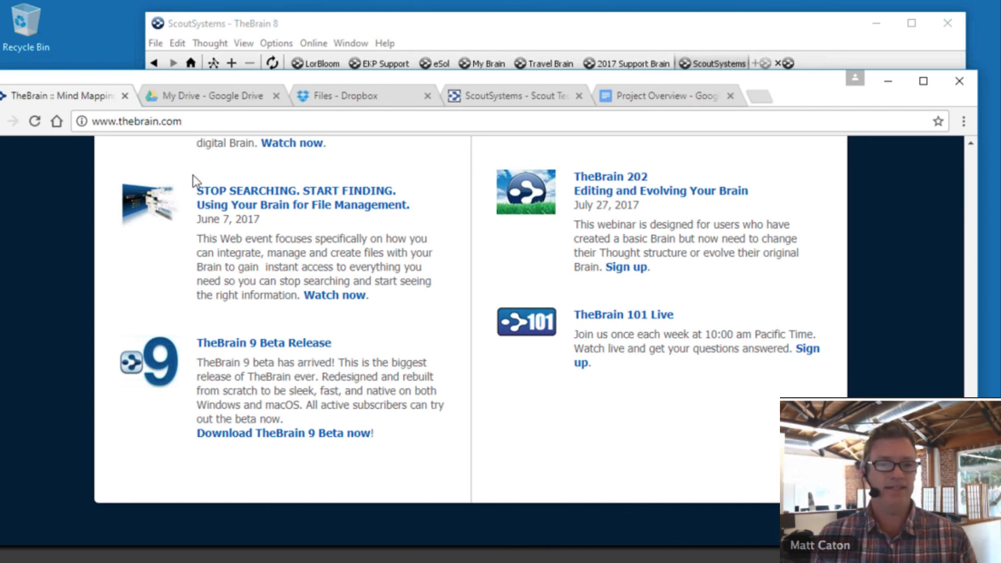
- Open the TheBrain 9 Beta Release page, then lower Chrome and bring The Legends window forward
{"action": "left_click", "coordinate": [245, 345]}
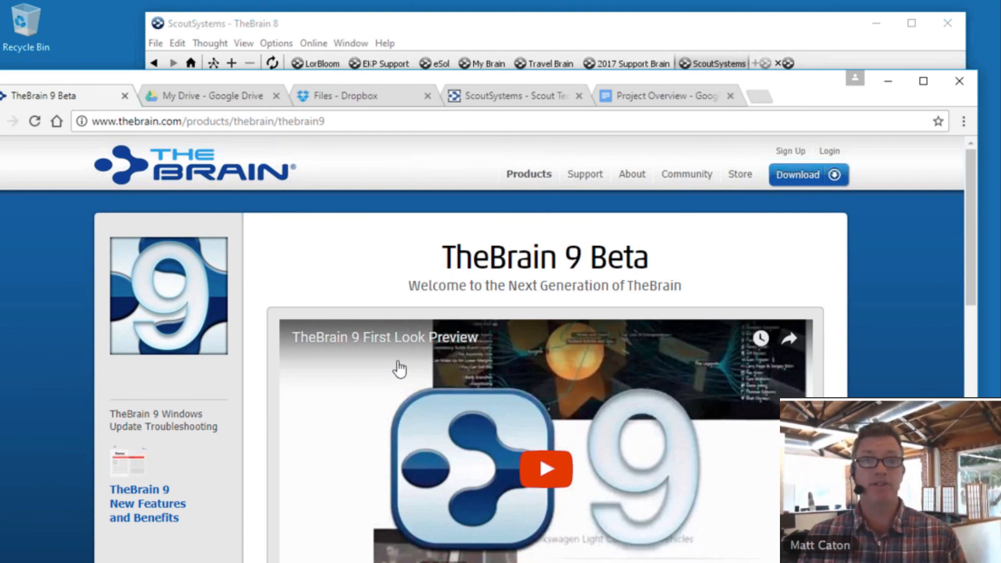
{"action": "left_click_drag", "start_coordinate": [412, 87], "coordinate": [414, 254]}
{"action": "left_click_drag", "start_coordinate": [412, 20], "coordinate": [444, 18]}
{"action": "left_click", "coordinate": [135, 104]}
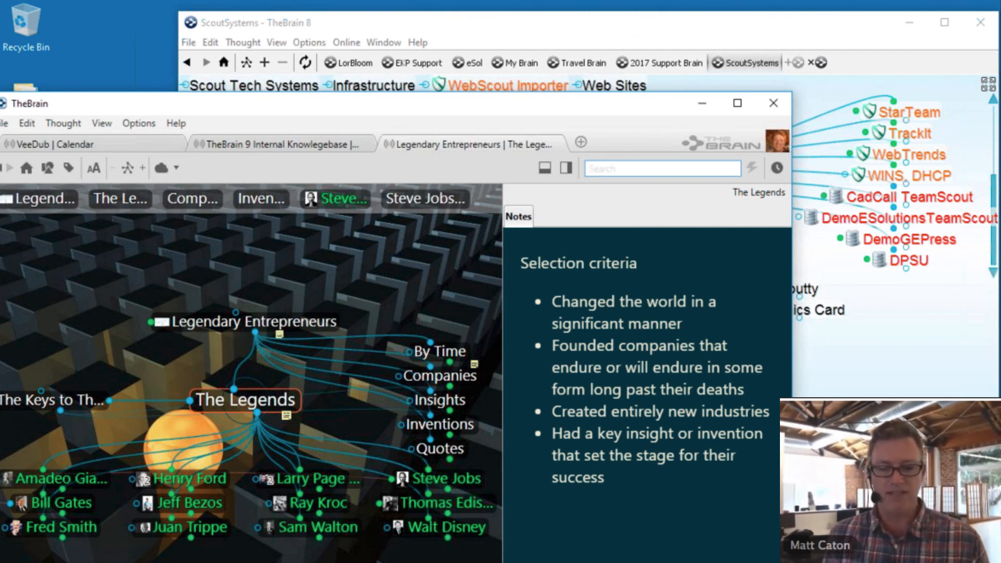
- Switch back to Chrome's TheBrain 9 Beta page after checking the ScoutSystems brain
{"action": "key", "text": "alt+Tab"}
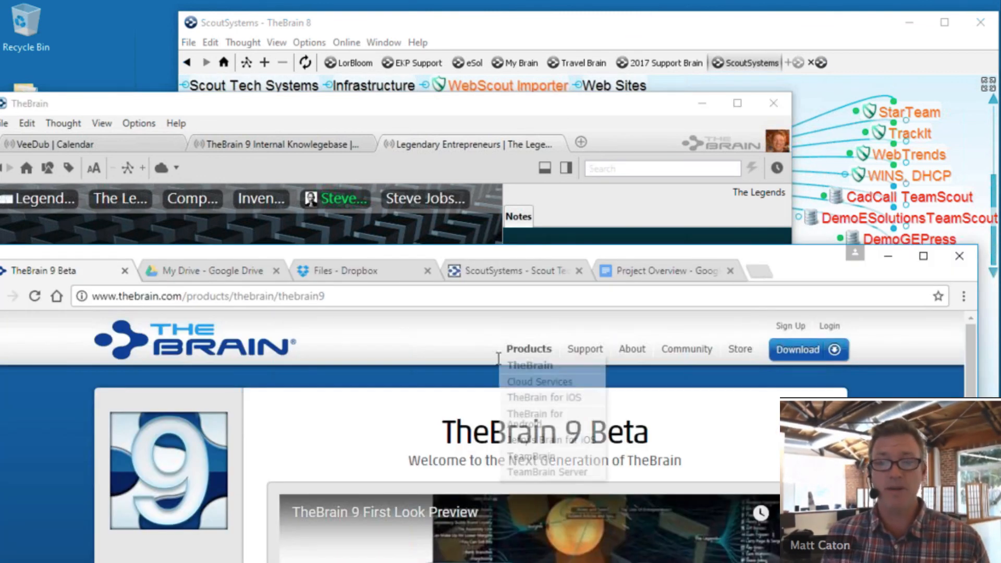
{"action": "left_click_drag", "start_coordinate": [517, 251], "coordinate": [547, 182]}
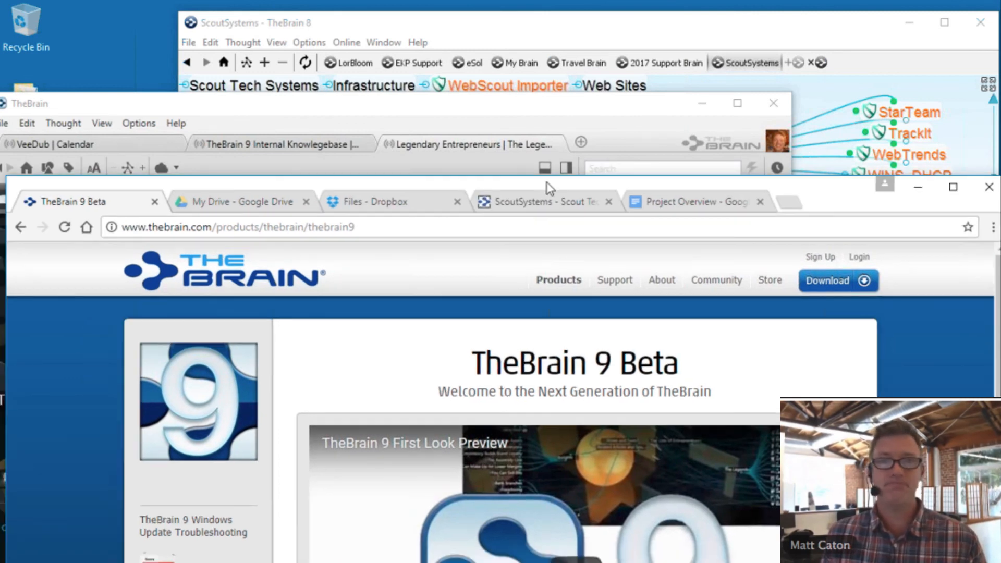
{"action": "left_click", "coordinate": [516, 31]}
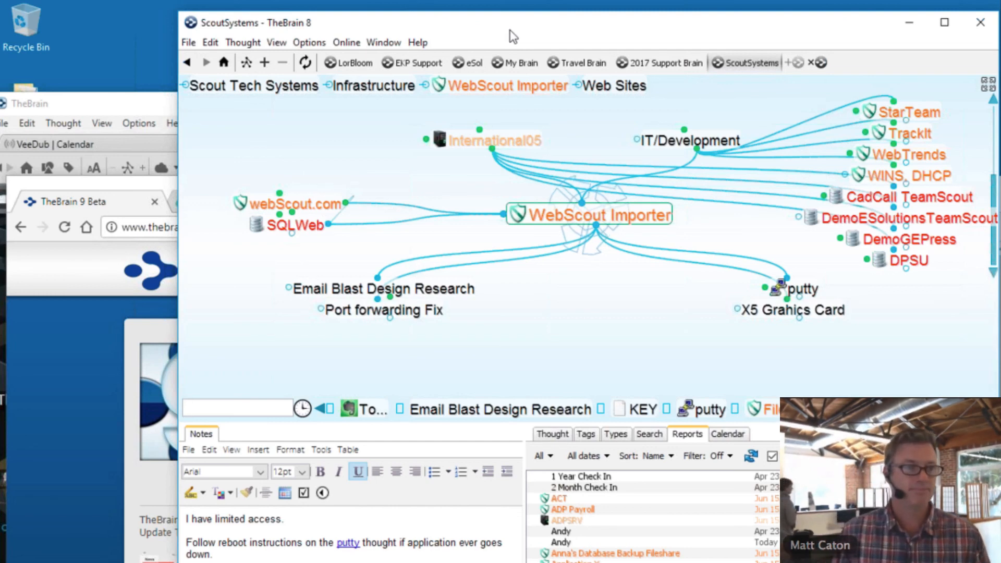
{"action": "left_click", "coordinate": [138, 180]}
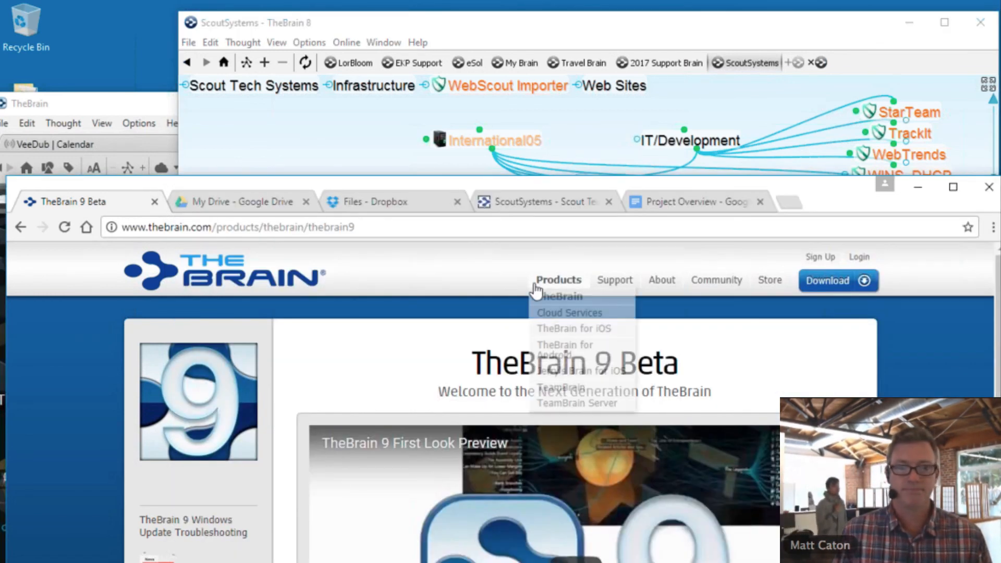
- Return to the thebrain.com home page and scroll to the TheBrain News and Web Events
{"action": "left_click", "coordinate": [224, 278]}
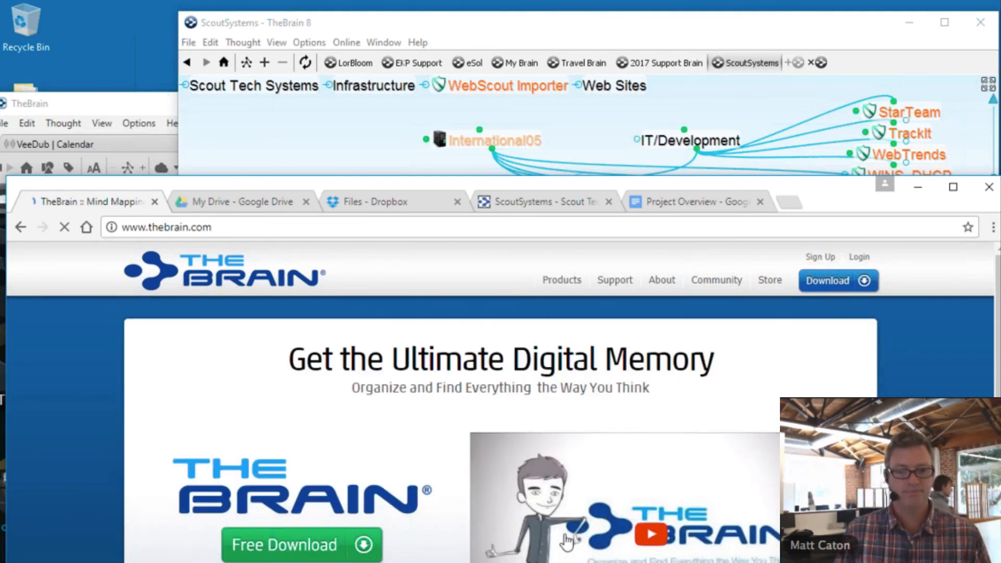
{"action": "scroll", "coordinate": [563, 537], "scroll_direction": "down", "scroll_amount": 10}
{"action": "scroll", "coordinate": [565, 532], "scroll_direction": "down", "scroll_amount": 5}
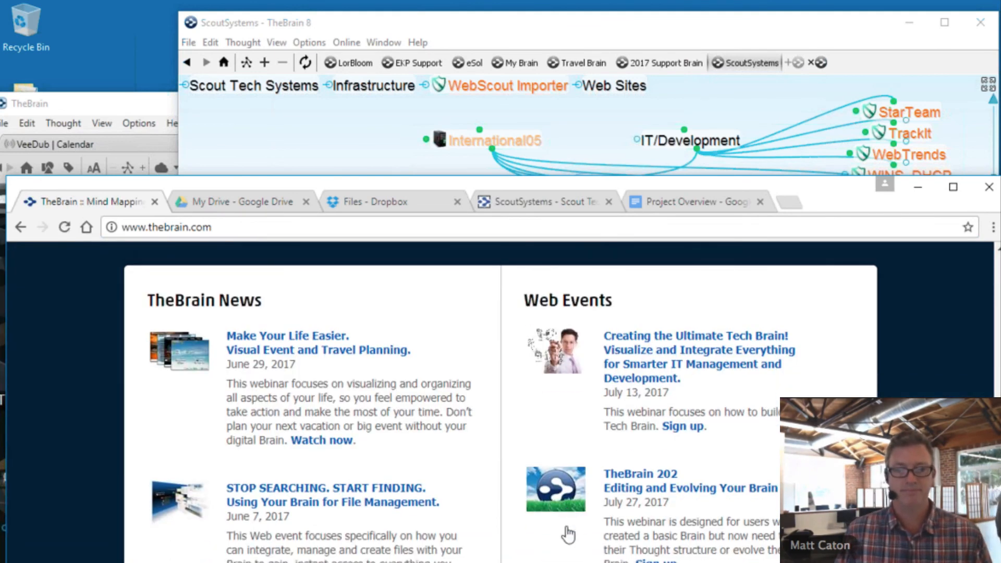